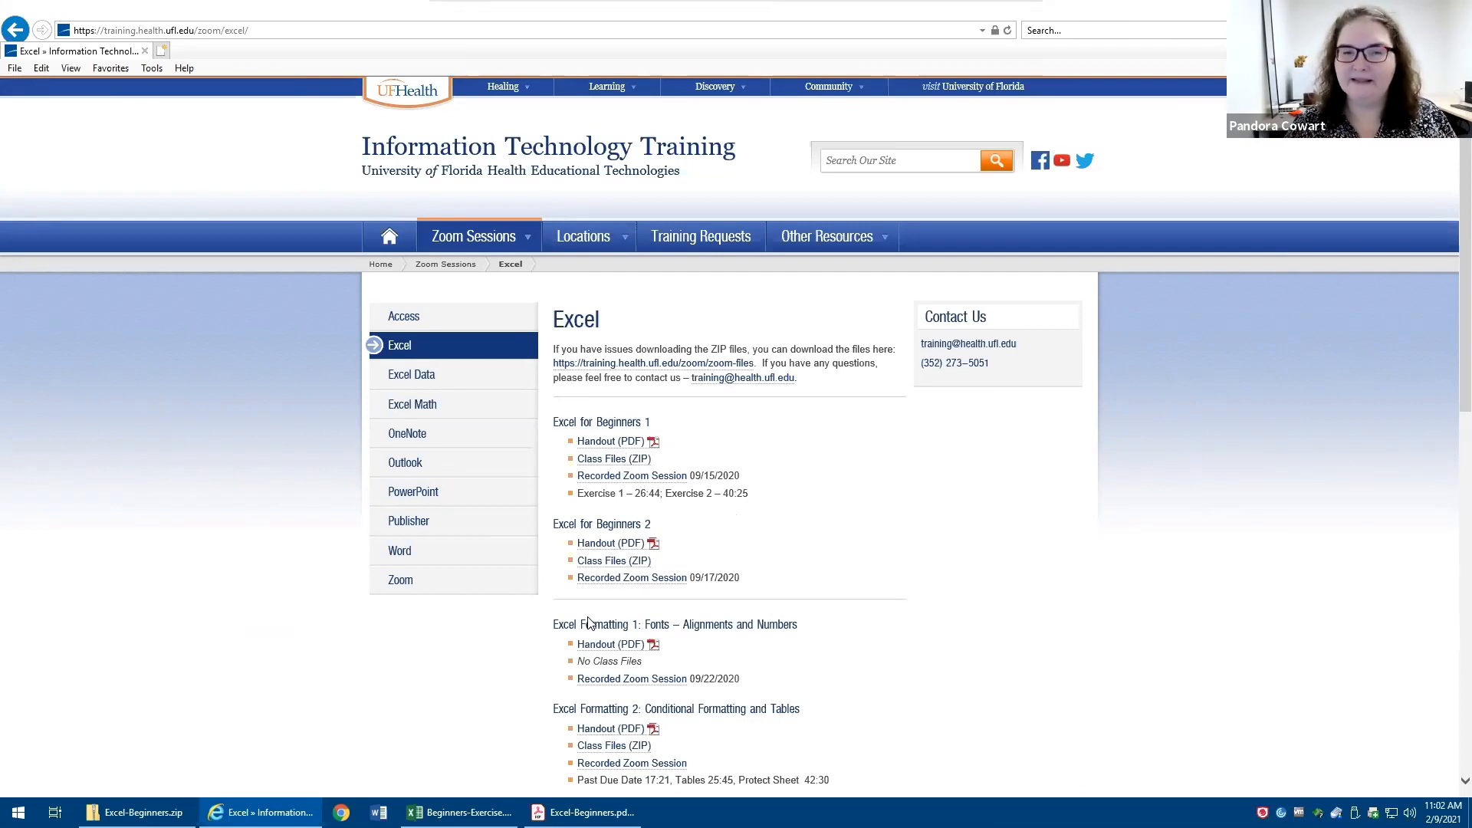
# - Bring up the Excel-Beginners PDF handout and switch to the Beginners-Exercise workbook in Excel
pyautogui.click(635, 461)
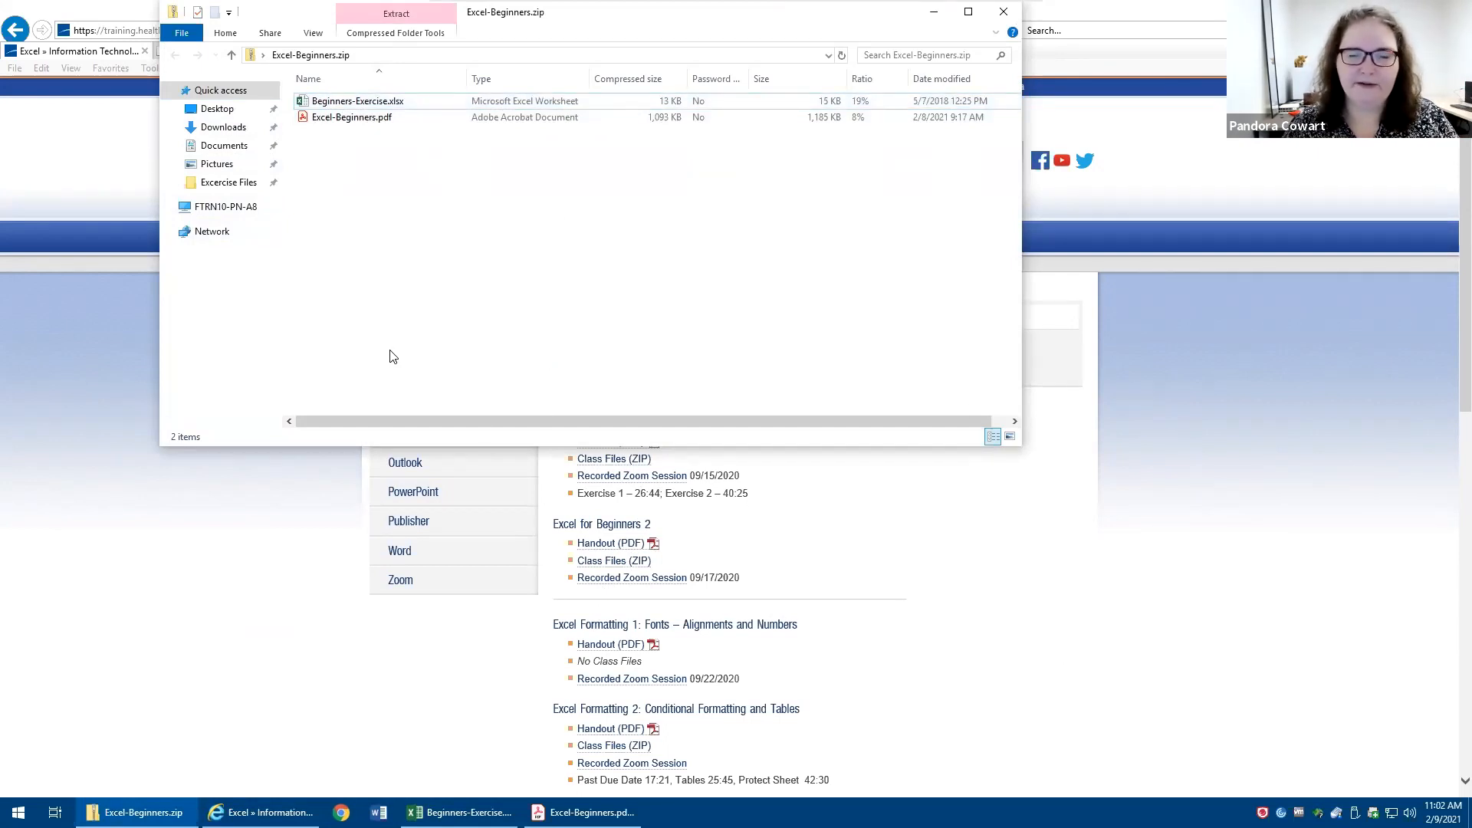
pyautogui.click(883, 549)
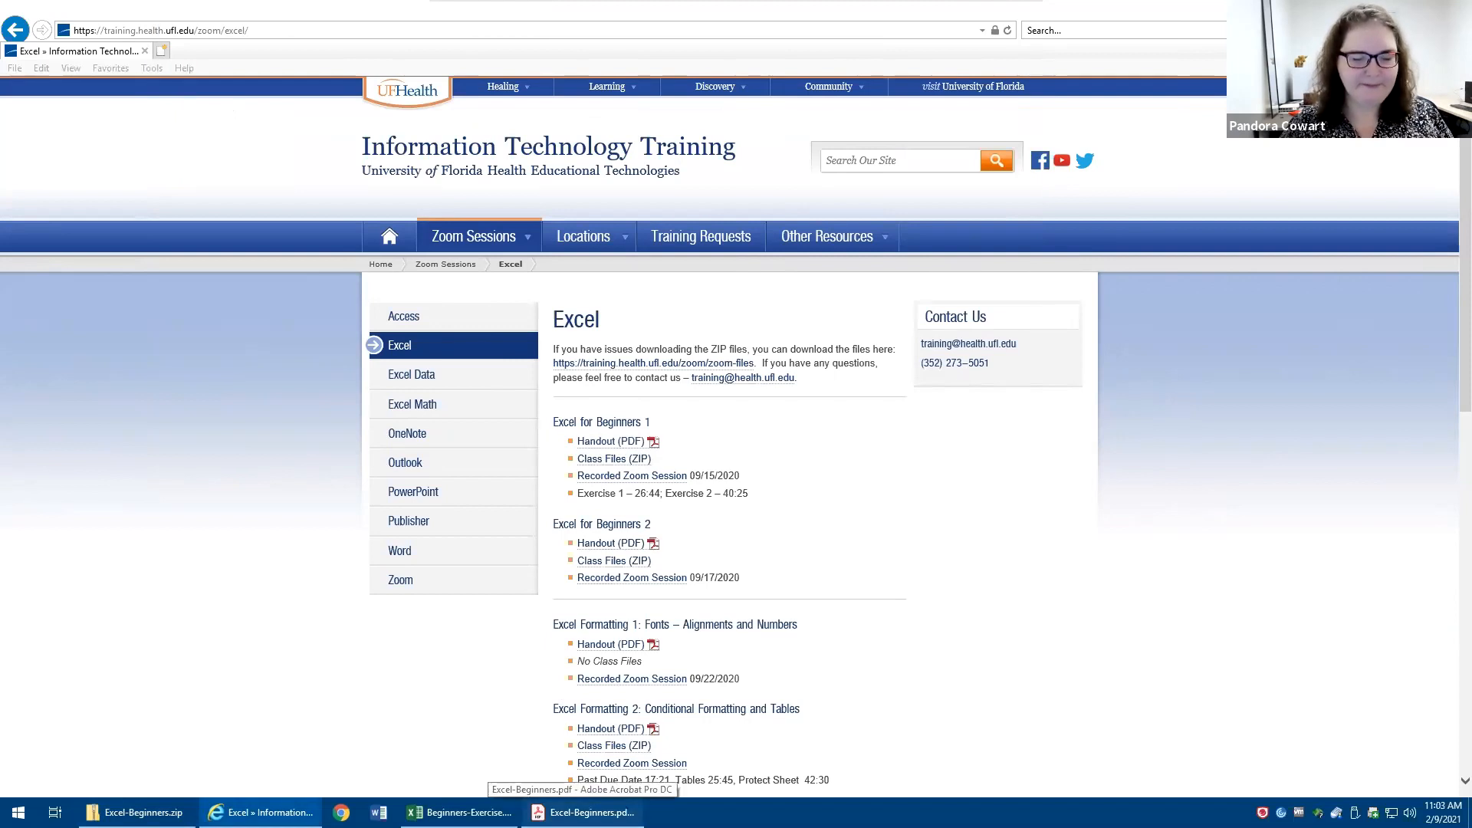
pyautogui.click(584, 813)
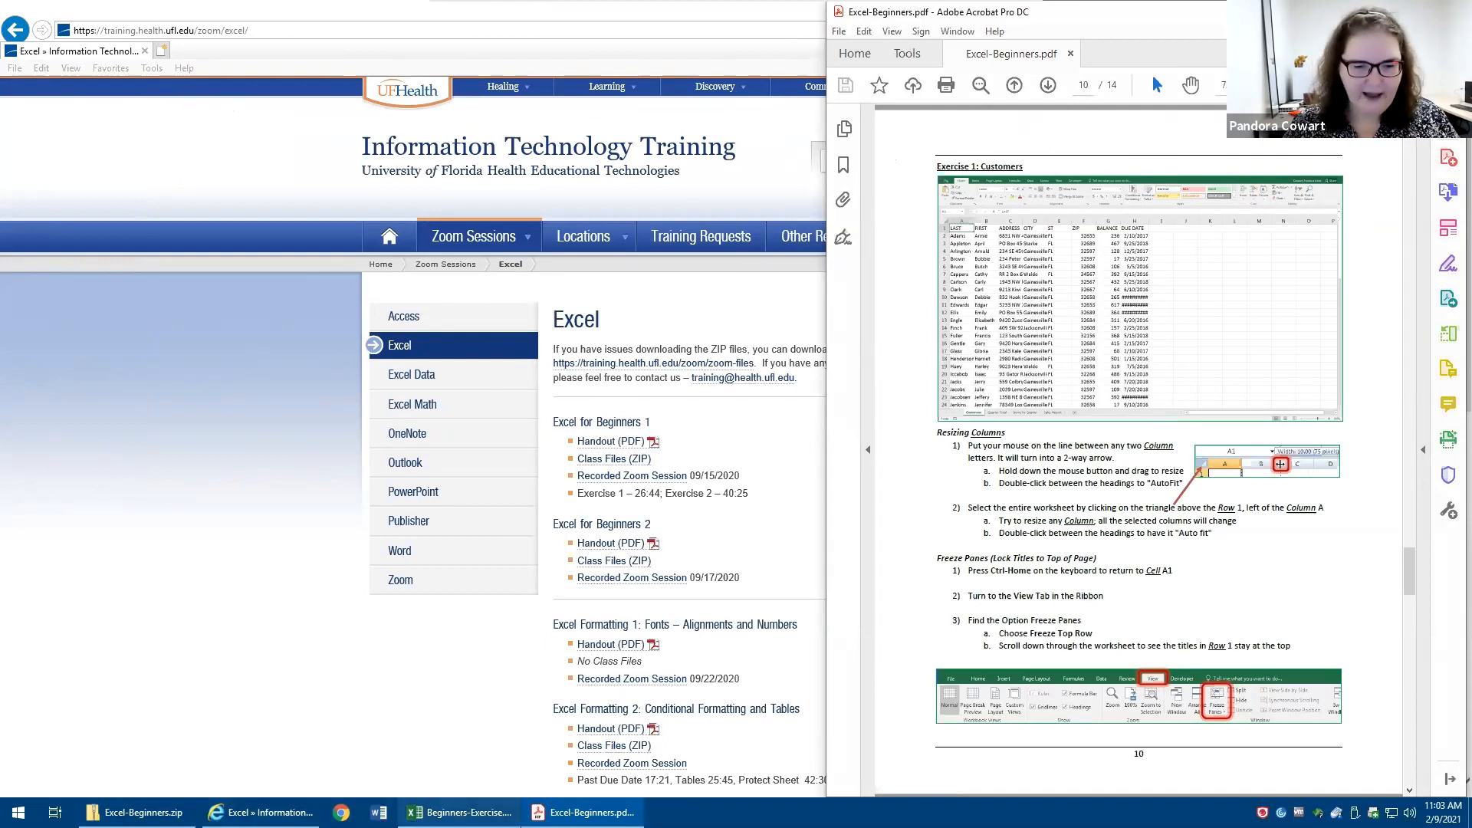
pyautogui.click(459, 812)
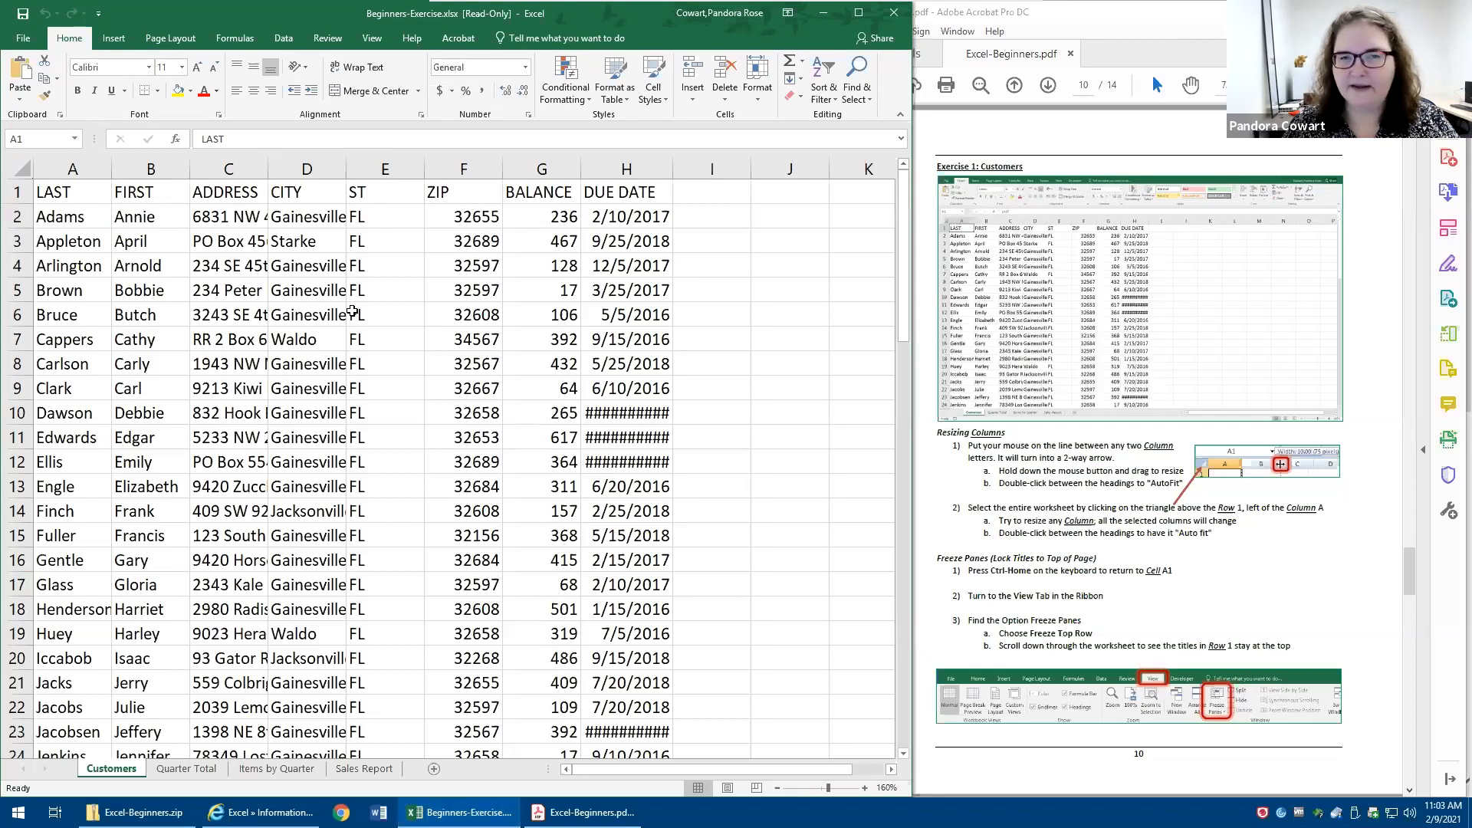
# - AutoFit columns A through F and the DUE DATE column one at a time on the Customers sheet
pyautogui.click(307, 323)
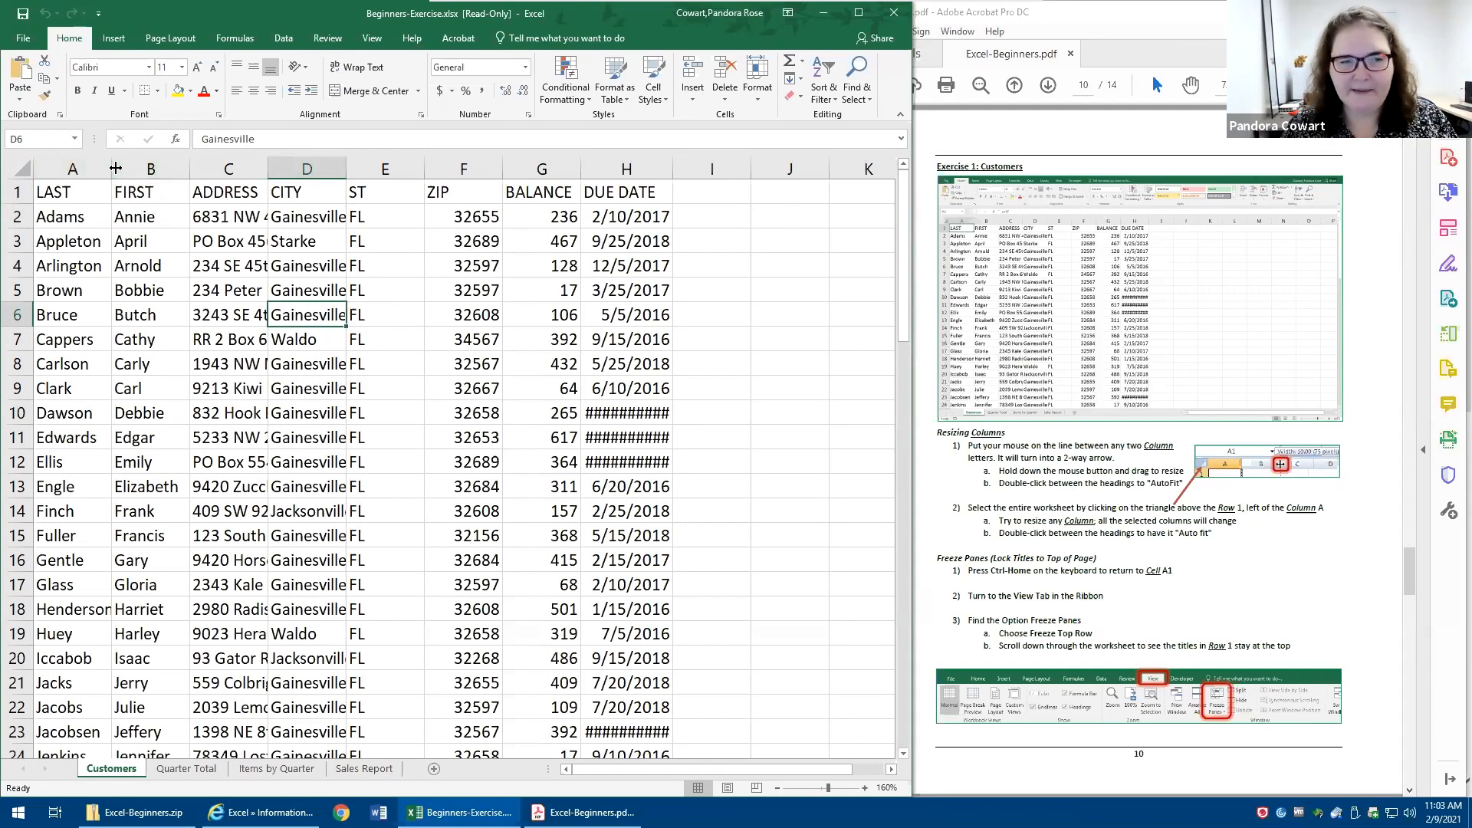
pyautogui.doubleClick(115, 168)
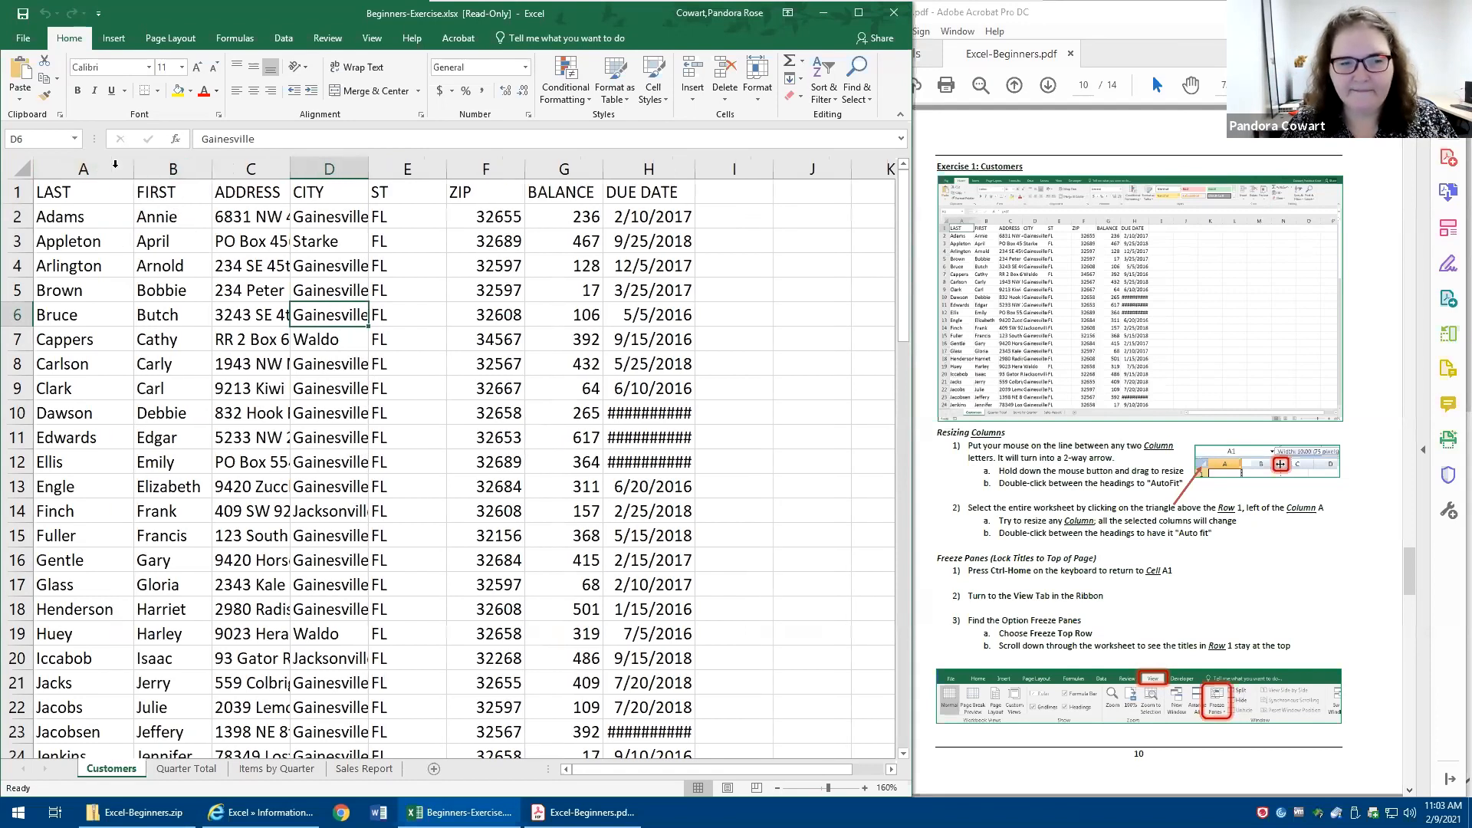
pyautogui.doubleClick(212, 166)
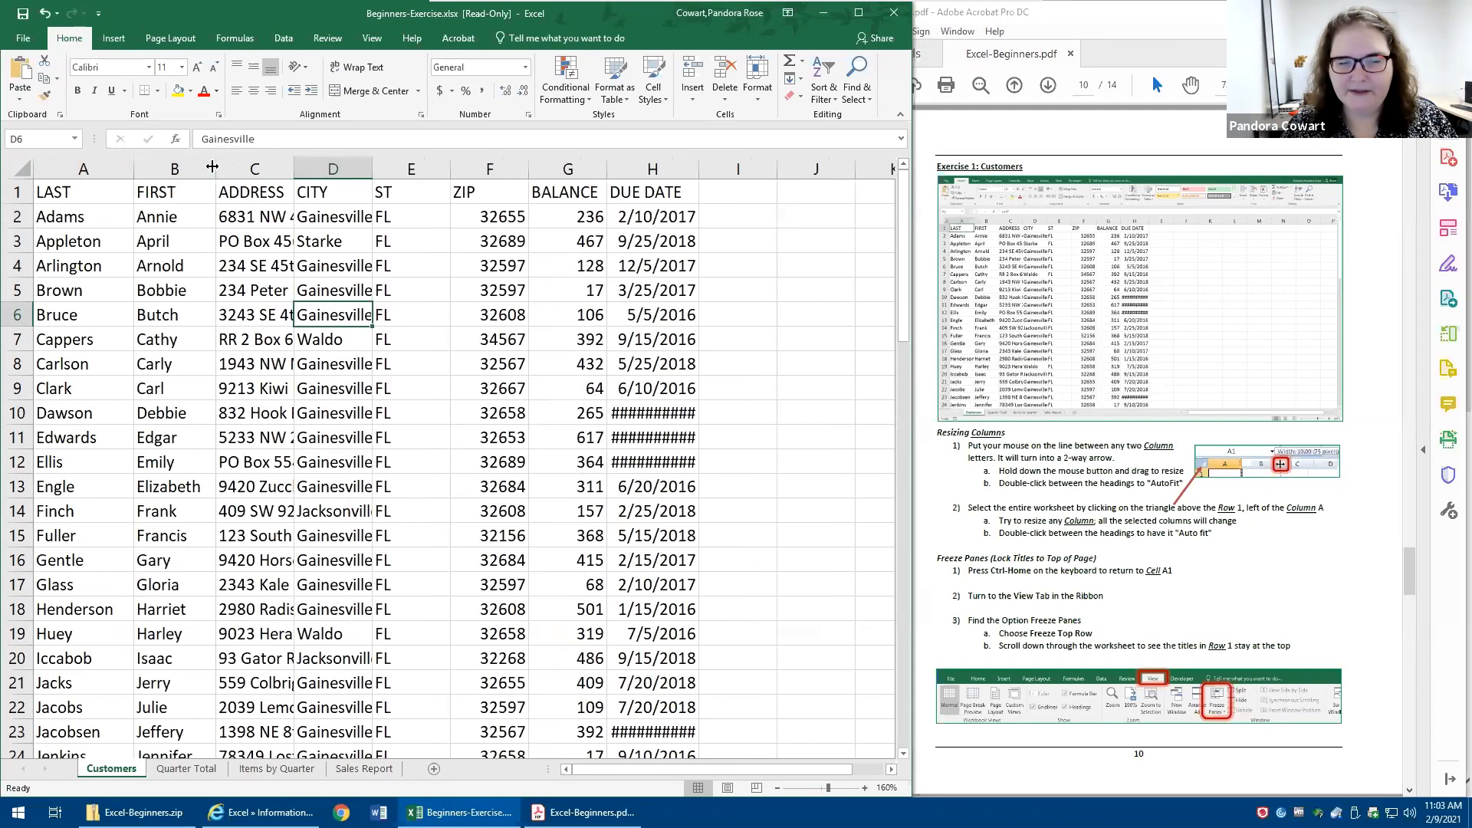
pyautogui.doubleClick(293, 166)
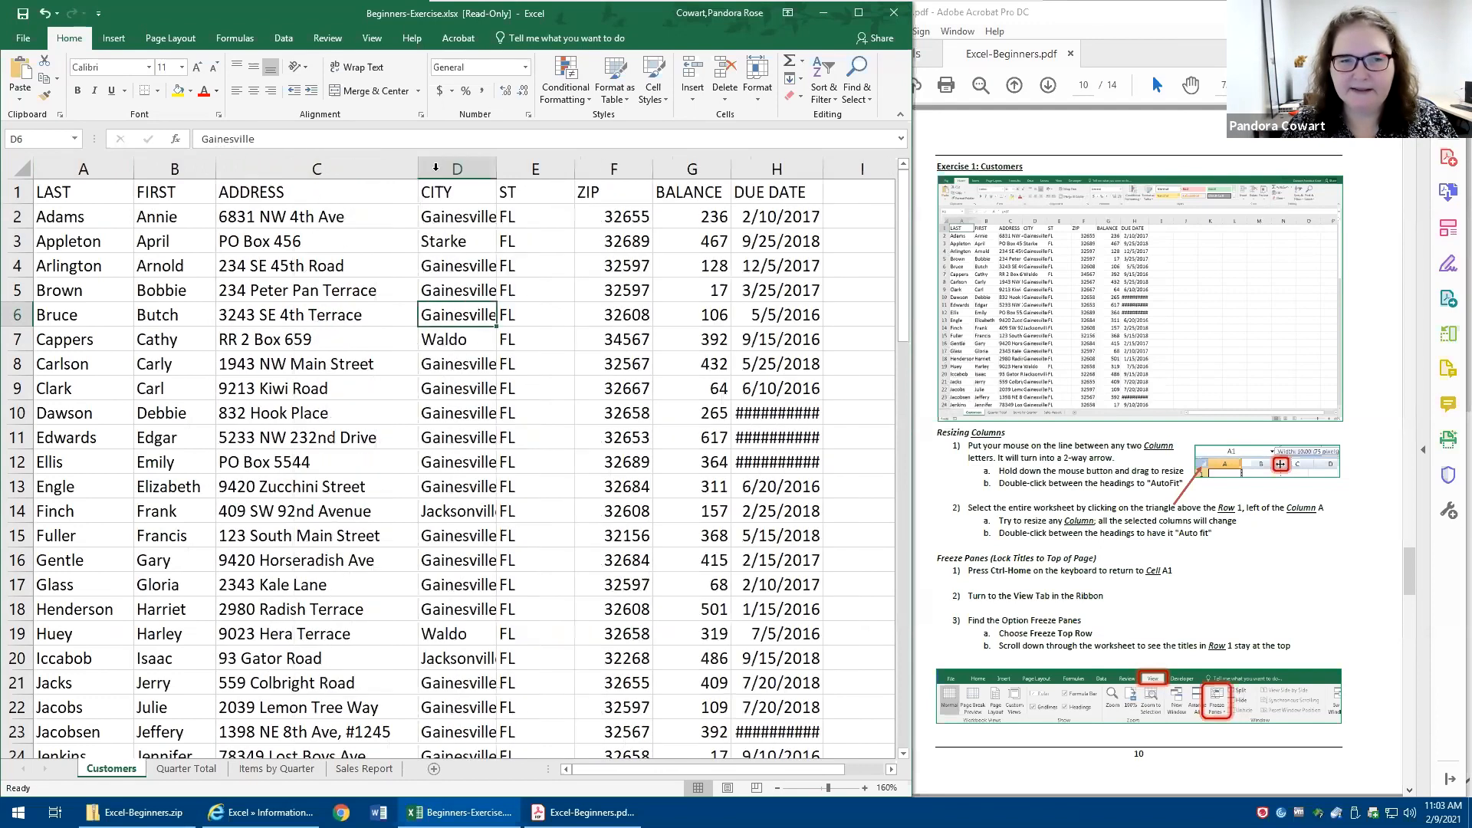
pyautogui.doubleClick(497, 166)
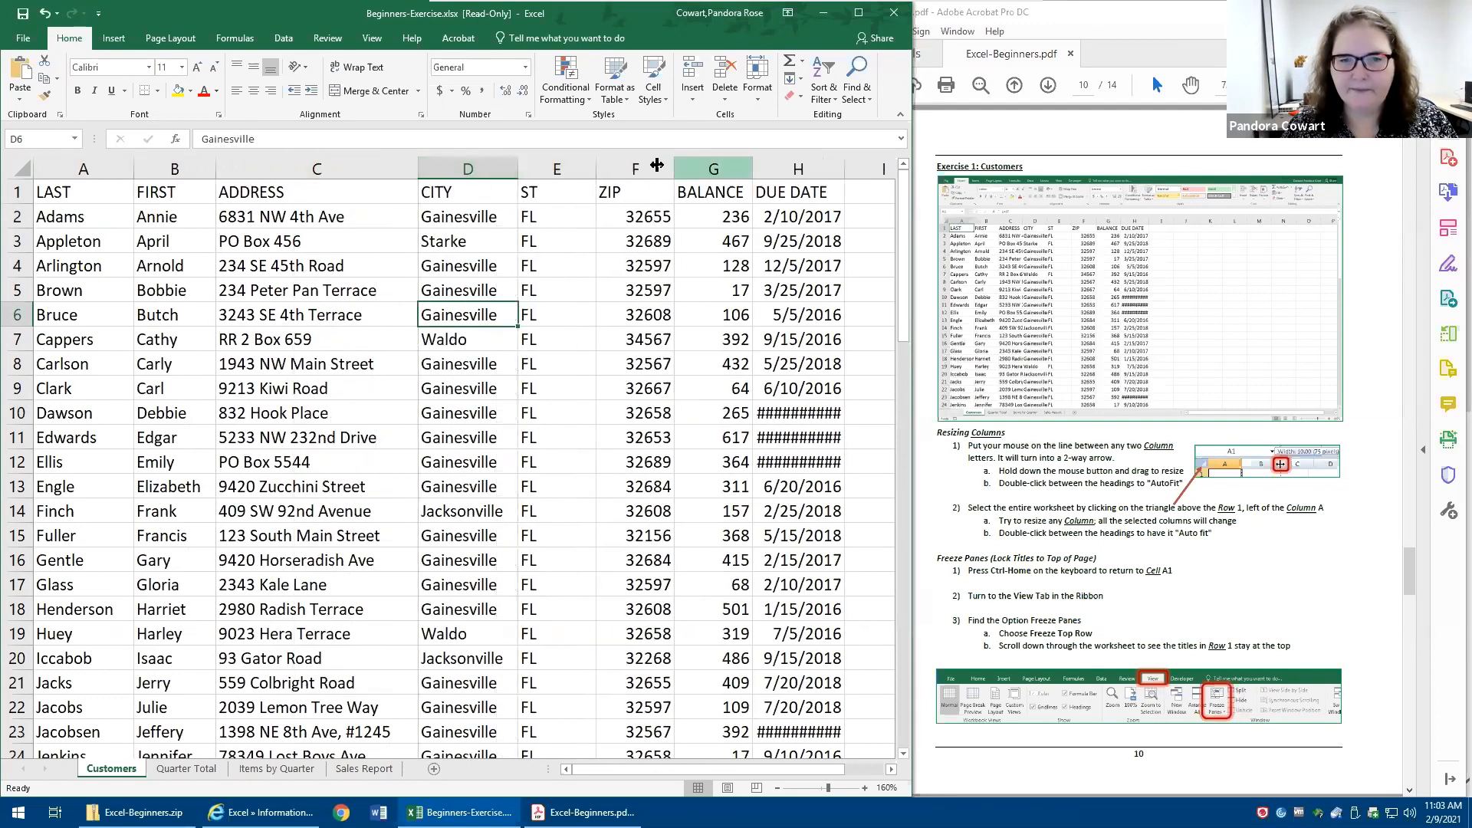
pyautogui.doubleClick(596, 166)
pyautogui.doubleClick(623, 166)
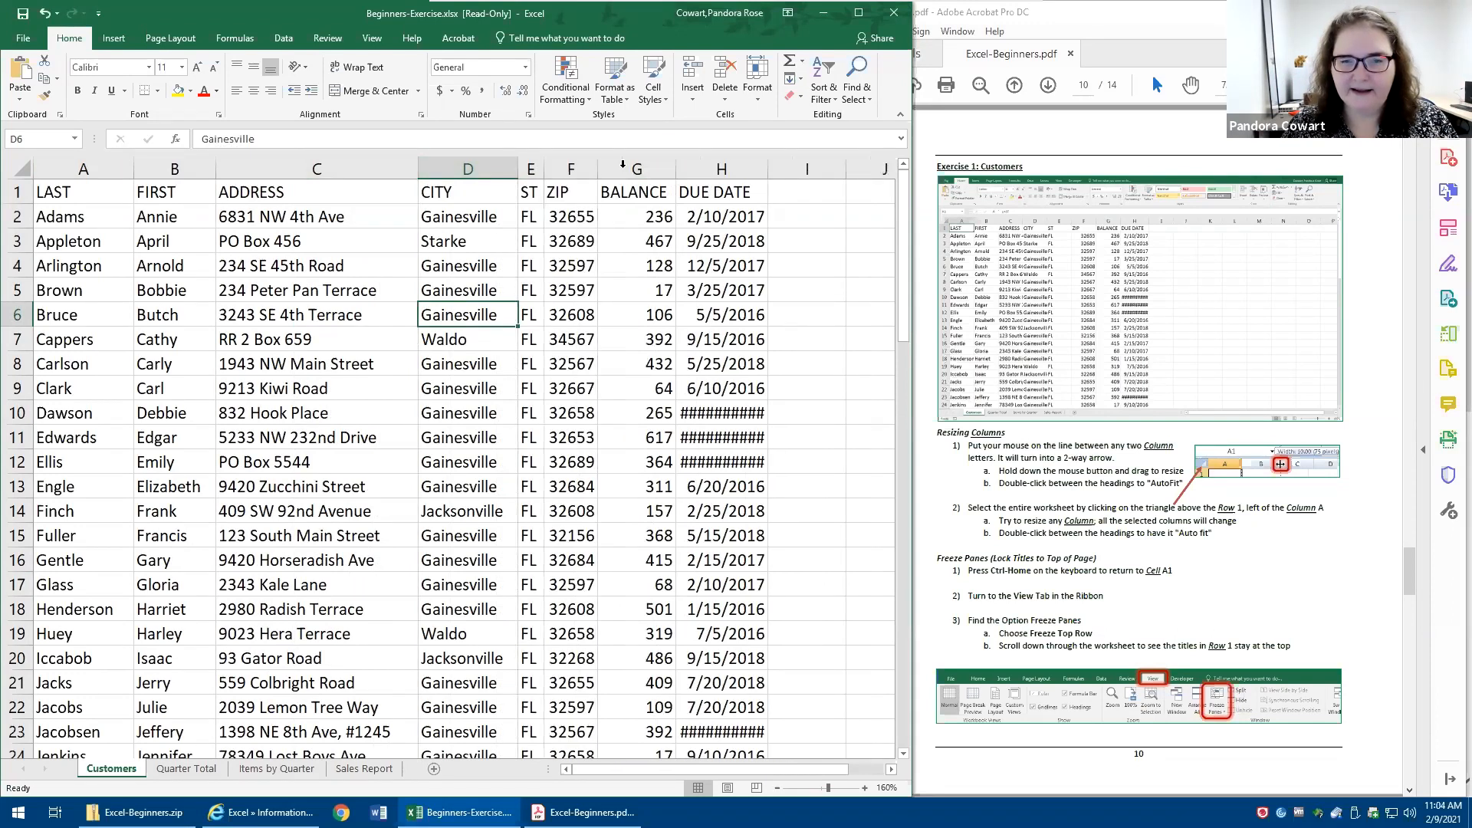
pyautogui.doubleClick(765, 169)
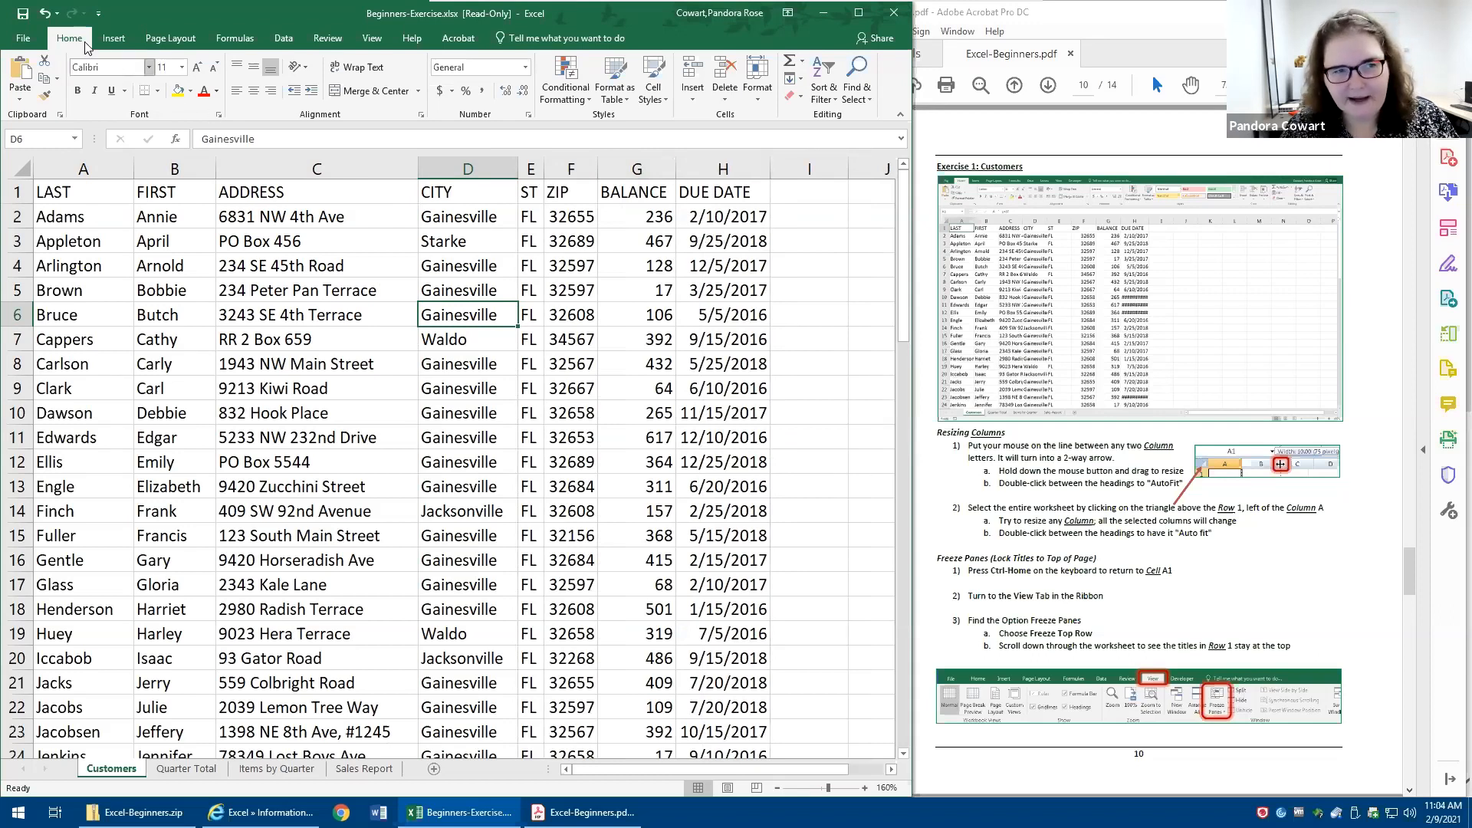
# - Undo all seven column width changes in one go
pyautogui.click(57, 13)
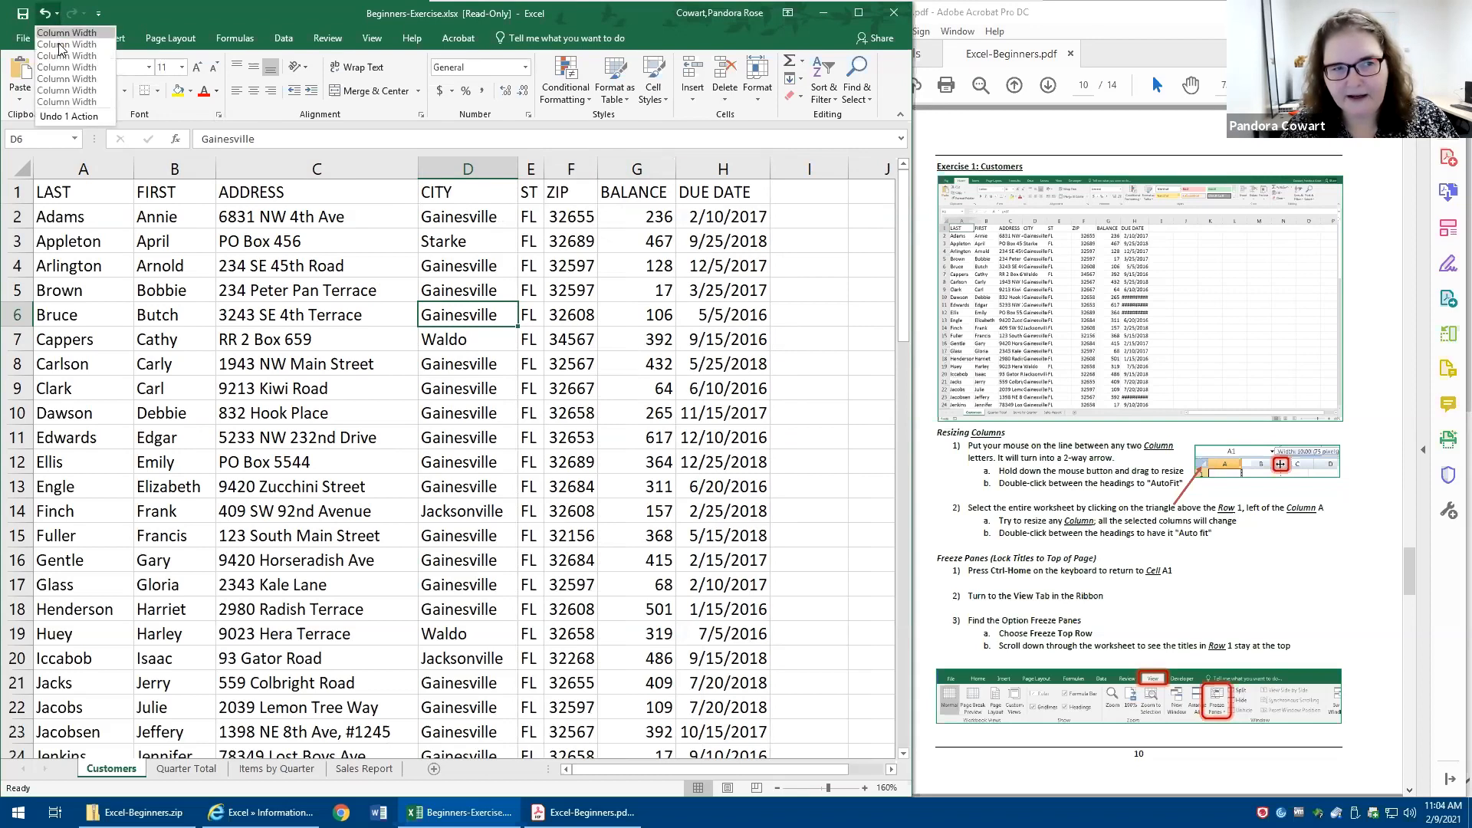
pyautogui.click(69, 102)
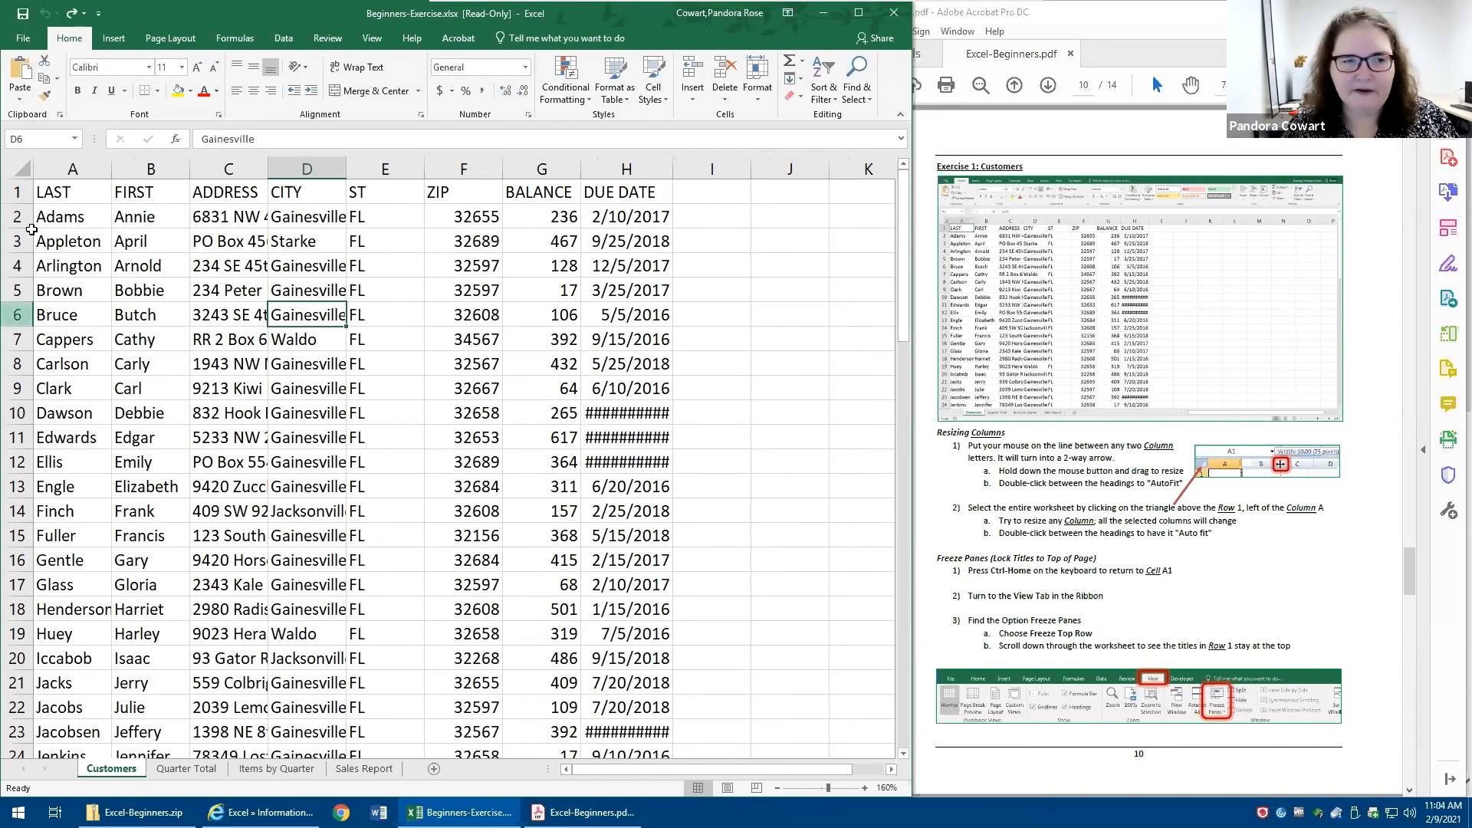
# - Select the entire Customers worksheet and AutoFit all its columns at once
pyautogui.click(22, 170)
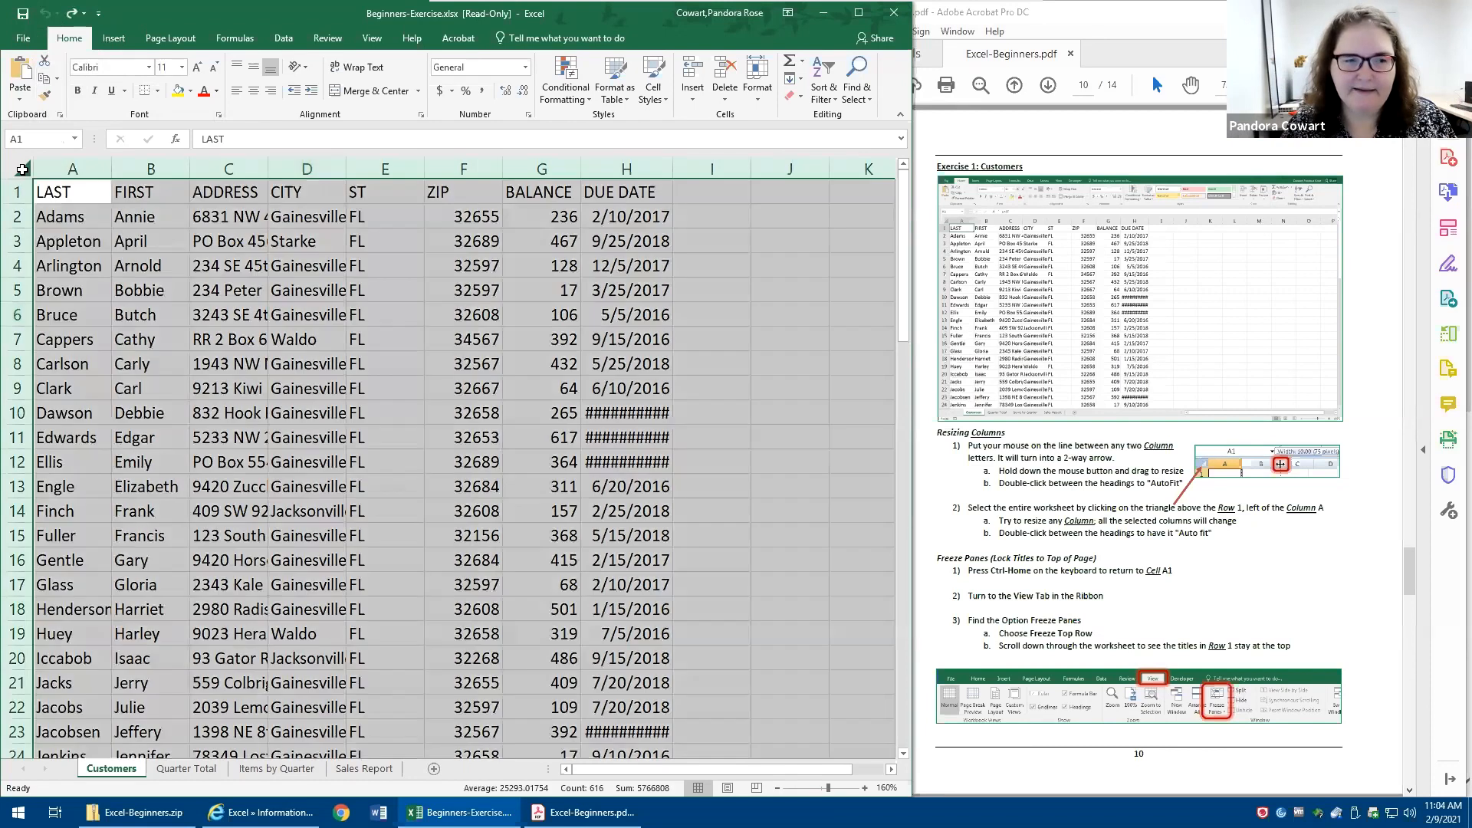
pyautogui.click(22, 170)
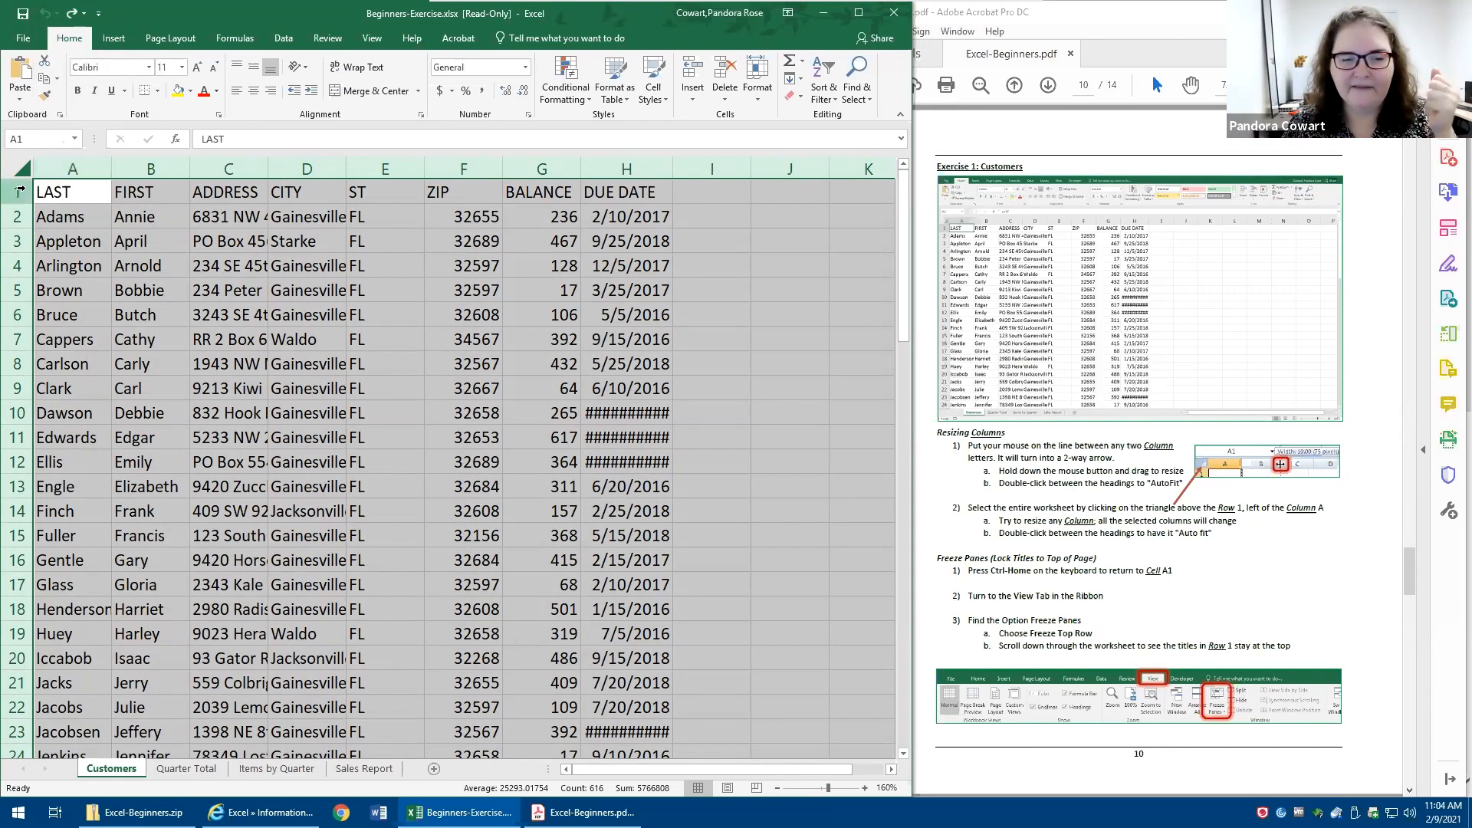
pyautogui.doubleClick(348, 161)
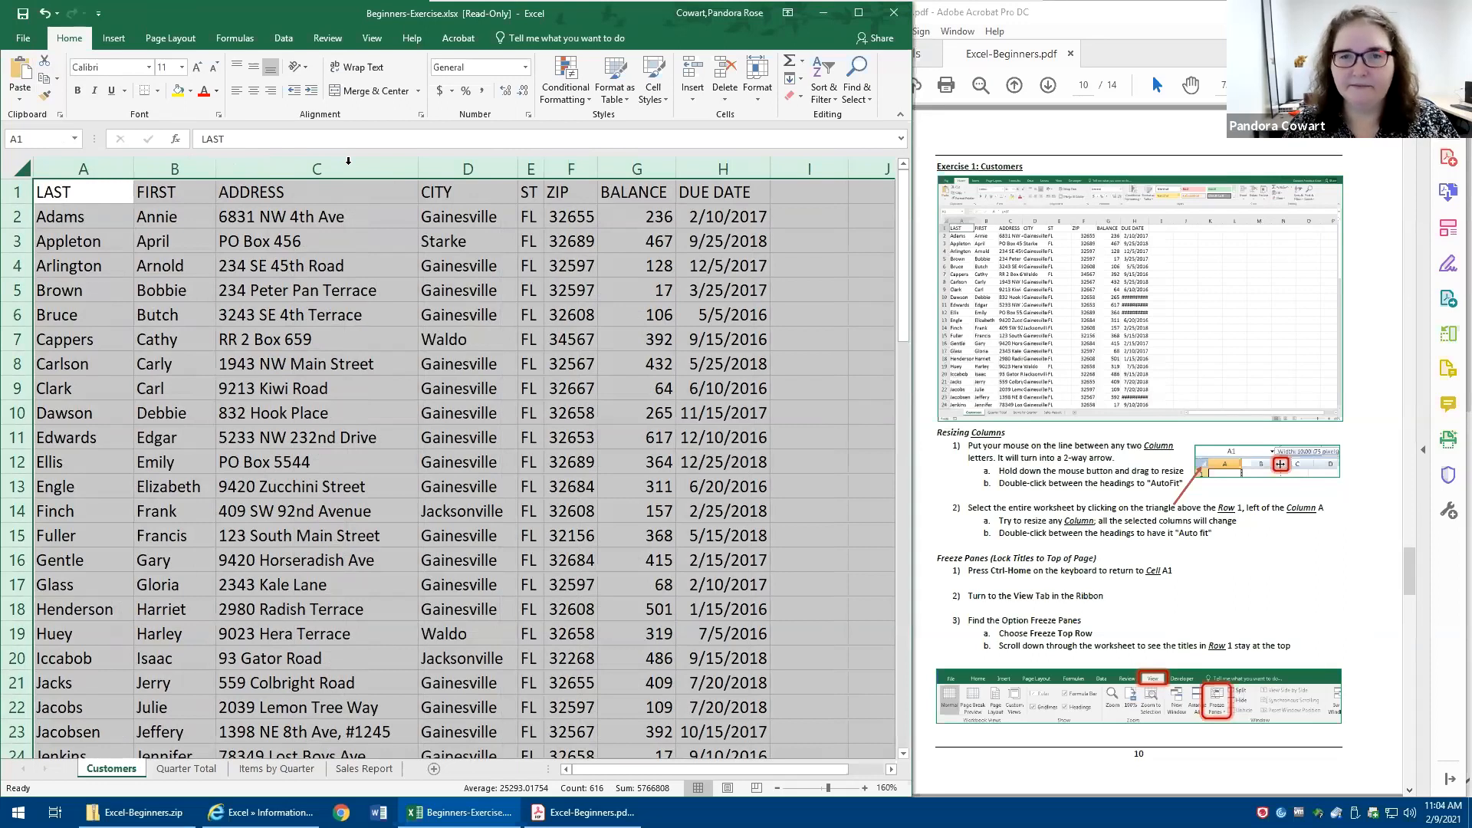
# - Review the customer list down to its last record, return to cell A1 and examine the header row
pyautogui.click(232, 290)
pyautogui.scroll(-6, 232, 289)
pyautogui.scroll(-11, 232, 290)
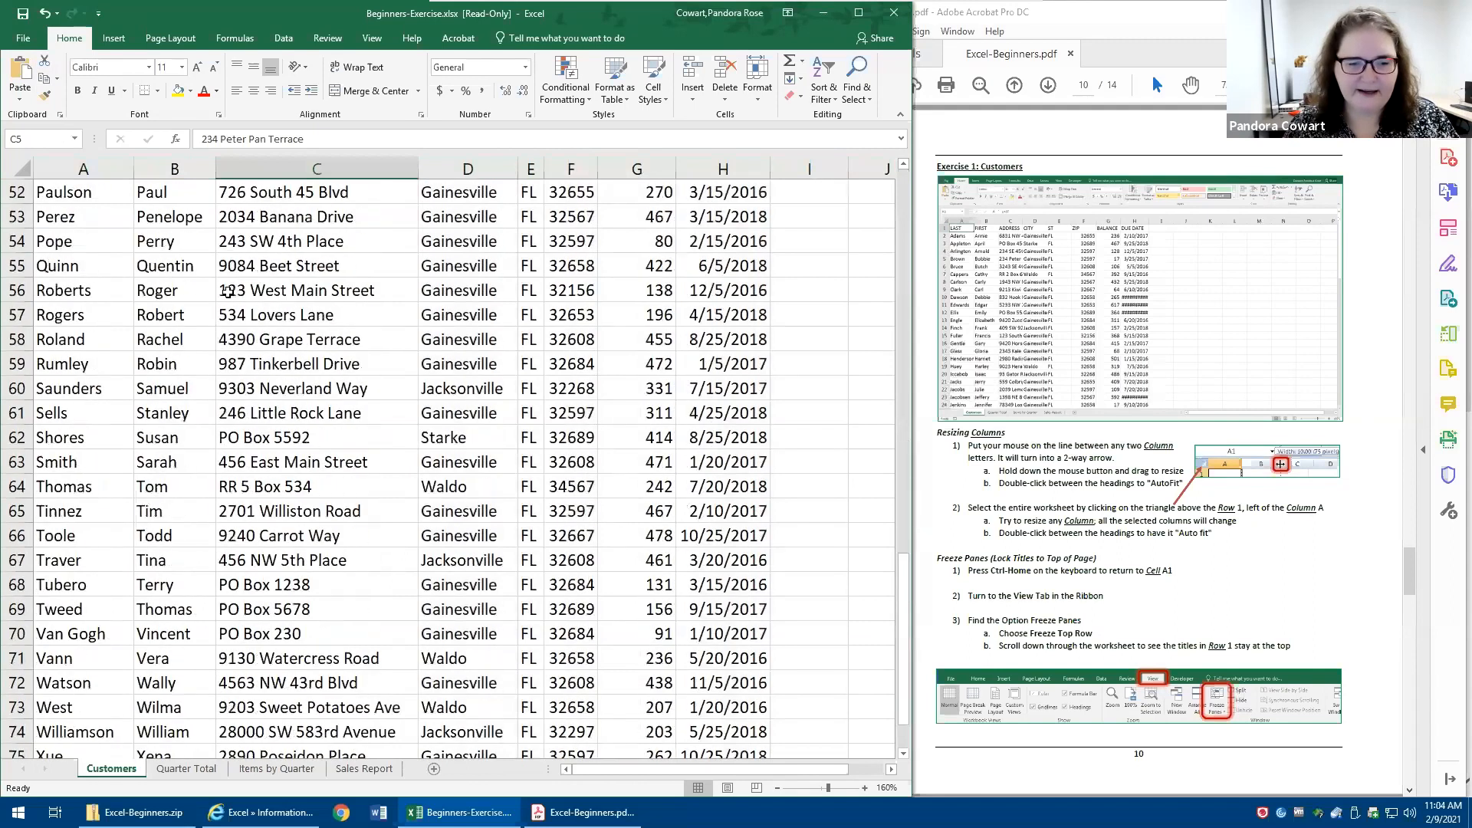
pyautogui.scroll(-4, 229, 292)
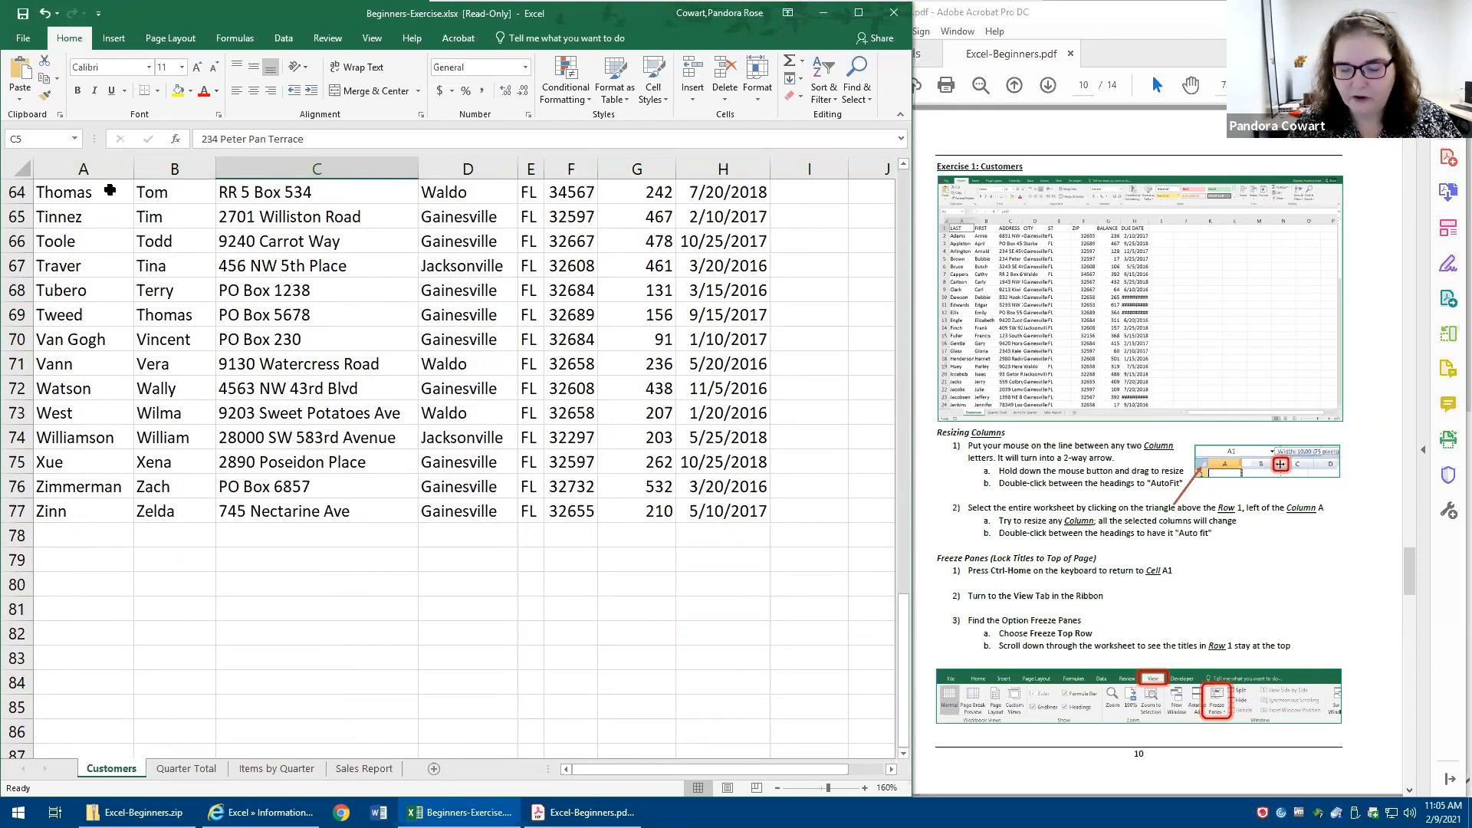
pyautogui.hotkey('ctrl', 'Home')
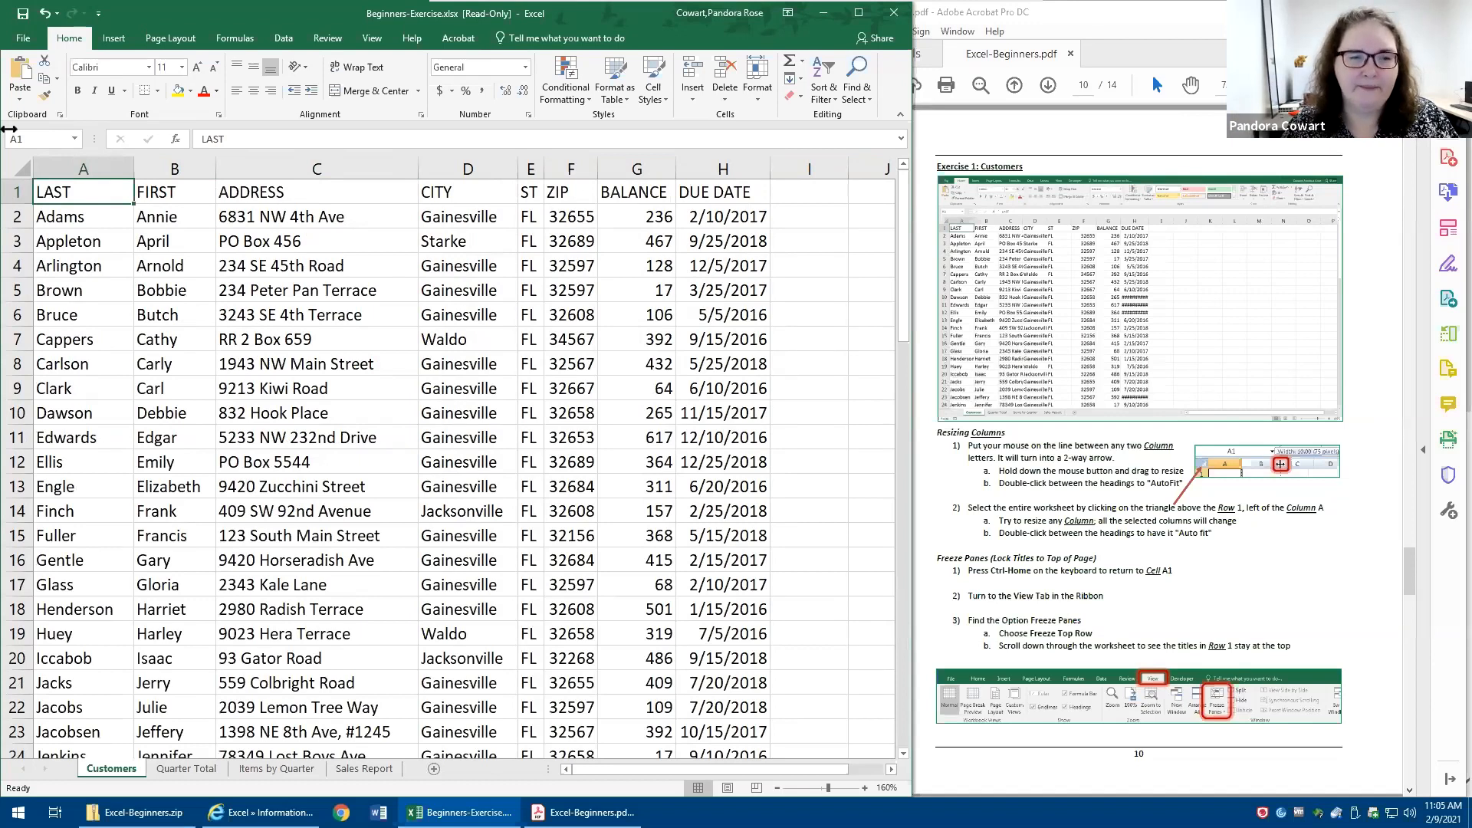
pyautogui.click(14, 190)
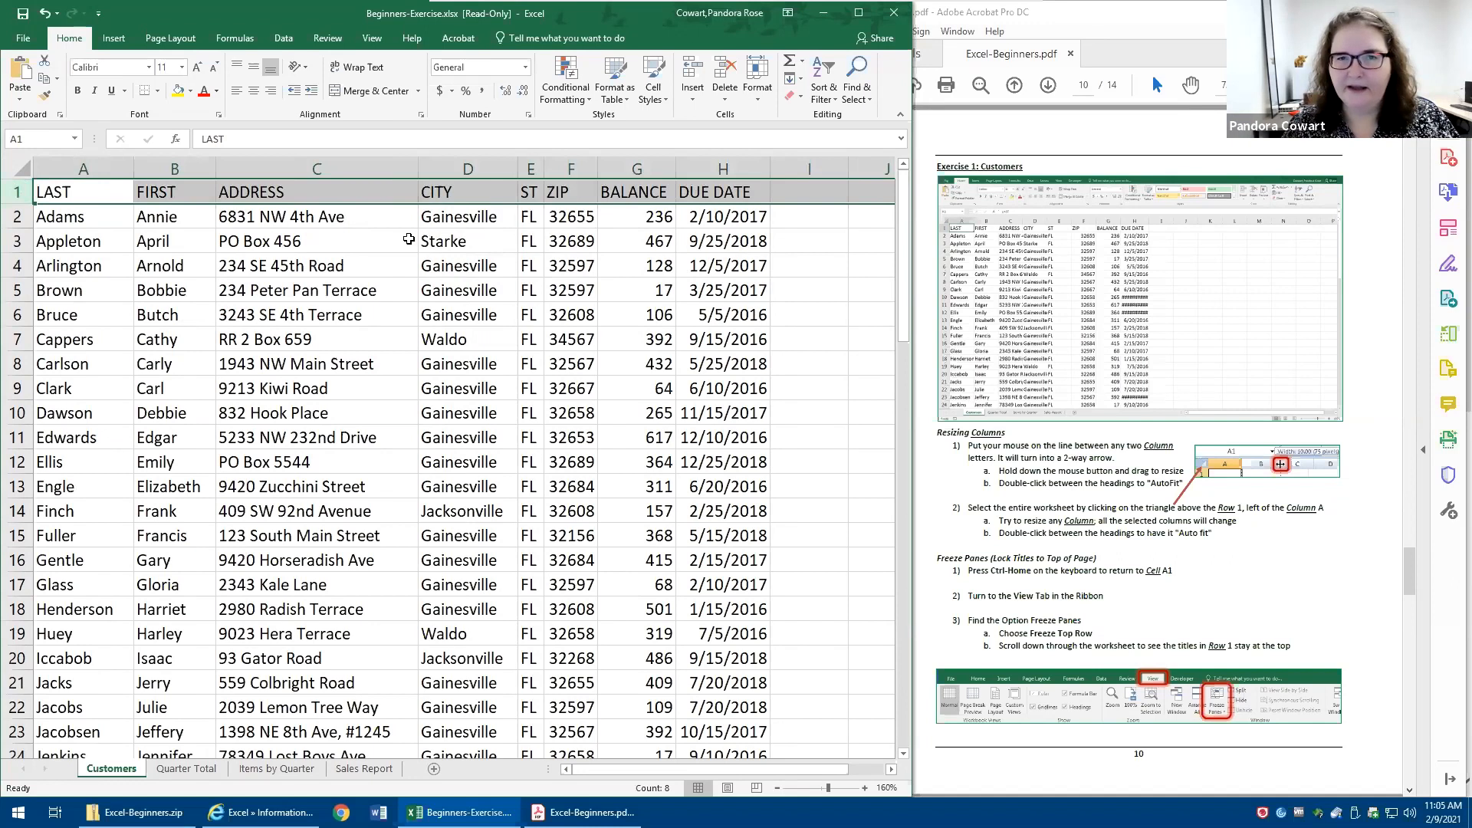
pyautogui.click(281, 309)
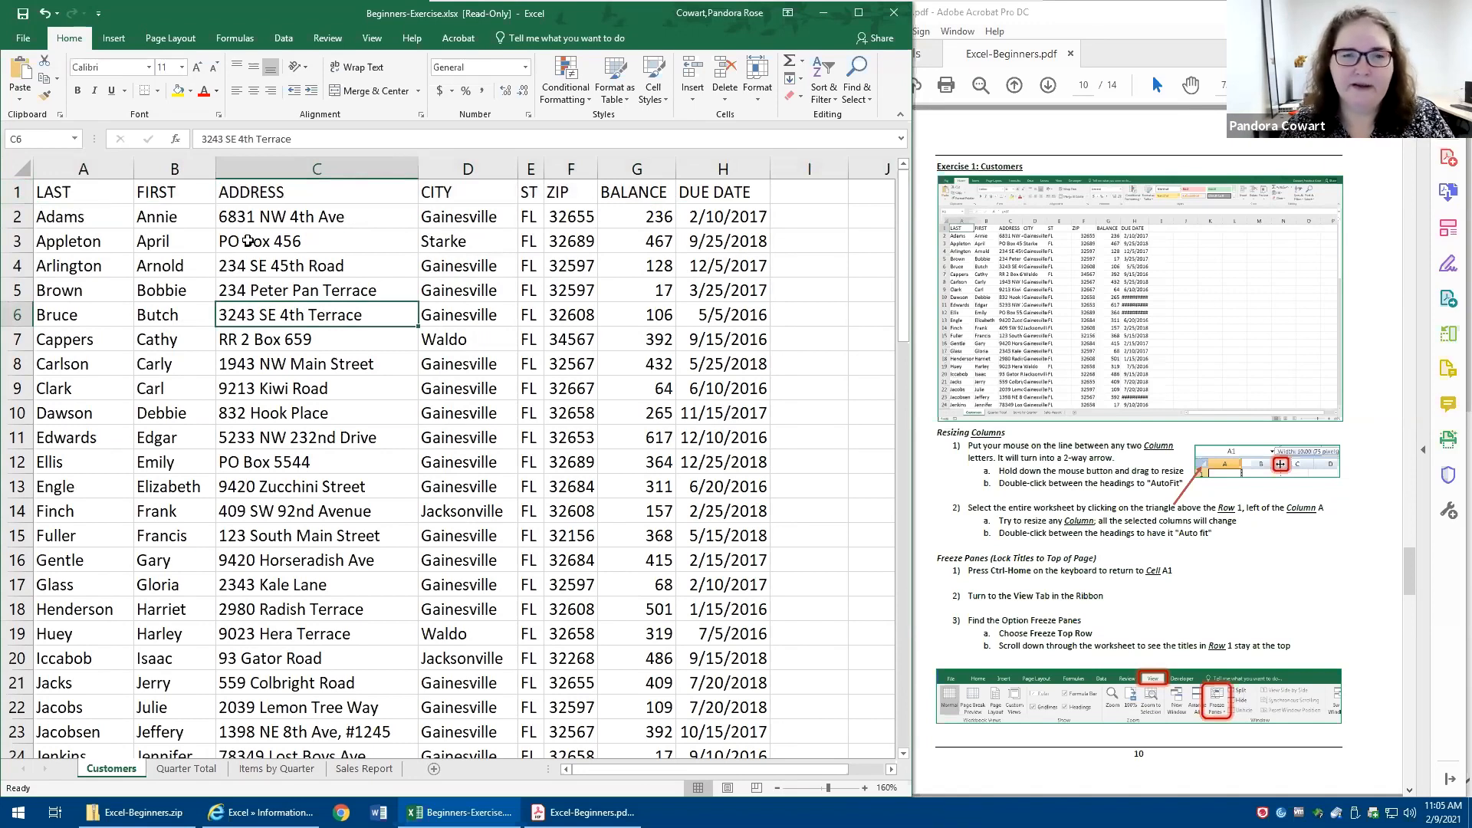
# - Freeze the top row of the Customers sheet and check the headings against the last records
pyautogui.click(379, 39)
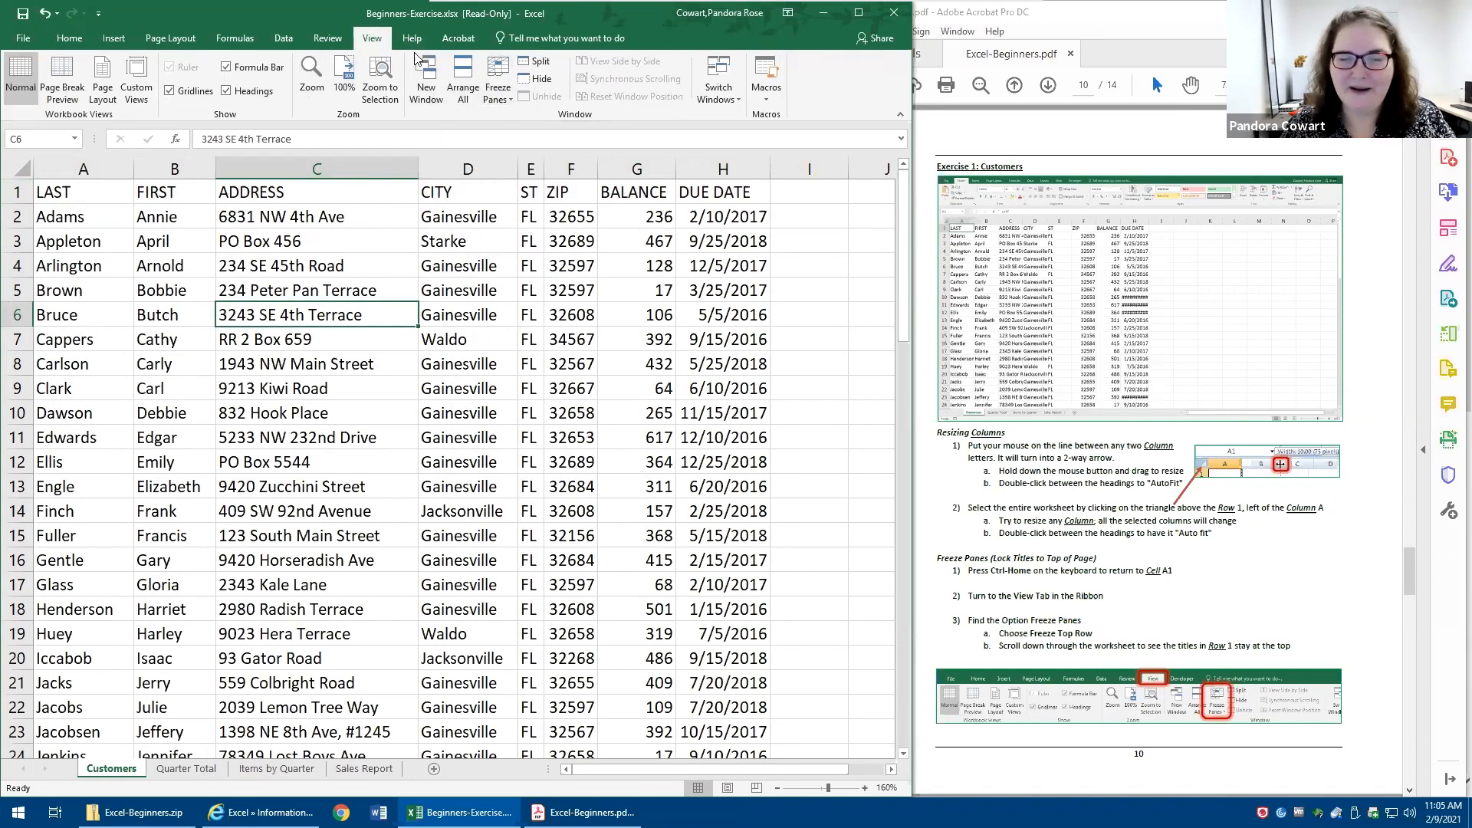
pyautogui.click(500, 102)
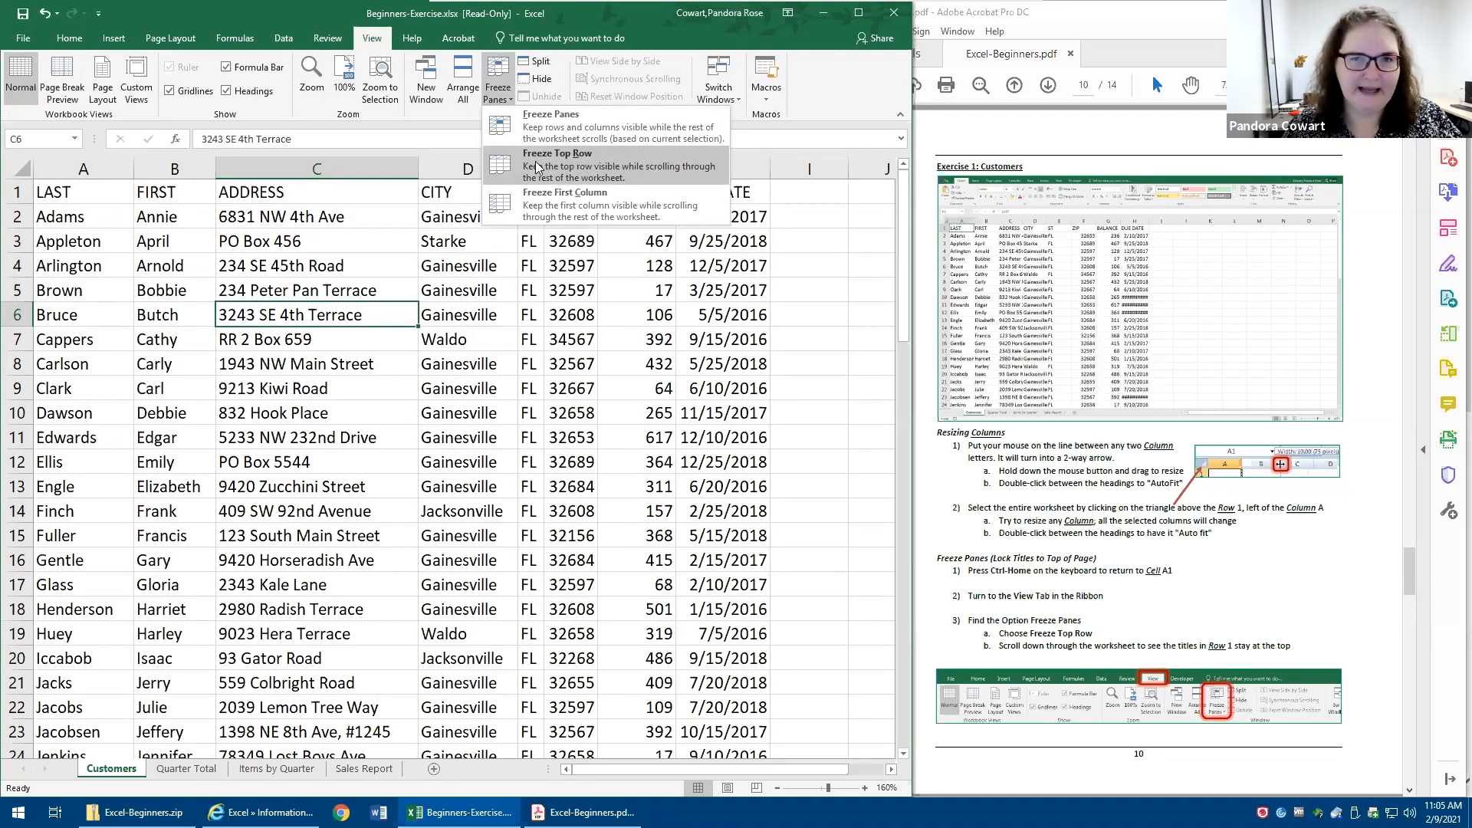
pyautogui.click(518, 128)
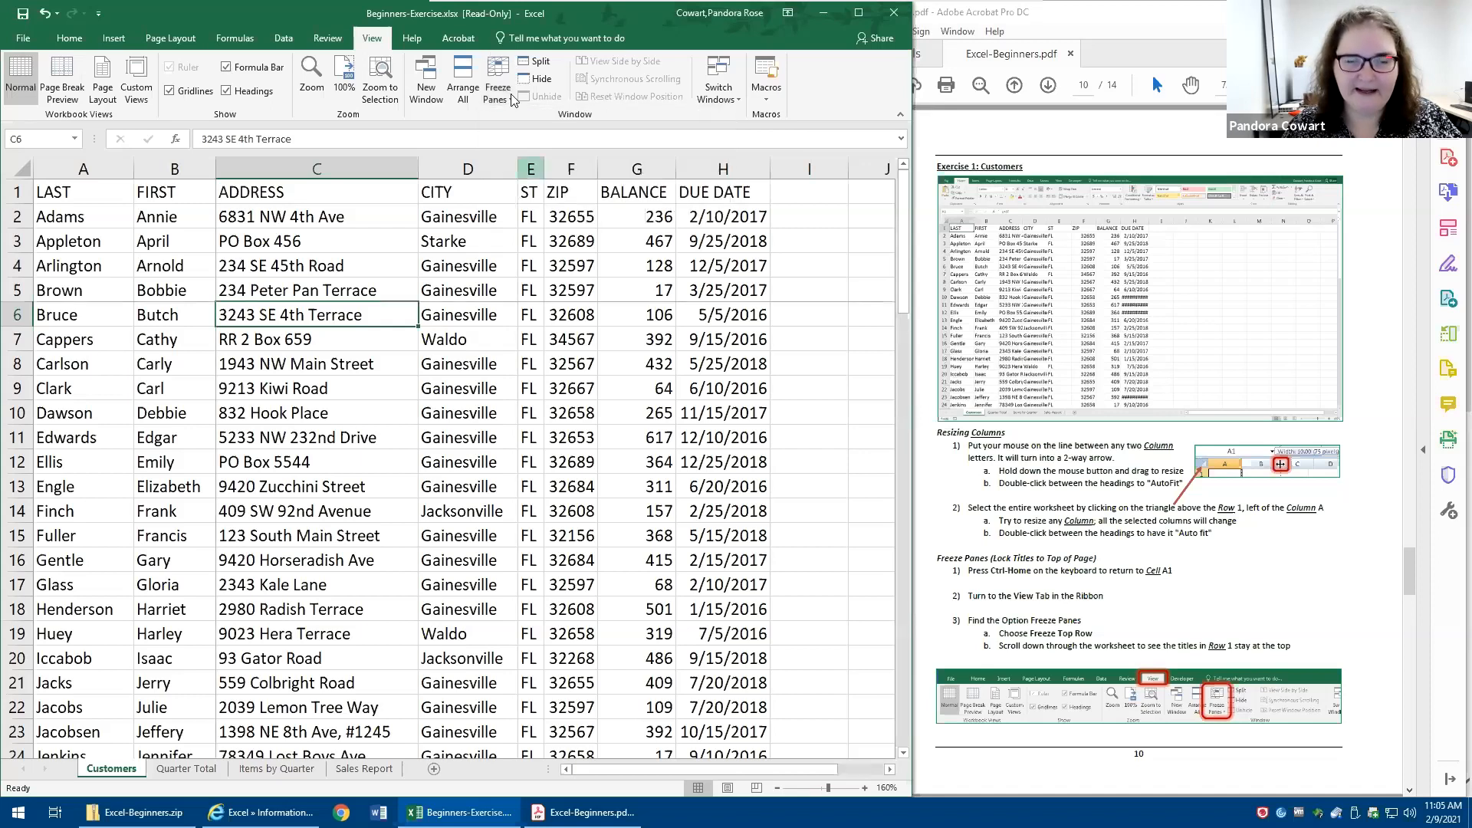
pyautogui.click(508, 98)
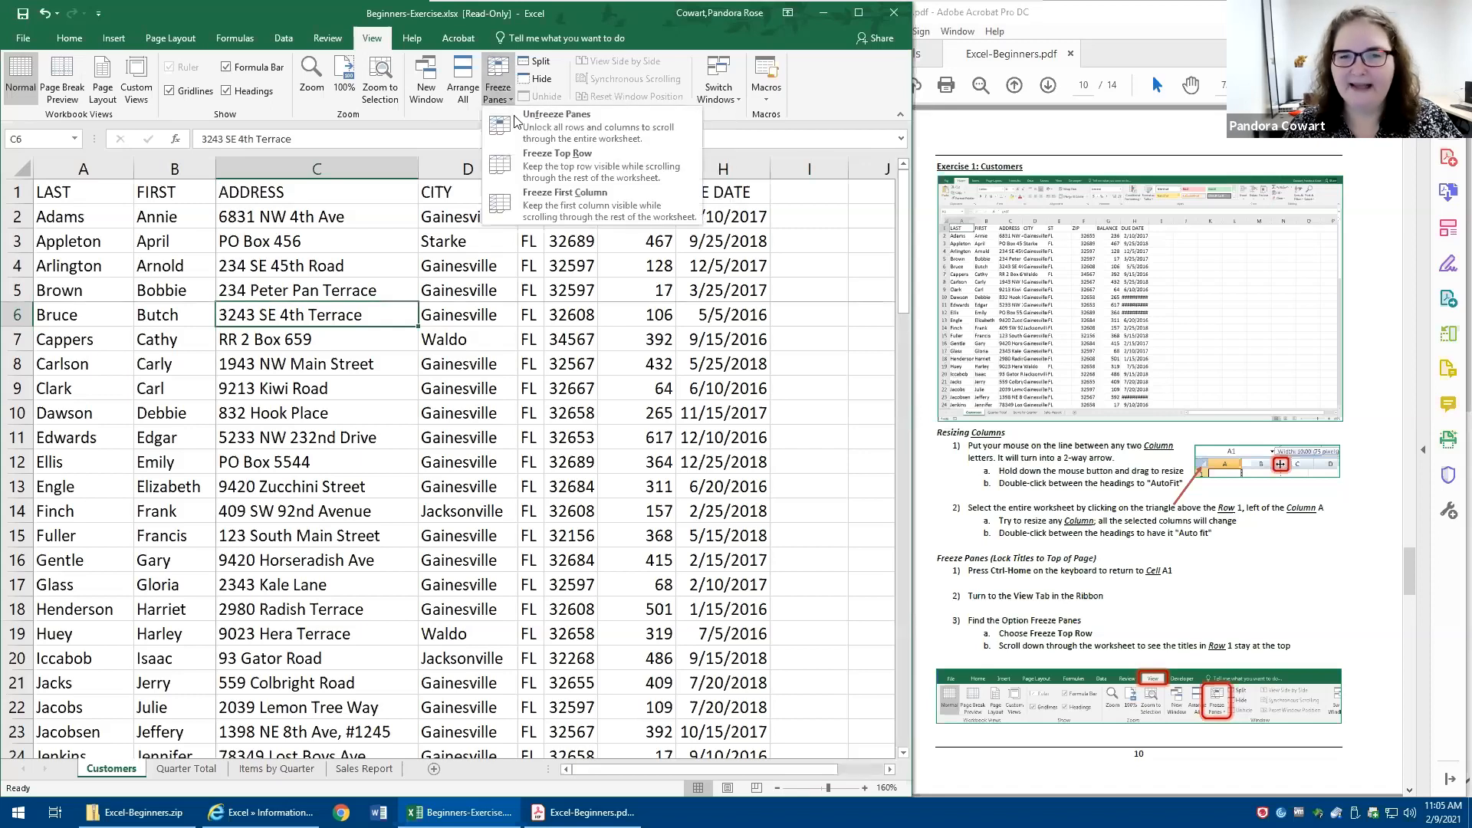
pyautogui.click(518, 161)
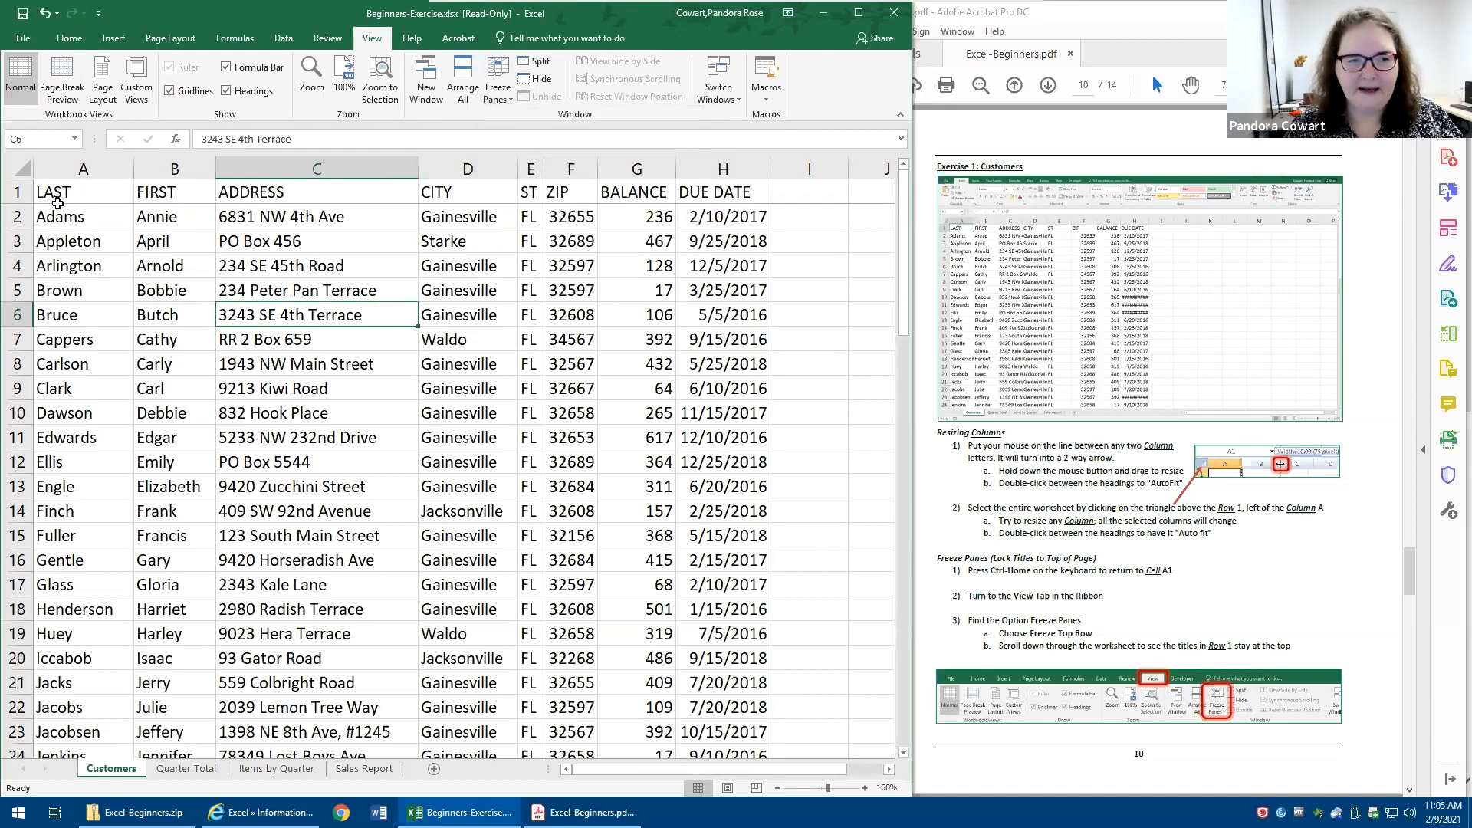
pyautogui.scroll(-6, 278, 336)
pyautogui.scroll(-15, 284, 341)
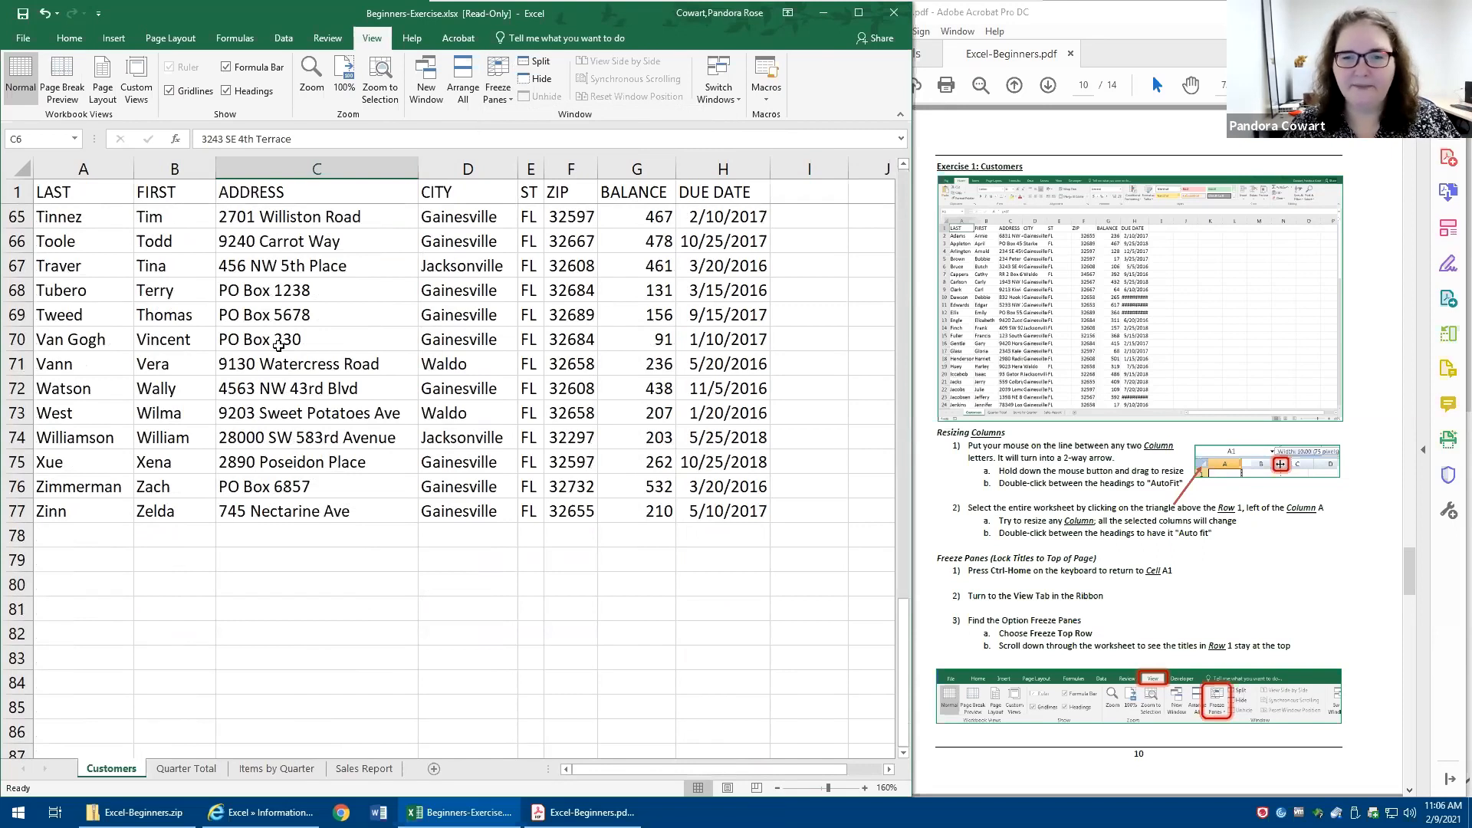
pyautogui.scroll(17, 278, 345)
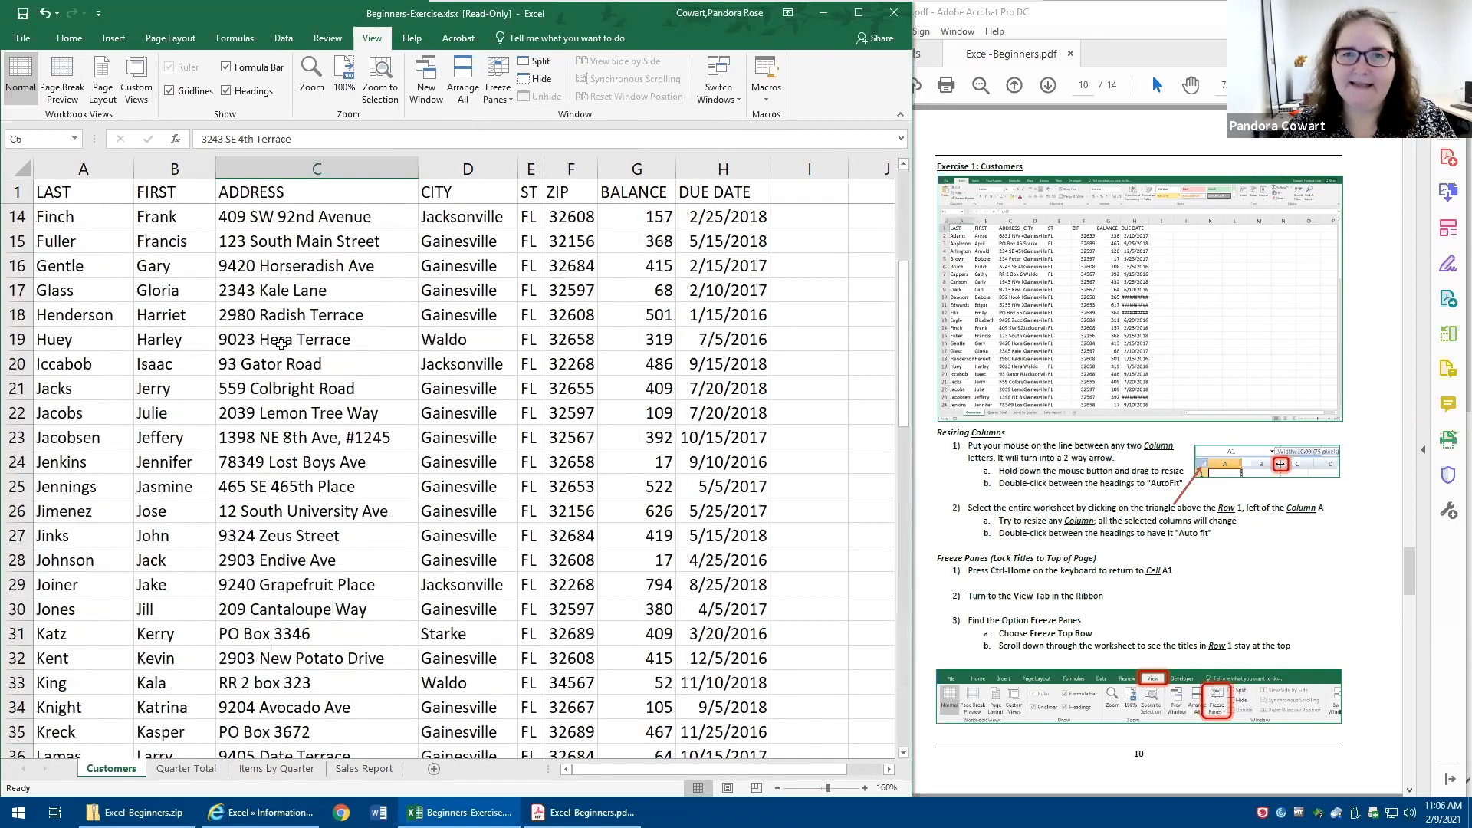
pyautogui.scroll(4, 280, 344)
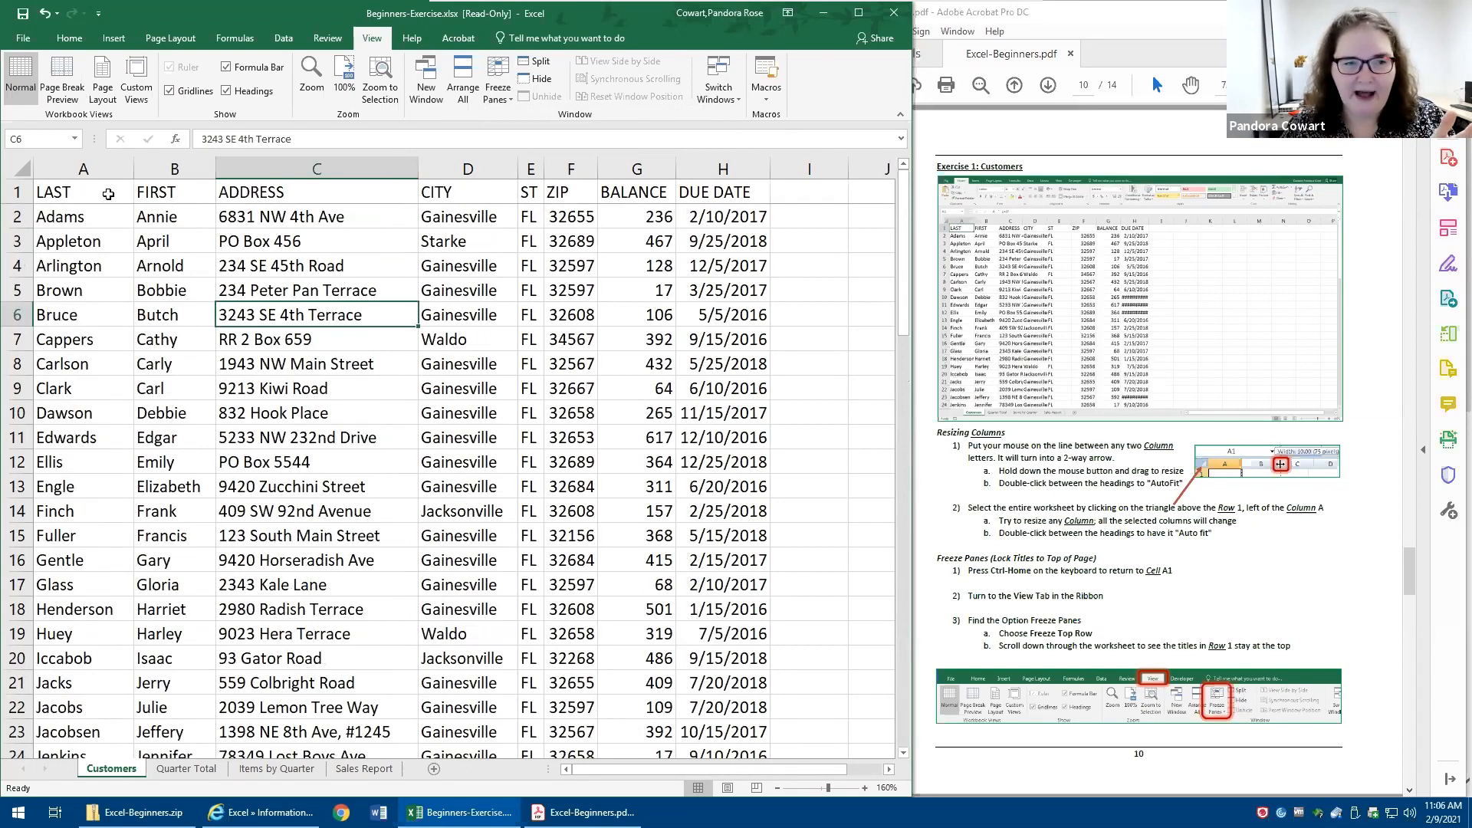
# - Select the whole header row 1 and make its titles bold
pyautogui.hotkey('ctrl', 'Home')
pyautogui.moveTo(171, 189); pyautogui.dragTo(352, 191)
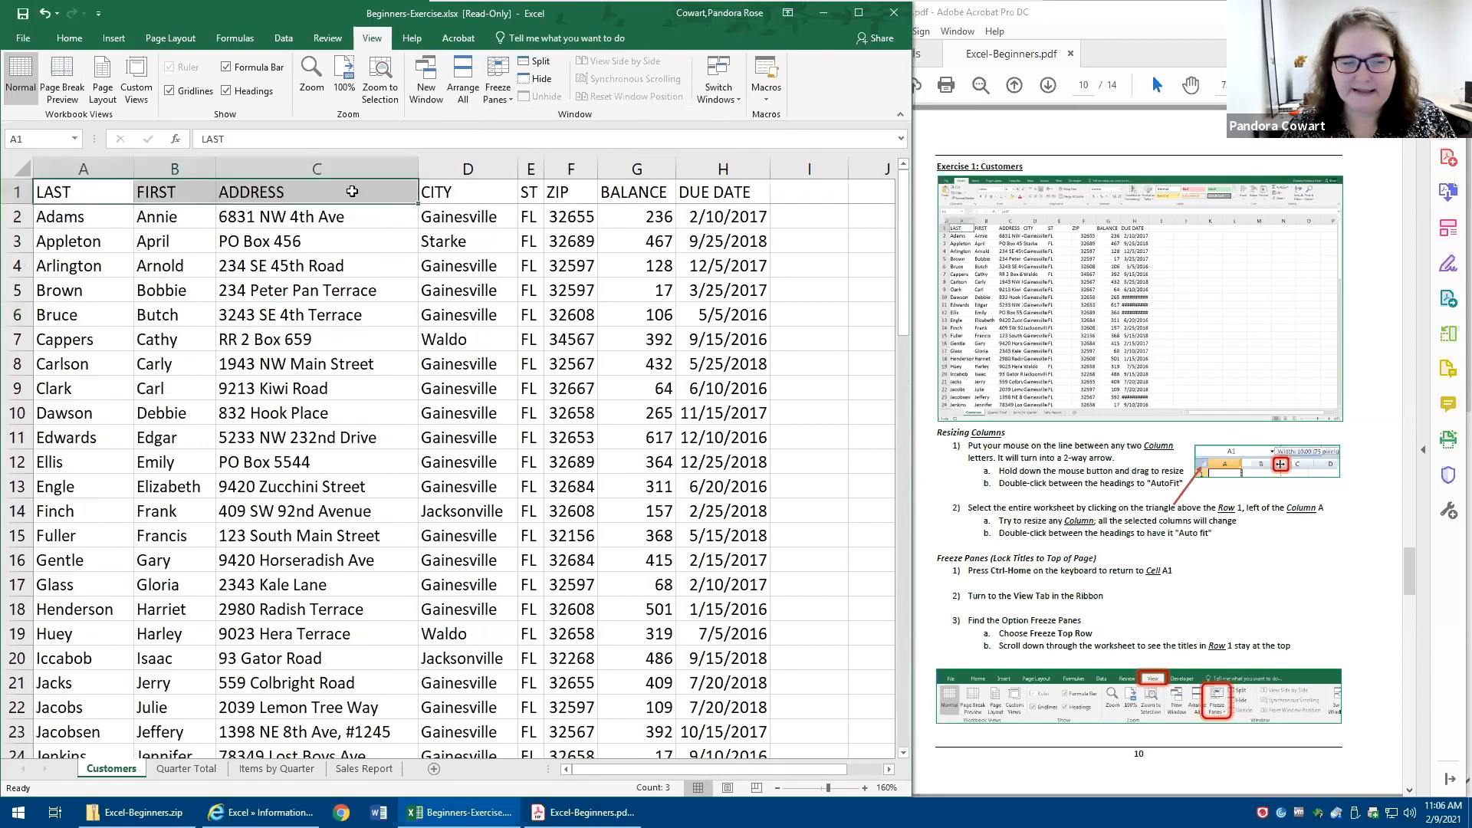
pyautogui.click(15, 190)
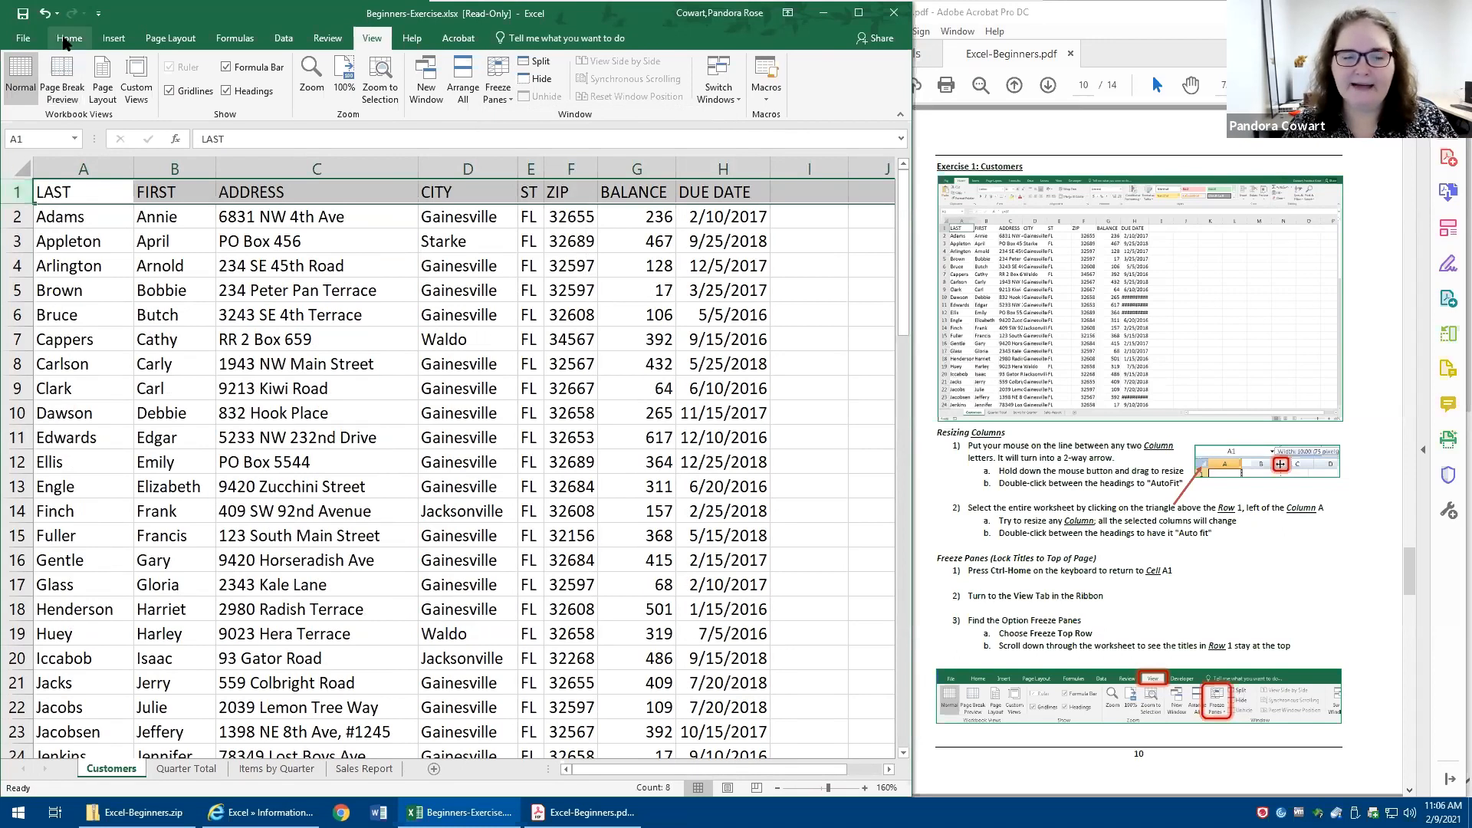
pyautogui.click(67, 38)
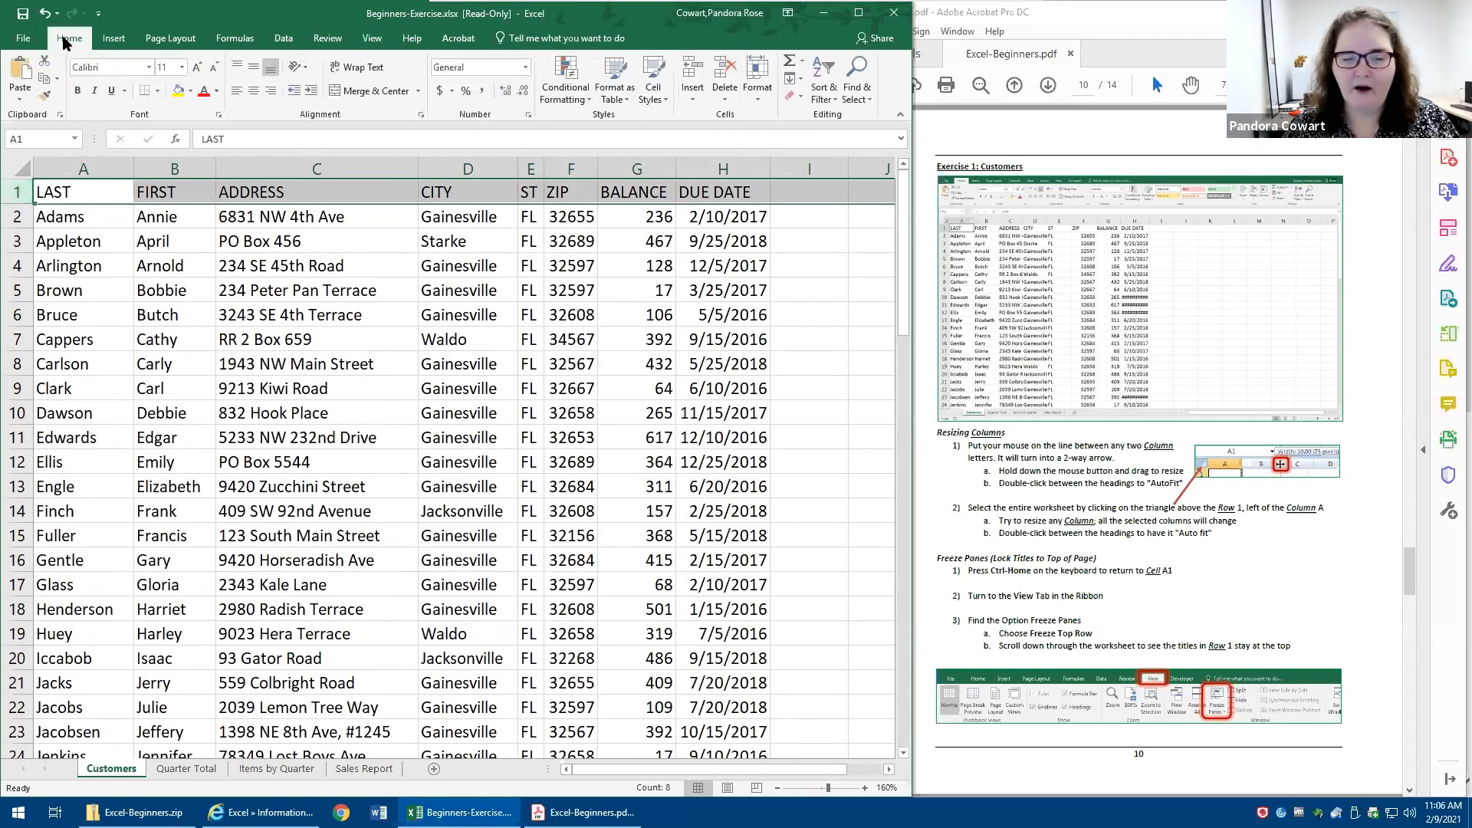
pyautogui.click(77, 91)
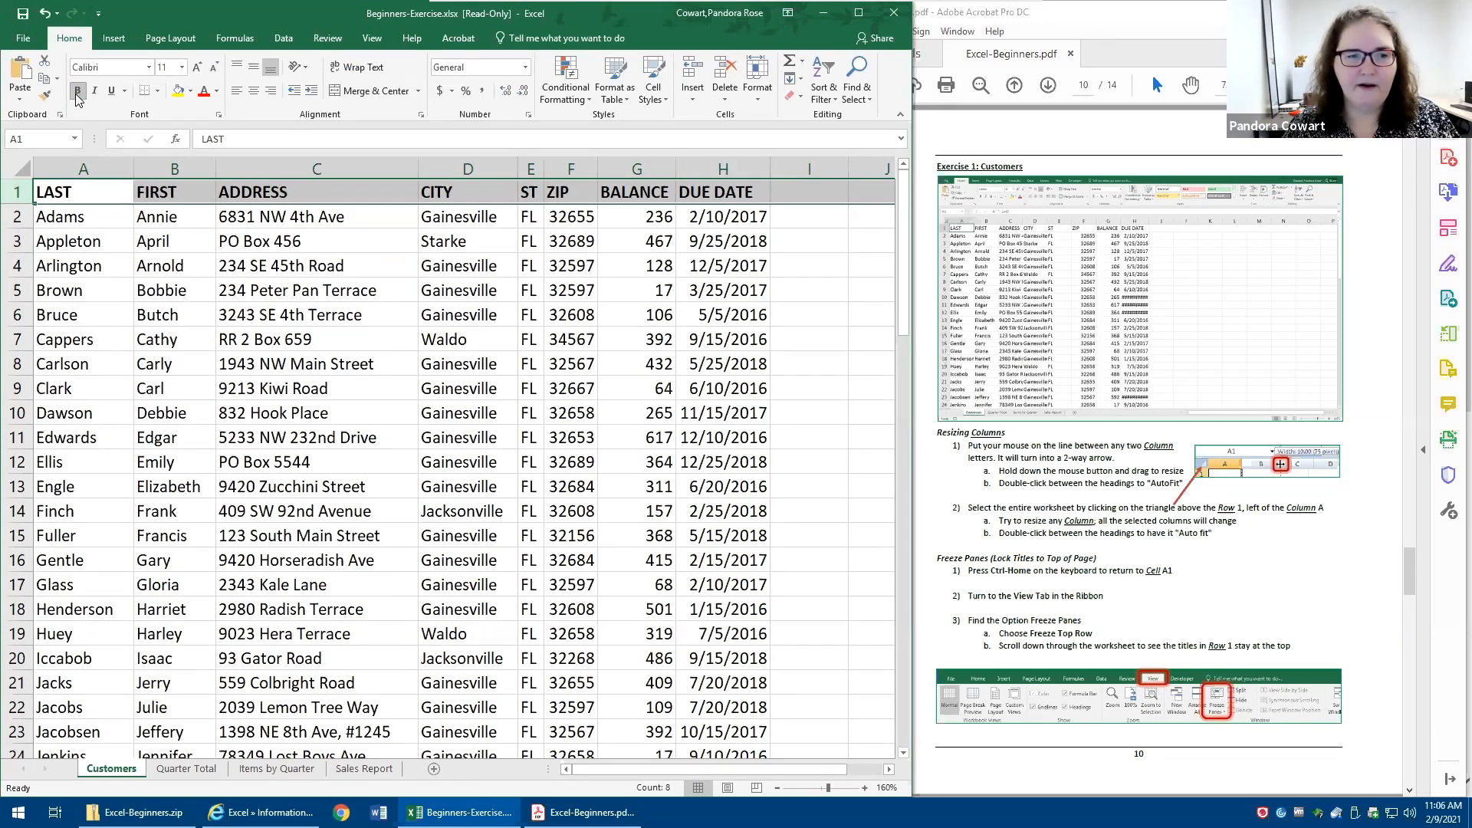
# - Apply the Accounting number format to the whole BALANCE column G and AutoFit the column's width
pyautogui.click(618, 167)
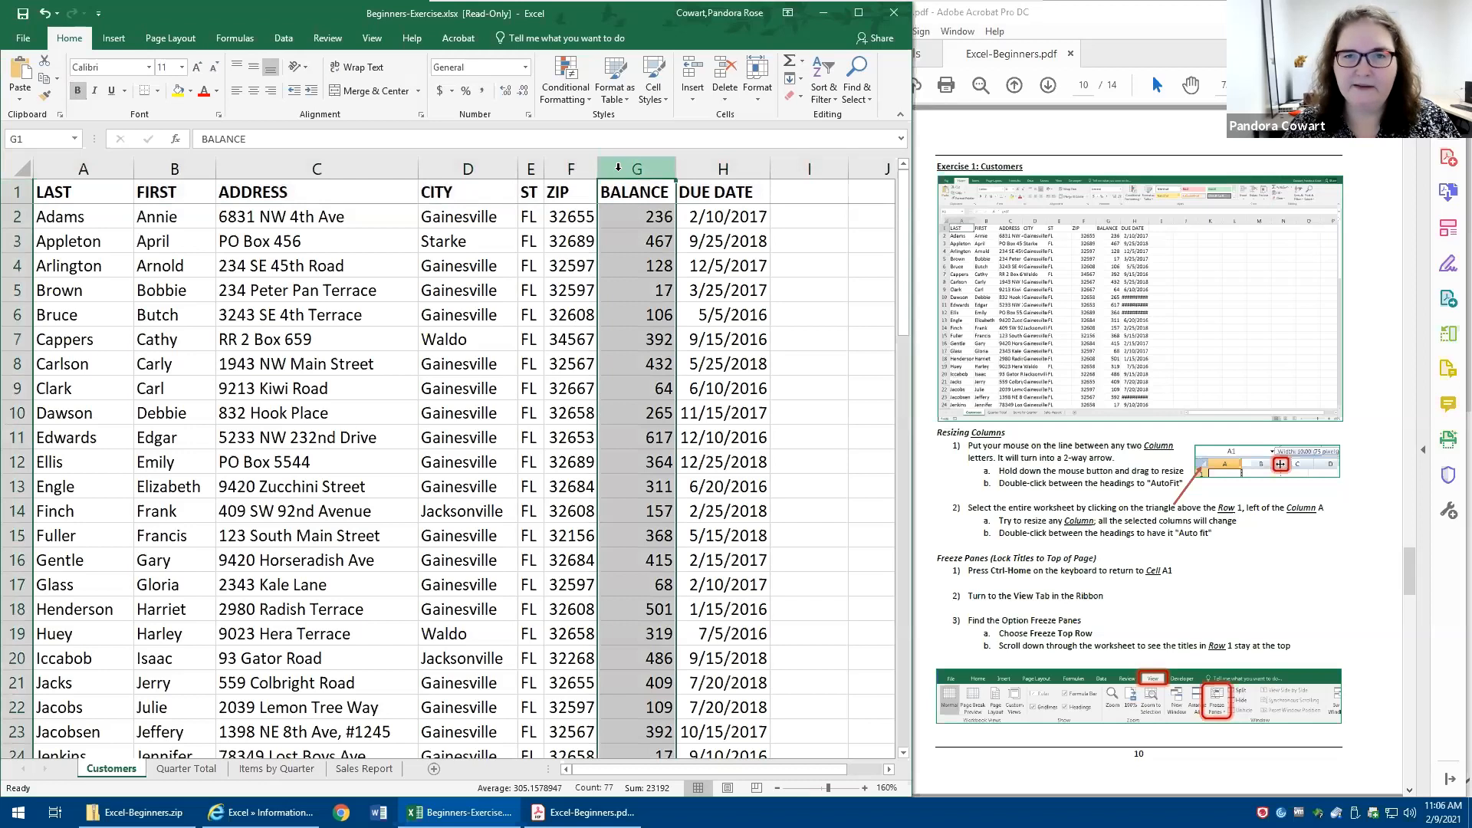
pyautogui.moveTo(658, 193); pyautogui.dragTo(608, 646)
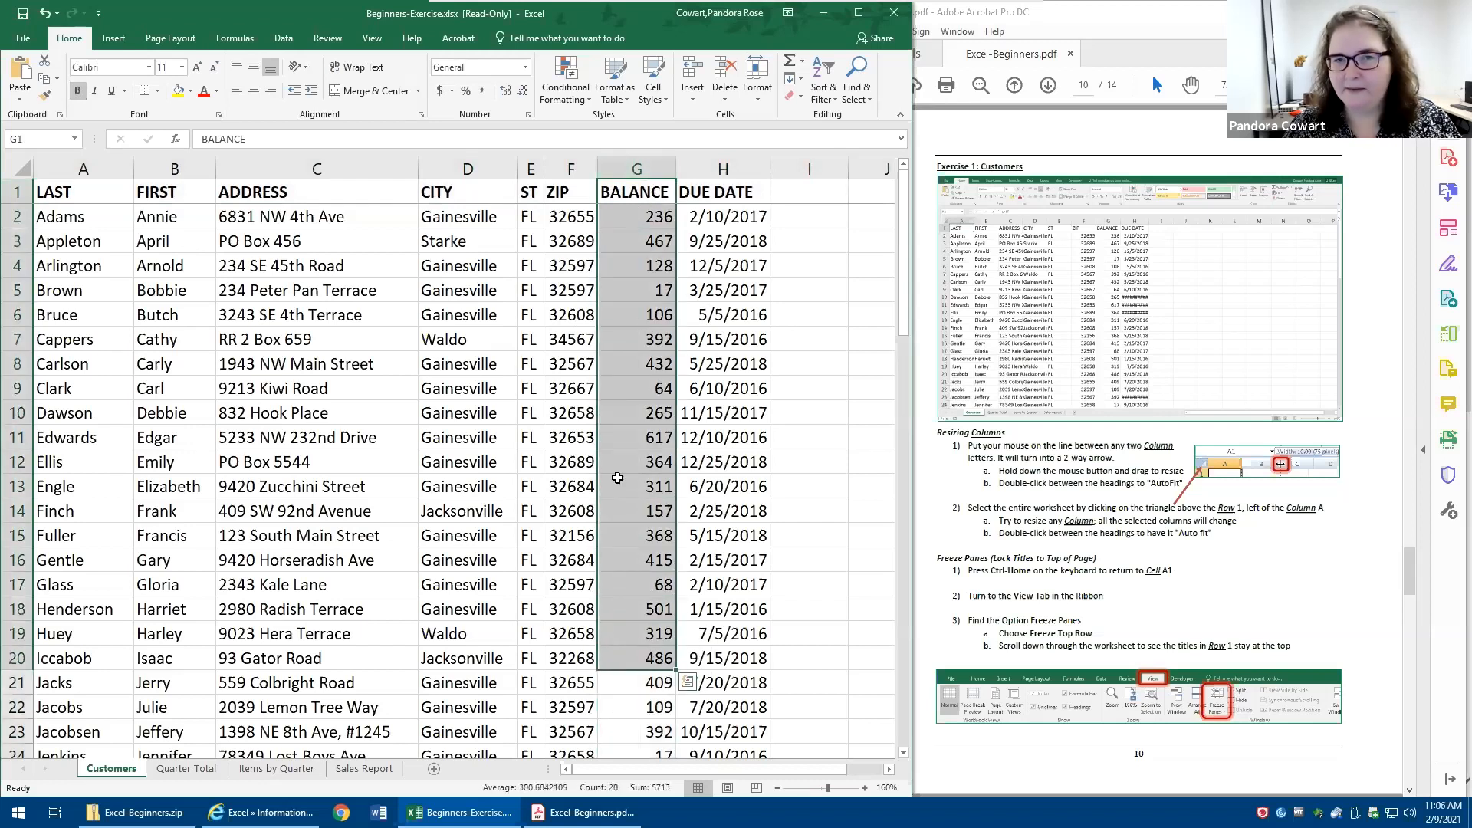
pyautogui.click(650, 168)
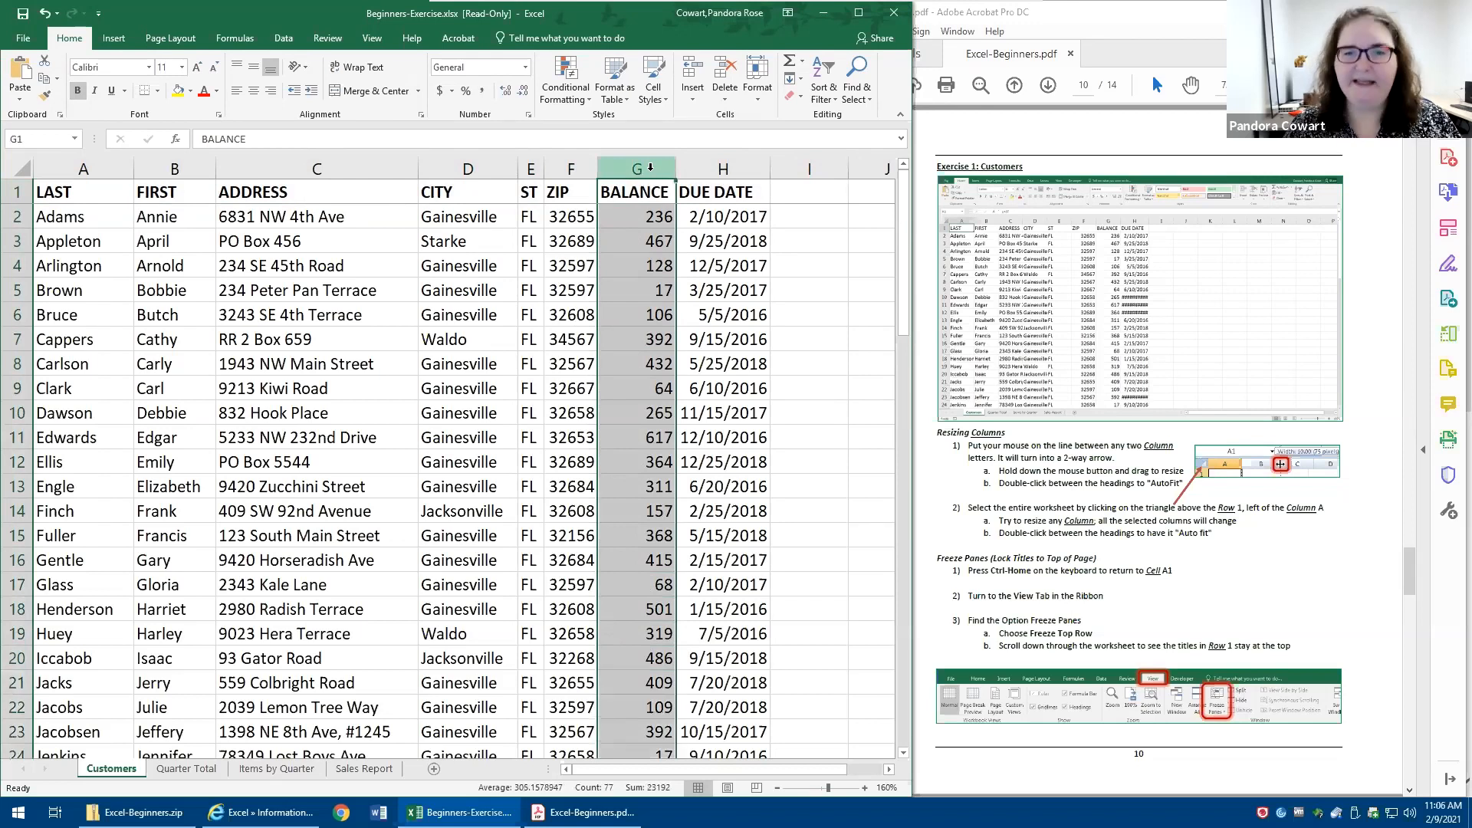
pyautogui.moveTo(650, 167); pyautogui.dragTo(647, 172)
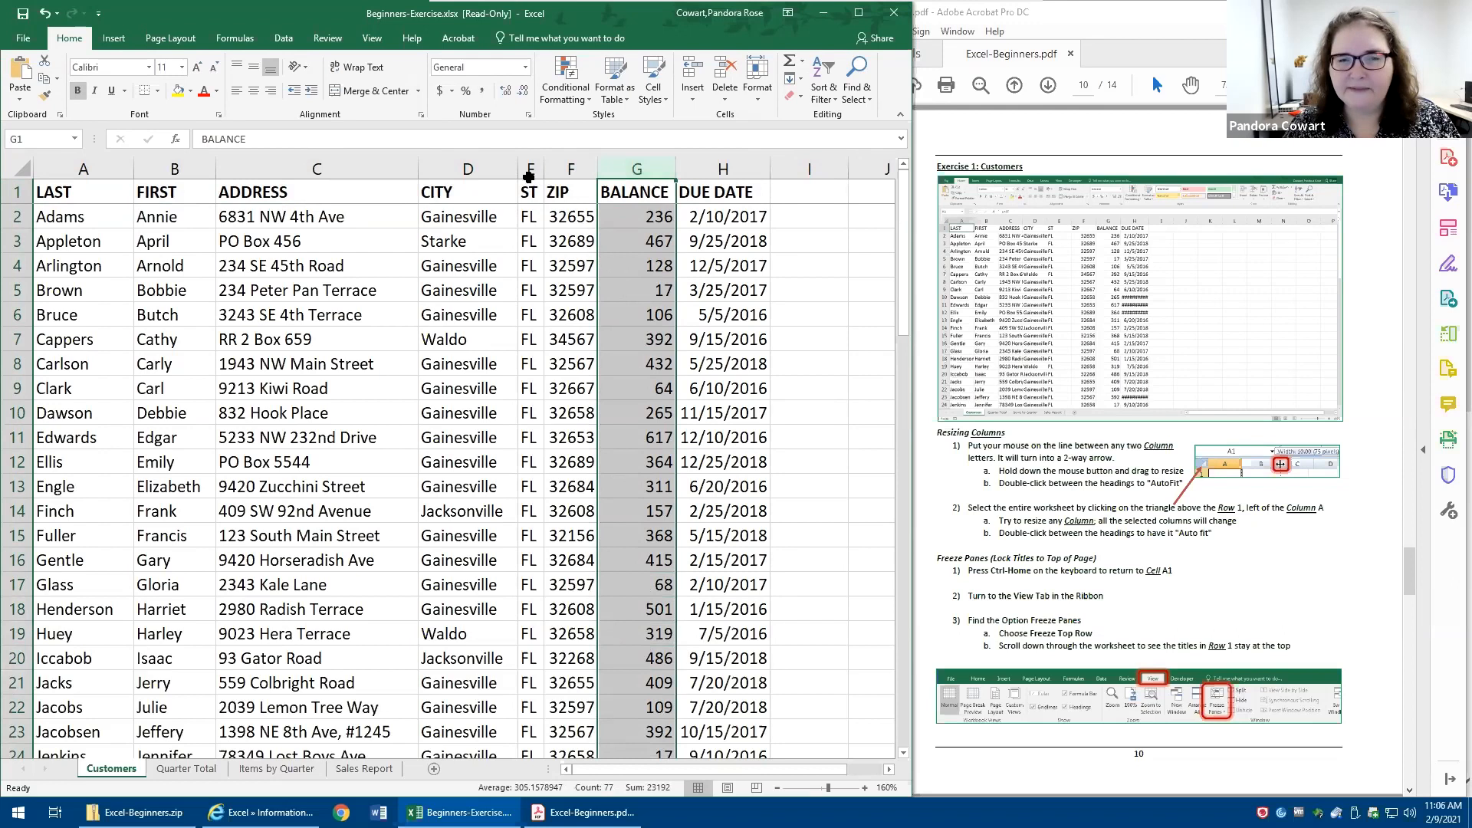
pyautogui.click(440, 93)
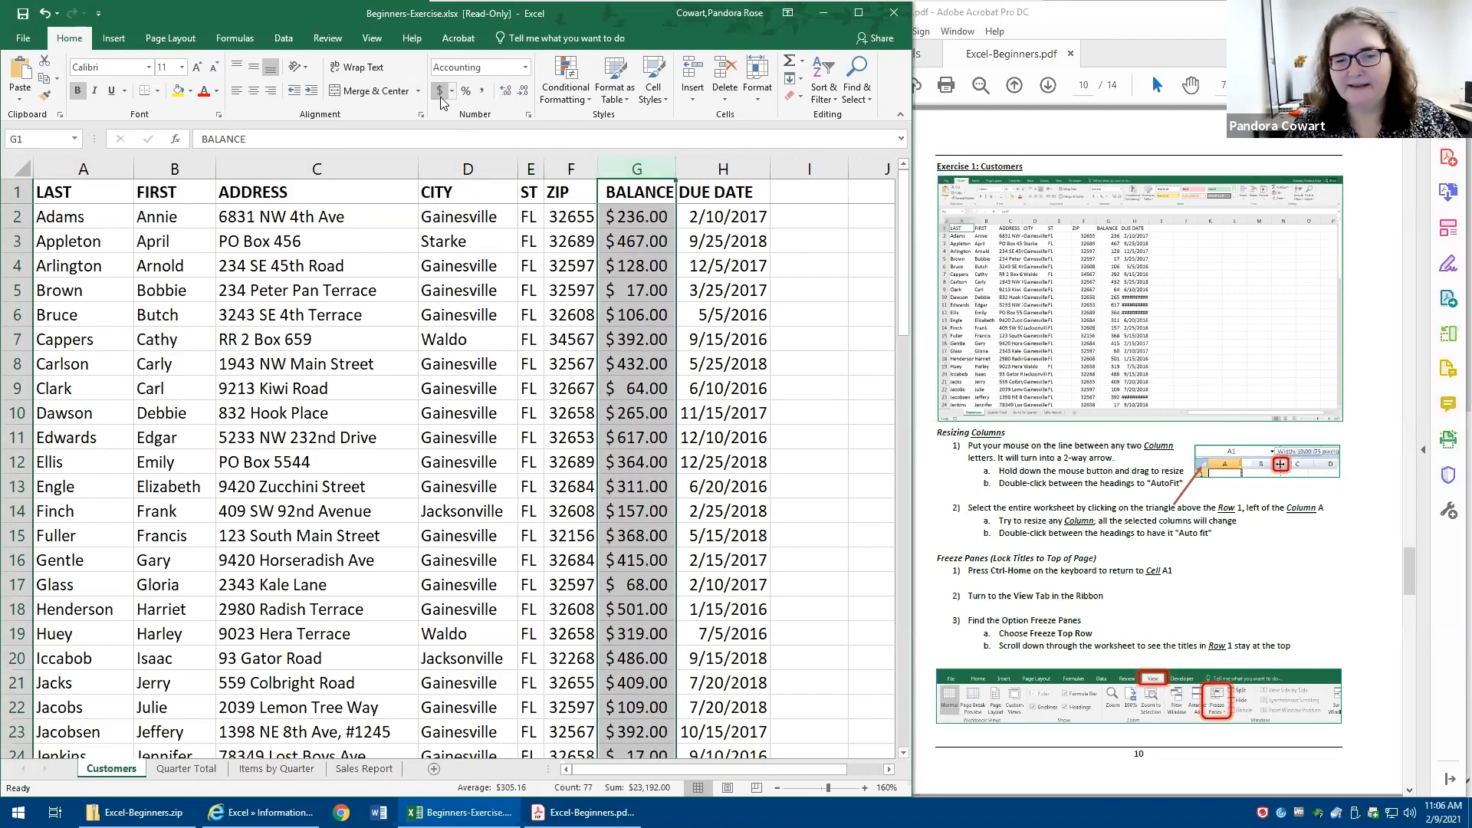
pyautogui.doubleClick(676, 163)
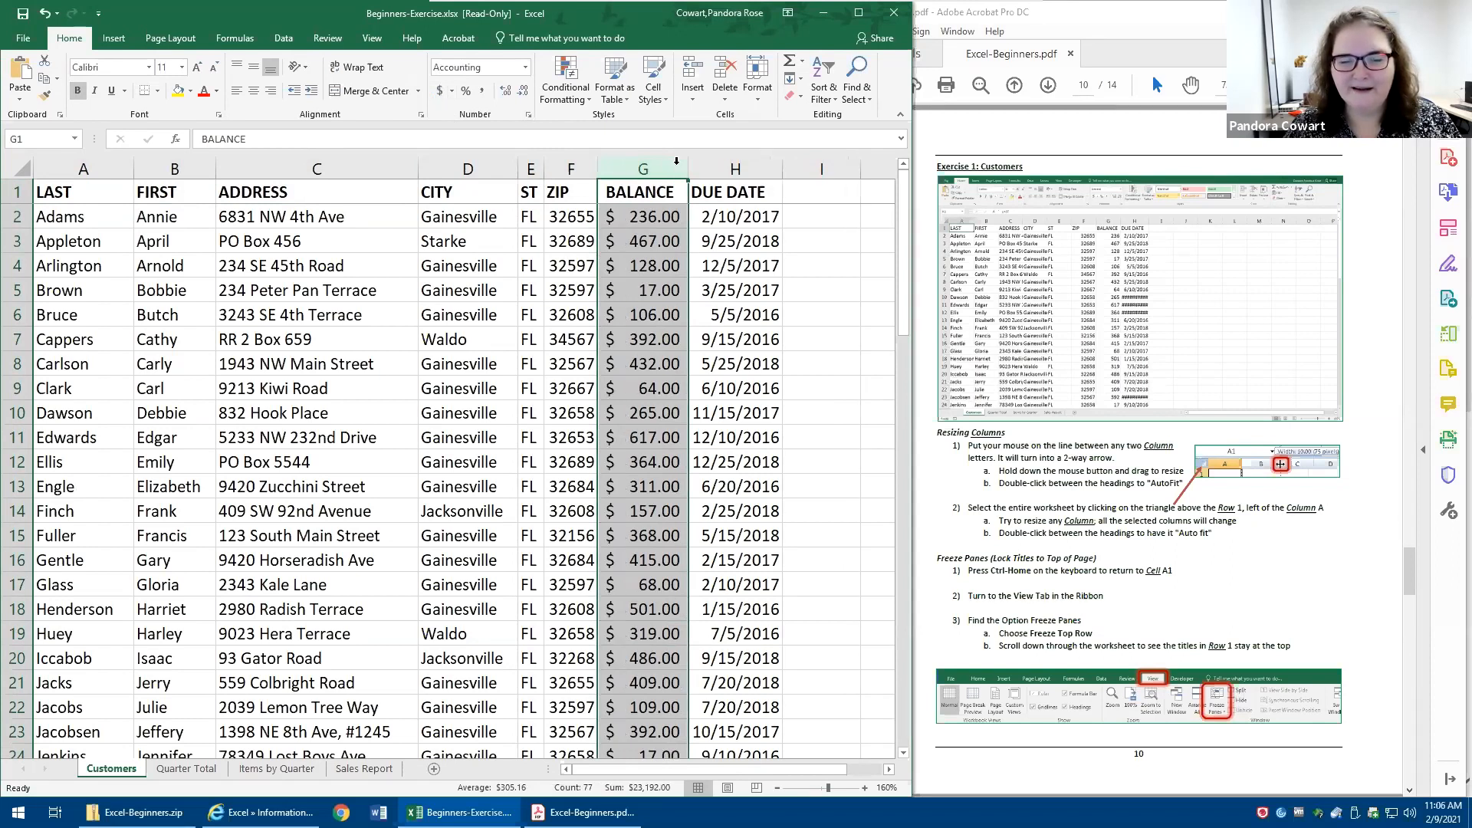
pyautogui.click(340, 332)
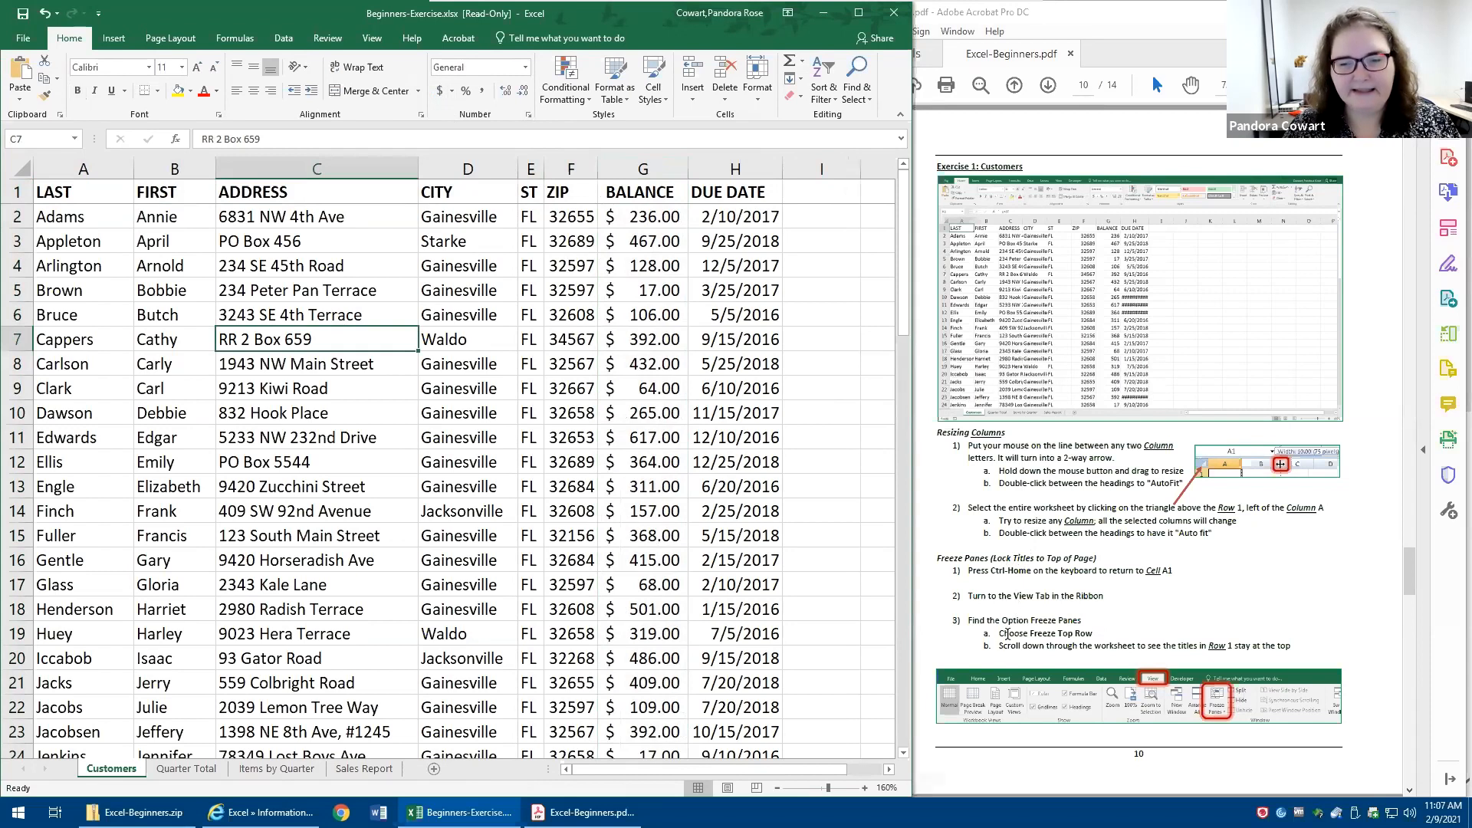
# - Following the workbook's Format instructions, shade the fruit-named addresses in cells C9 and C22 light orange
pyautogui.scroll(-10, 989, 637)
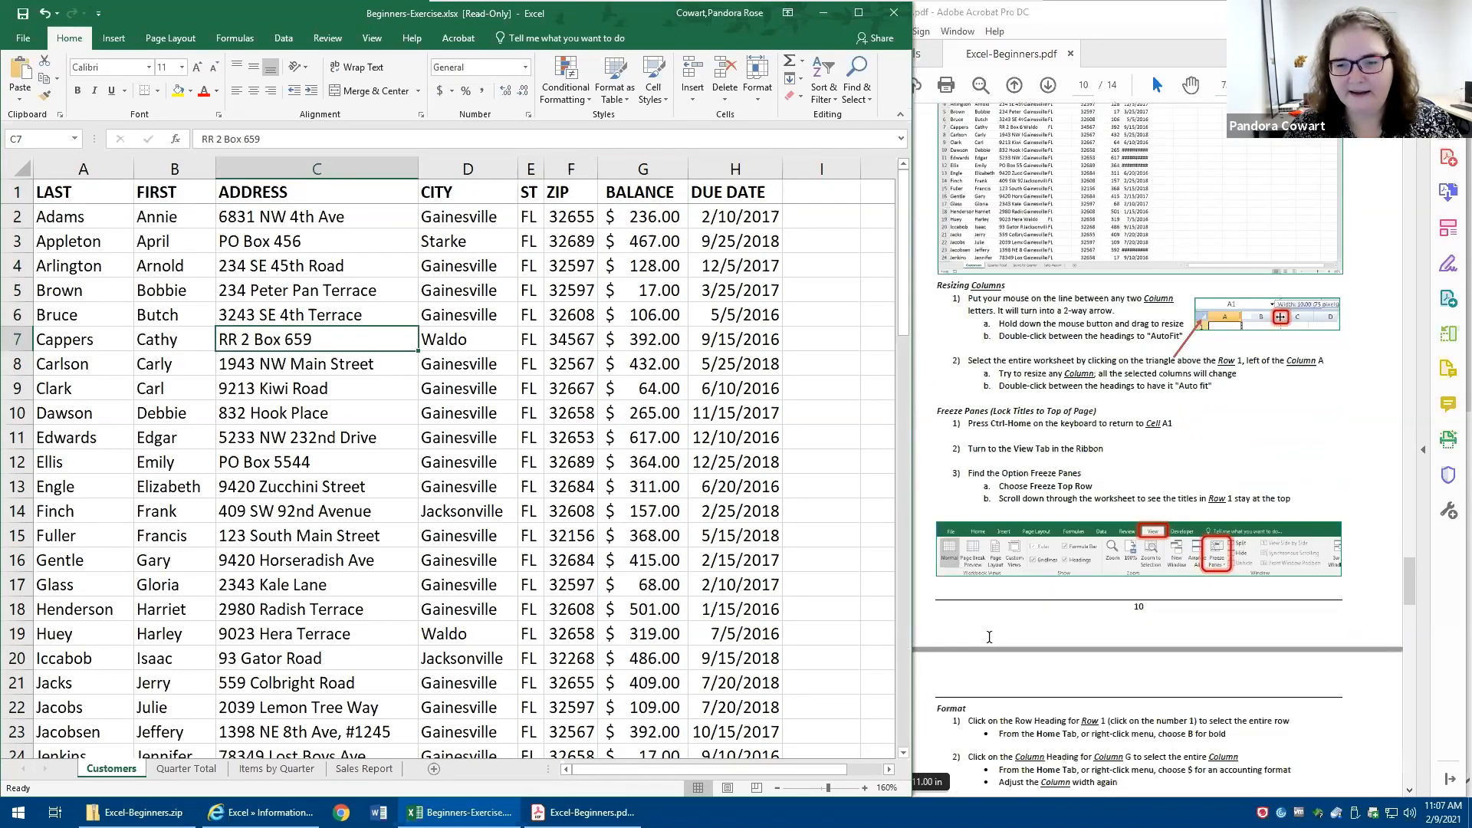
pyautogui.scroll(-2, 992, 627)
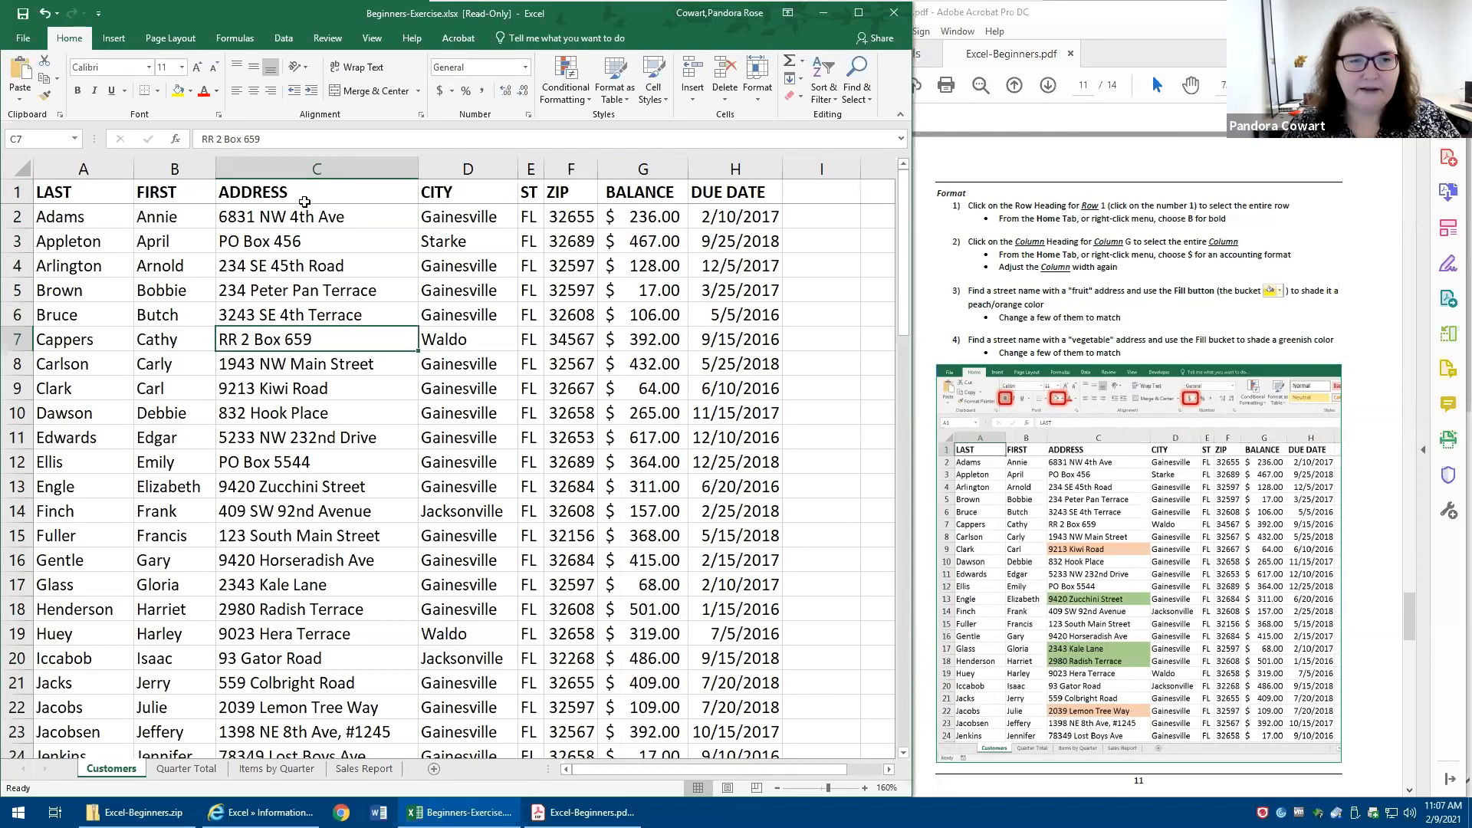
pyautogui.click(288, 390)
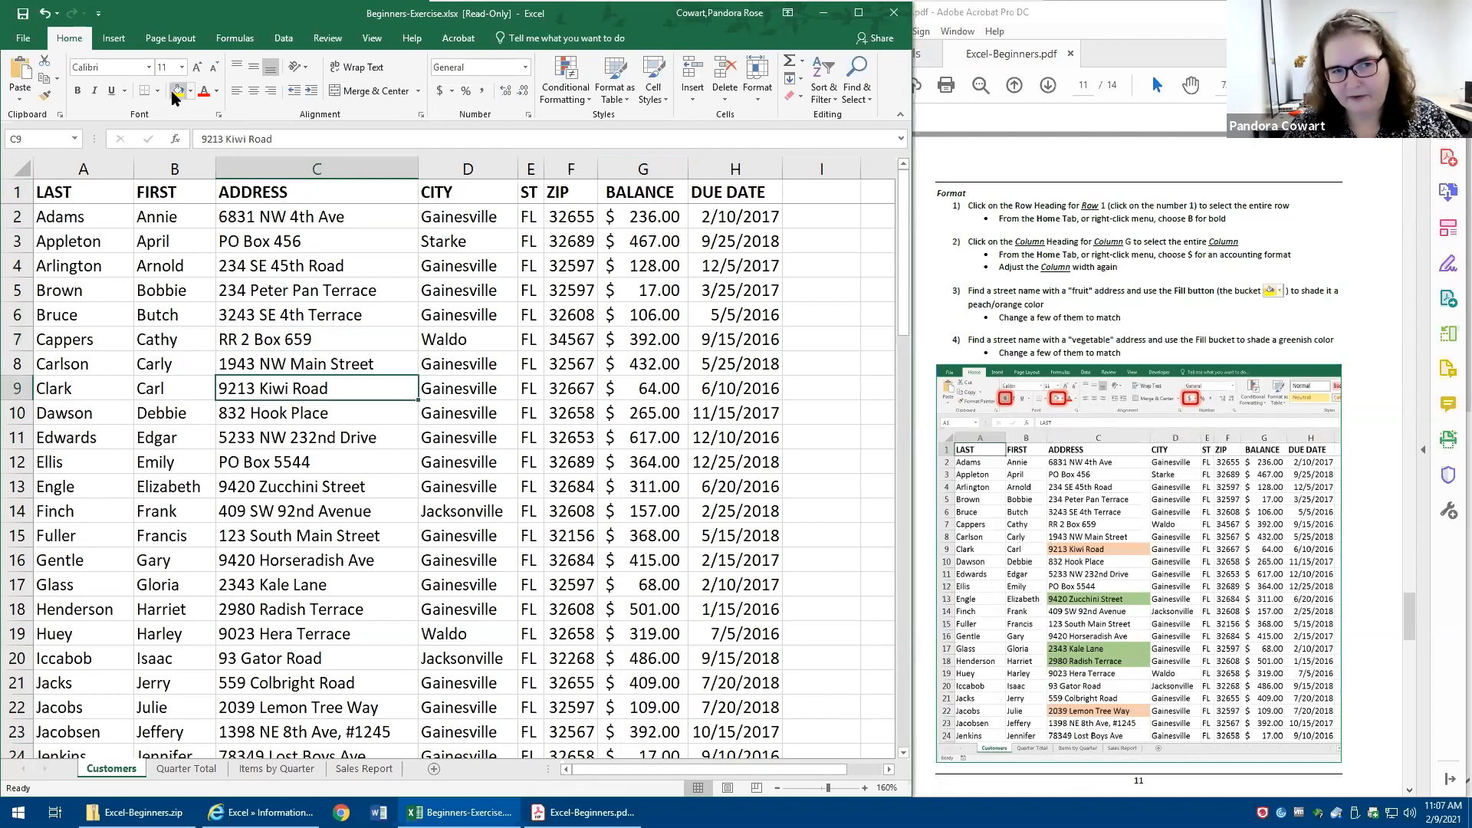
pyautogui.rightClick(319, 391)
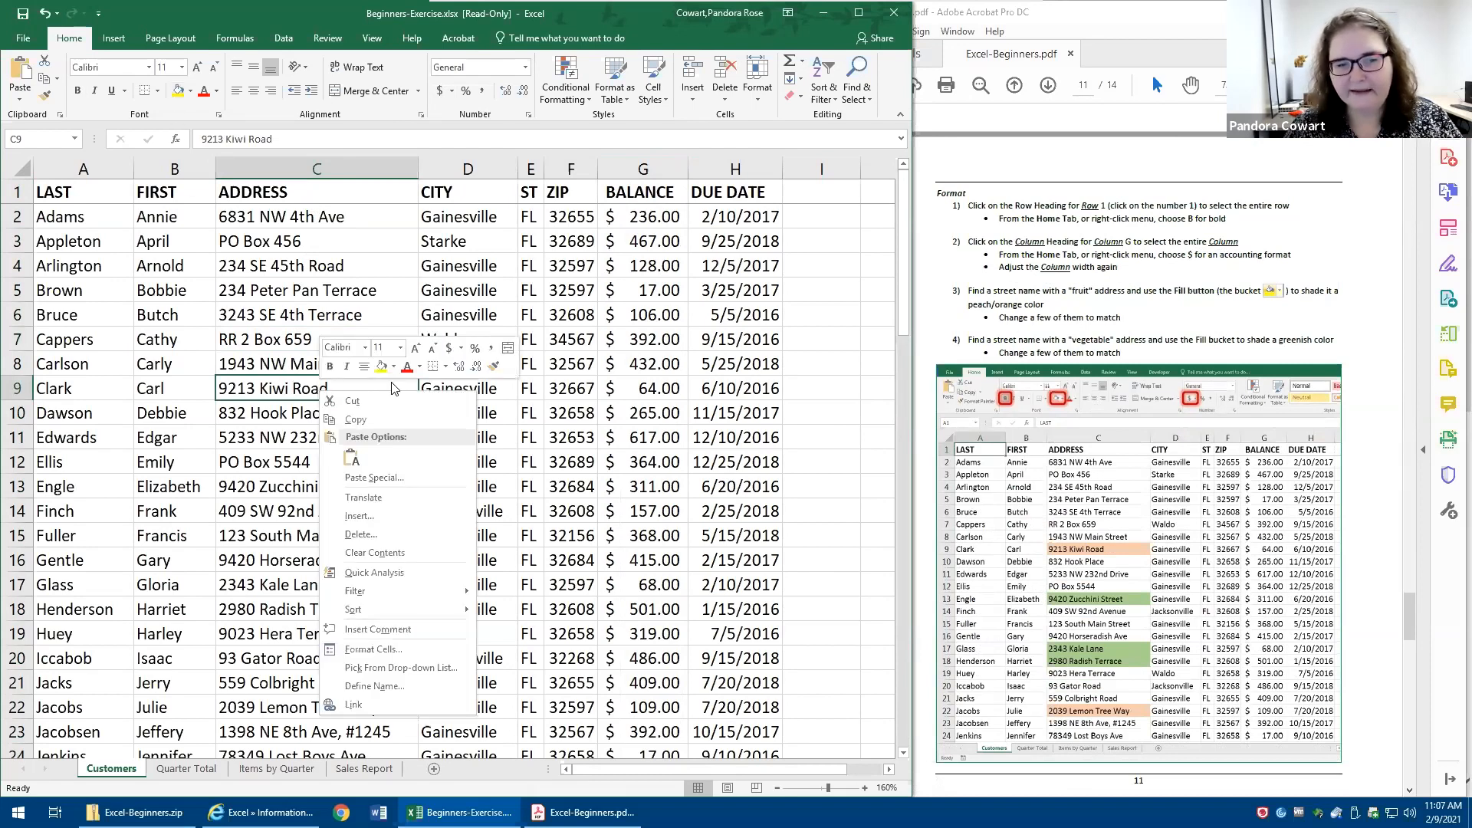
pyautogui.click(395, 368)
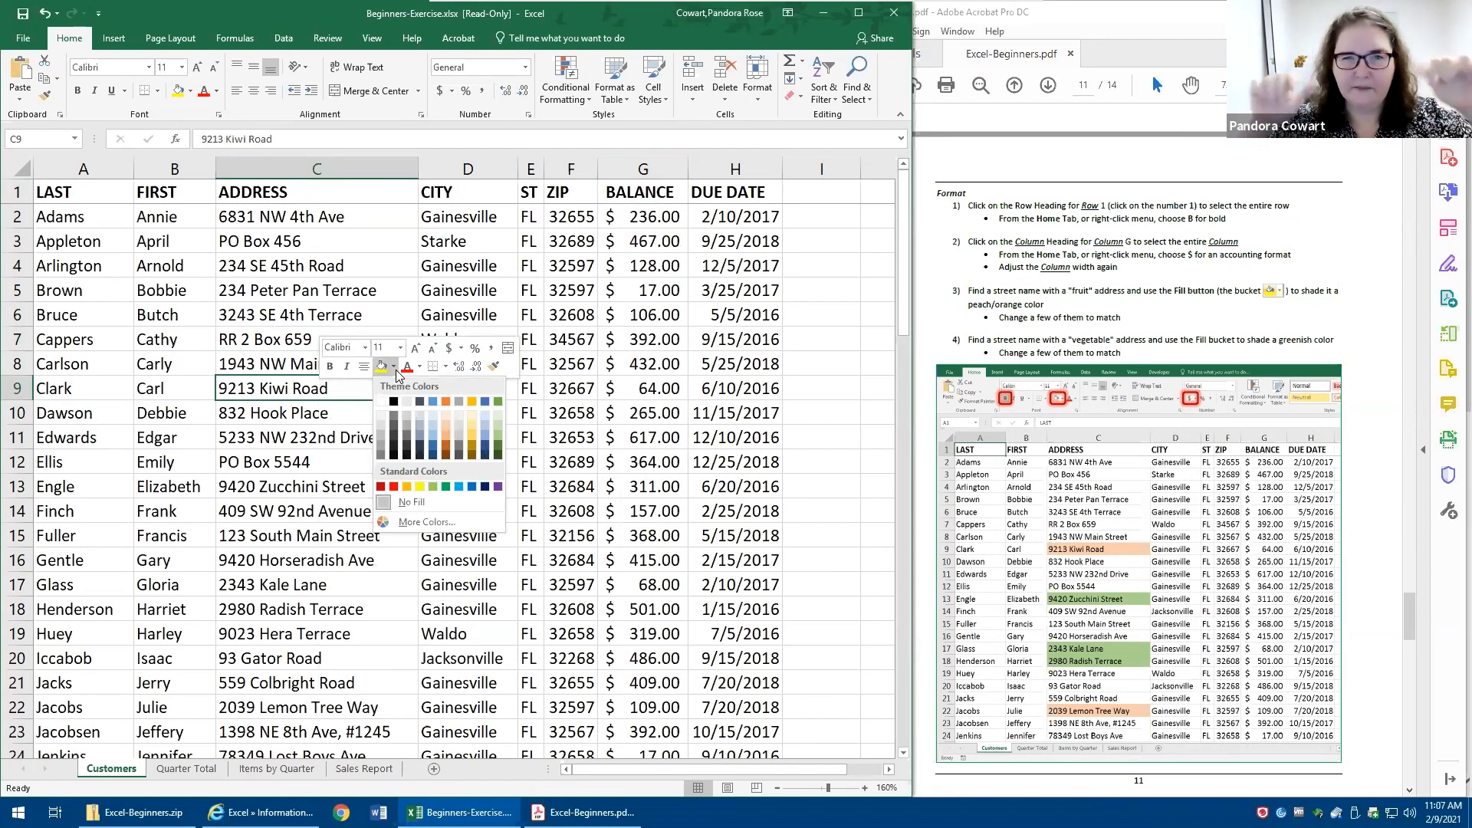
pyautogui.click(444, 426)
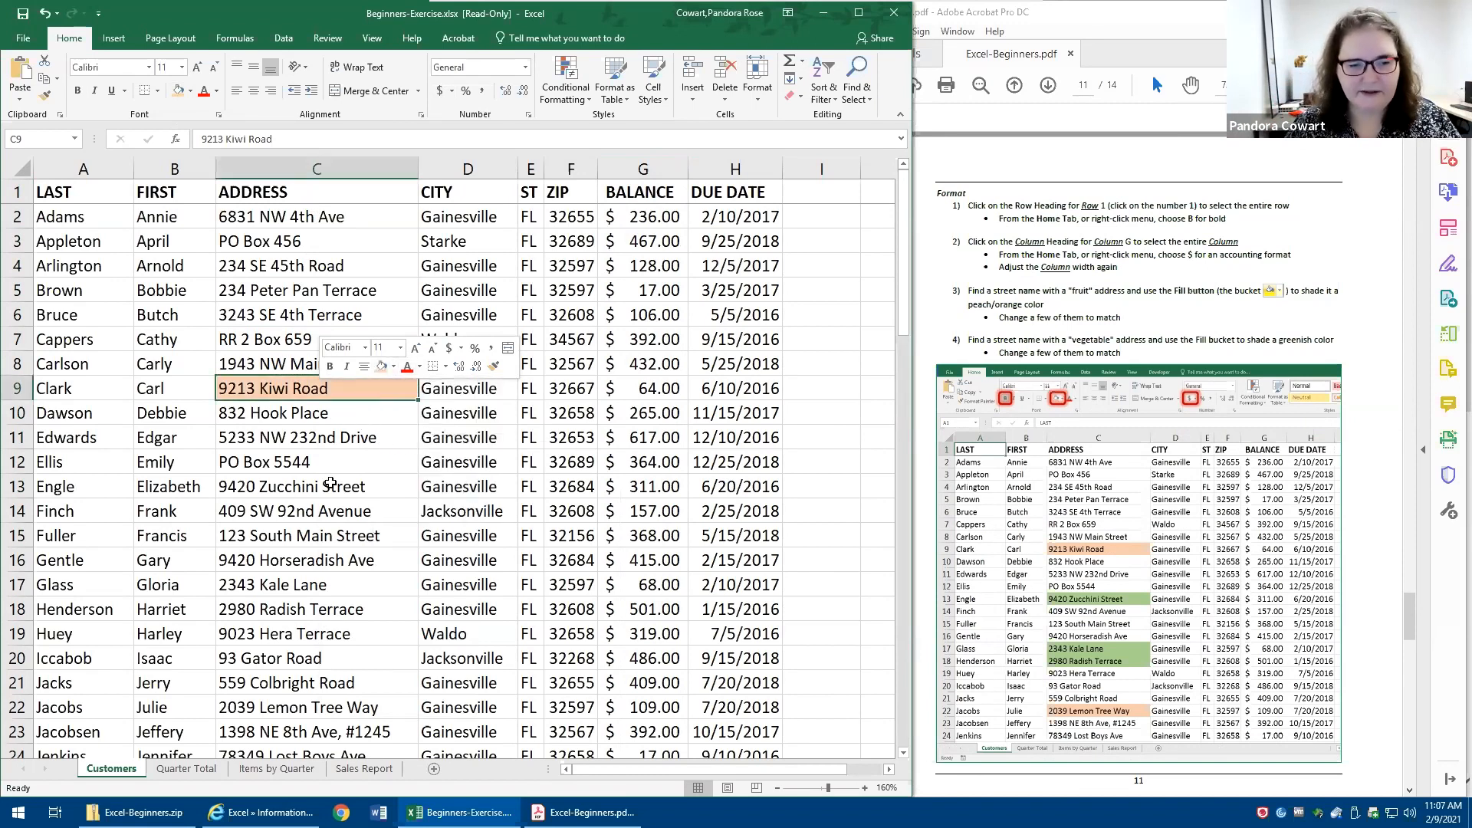
pyautogui.rightClick(313, 711)
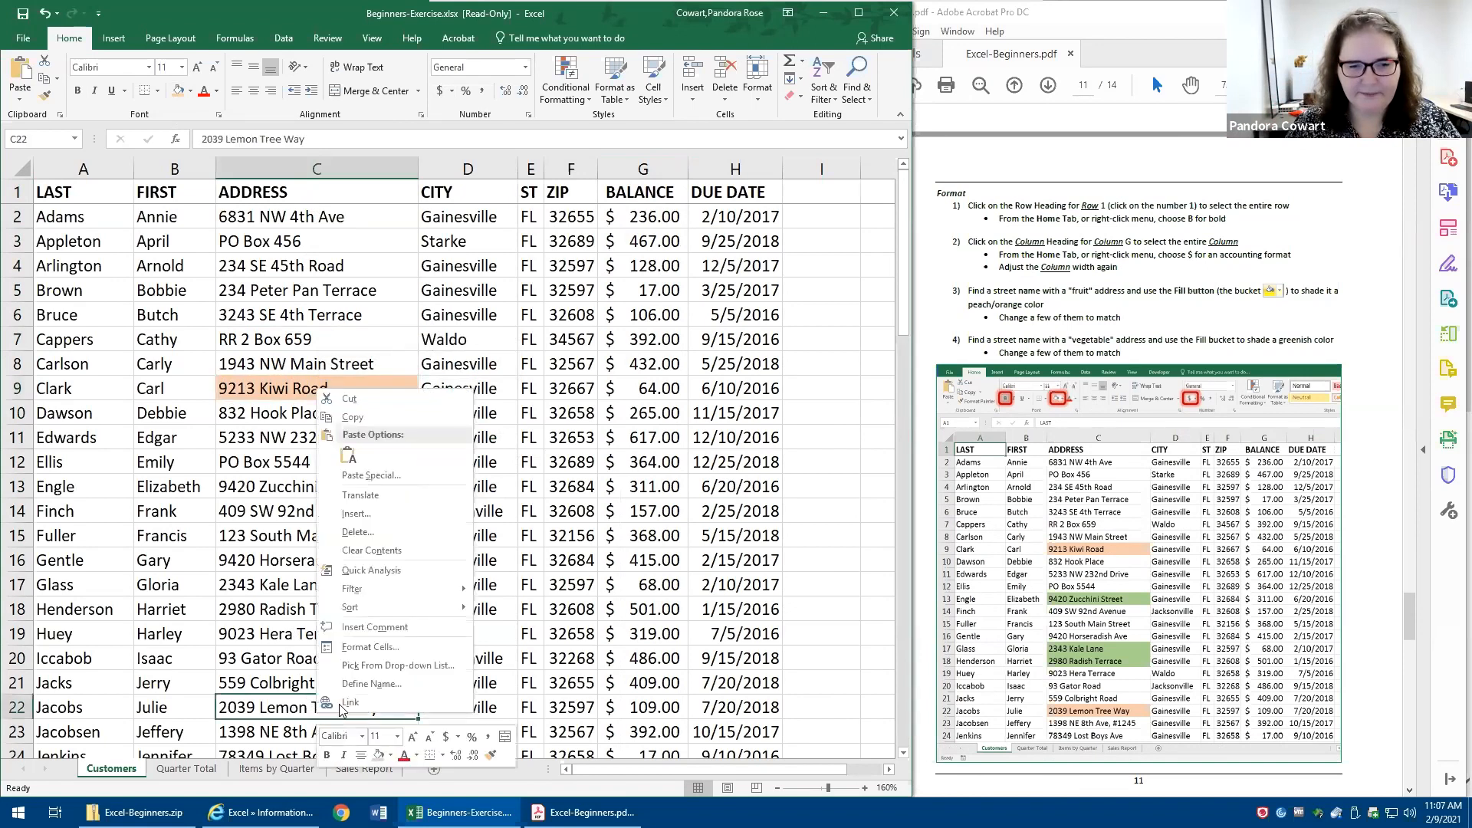
pyautogui.click(378, 755)
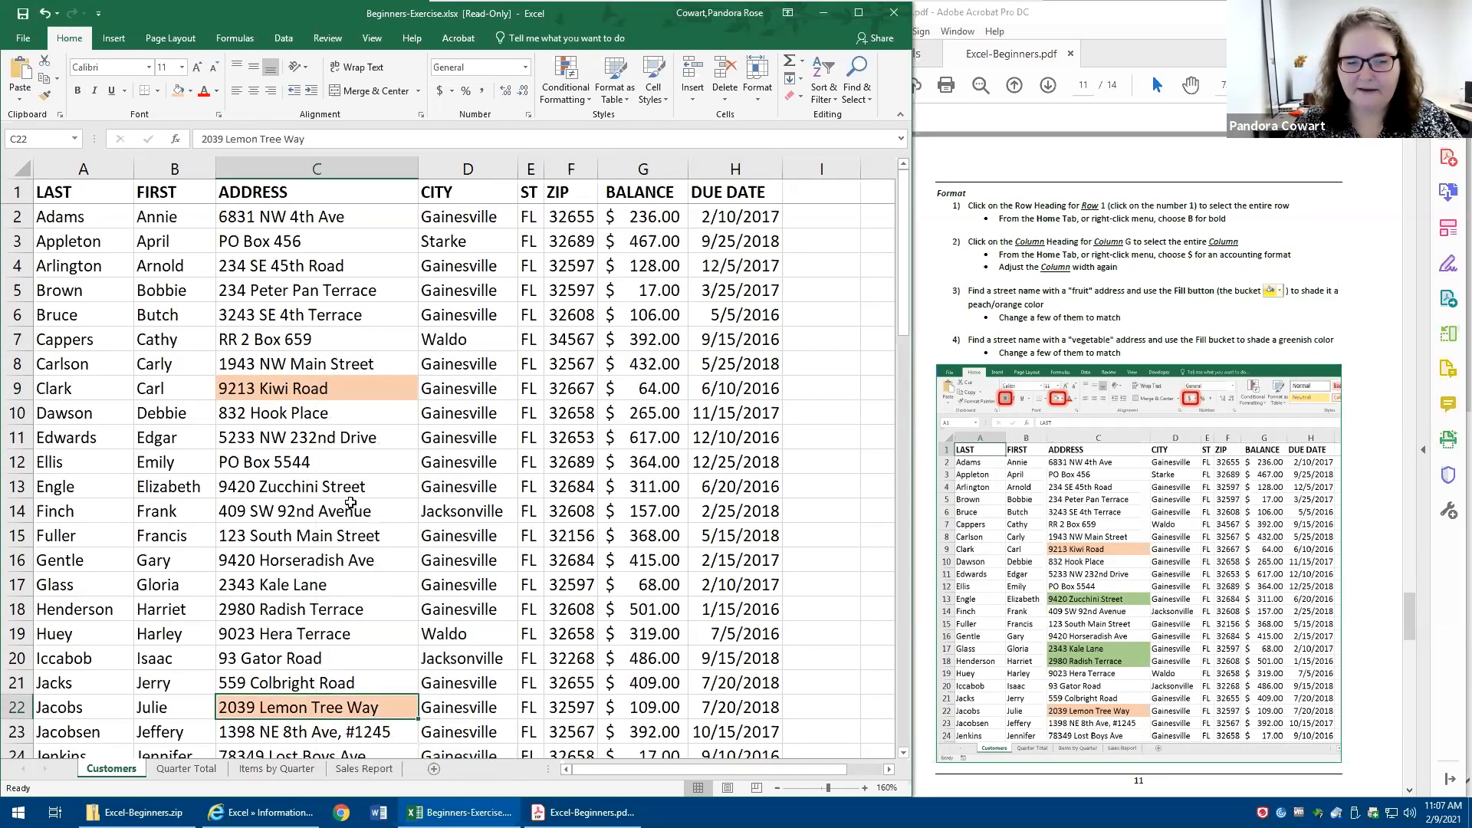
# - Shade the fruit-named addresses in C29:C30 and C36:C37 with the same light orange fill
pyautogui.scroll(-7, 353, 506)
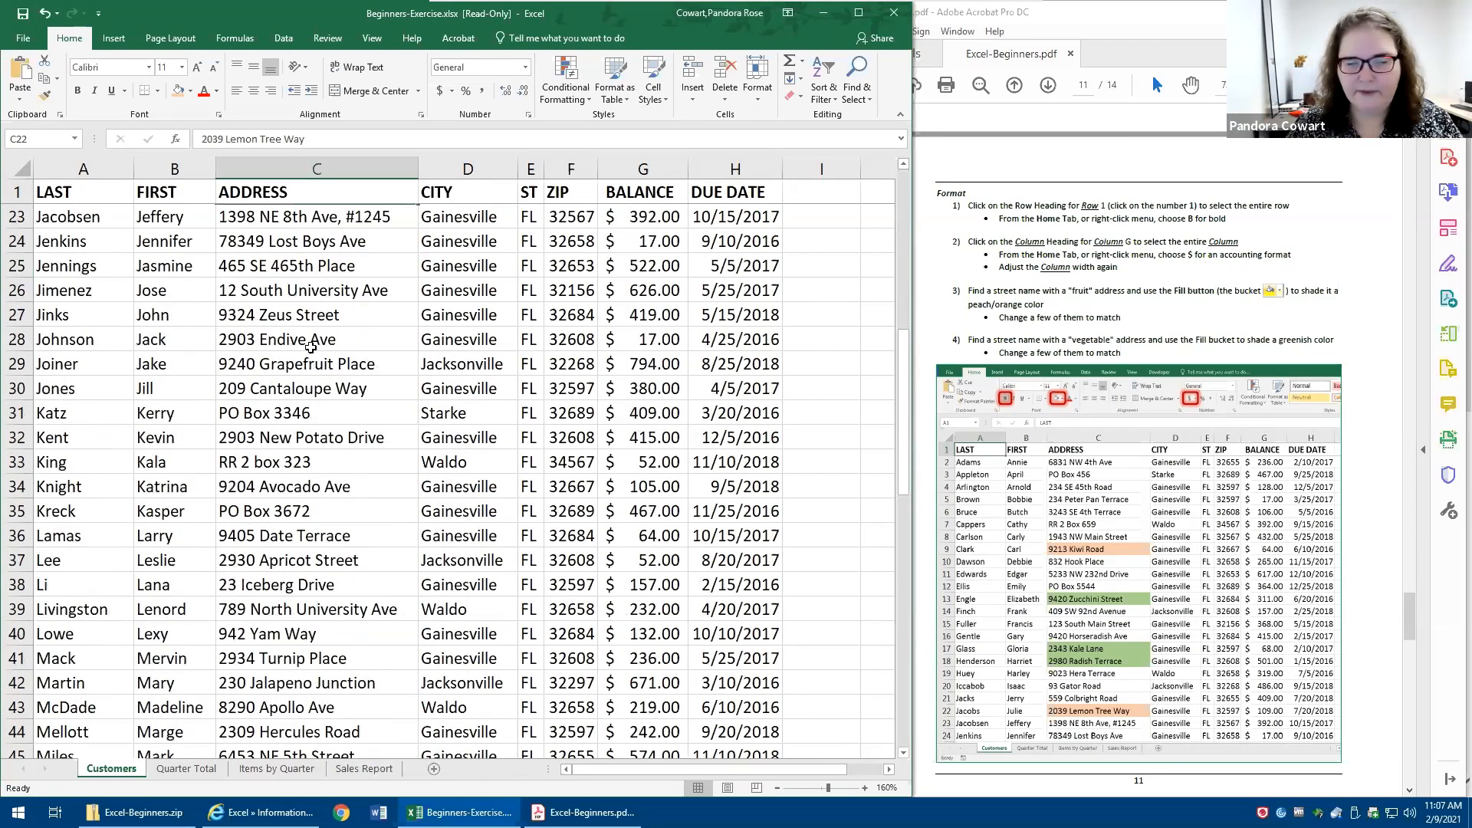
pyautogui.moveTo(309, 363); pyautogui.dragTo(304, 390)
pyautogui.rightClick(305, 374)
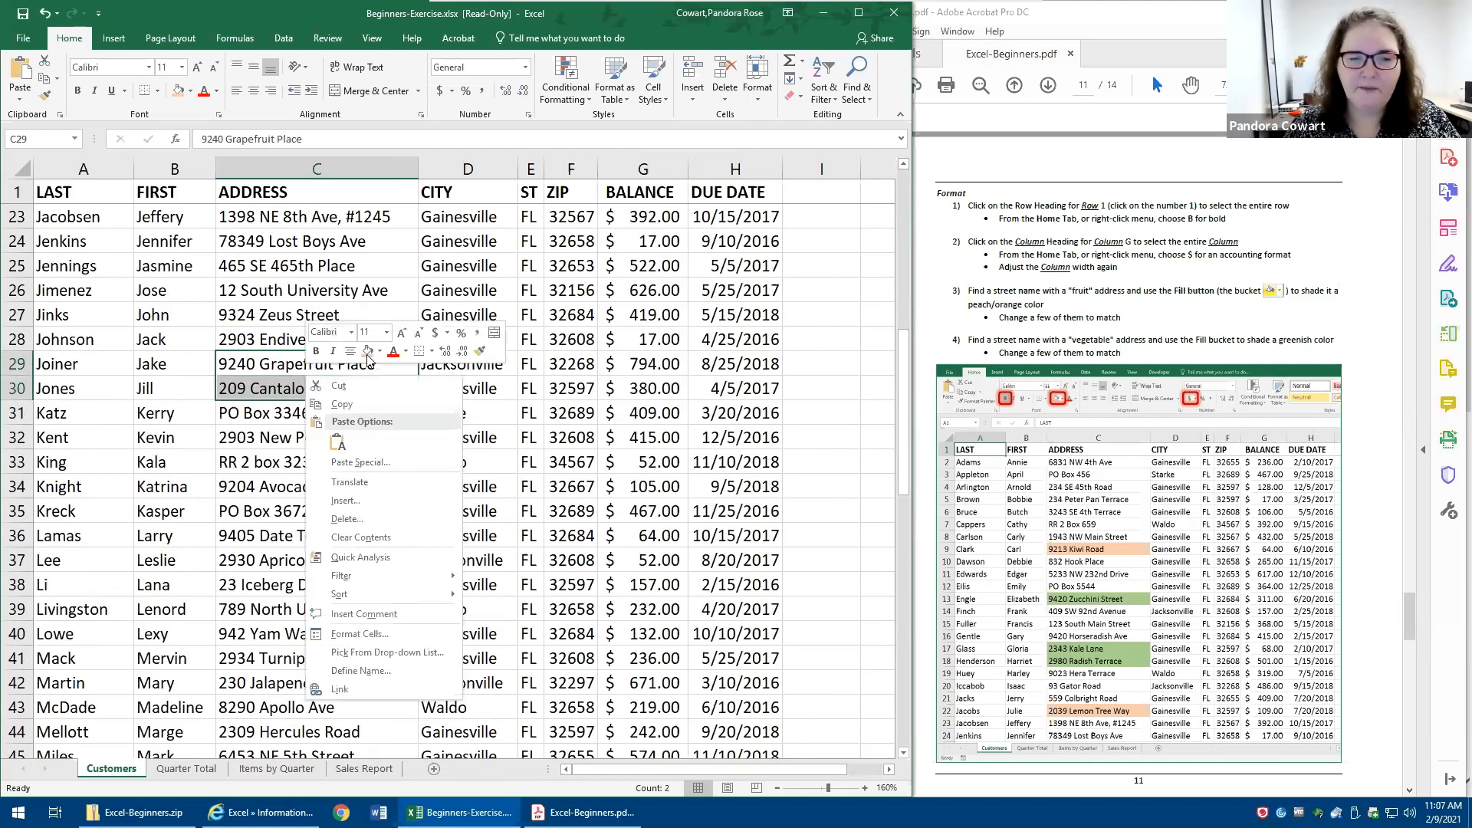
pyautogui.click(367, 354)
pyautogui.moveTo(336, 541); pyautogui.dragTo(335, 559)
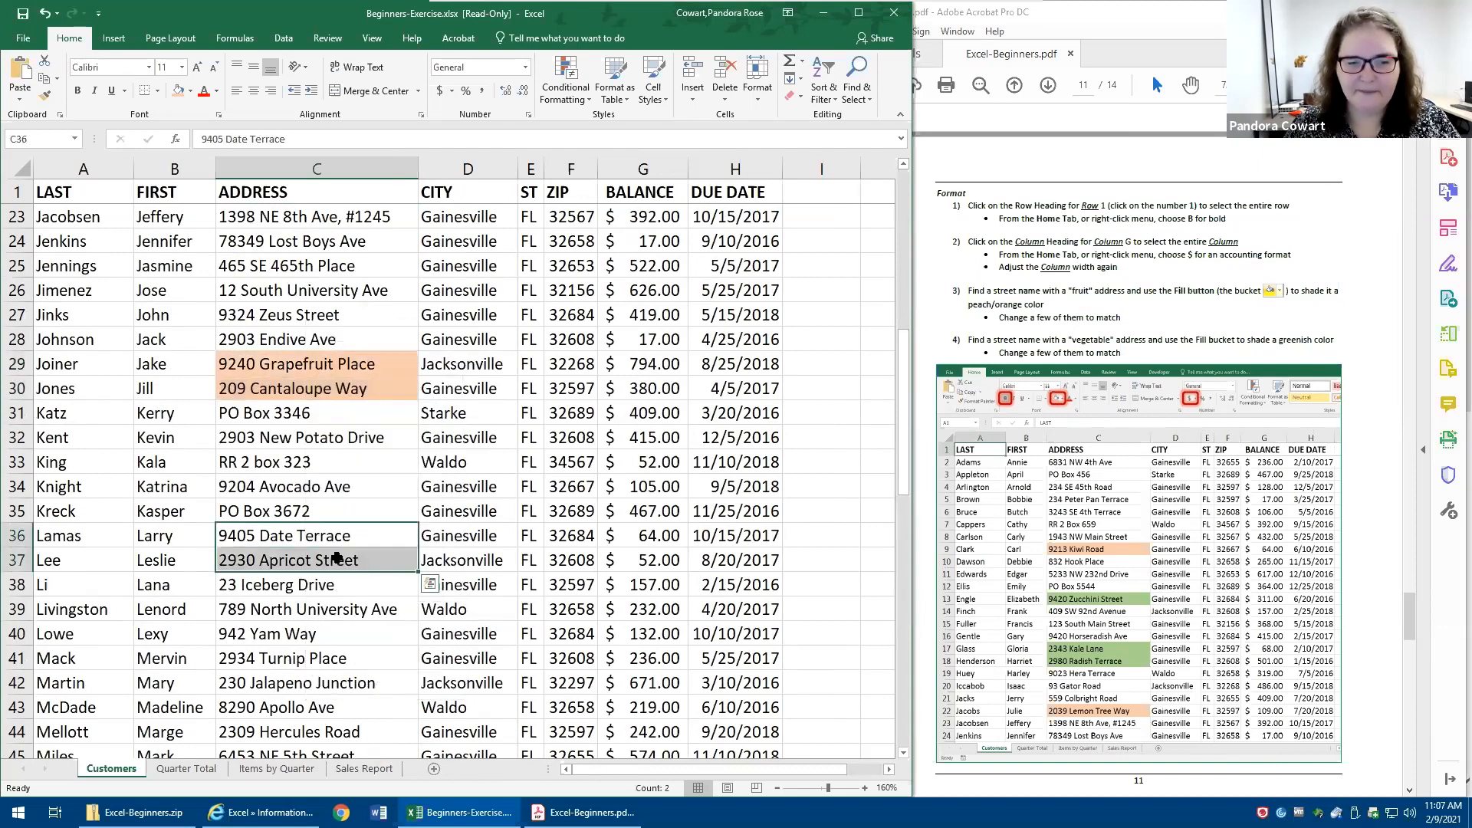
pyautogui.rightClick(335, 559)
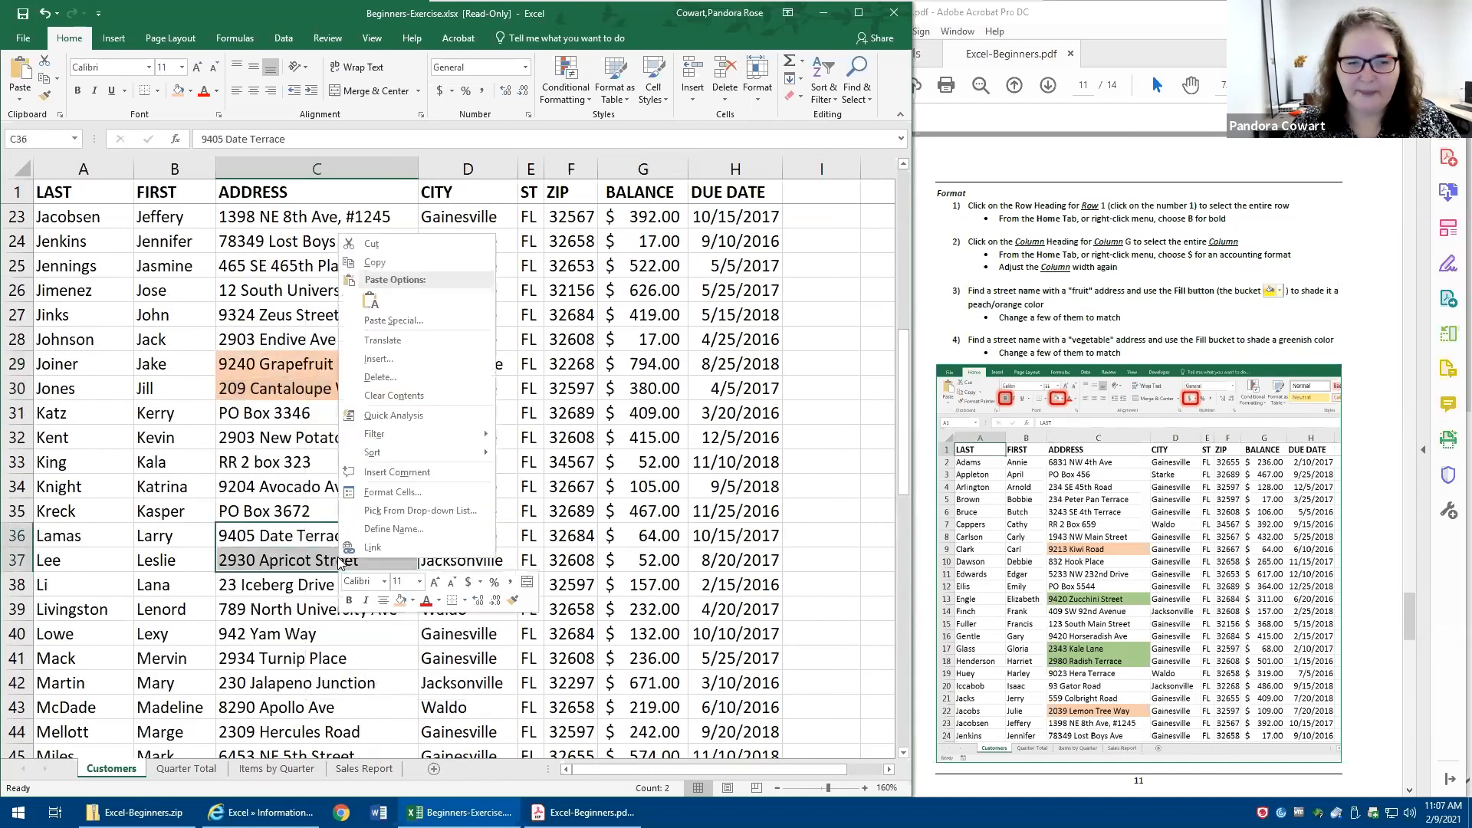
pyautogui.click(399, 599)
pyautogui.click(254, 532)
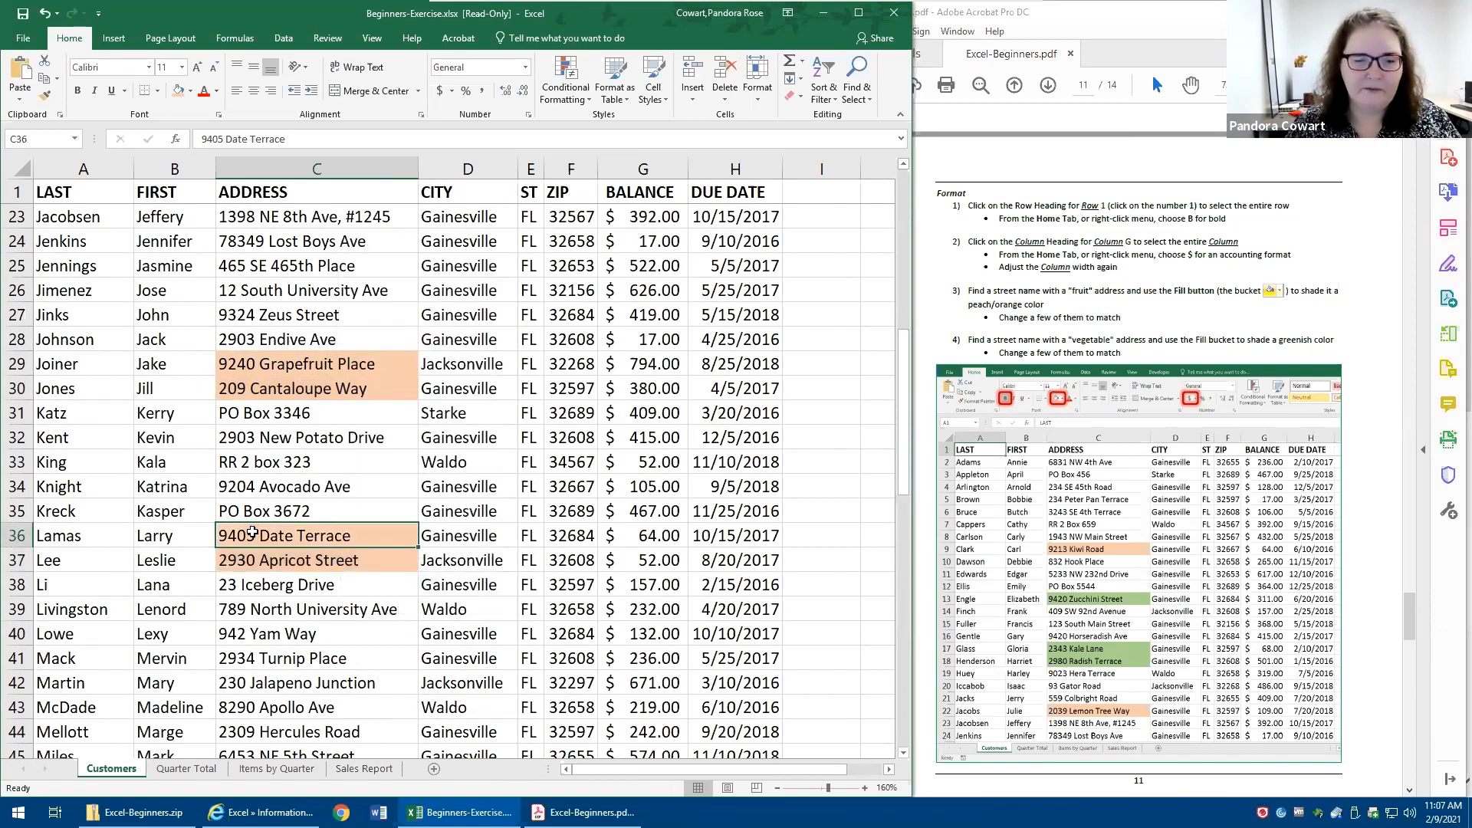
# - Shade the vegetable-named addresses in cells C13 and C16:C18 light green
pyautogui.scroll(7, 253, 532)
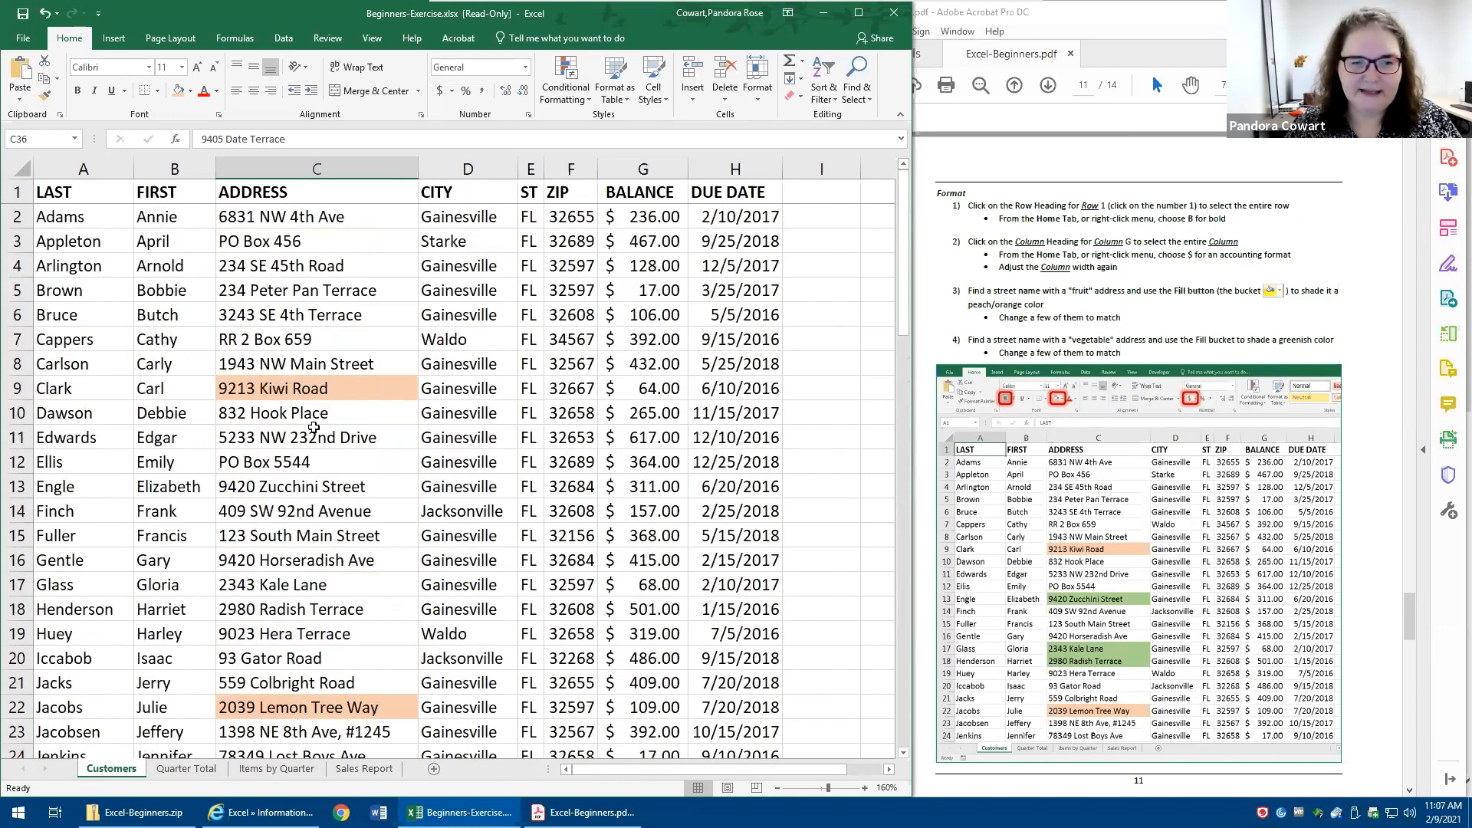
pyautogui.click(296, 486)
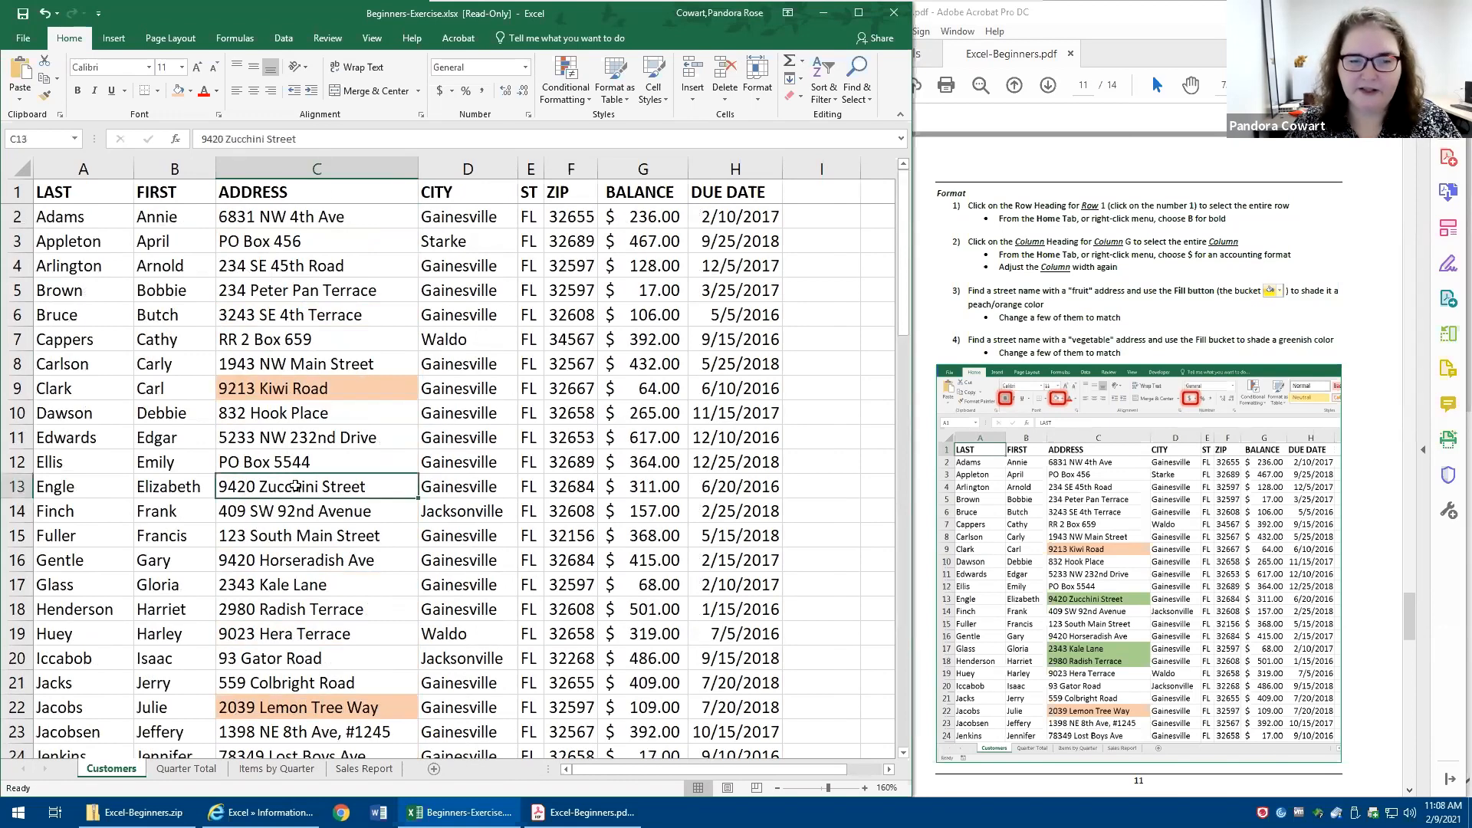
pyautogui.rightClick(295, 488)
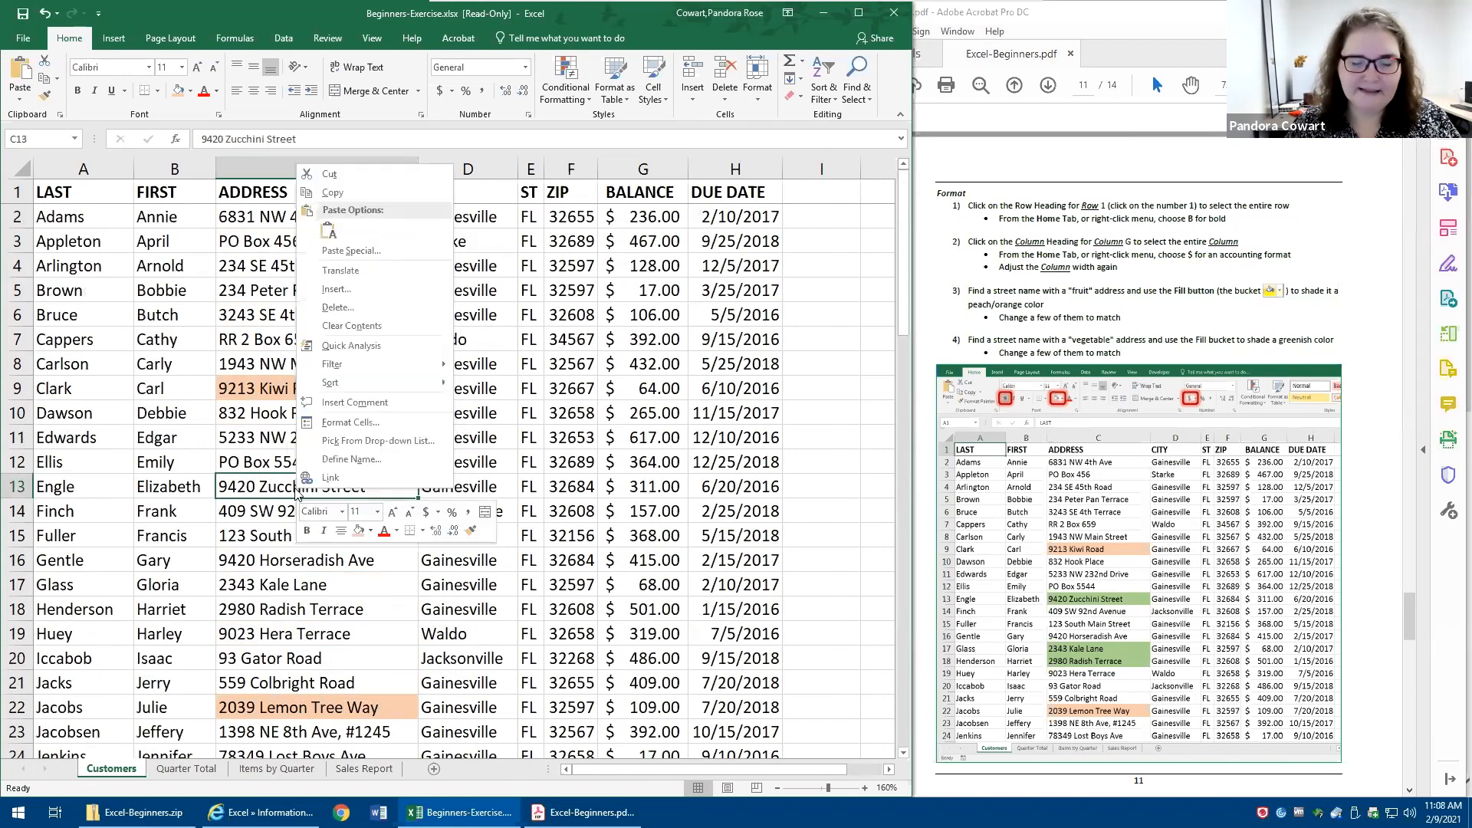
pyautogui.click(371, 531)
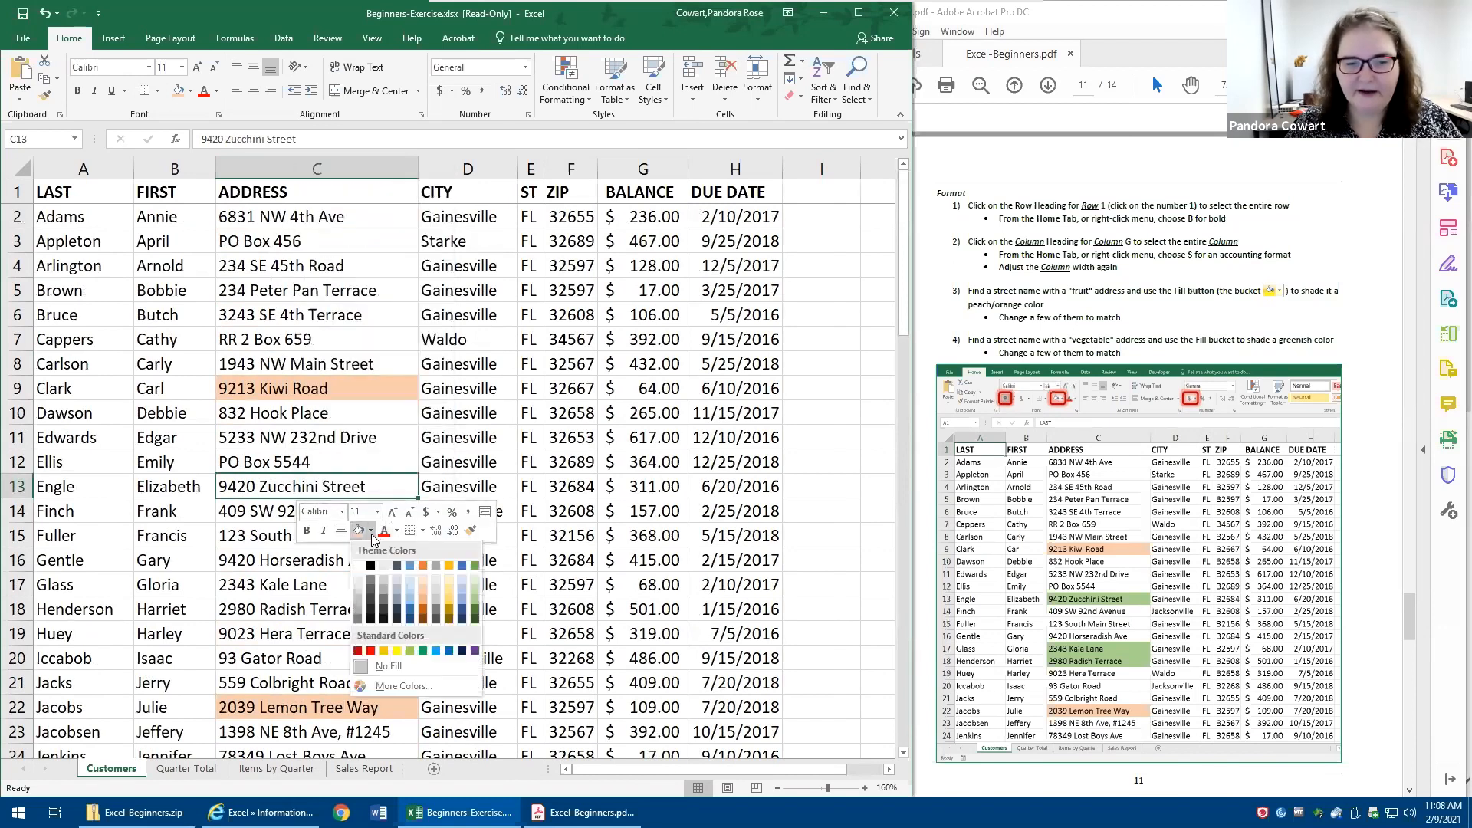
pyautogui.click(475, 592)
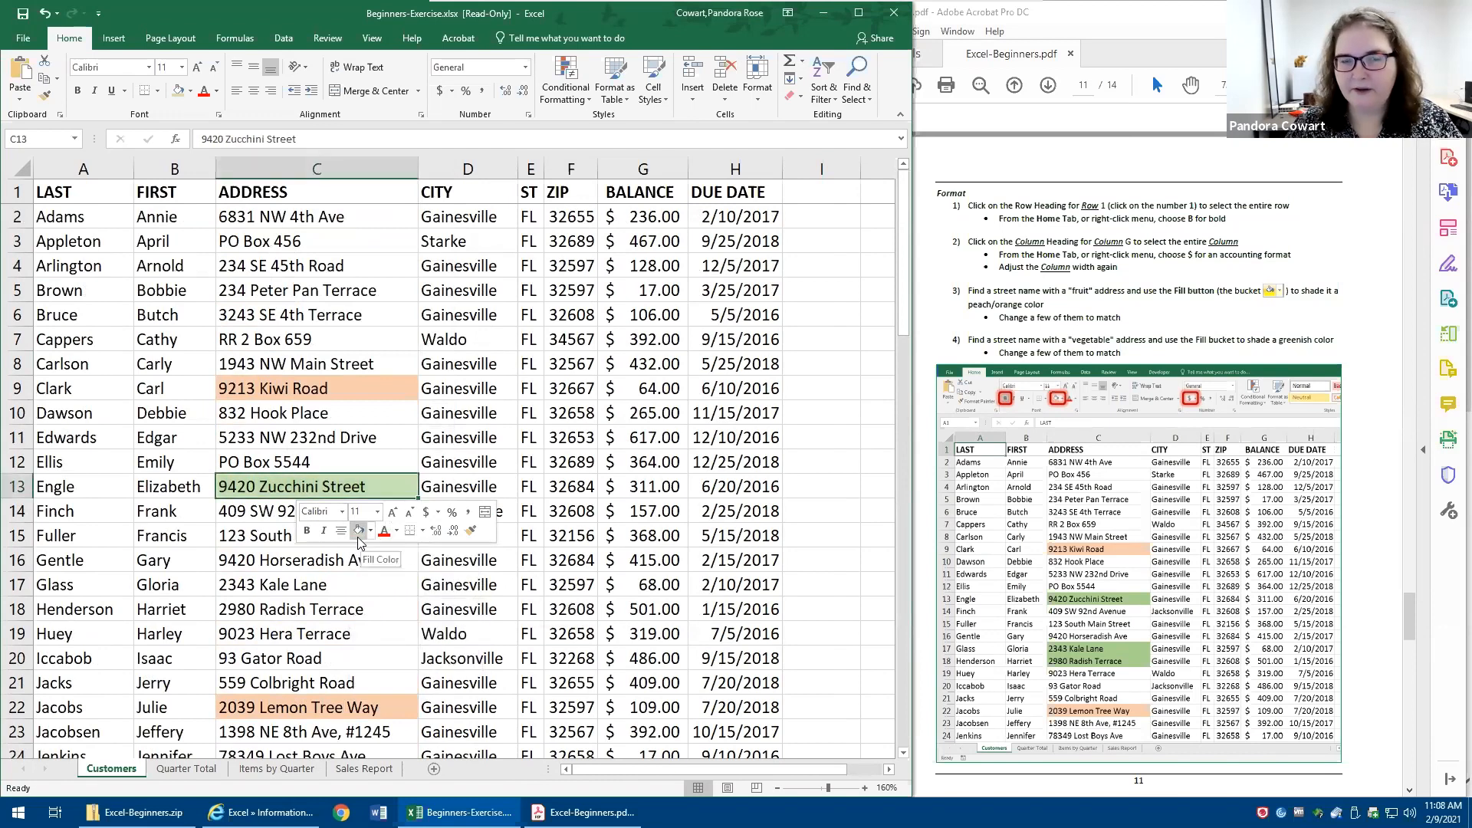
pyautogui.moveTo(242, 560); pyautogui.dragTo(249, 610)
pyautogui.rightClick(248, 609)
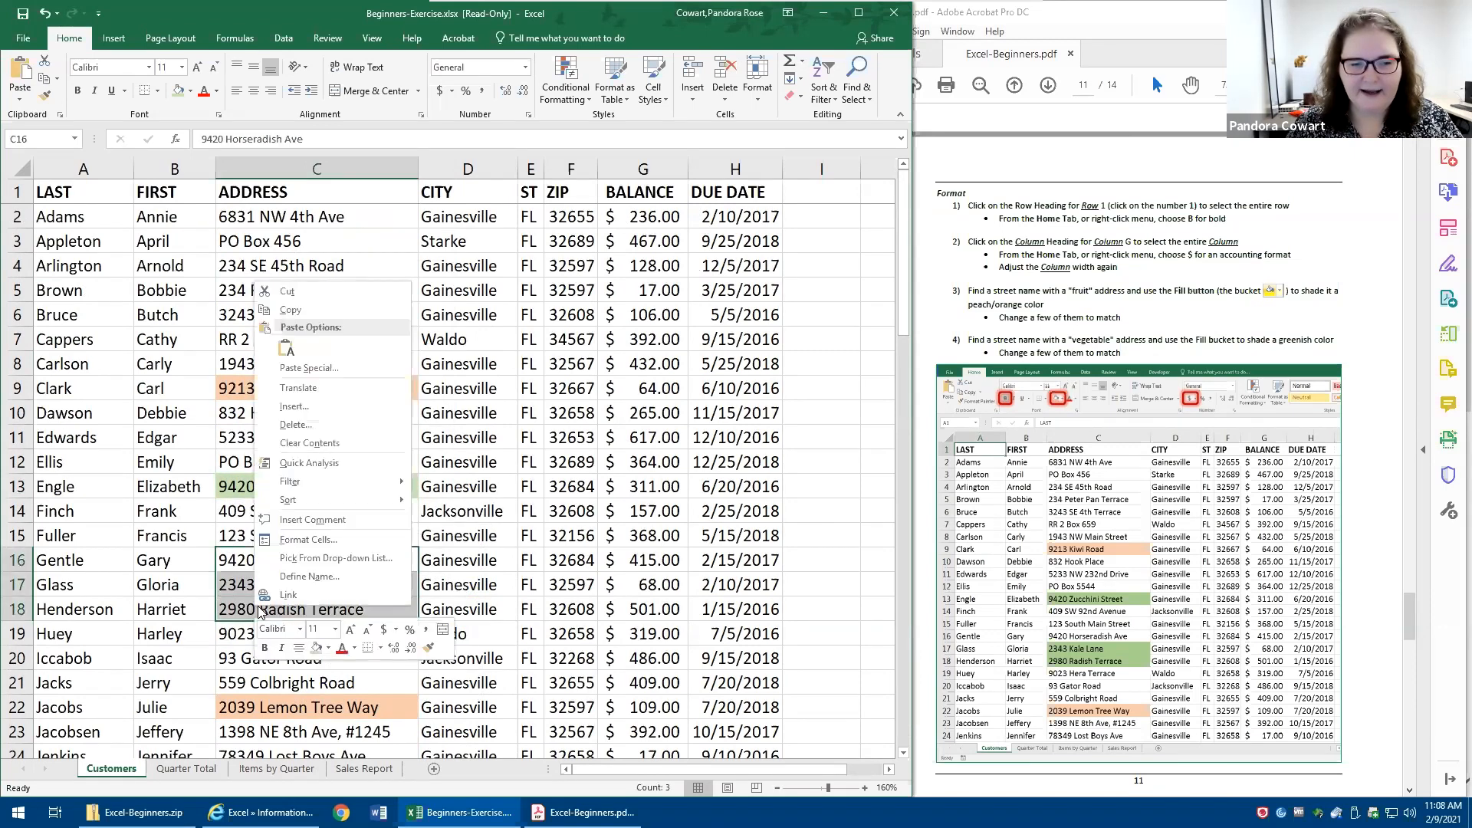
pyautogui.click(316, 648)
# - Apply the same light green fill to the vegetable-named addresses in cells C32 and C40:C41
pyautogui.scroll(-2, 307, 579)
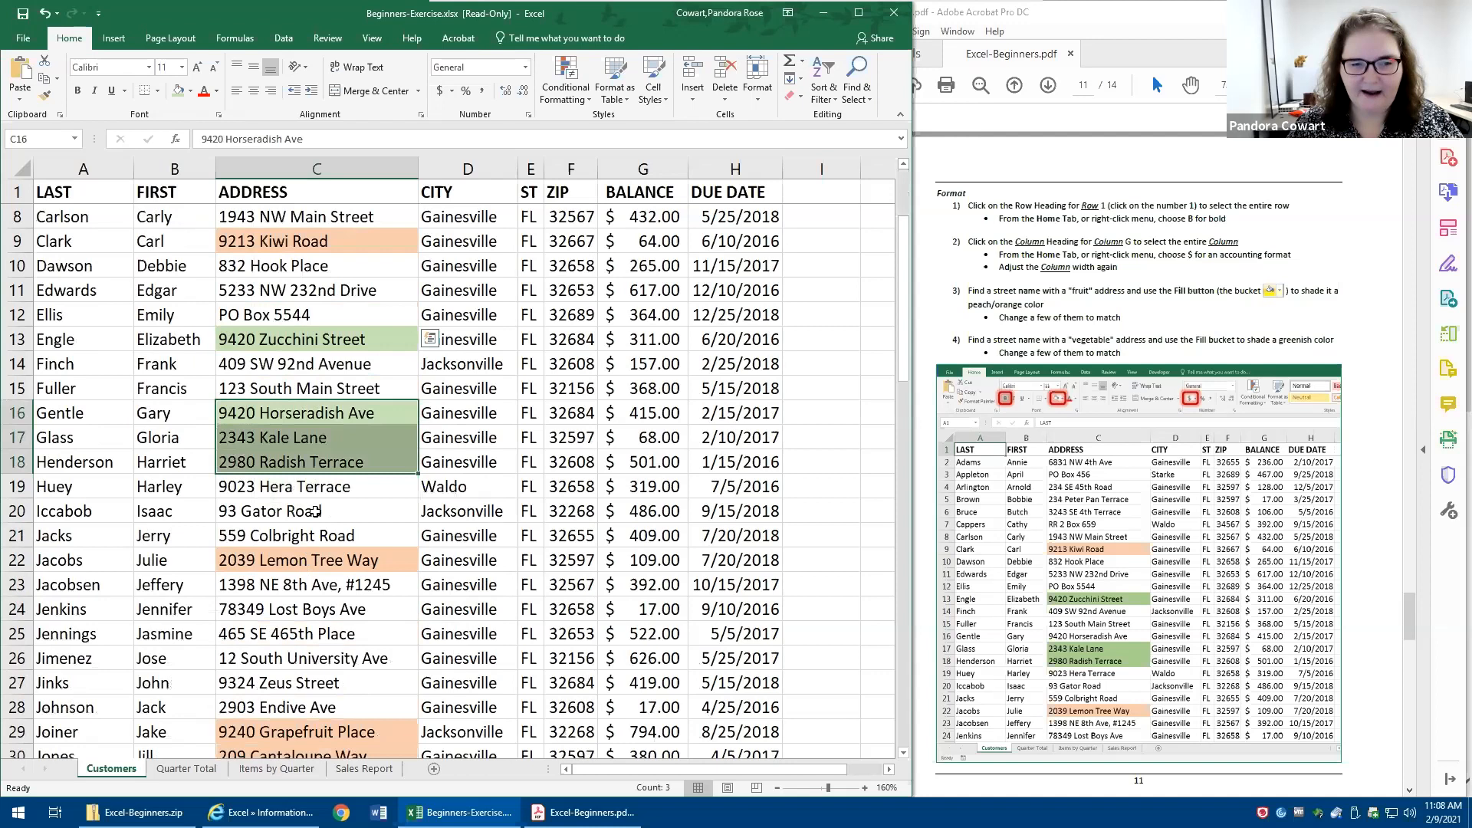
pyautogui.scroll(-6, 306, 429)
pyautogui.rightClick(298, 362)
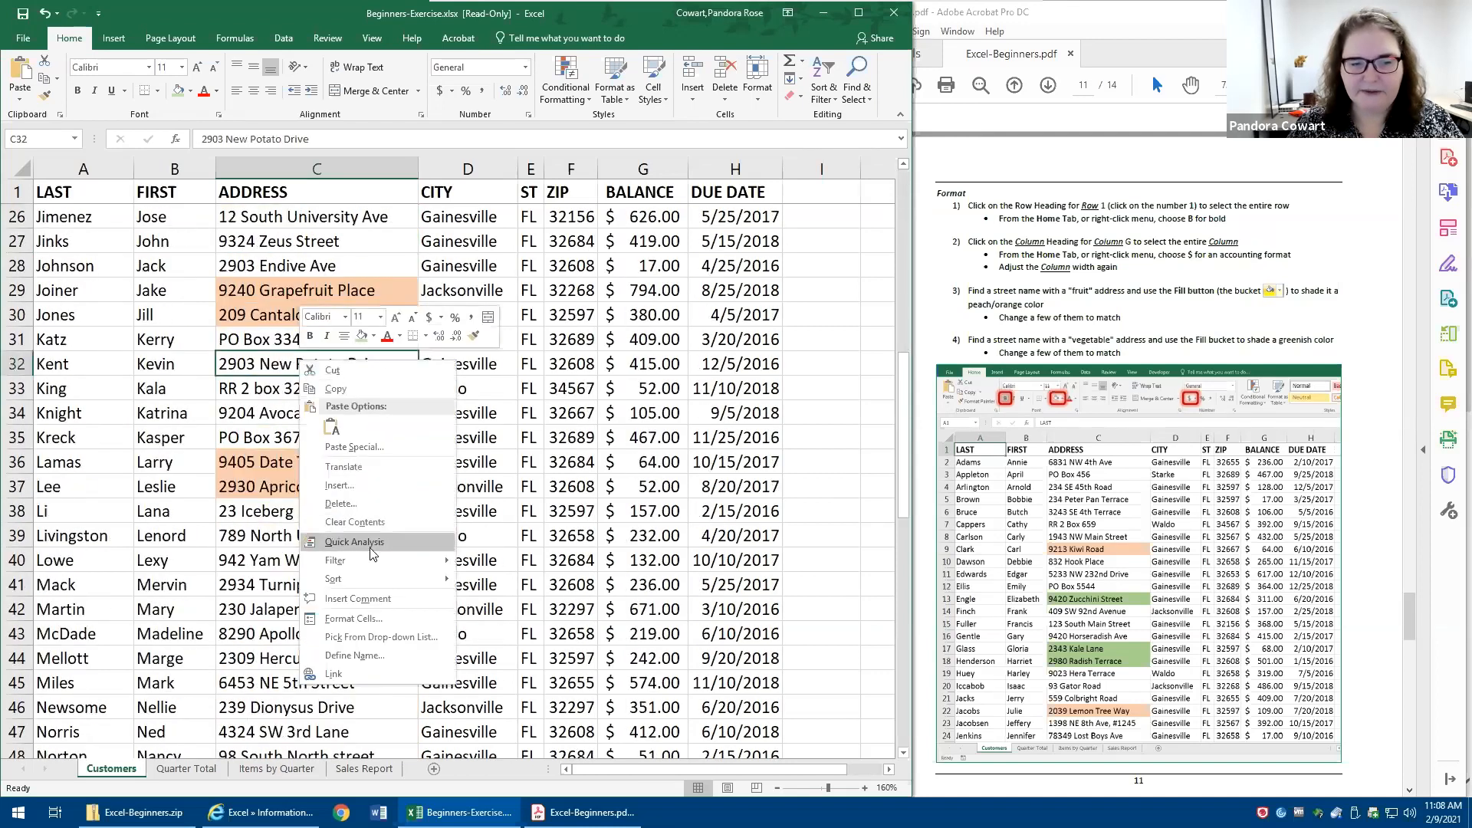
pyautogui.click(360, 340)
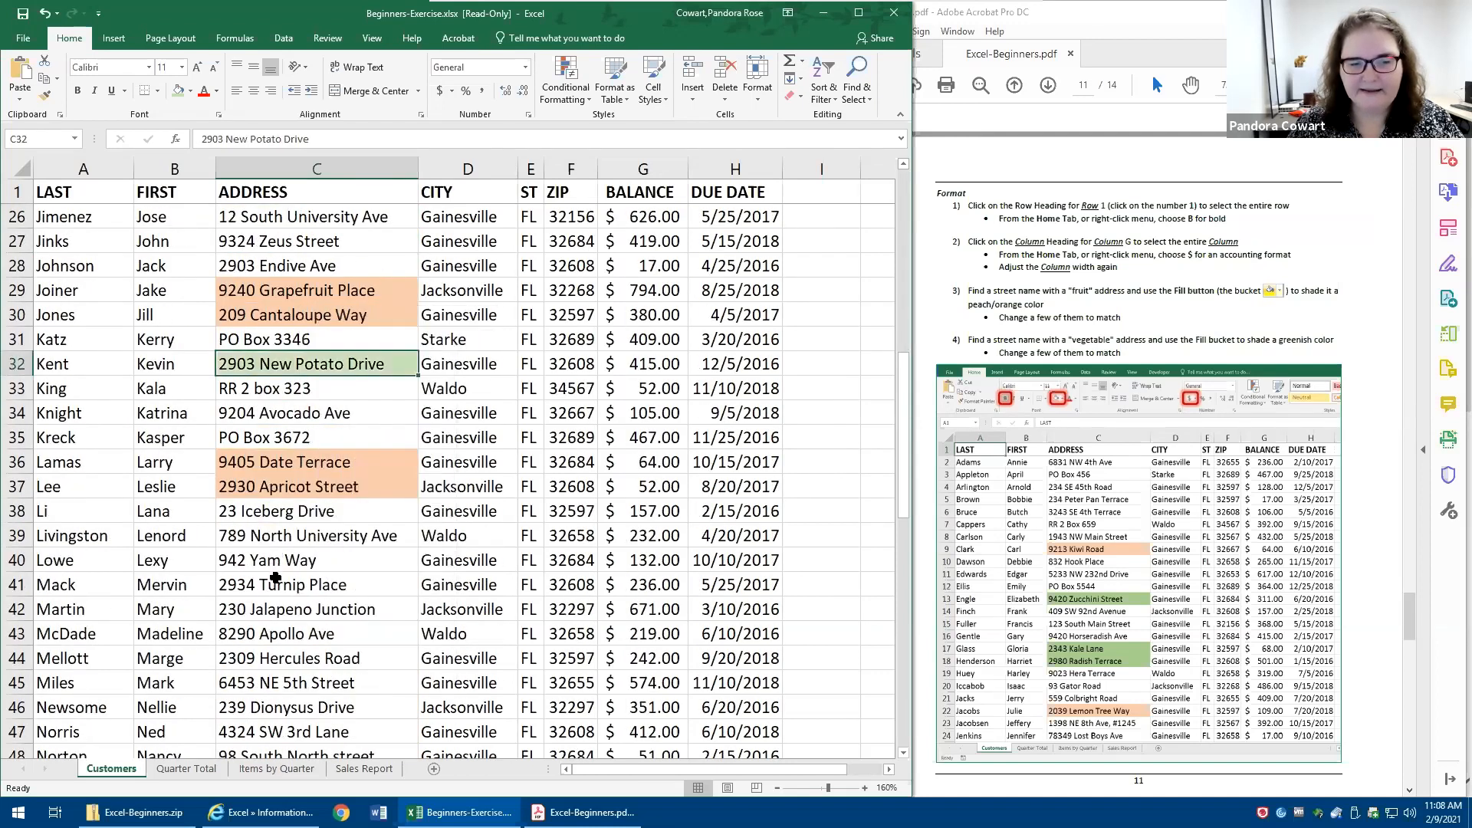
pyautogui.moveTo(274, 567); pyautogui.dragTo(276, 586)
pyautogui.rightClick(276, 585)
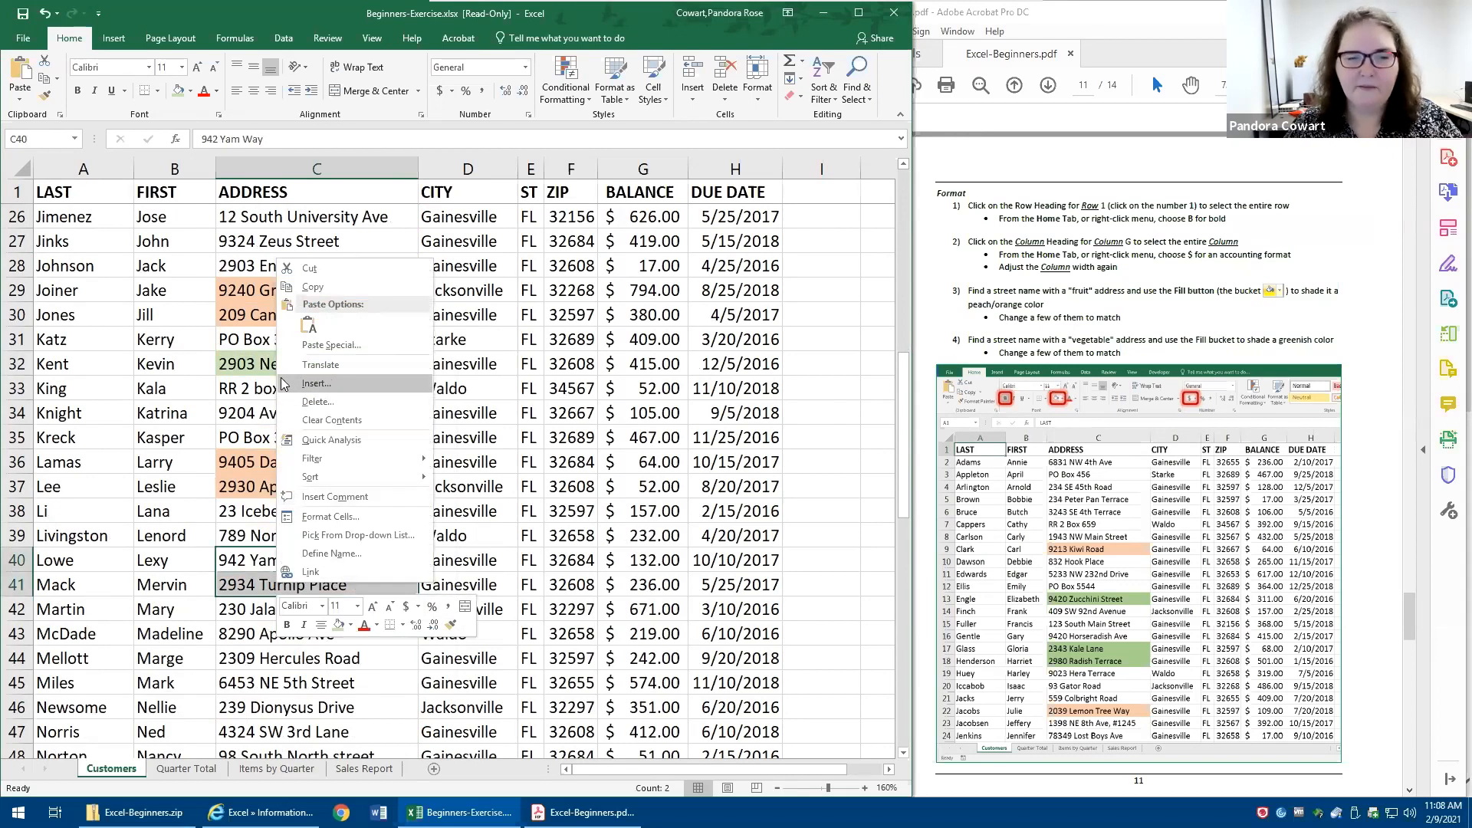
pyautogui.click(338, 624)
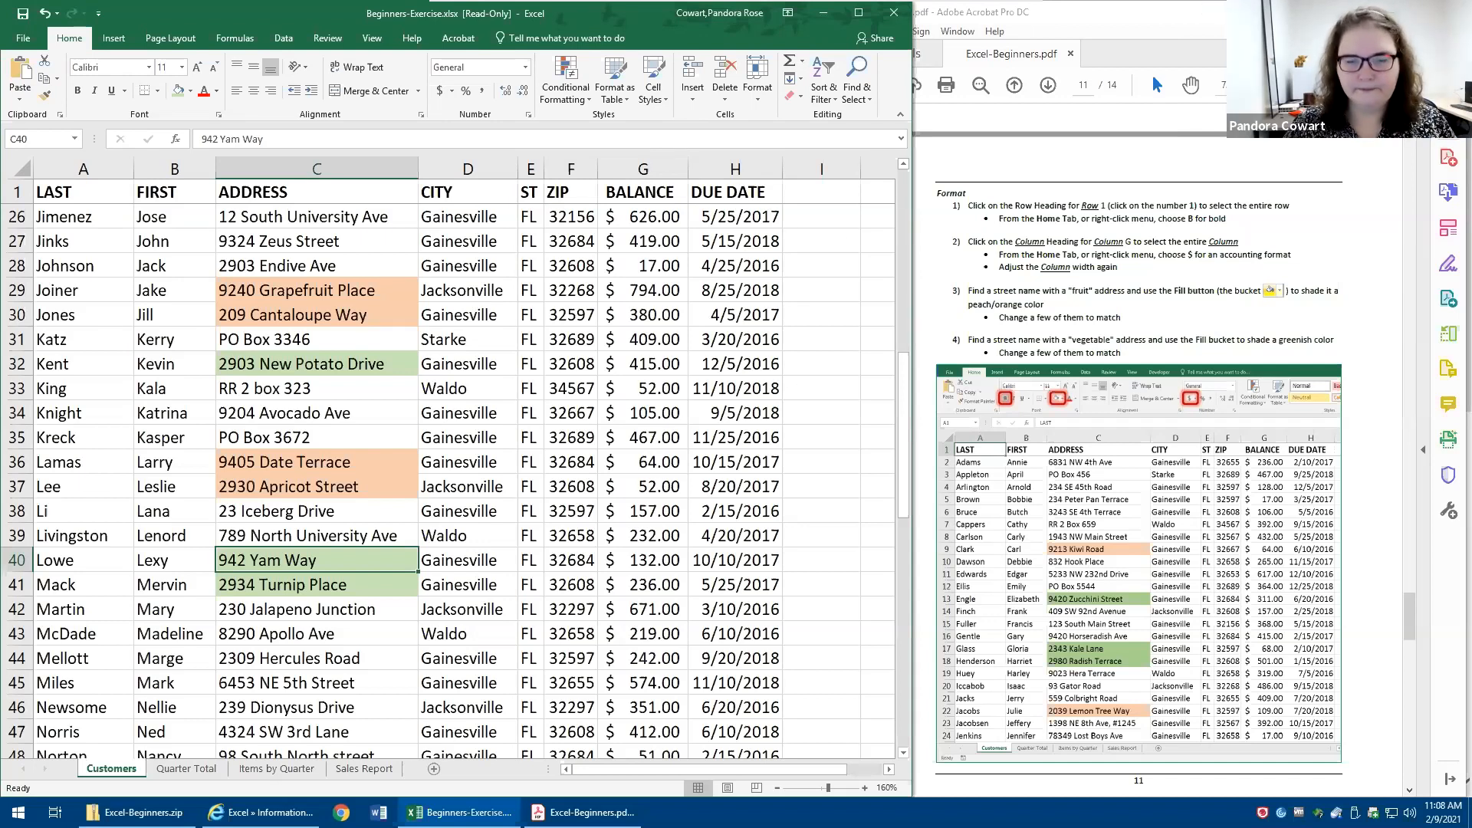
# - Switch to the Quarter Total sheet, bring up the Exercise 2 instructions in the PDF and select cell A1
pyautogui.click(158, 769)
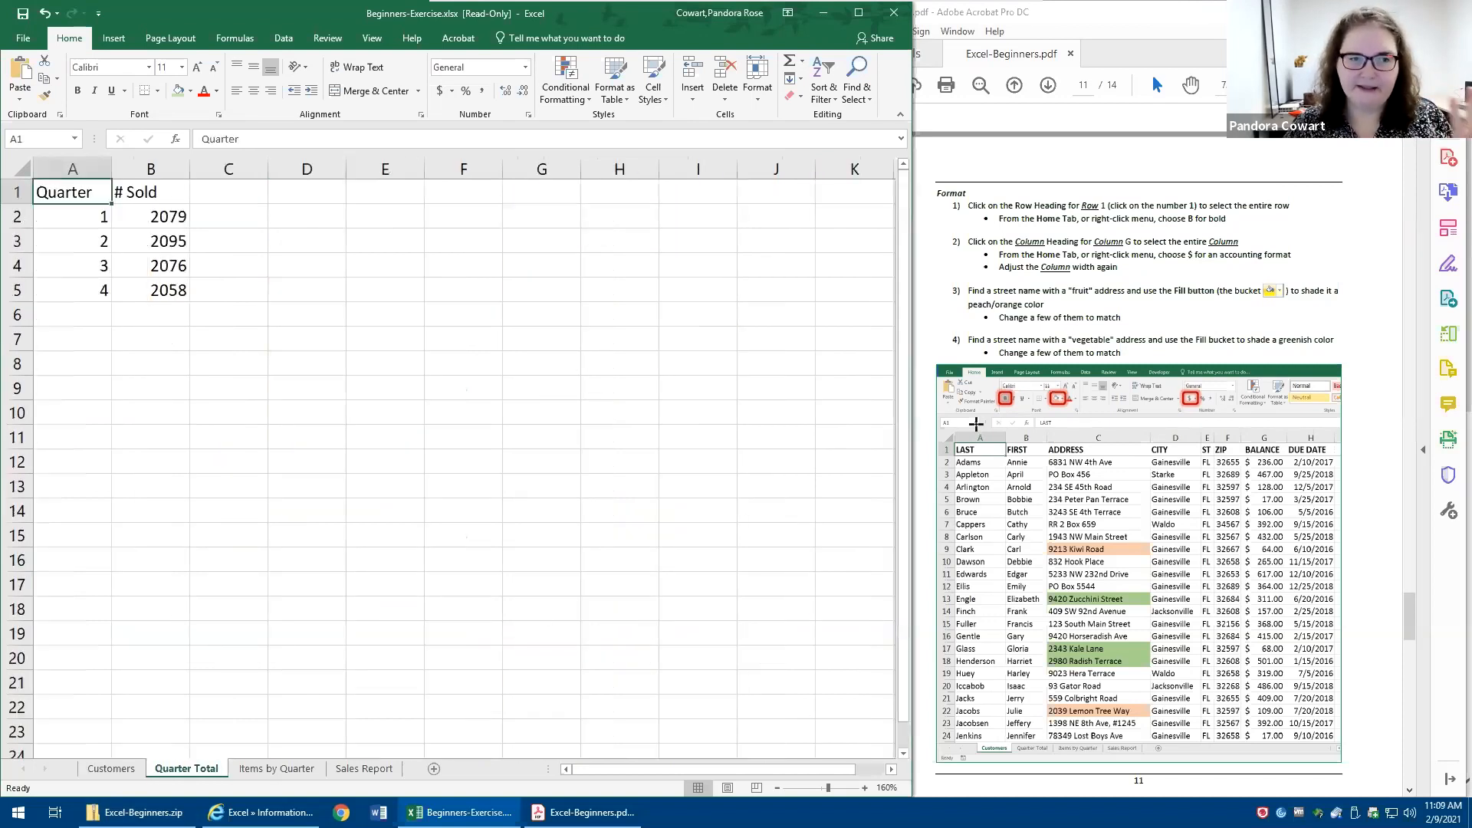
pyautogui.scroll(-10, 974, 283)
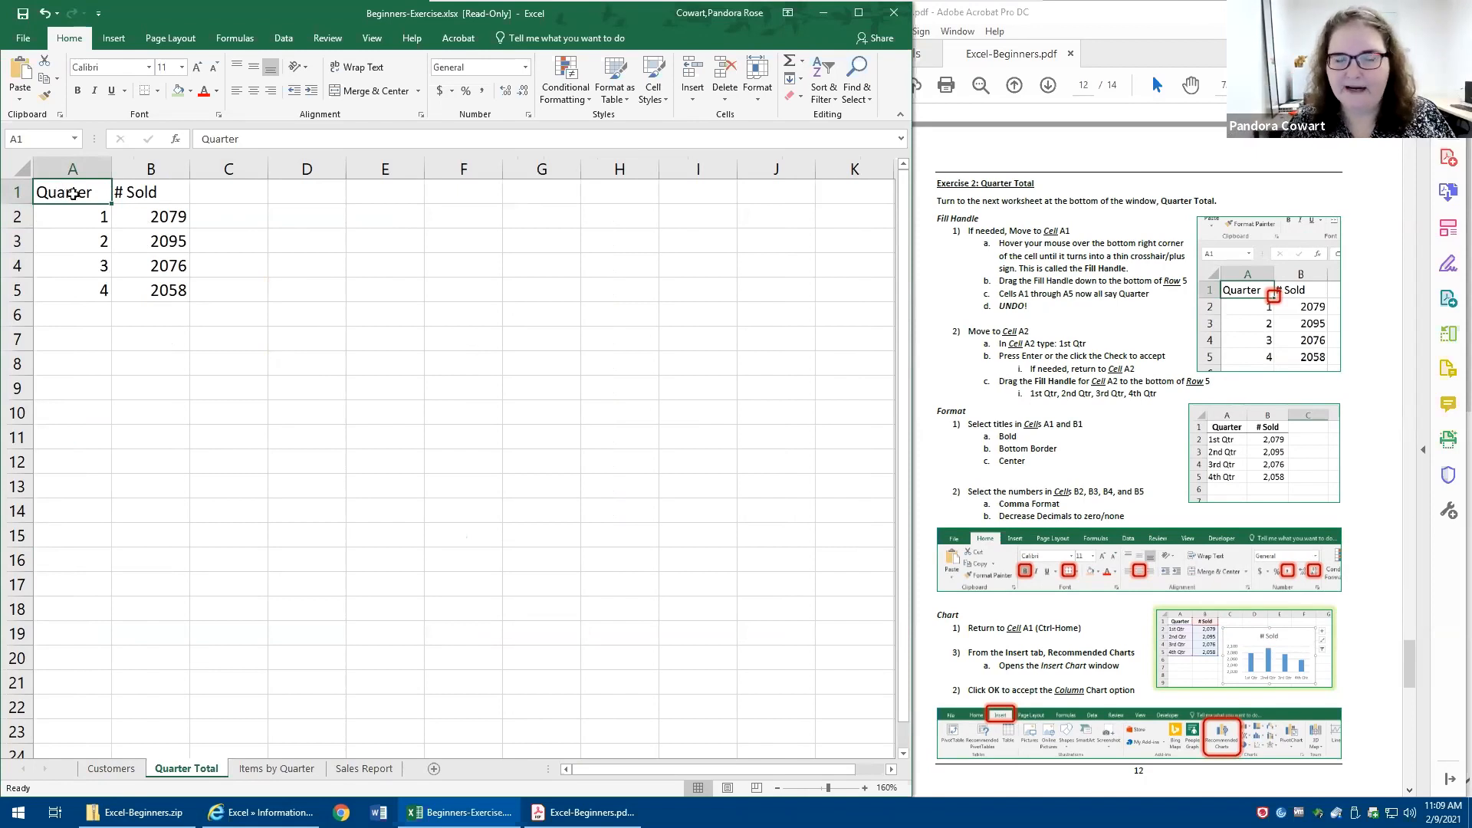
pyautogui.moveTo(56, 189); pyautogui.dragTo(585, 493)
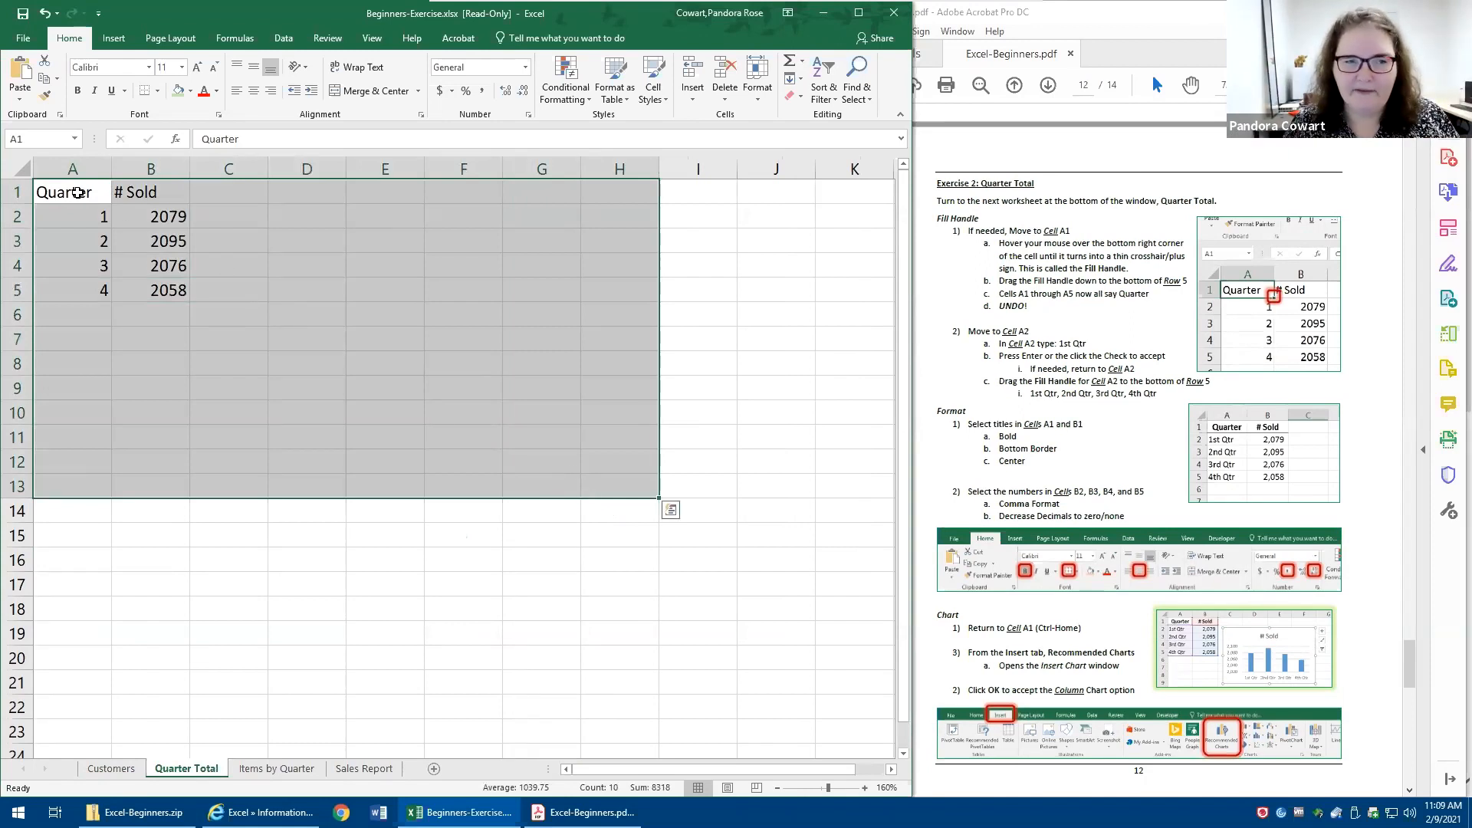
pyautogui.click(78, 193)
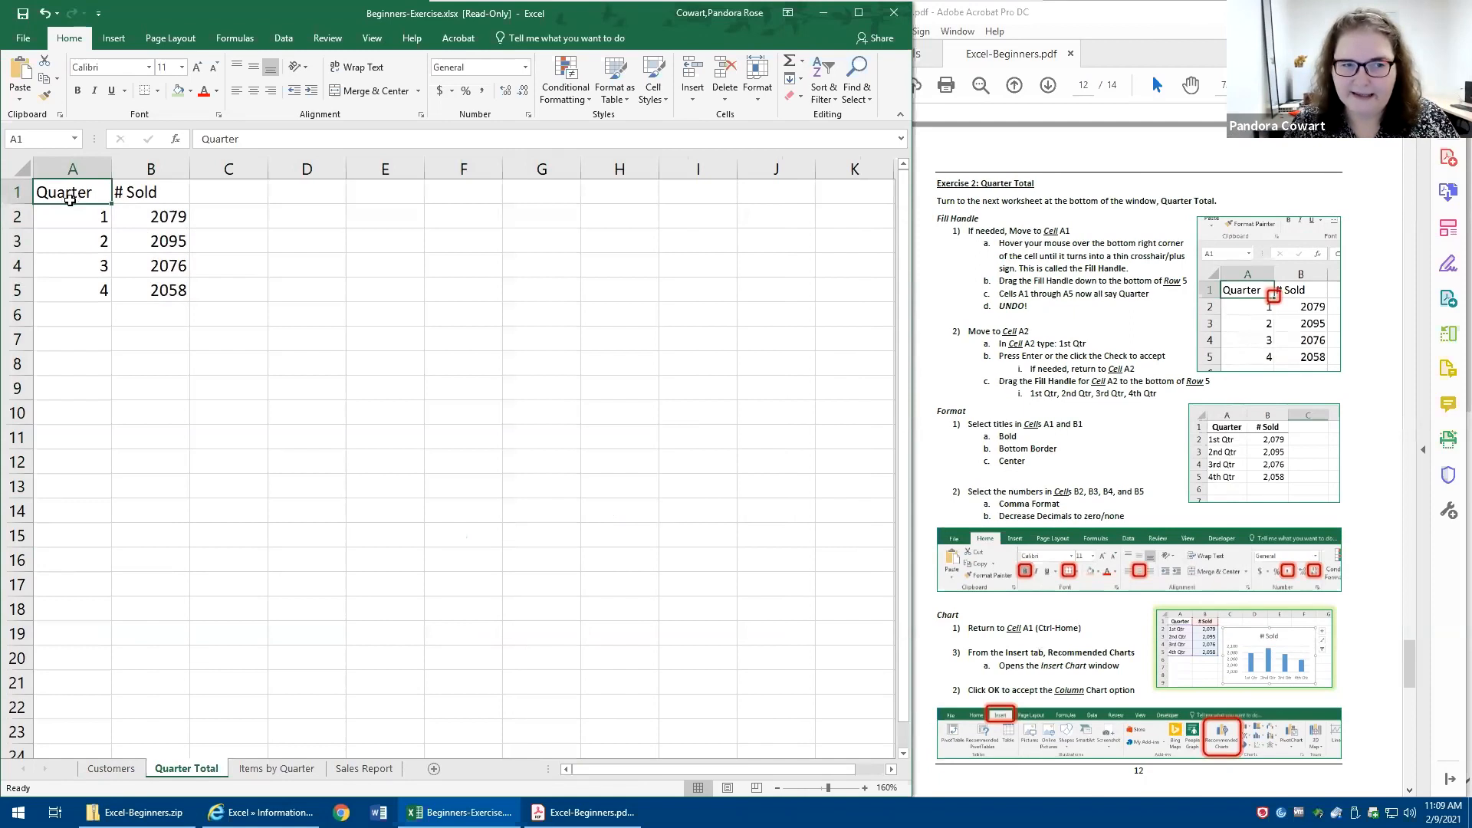
# - Try moving the Quarter title from A1 to other cells such as G12 and K15, undoing each move
pyautogui.moveTo(69, 206); pyautogui.dragTo(574, 467)
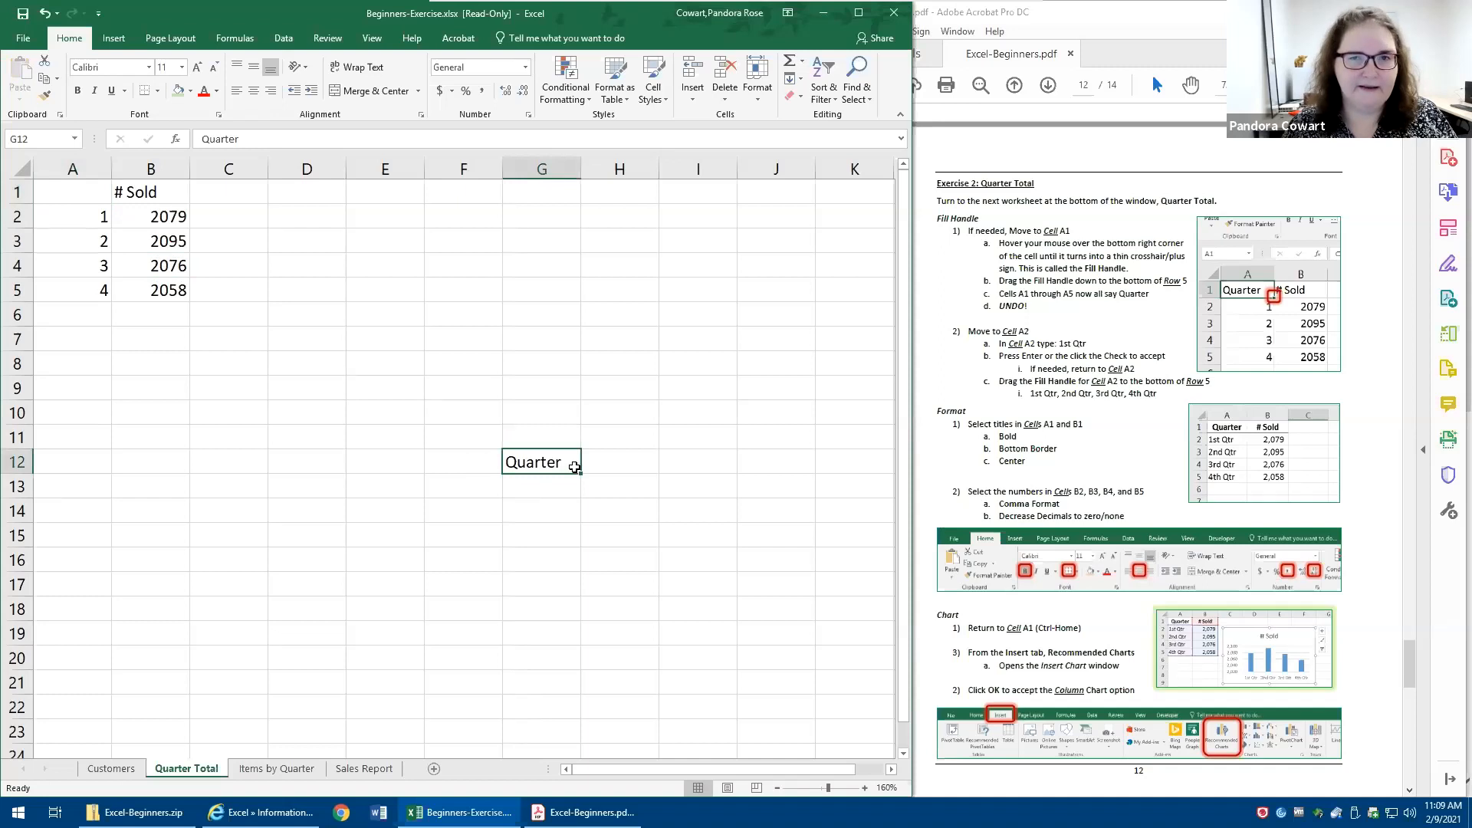
pyautogui.click(44, 14)
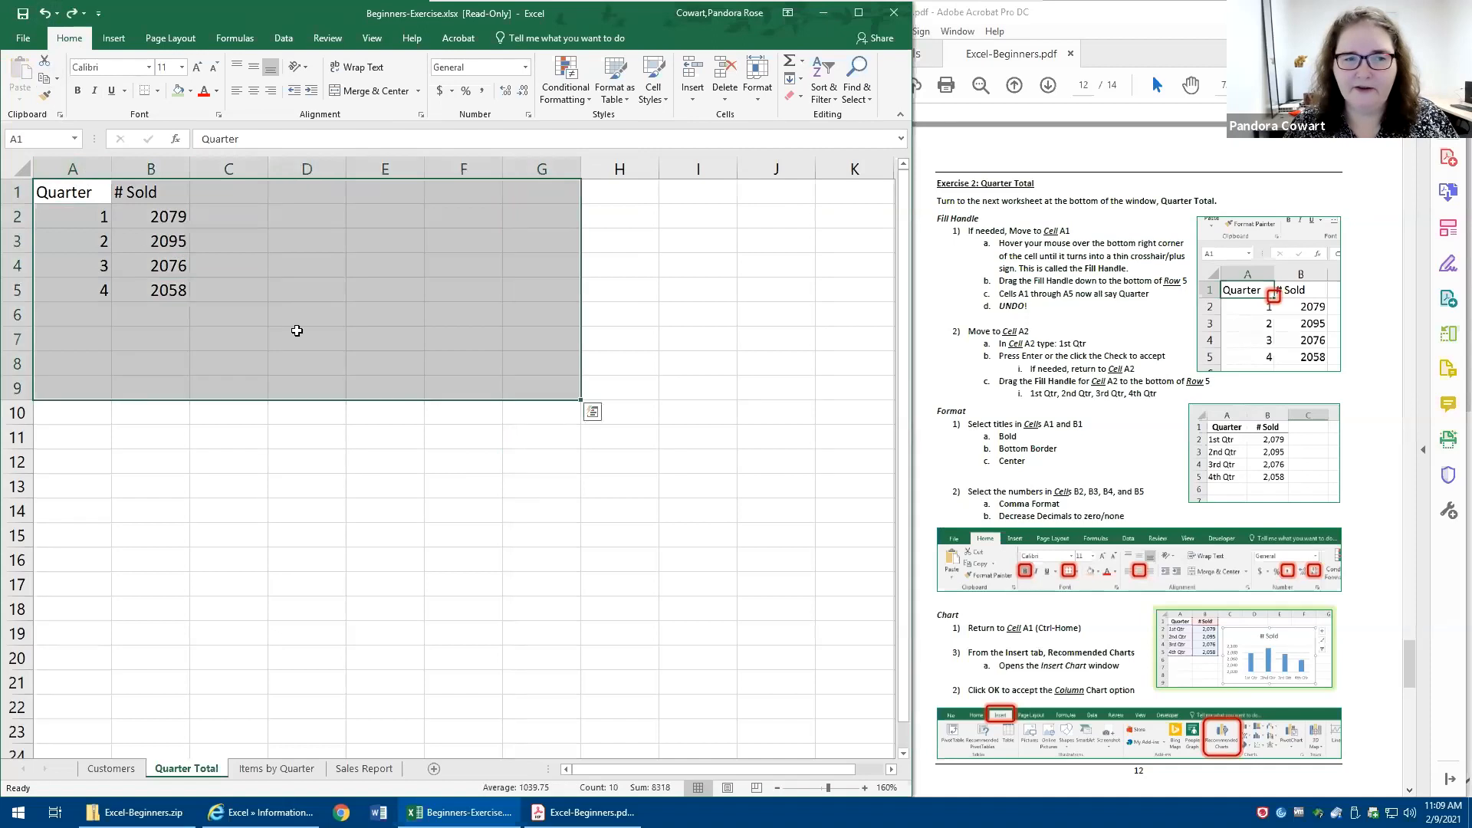
pyautogui.moveTo(66, 206); pyautogui.dragTo(848, 549)
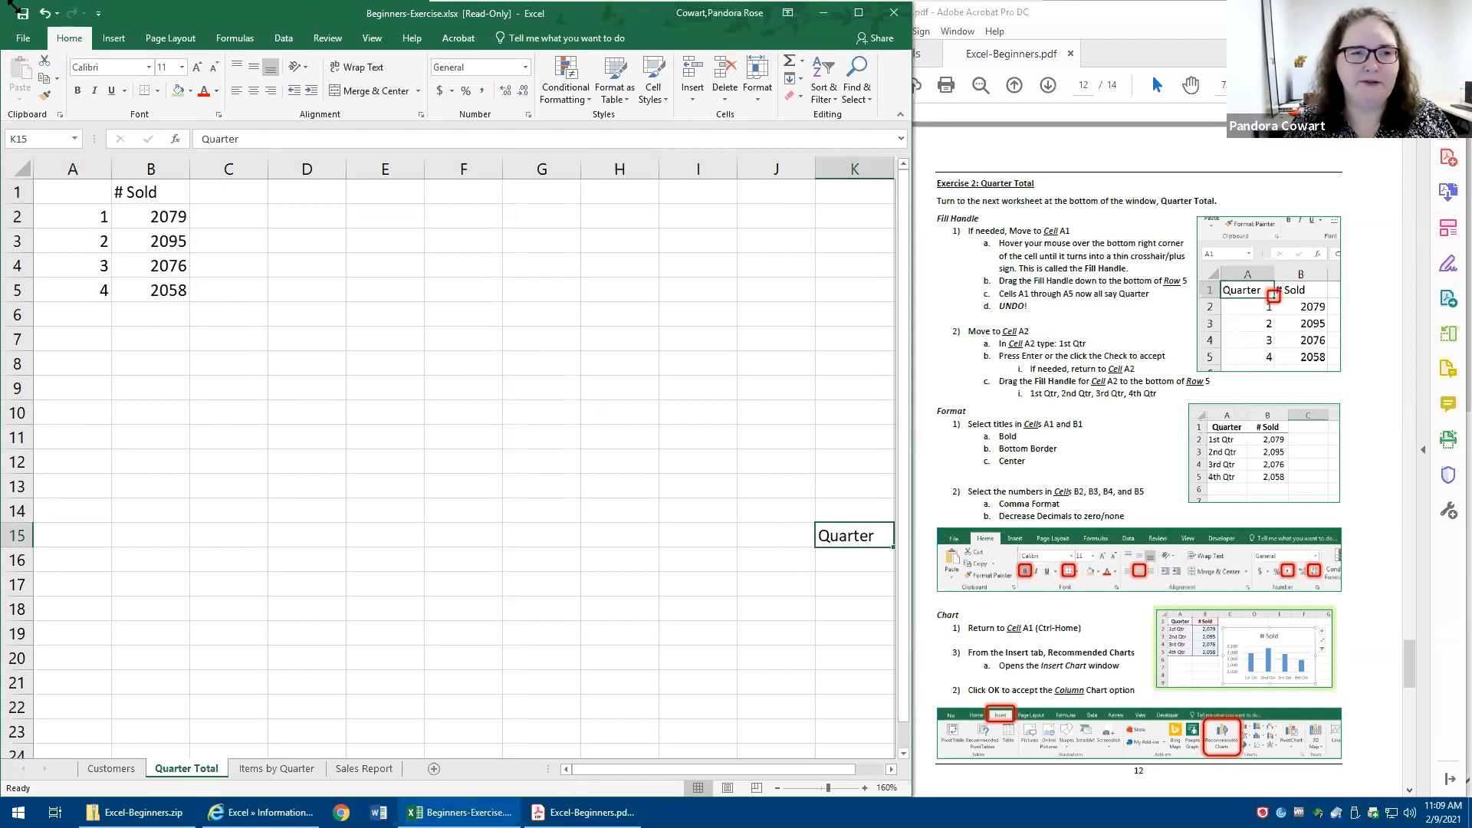
pyautogui.click(45, 16)
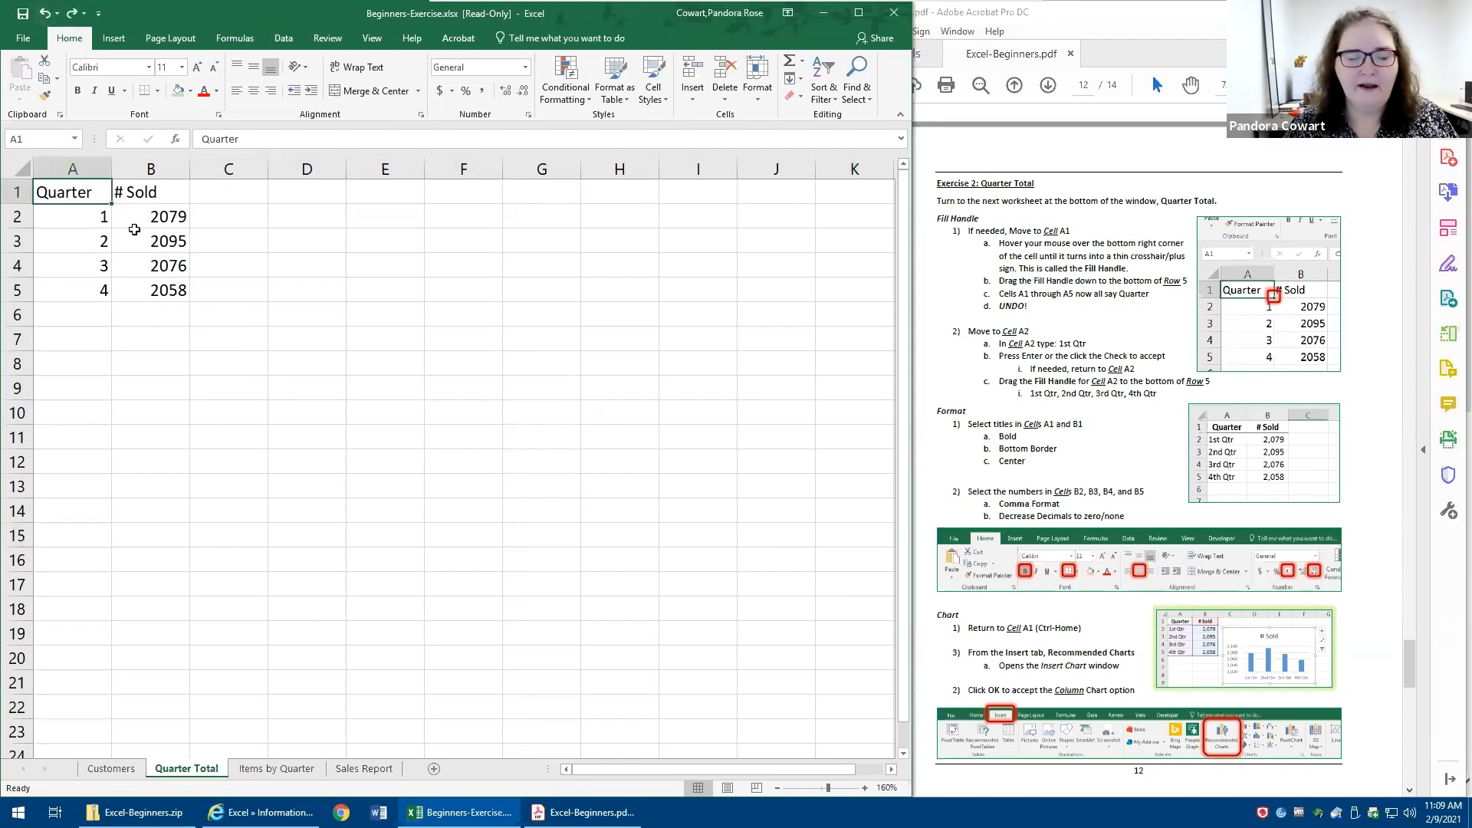
pyautogui.moveTo(95, 197); pyautogui.dragTo(279, 391)
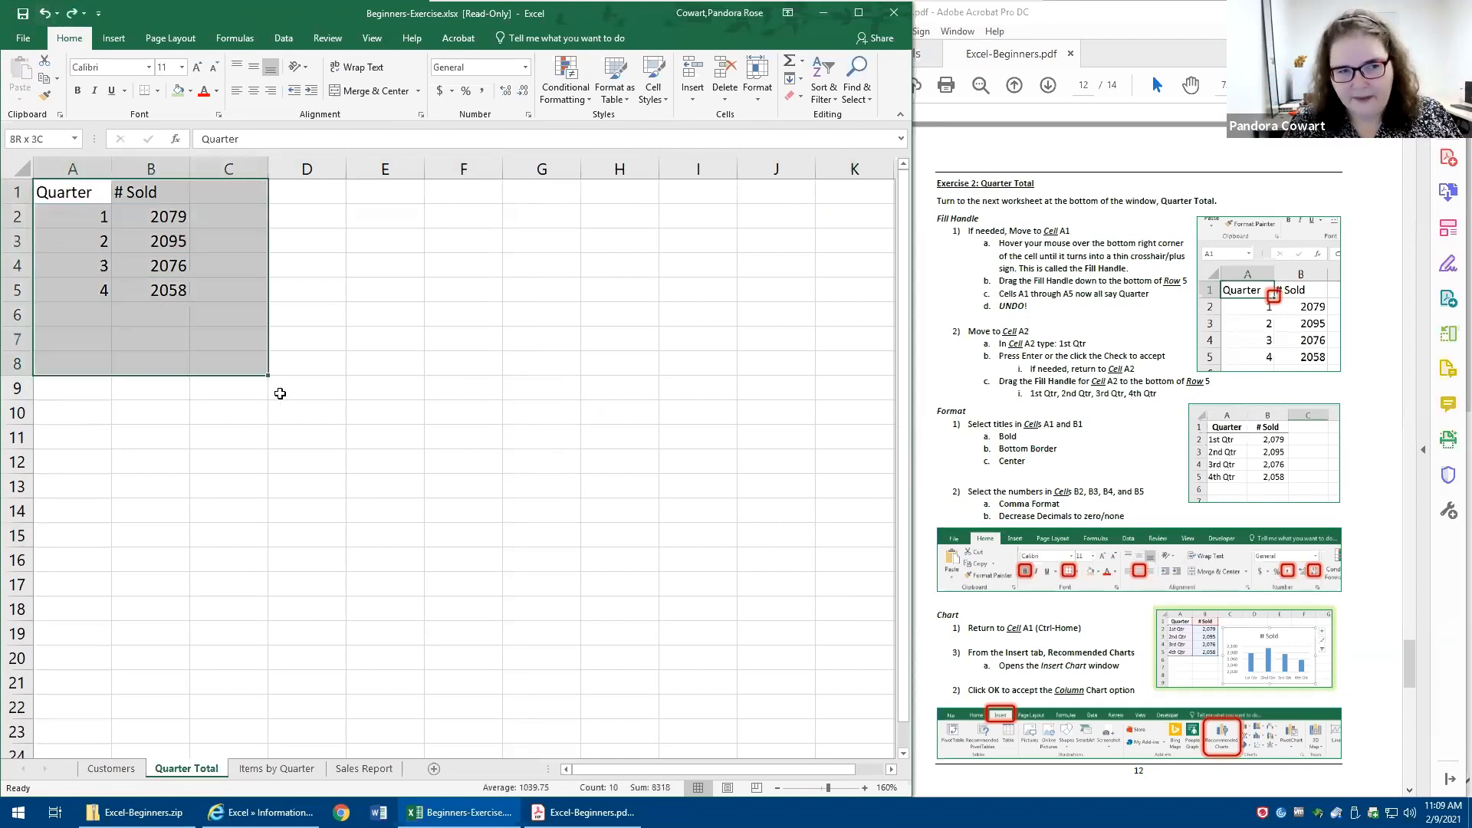
pyautogui.click(77, 198)
pyautogui.moveTo(74, 205); pyautogui.dragTo(83, 389)
pyautogui.click(43, 13)
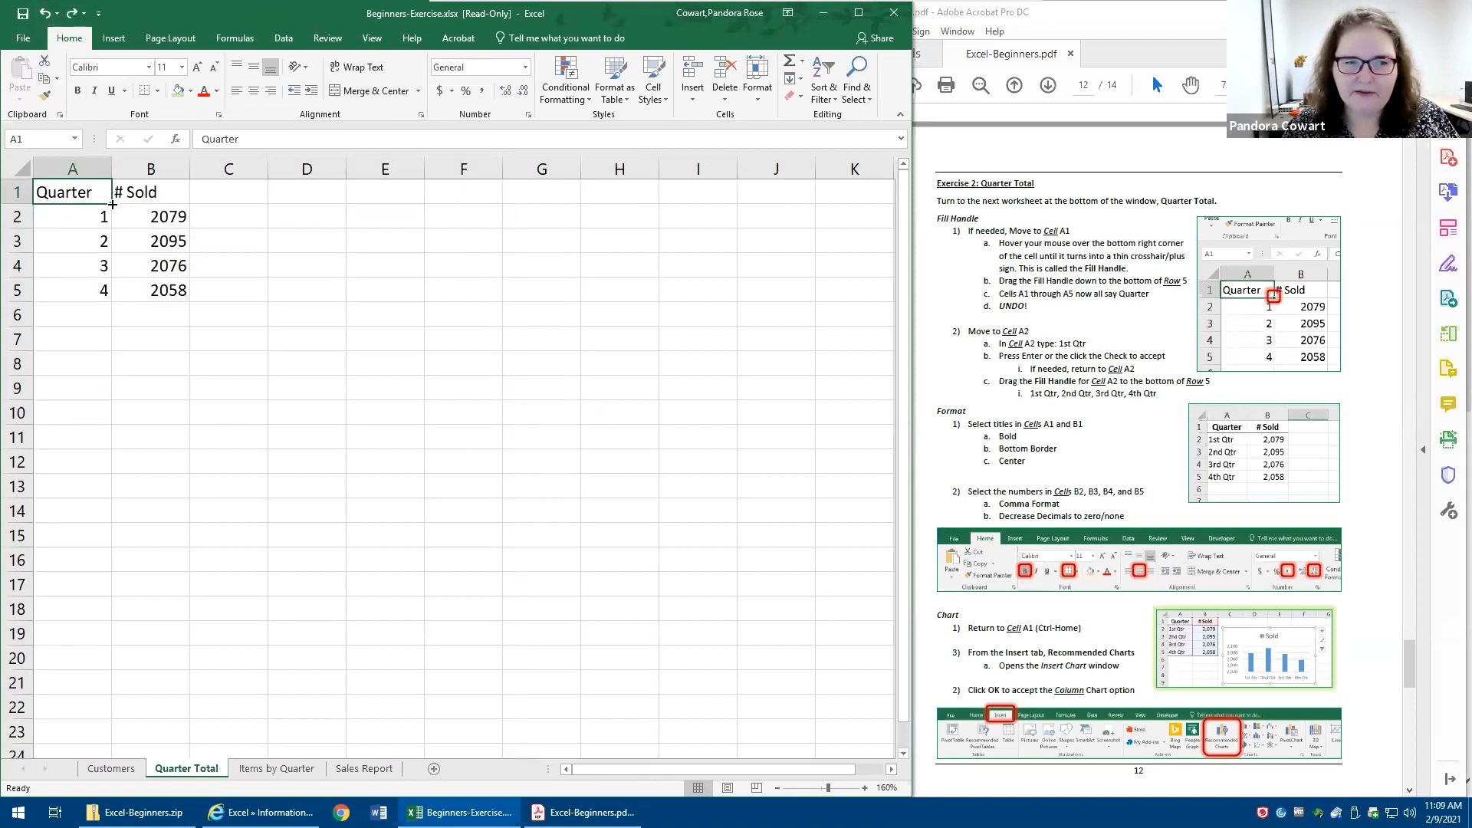
# - Fill the Quarter title from A1 down to A11, check the fill instruction in the PDF, and undo the fill
pyautogui.moveTo(113, 204); pyautogui.dragTo(85, 457)
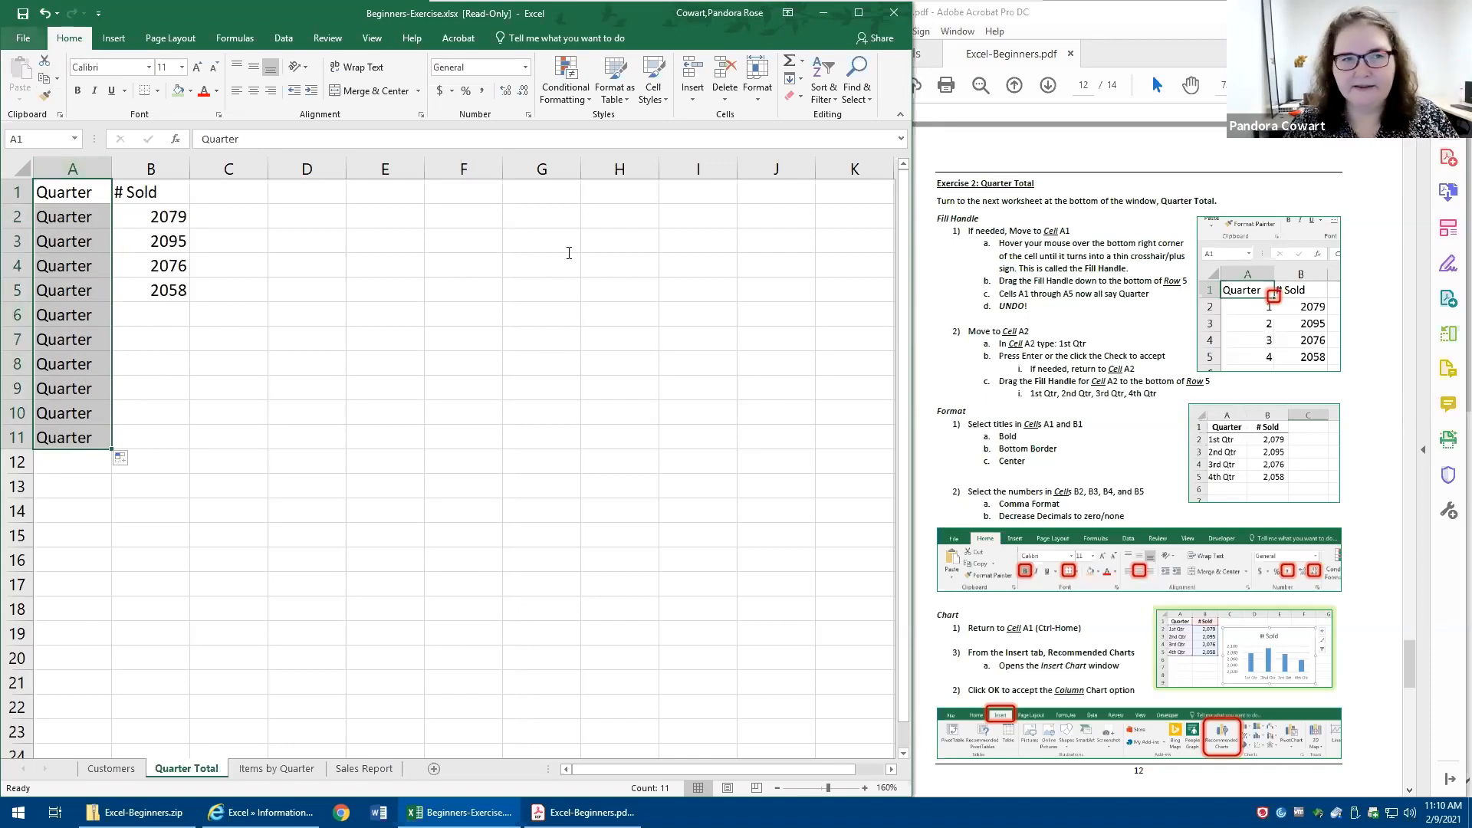
pyautogui.click(1046, 310)
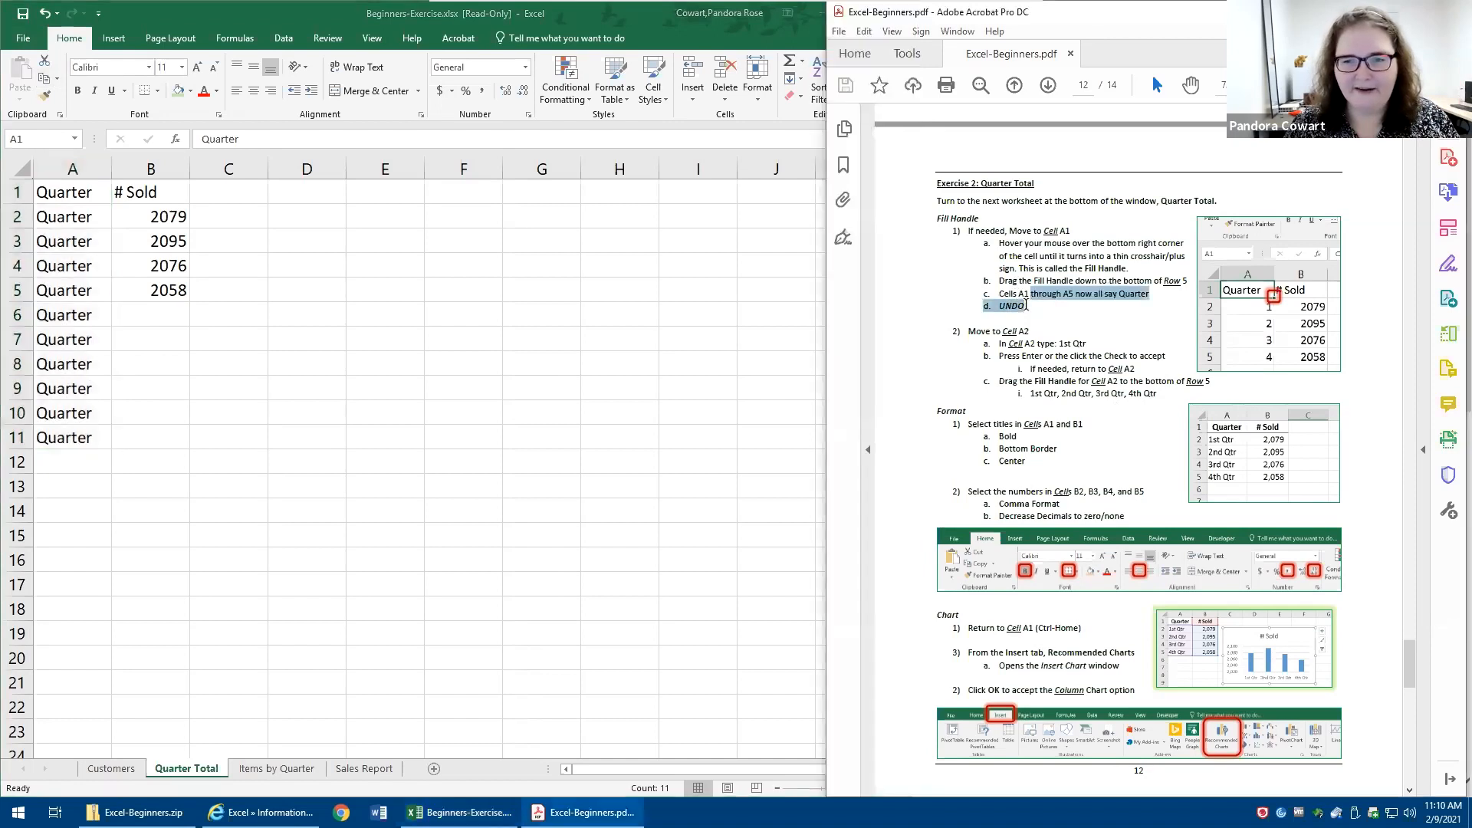
pyautogui.moveTo(1033, 303); pyautogui.dragTo(998, 306)
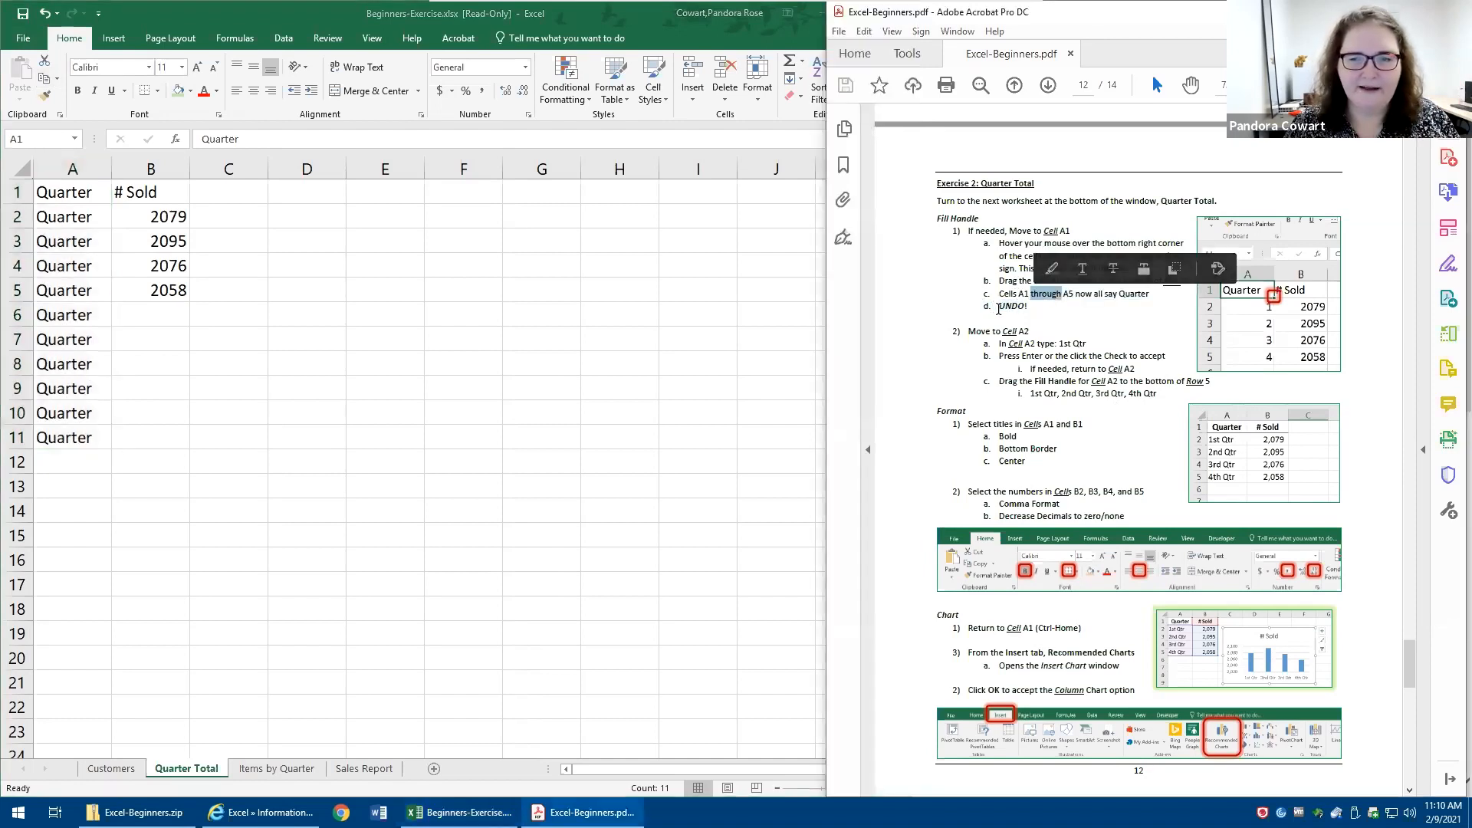
pyautogui.click(46, 17)
pyautogui.click(46, 17)
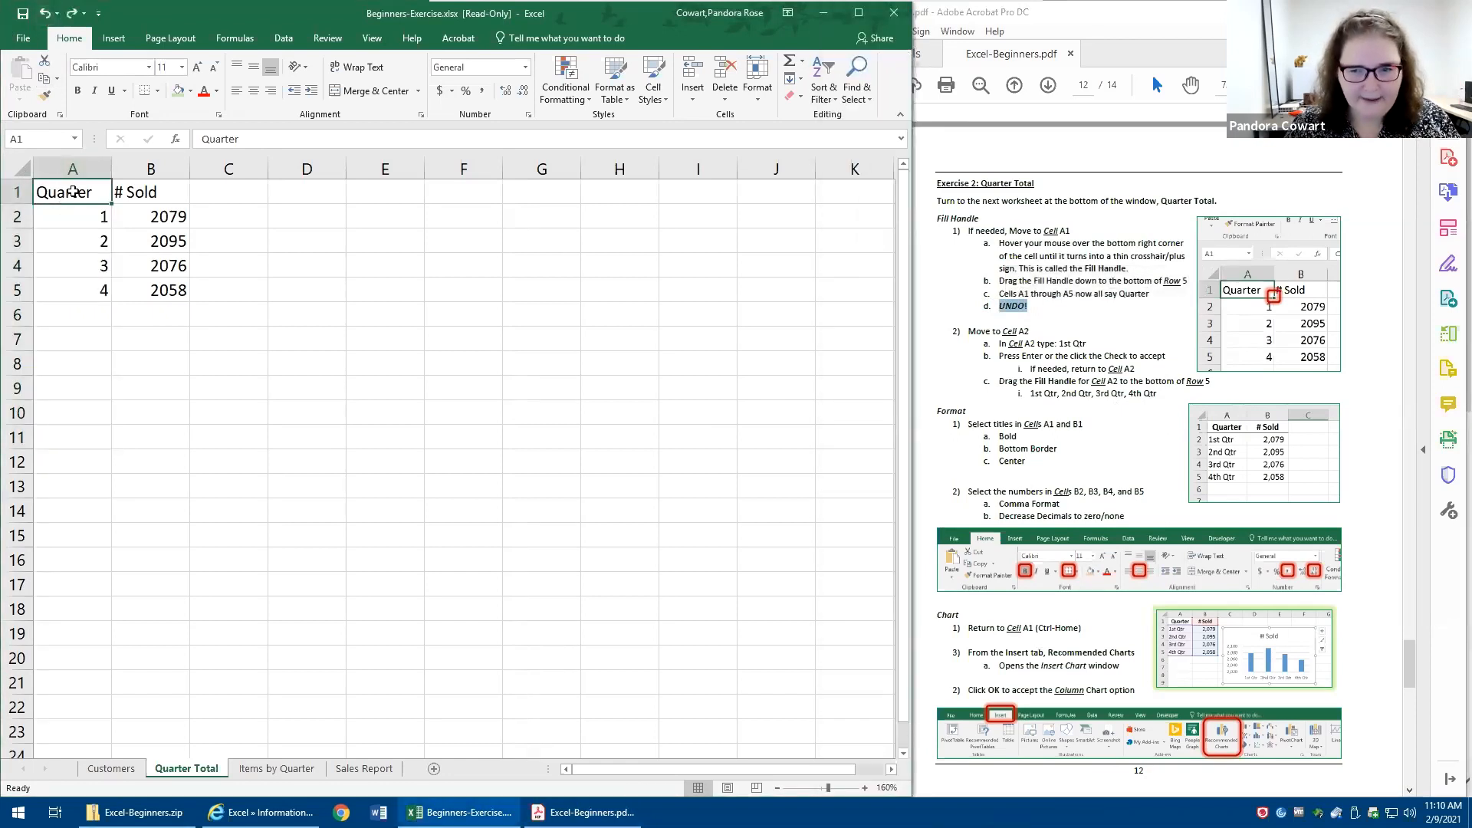
# - Enter 1st Qtr in cell A2 and fill the series down to A5
pyautogui.click(85, 214)
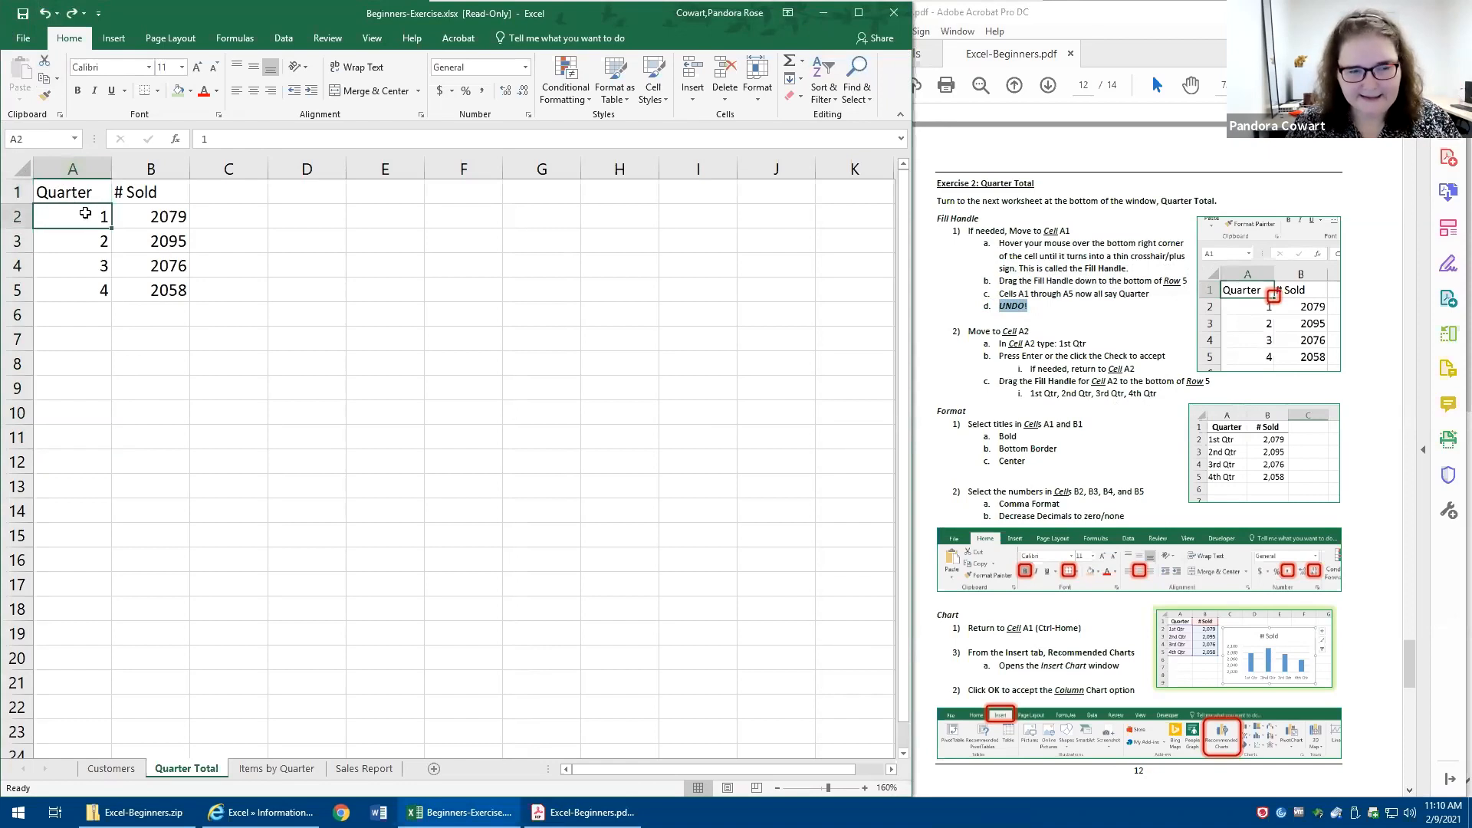
pyautogui.write('1st')
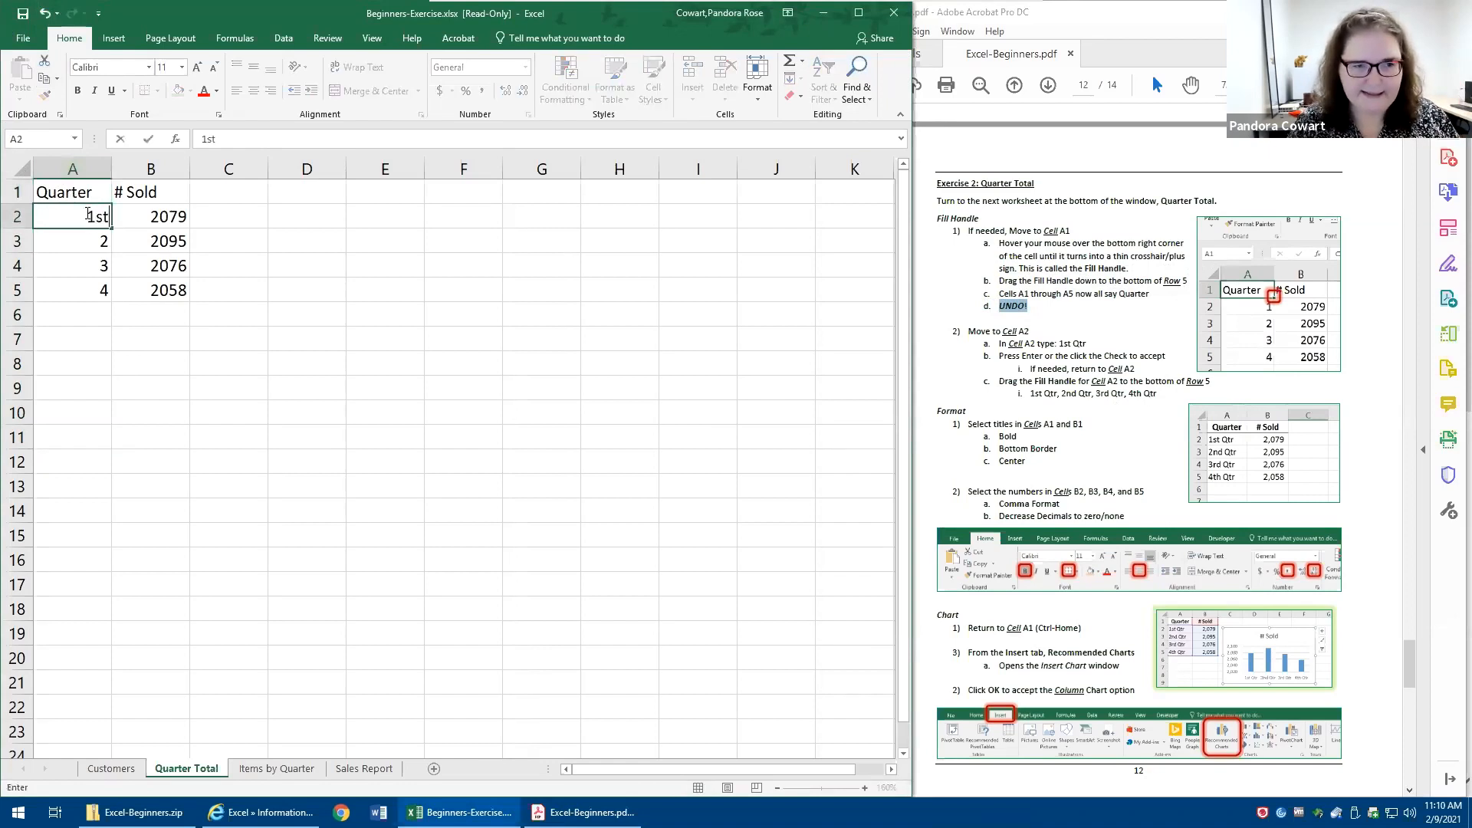
pyautogui.write(' Qtr')
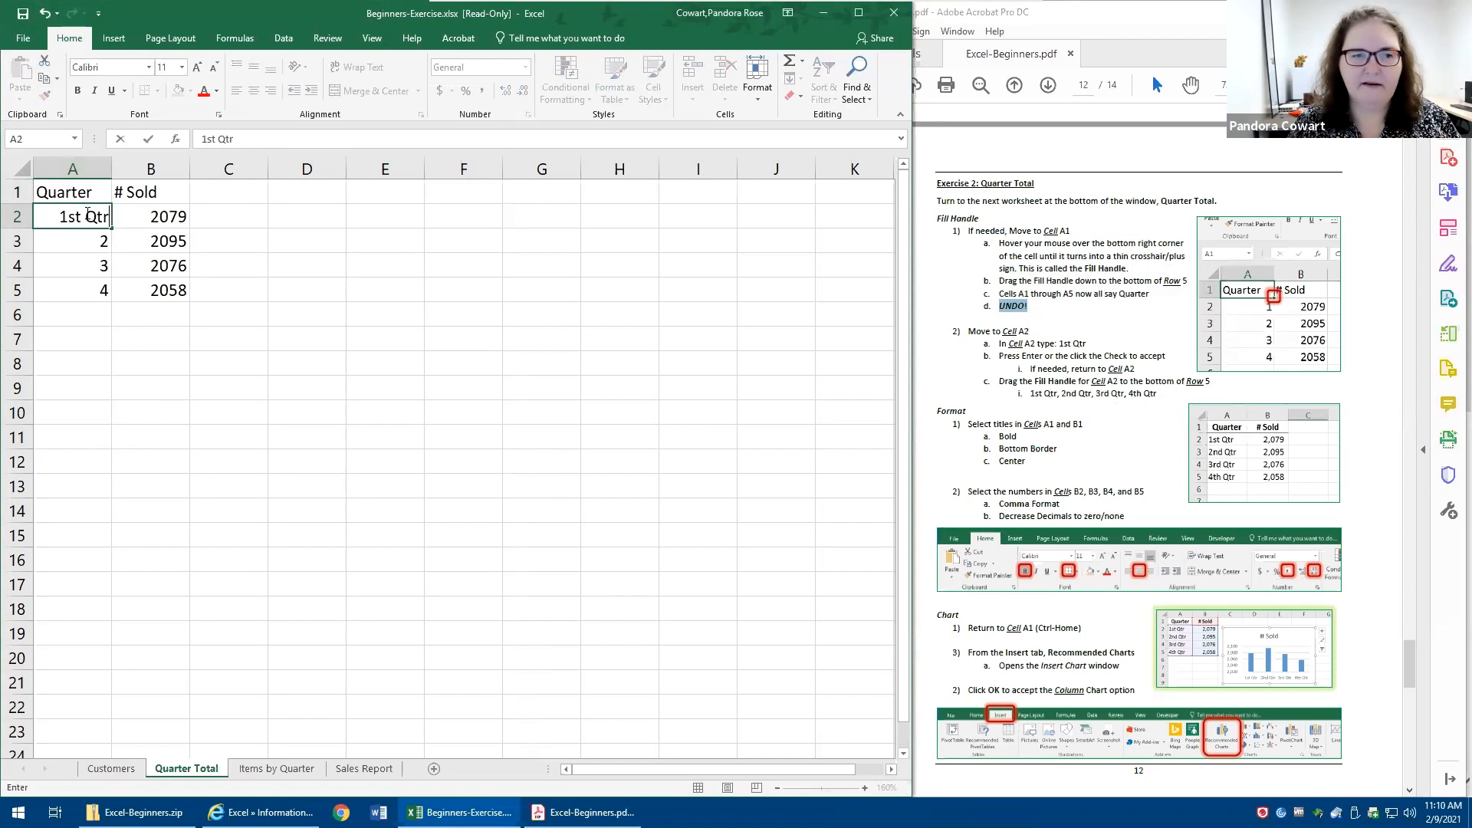
pyautogui.hotkey('ctrl', 'Return')
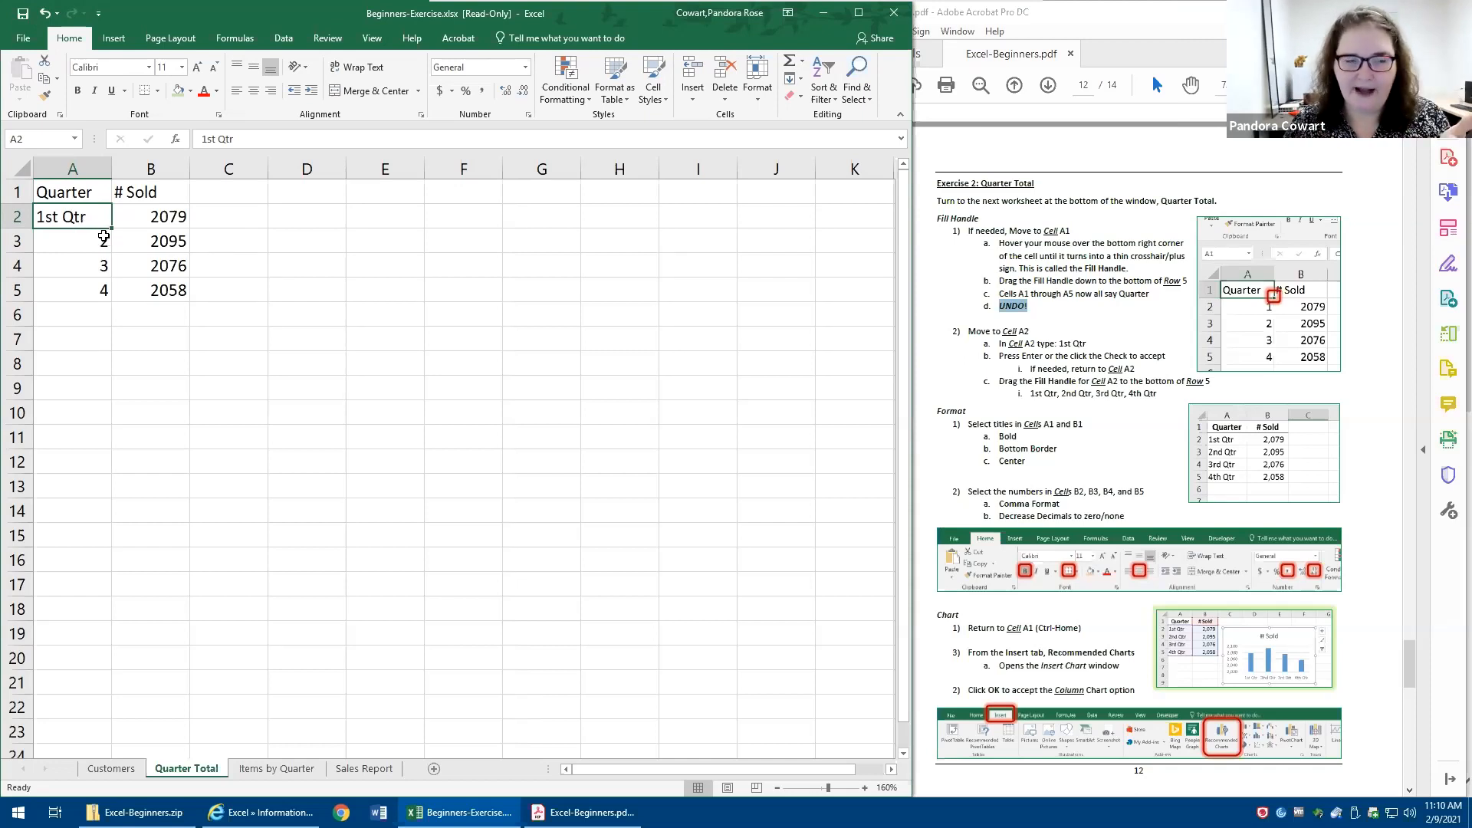
pyautogui.moveTo(114, 227); pyautogui.dragTo(77, 289)
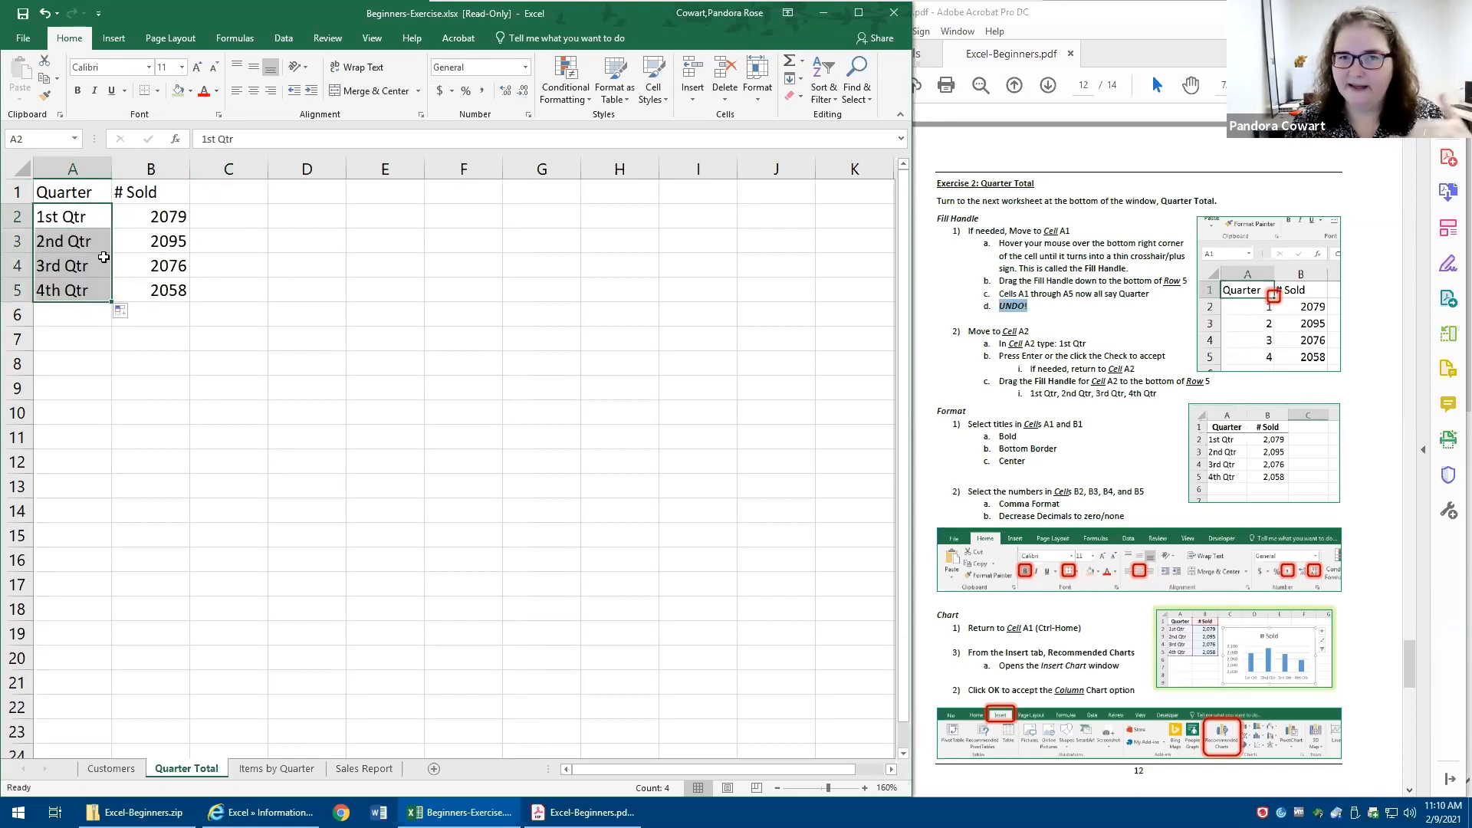
# - Extend the quarter series down to A11, shrink it back to end at A5, and deselect the range
pyautogui.moveTo(113, 302); pyautogui.dragTo(100, 440)
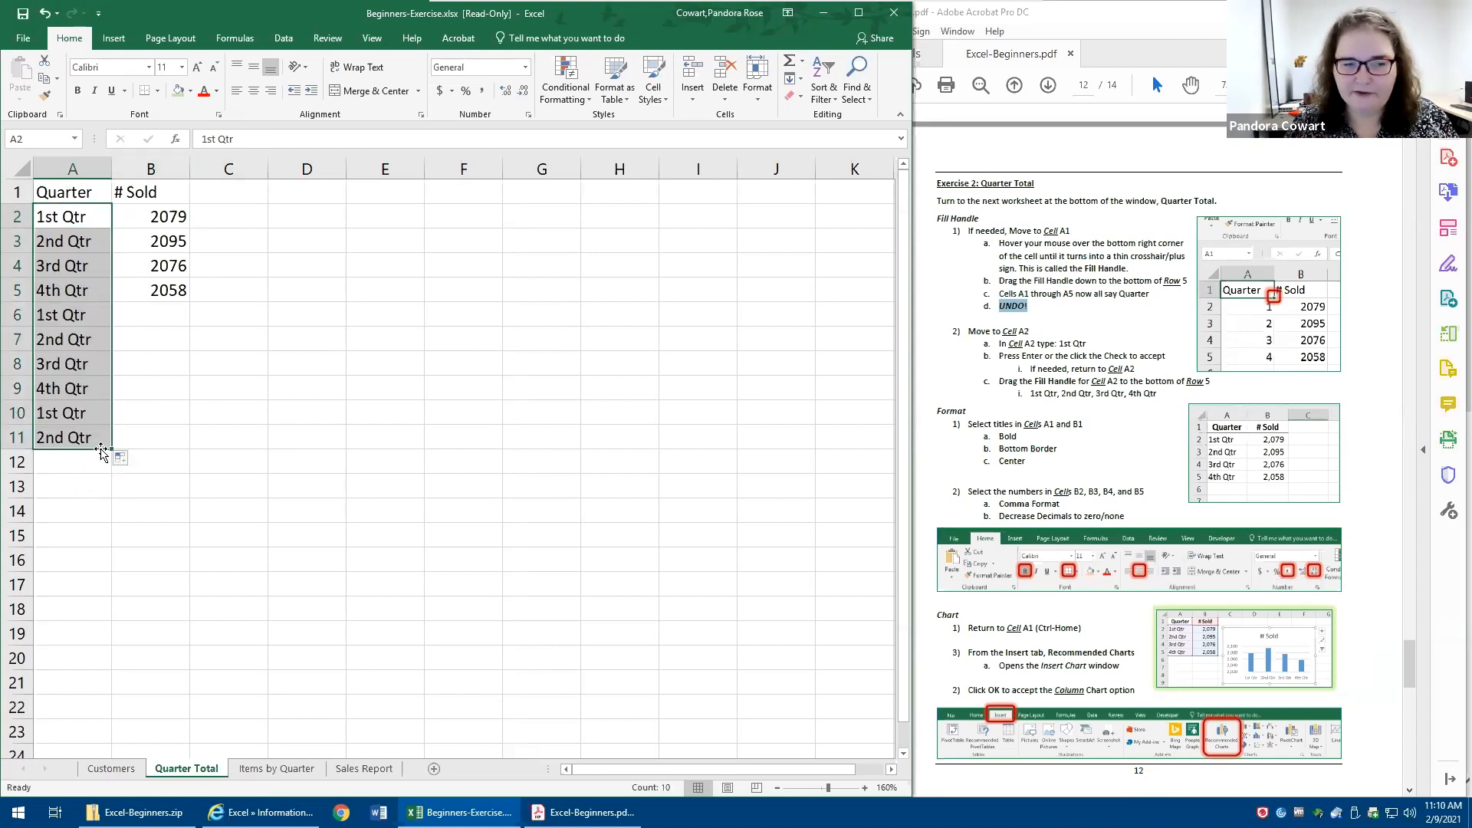
pyautogui.moveTo(109, 450); pyautogui.dragTo(117, 300)
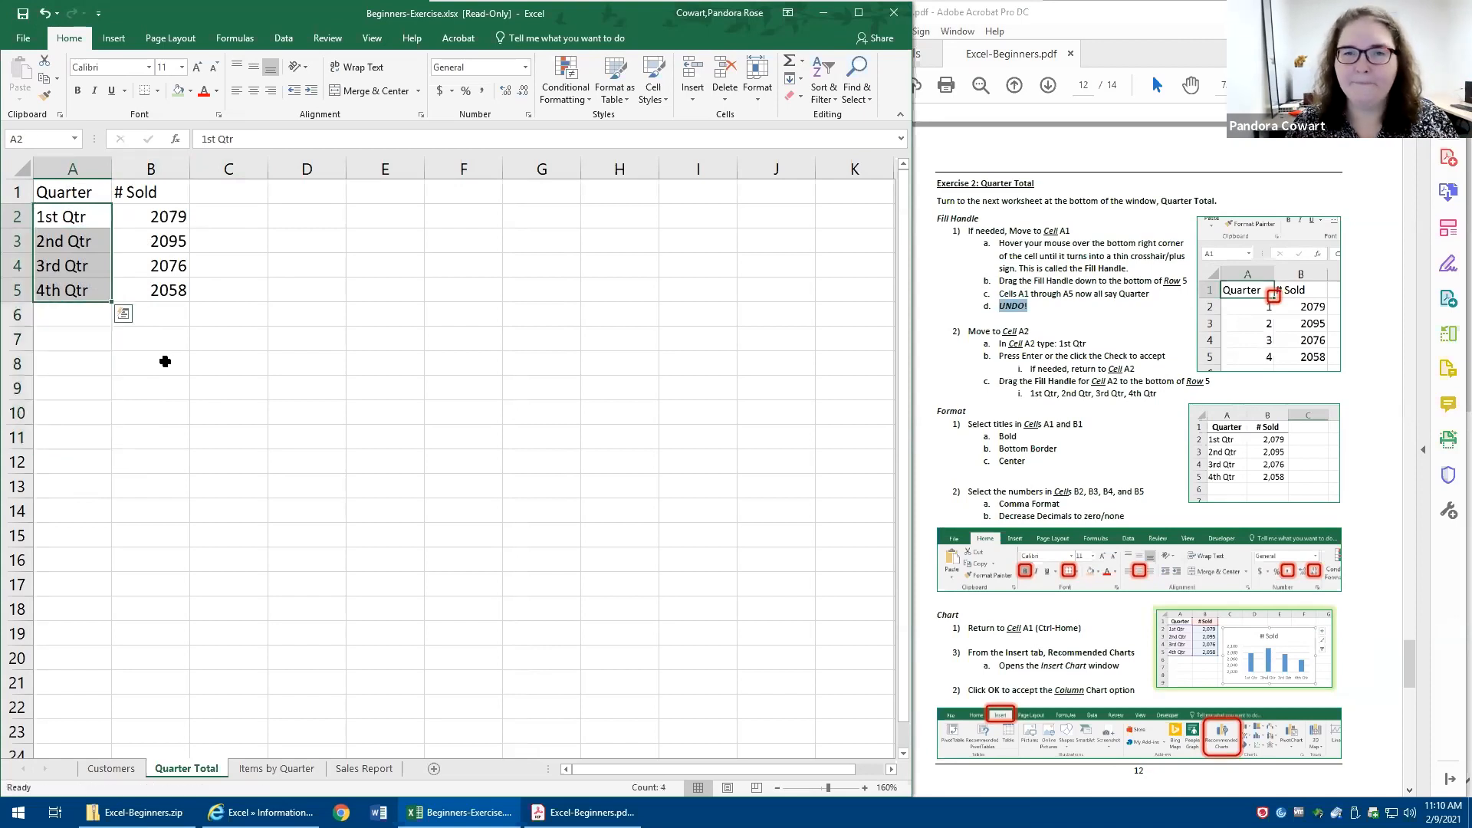
pyautogui.click(164, 361)
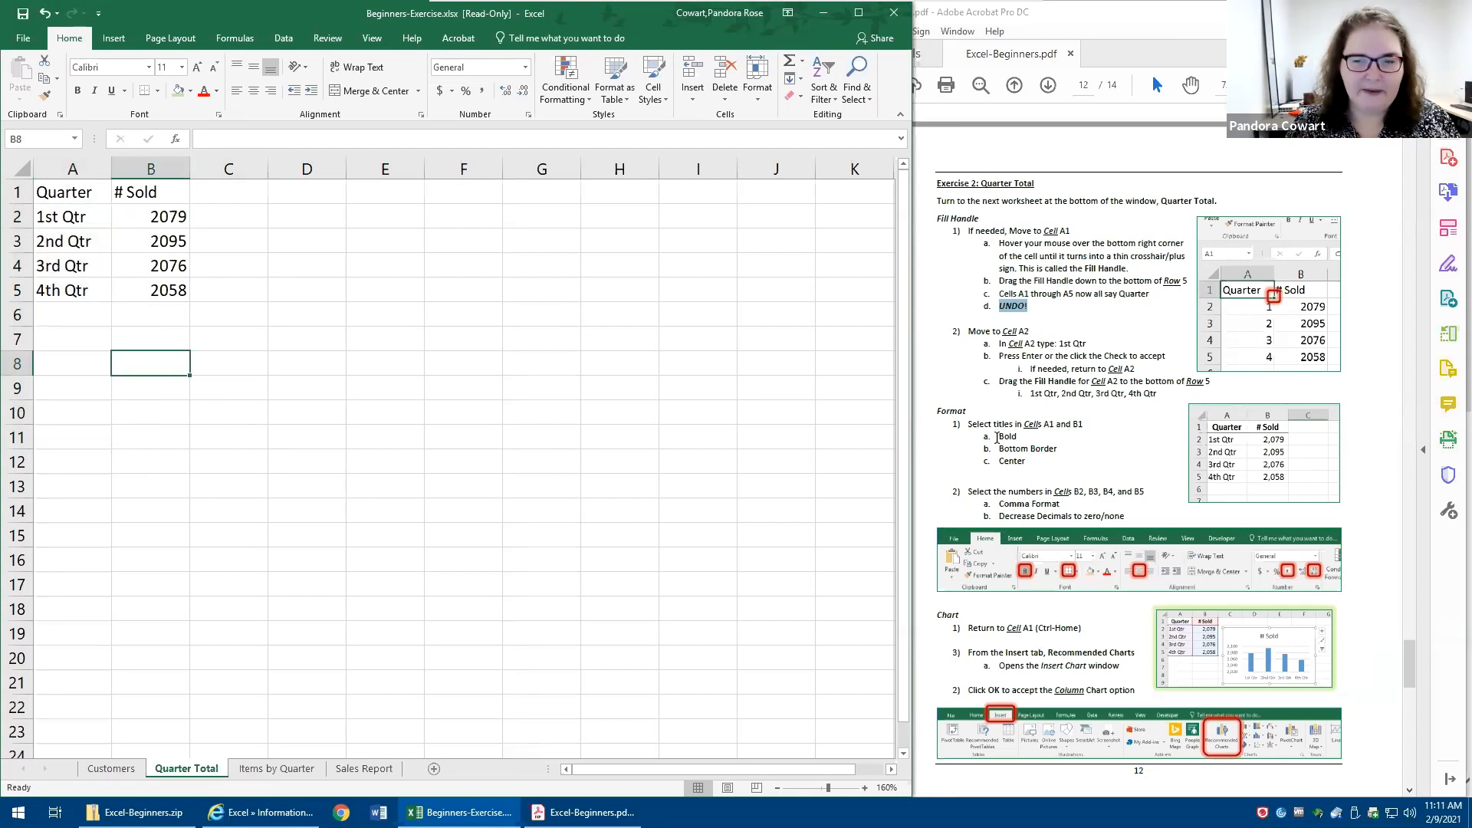
# - Make the titles in A1:B1 bold and centered, with a bottom border
pyautogui.click(23, 188)
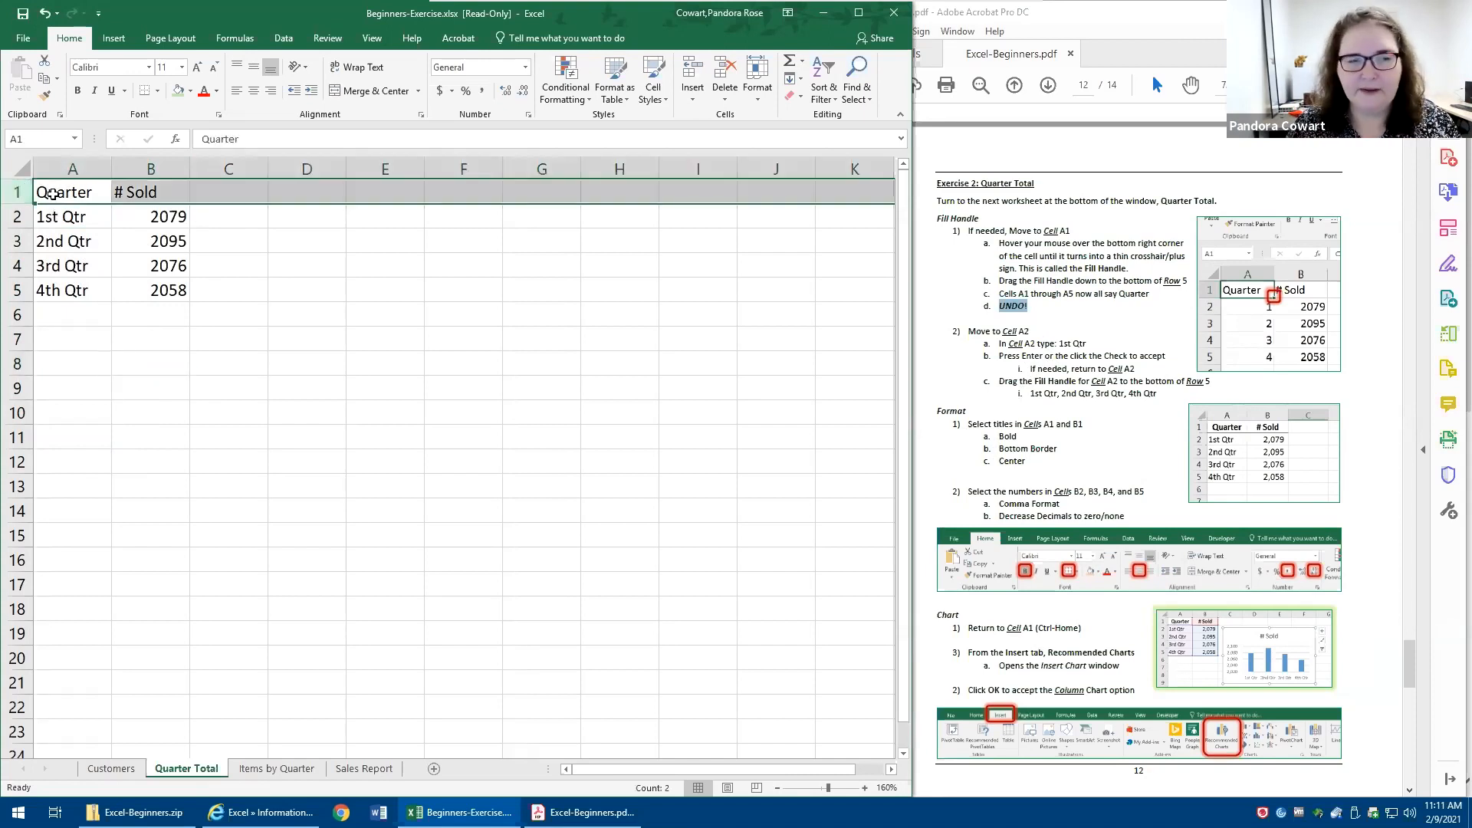
pyautogui.click(52, 194)
pyautogui.moveTo(130, 192); pyautogui.dragTo(147, 191)
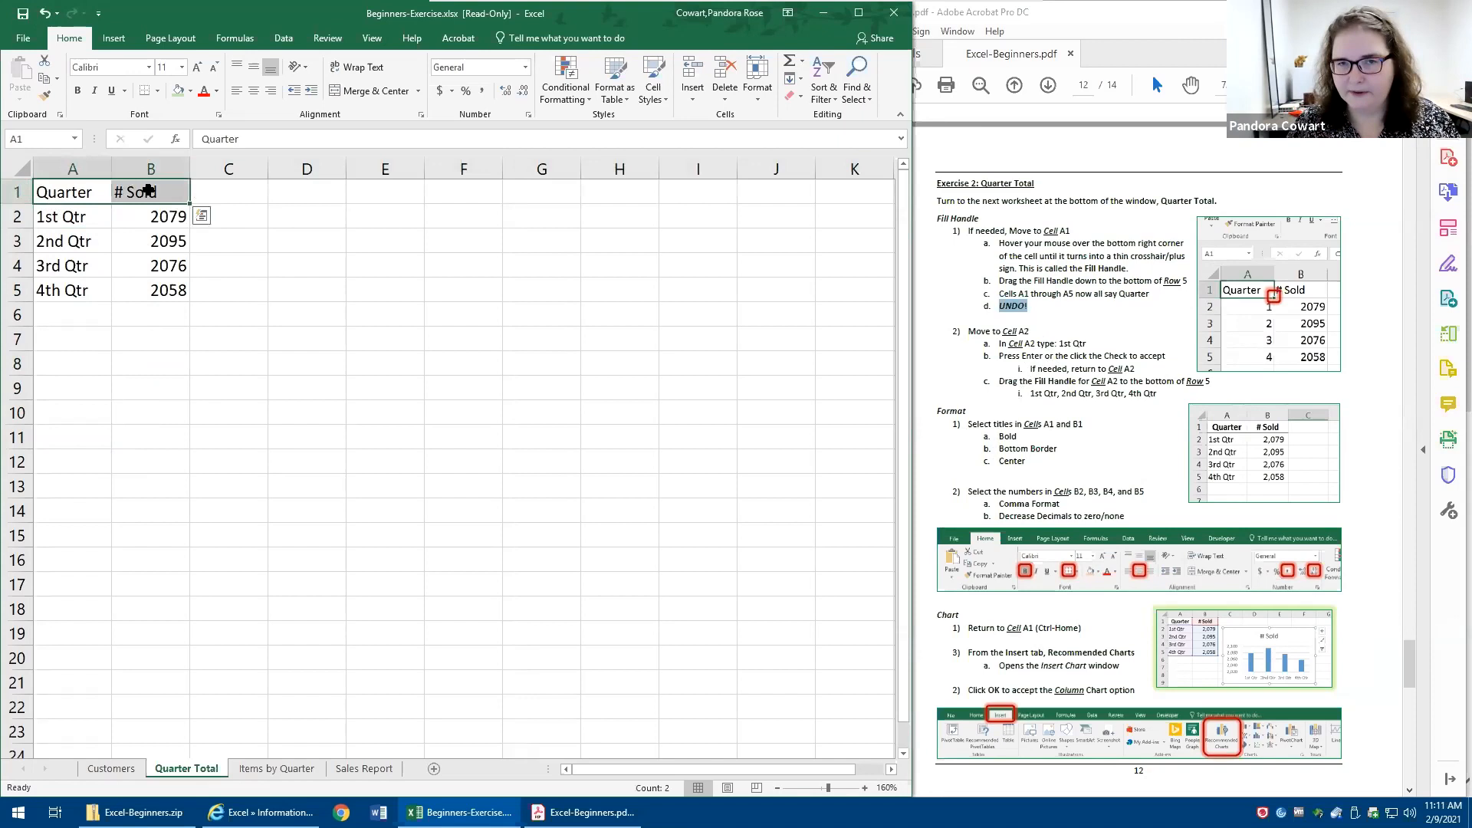
pyautogui.moveTo(45, 192); pyautogui.dragTo(138, 187)
pyautogui.click(77, 92)
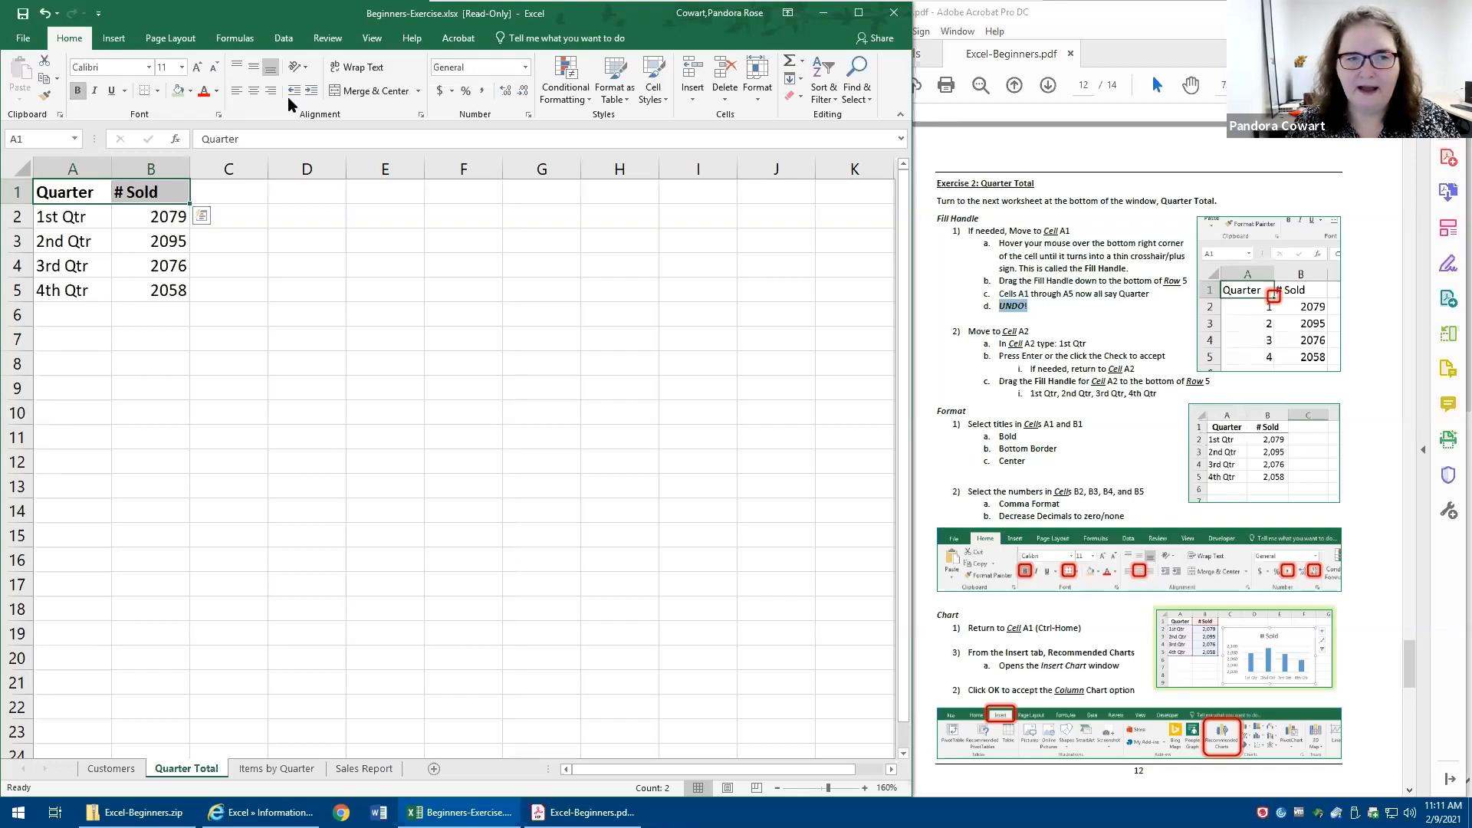
pyautogui.click(251, 91)
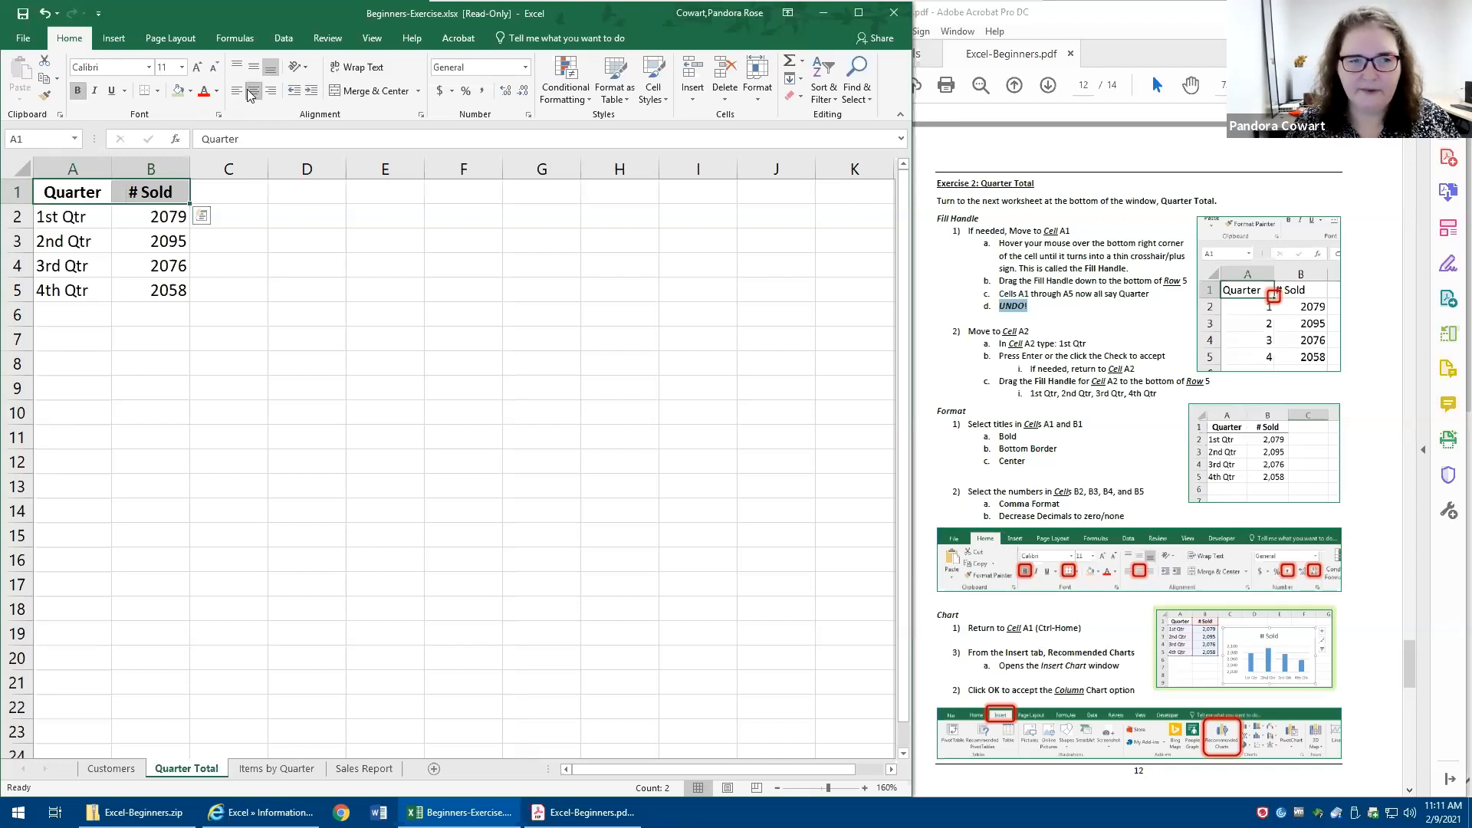
pyautogui.click(158, 92)
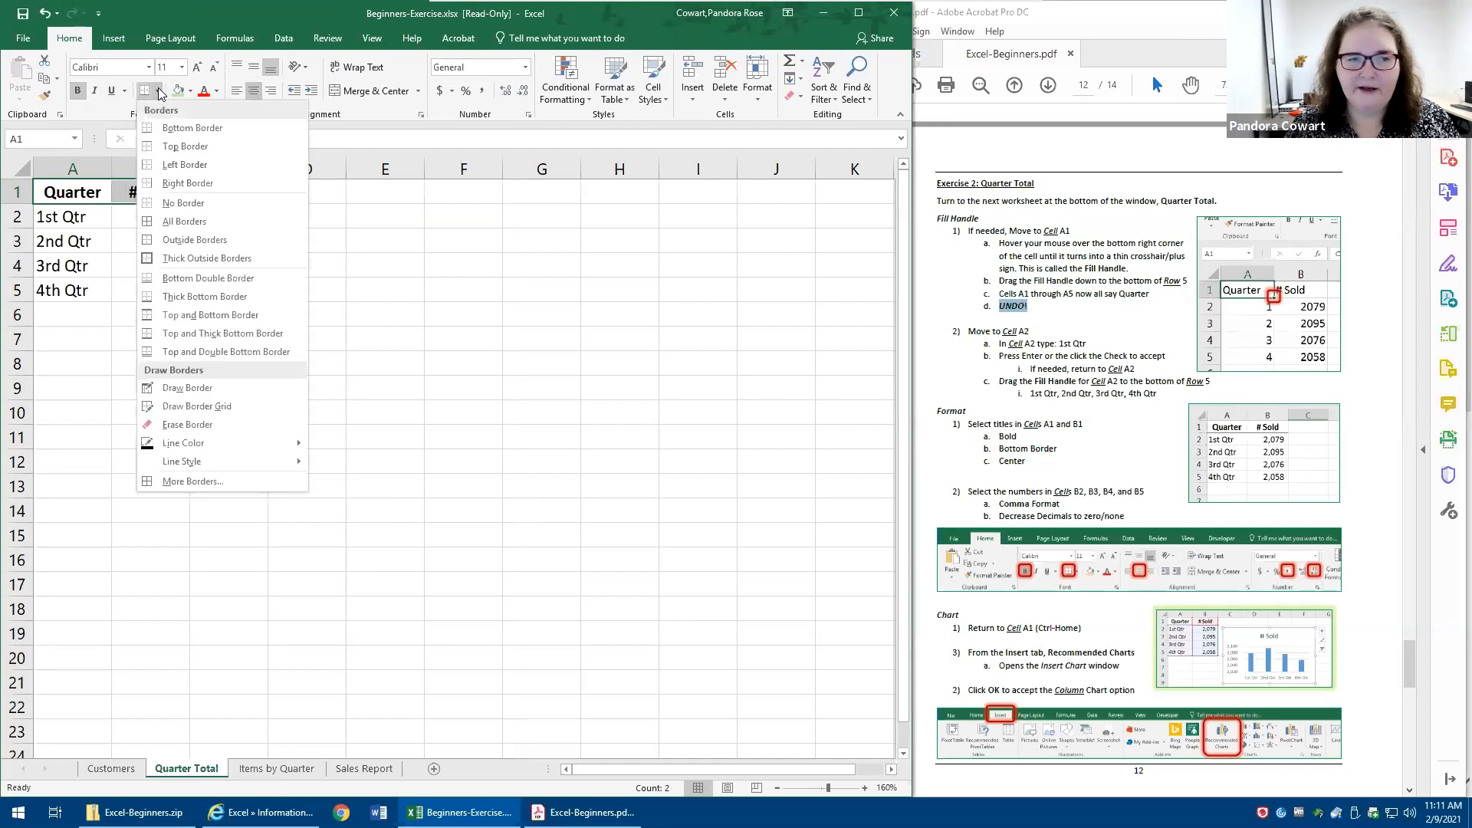
pyautogui.click(203, 130)
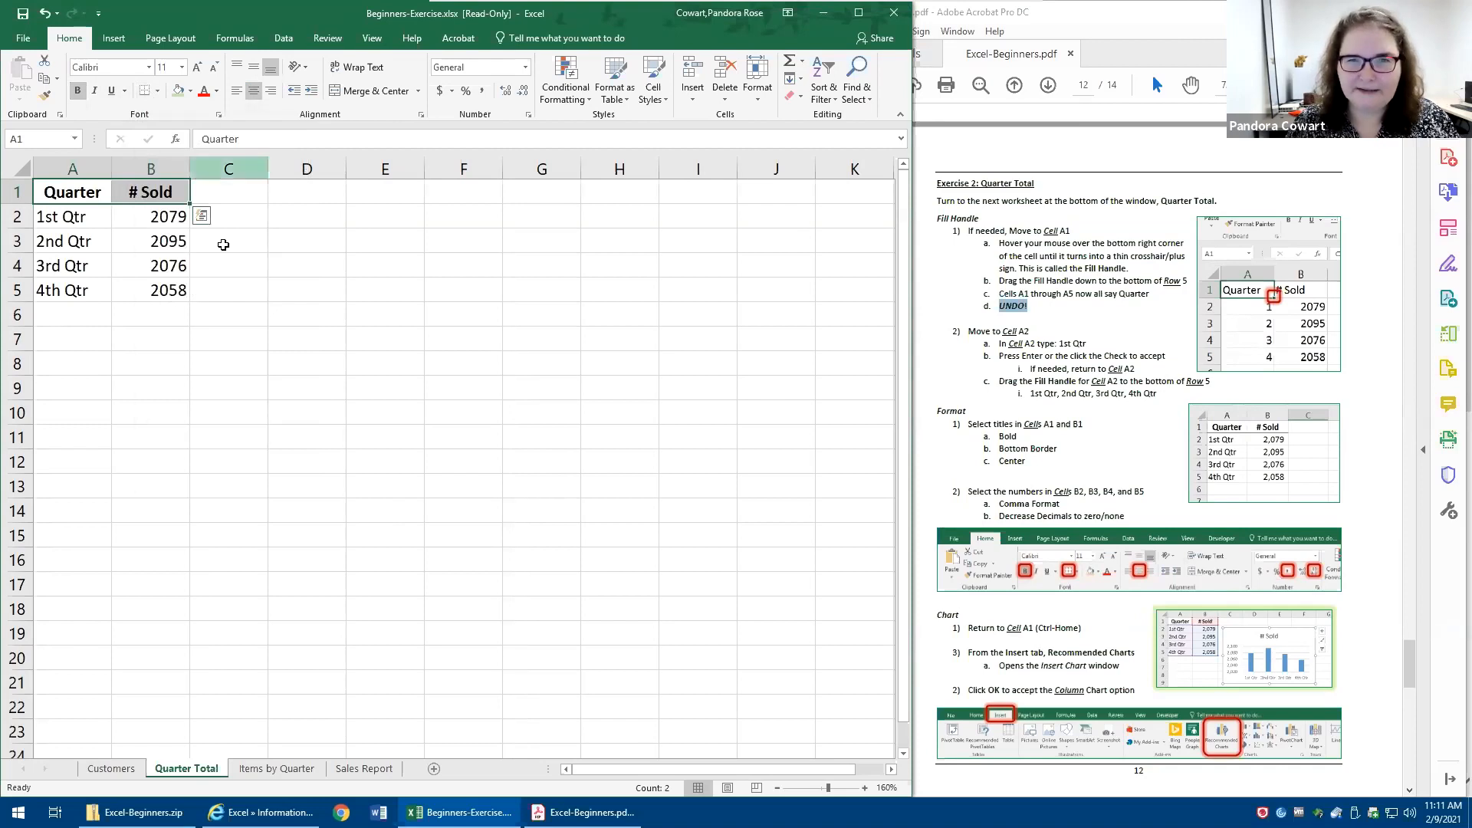
pyautogui.click(298, 413)
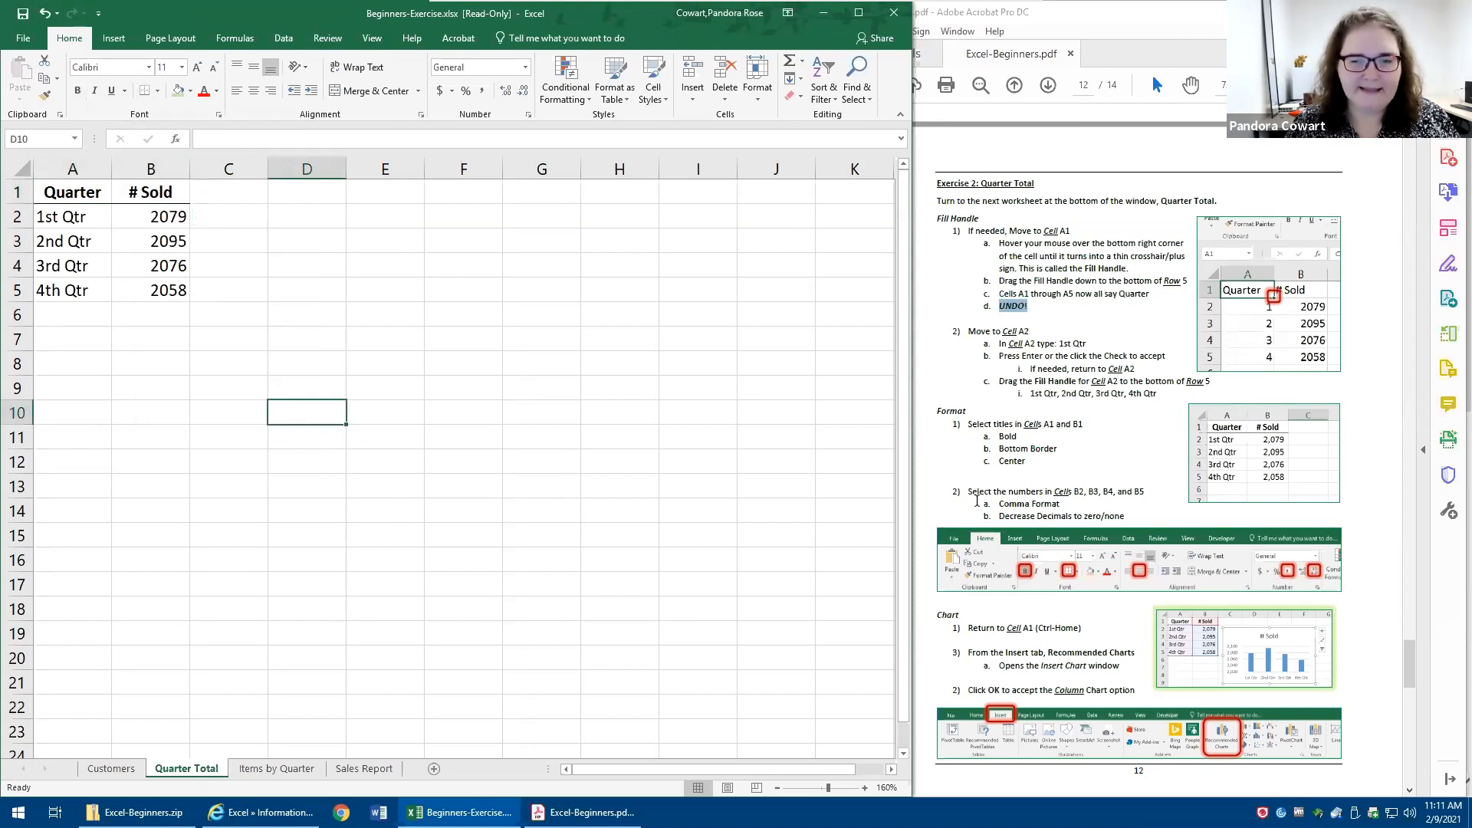
# - Format the # Sold numbers in B2:B5 with Comma Style and no decimal places
pyautogui.moveTo(967, 491); pyautogui.dragTo(1148, 491)
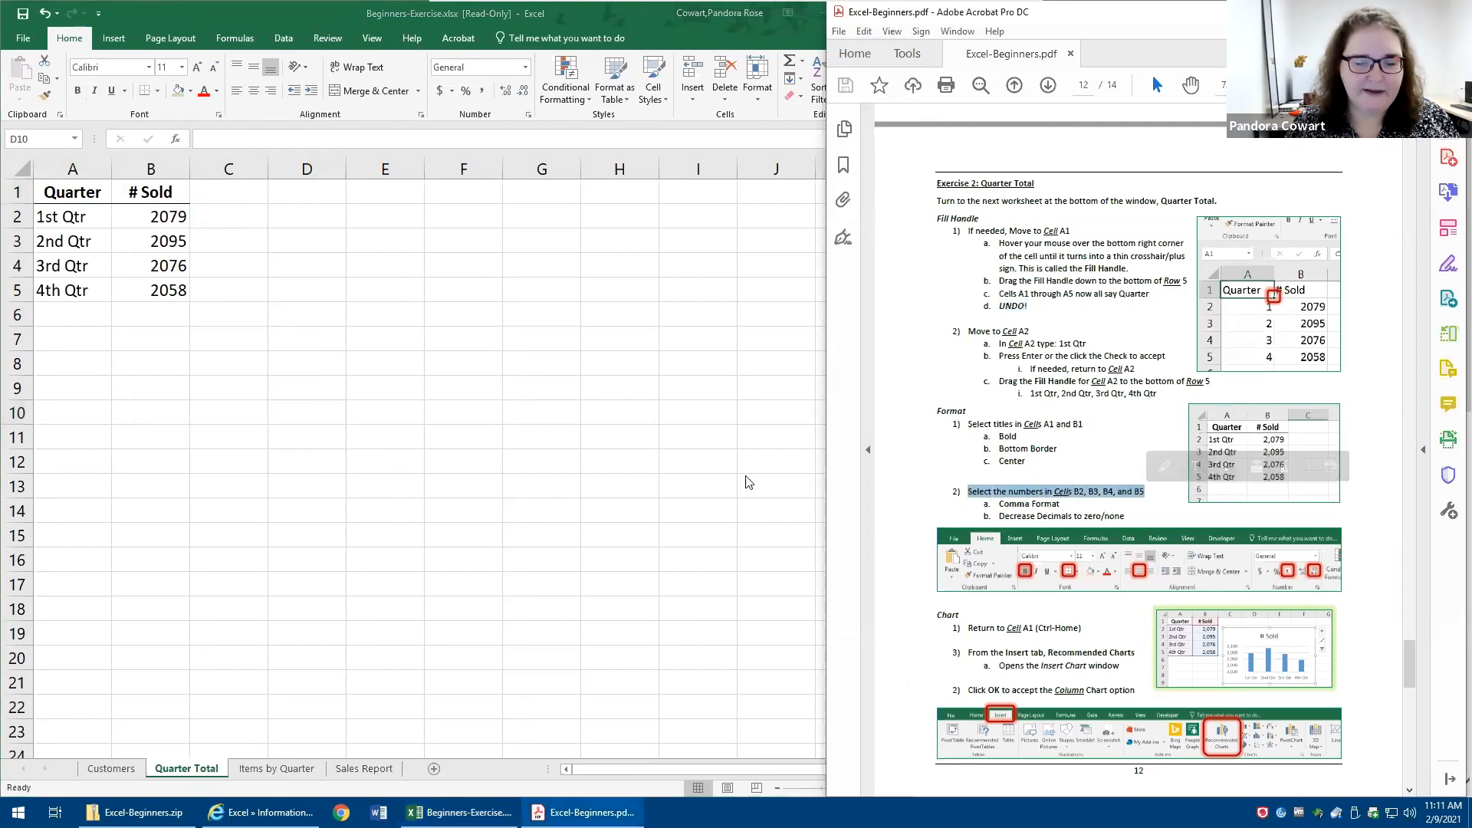
pyautogui.click(166, 222)
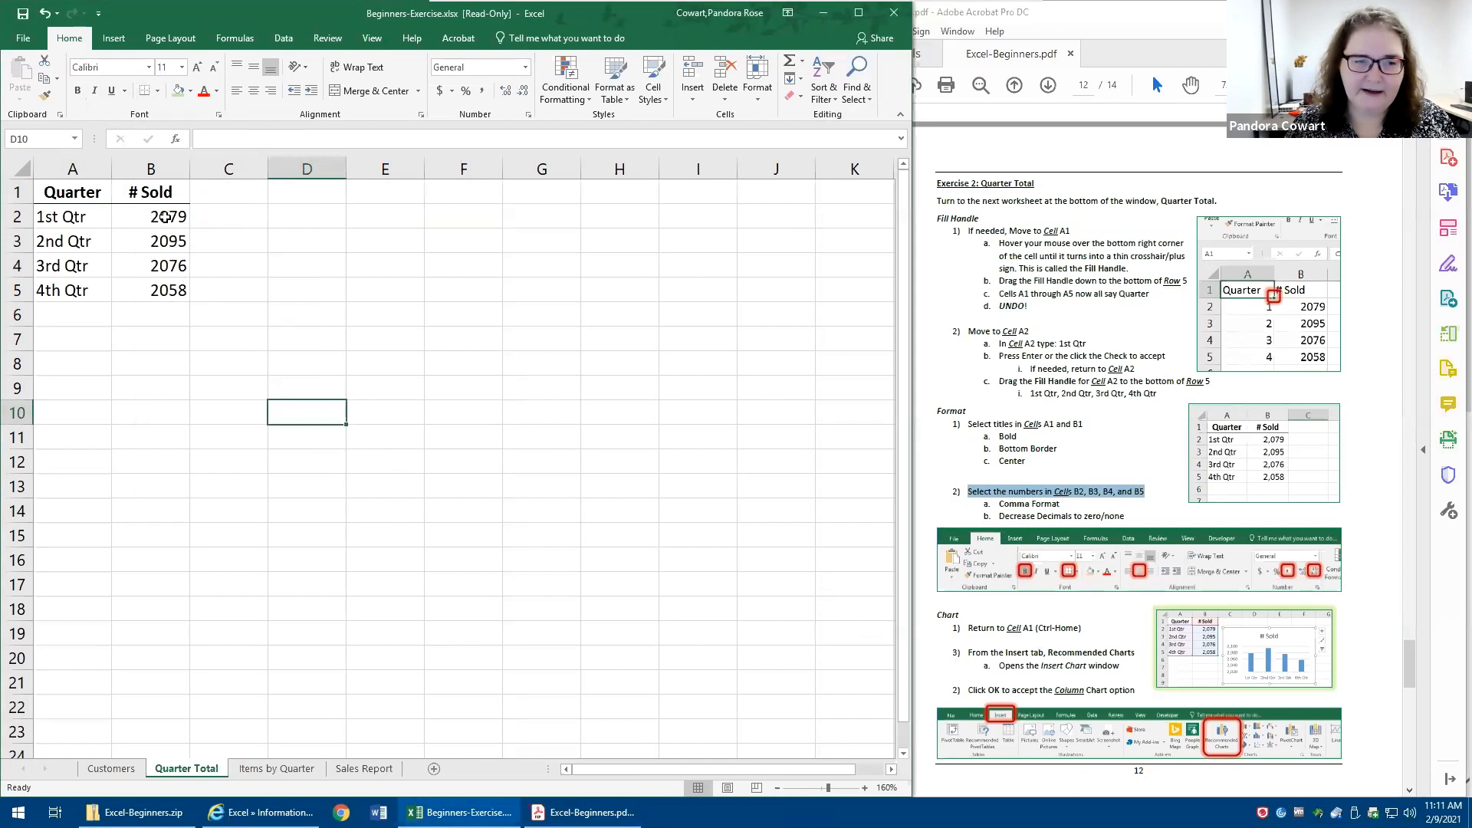
pyautogui.moveTo(161, 215); pyautogui.dragTo(164, 294)
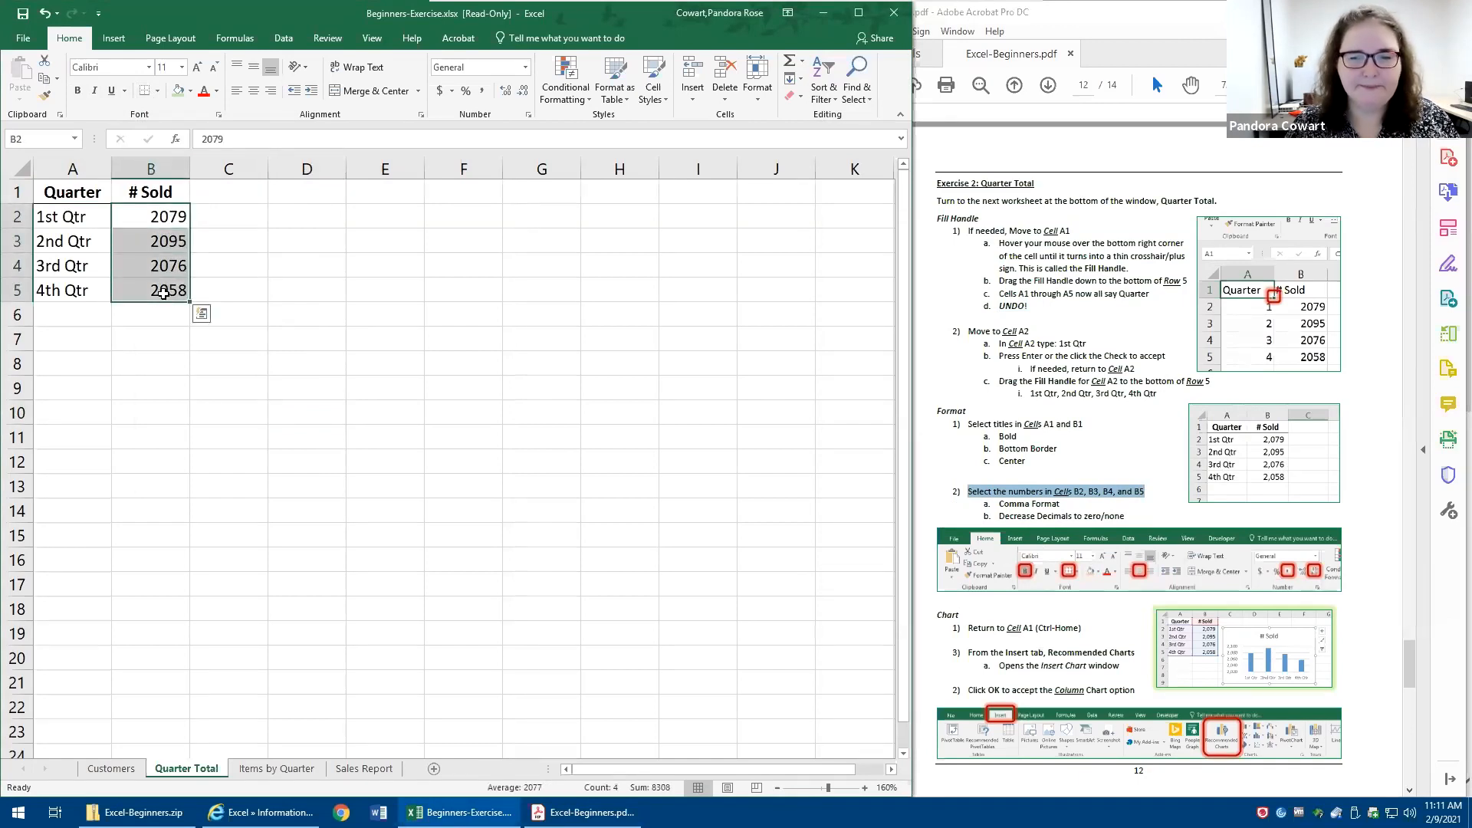
pyautogui.click(163, 294)
pyautogui.moveTo(149, 217); pyautogui.dragTo(151, 296)
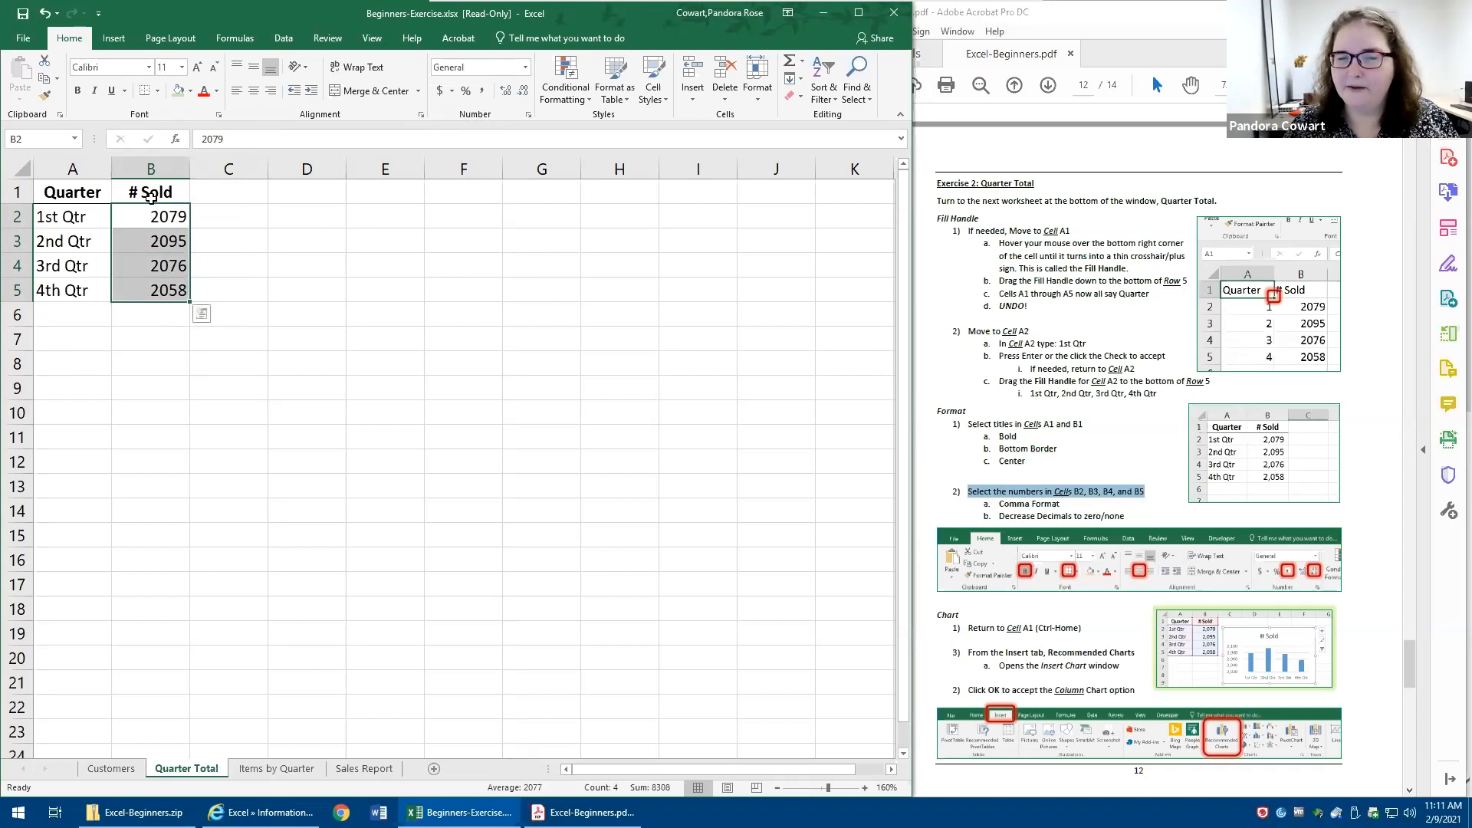
pyautogui.click(481, 92)
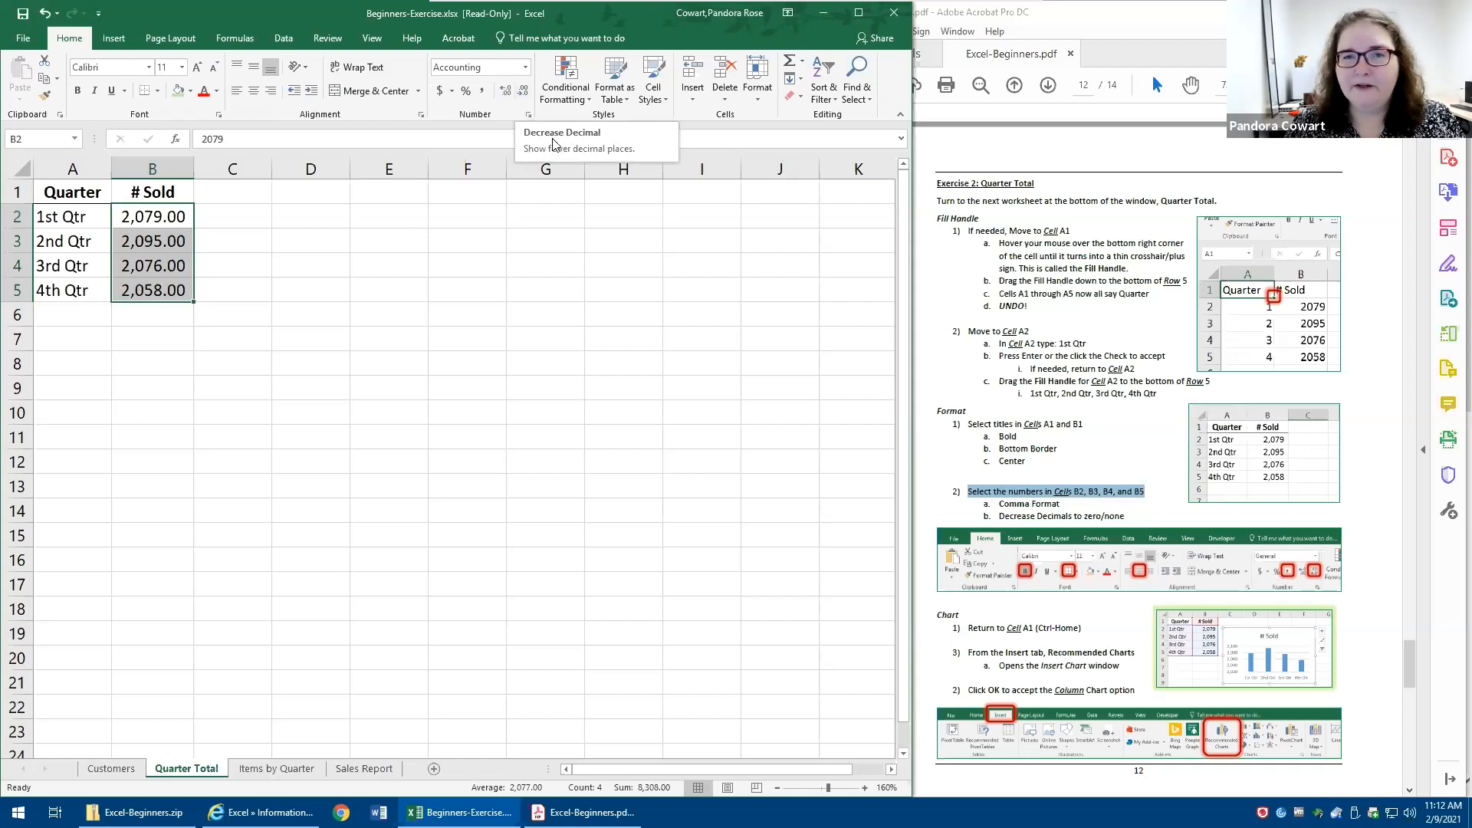
pyautogui.click(522, 94)
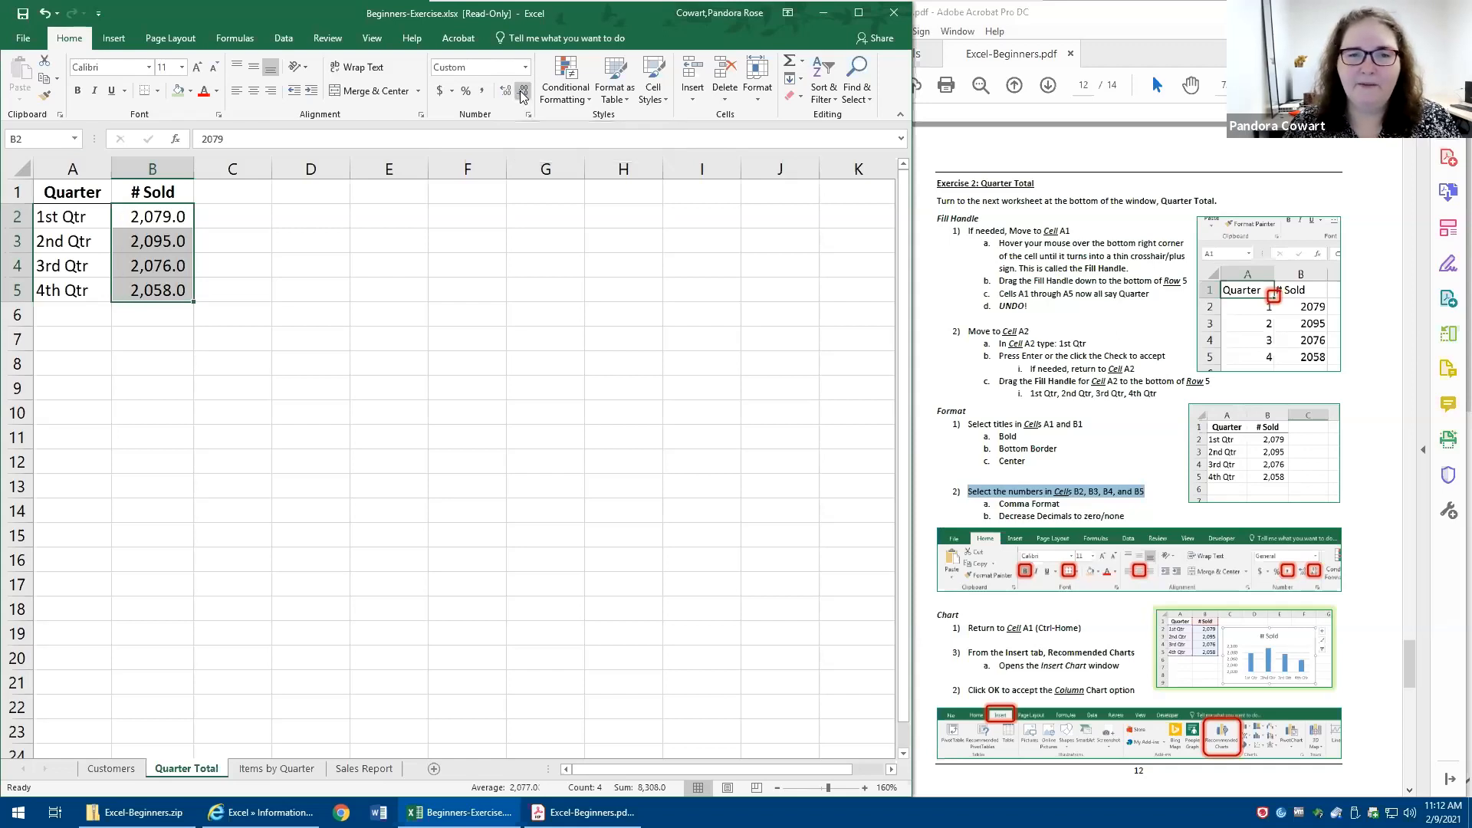
pyautogui.click(522, 93)
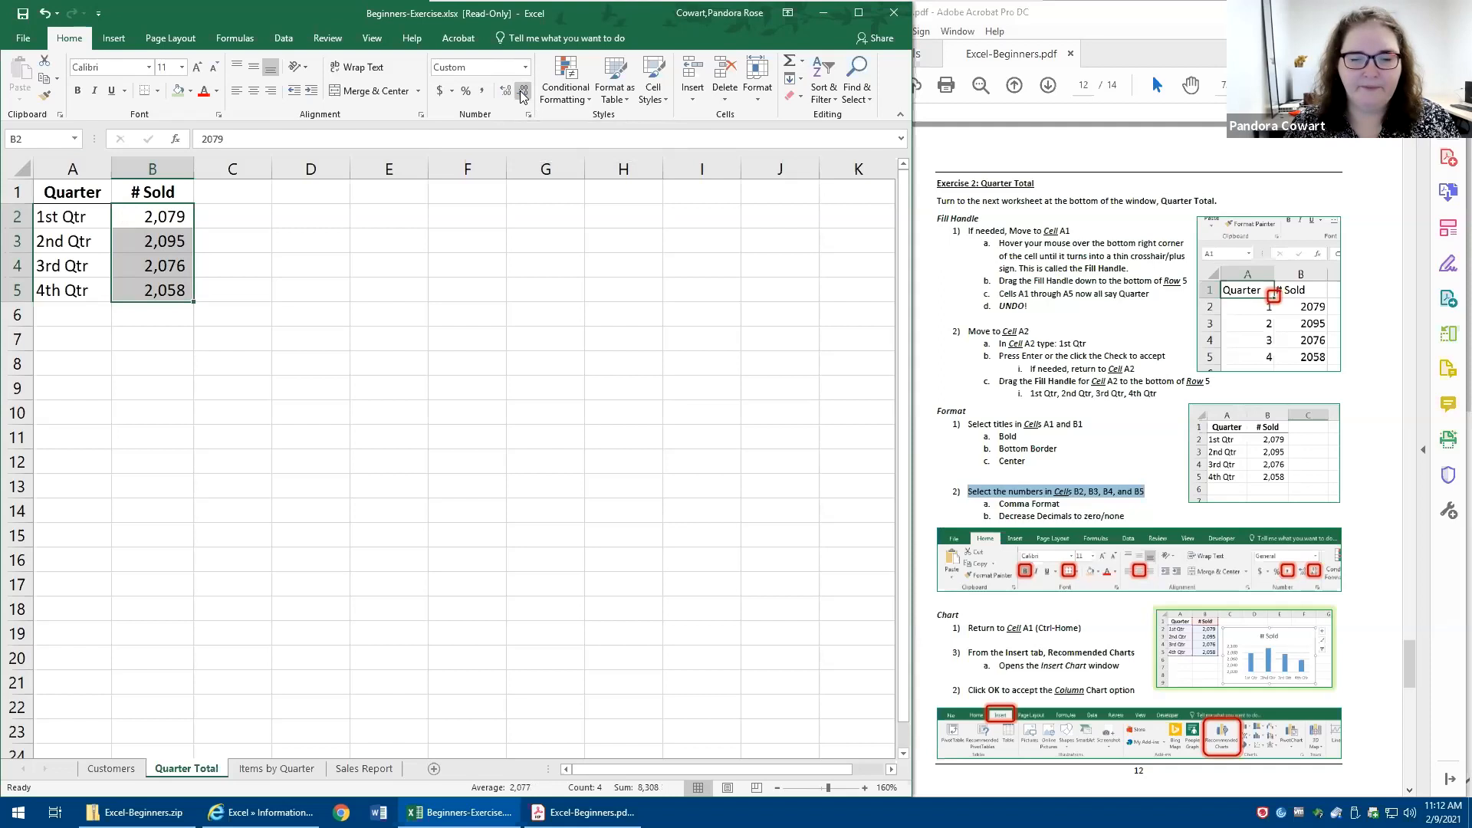
# - Return to cell A1 of the quarter table, briefly selecting the numbers in B2:B5 on the way
pyautogui.hotkey('ctrl', 'Home')
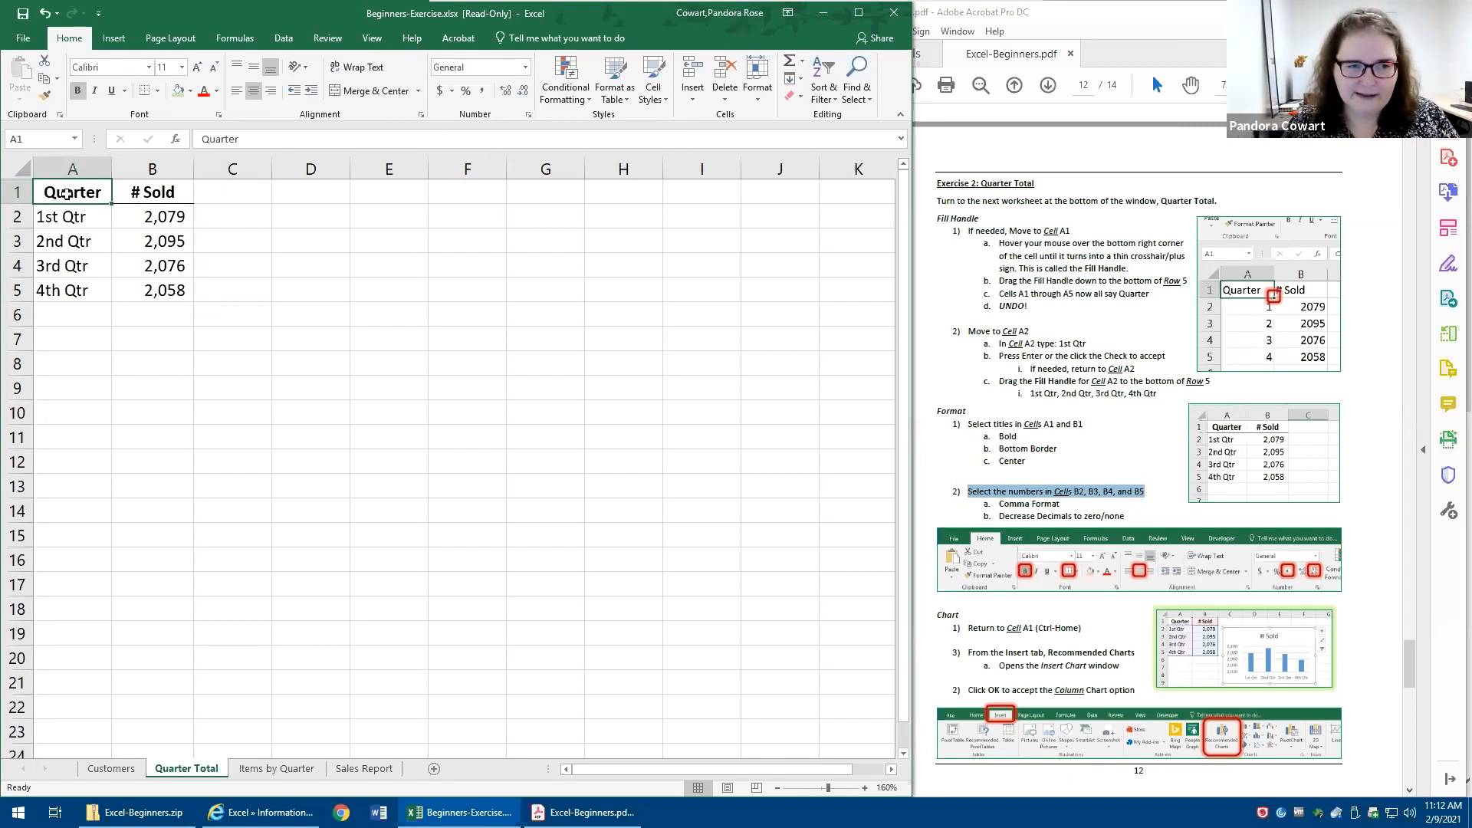
pyautogui.moveTo(123, 218); pyautogui.dragTo(122, 289)
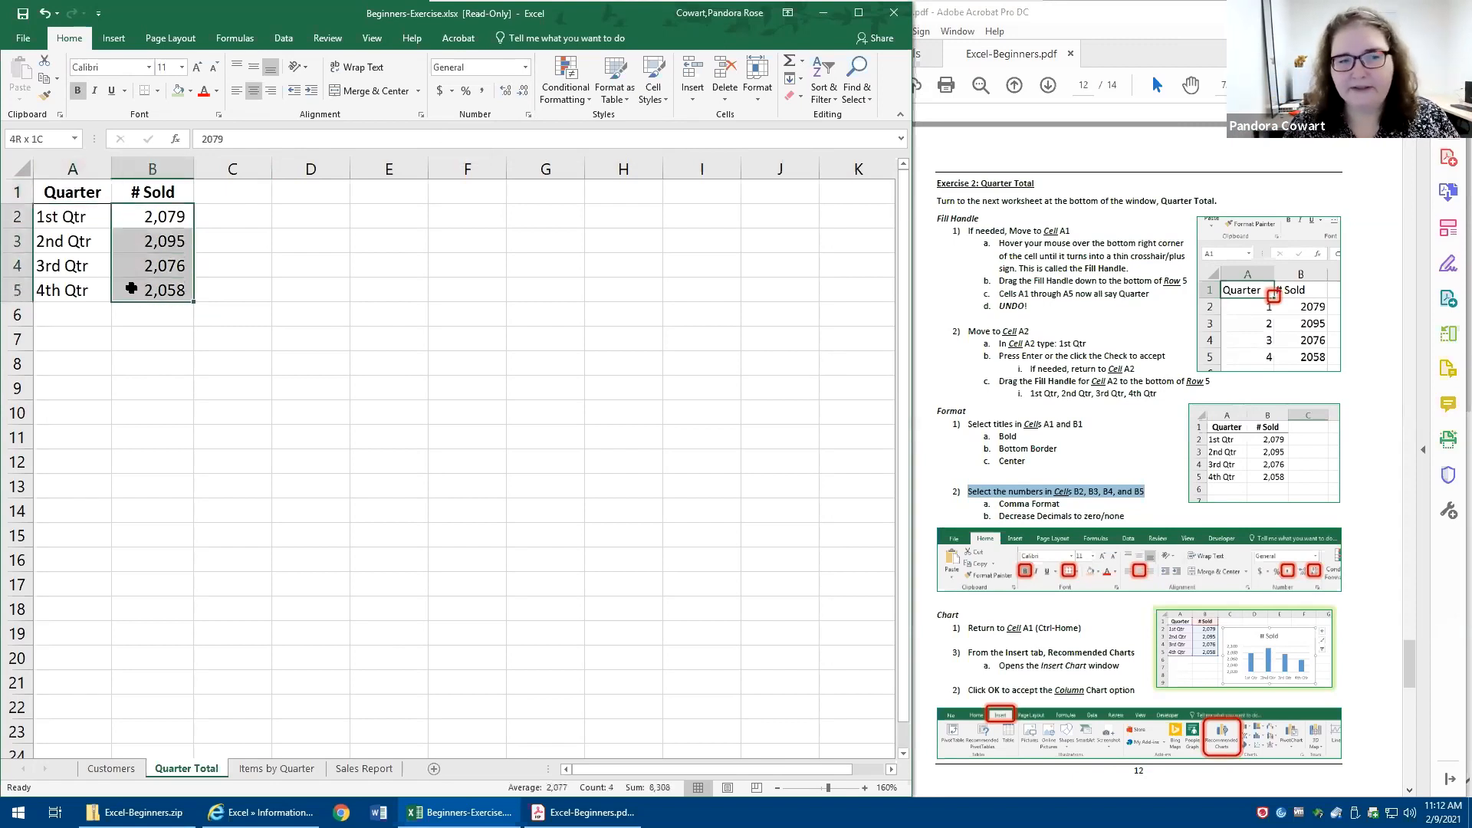
pyautogui.click(54, 193)
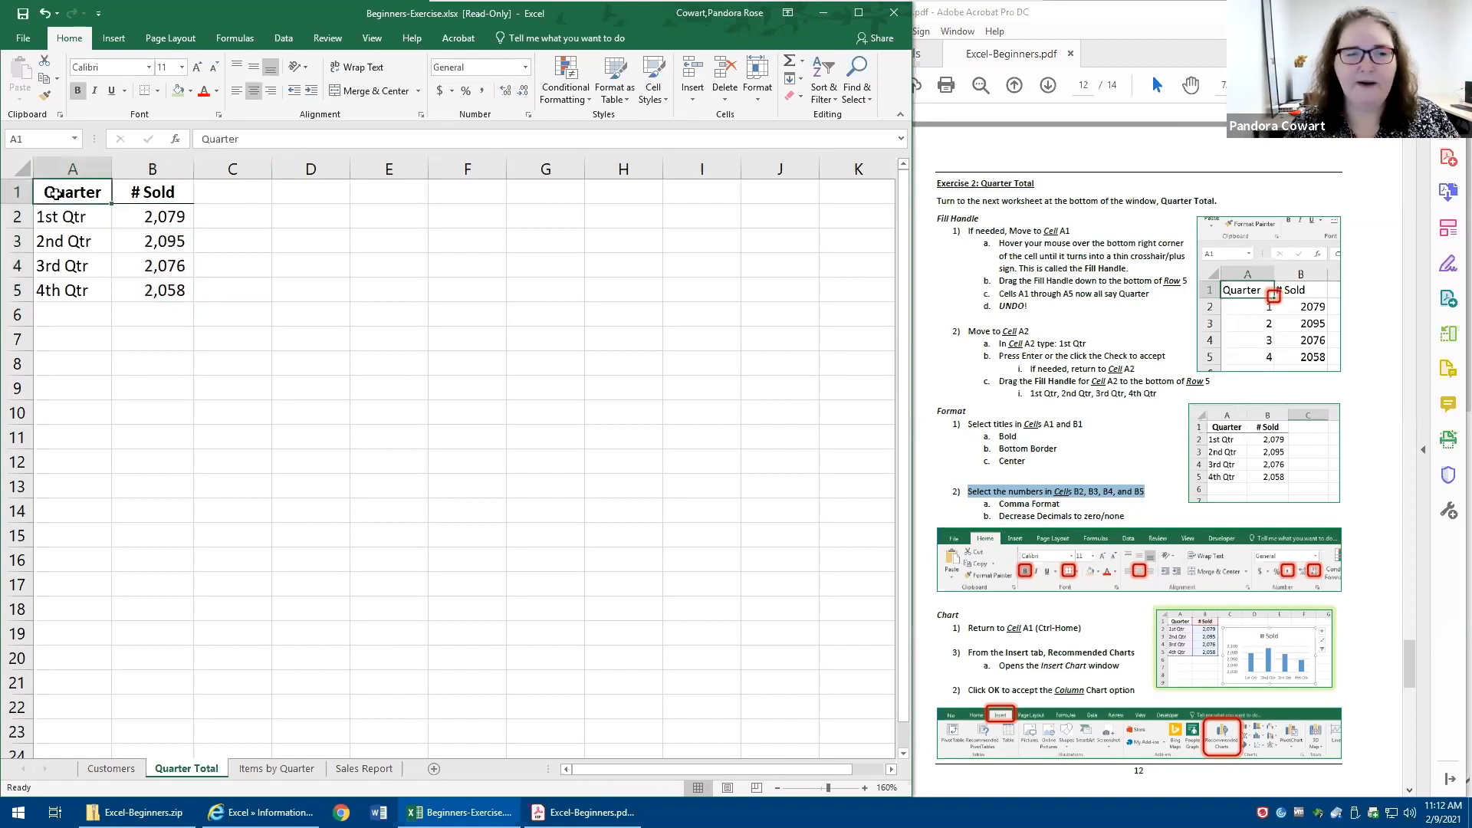
# - Compare the recommended chart types, insert the Clustered Column chart of the quarterly # Sold numbers, and place it beside the table
pyautogui.click(114, 37)
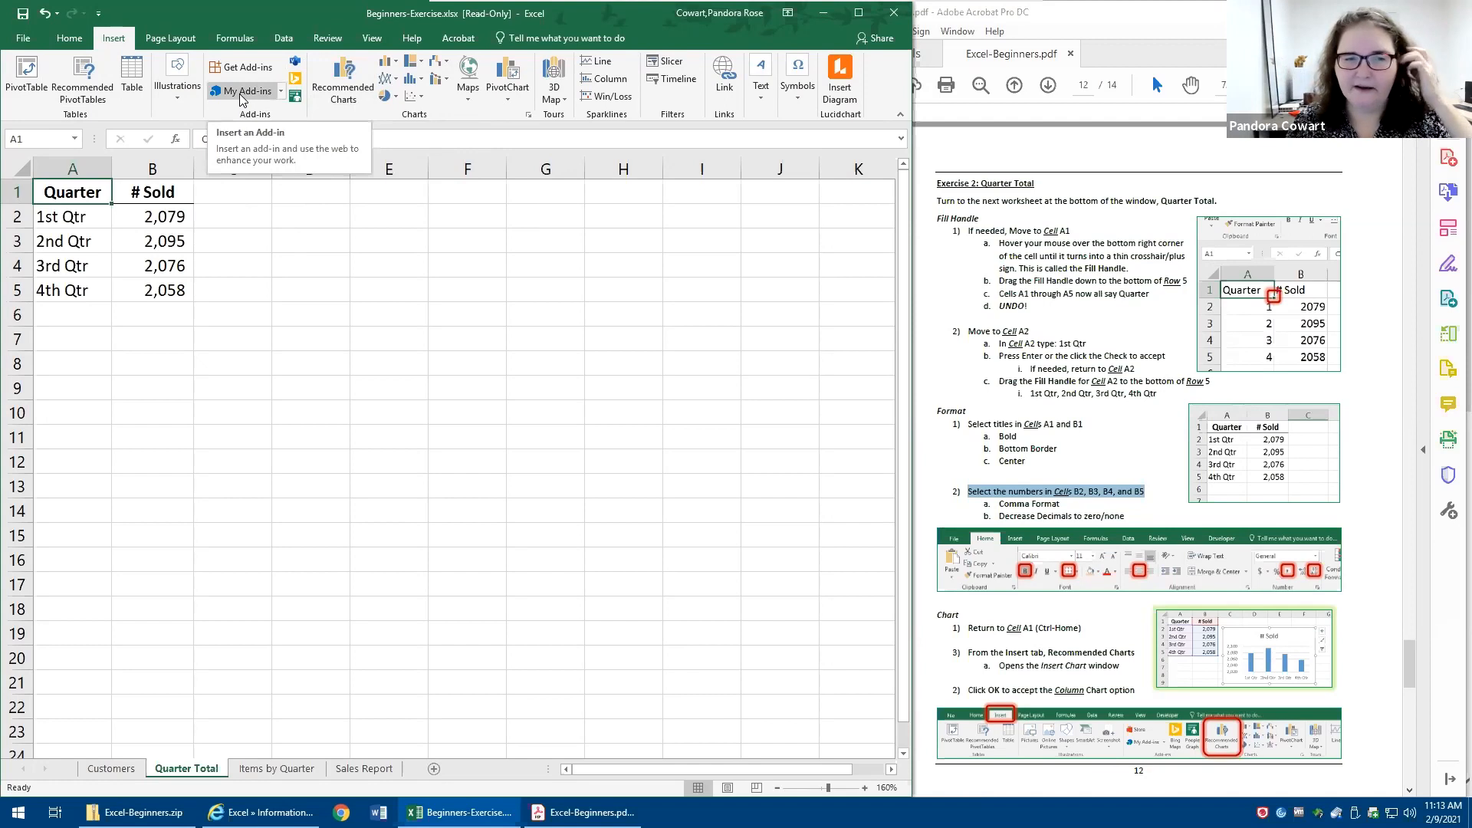
pyautogui.click(350, 93)
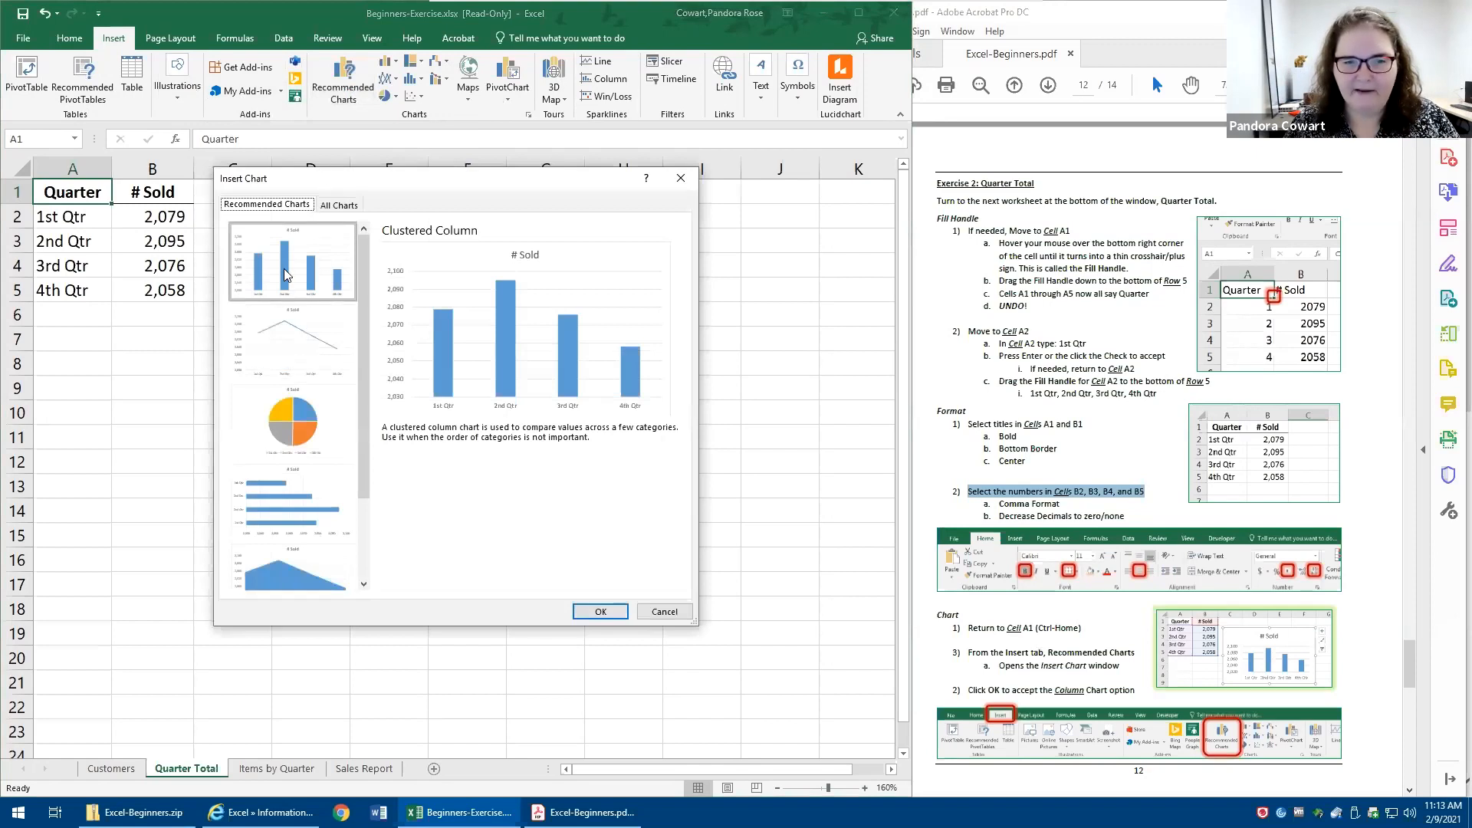
pyautogui.click(274, 333)
pyautogui.click(283, 412)
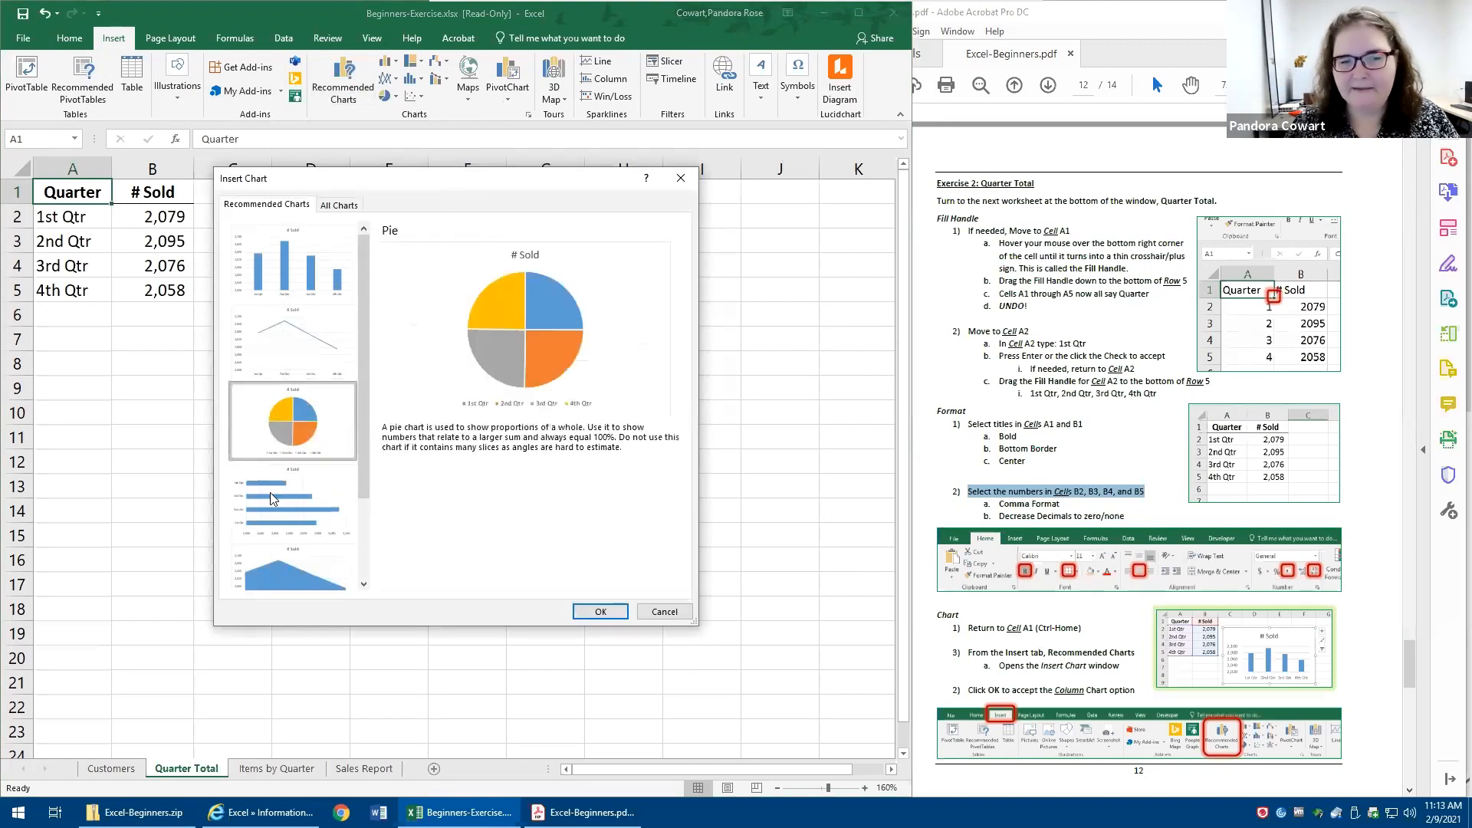
pyautogui.click(273, 506)
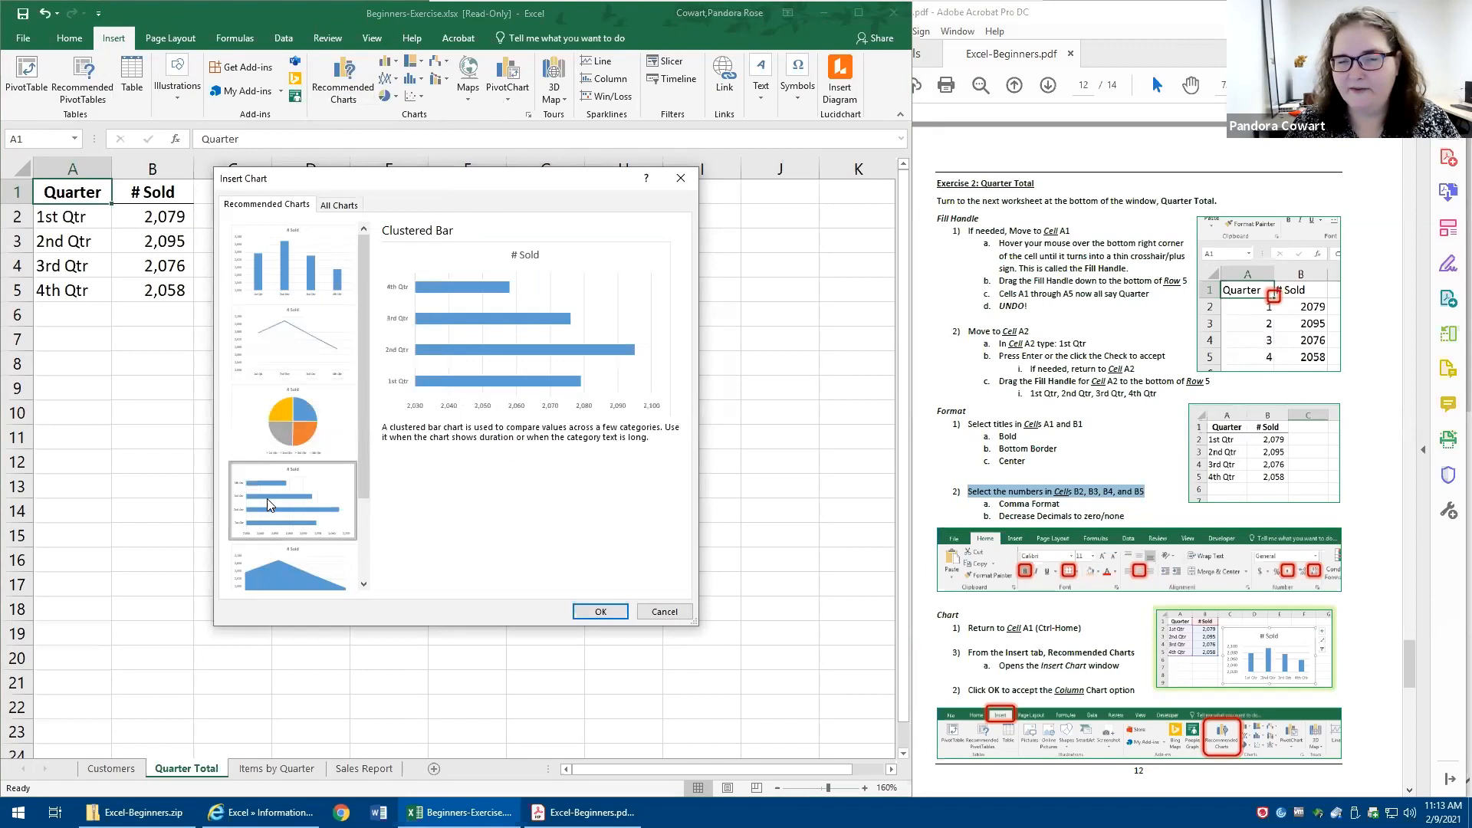
pyautogui.click(295, 263)
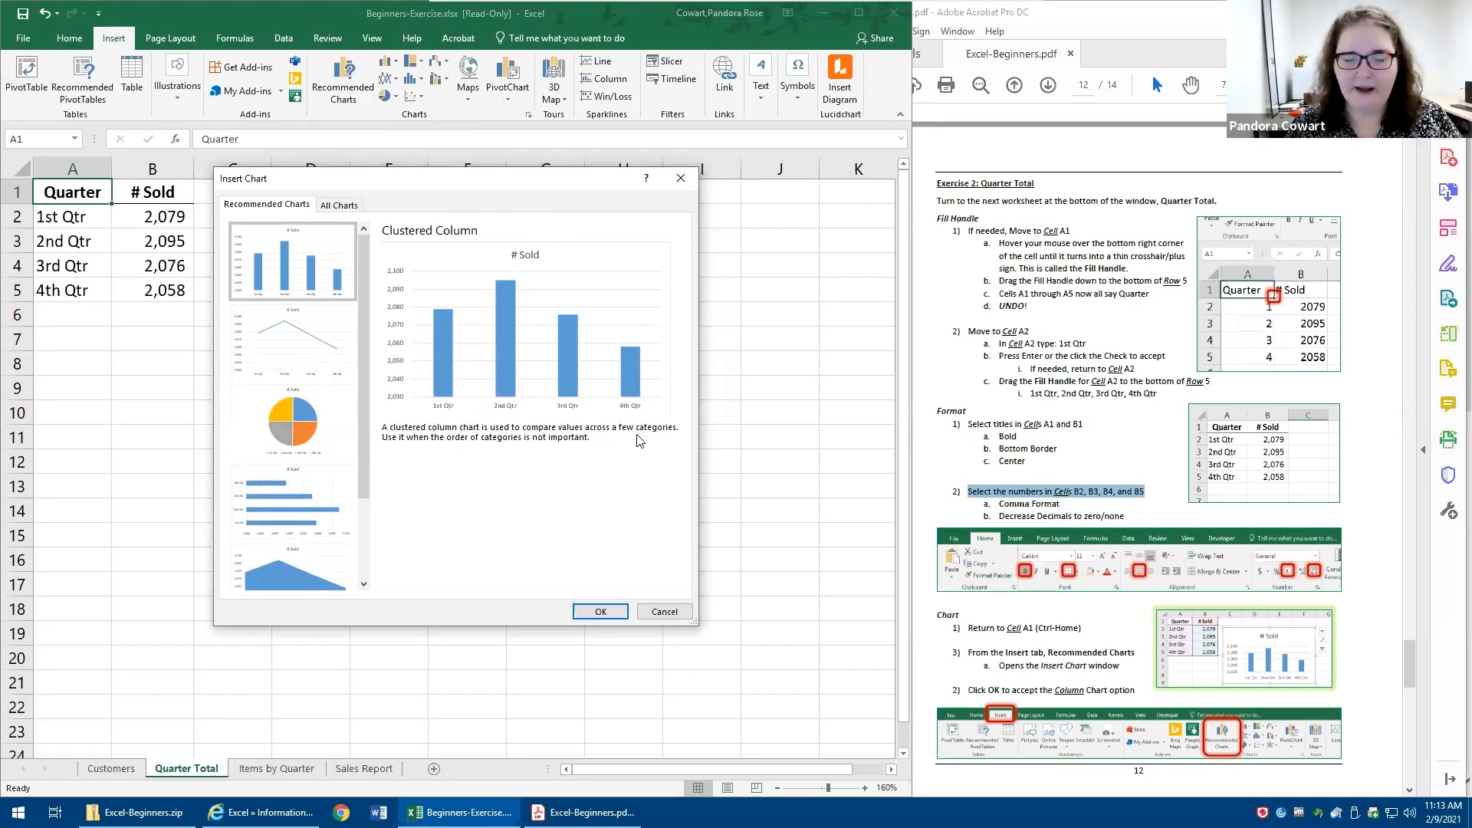
pyautogui.click(596, 613)
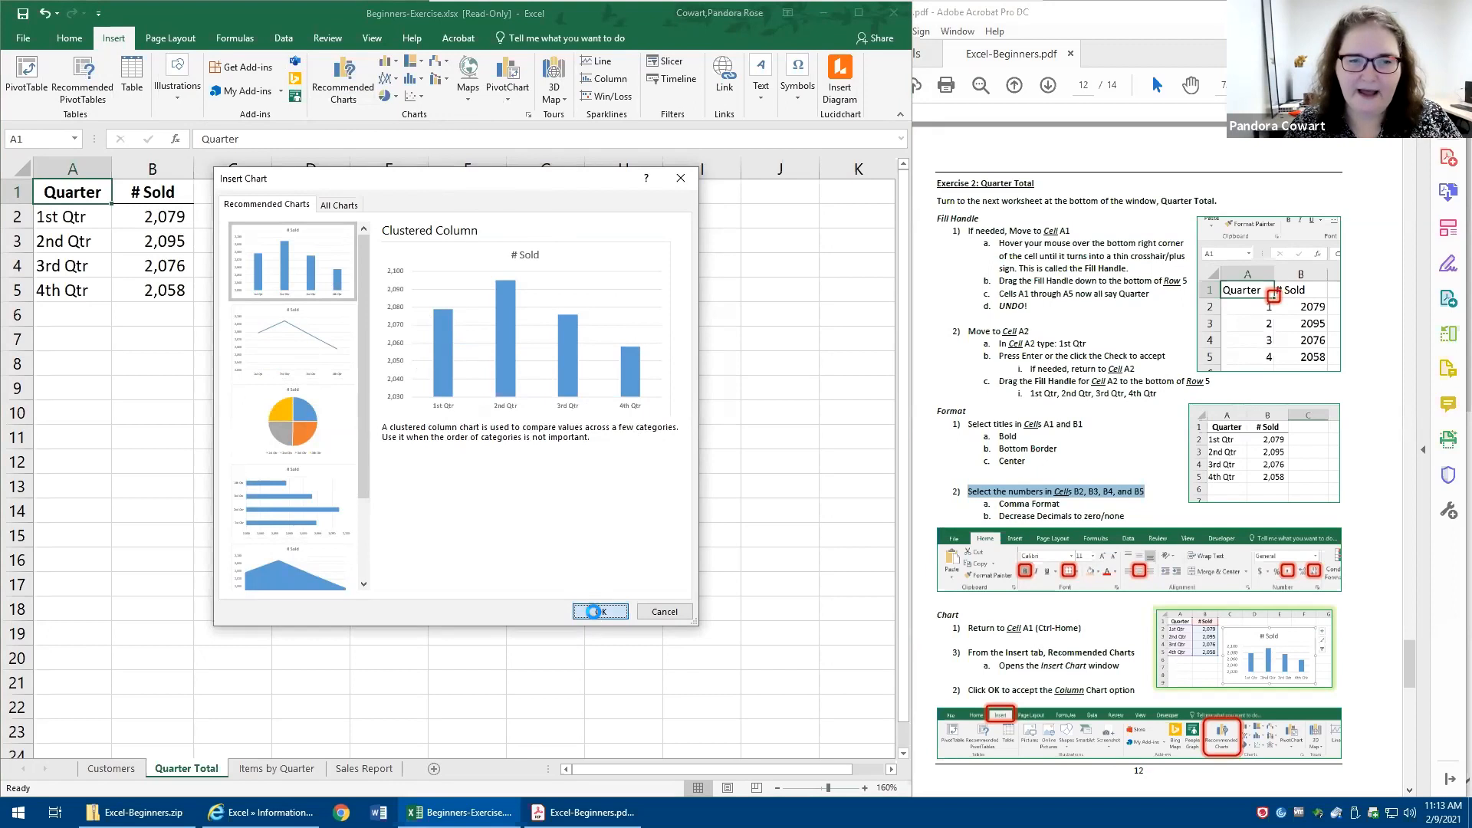
pyautogui.moveTo(604, 311); pyautogui.dragTo(673, 235)
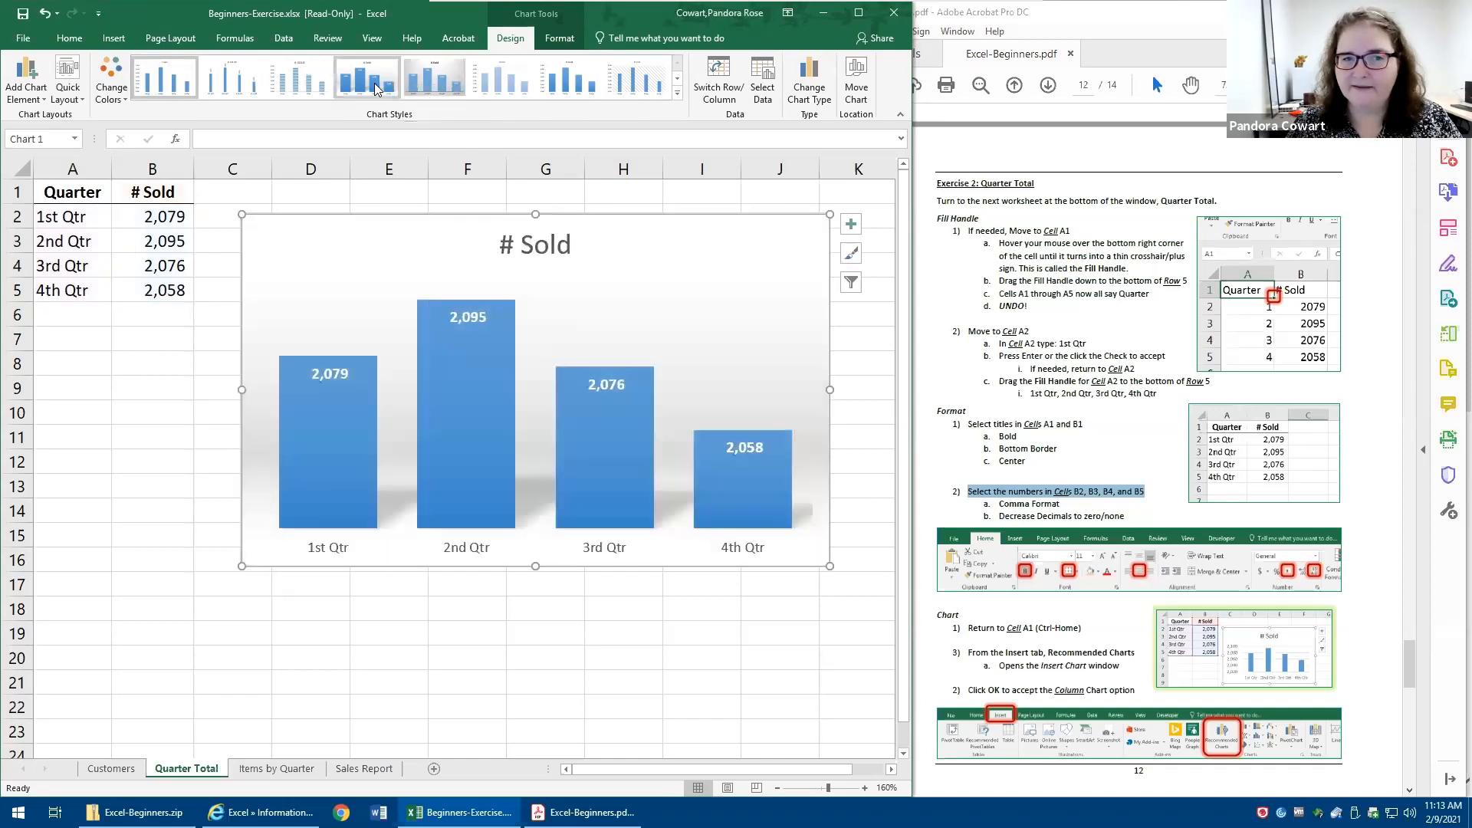
pyautogui.click(301, 76)
# - Add two decimal places to the # Sold numbers in B2:B5, and remove both decimals again
pyautogui.click(138, 271)
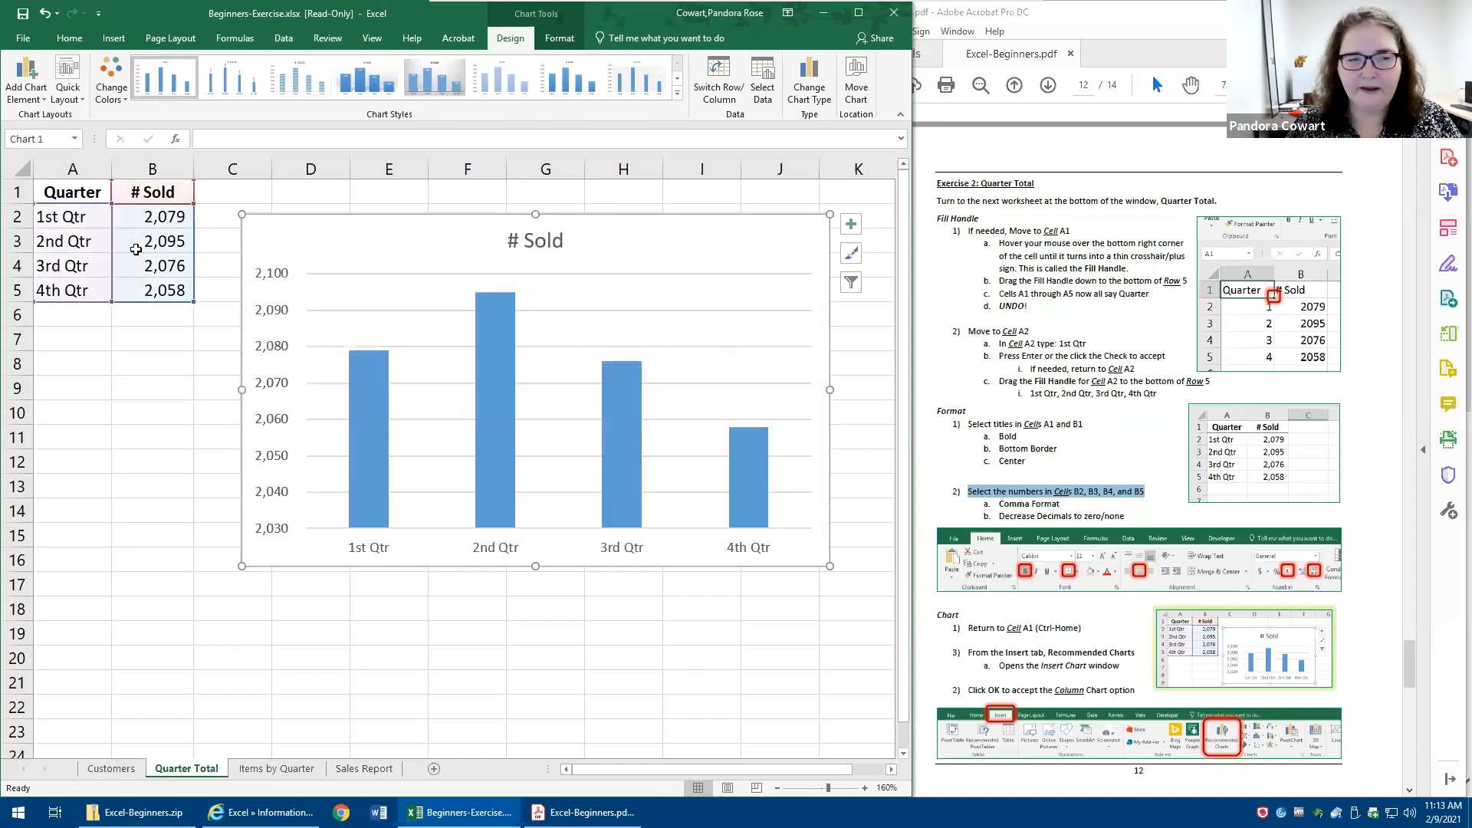
pyautogui.moveTo(142, 217); pyautogui.dragTo(146, 290)
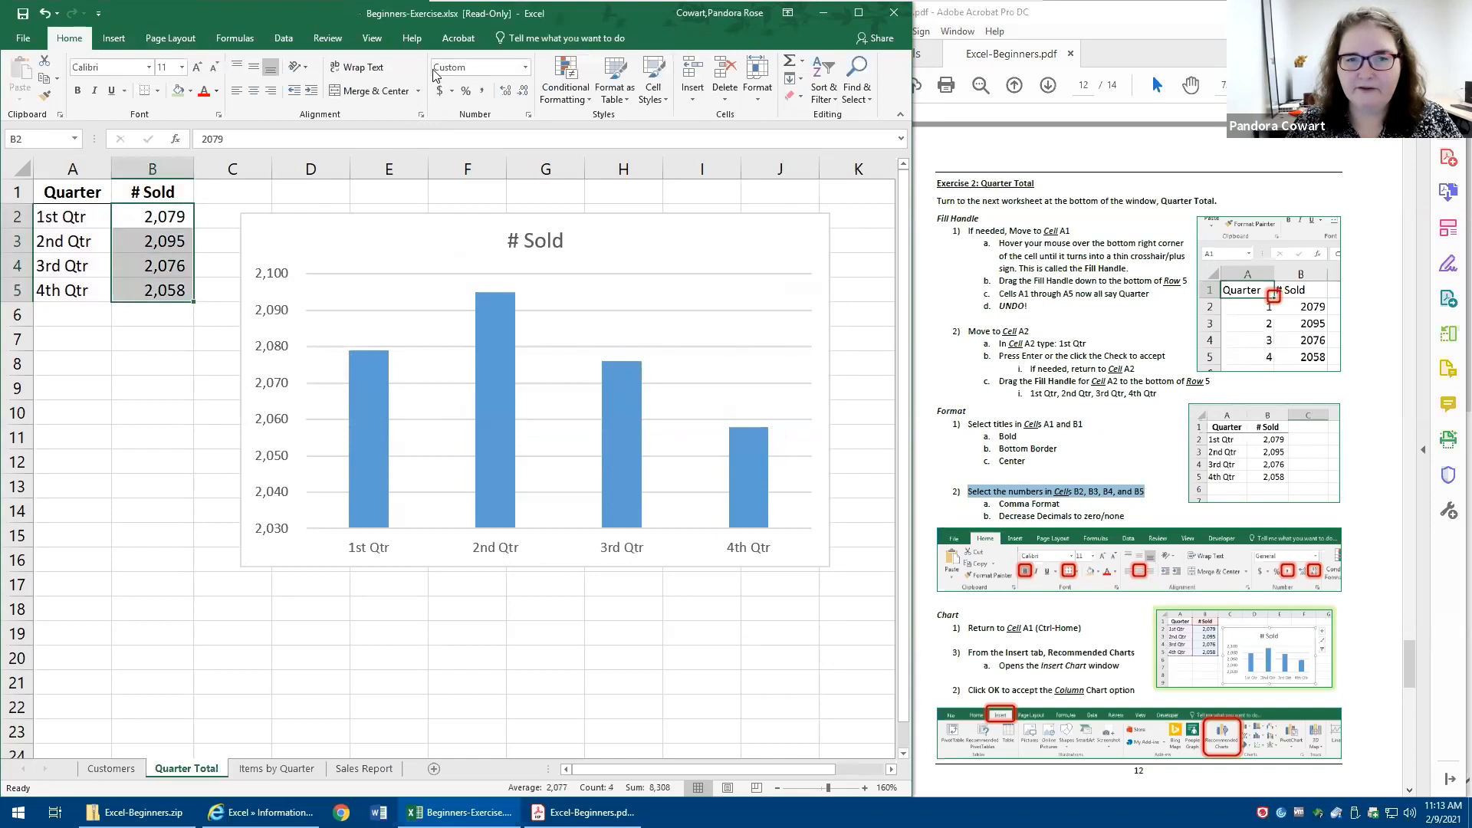
pyautogui.click(506, 92)
pyautogui.click(506, 92)
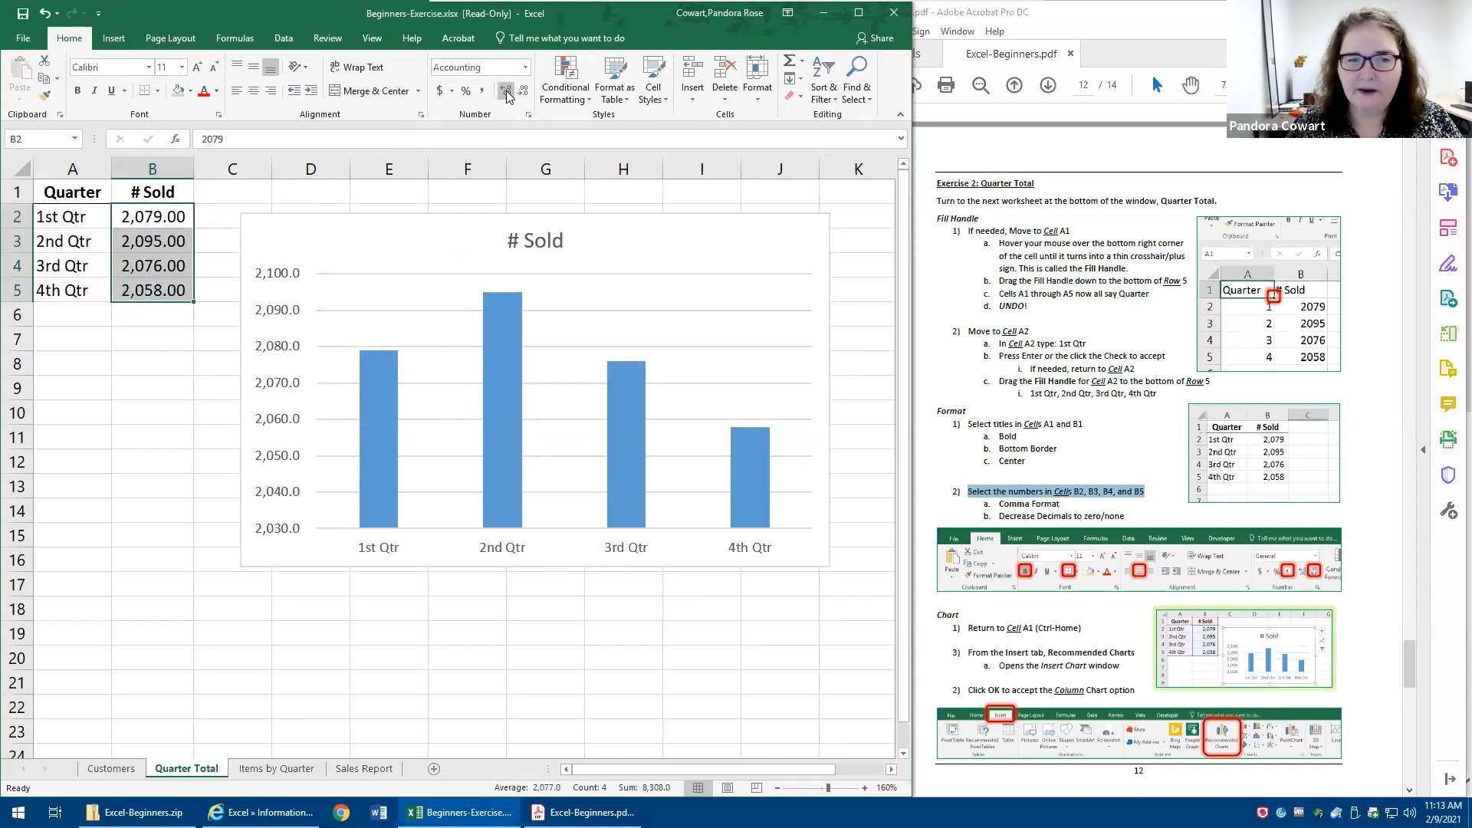
pyautogui.click(523, 92)
pyautogui.click(523, 92)
# - Fill the value in B2 down to B5, undo the fill, and deselect the range at A8
pyautogui.click(130, 216)
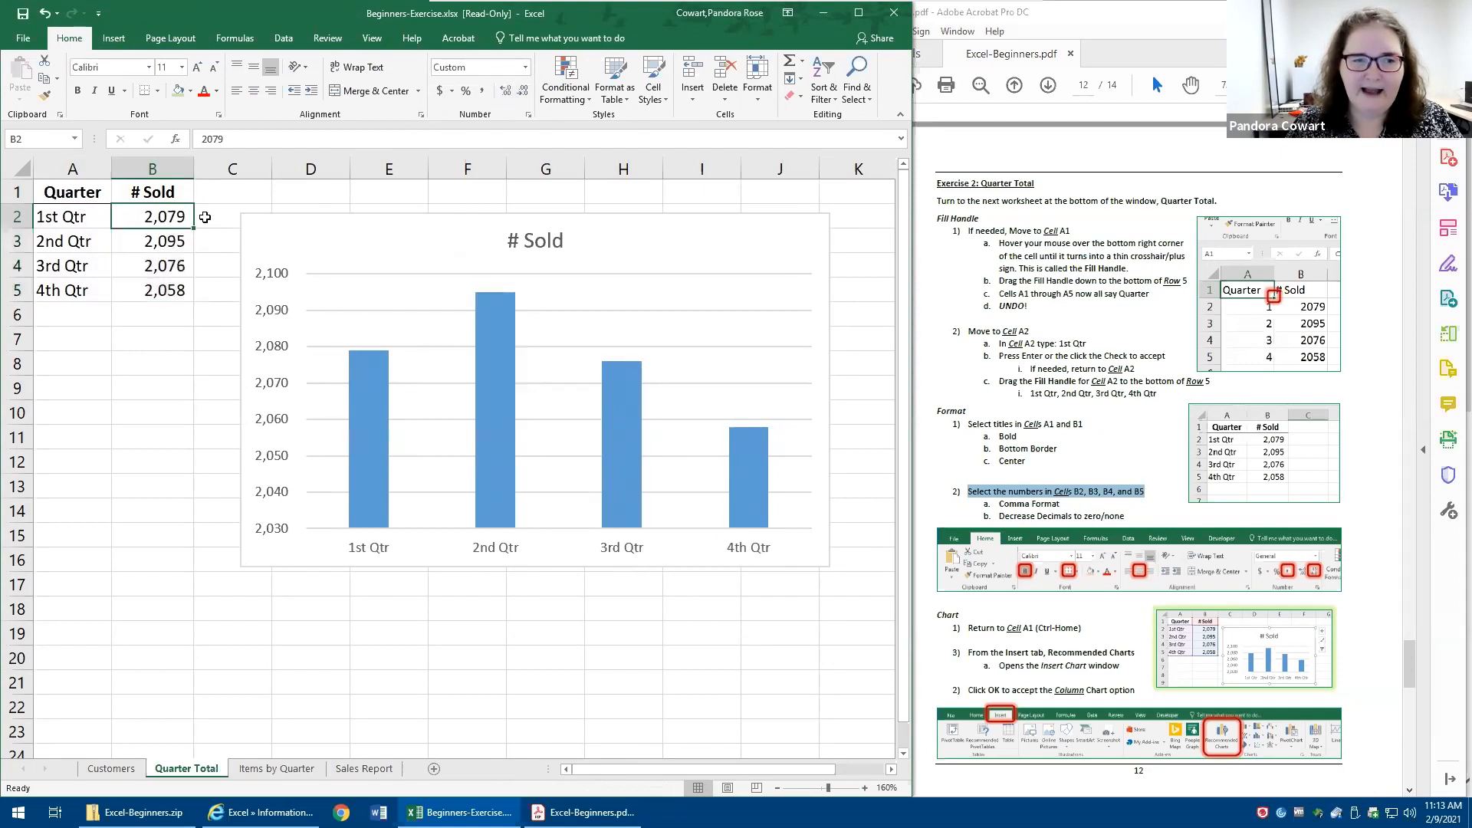
pyautogui.moveTo(196, 227); pyautogui.dragTo(189, 302)
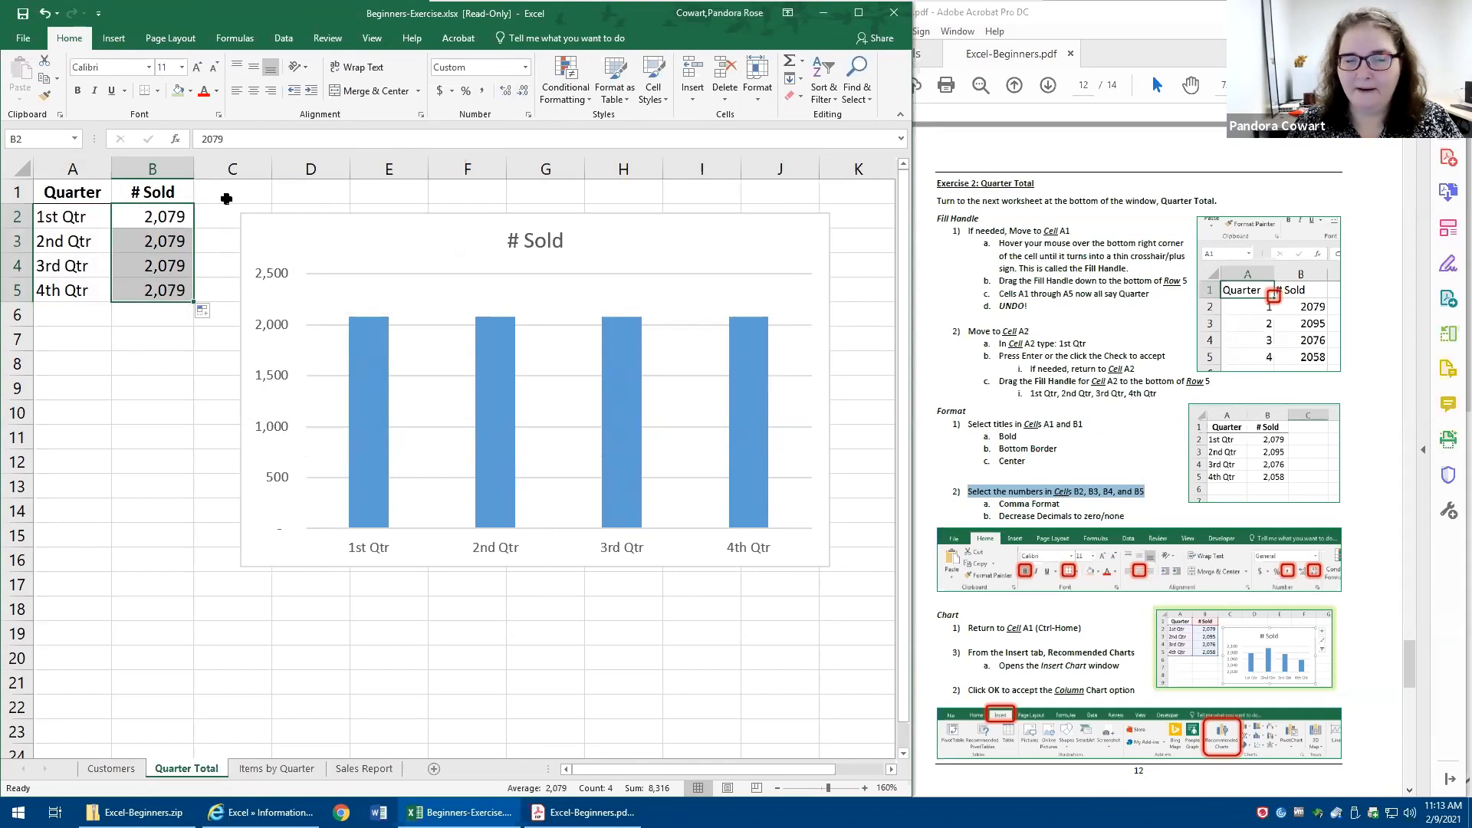
pyautogui.click(44, 13)
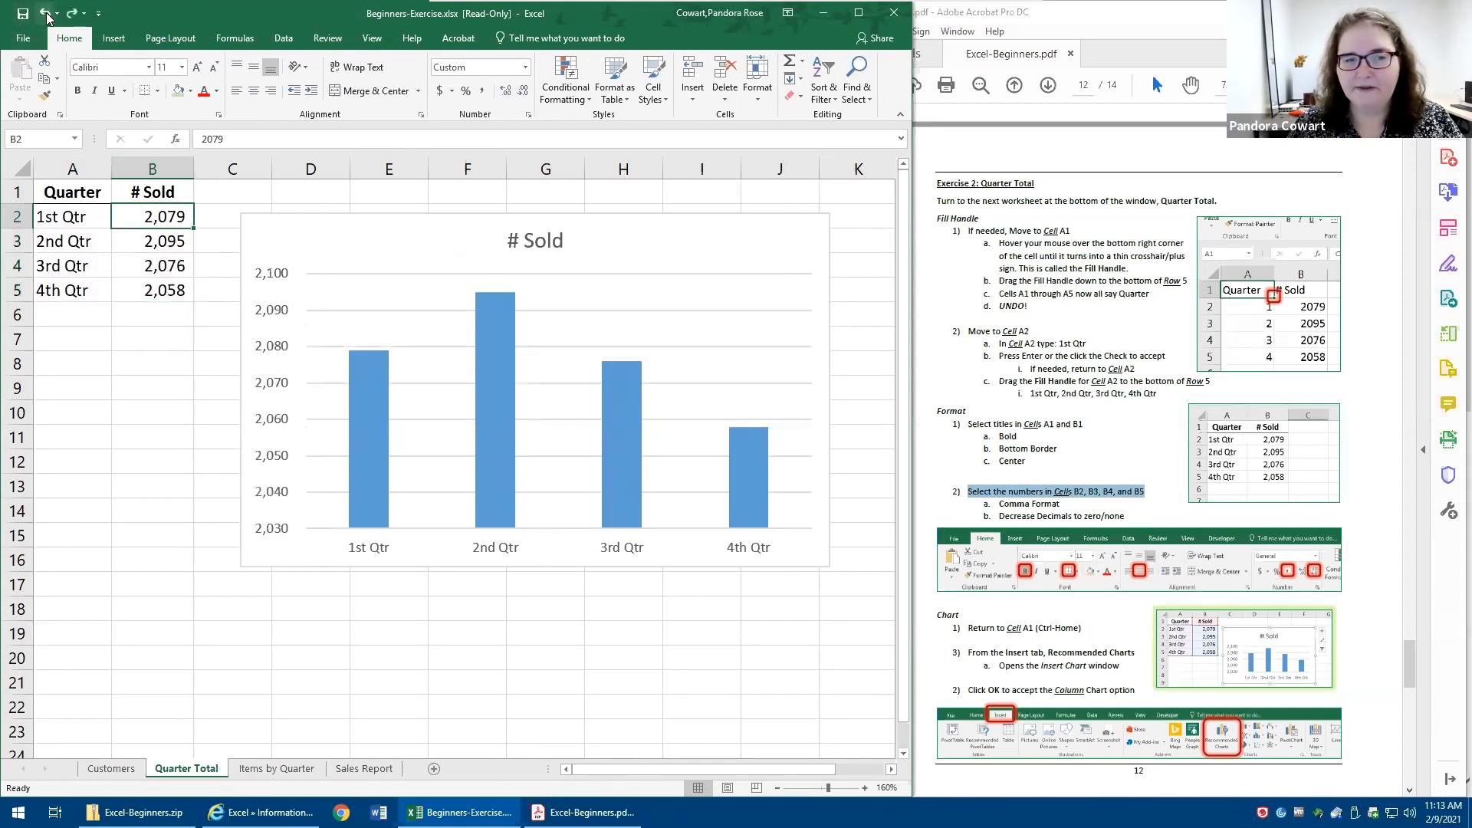
pyautogui.click(98, 366)
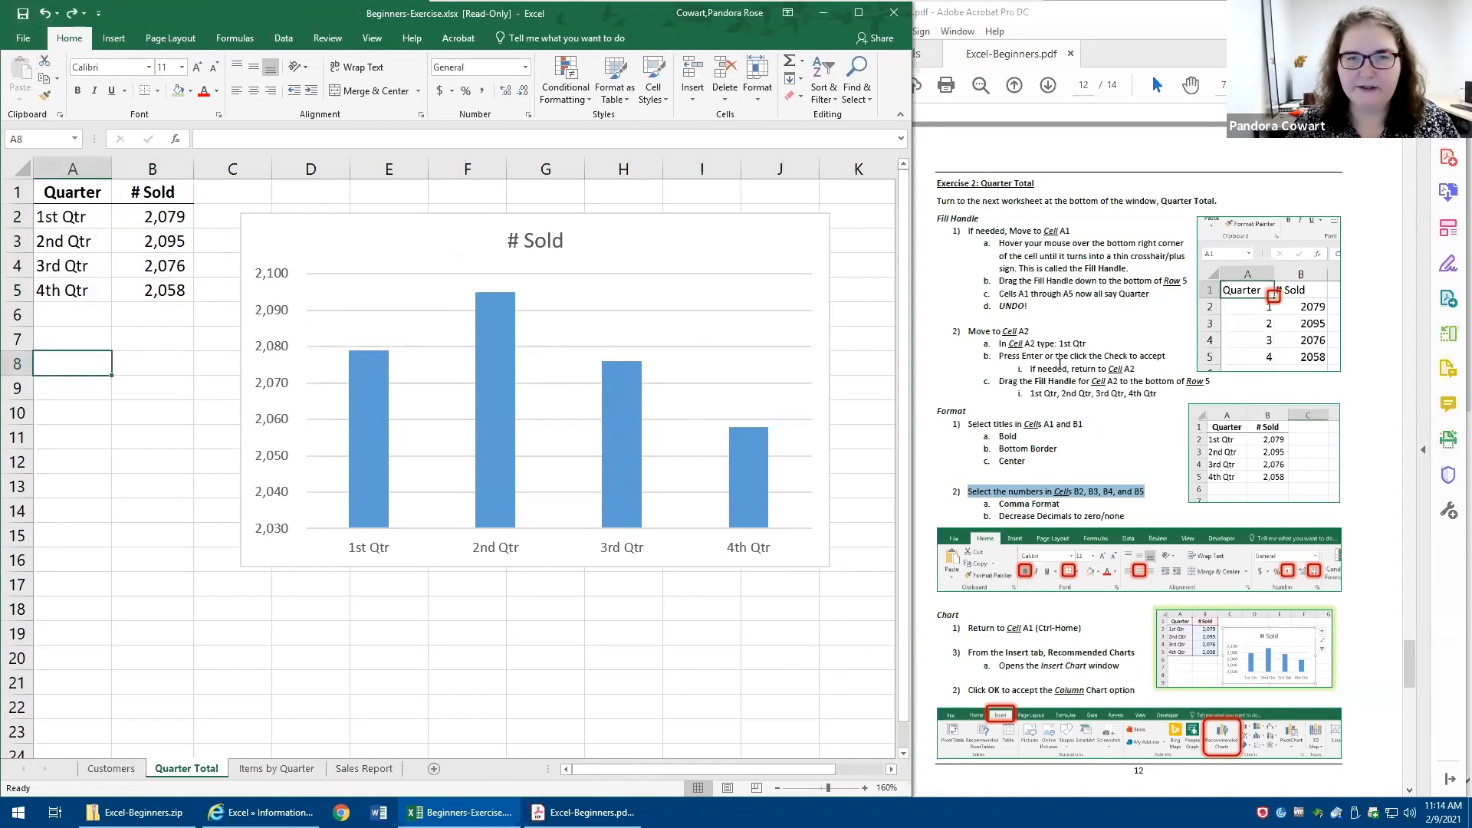
# - Switch to the Excel-Beginners PDF in Acrobat and review the Format and Chart instructions of Exercise 2
pyautogui.click(1061, 364)
pyautogui.scroll(-5, 1061, 363)
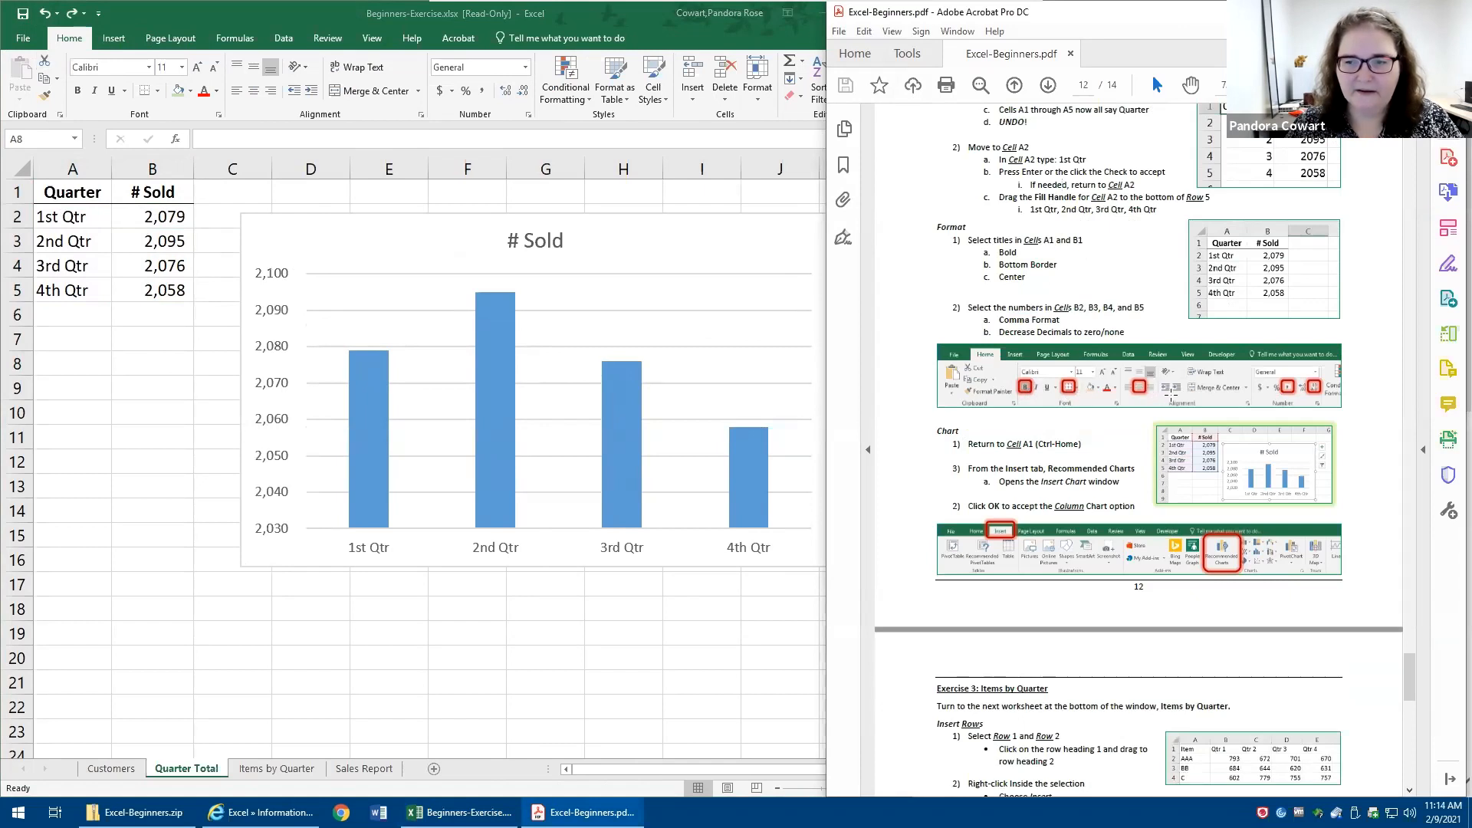
pyautogui.moveTo(1163, 400); pyautogui.dragTo(995, 368)
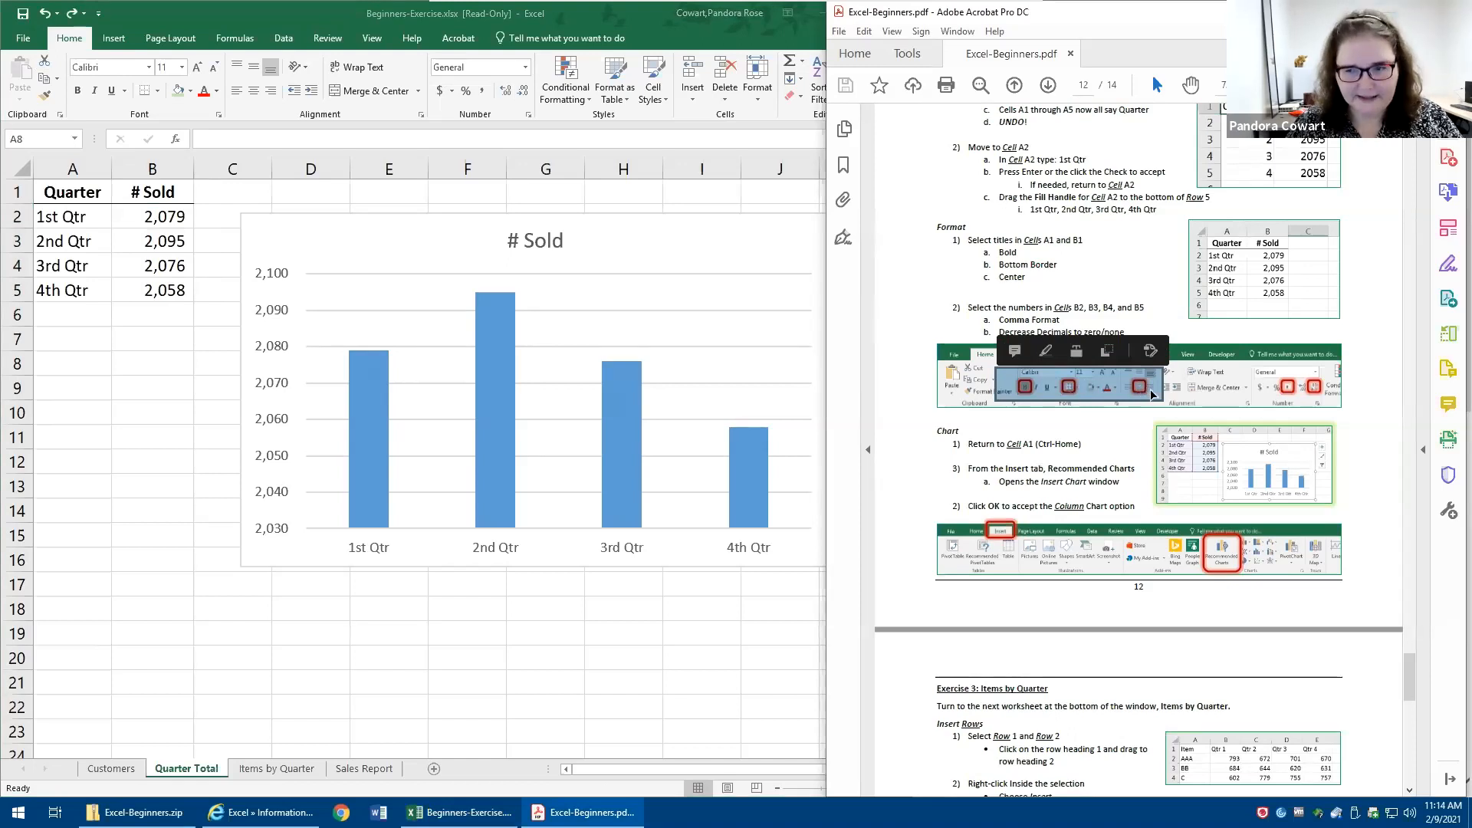
pyautogui.moveTo(1274, 369); pyautogui.dragTo(1316, 396)
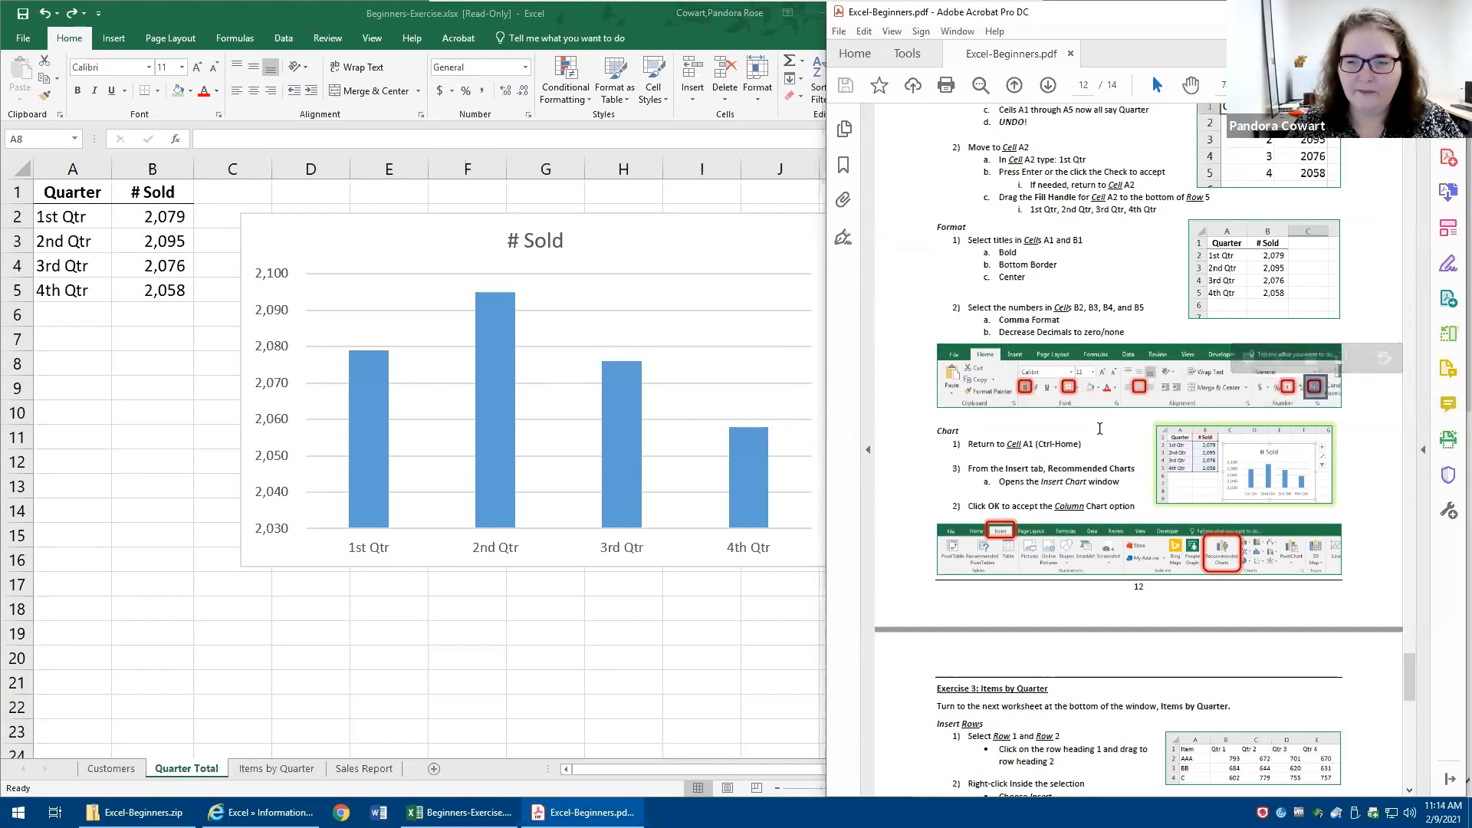
pyautogui.moveTo(966, 443); pyautogui.dragTo(1090, 444)
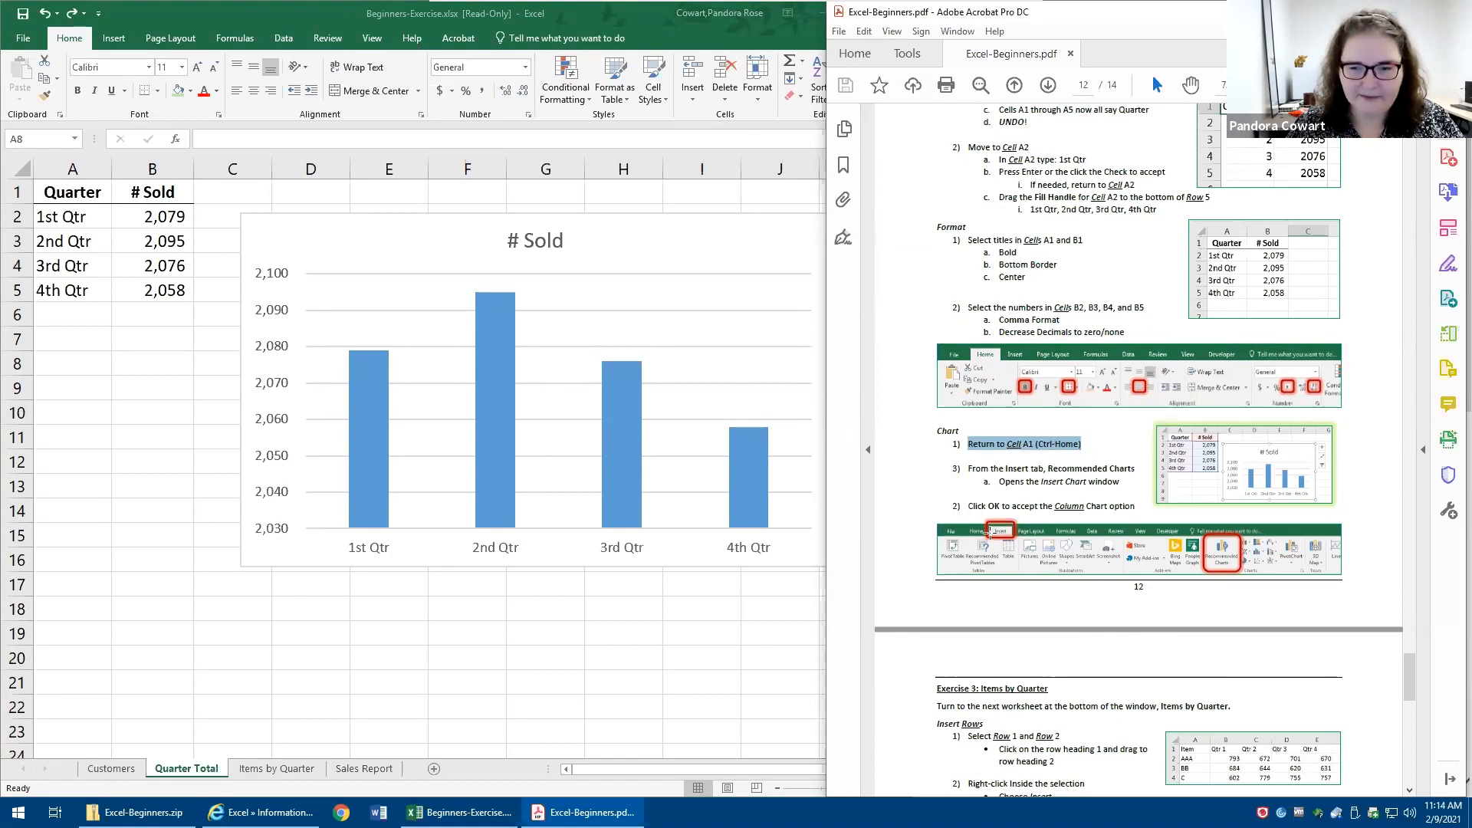
pyautogui.click(989, 540)
pyautogui.click(1145, 454)
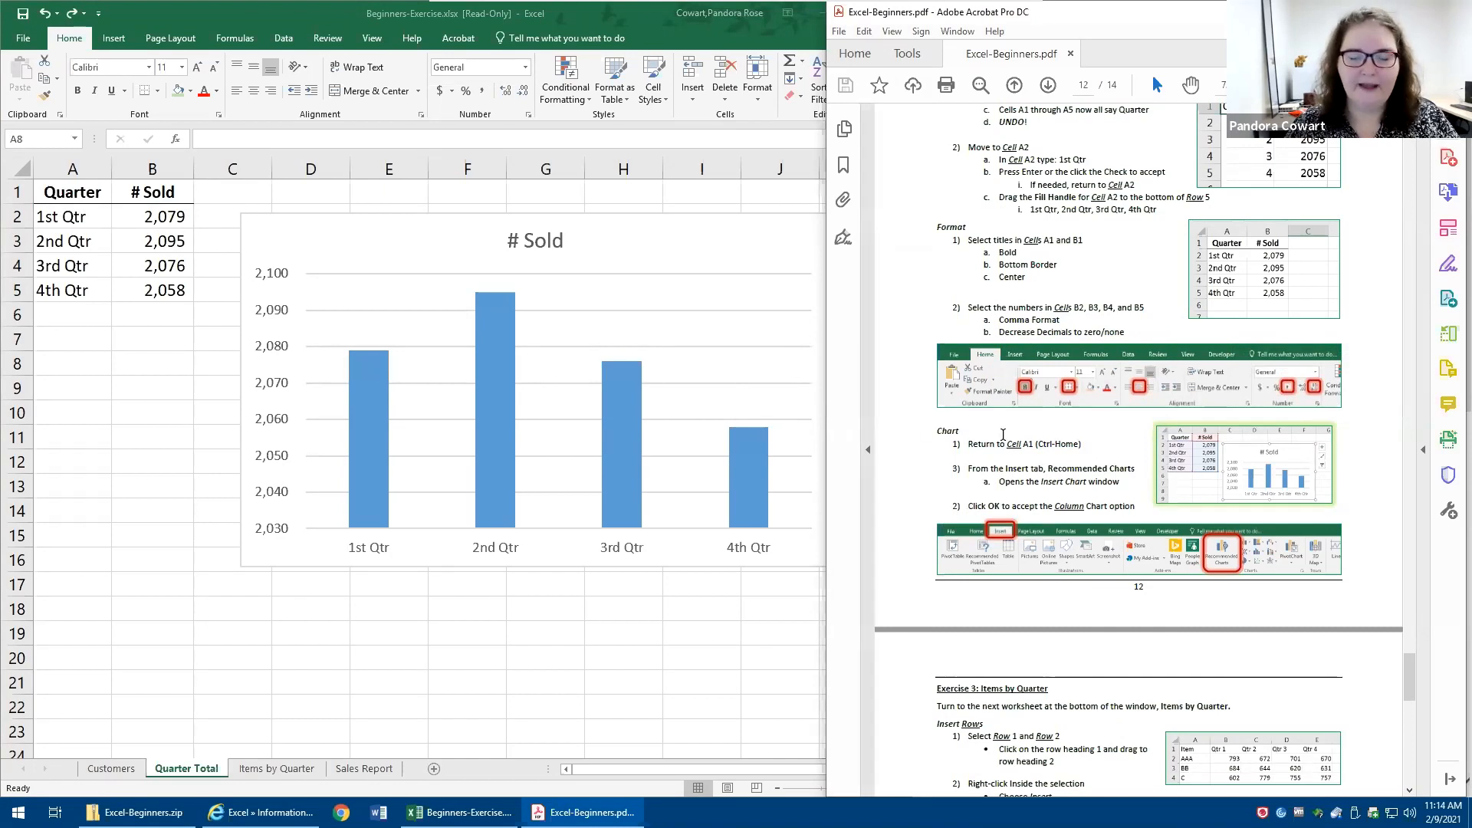
# - Bring the Exercise 3: Items by Quarter instructions on page 13 of the PDF into view
pyautogui.scroll(-1, 1054, 398)
pyautogui.scroll(-10, 1054, 398)
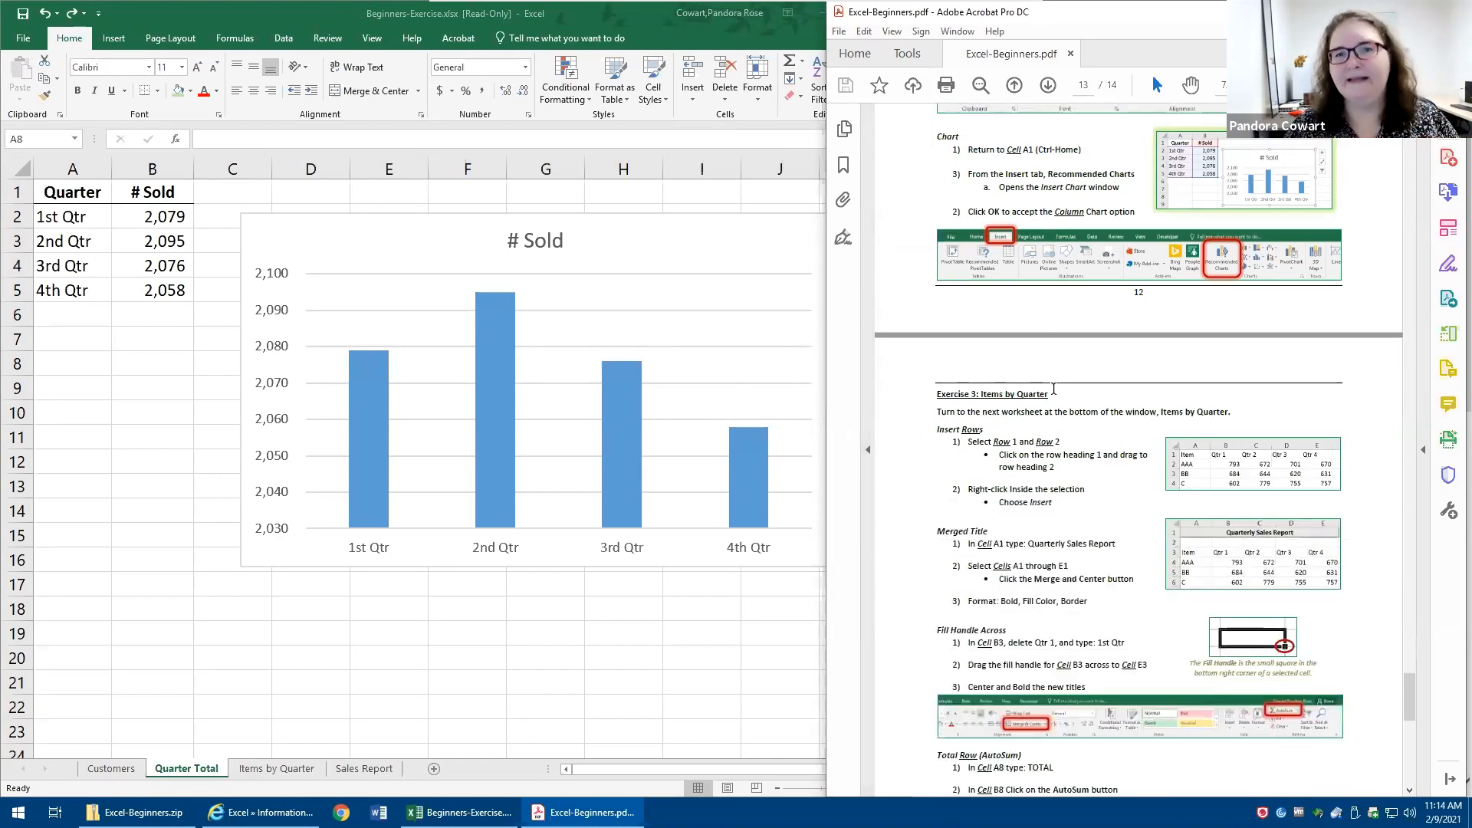
pyautogui.scroll(-3, 1053, 391)
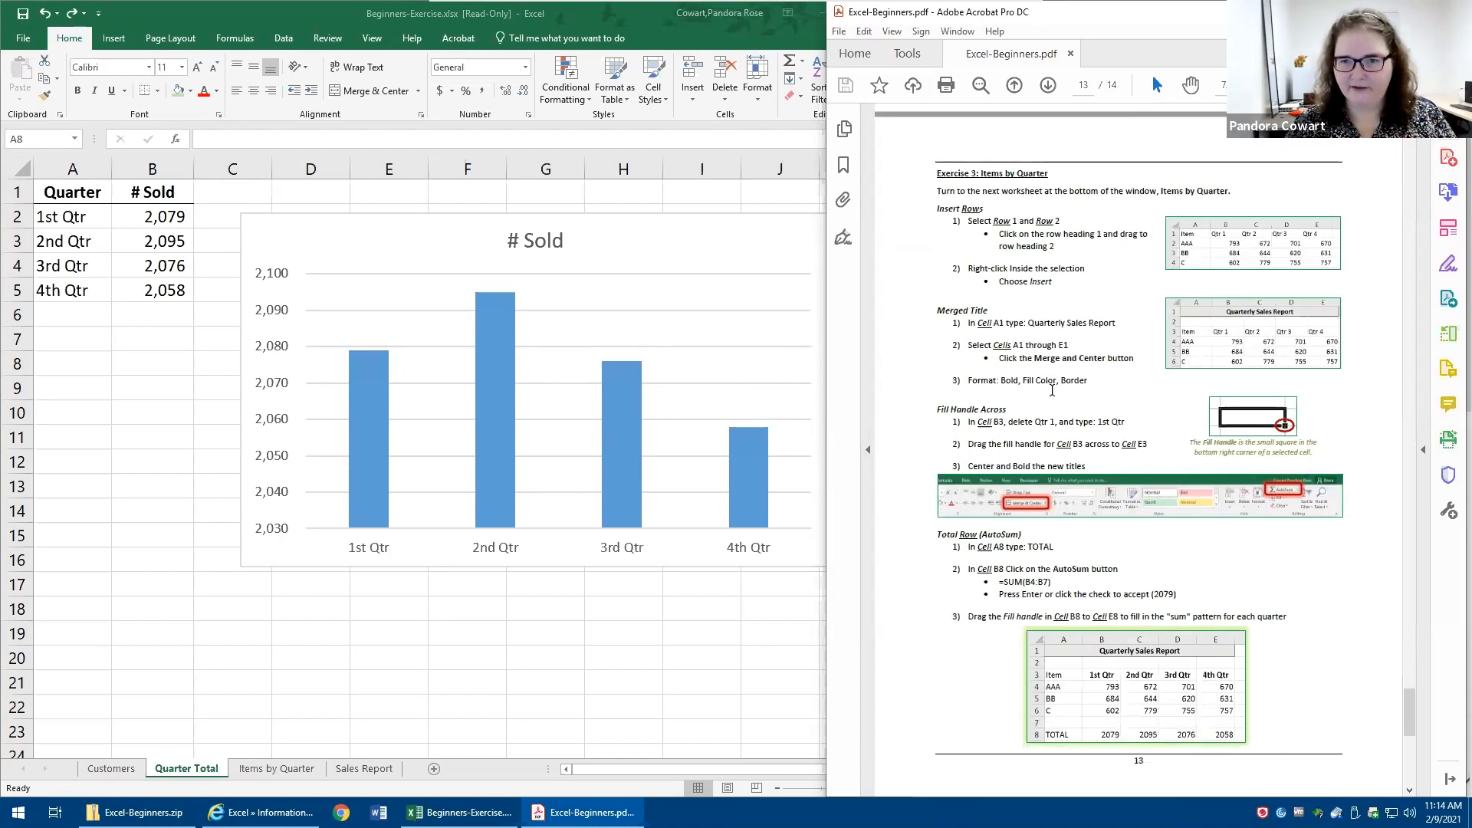
pyautogui.scroll(-1, 1047, 389)
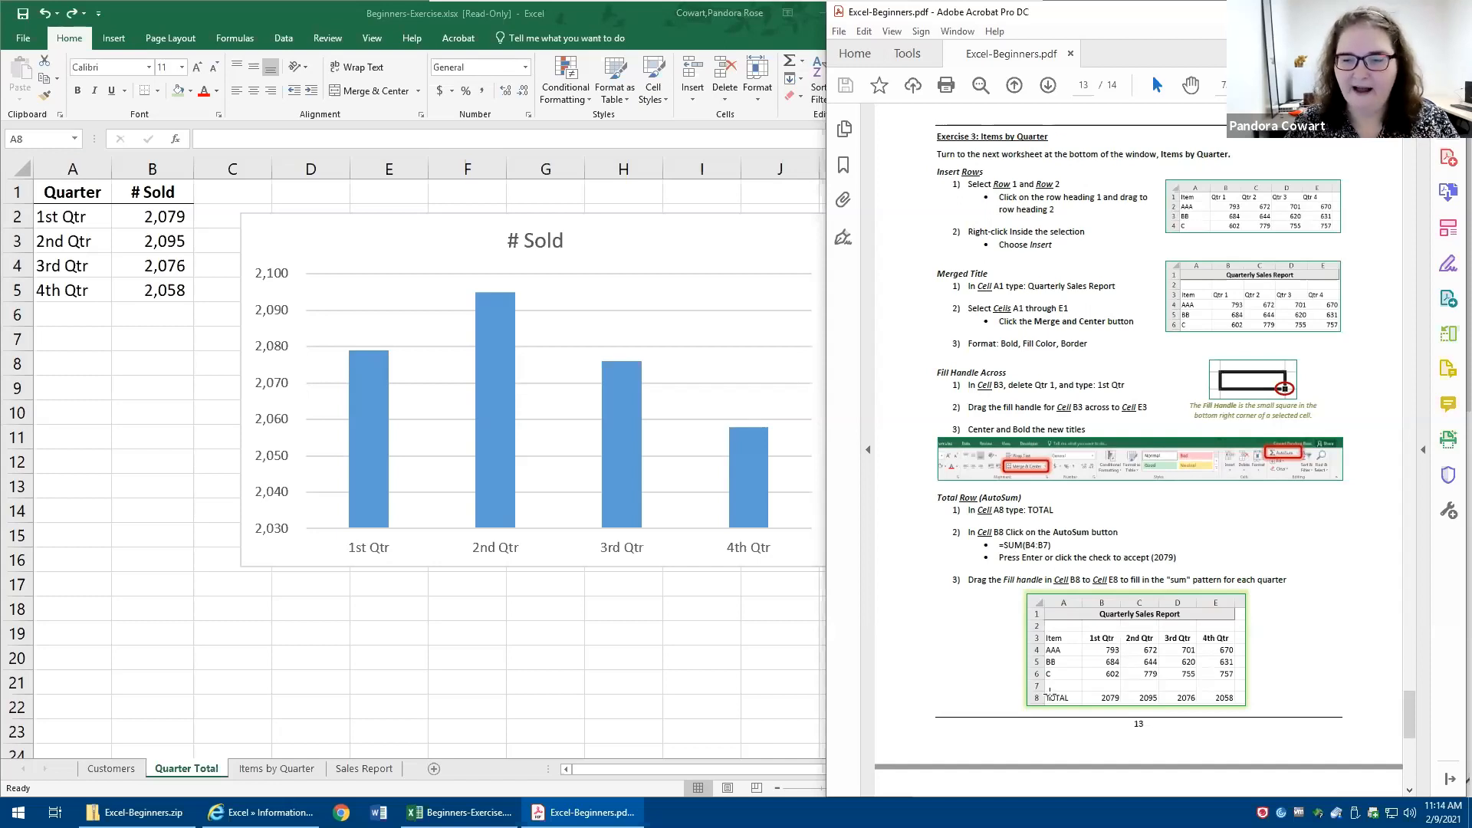
# - Return to the Excel workbook and open the Items by Quarter worksheet
pyautogui.click(161, 465)
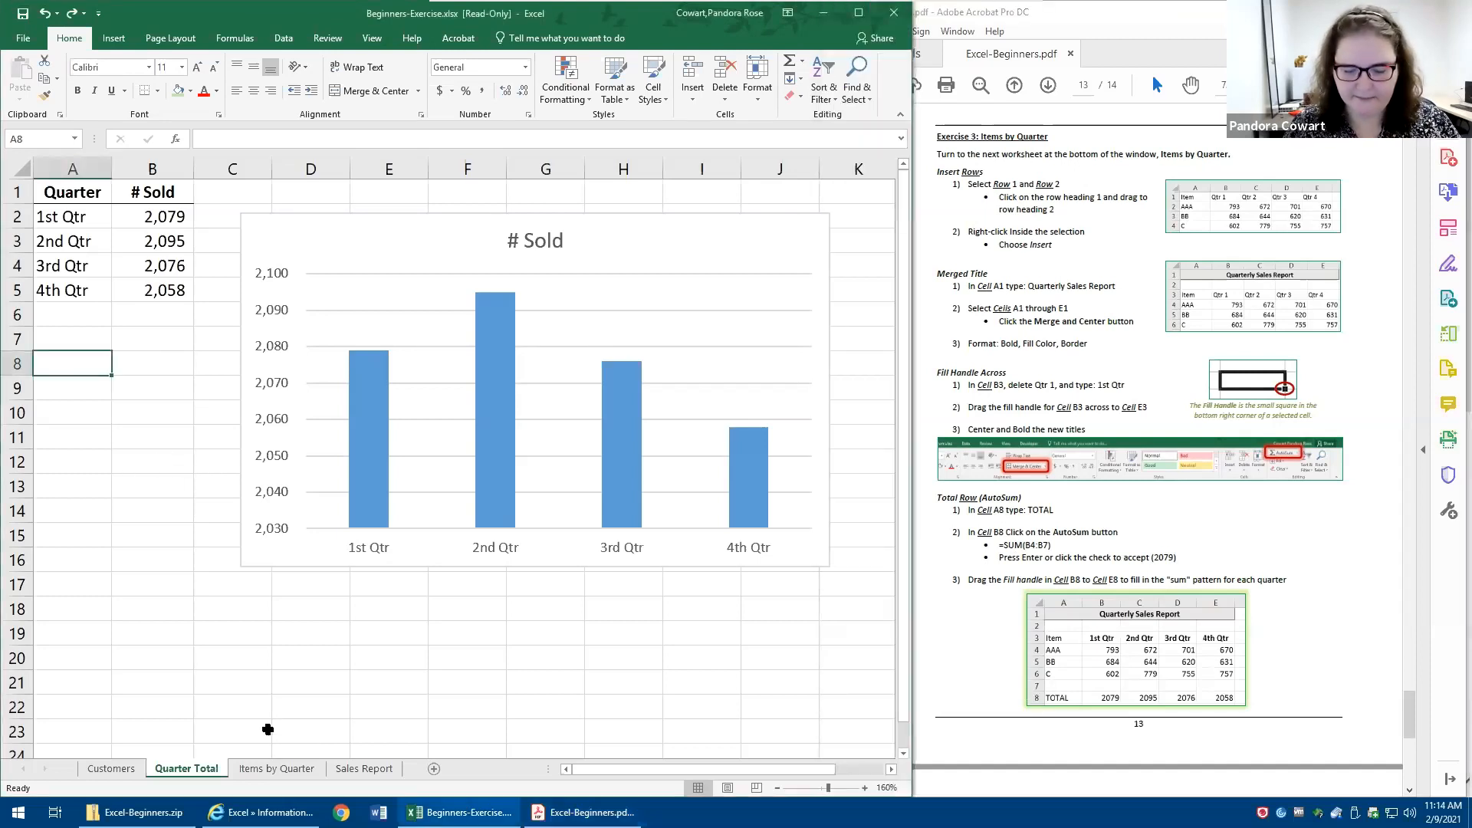
pyautogui.click(13, 537)
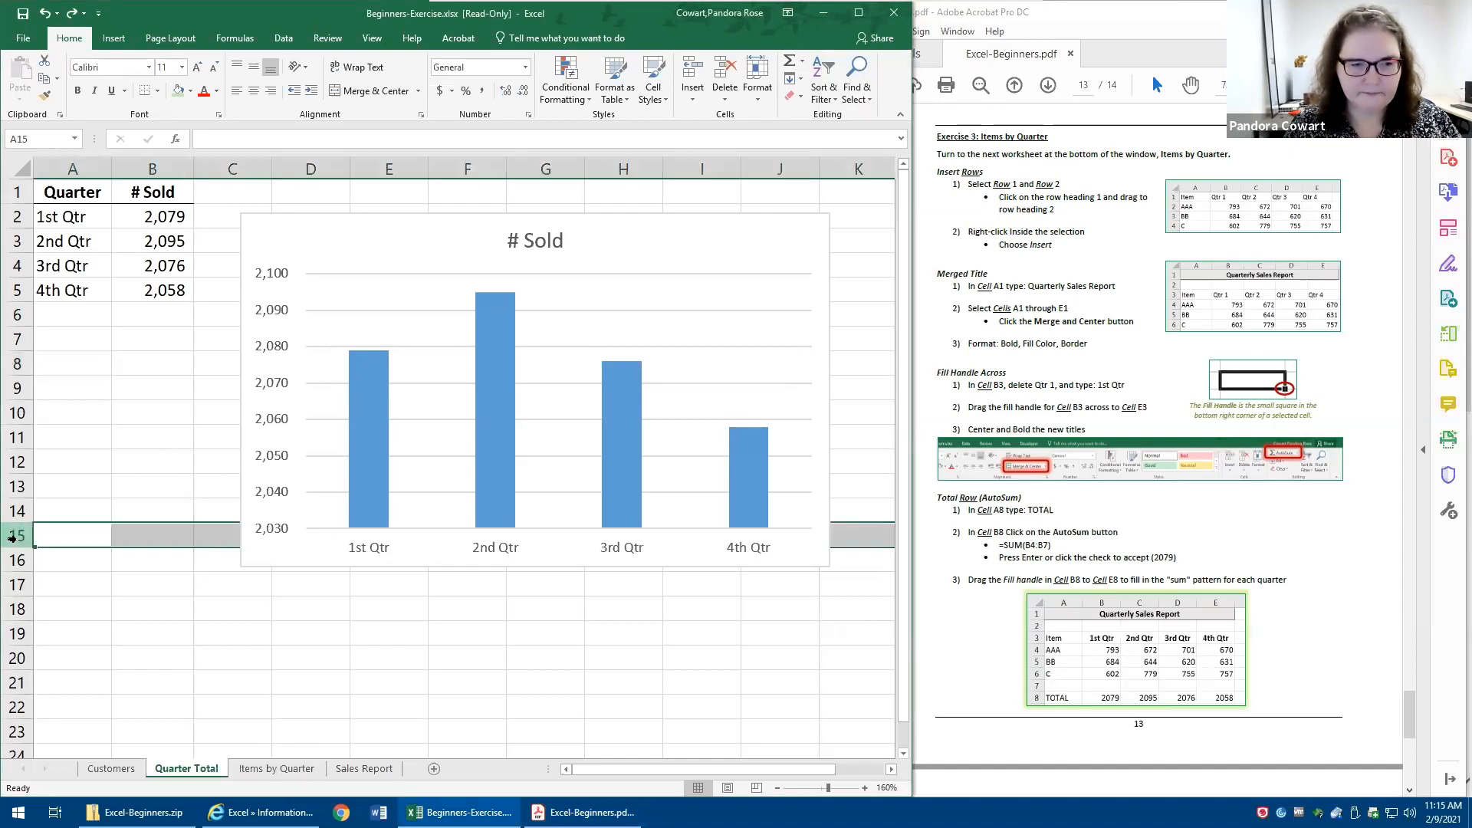
pyautogui.hotkey('ctrl', 'pagedown')
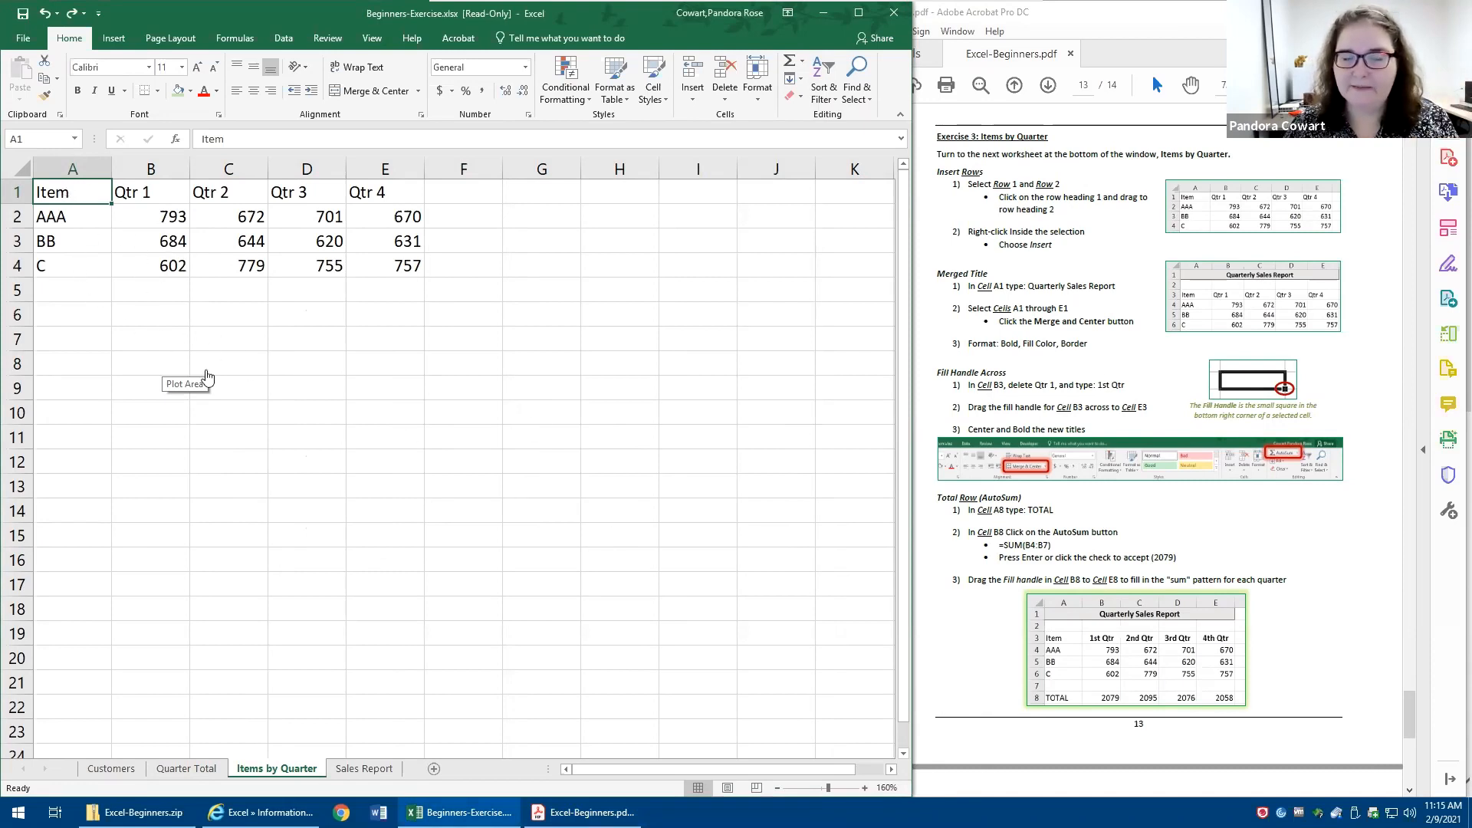
pyautogui.click(176, 387)
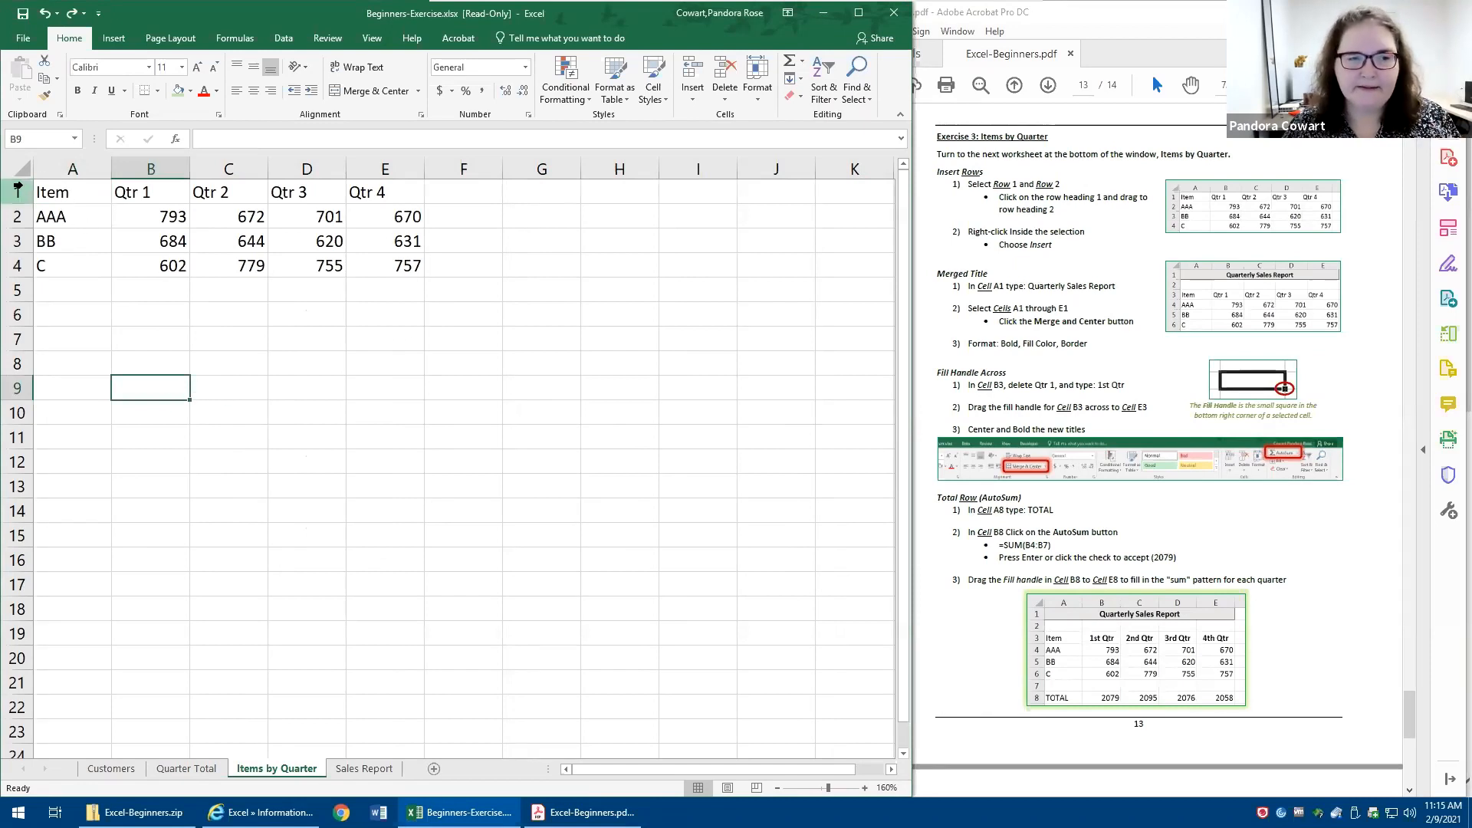
# - Try inserting two blank rows above the item table using rows 1 and 2, and undo the insertion
pyautogui.moveTo(16, 191); pyautogui.dragTo(23, 225)
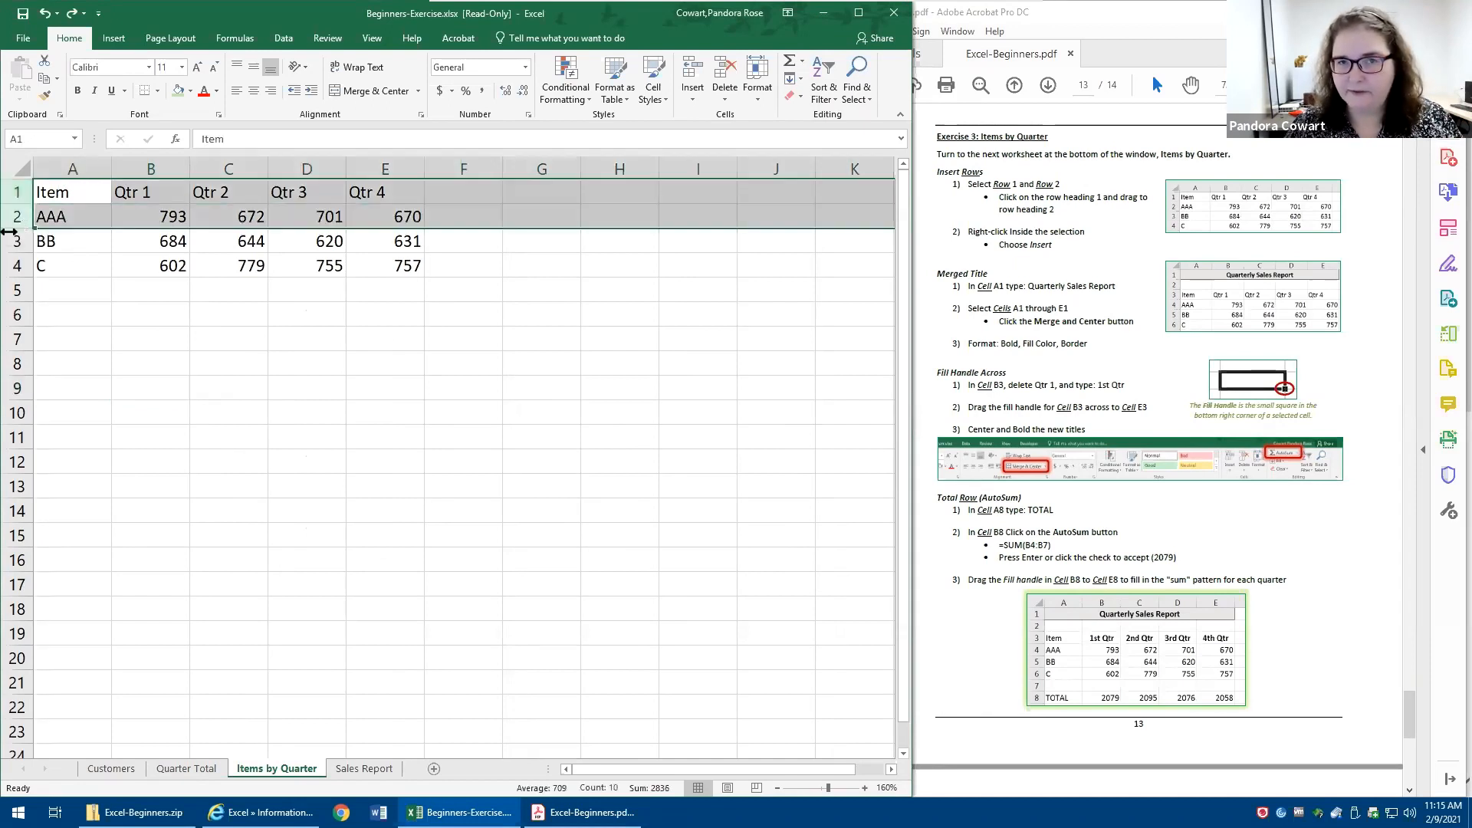
pyautogui.click(418, 309)
pyautogui.moveTo(12, 185); pyautogui.dragTo(19, 217)
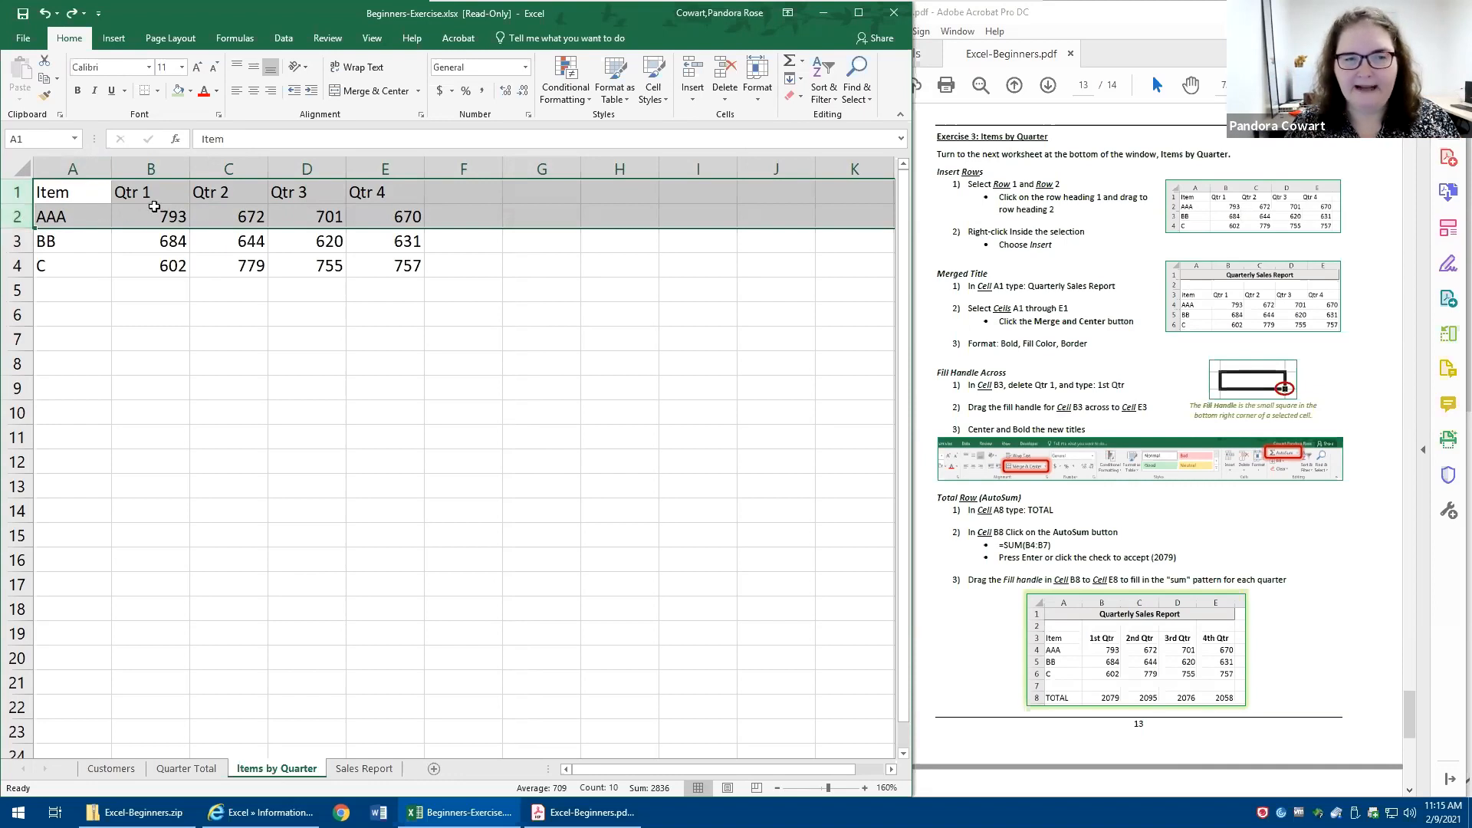
pyautogui.rightClick(174, 209)
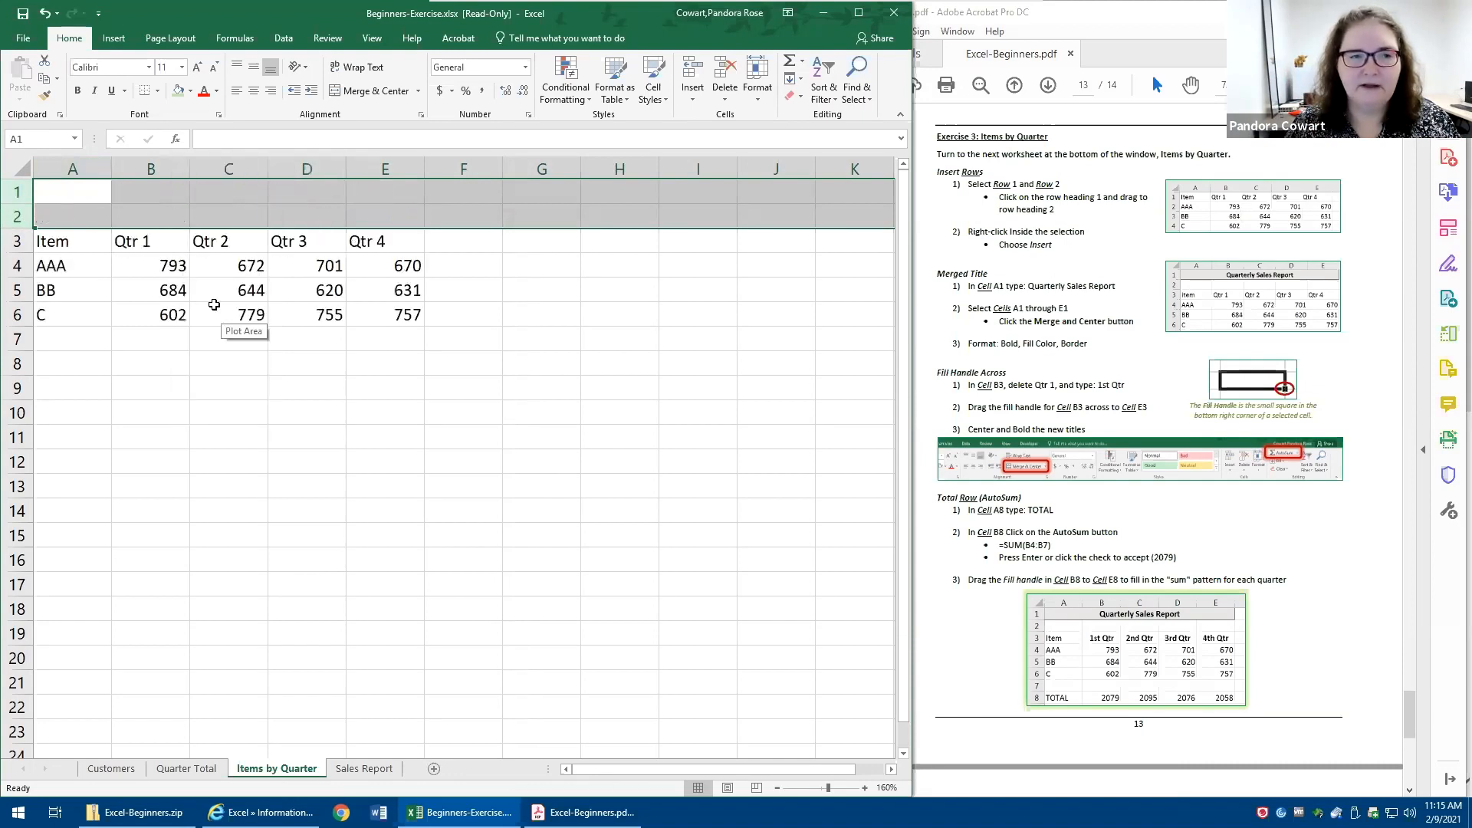
pyautogui.click(44, 13)
# - Insert two blank rows above the item table by using the selection of rows 1 and 2
pyautogui.moveTo(71, 197); pyautogui.dragTo(22, 218)
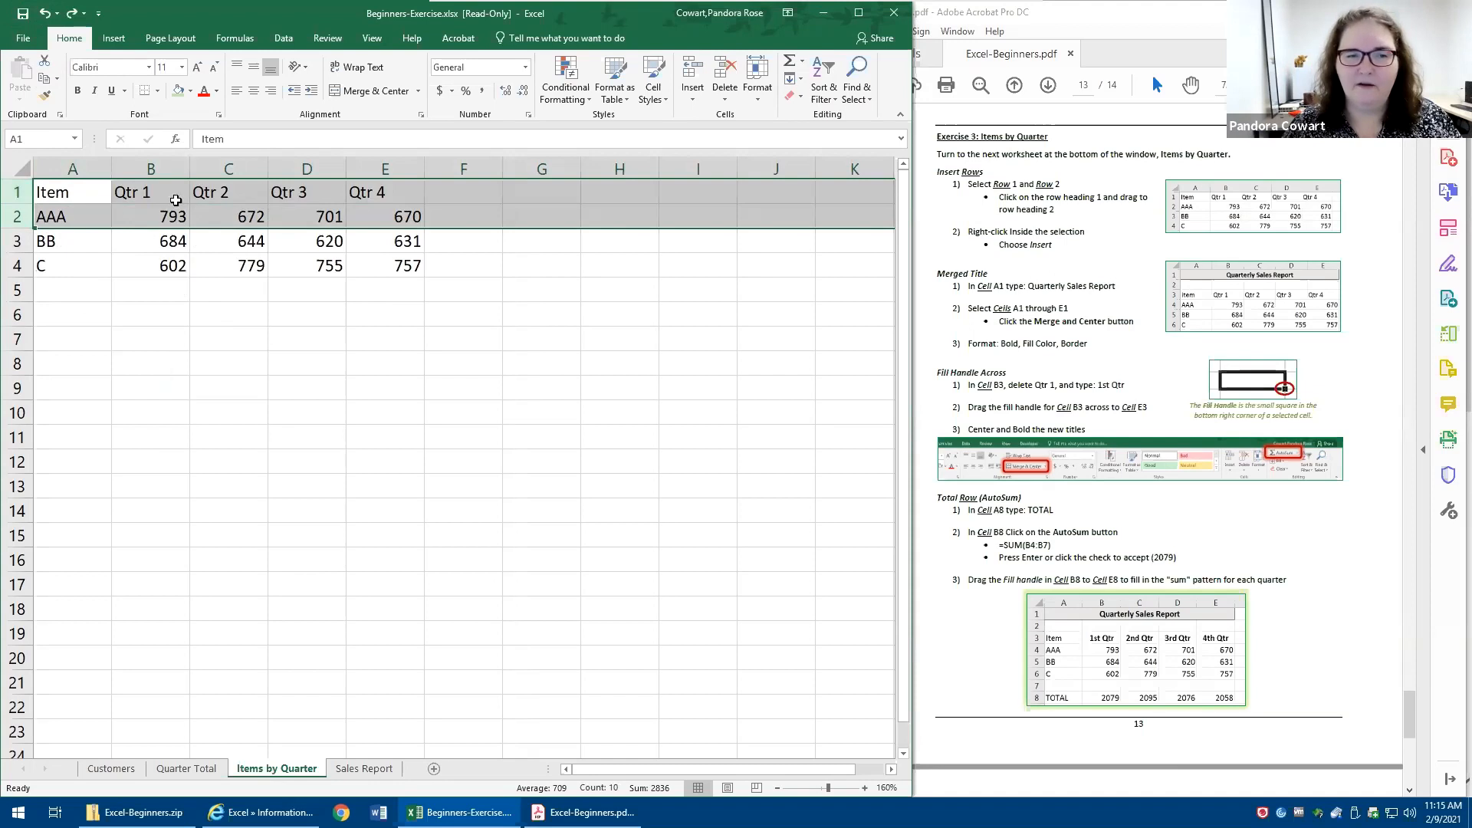
pyautogui.rightClick(218, 209)
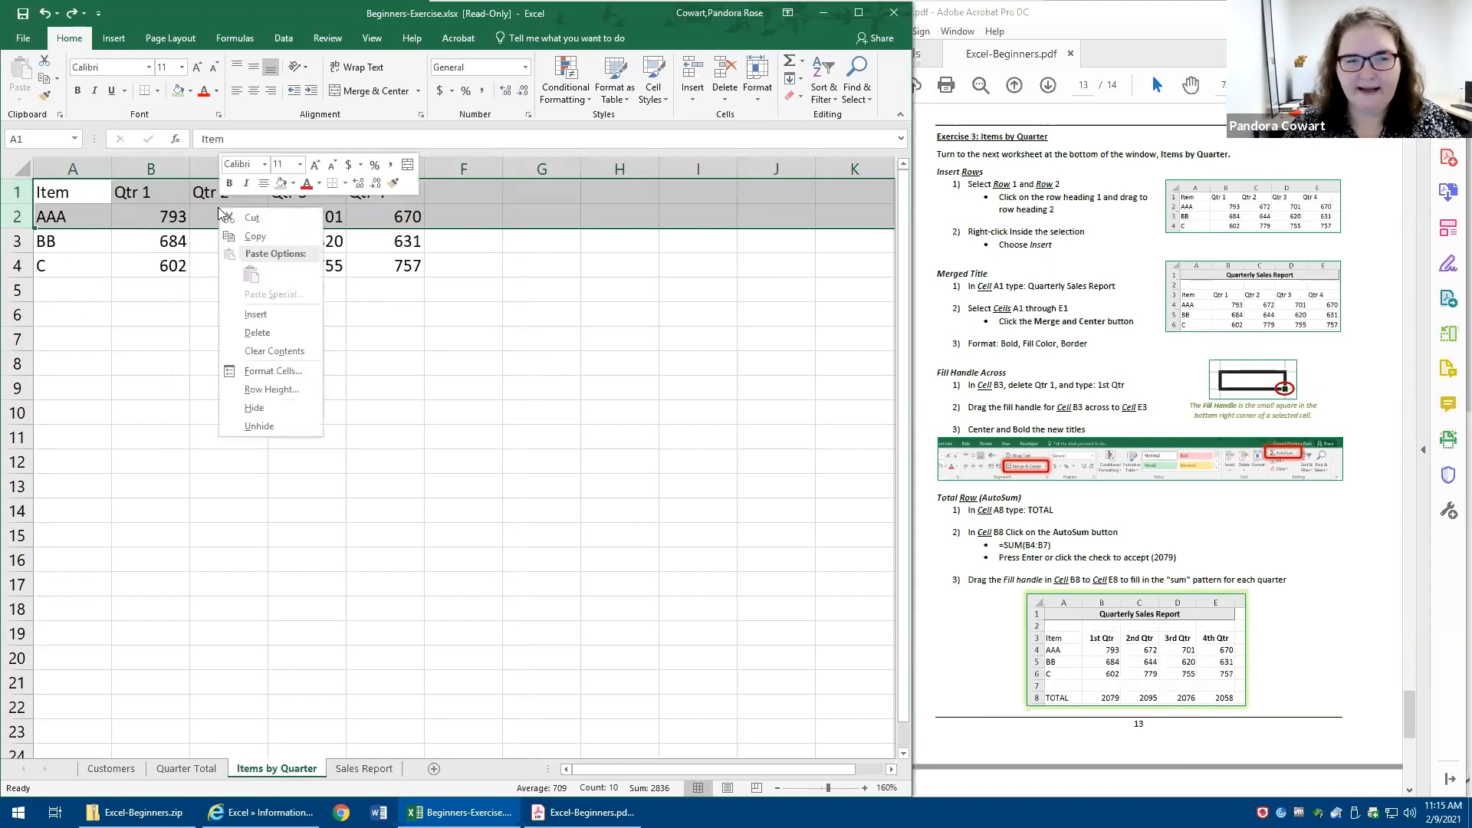
pyautogui.click(255, 315)
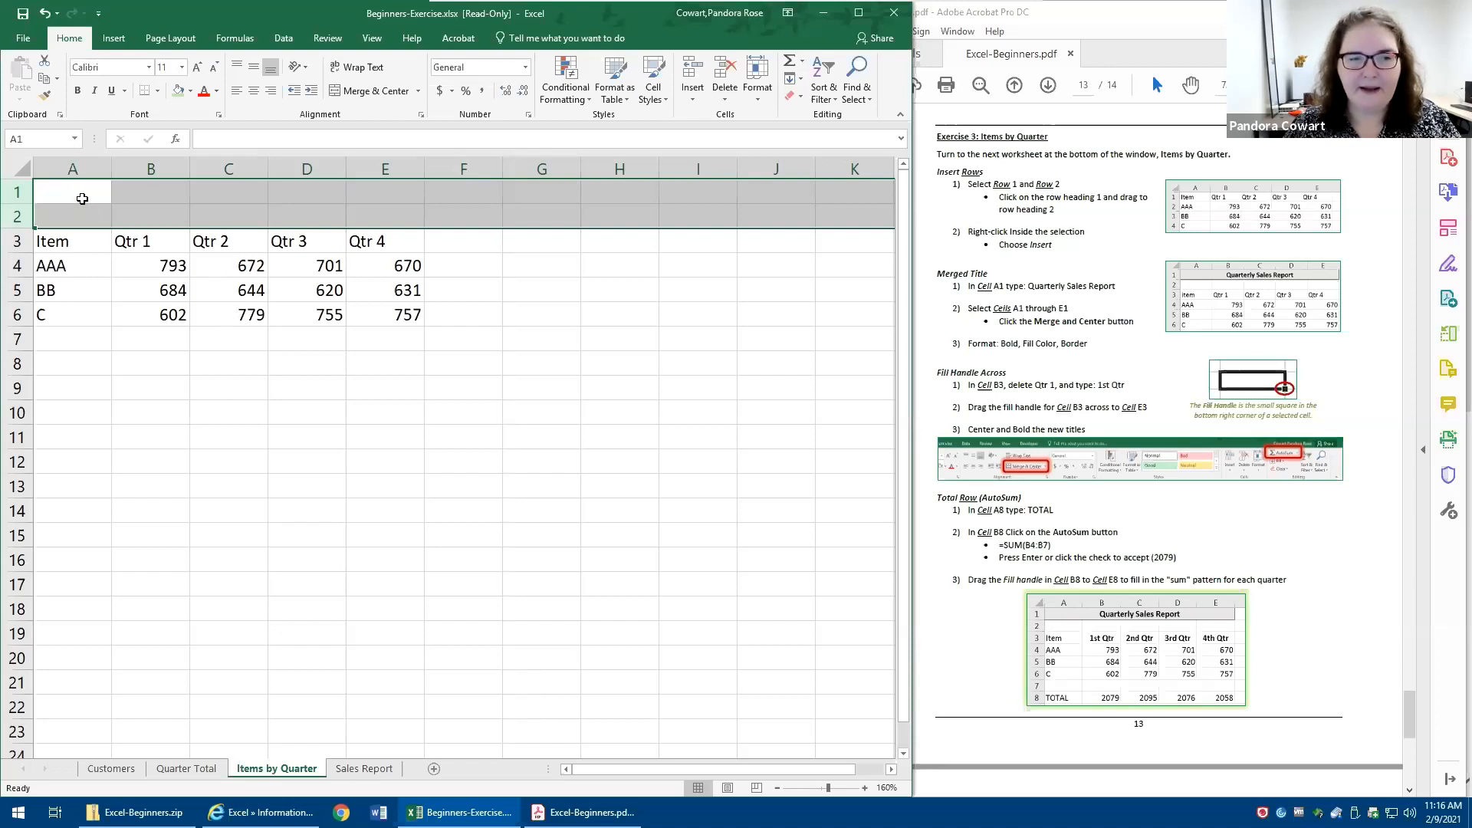
# - Enter the title Quarterly Sales Report in cell A1
pyautogui.click(81, 198)
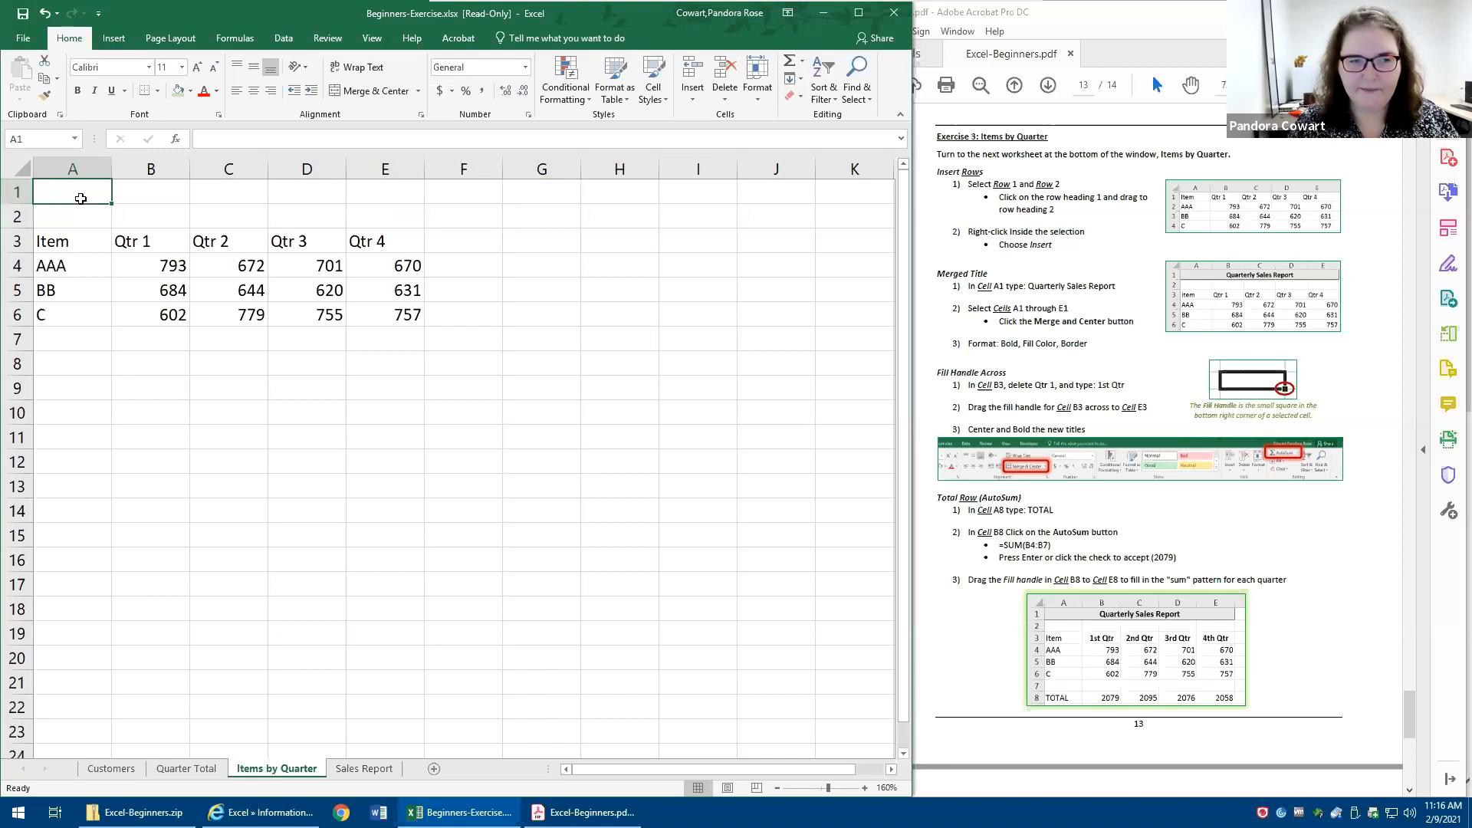
pyautogui.write('Quarterly Sales Report')
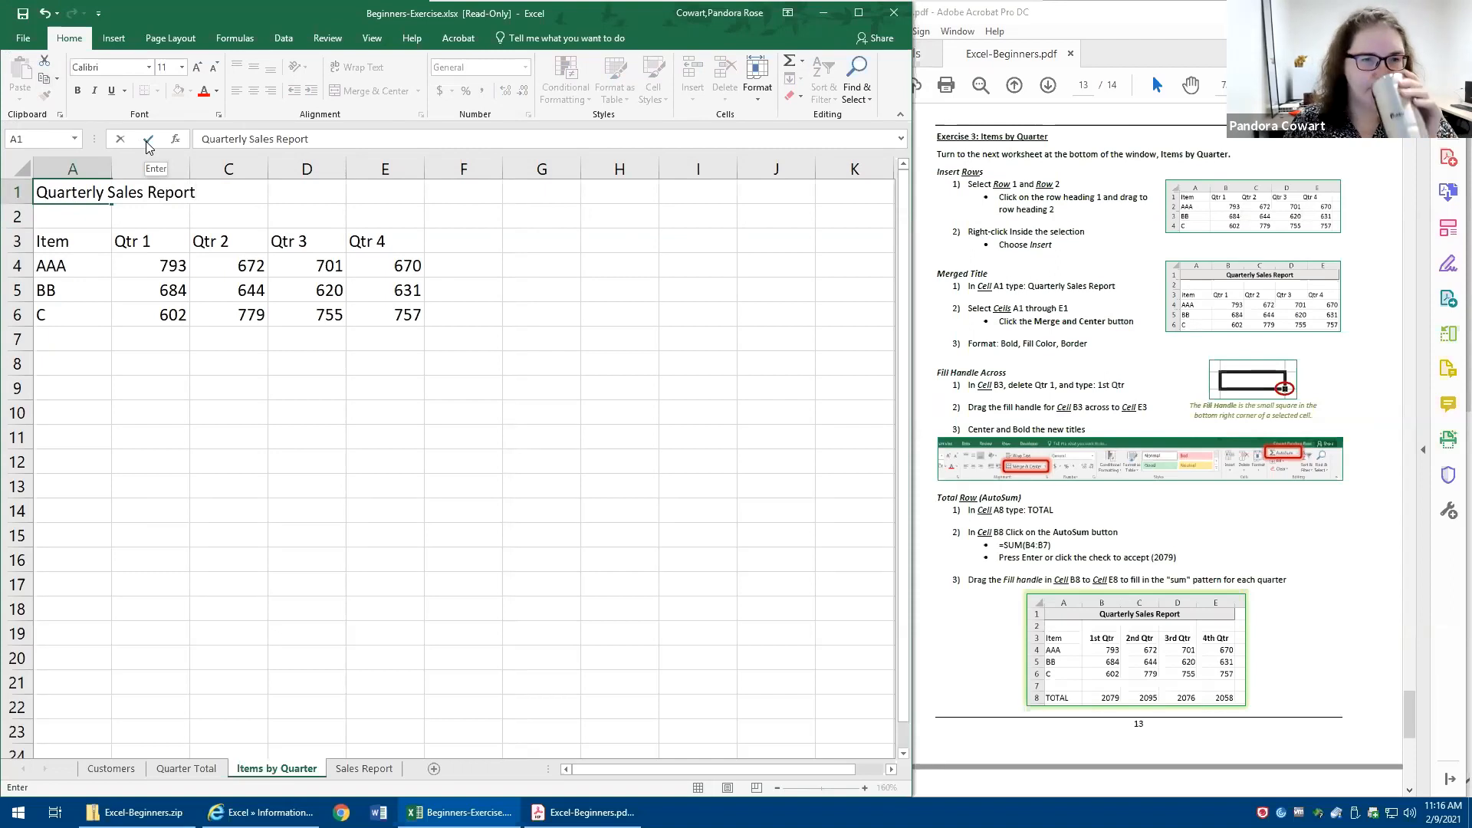
pyautogui.press('Return')
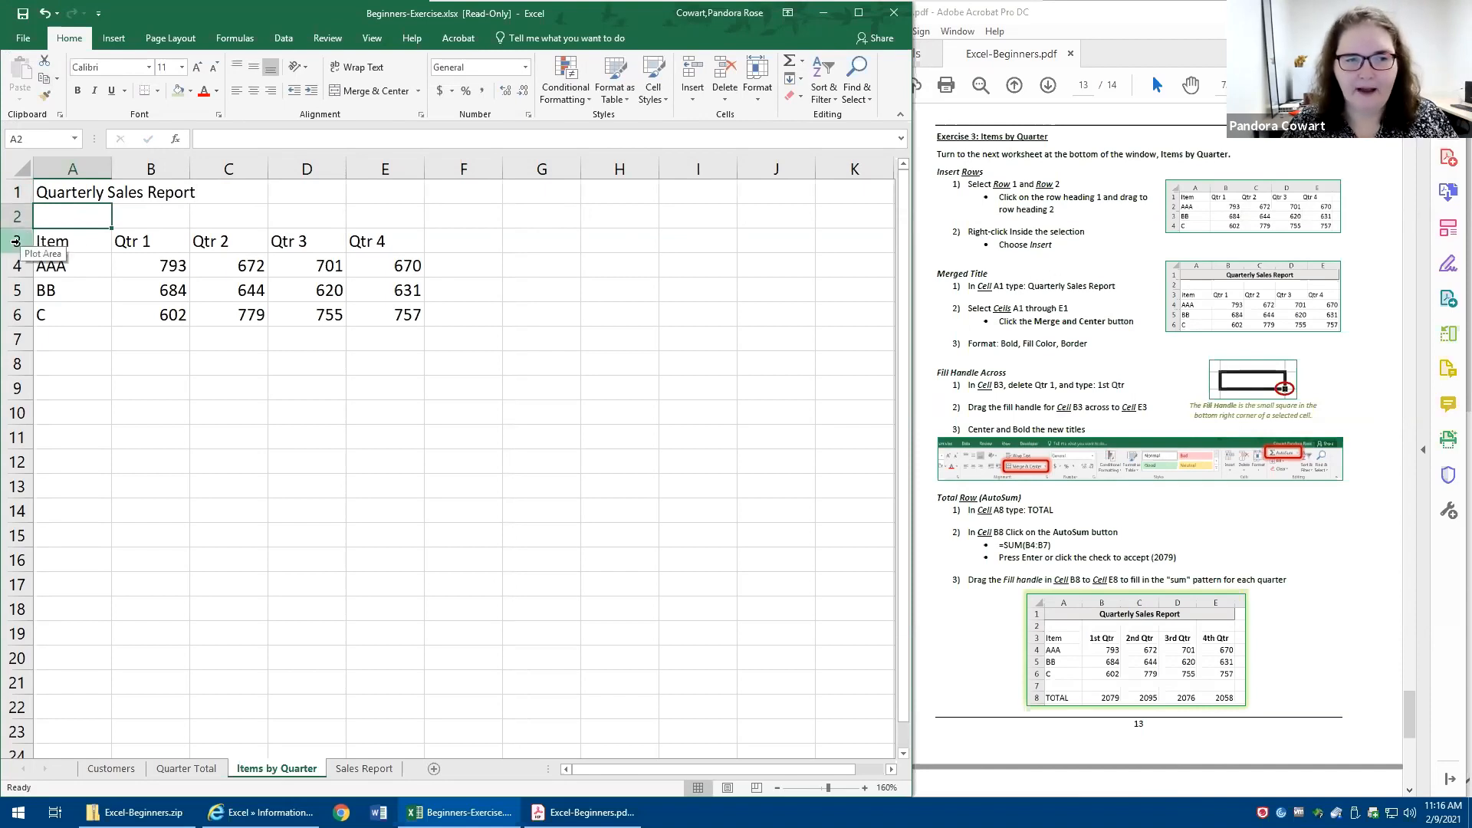
# - Center the column headings Item through Qtr 4 in cells A3:E3
pyautogui.click(15, 241)
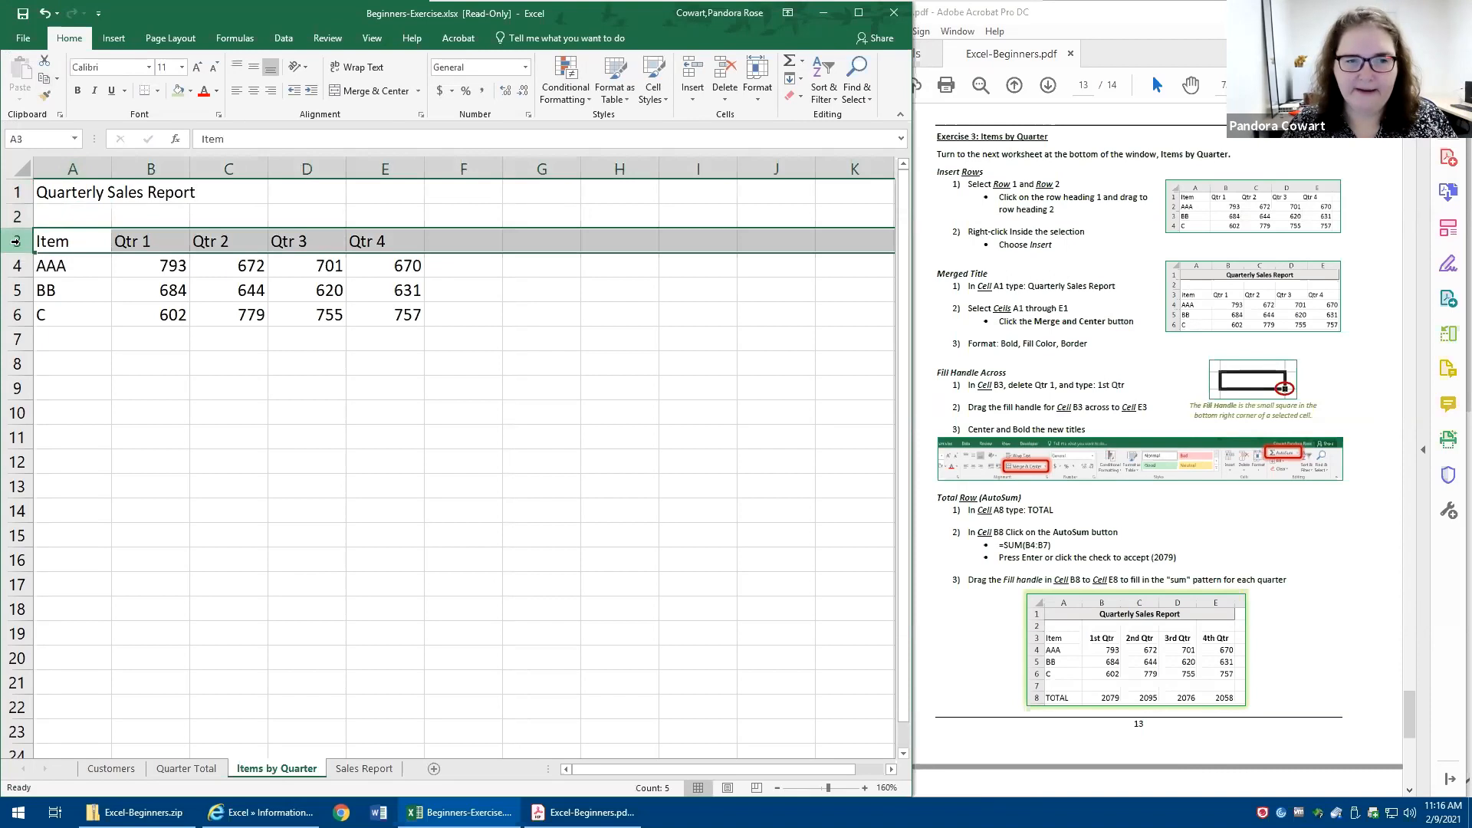
pyautogui.click(125, 352)
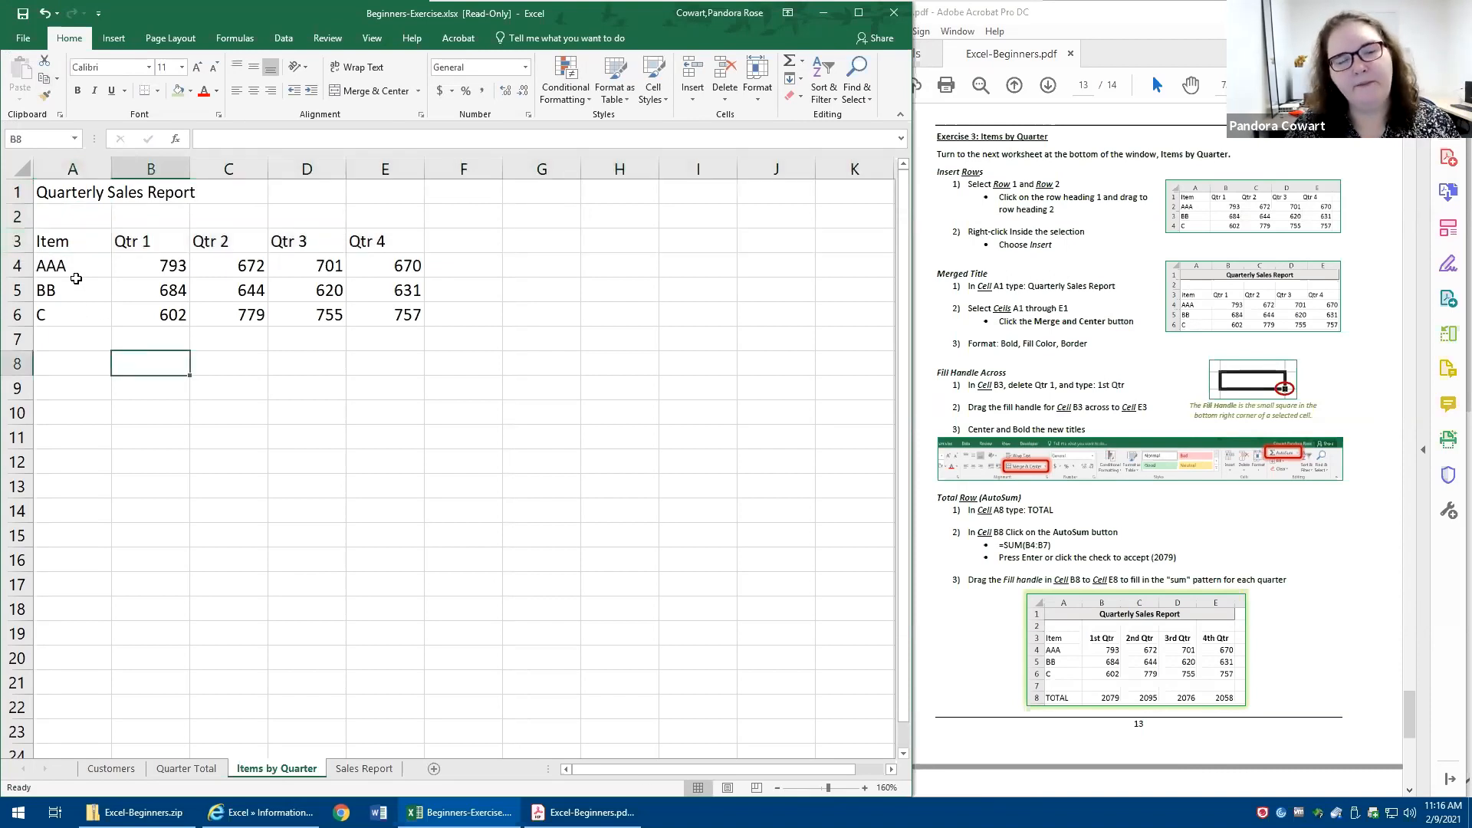
pyautogui.moveTo(55, 242); pyautogui.dragTo(380, 242)
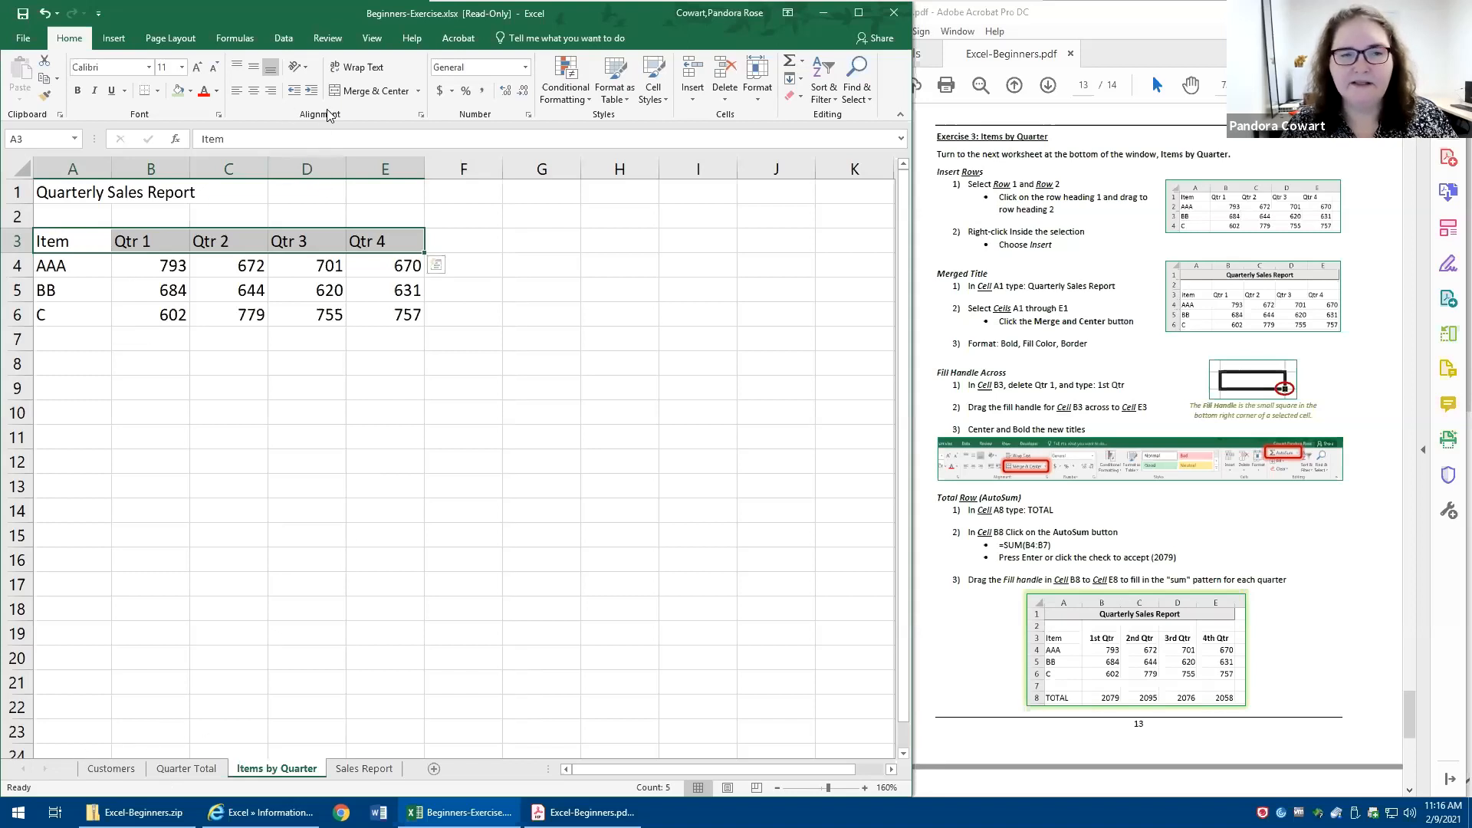
pyautogui.click(252, 95)
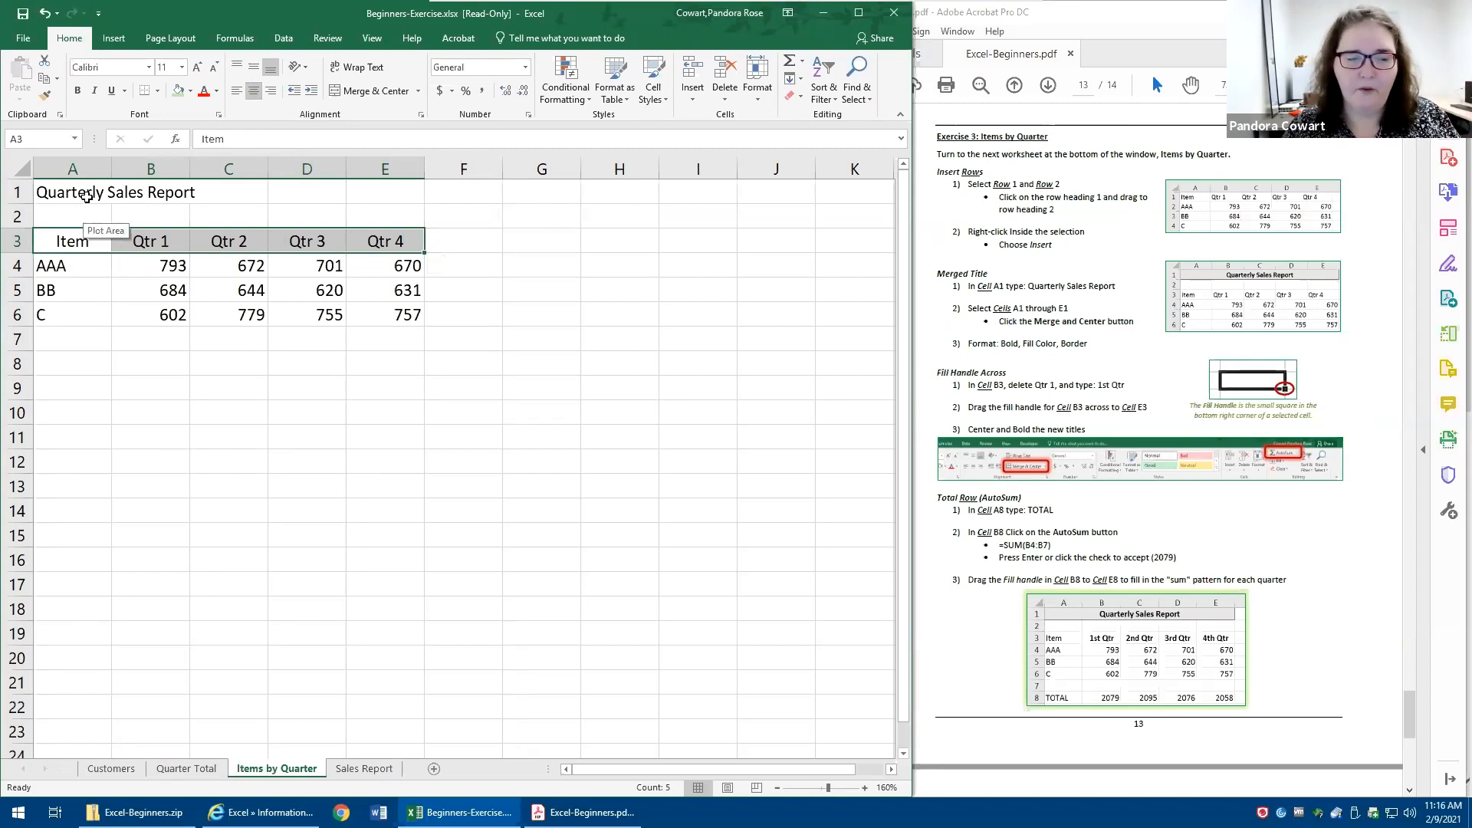
# - Try ordinary center alignment on the title across cells A1:E1 and turn it off again
pyautogui.click(70, 194)
pyautogui.moveTo(71, 194); pyautogui.dragTo(391, 192)
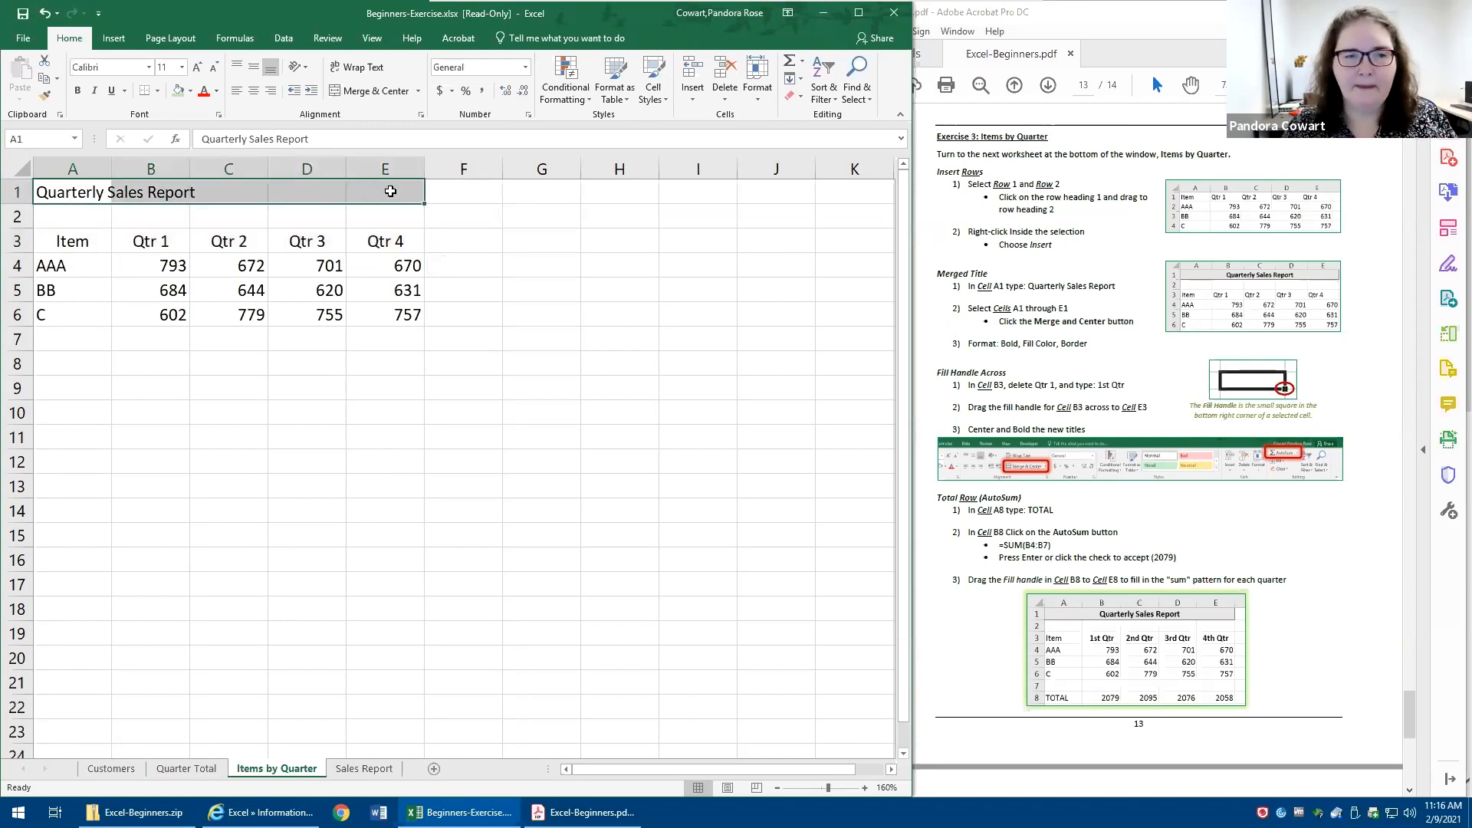
pyautogui.click(255, 93)
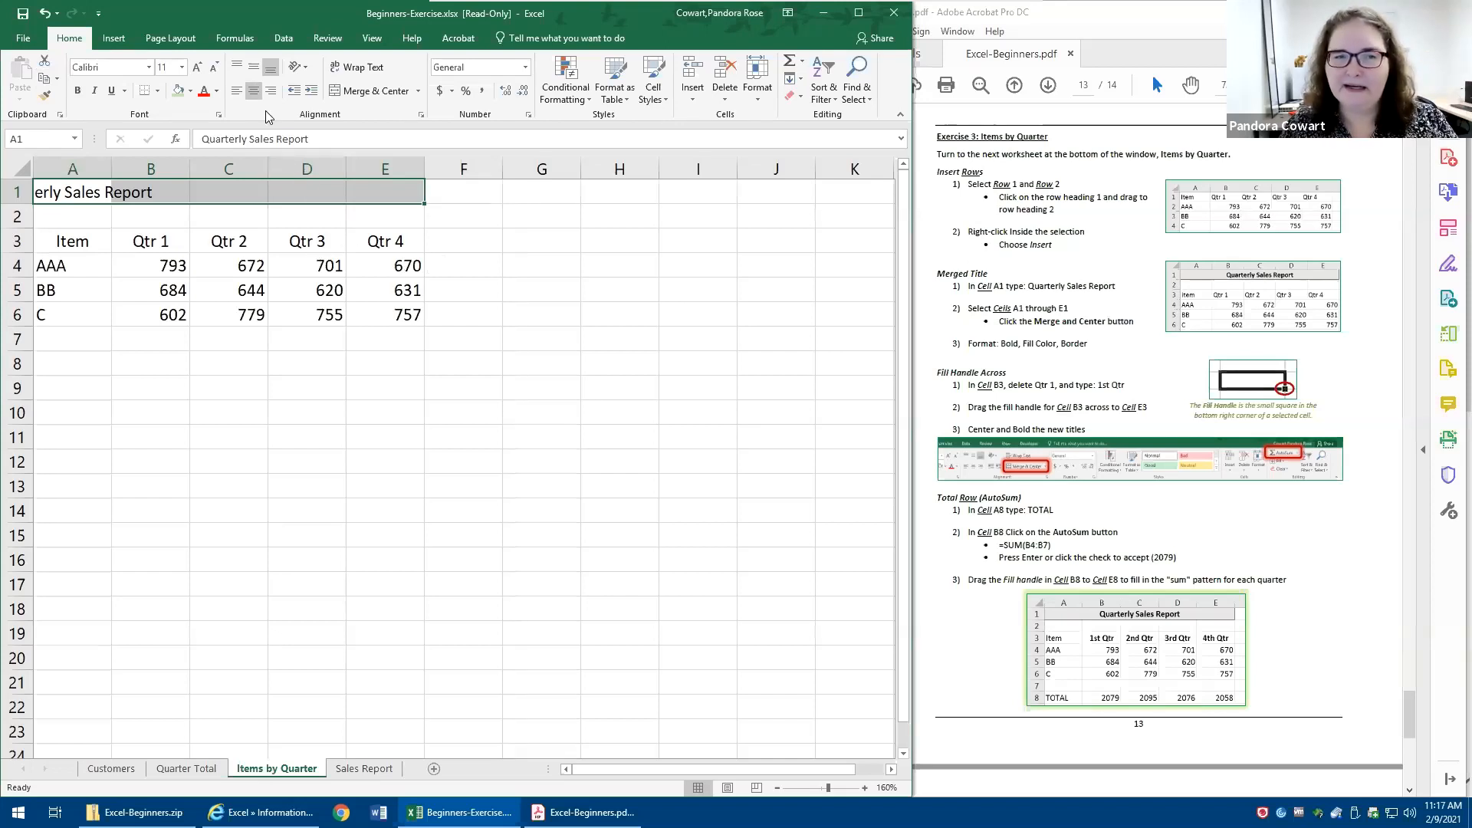
pyautogui.click(254, 92)
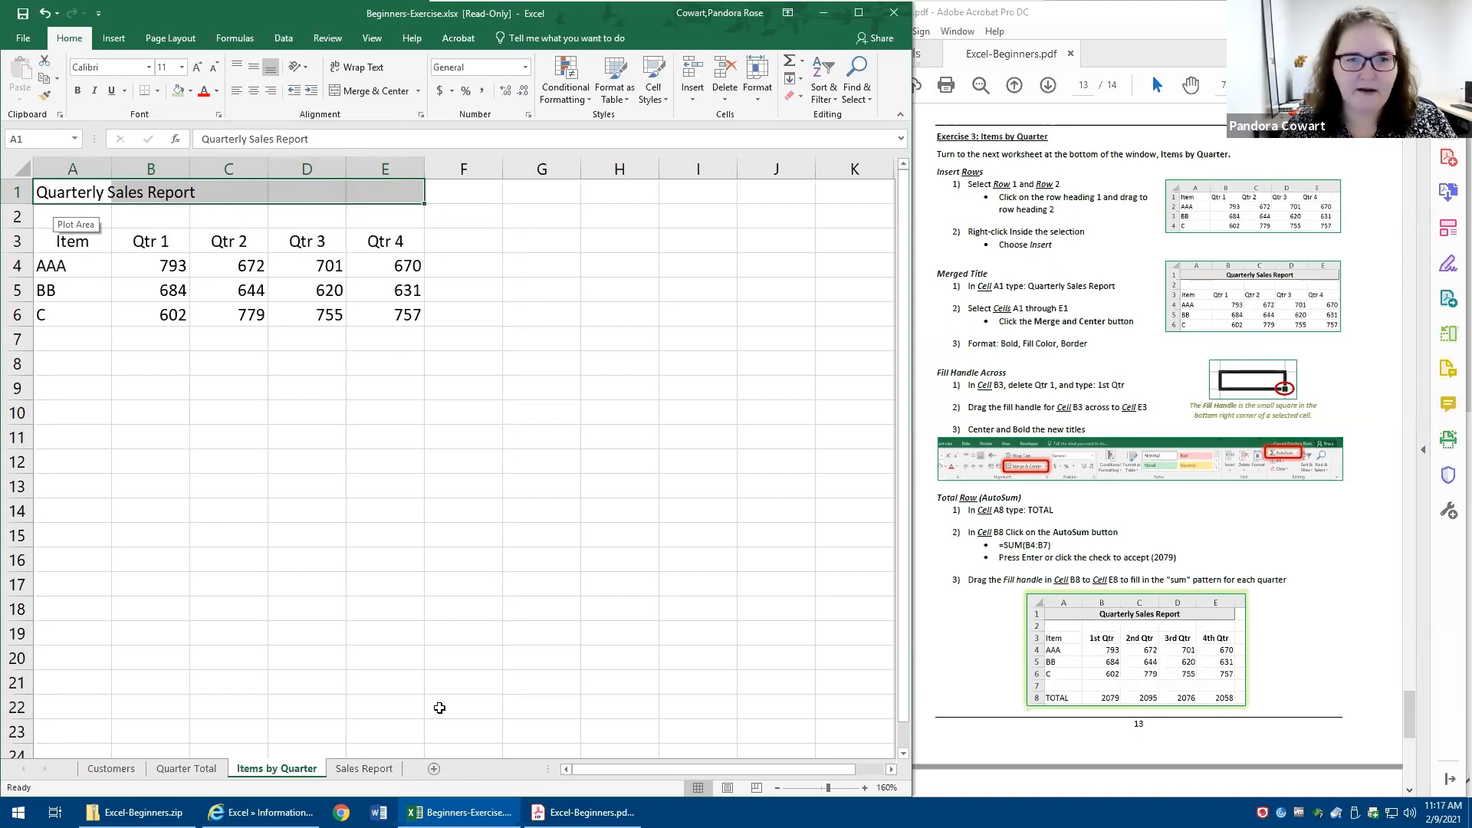
# - Try Merge & Center on the title across cells A1:E1 and unmerge the cells again
pyautogui.moveTo(347, 74)
pyautogui.mouseDown()
pyautogui.moveTo(338, 112)
pyautogui.moveTo(442, 90)
pyautogui.moveTo(391, 68)
pyautogui.mouseUp()
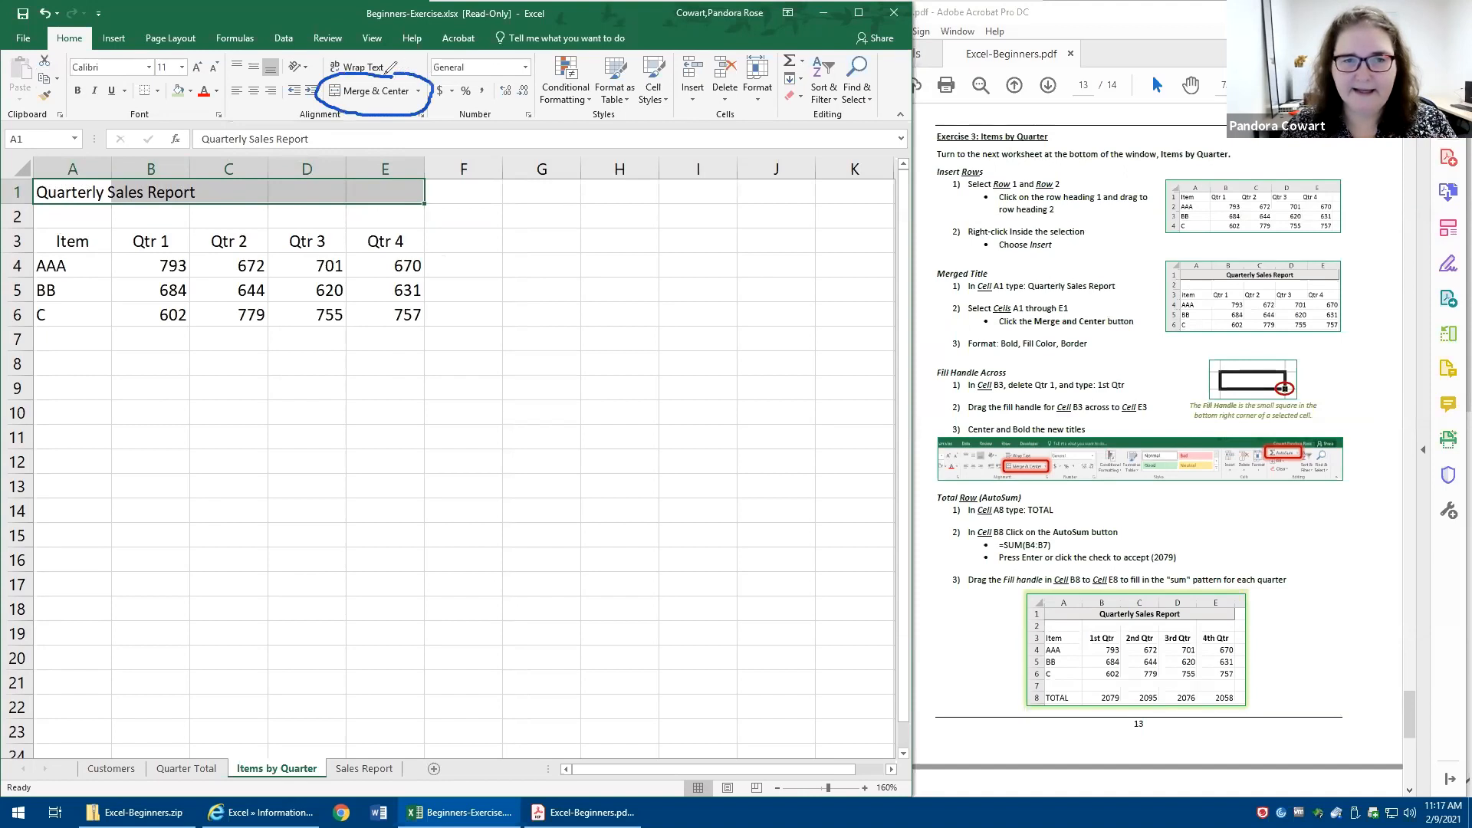
pyautogui.click(354, 98)
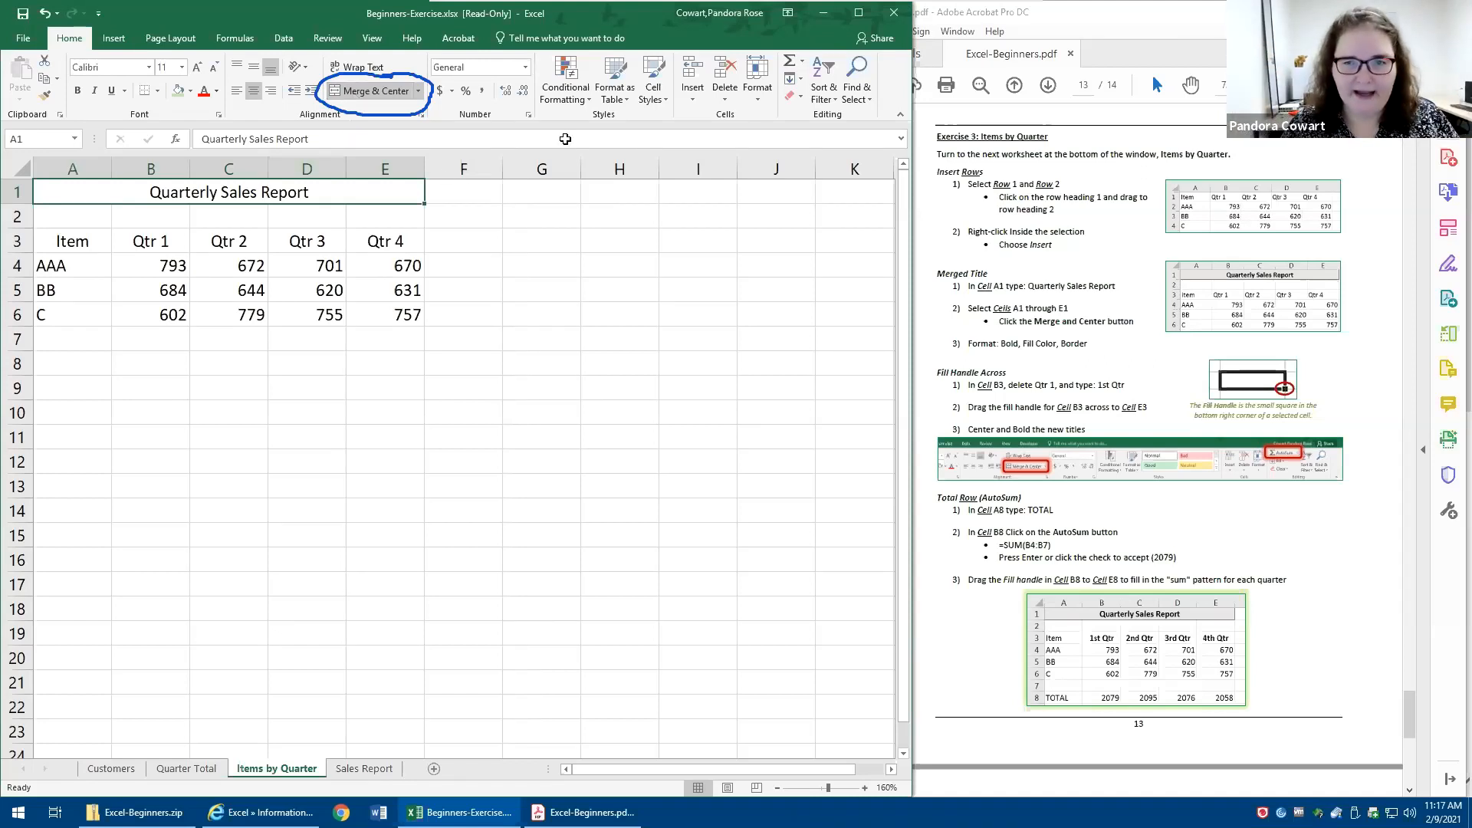
pyautogui.press('Escape')
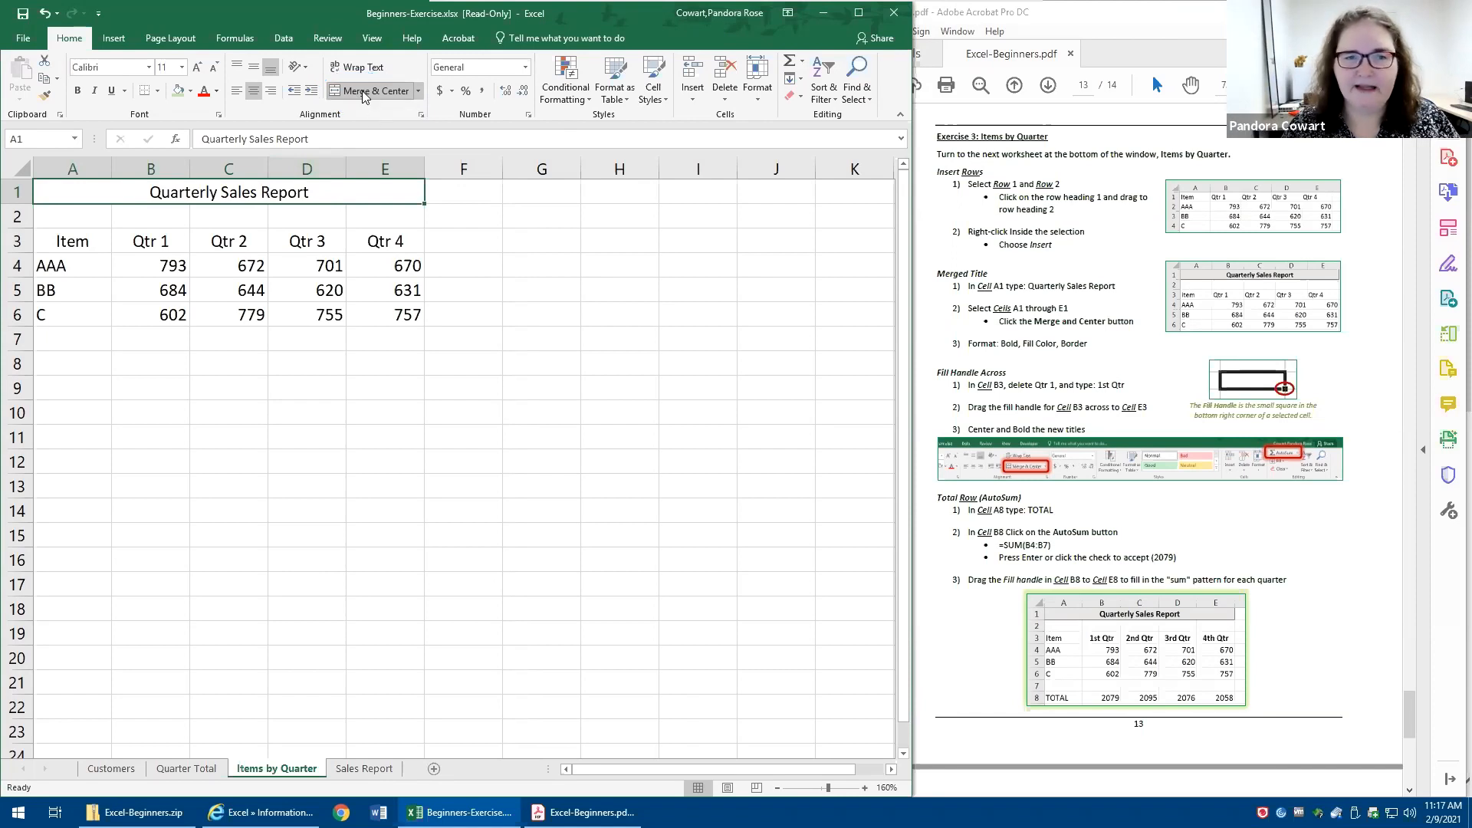
pyautogui.click(363, 95)
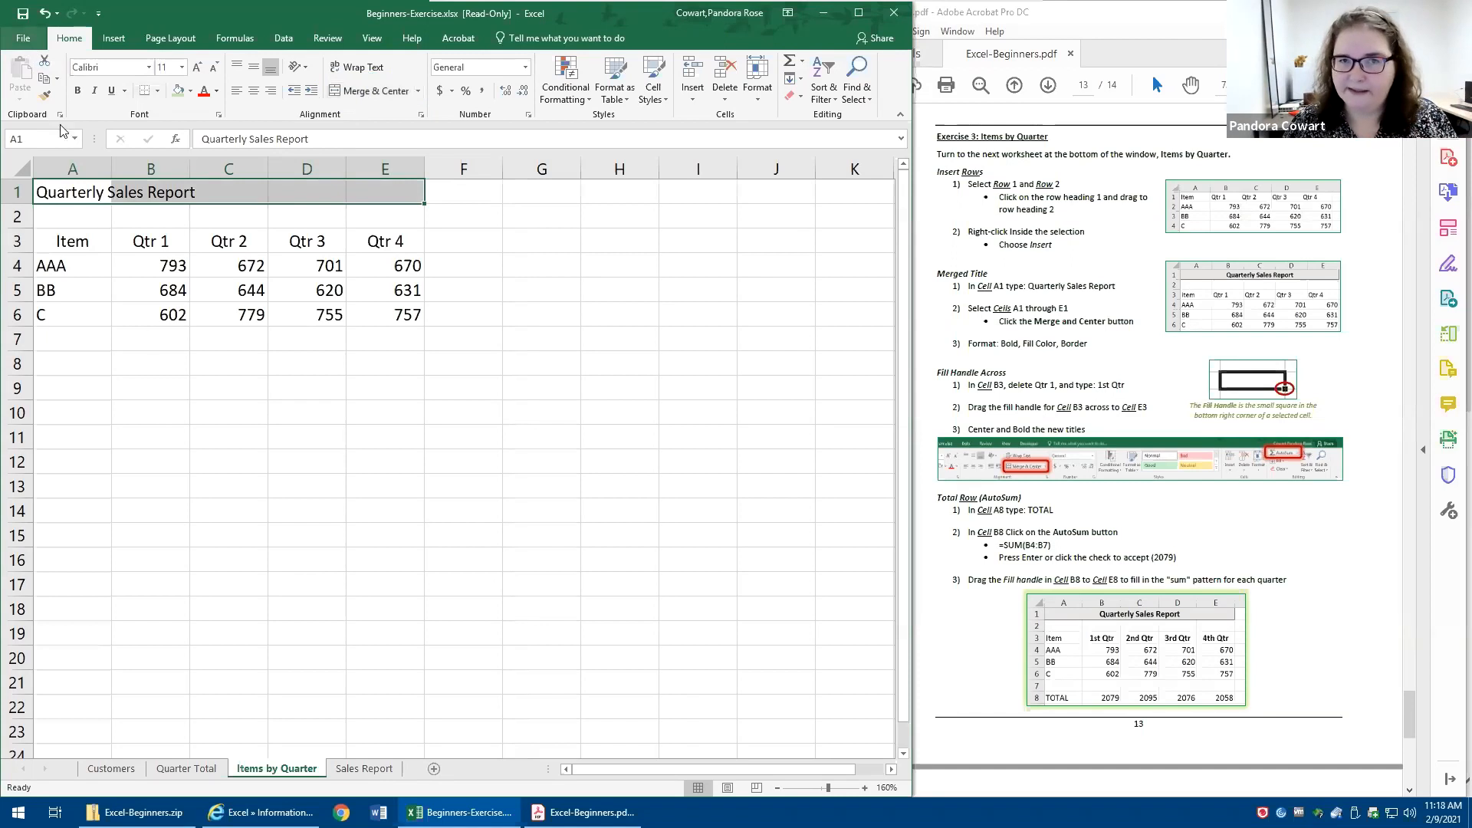
# - Merge and center the Quarterly Sales Report title across cells A1:E1
pyautogui.click(175, 383)
pyautogui.moveTo(67, 192); pyautogui.dragTo(413, 195)
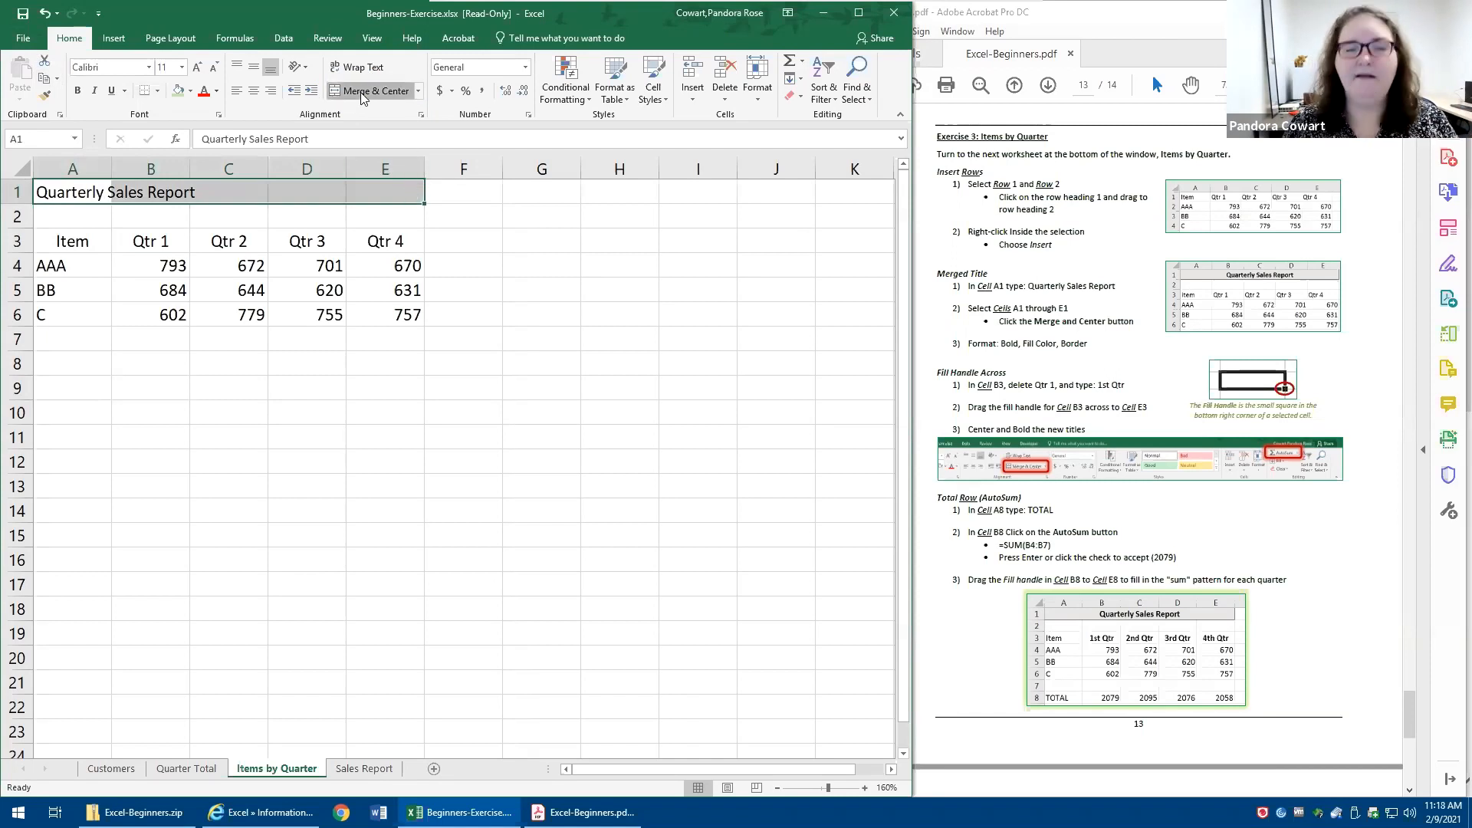
pyautogui.click(360, 92)
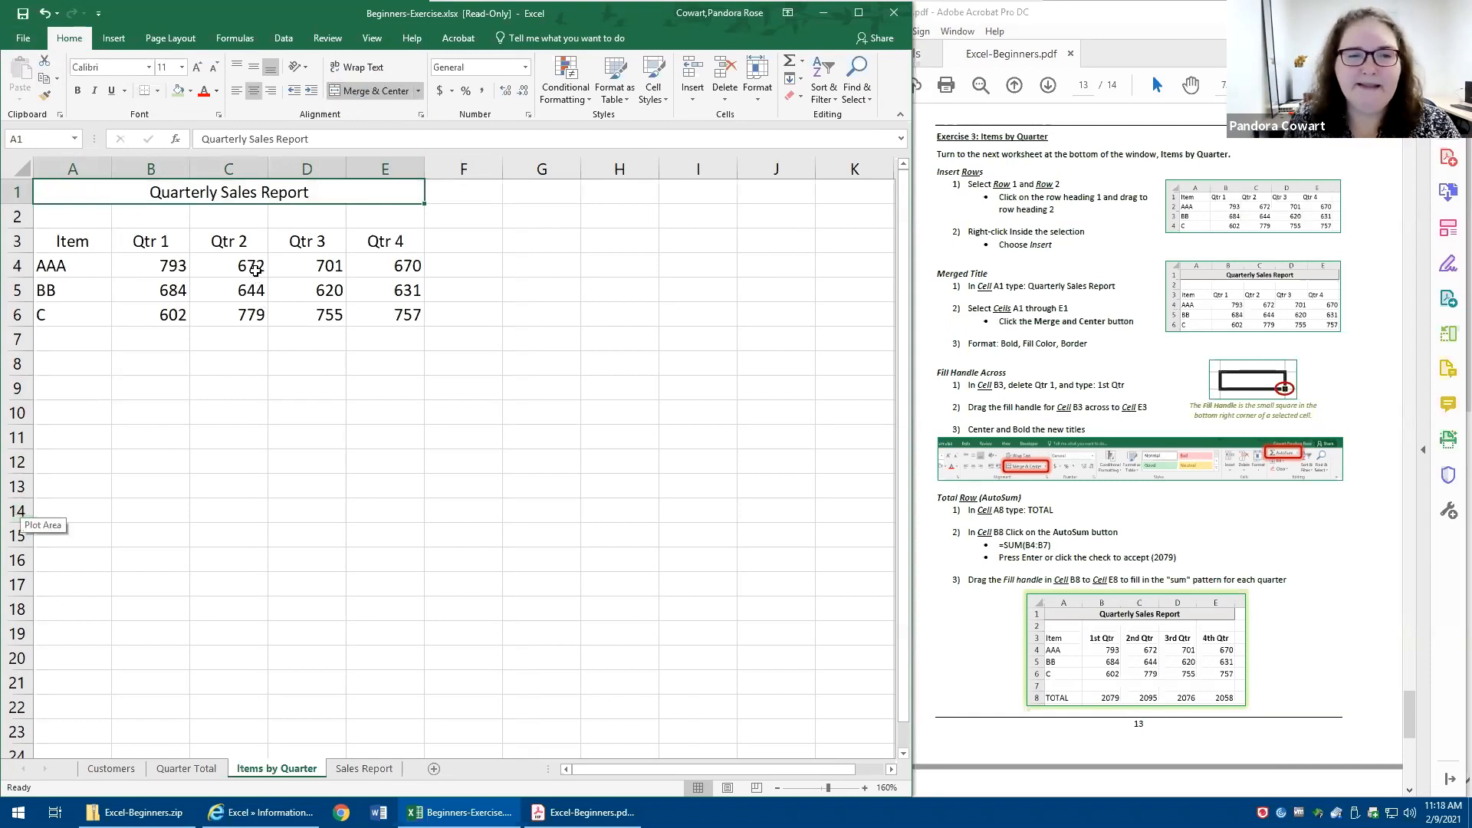
# - Fill the merged title cell with a light blue theme color and apply Thick Outside Borders
pyautogui.click(189, 91)
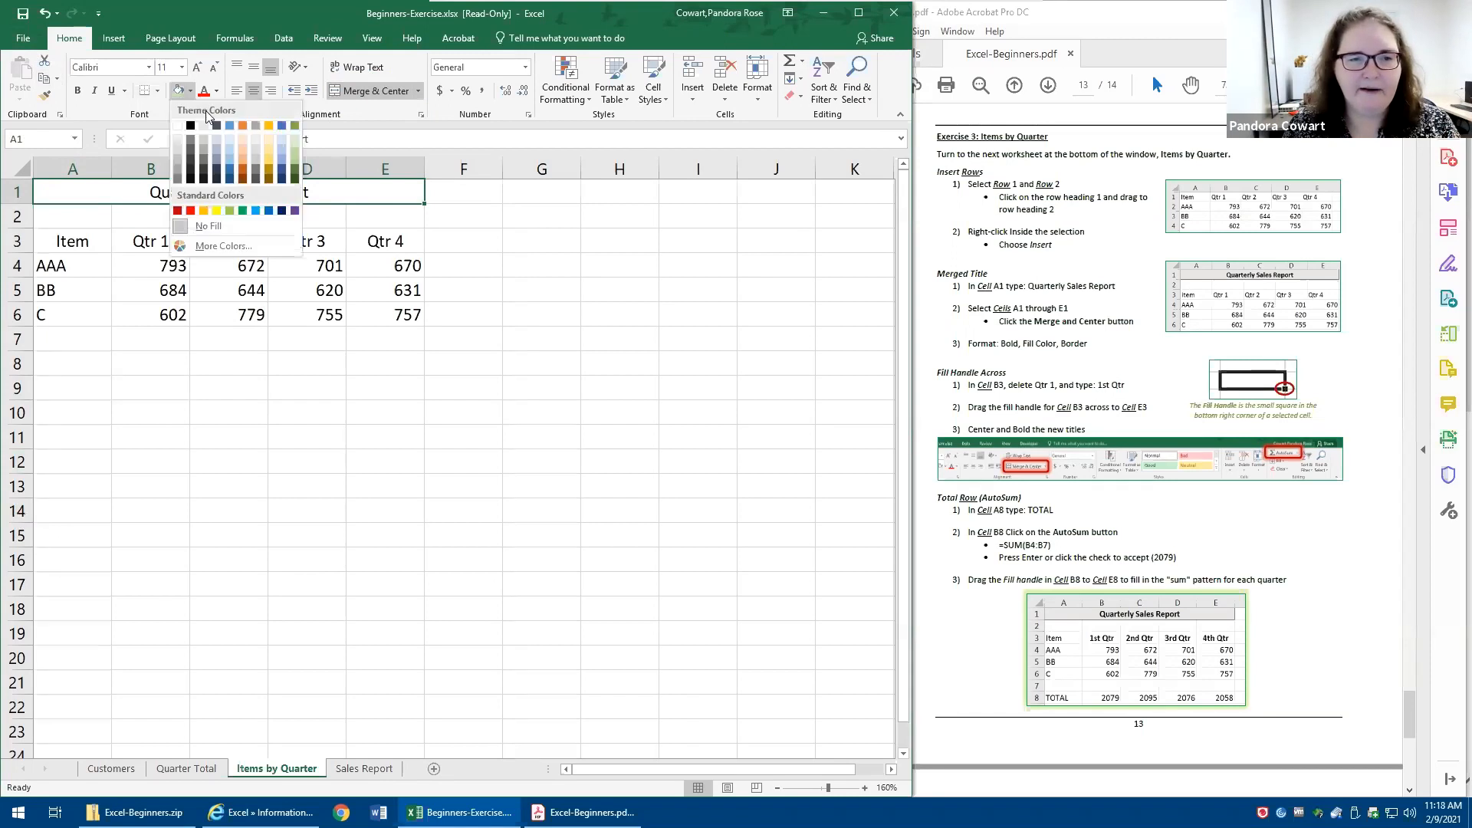
pyautogui.click(232, 149)
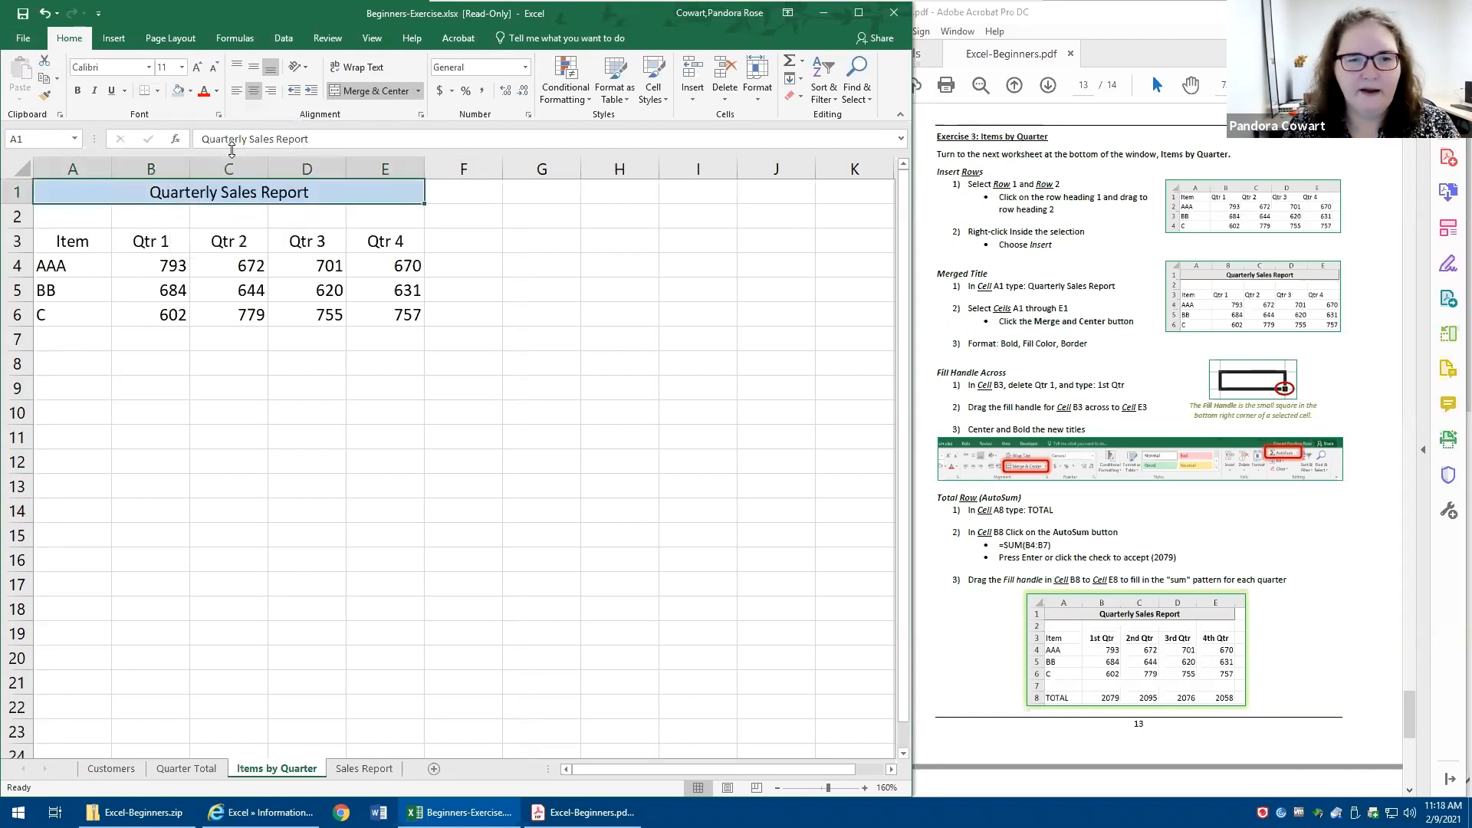
pyautogui.click(157, 90)
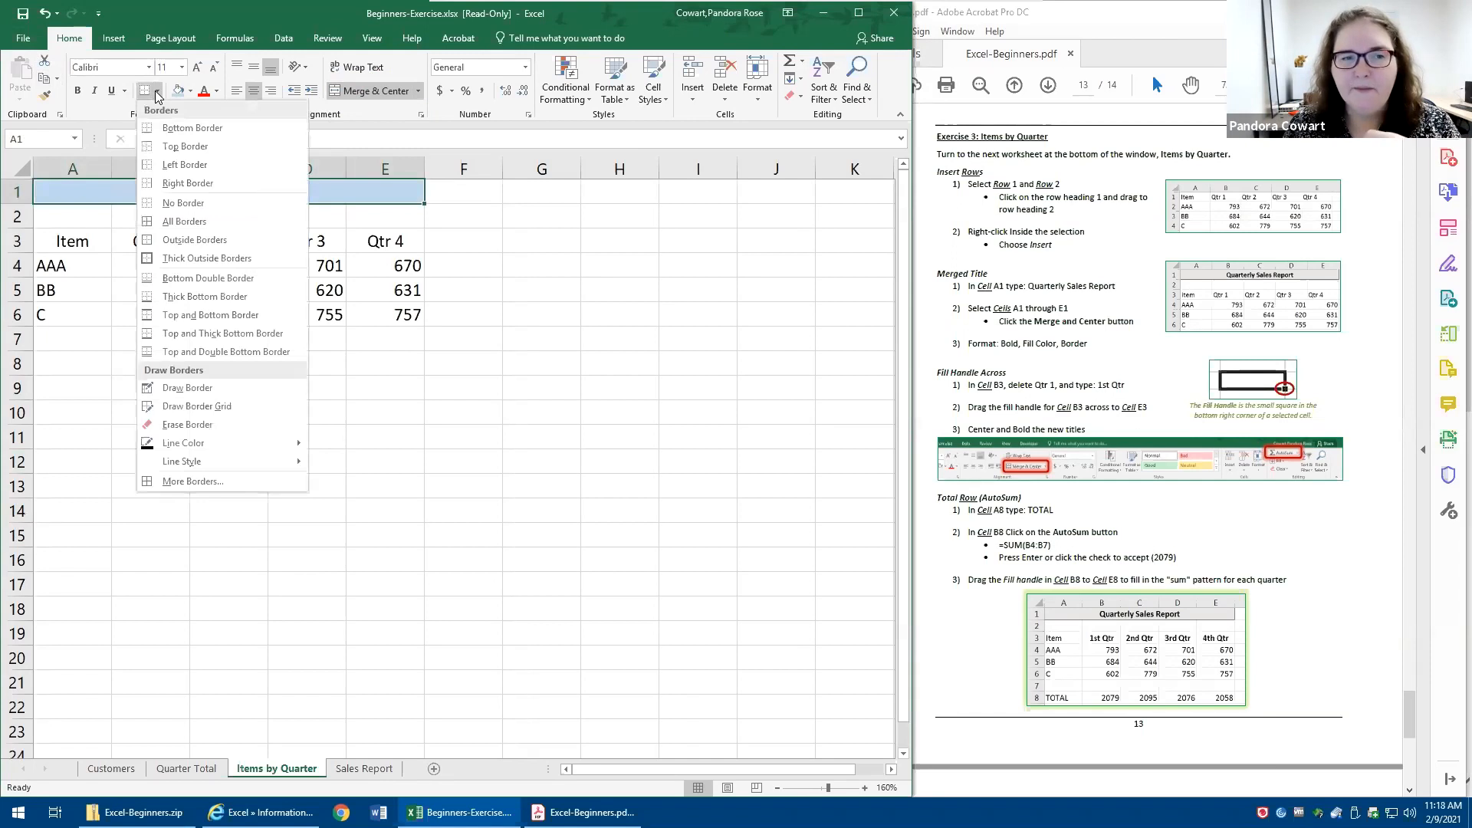
pyautogui.click(187, 259)
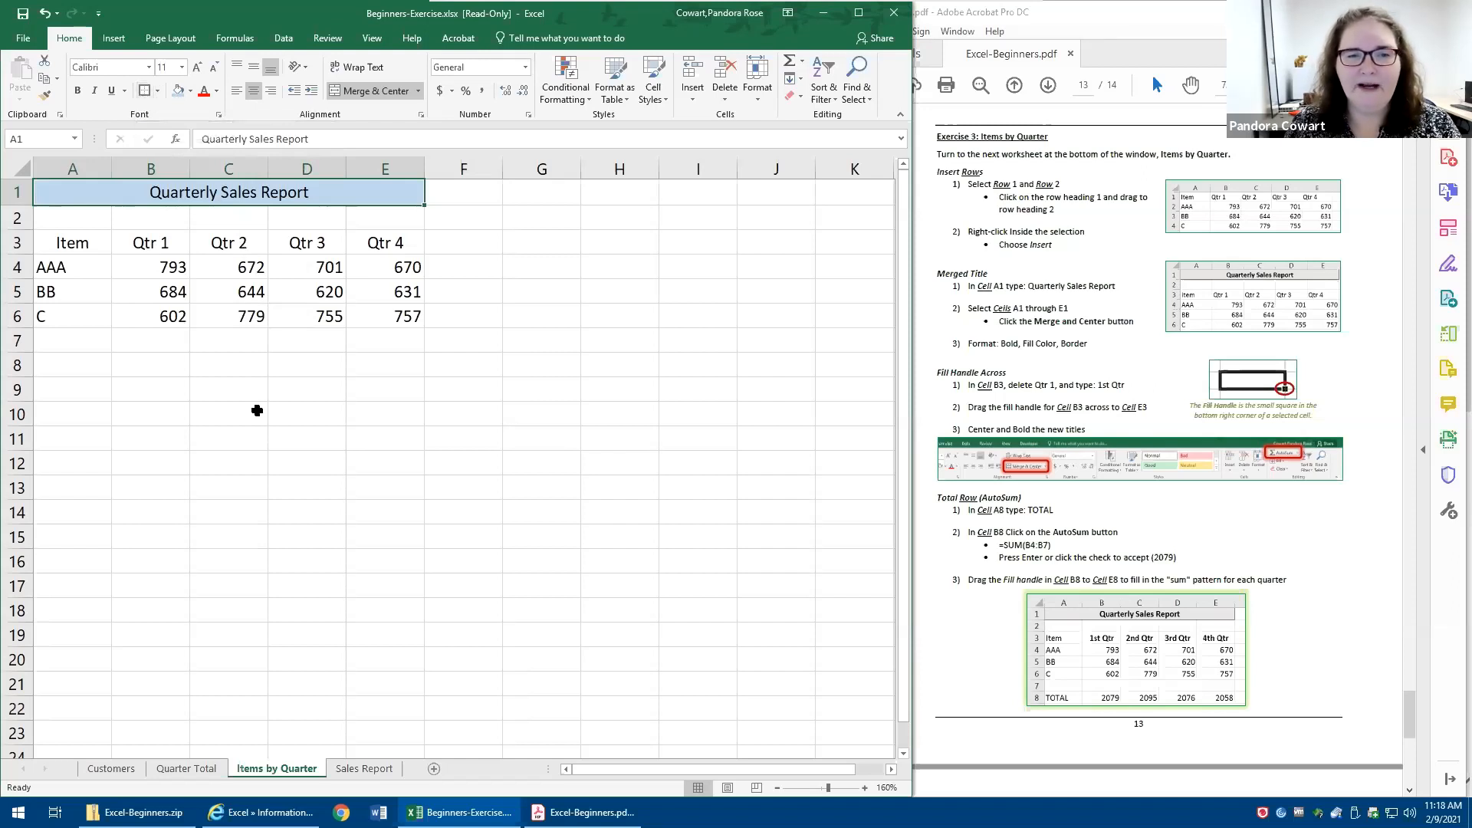
pyautogui.click(257, 411)
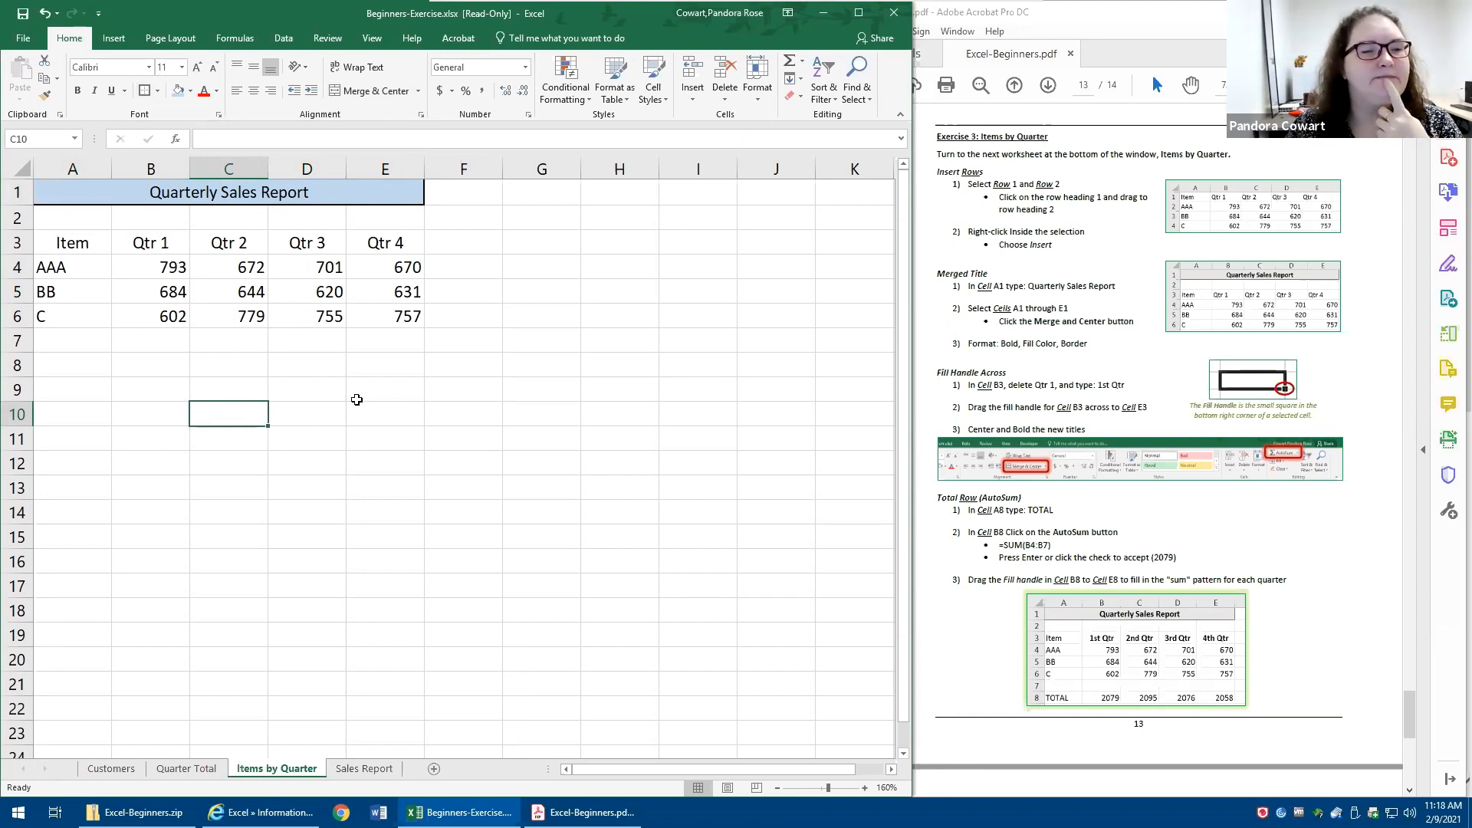
# - Replace the heading in cell B3 with 1st Qtr
pyautogui.click(151, 240)
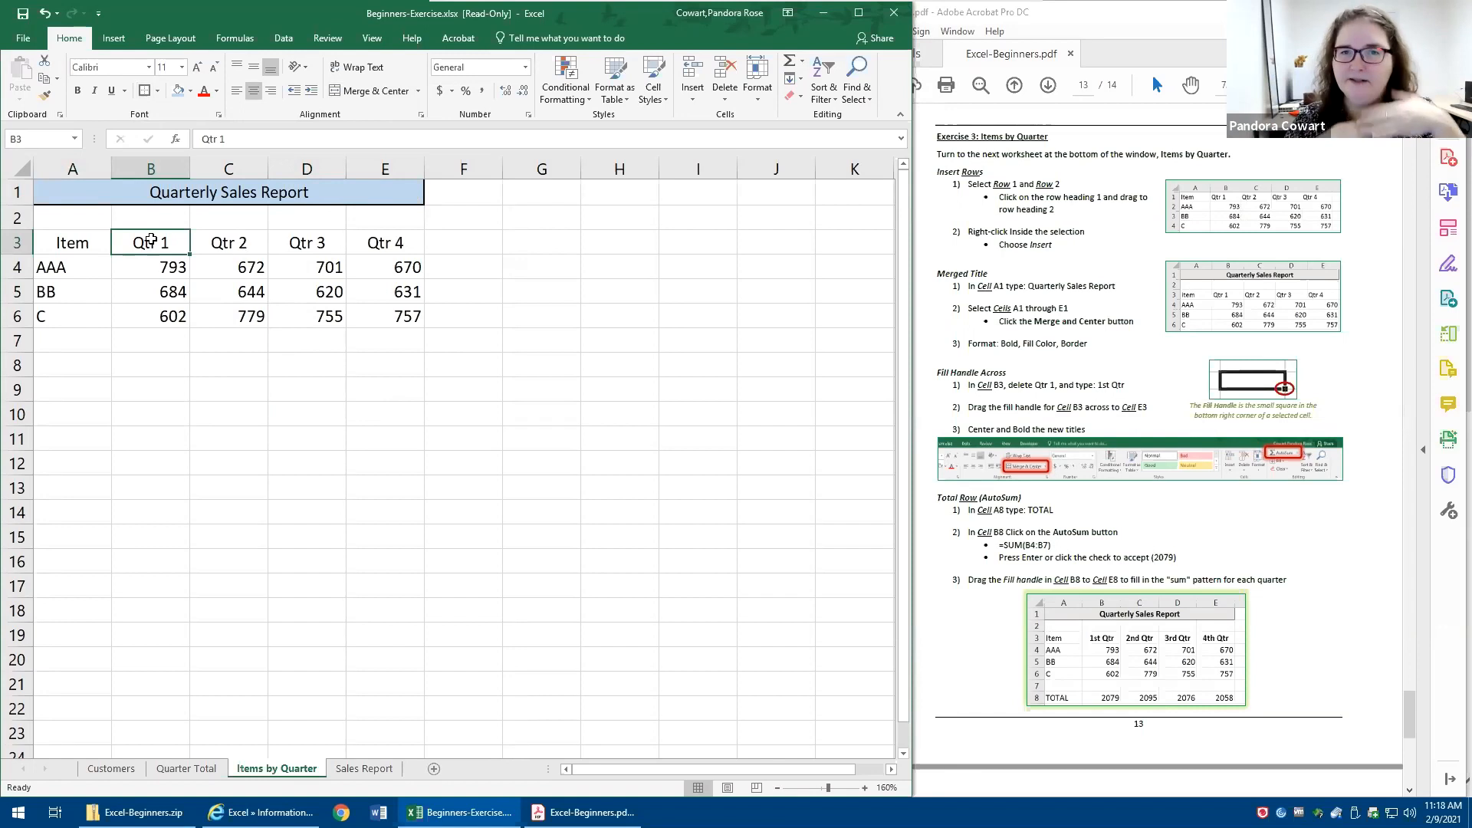
pyautogui.write('1')
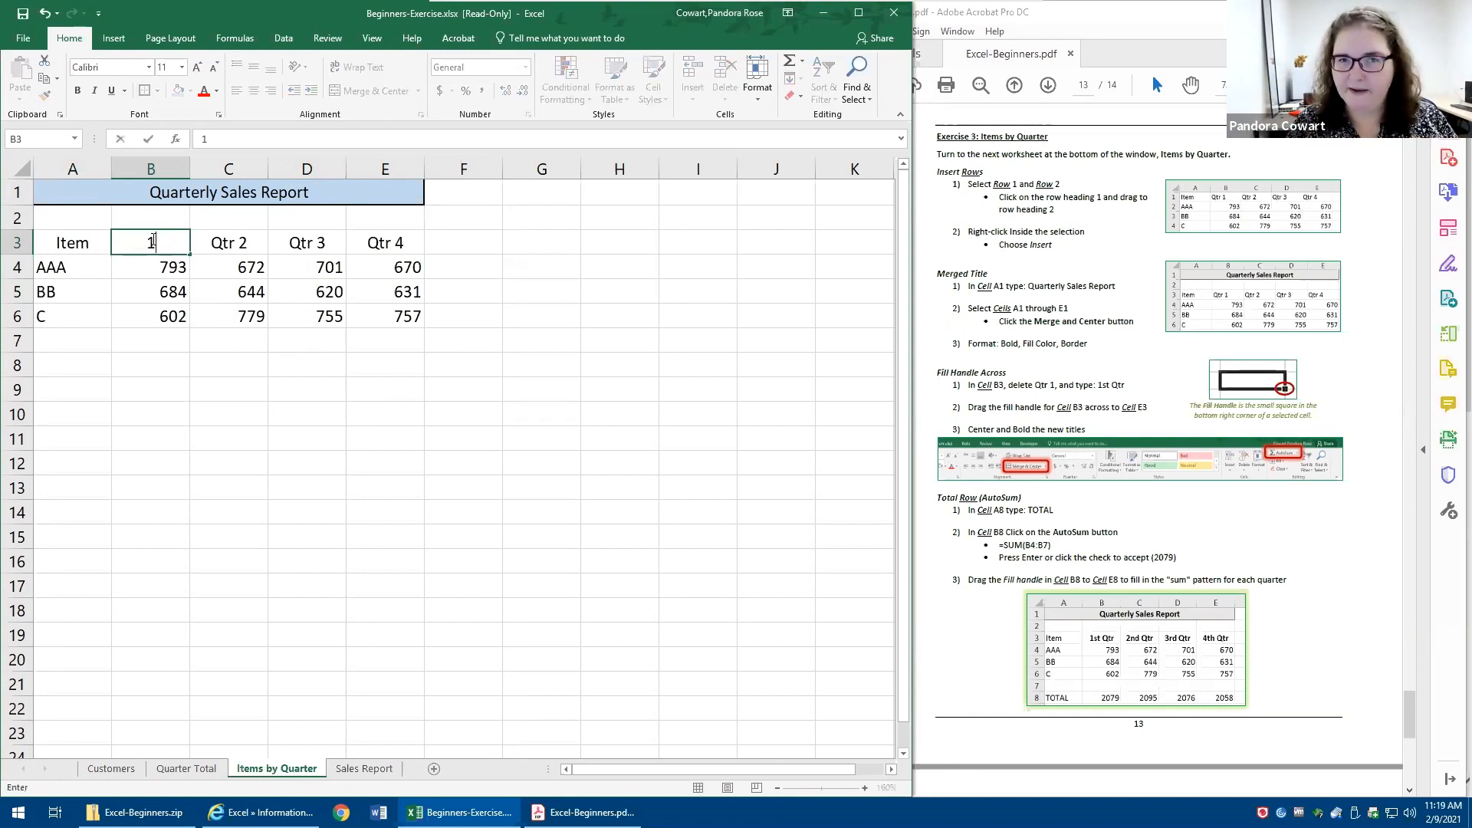
pyautogui.write('st ')
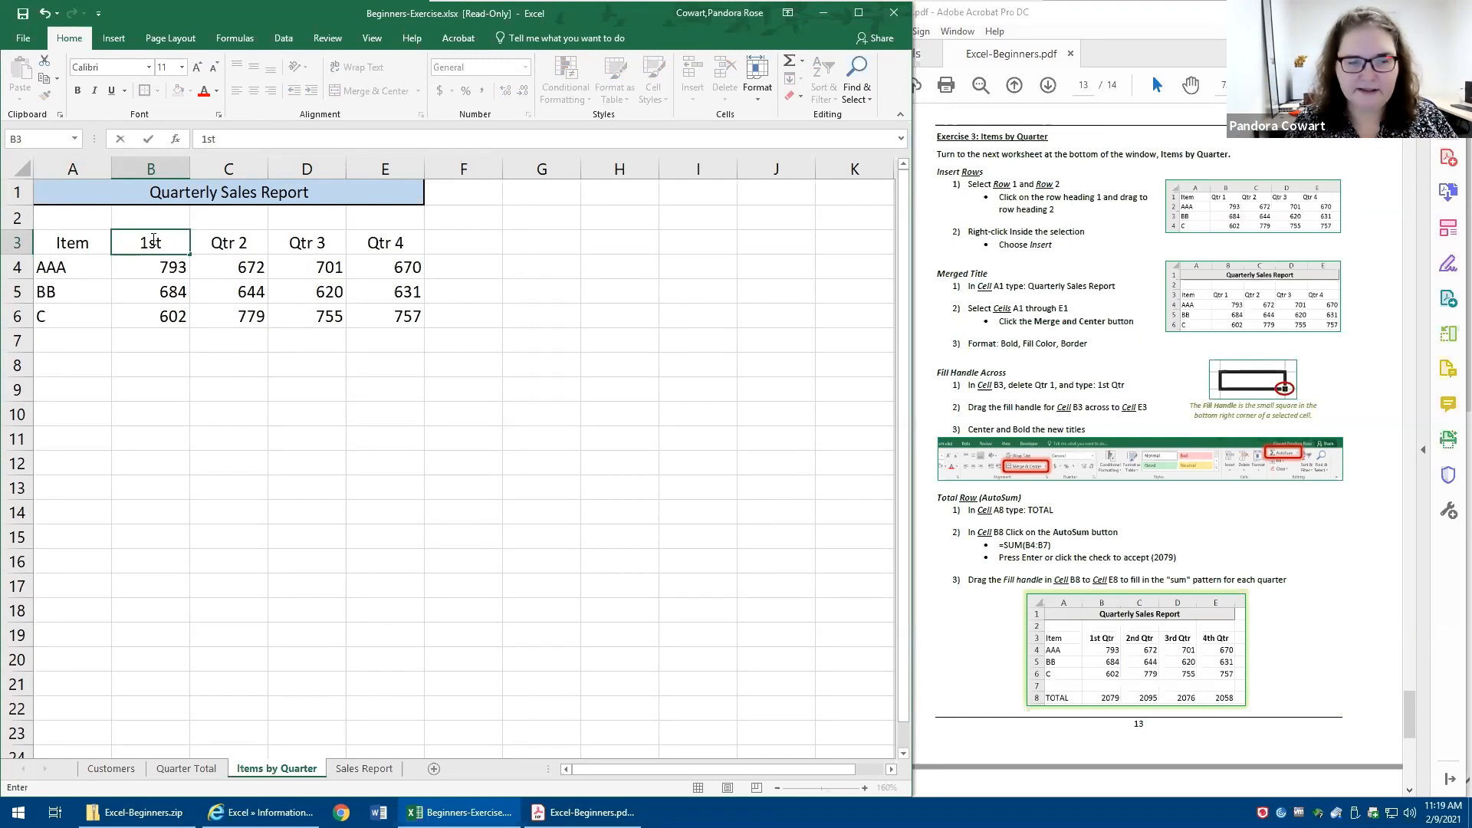
pyautogui.write('Qtr')
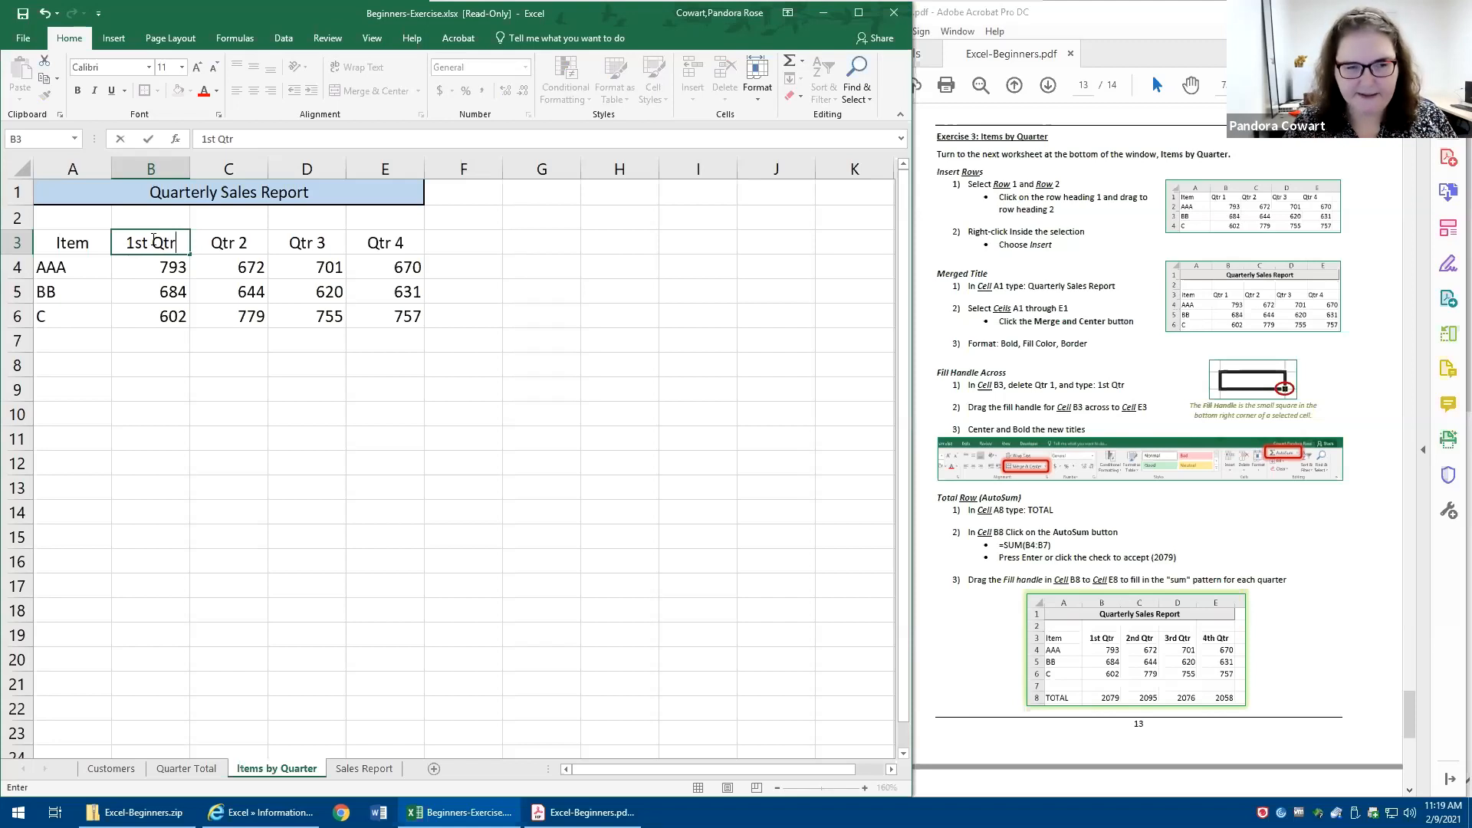
pyautogui.click(147, 139)
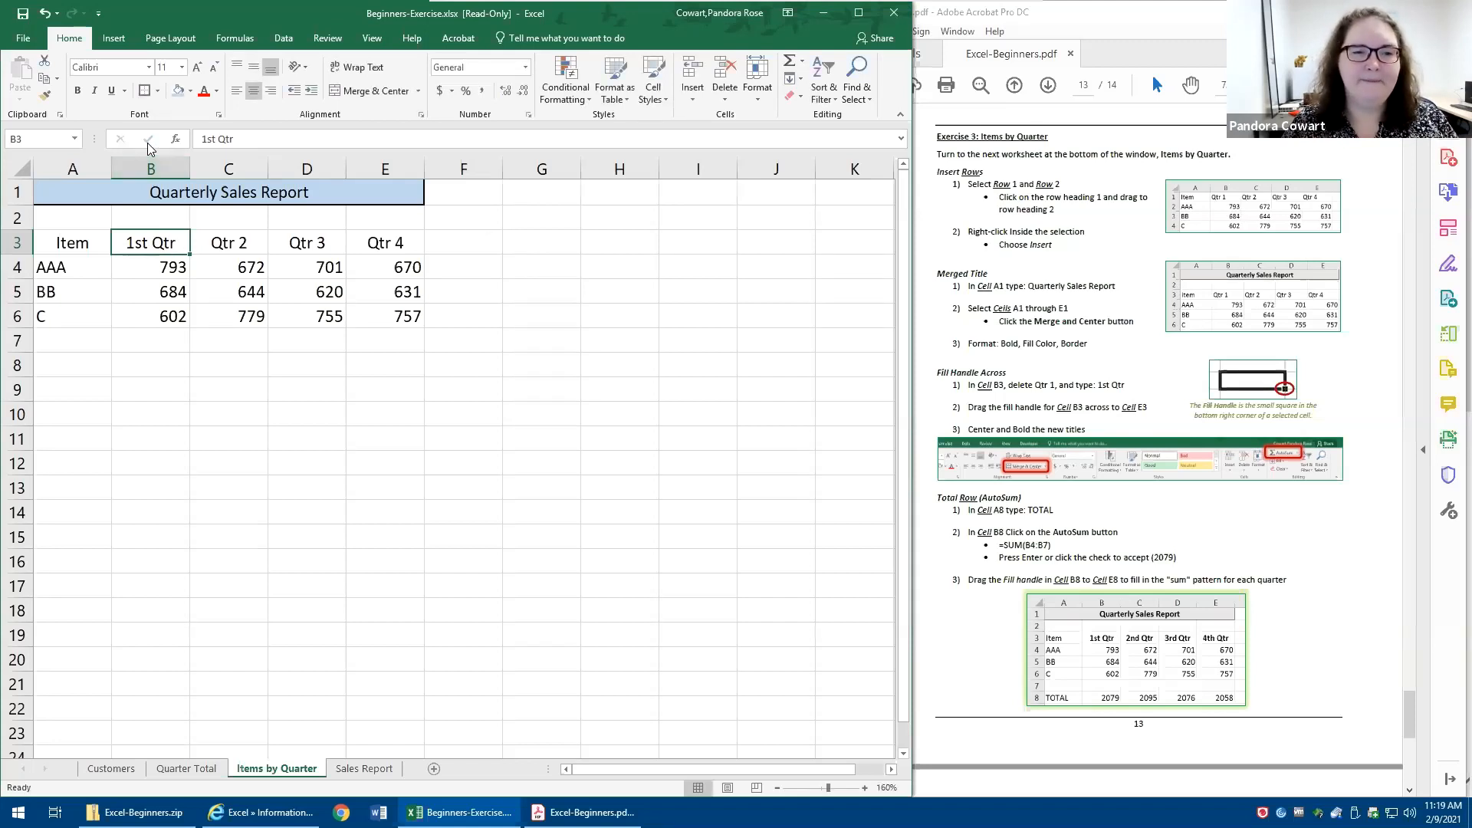
# - Try extending the 1st Qtr series from B3 down to B10 with the fill handle, and undo the fill
pyautogui.press('Down')
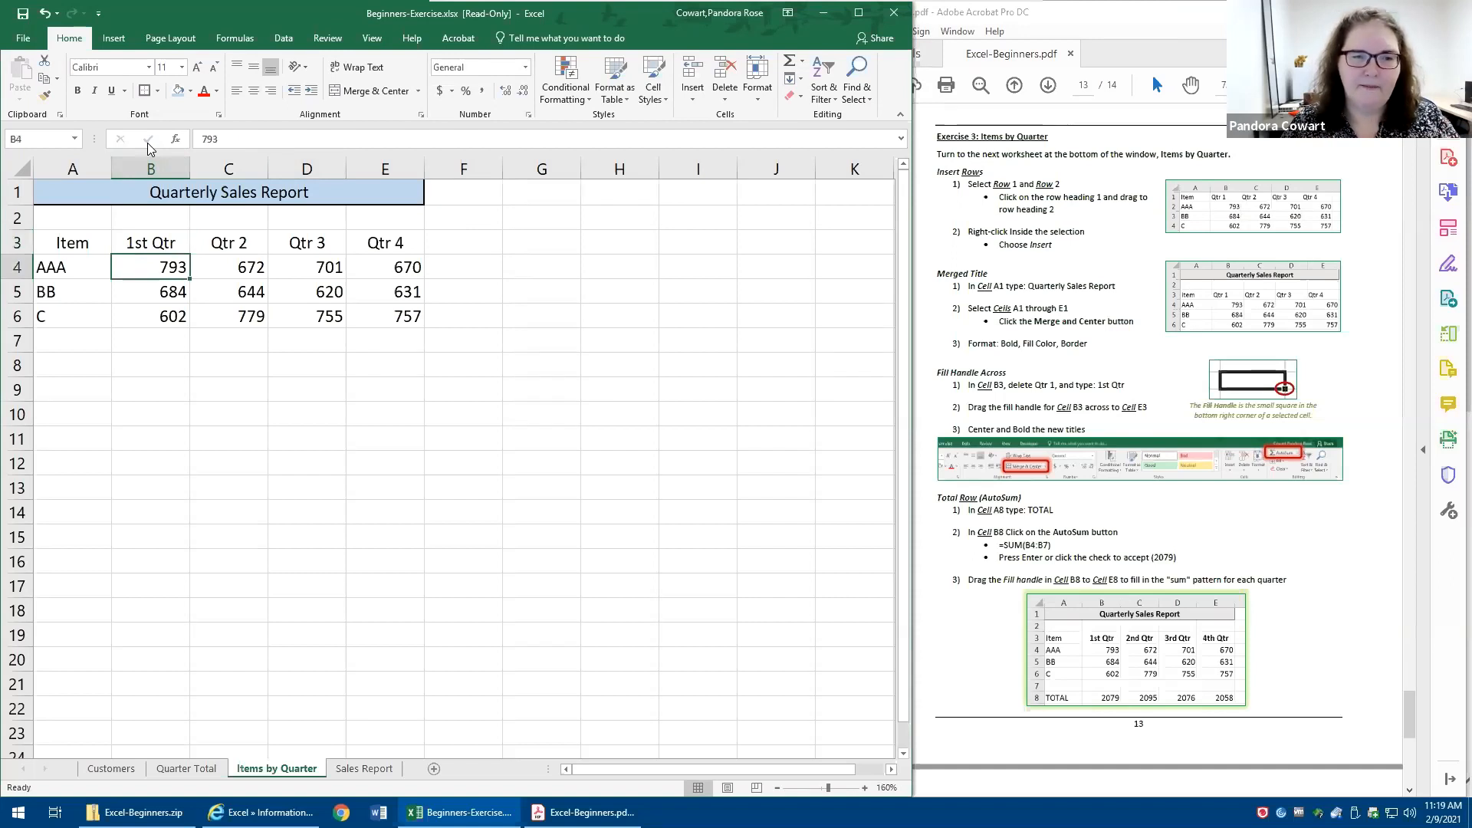
pyautogui.press('Up')
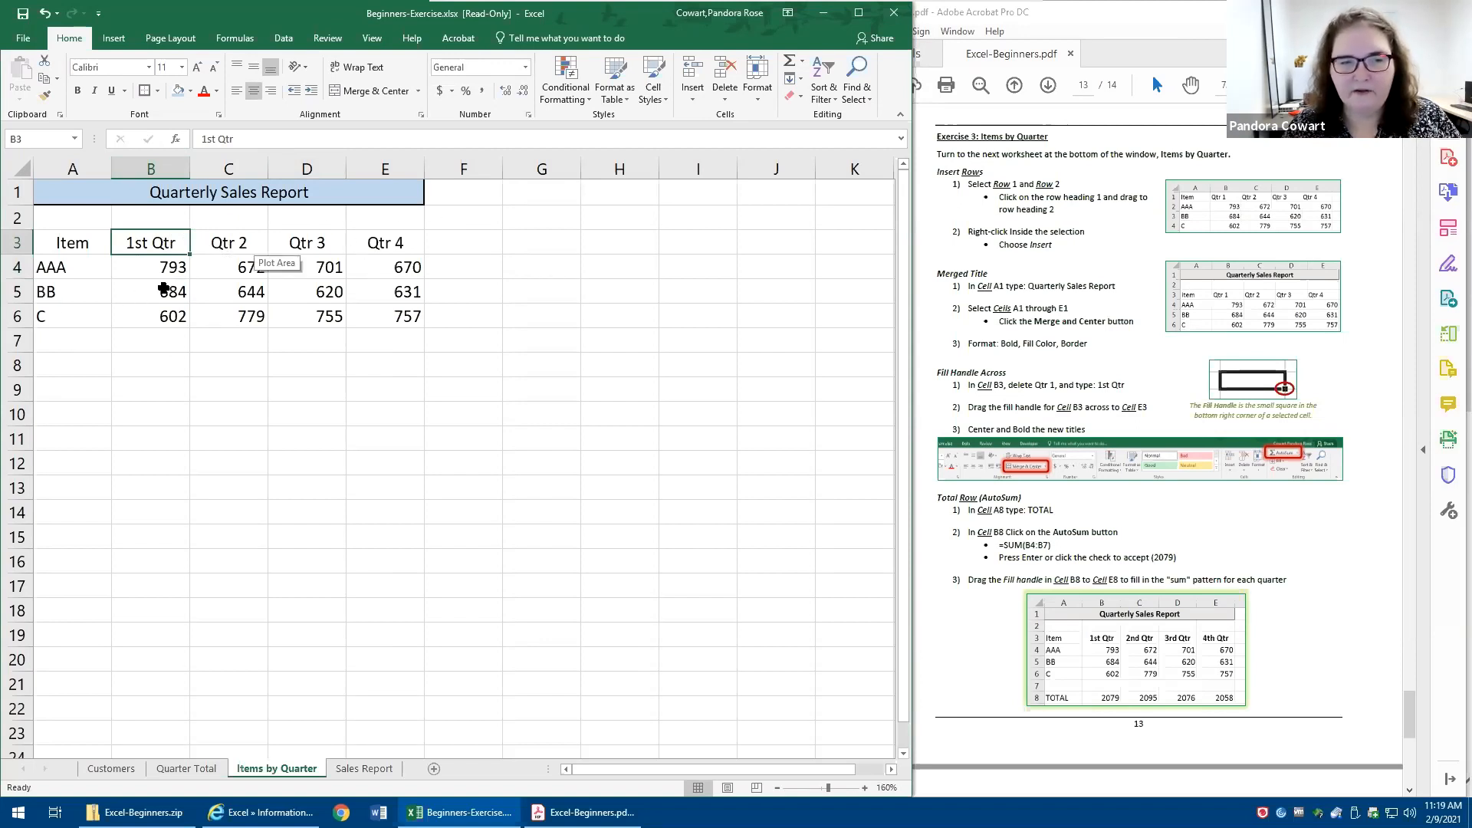
pyautogui.moveTo(190, 254); pyautogui.dragTo(173, 419)
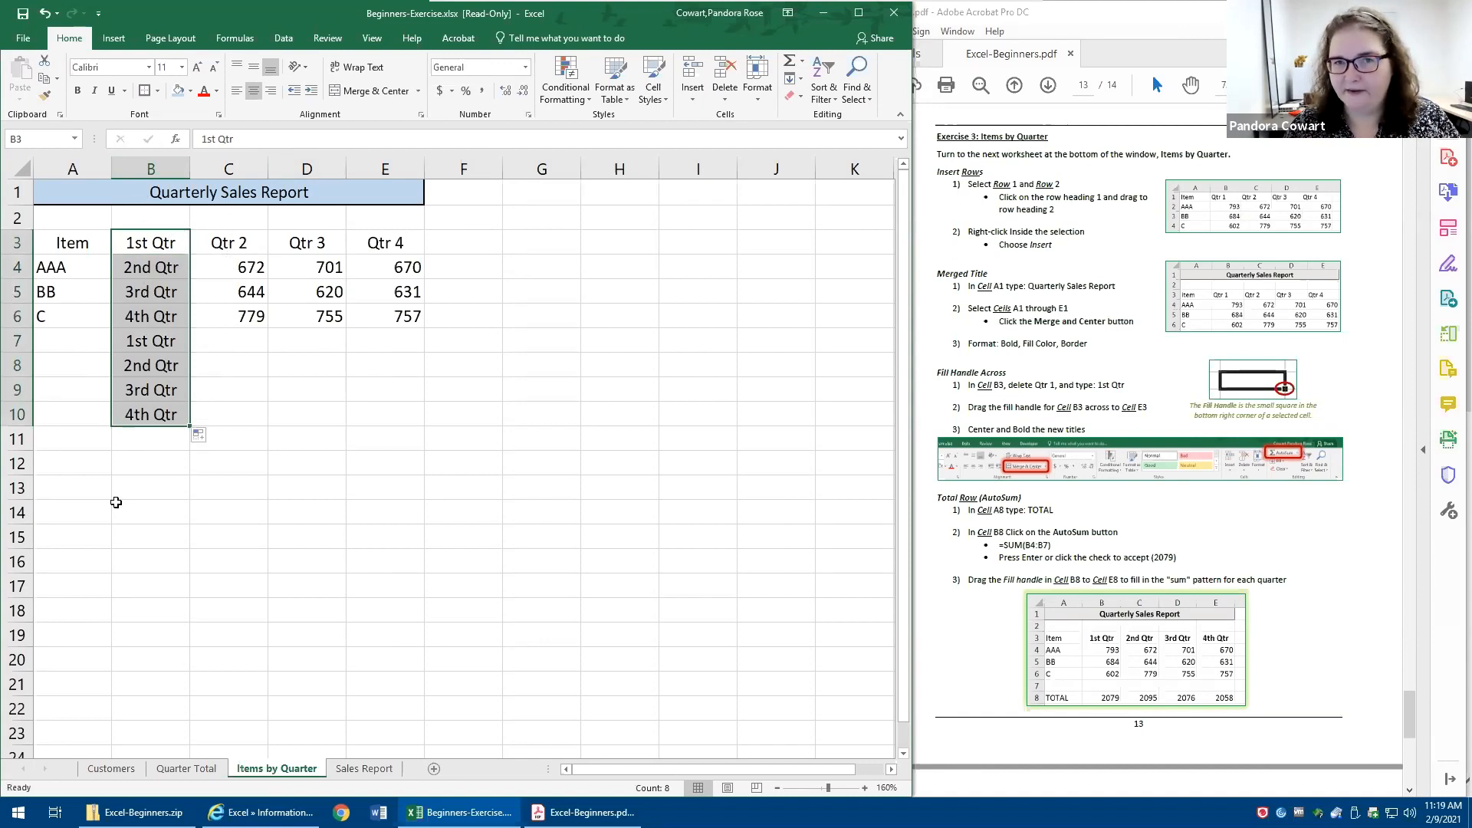
pyautogui.click(46, 14)
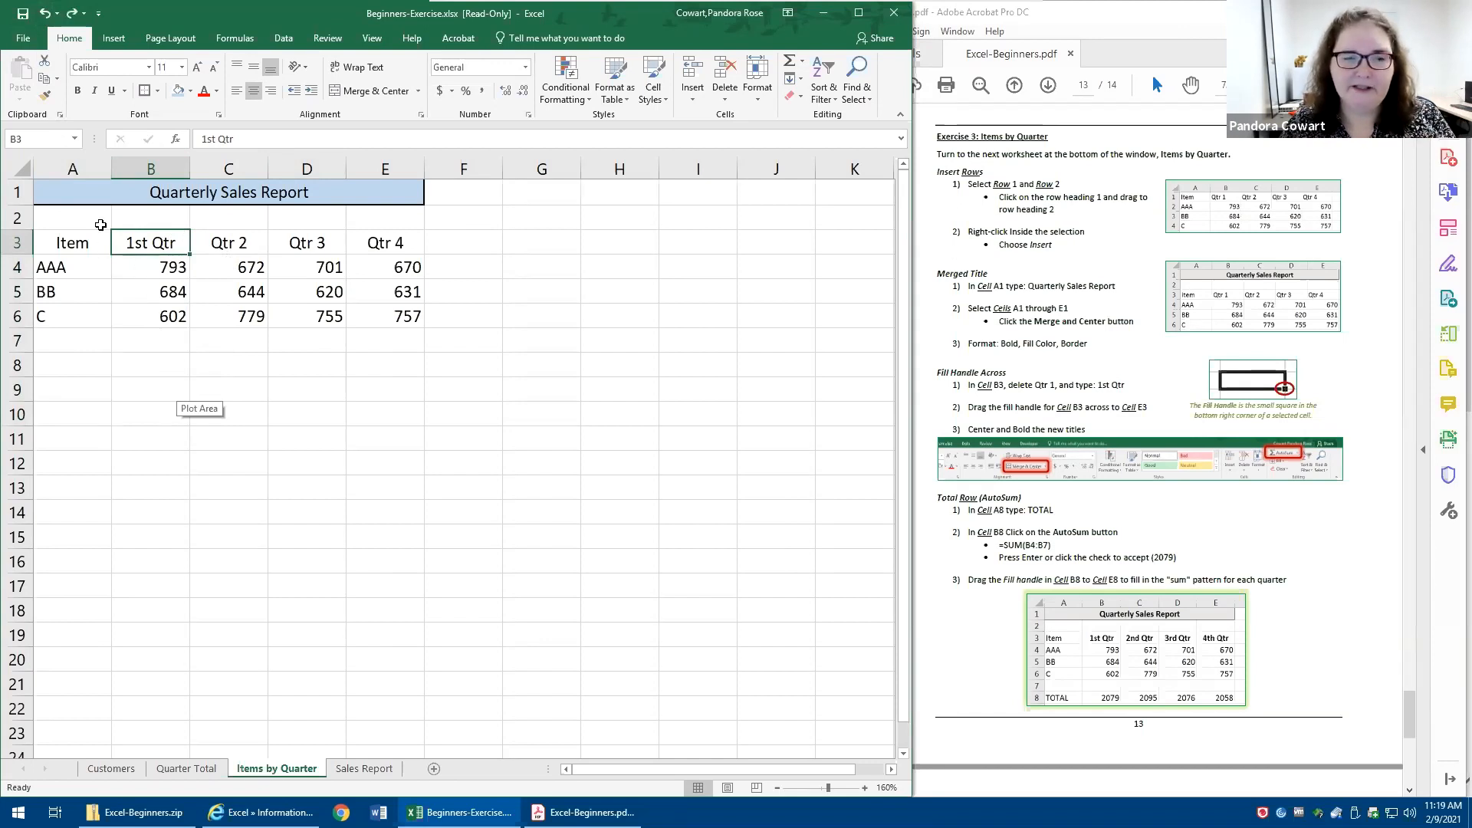
# - Extend the 1st Qtr heading from B3 across to E3 as a series using the fill handle
pyautogui.moveTo(190, 254); pyautogui.dragTo(421, 252)
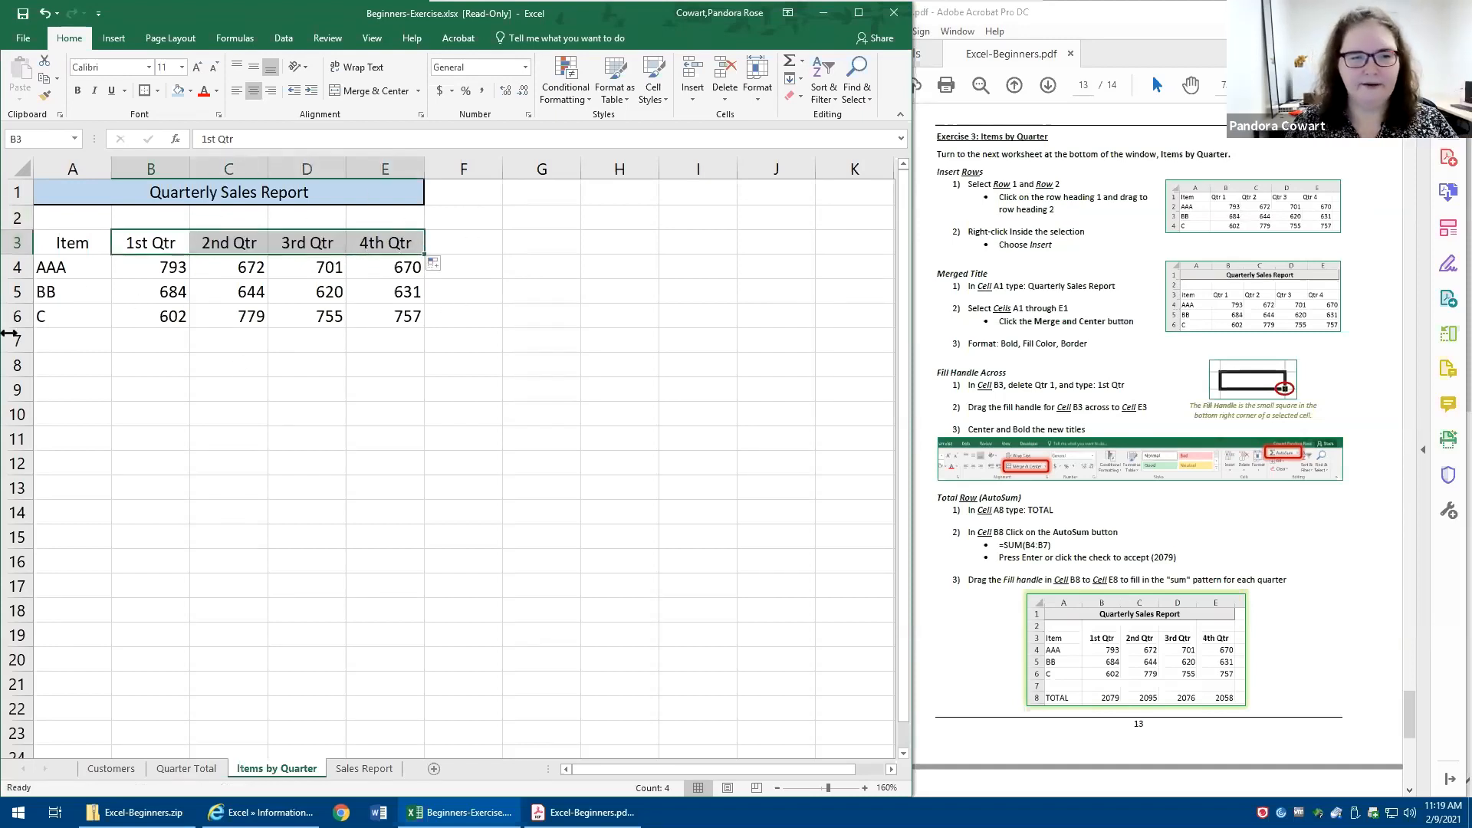
# - Enter the label TOTAL in cell A8
pyautogui.click(73, 370)
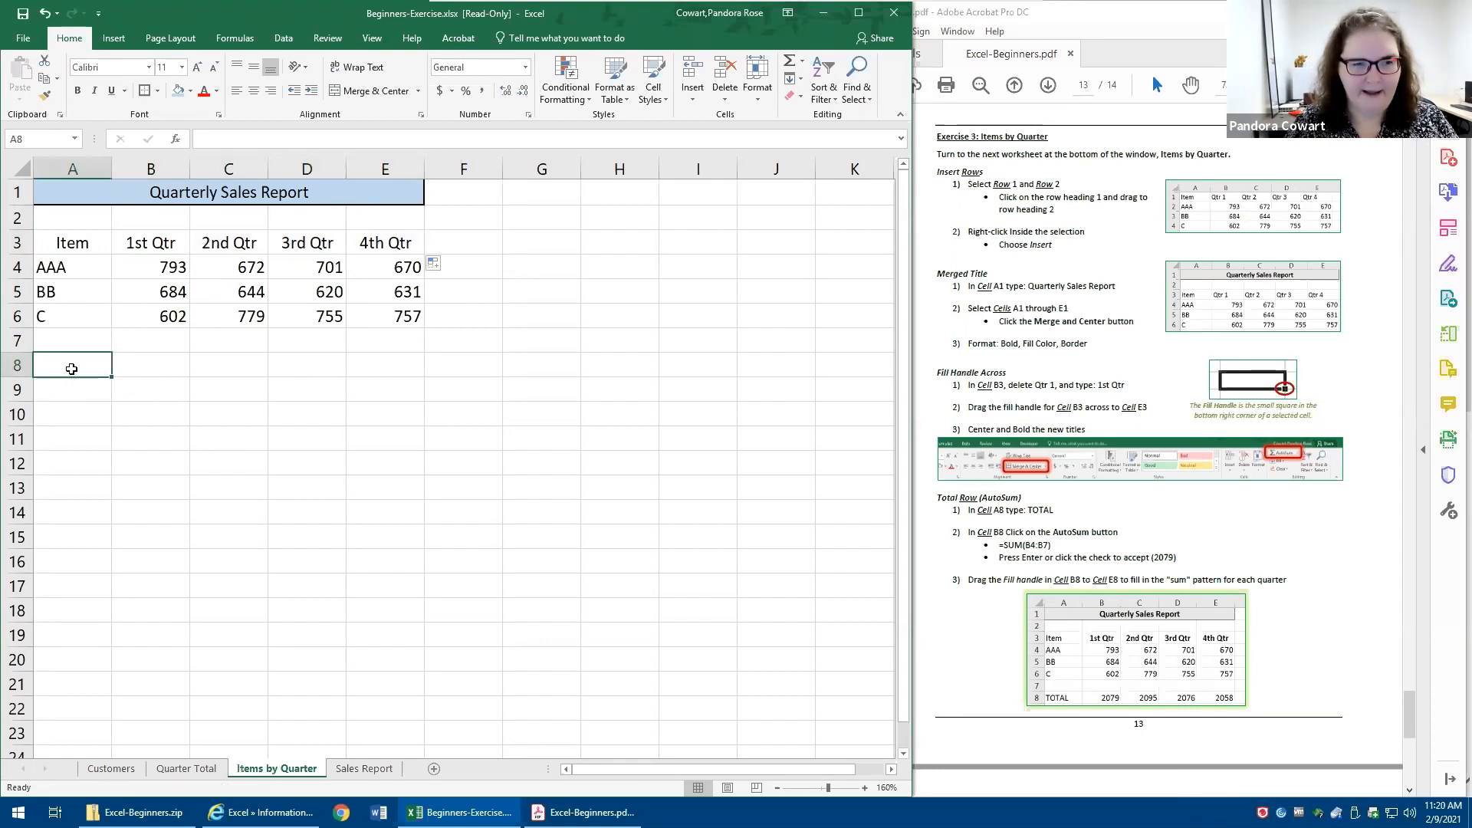
pyautogui.write('TOTAL')
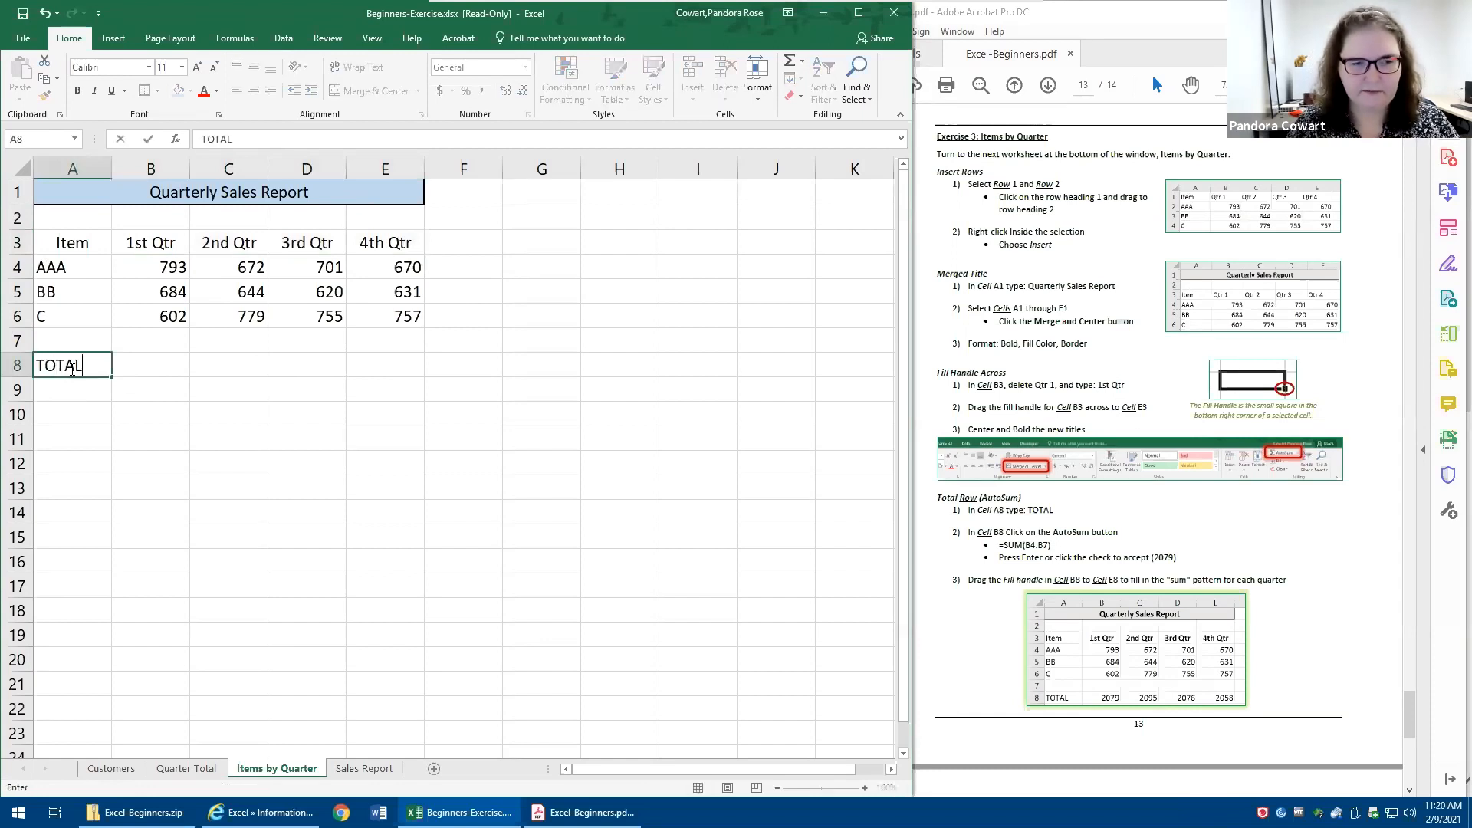
pyautogui.press('Tab')
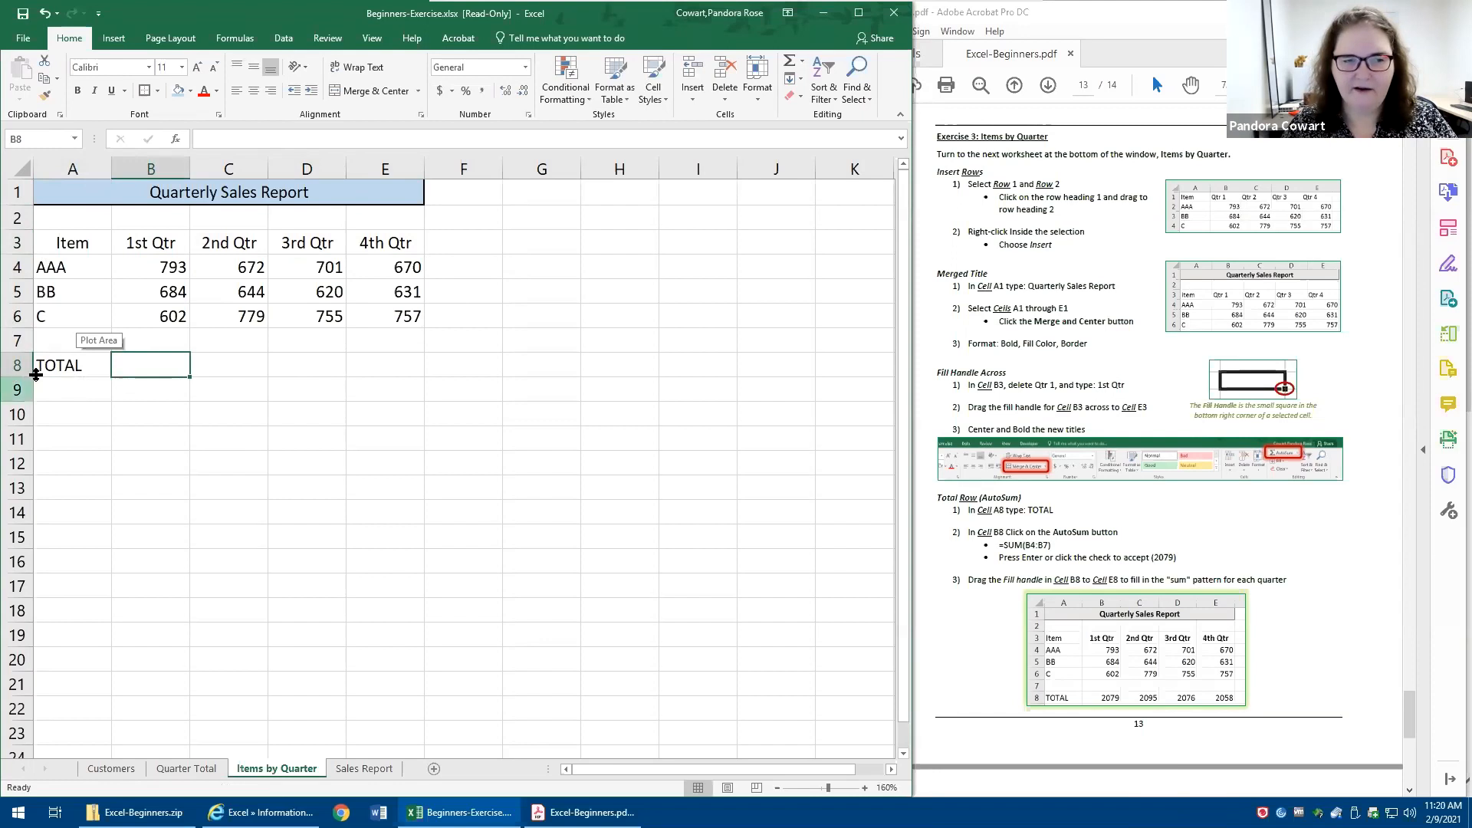
pyautogui.moveTo(294, 446); pyautogui.dragTo(299, 465)
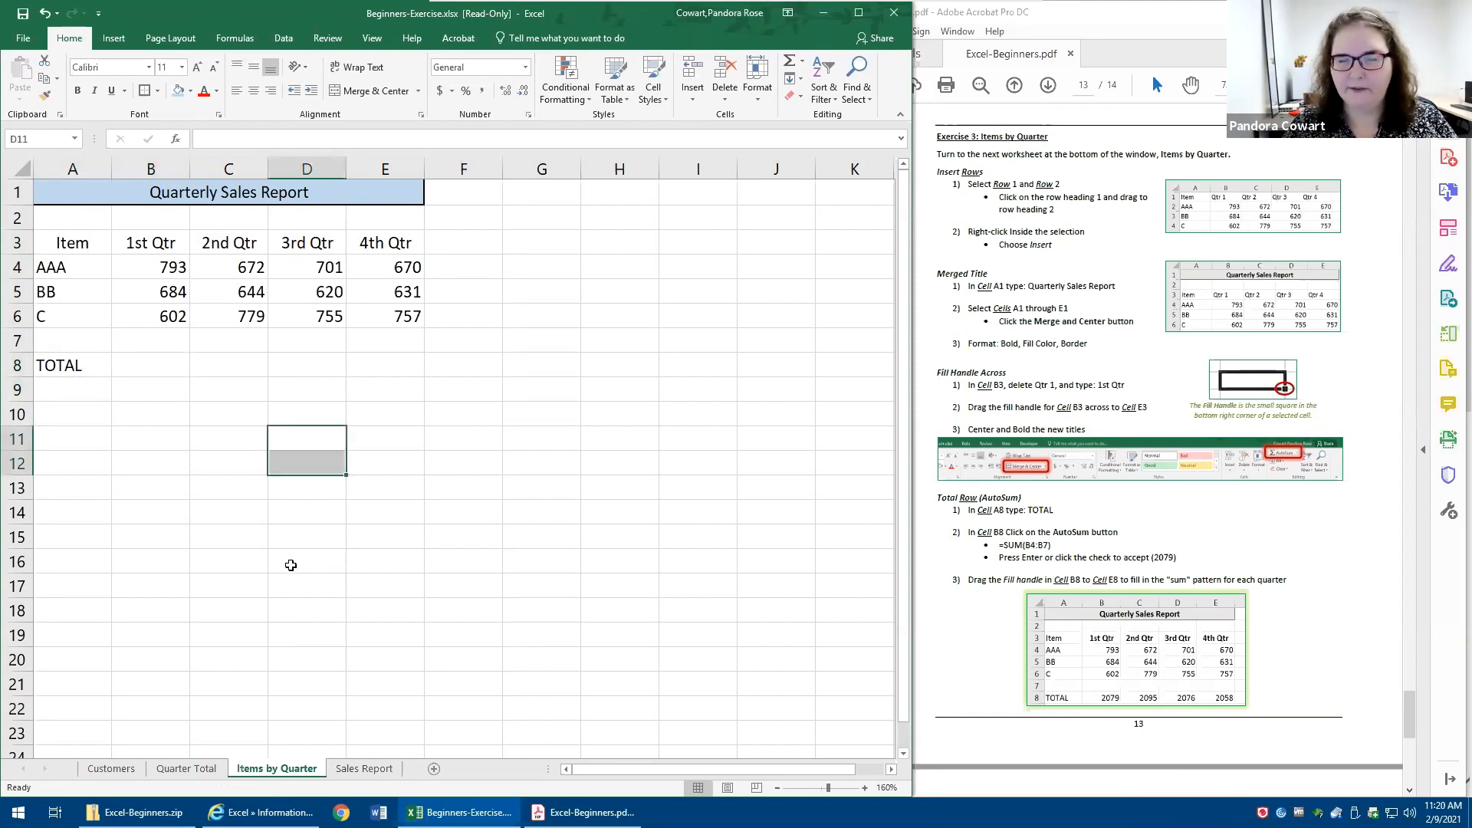
pyautogui.click(168, 364)
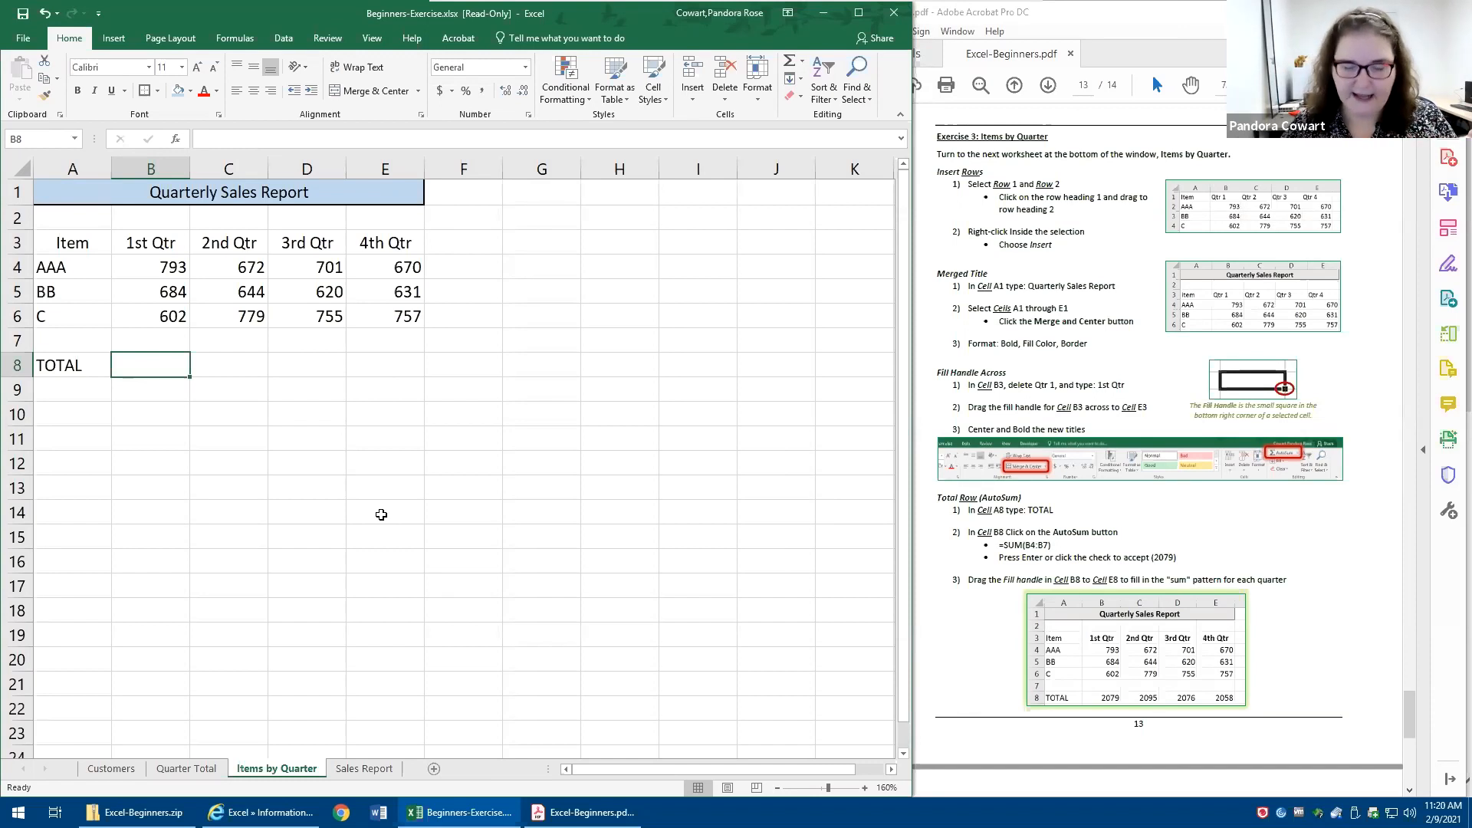
pyautogui.press('Left')
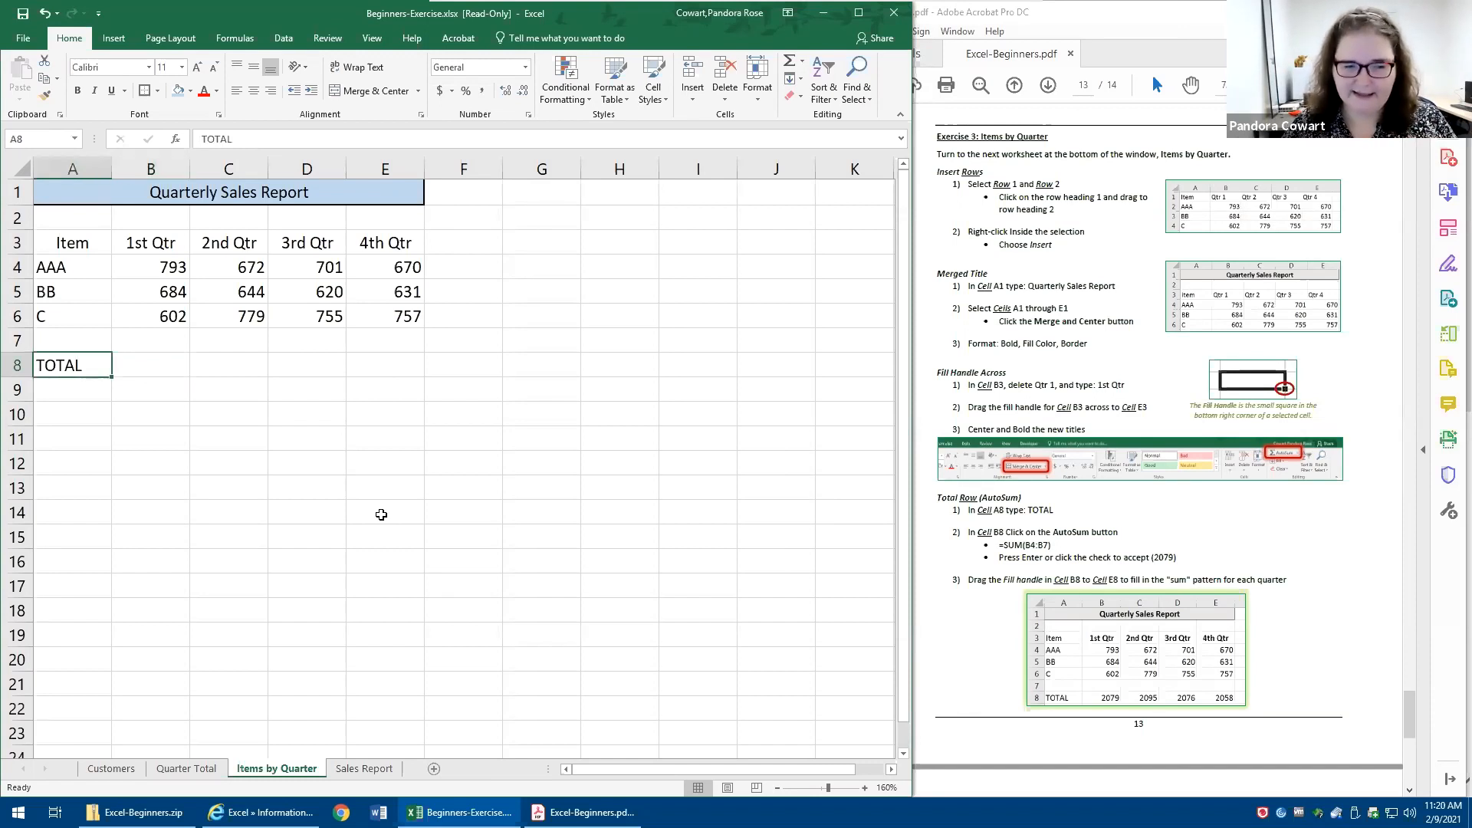
pyautogui.press('Right')
pyautogui.write('97')
pyautogui.press('BackSpace')
pyautogui.press('BackSpace')
pyautogui.write('7')
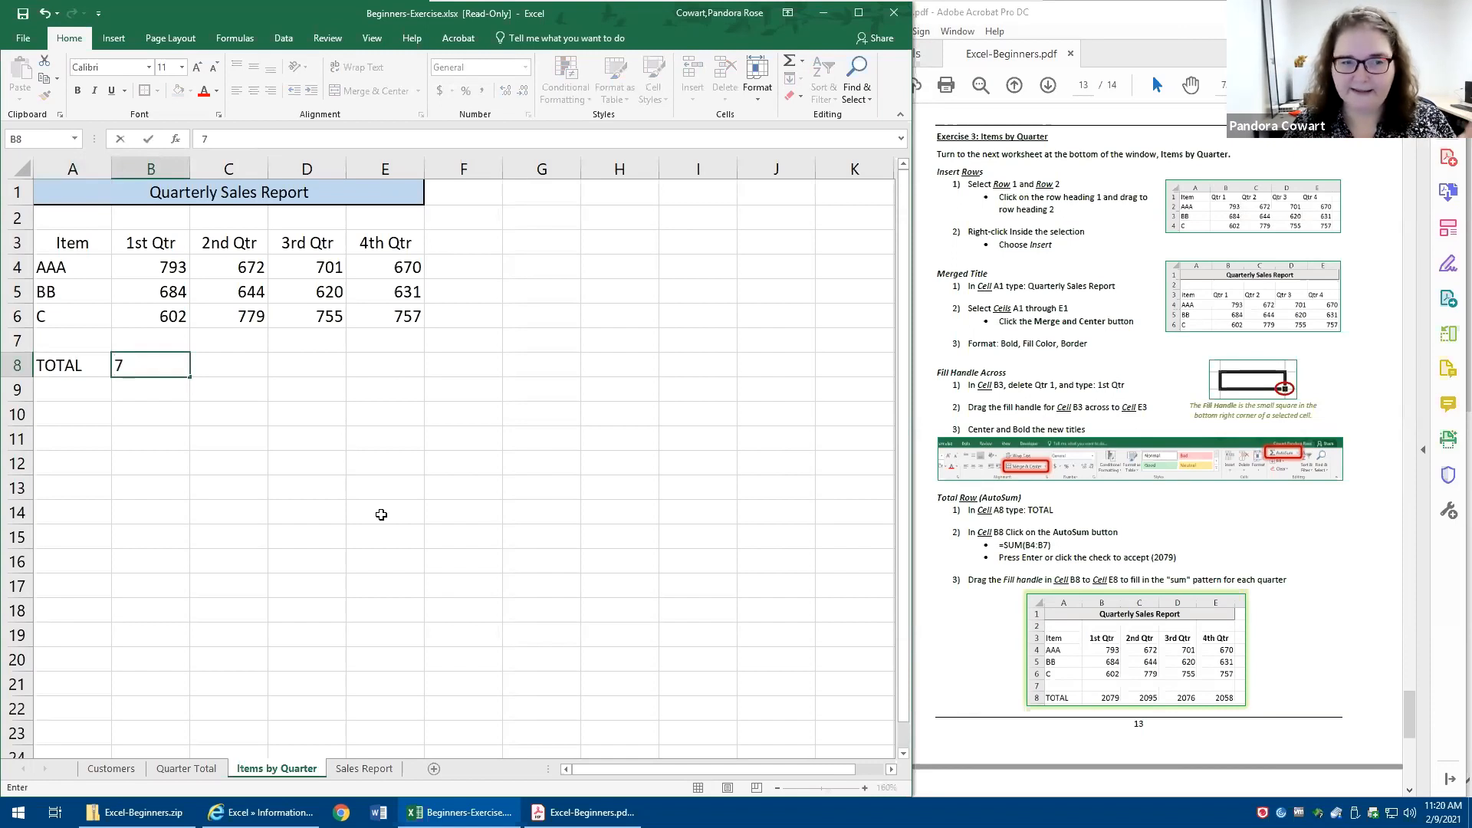
pyautogui.write('93+684+')
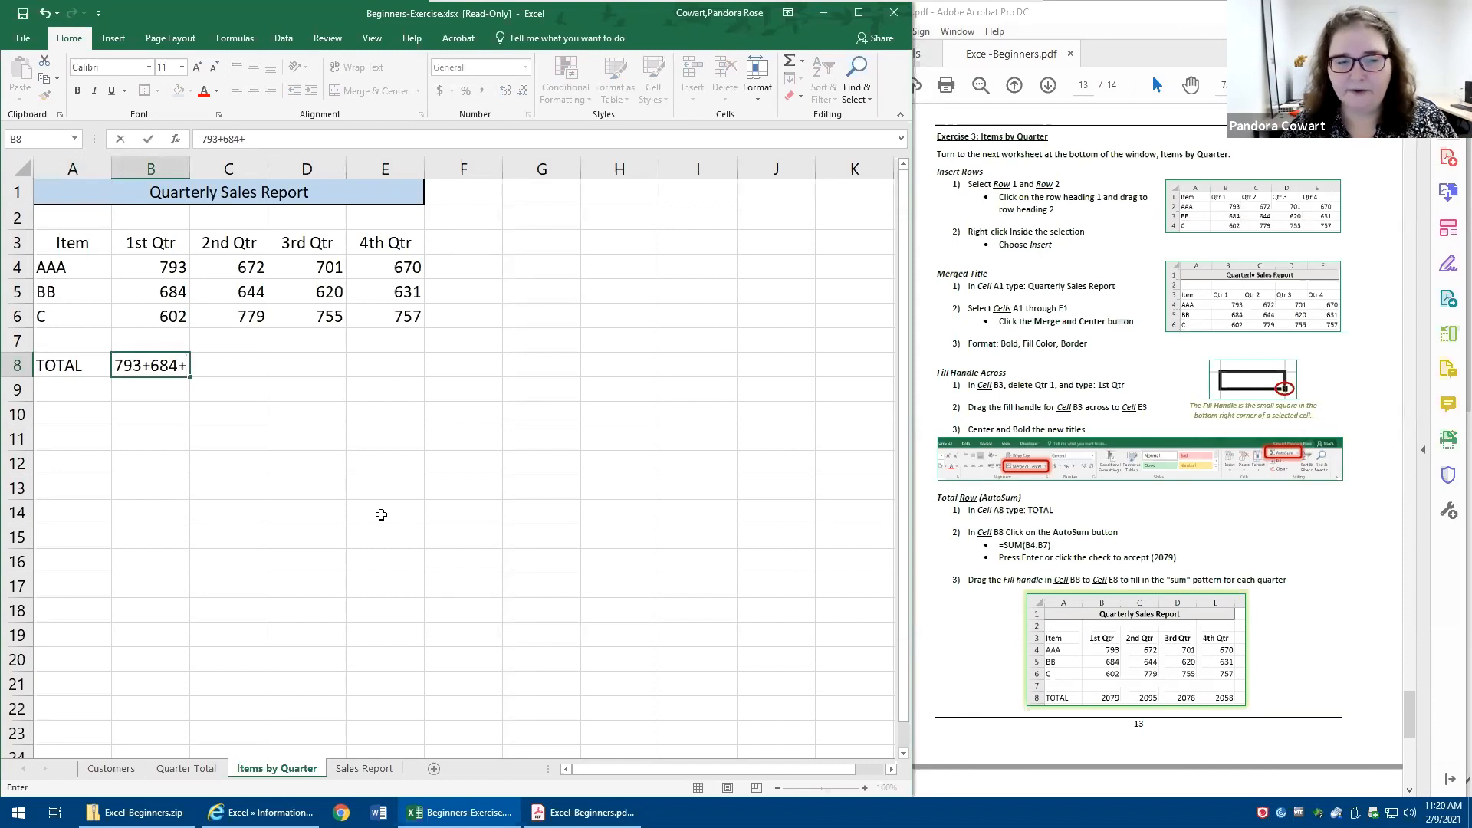
pyautogui.press('Escape')
pyautogui.moveTo(157, 275); pyautogui.dragTo(162, 310)
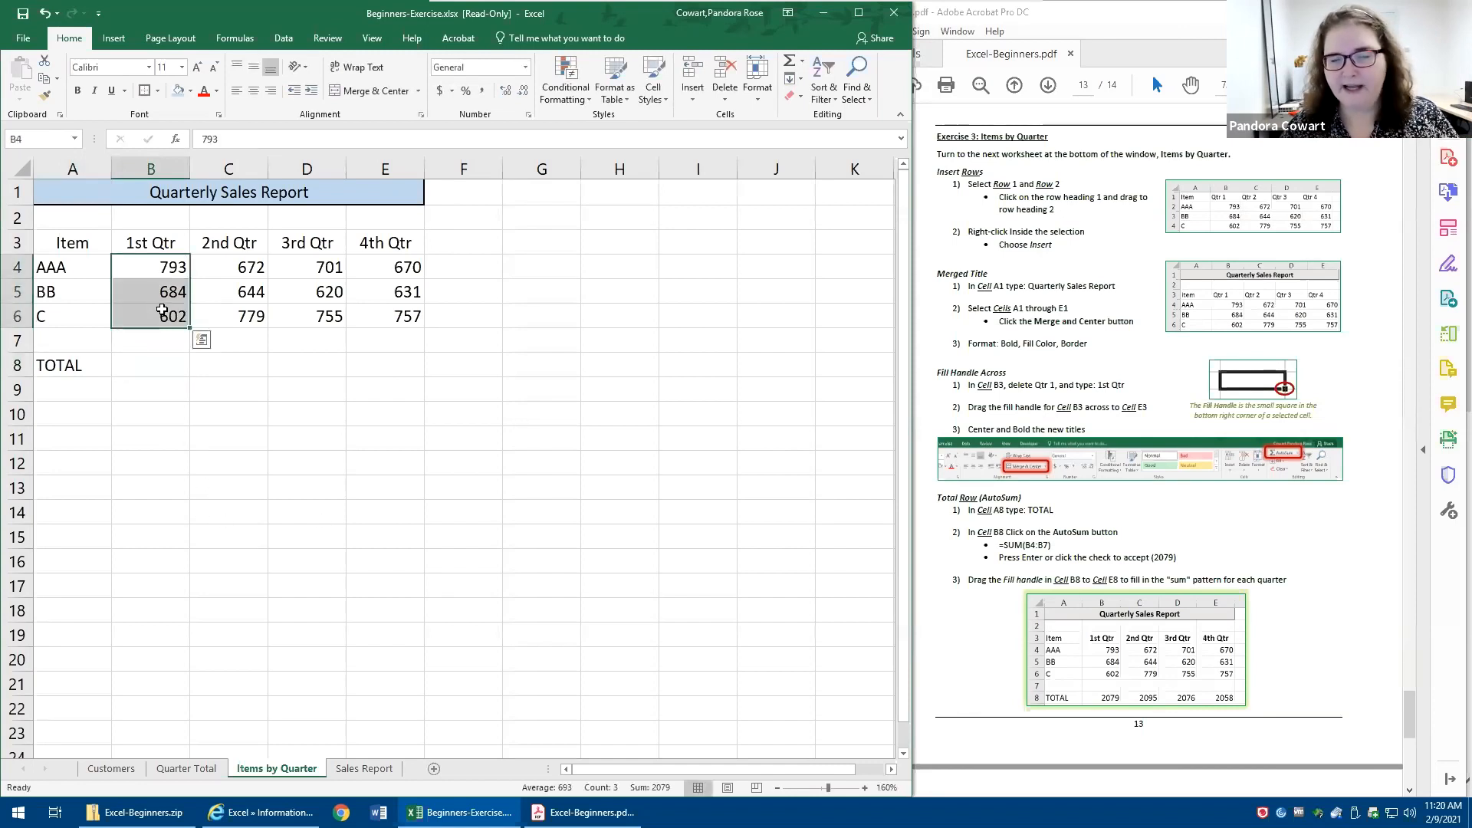
pyautogui.click(154, 367)
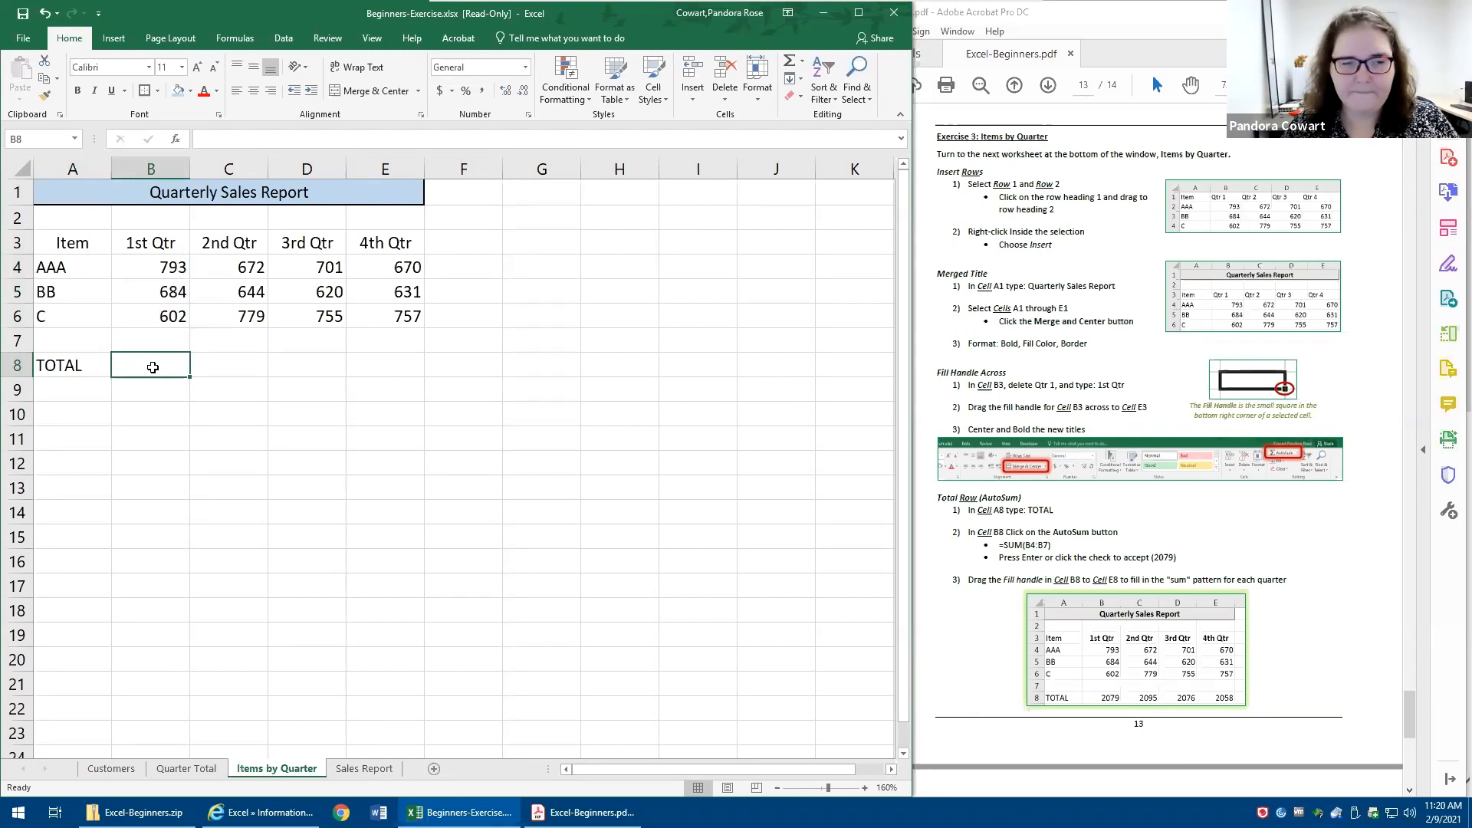
pyautogui.click(156, 270)
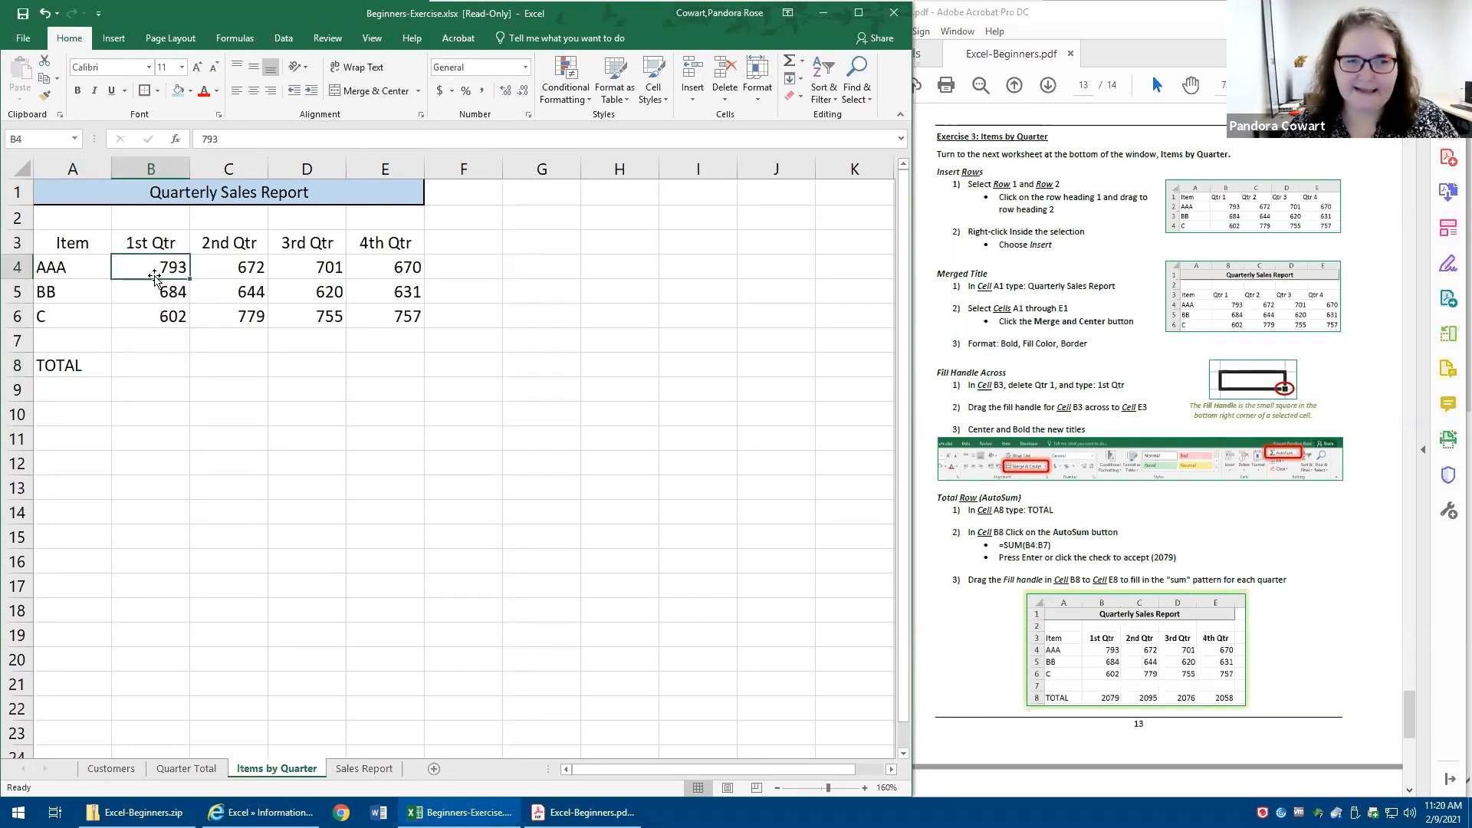
pyautogui.click(155, 294)
pyautogui.click(149, 314)
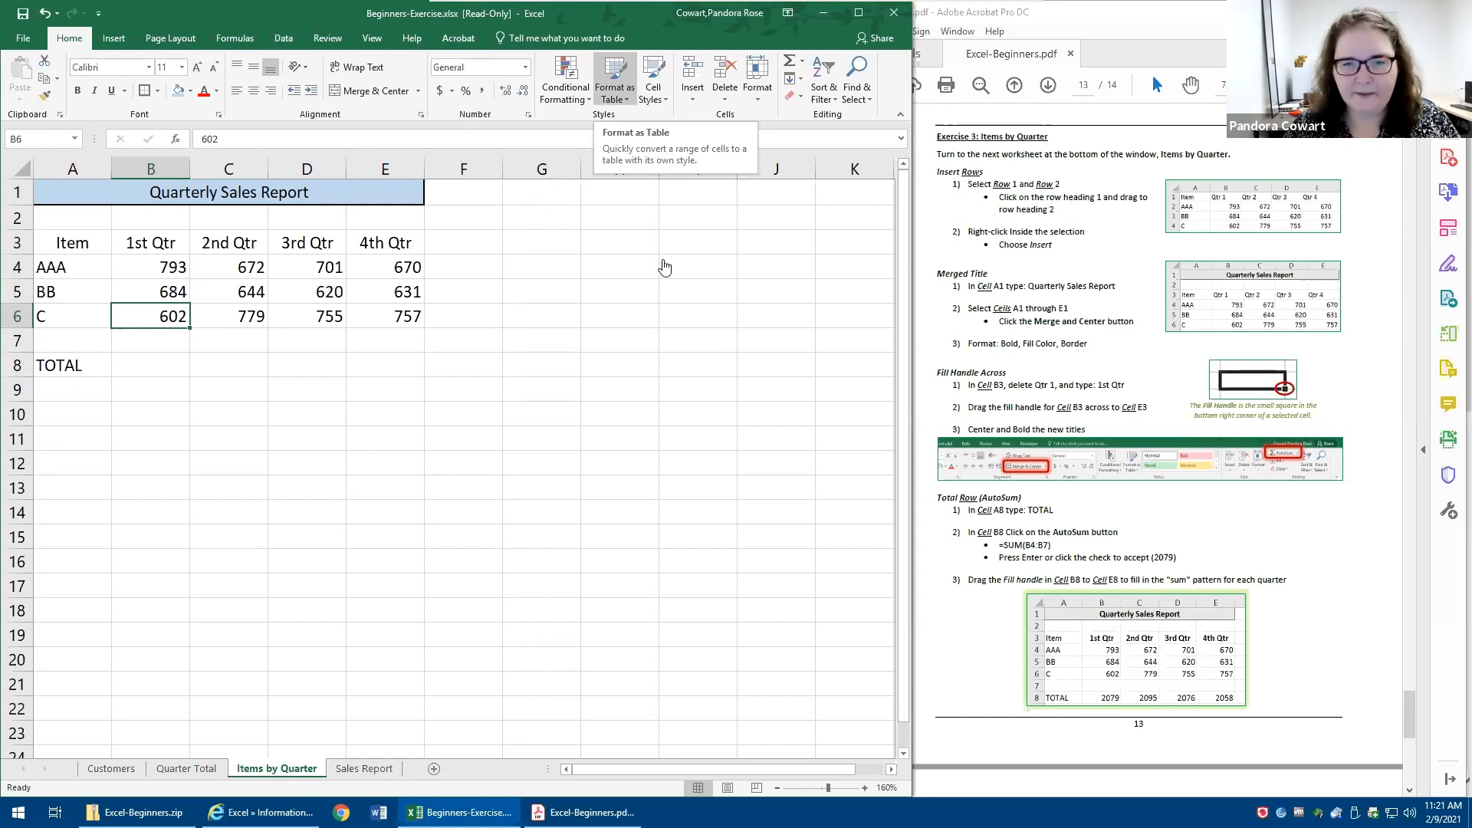
pyautogui.moveTo(721, 347)
pyautogui.mouseDown()
pyautogui.moveTo(678, 301)
pyautogui.moveTo(621, 328)
pyautogui.moveTo(656, 361)
pyautogui.moveTo(594, 414)
pyautogui.moveTo(716, 423)
pyautogui.moveTo(718, 402)
pyautogui.mouseUp()
pyautogui.moveTo(1279, 431)
pyautogui.mouseDown()
pyautogui.moveTo(1242, 460)
pyautogui.moveTo(1324, 446)
pyautogui.moveTo(1236, 431)
pyautogui.mouseUp()
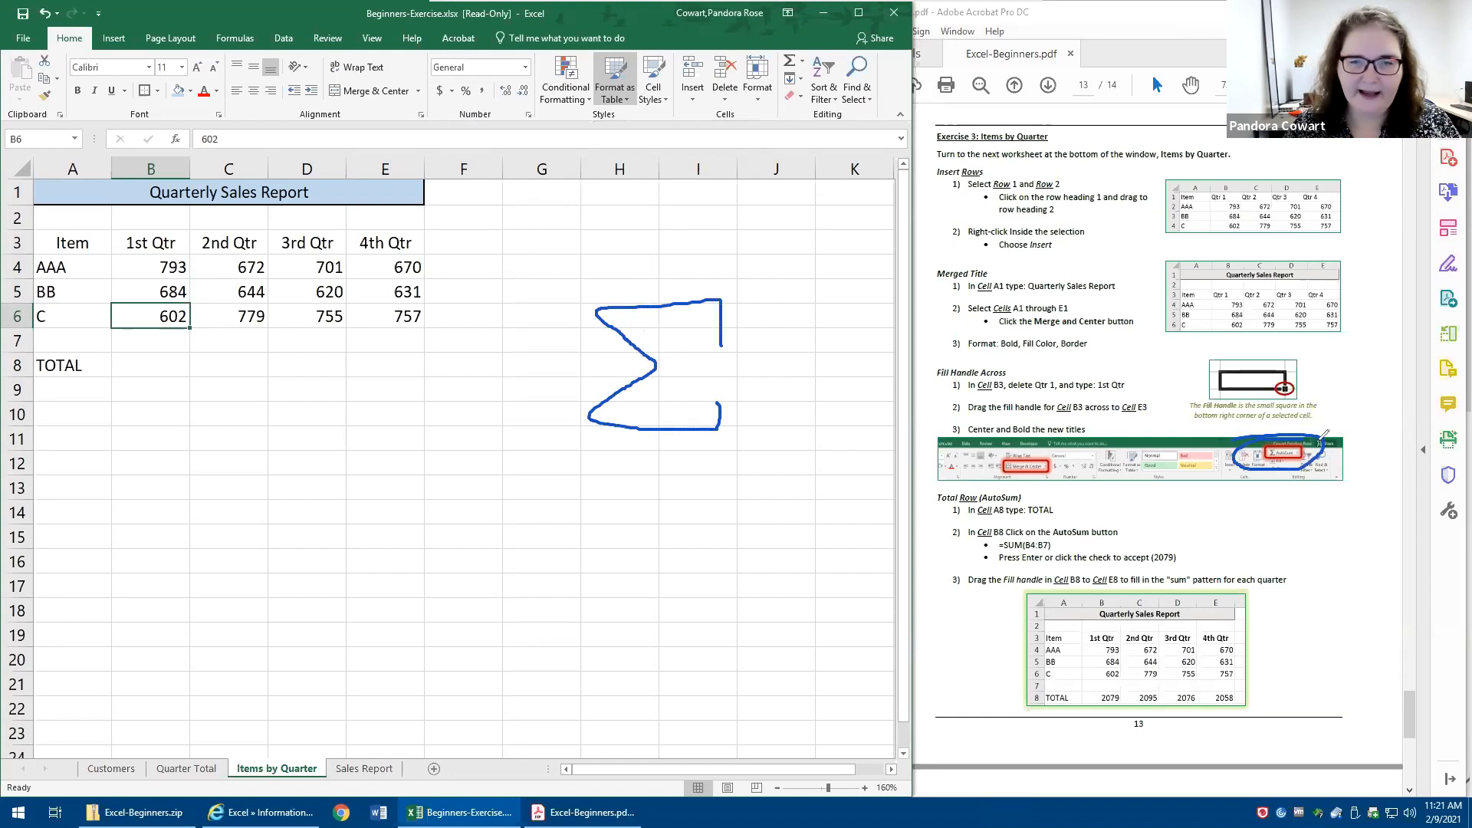
pyautogui.moveTo(785, 48)
pyautogui.mouseDown()
pyautogui.moveTo(811, 75)
pyautogui.moveTo(814, 53)
pyautogui.moveTo(789, 48)
pyautogui.mouseUp()
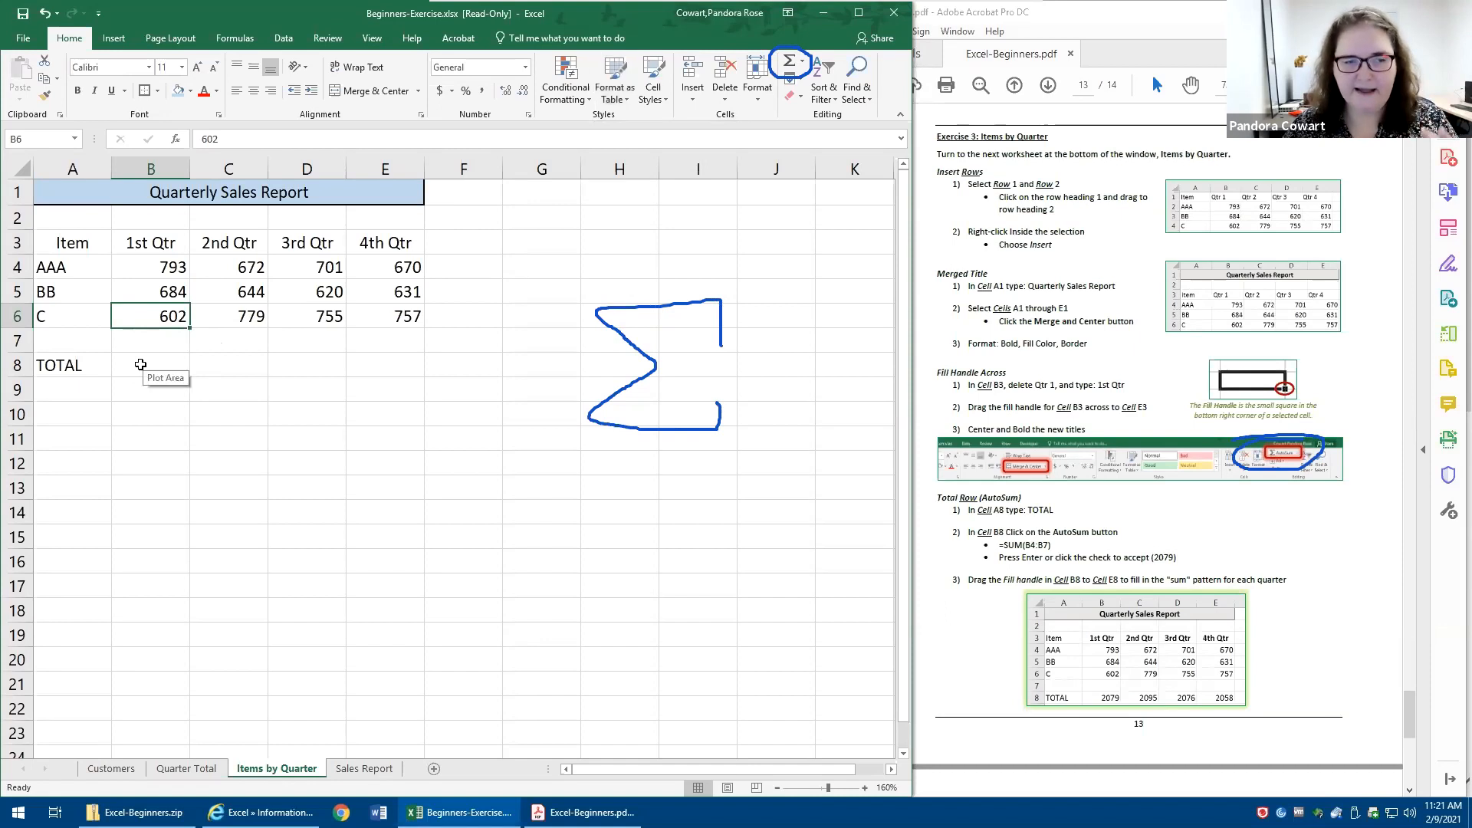
# - Use AutoSum in cell B8 to total the 1st Qtr values in B4:B7
pyautogui.click(134, 365)
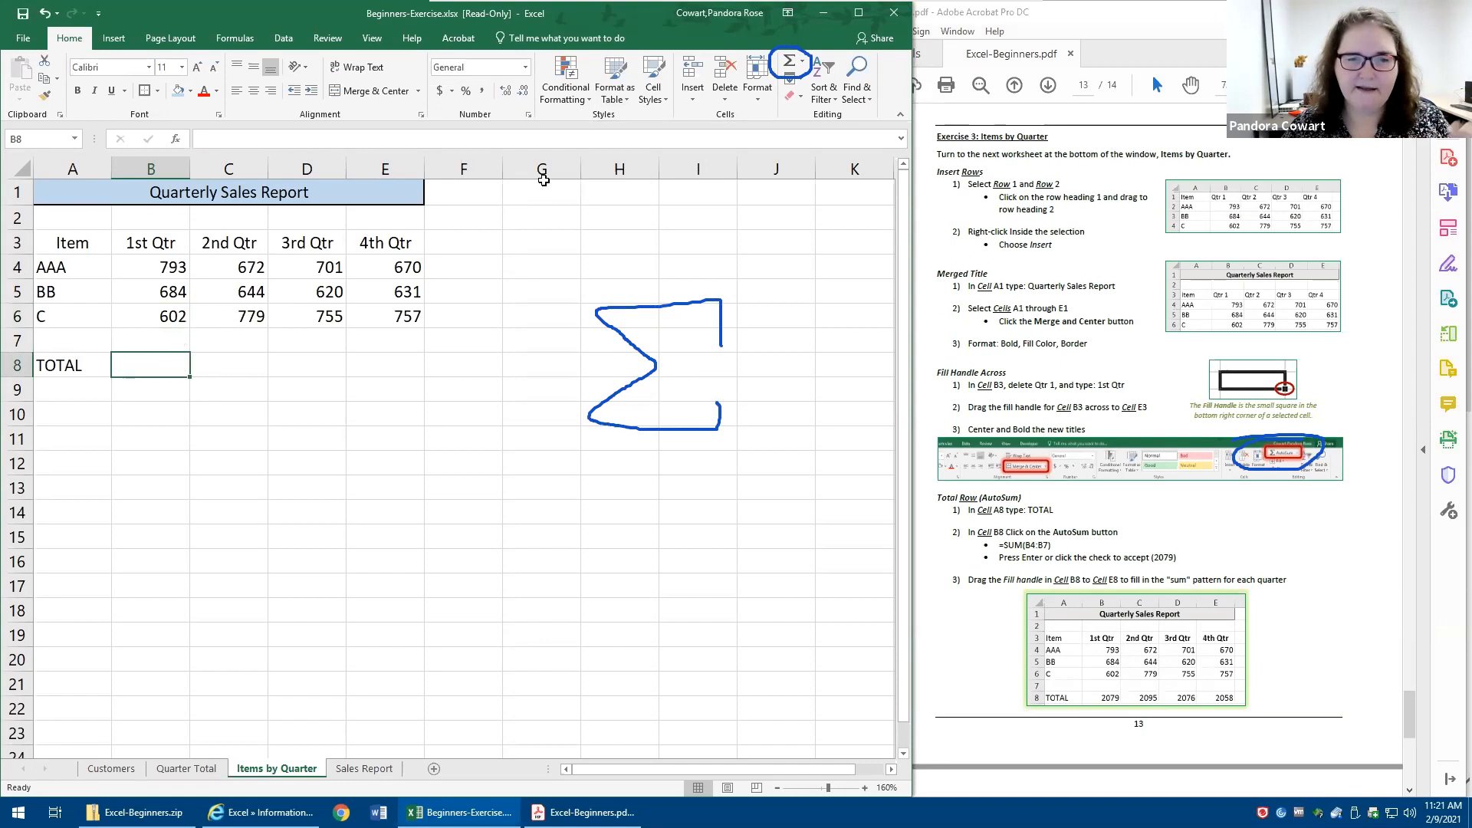
pyautogui.click(809, 71)
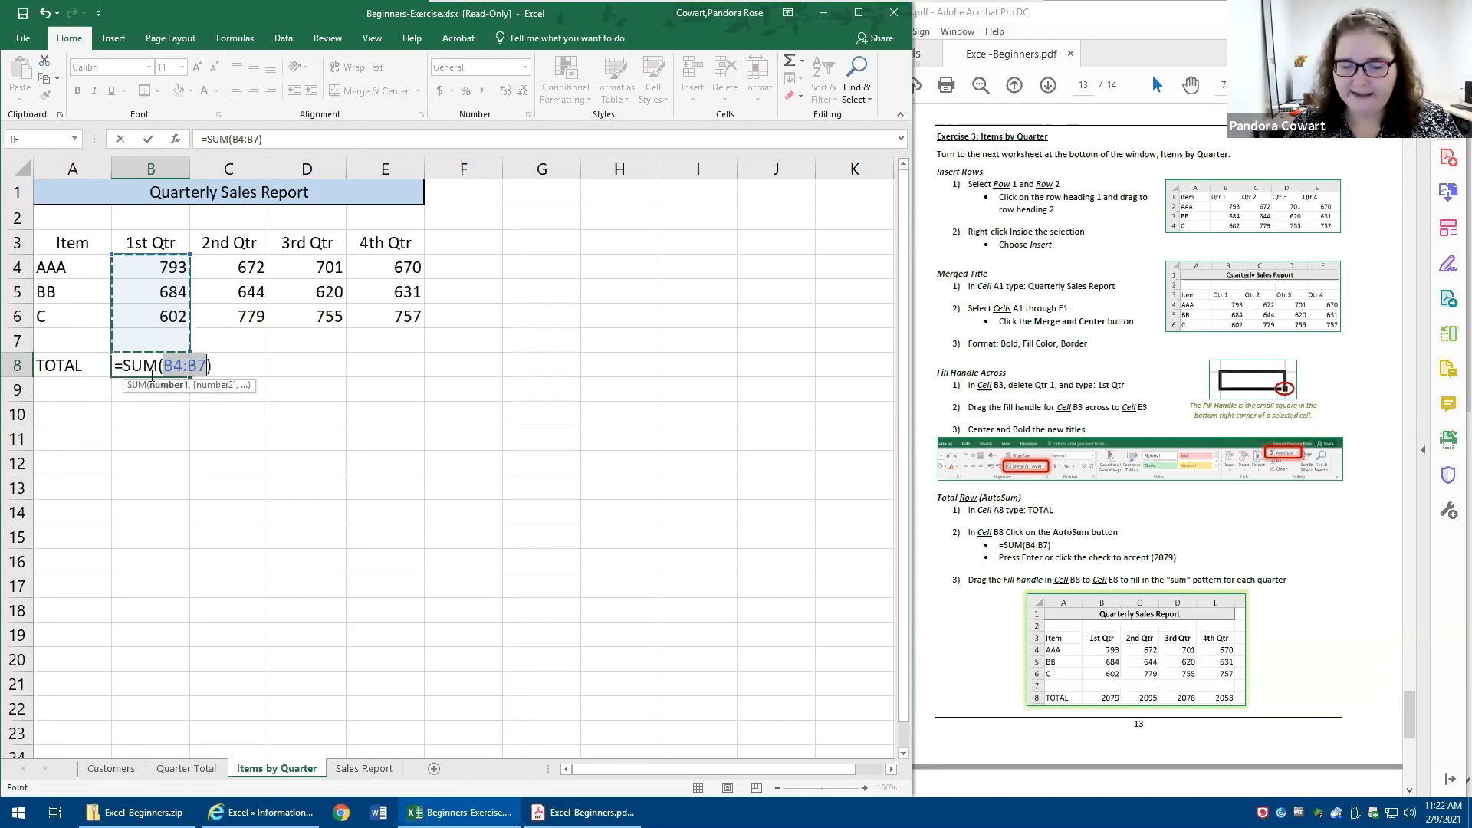
pyautogui.hotkey('ctrl', 'Return')
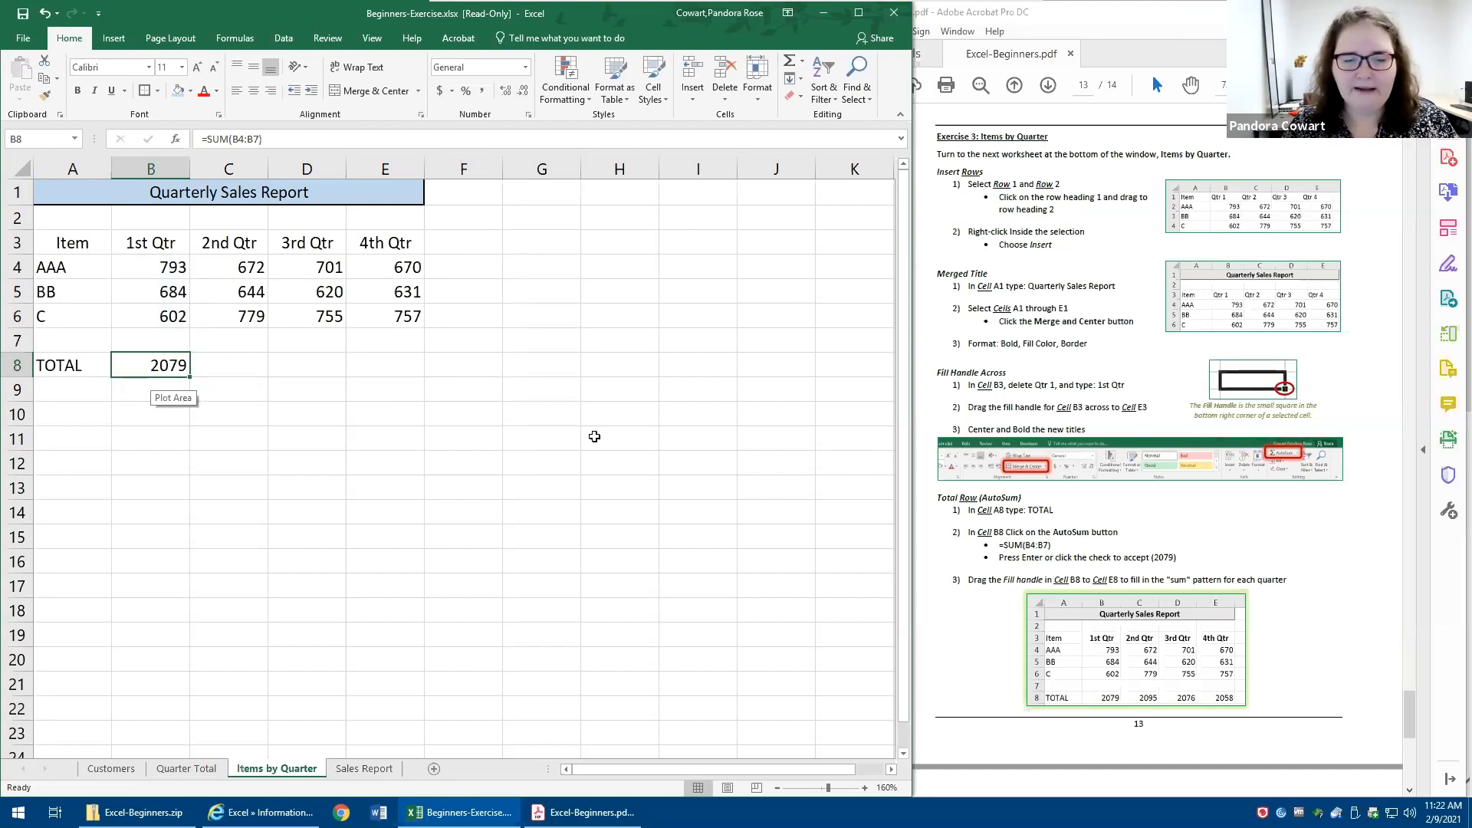
# - Examine the SUM formula in cell B8 and the cell range it refers to
pyautogui.click(645, 407)
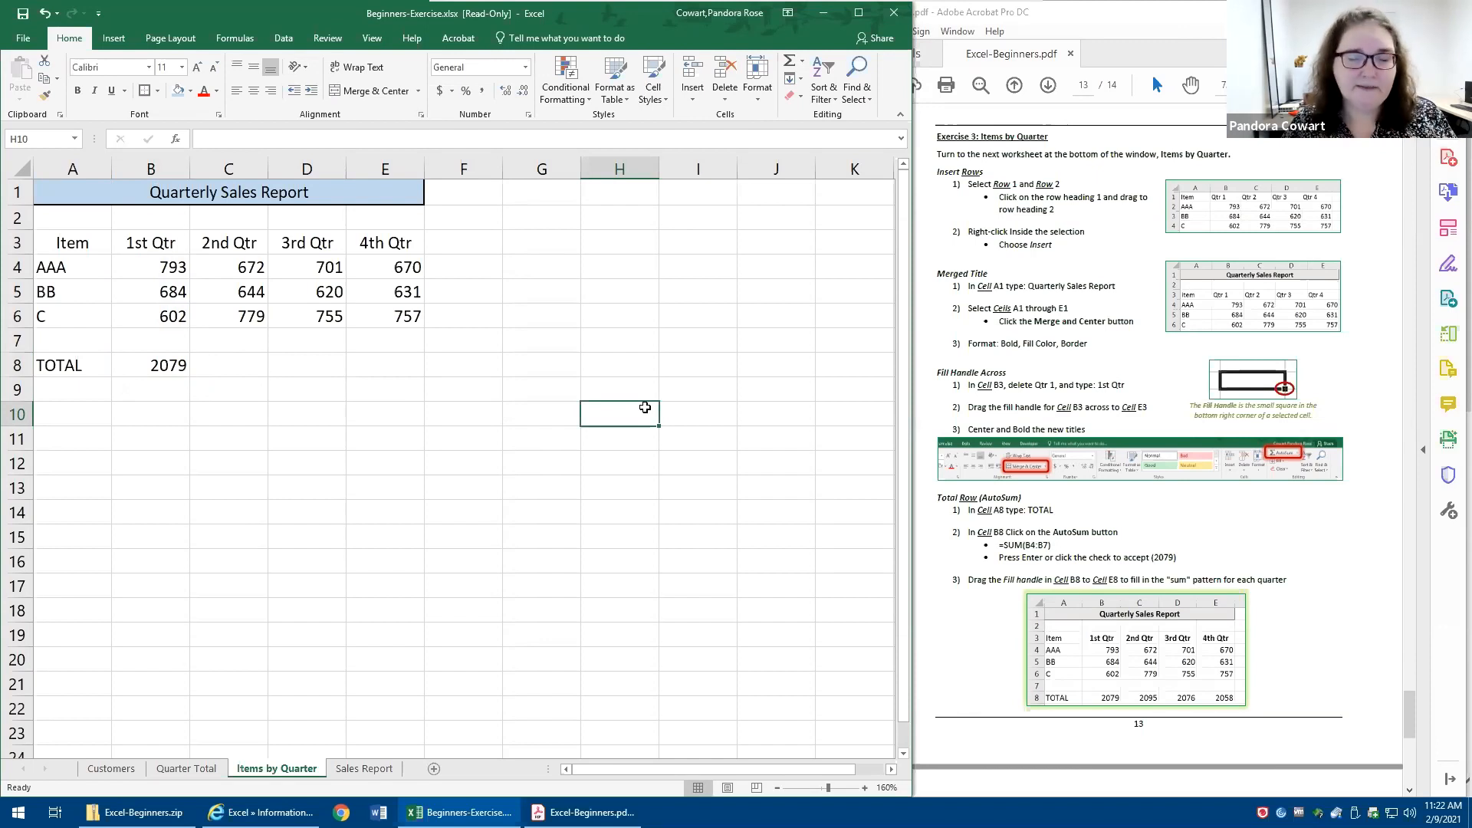
pyautogui.doubleClick(161, 365)
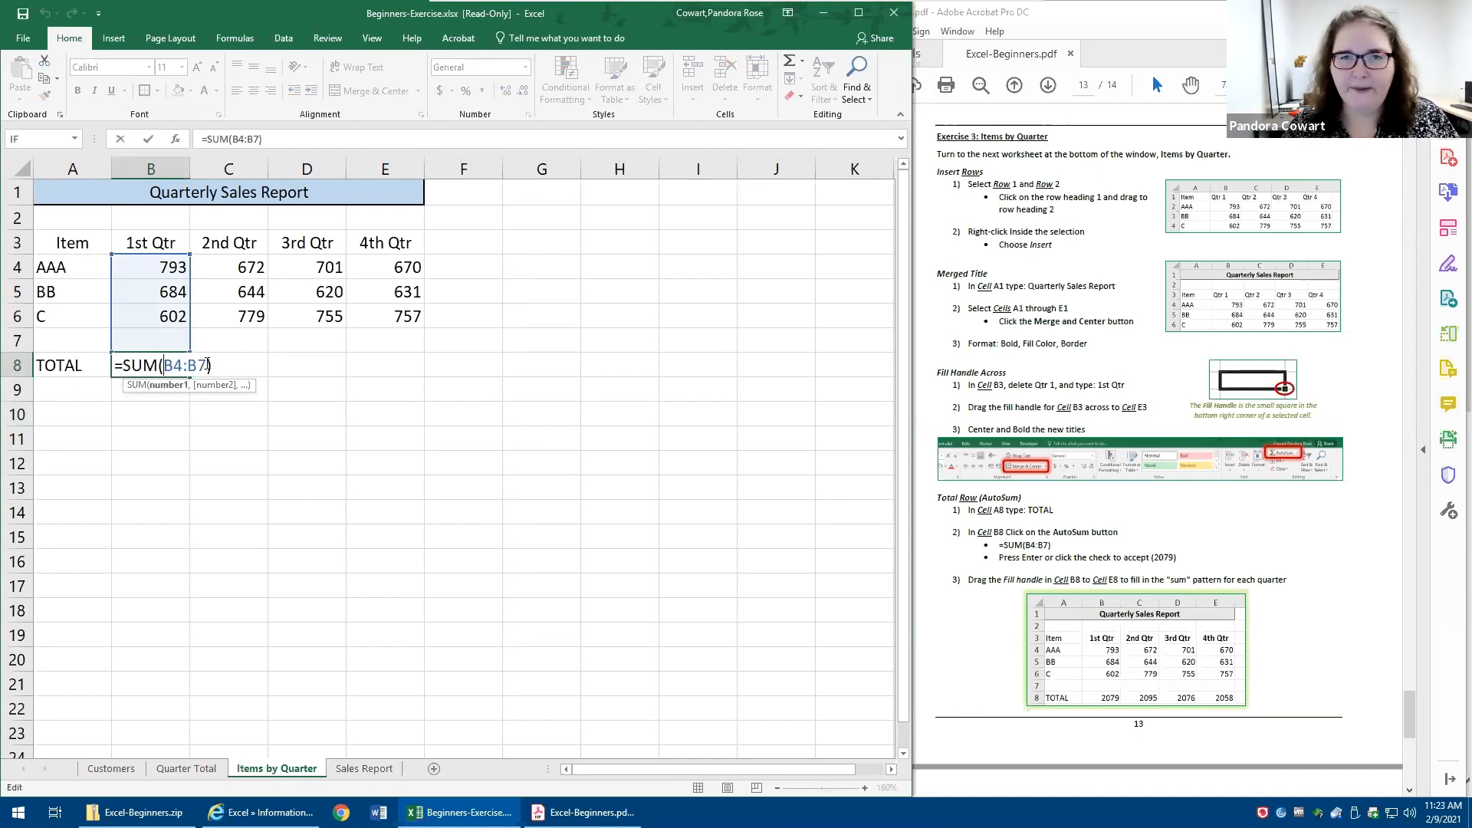
pyautogui.moveTo(164, 365); pyautogui.dragTo(207, 364)
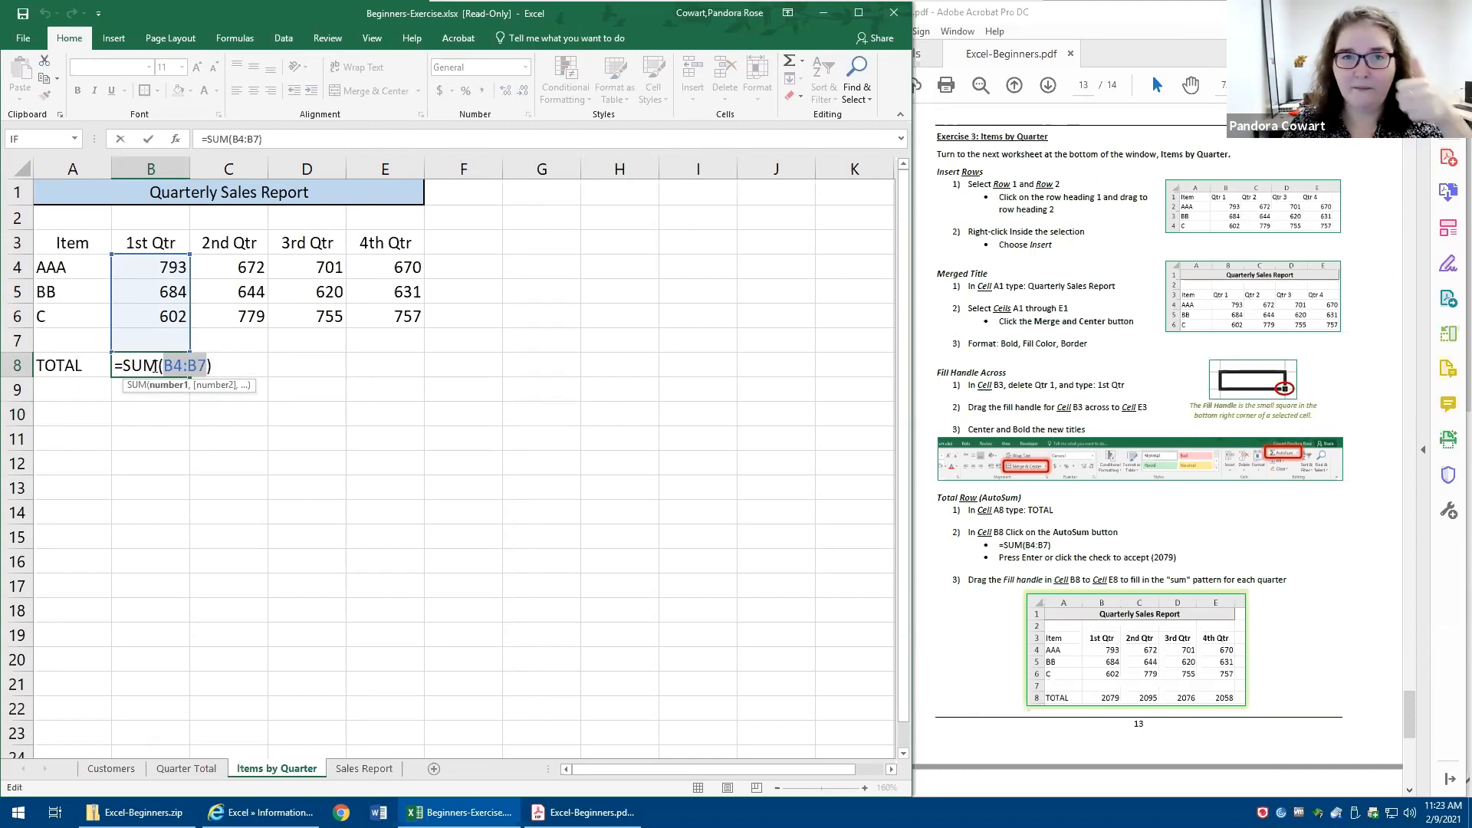
pyautogui.hotkey('ctrl', 'Return')
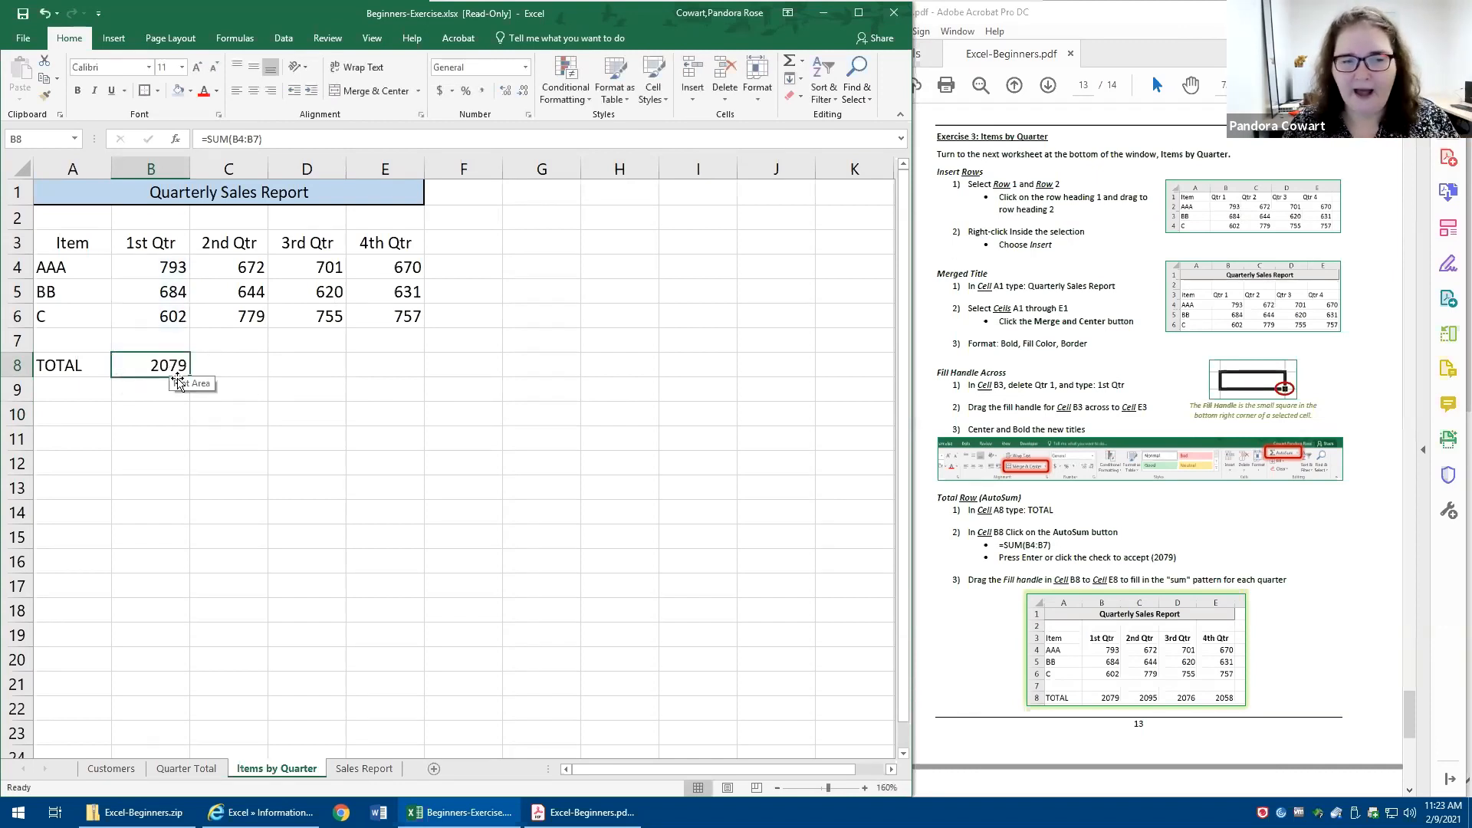
# - Fill the total formula from B8 across to E8 and check the formula in E8
pyautogui.moveTo(244, 272); pyautogui.dragTo(230, 352)
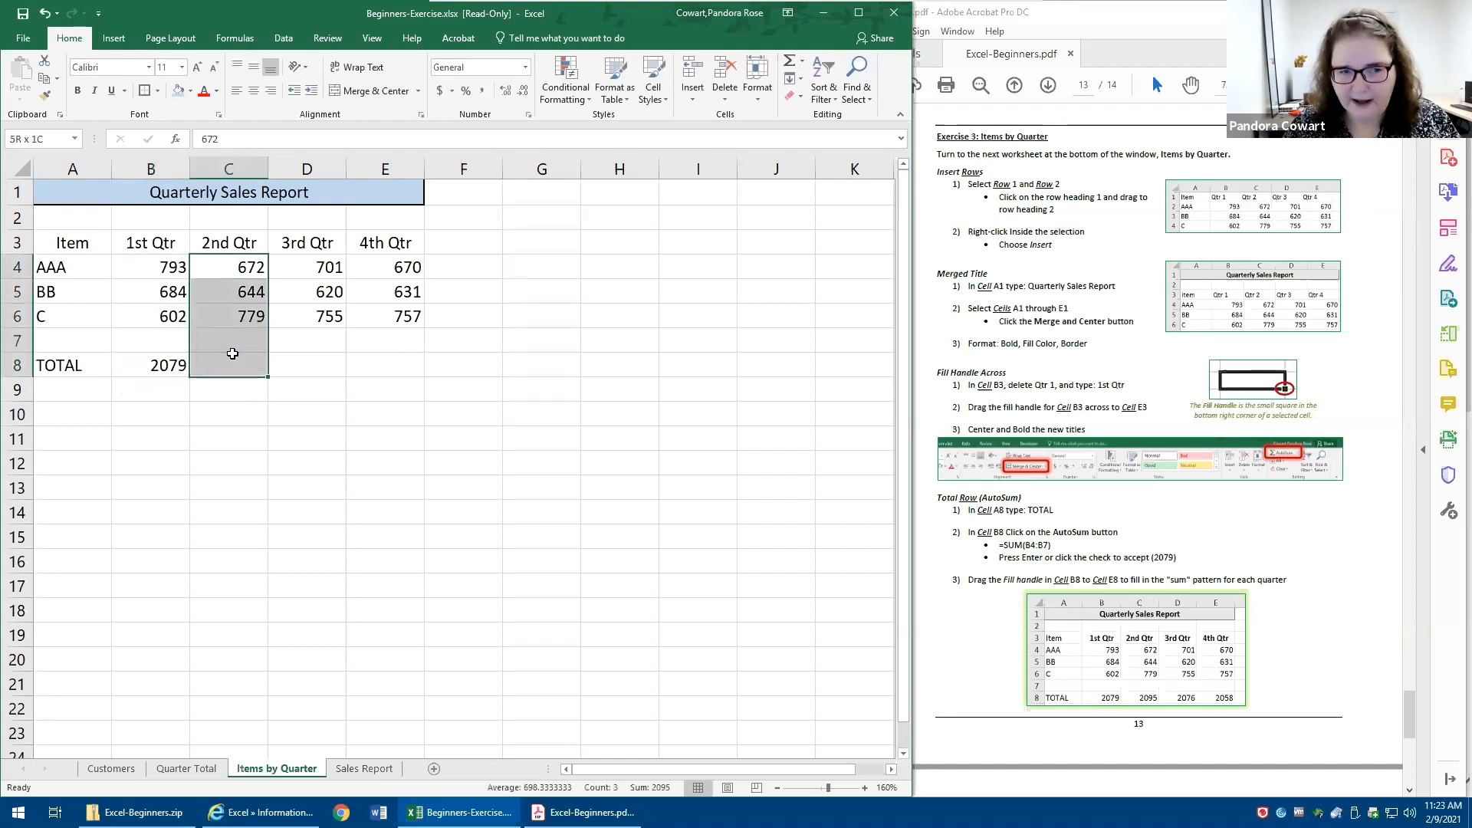
pyautogui.moveTo(311, 269); pyautogui.dragTo(307, 341)
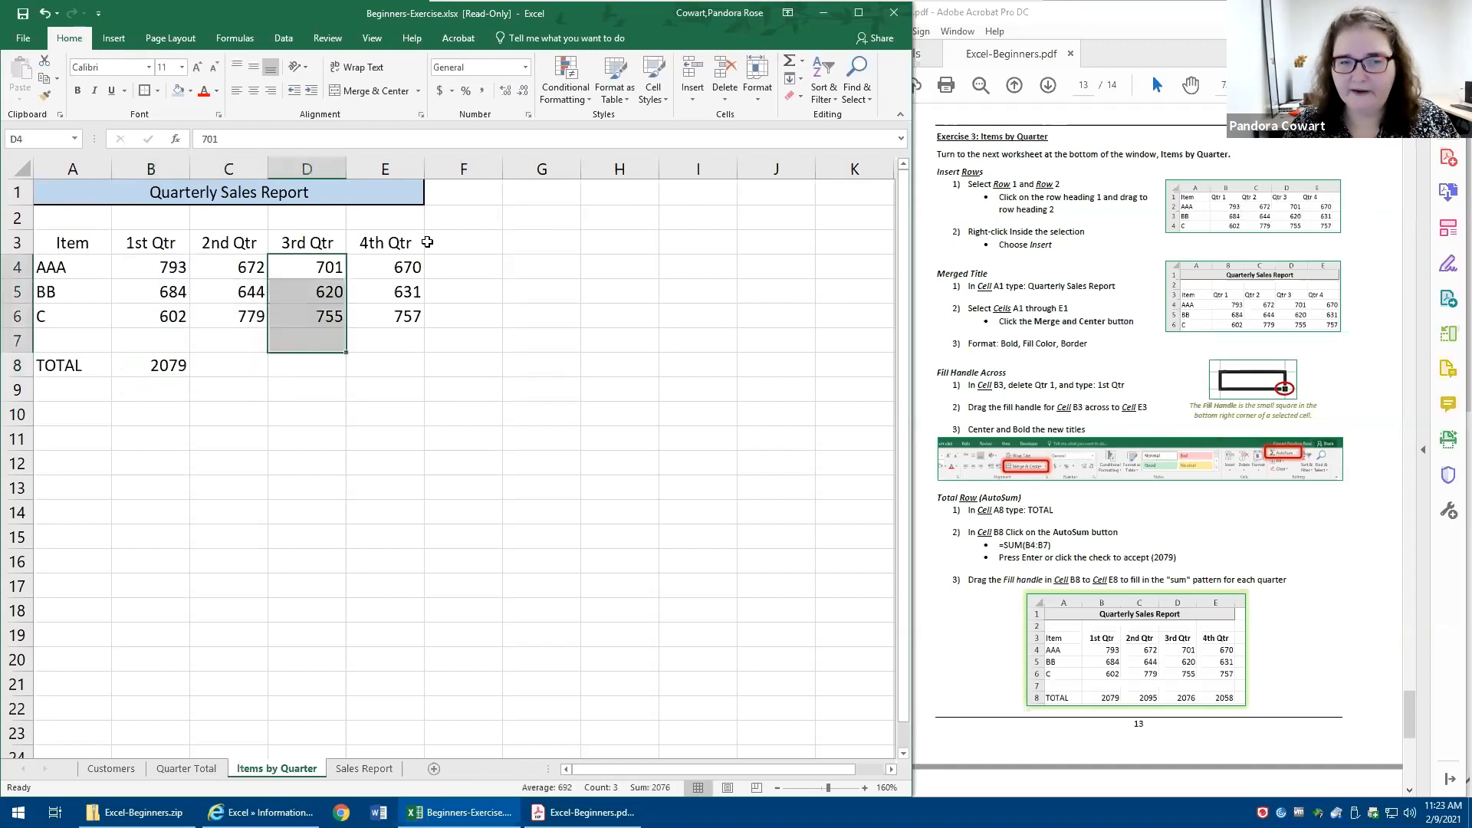
pyautogui.click(165, 370)
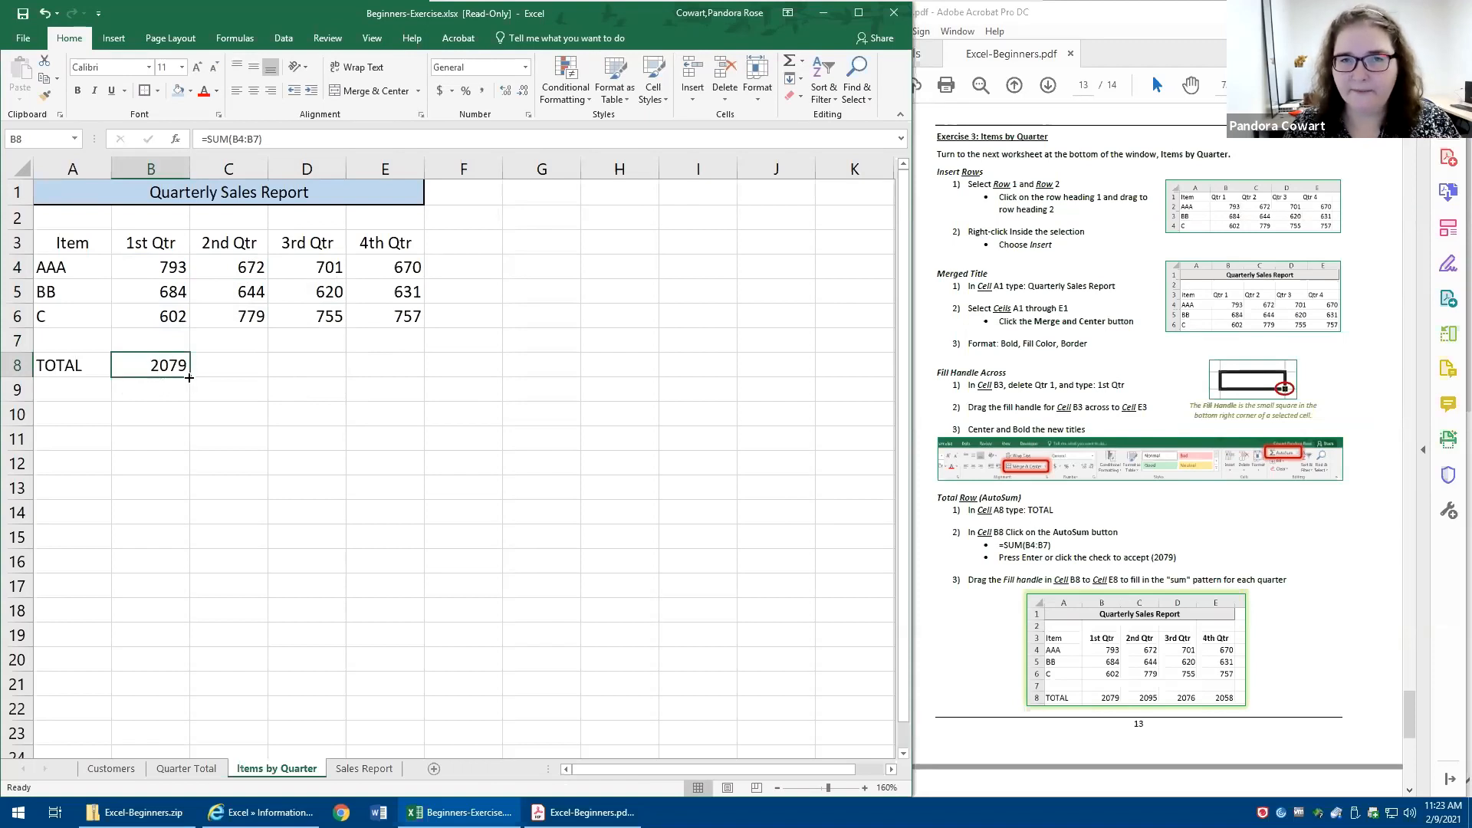
pyautogui.moveTo(189, 377); pyautogui.dragTo(436, 387)
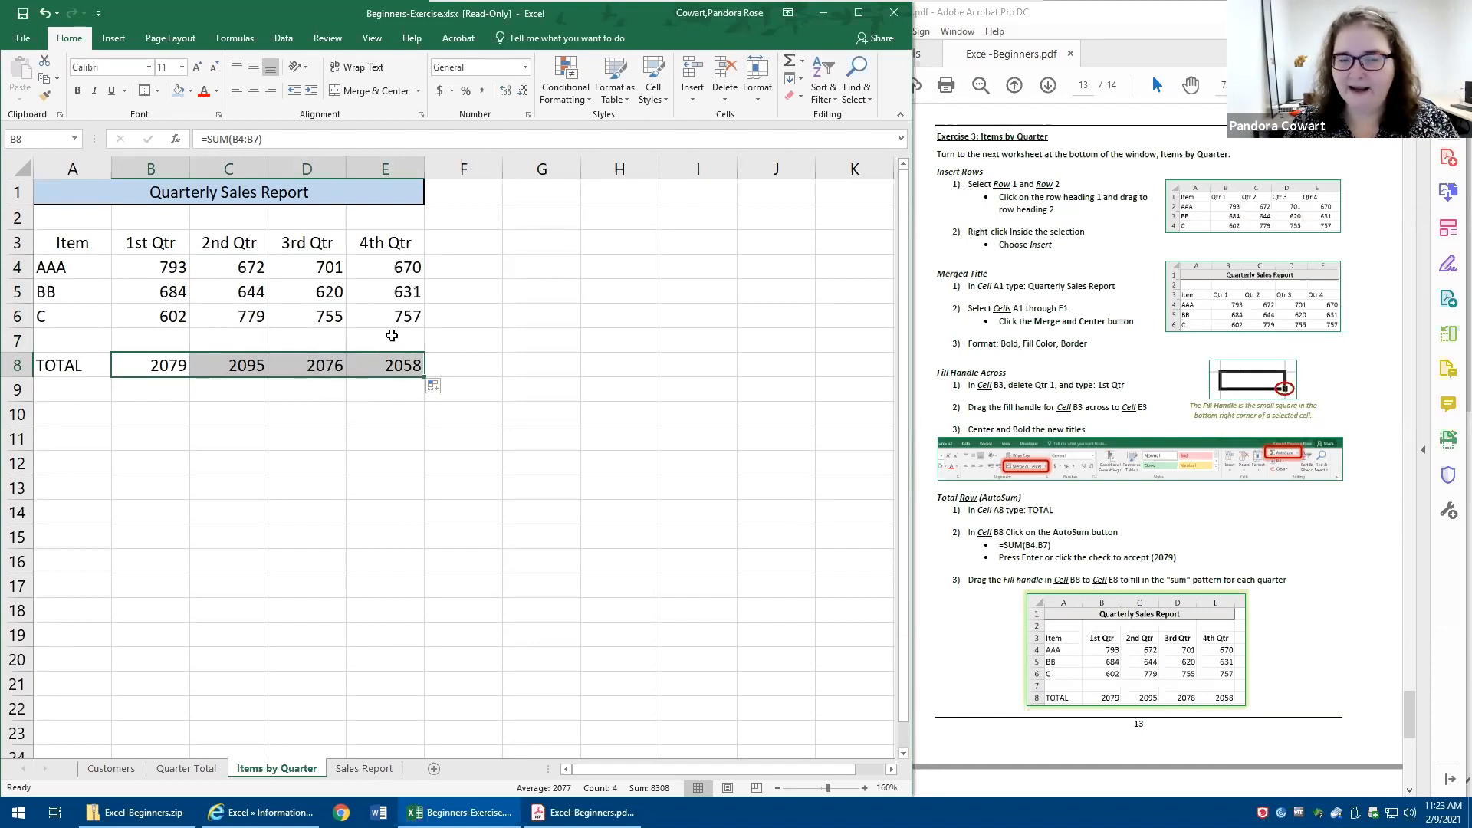
pyautogui.doubleClick(391, 368)
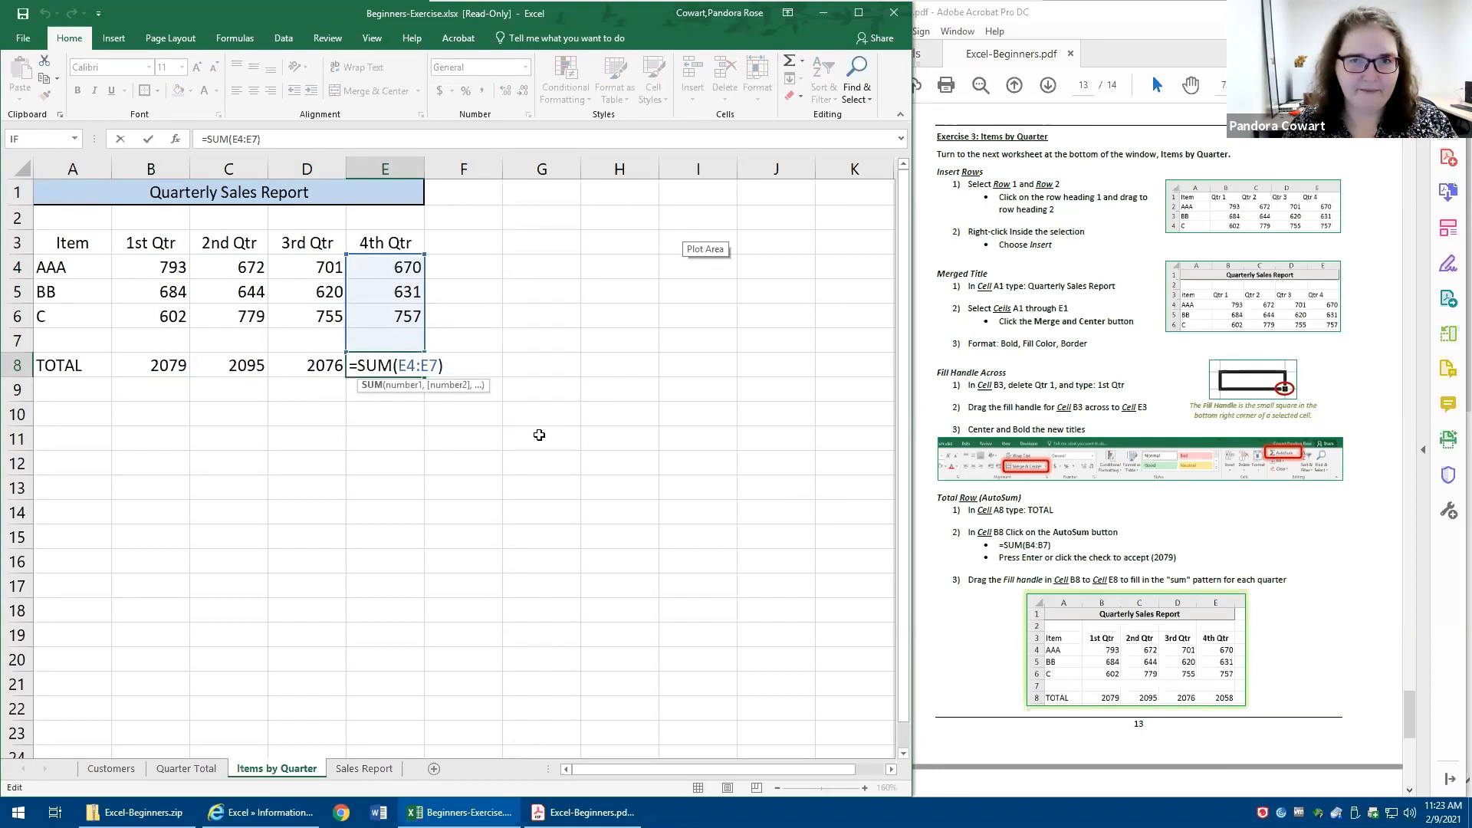
pyautogui.hotkey('ctrl', 'Return')
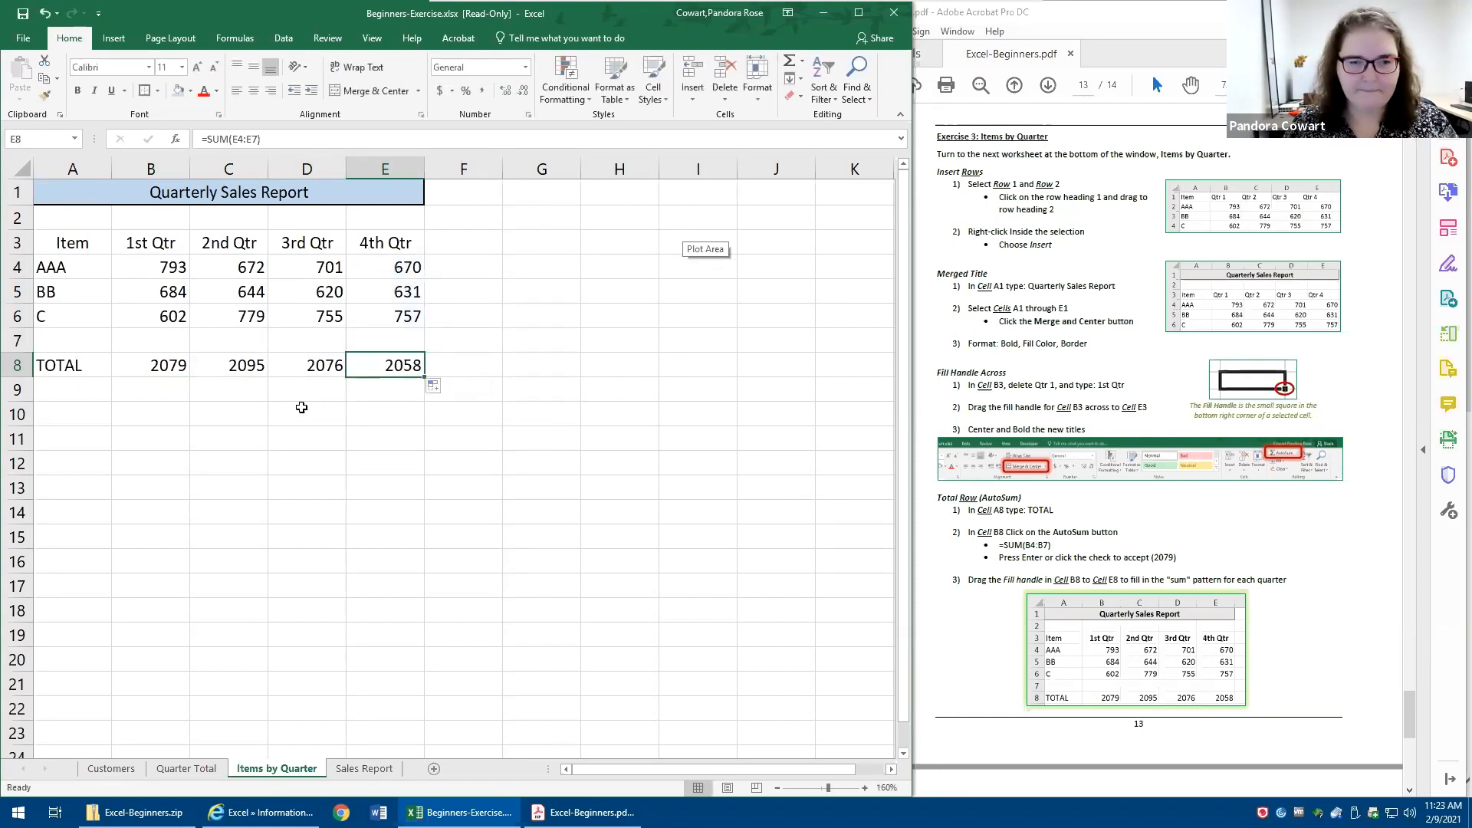
# - Clear the totals from cells B8 through E8
pyautogui.moveTo(159, 359); pyautogui.dragTo(394, 369)
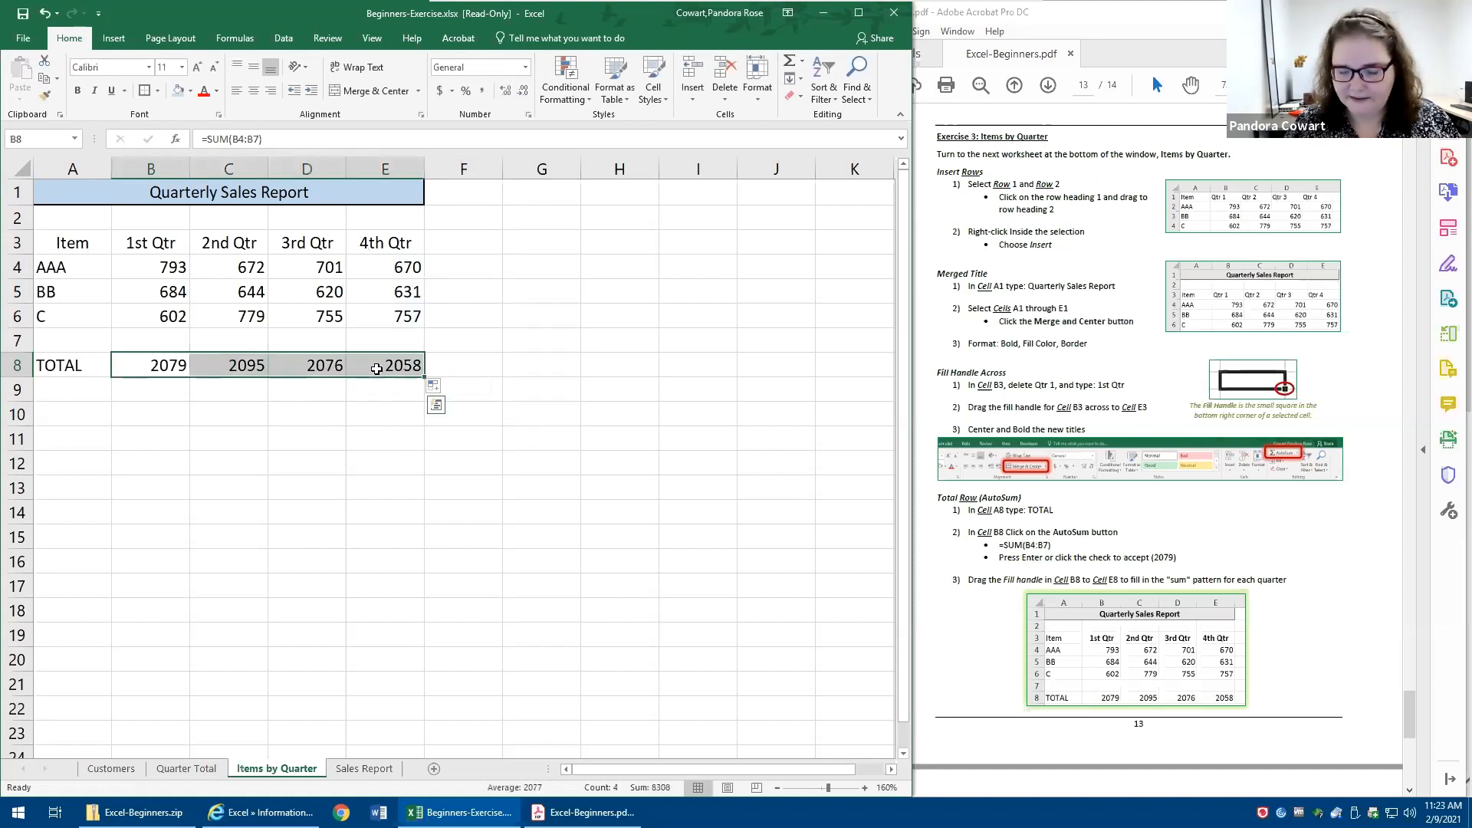
pyautogui.press('Delete')
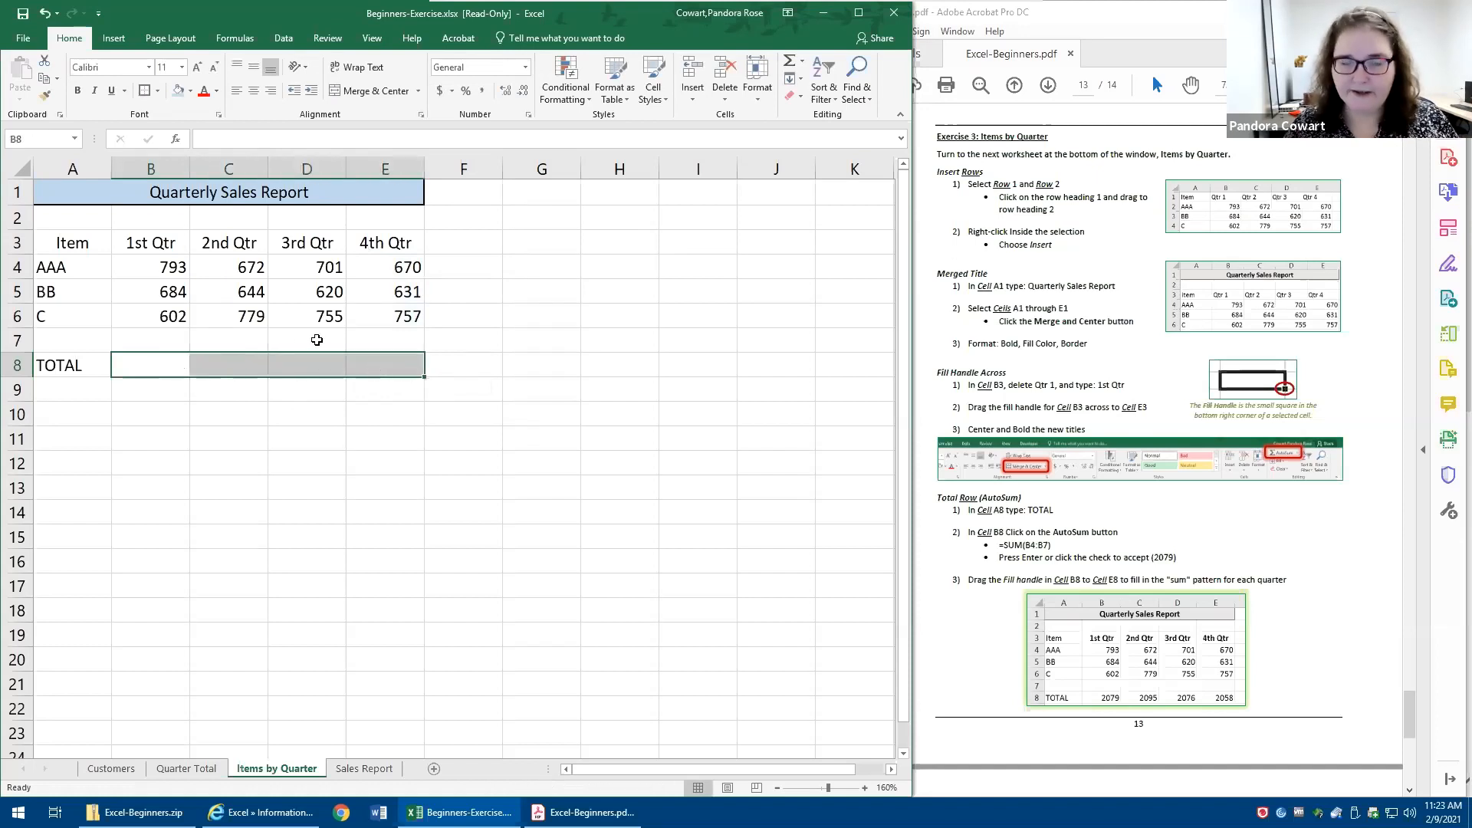
pyautogui.click(263, 431)
pyautogui.click(177, 366)
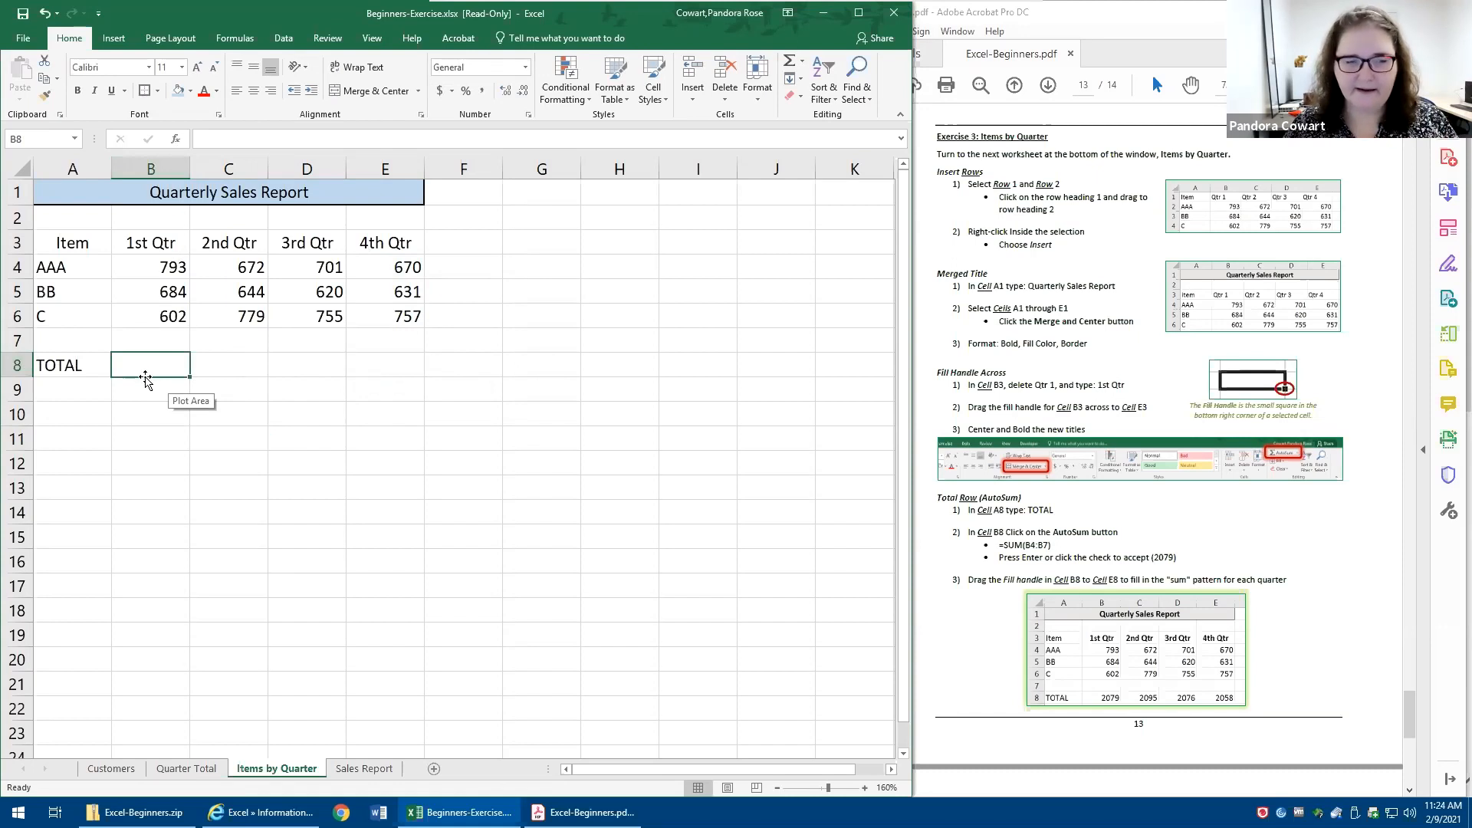
pyautogui.click(789, 67)
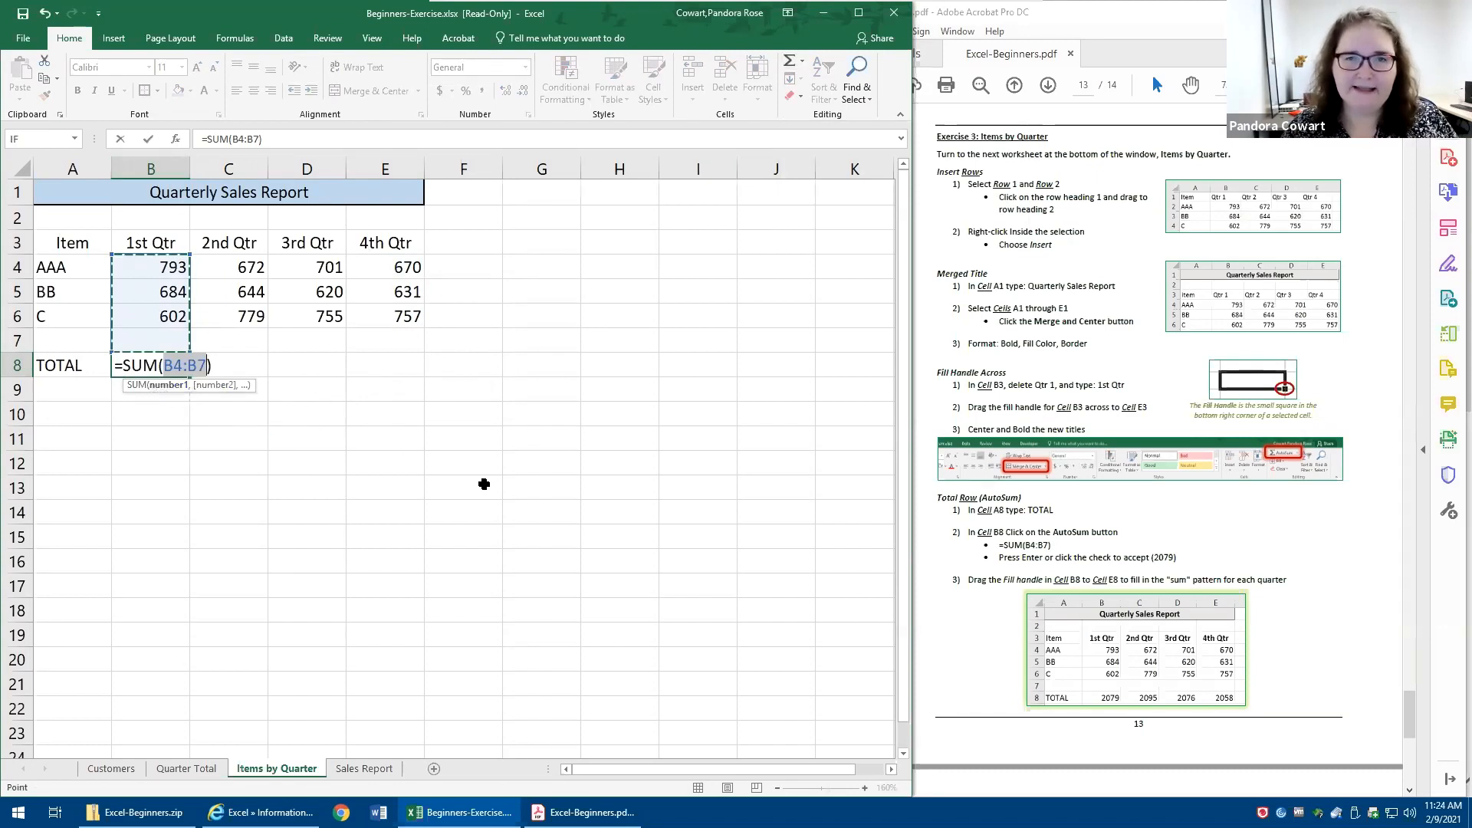
pyautogui.click(551, 528)
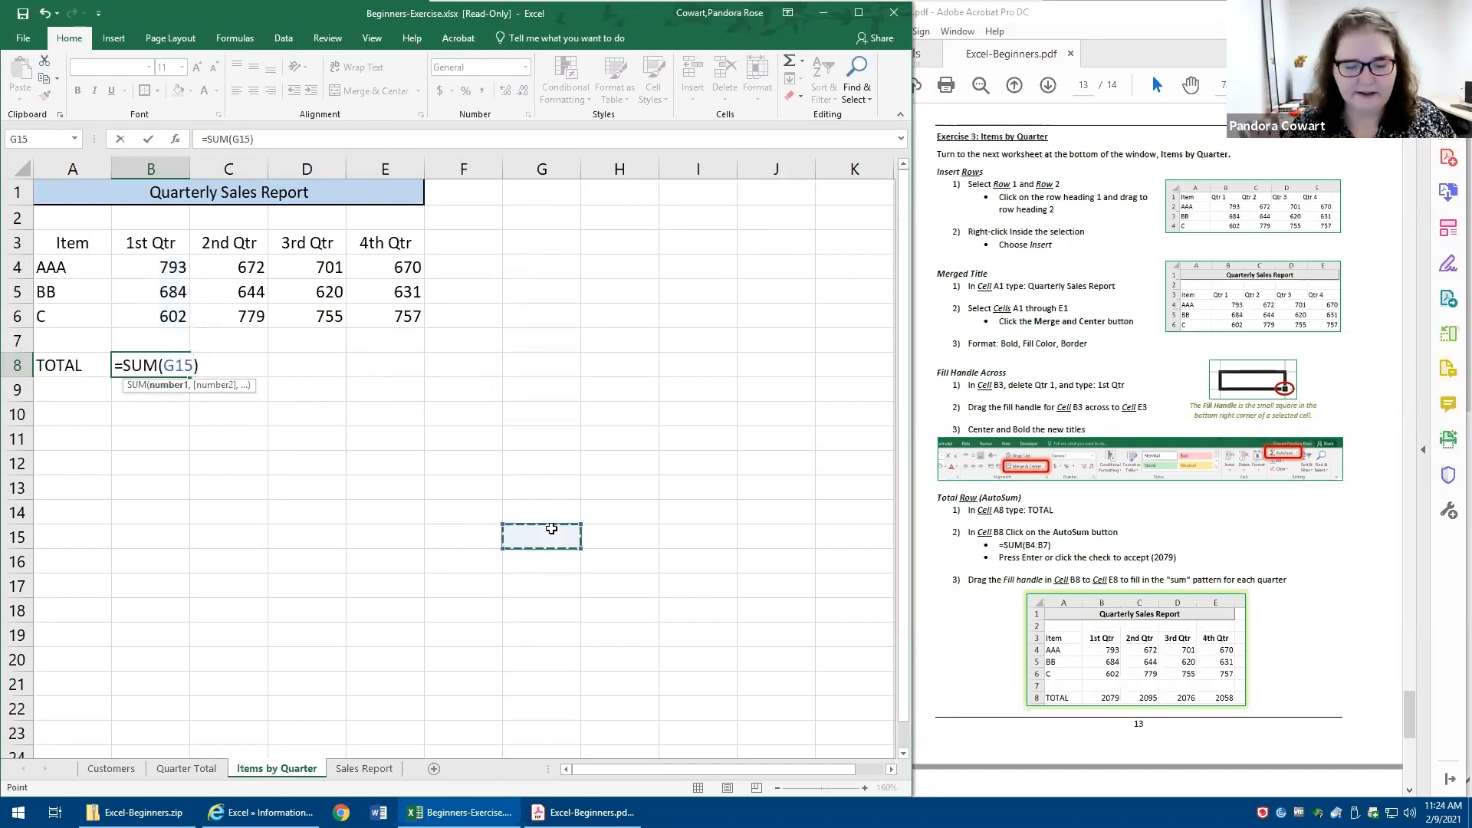
pyautogui.press('Escape')
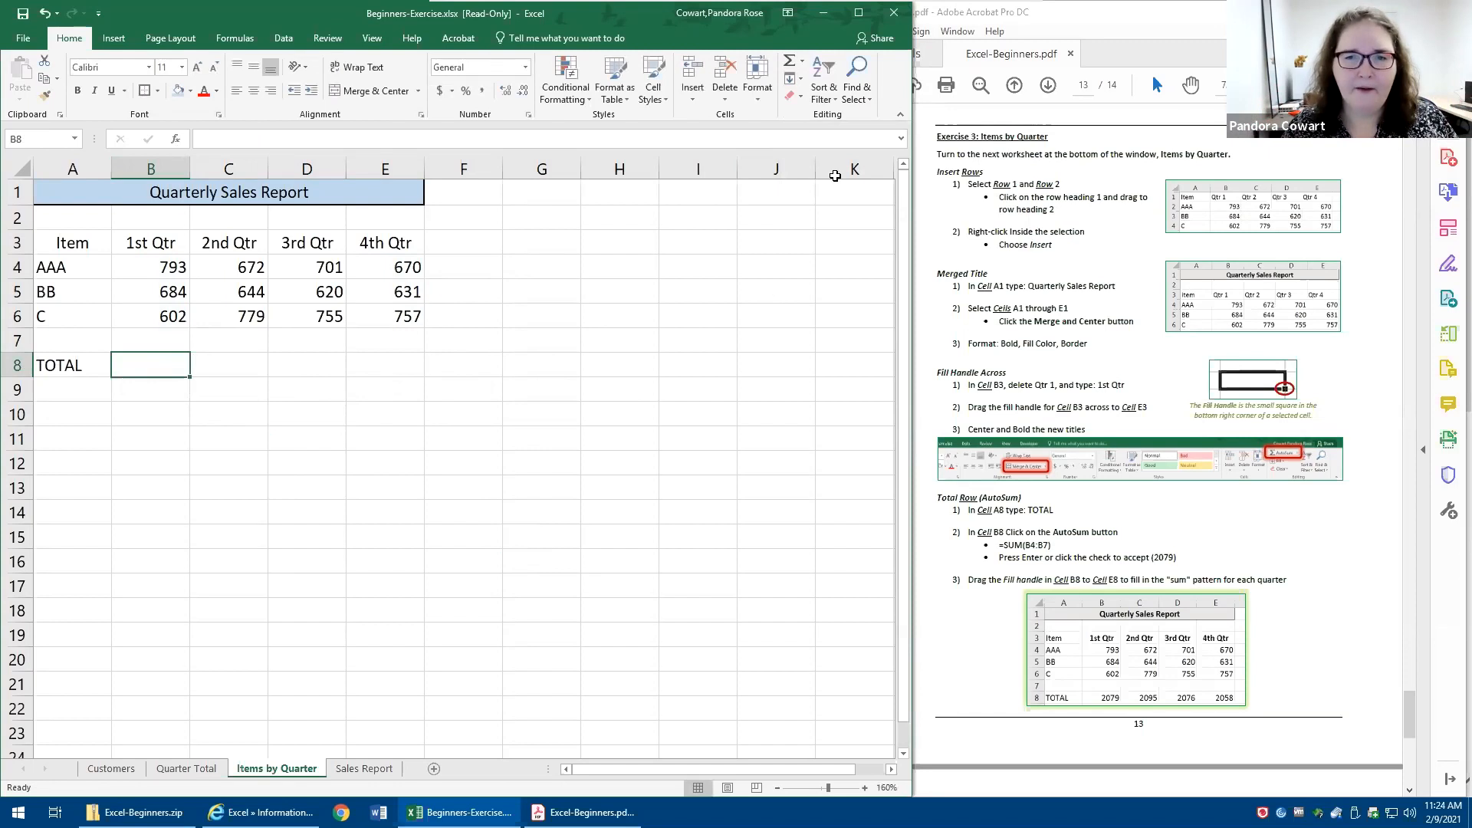
# - Total B4:B7 in cell B8 with AutoSum and fill the formula across to E8
pyautogui.click(791, 65)
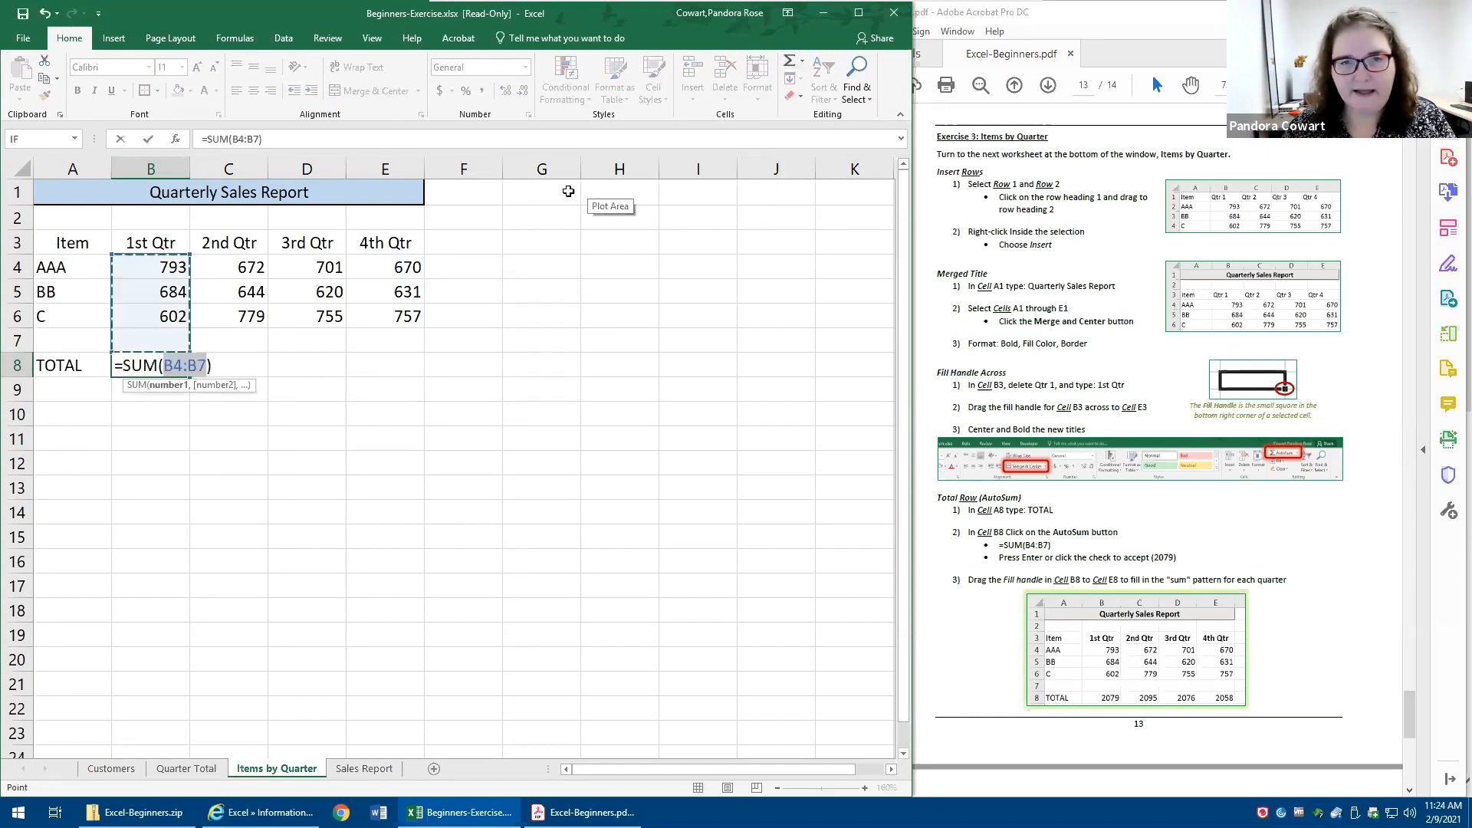
pyautogui.click(147, 142)
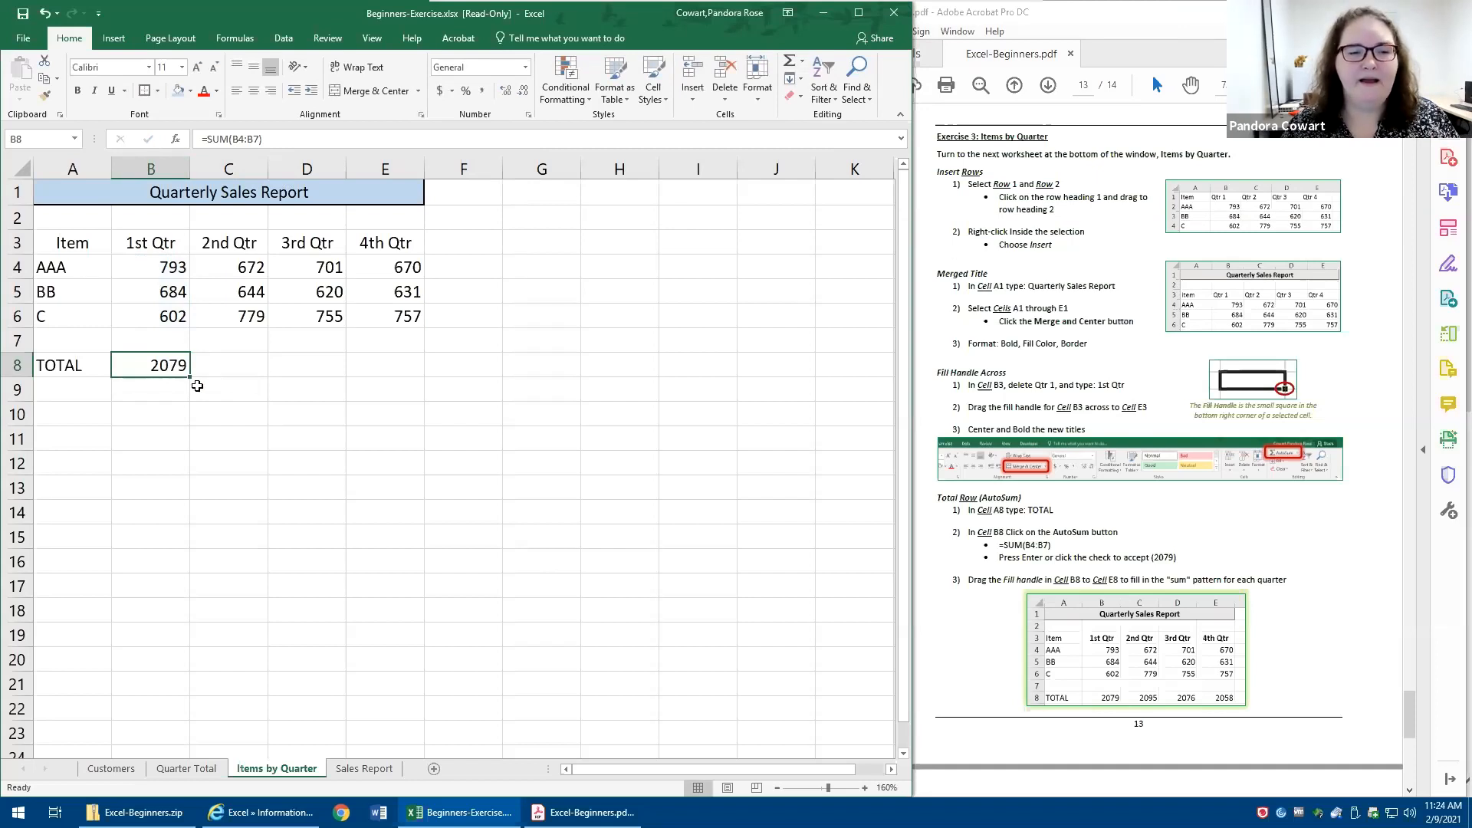
pyautogui.moveTo(192, 376); pyautogui.dragTo(433, 392)
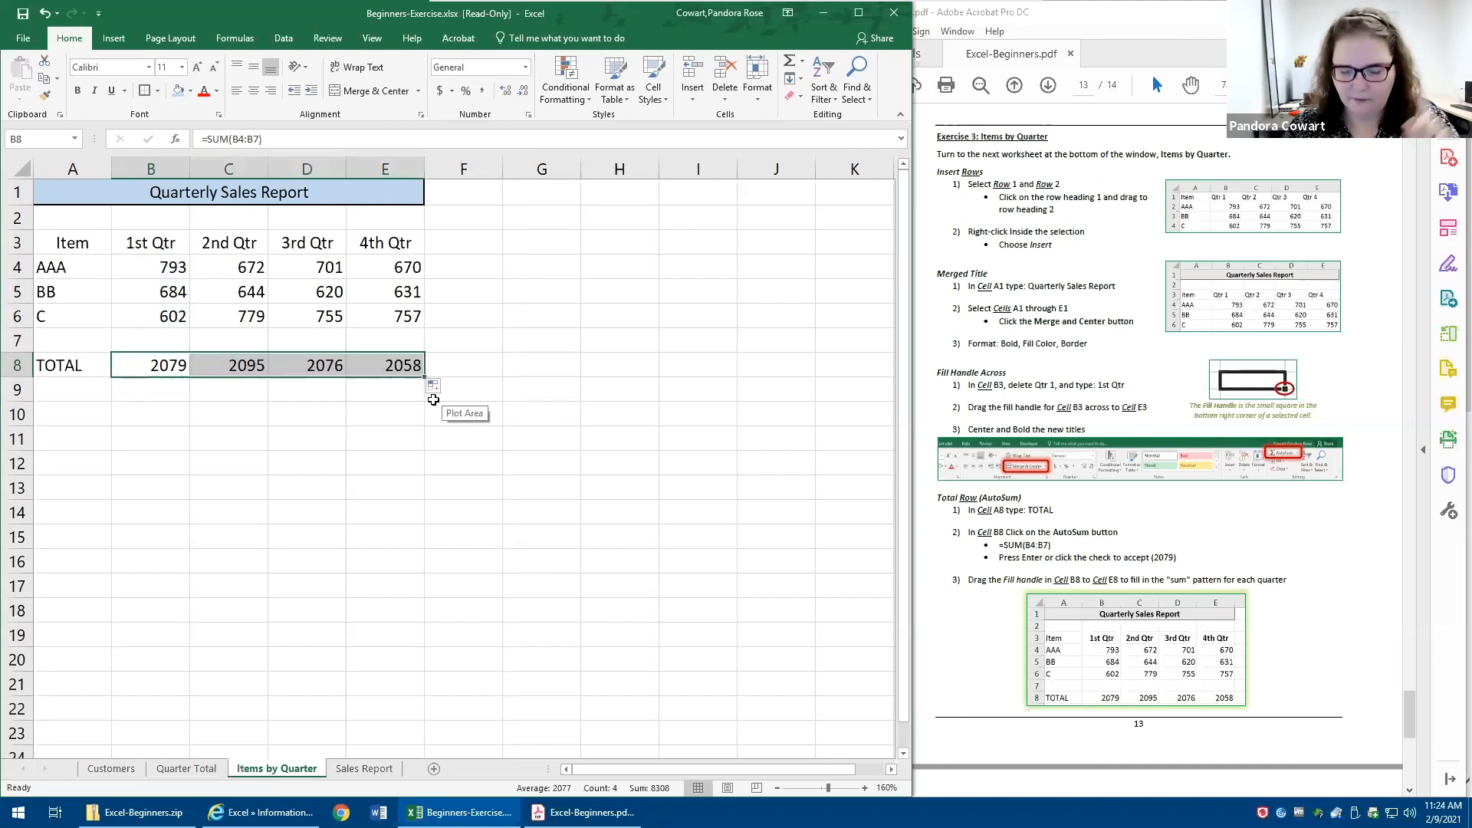
# - Clear the totals in B8:E8 and re-enter the AutoSum formula =SUM(B4:B7) in cell B8
pyautogui.press('Delete')
pyautogui.click(144, 358)
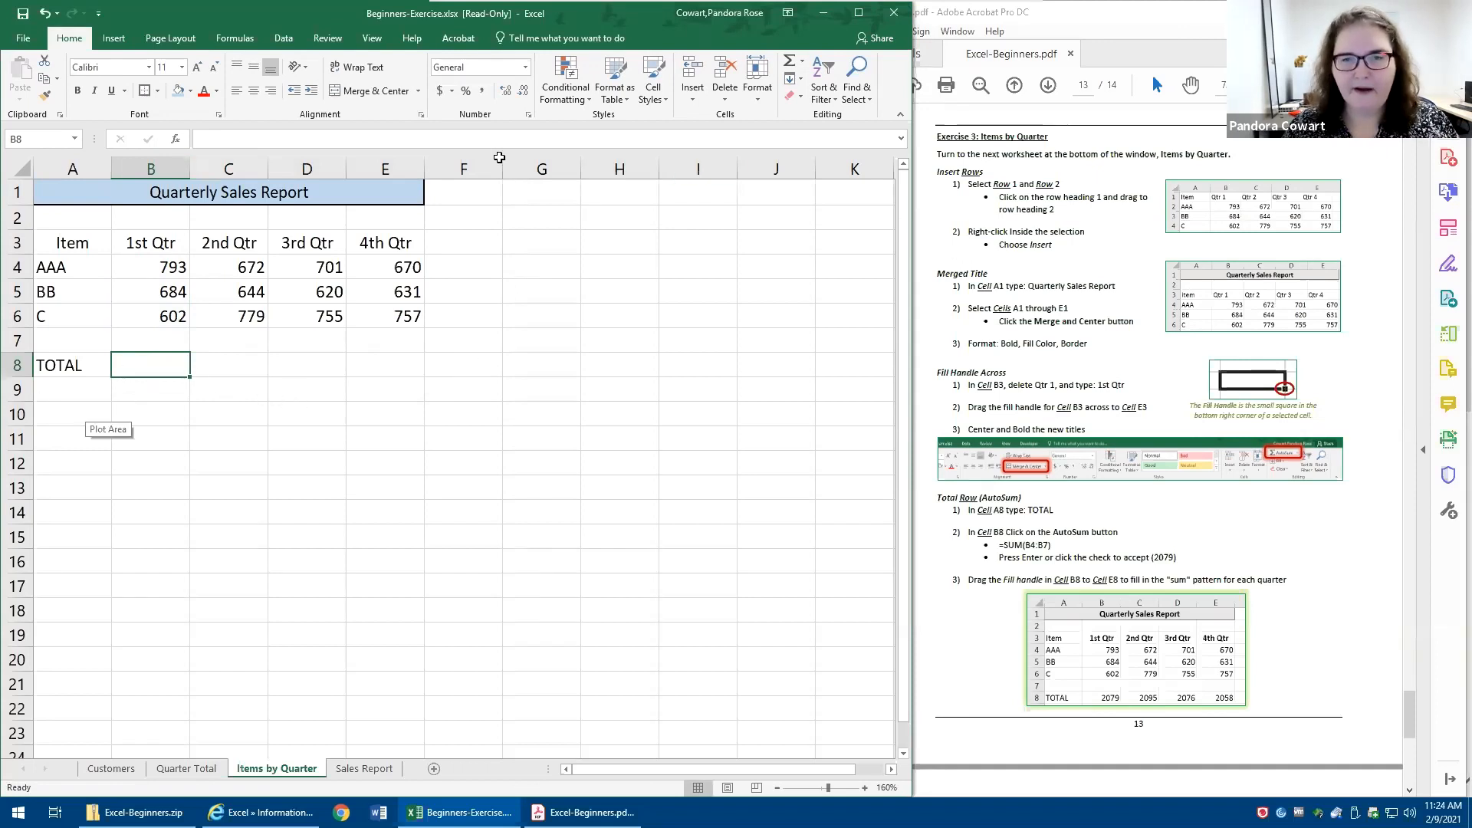
pyautogui.click(791, 62)
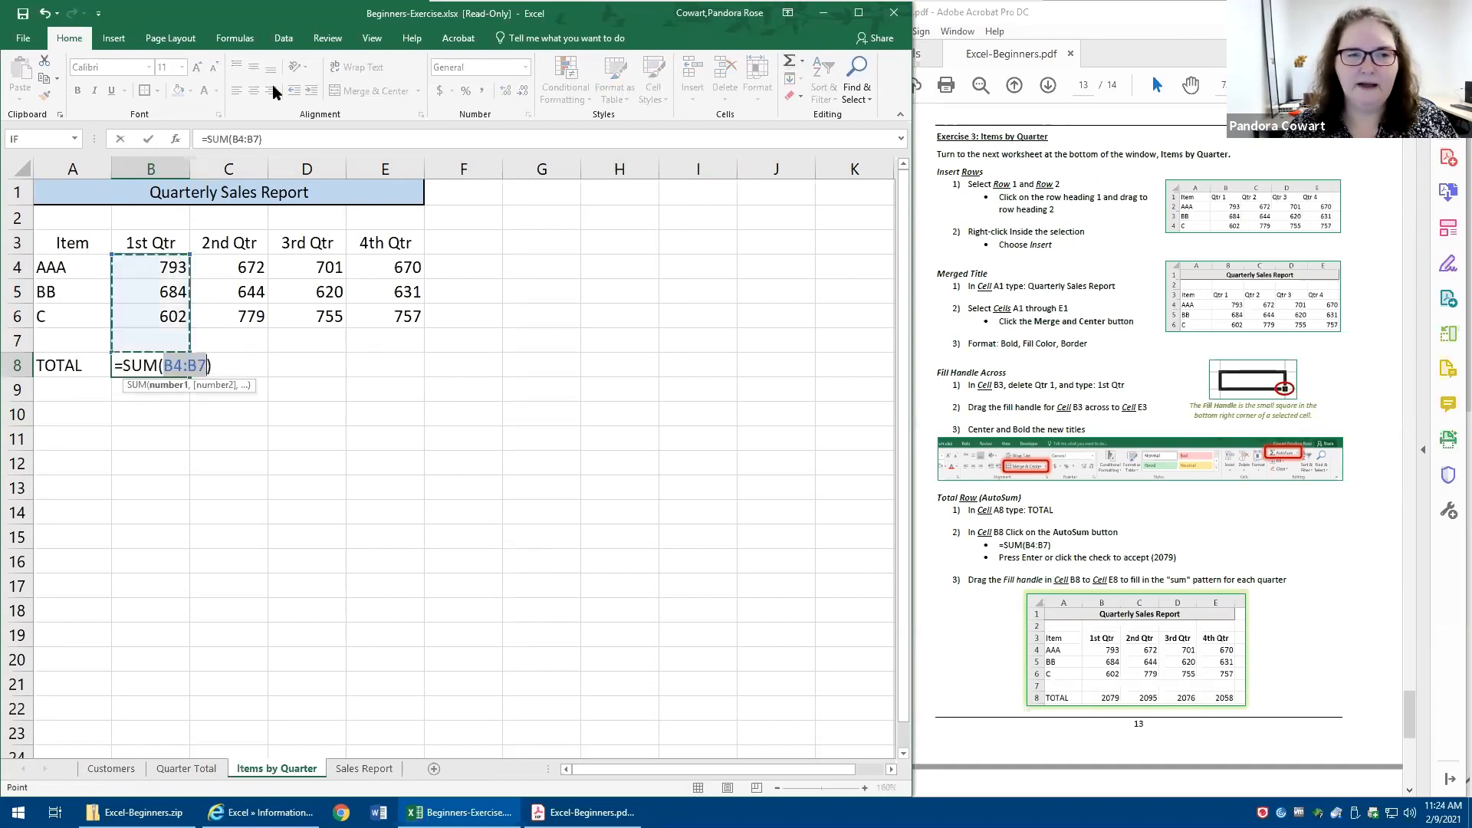
pyautogui.click(149, 139)
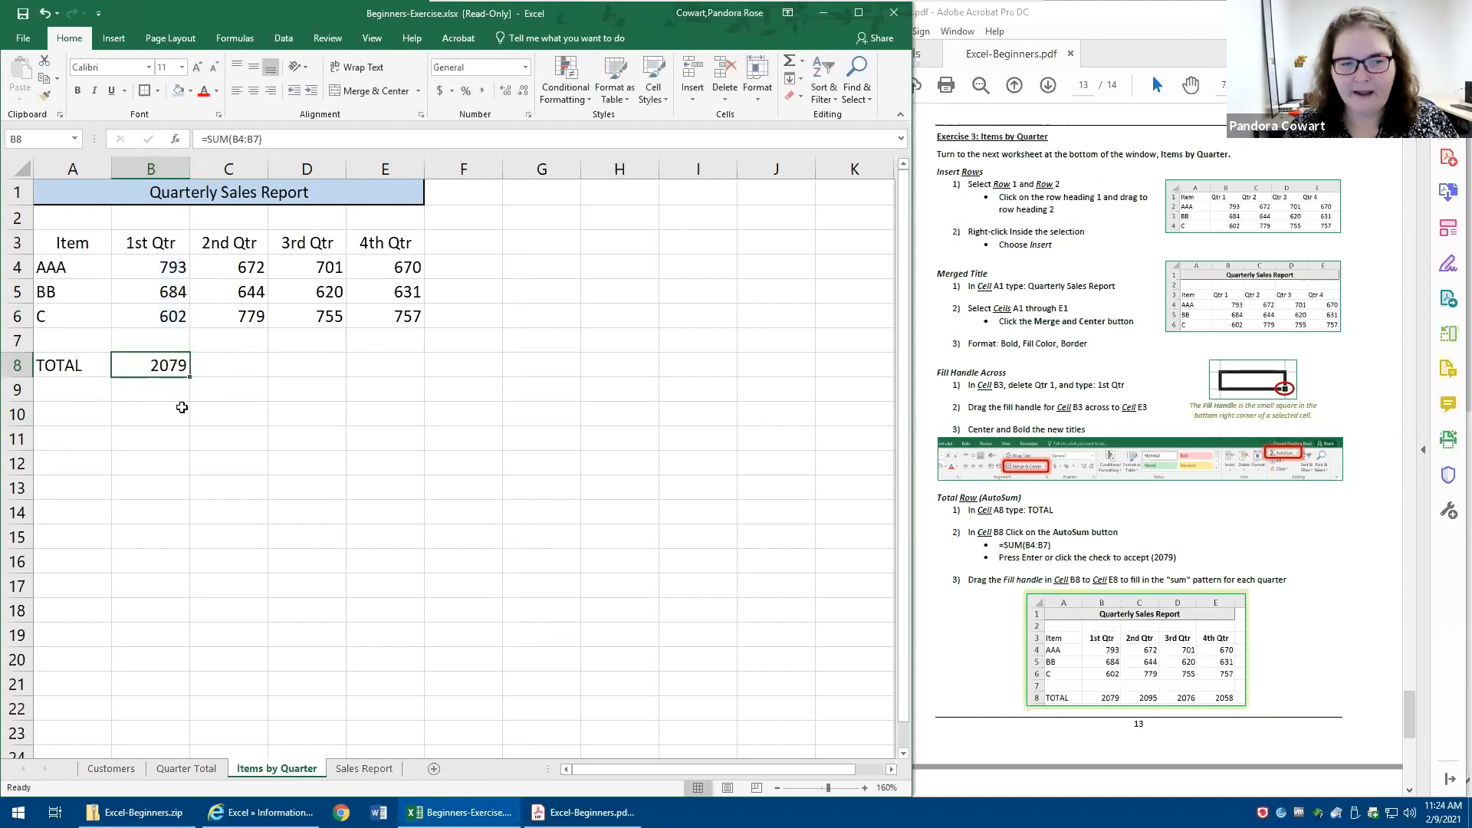
# - Fill the total formula in B8 across to E8 to sum each quarter
pyautogui.moveTo(192, 377); pyautogui.dragTo(420, 367)
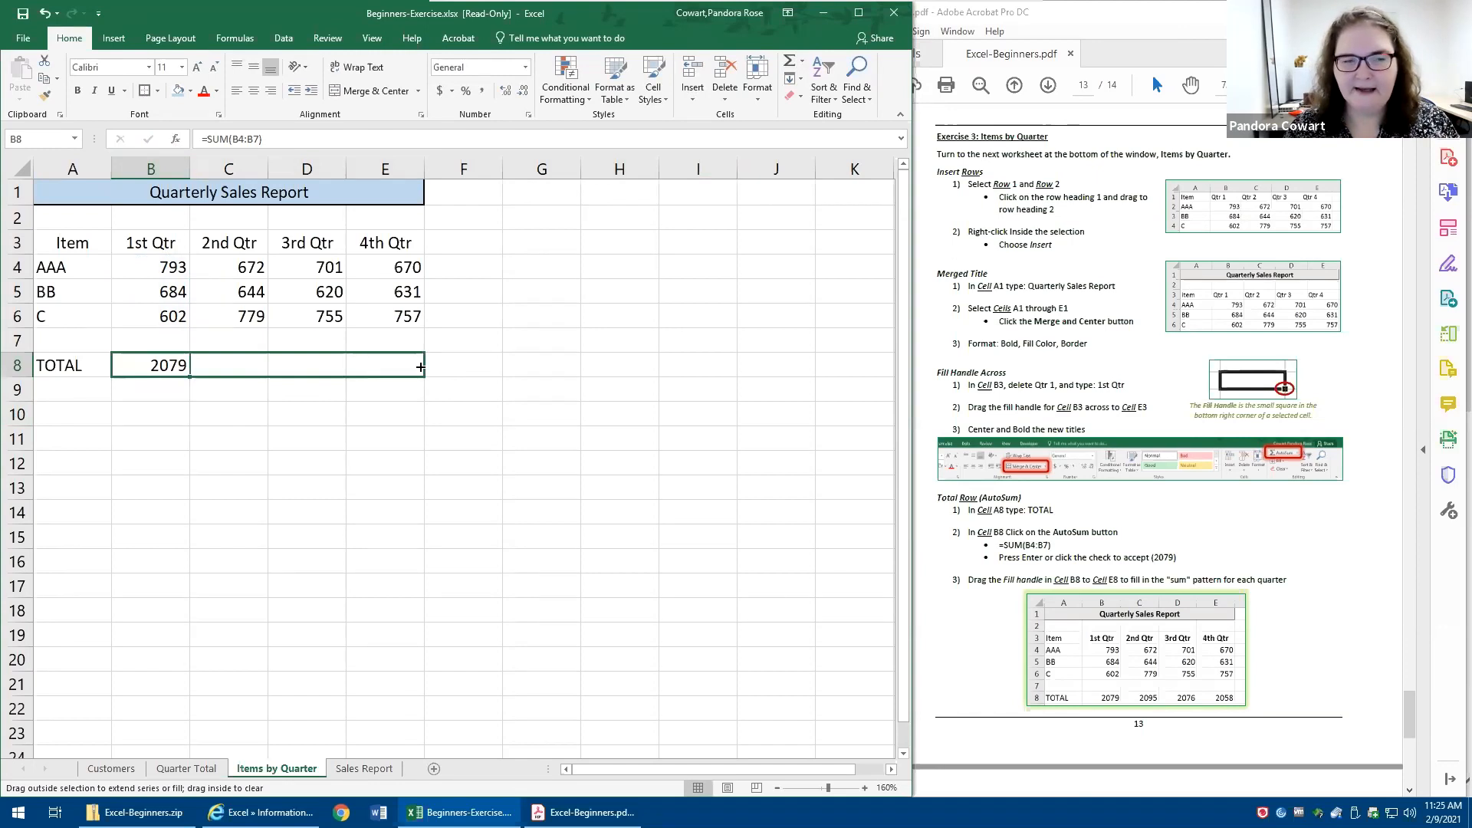
pyautogui.moveTo(420, 367); pyautogui.dragTo(420, 366)
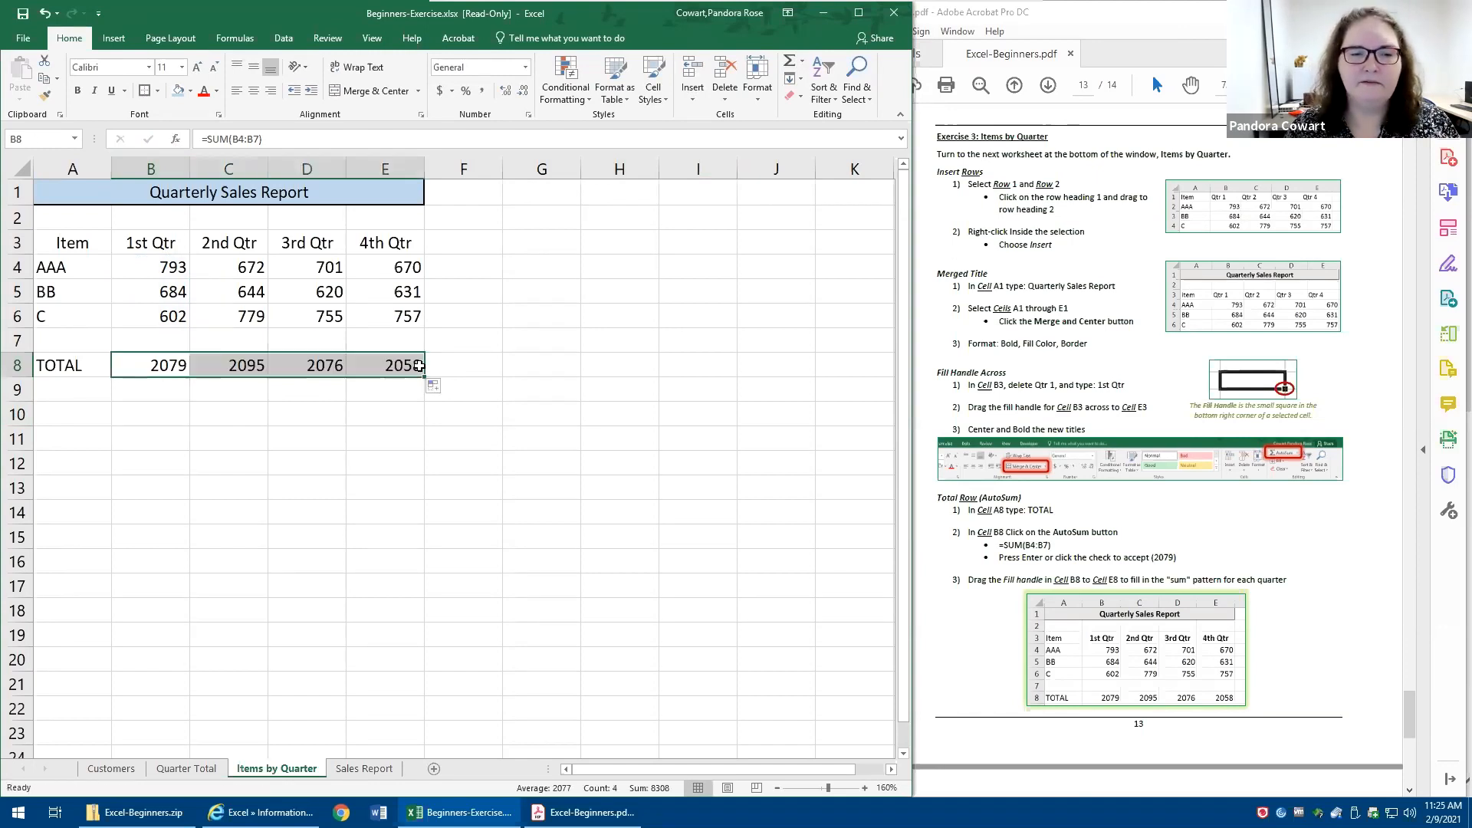
pyautogui.click(418, 367)
pyautogui.click(392, 502)
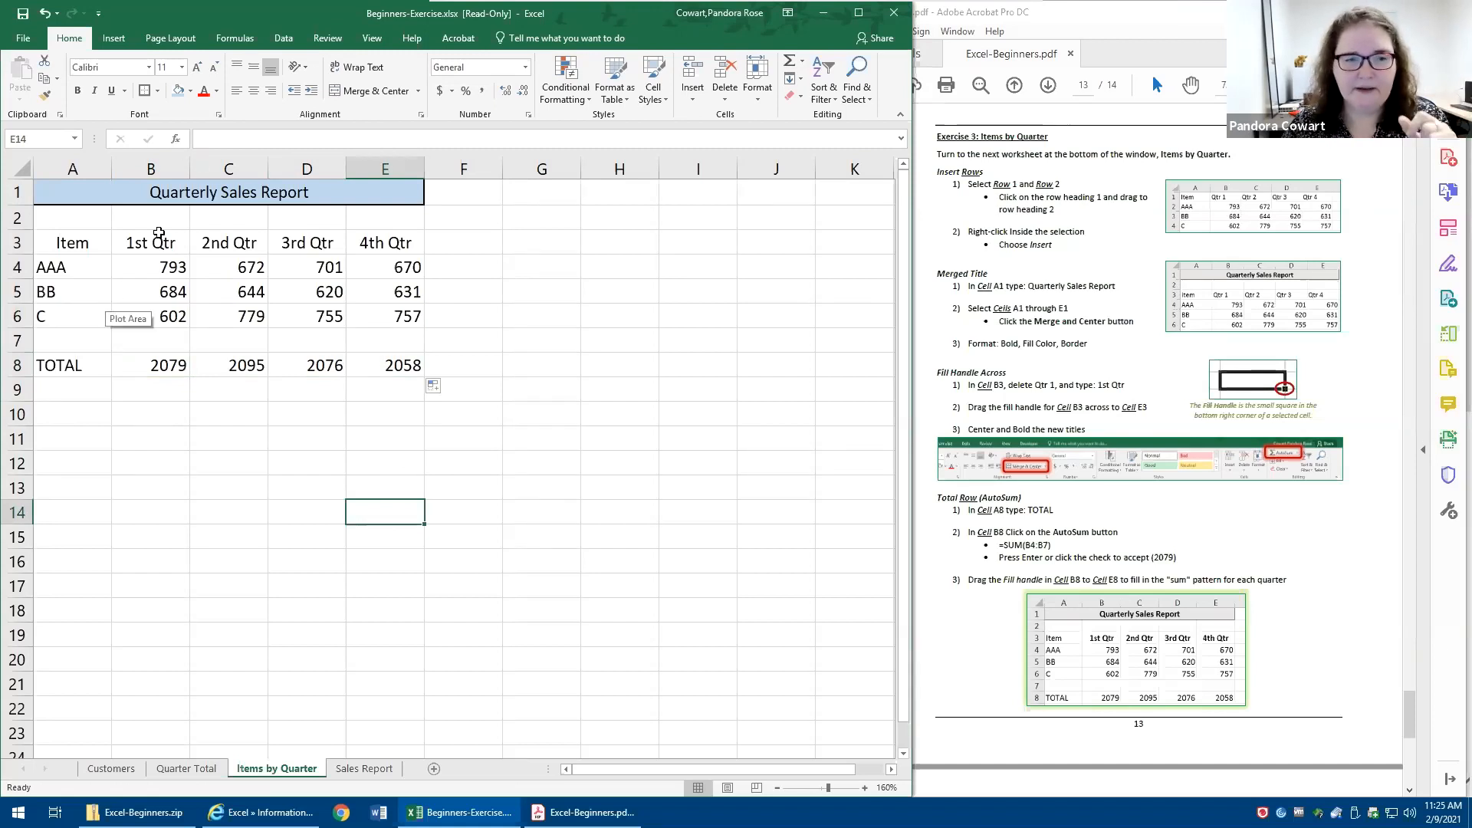
# - Change the 1st Qtr value for item AAA in cell B4 to 800
pyautogui.click(149, 270)
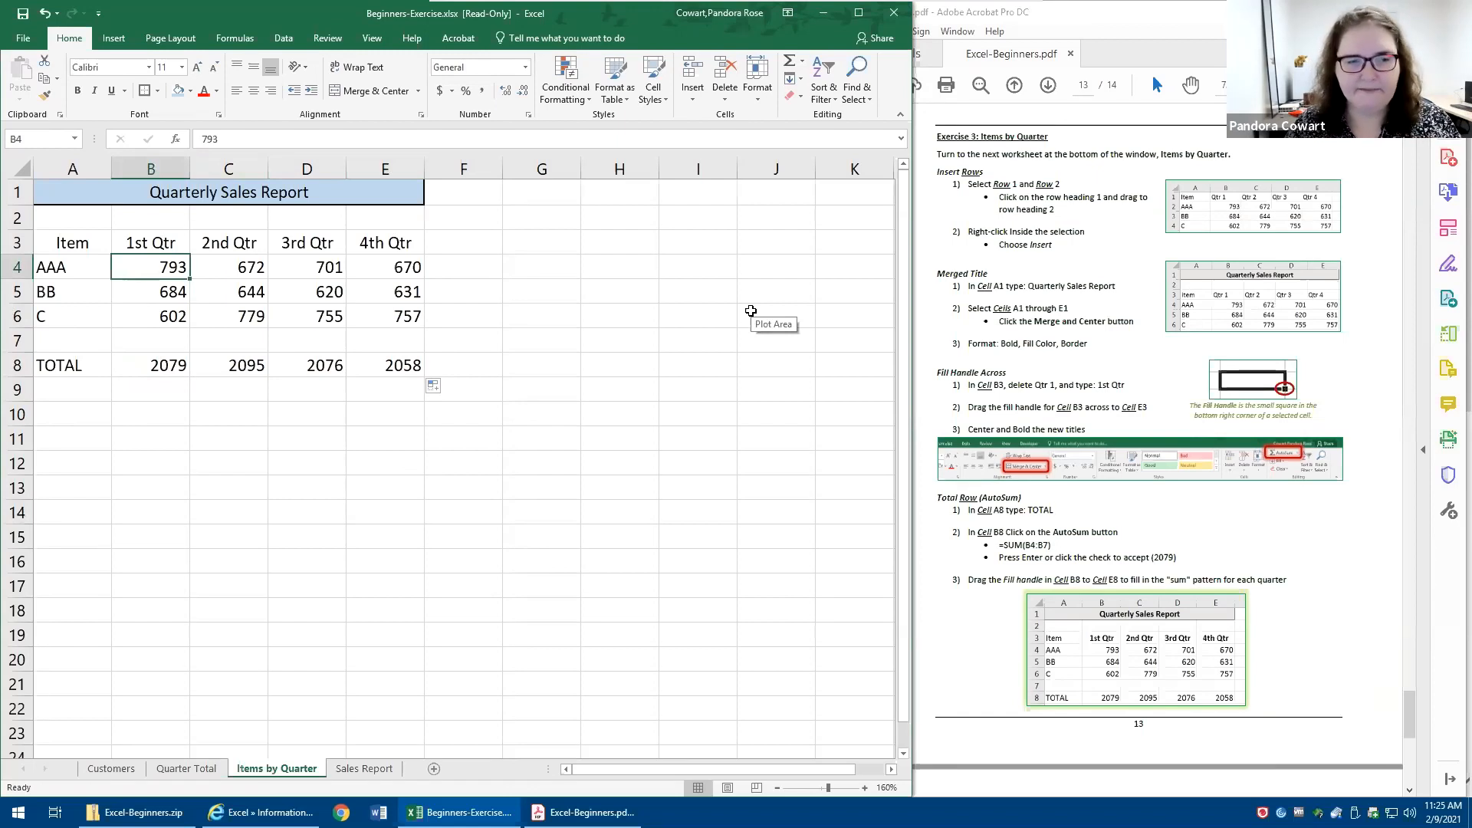
pyautogui.write('800')
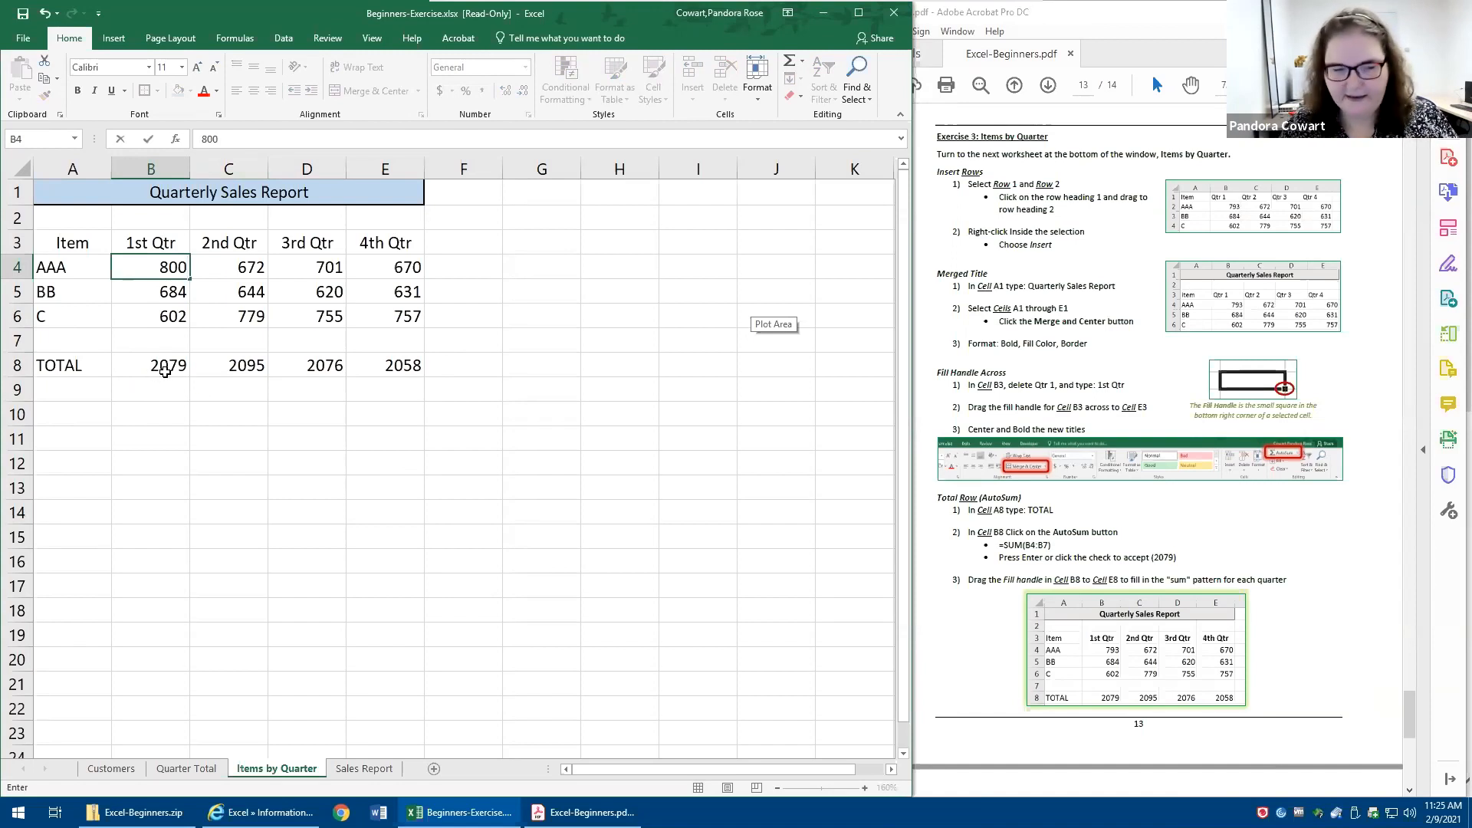
pyautogui.press('Return')
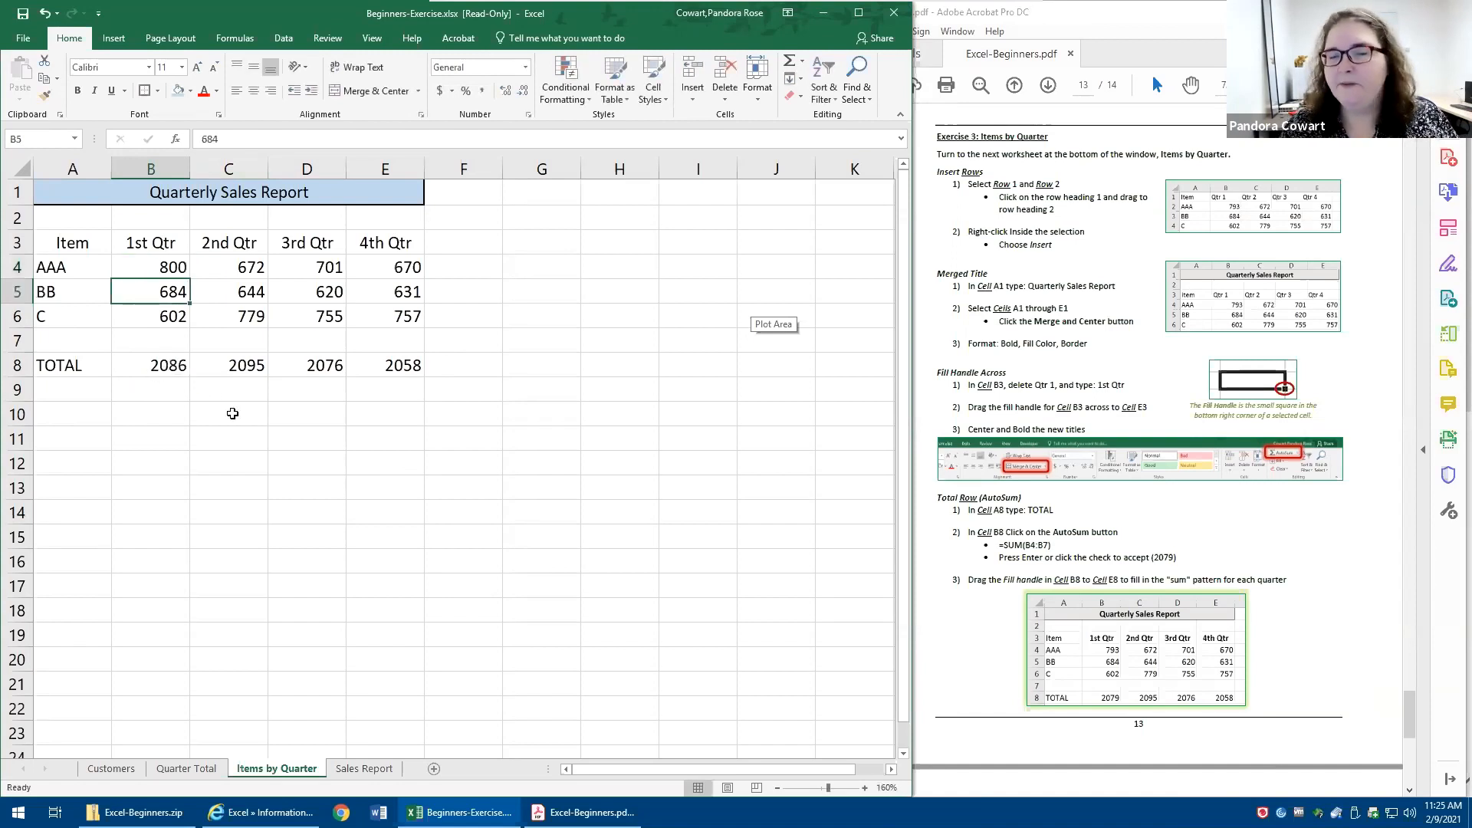
pyautogui.click(386, 433)
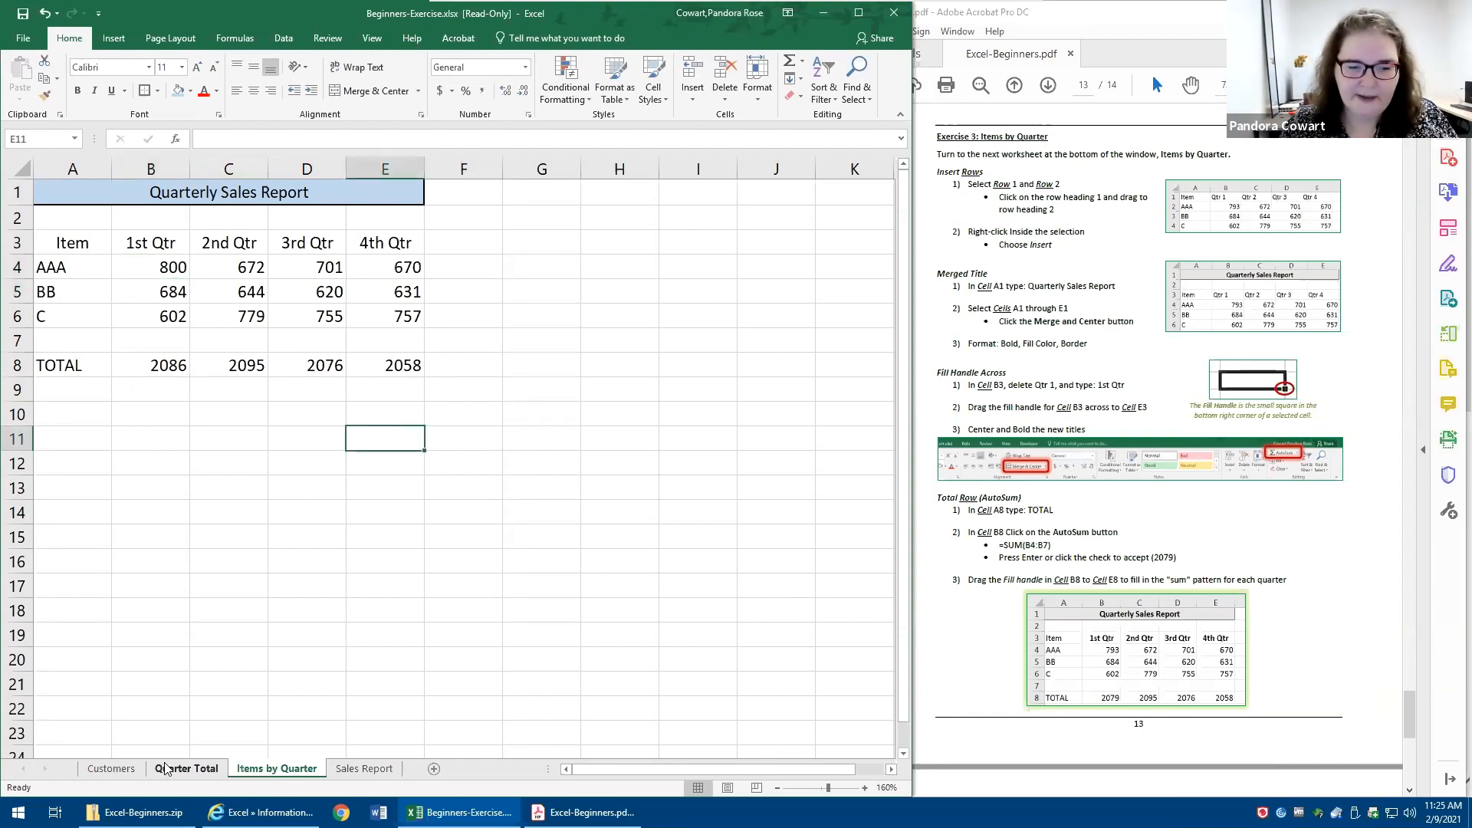
# - Set the 1st Qtr # Sold value in cell B2 of the Quarter Total sheet to 2086
pyautogui.click(190, 769)
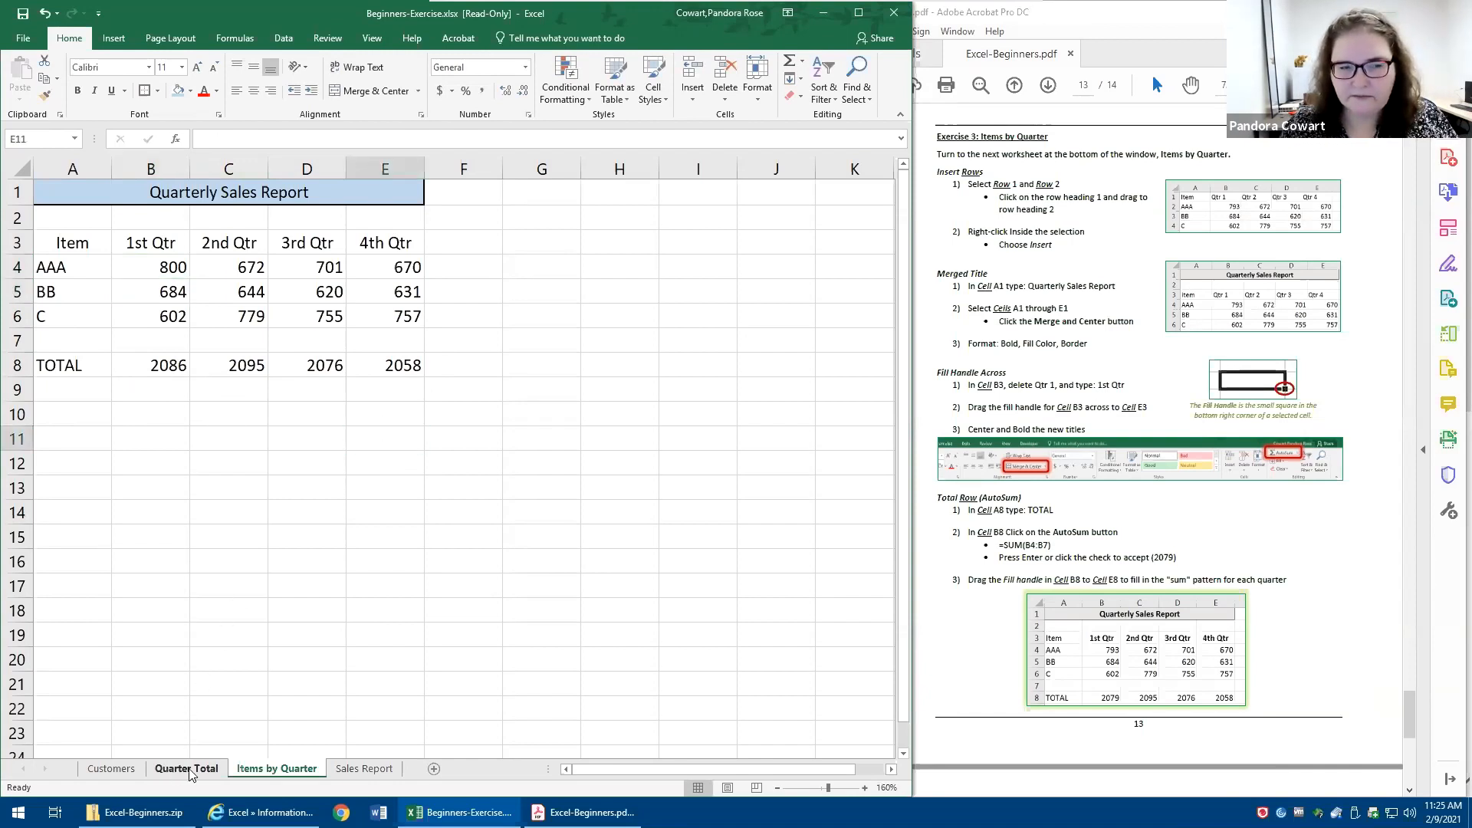
pyautogui.click(151, 217)
pyautogui.write('2086')
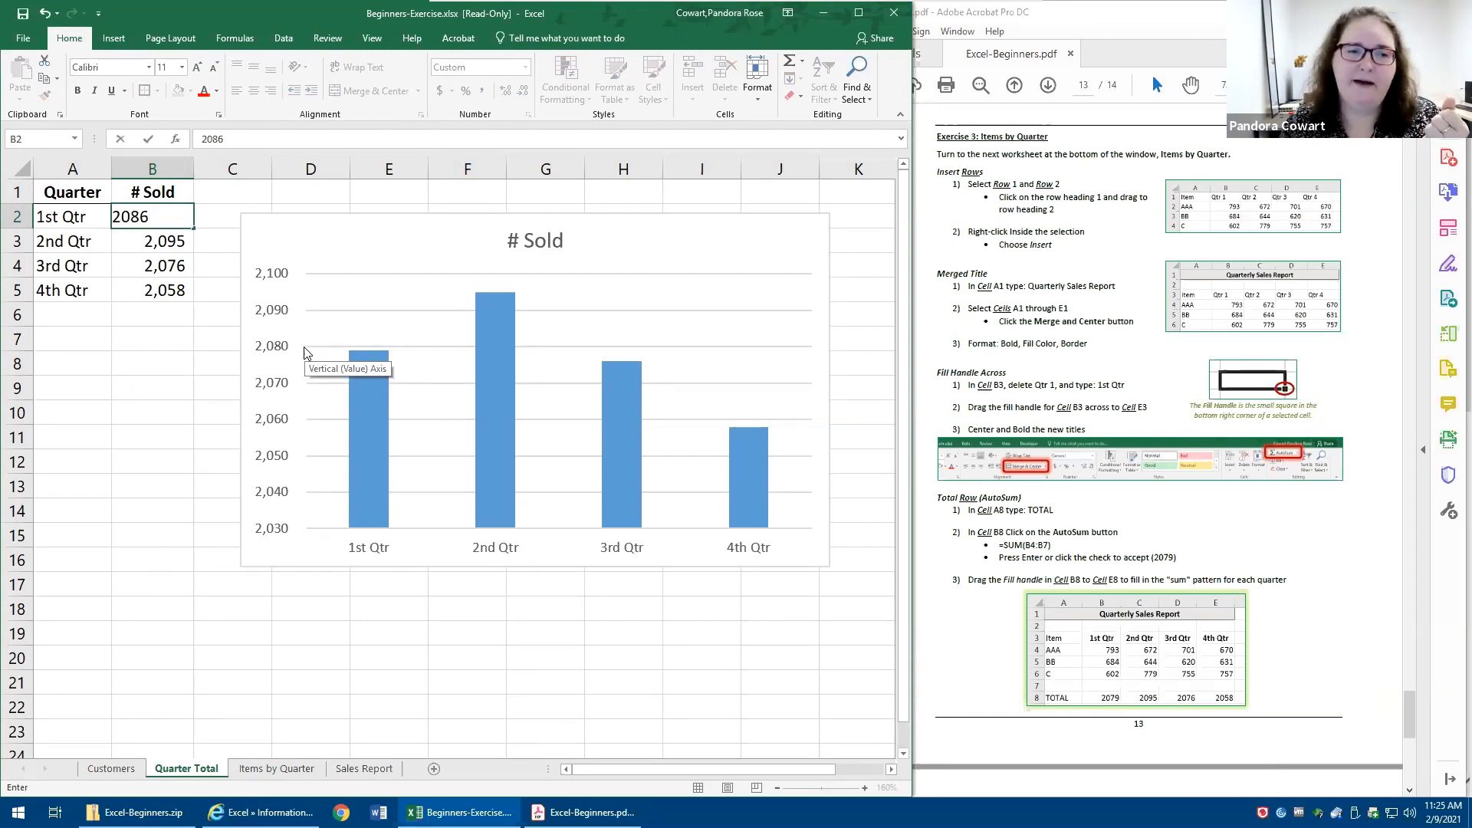
pyautogui.press('Return')
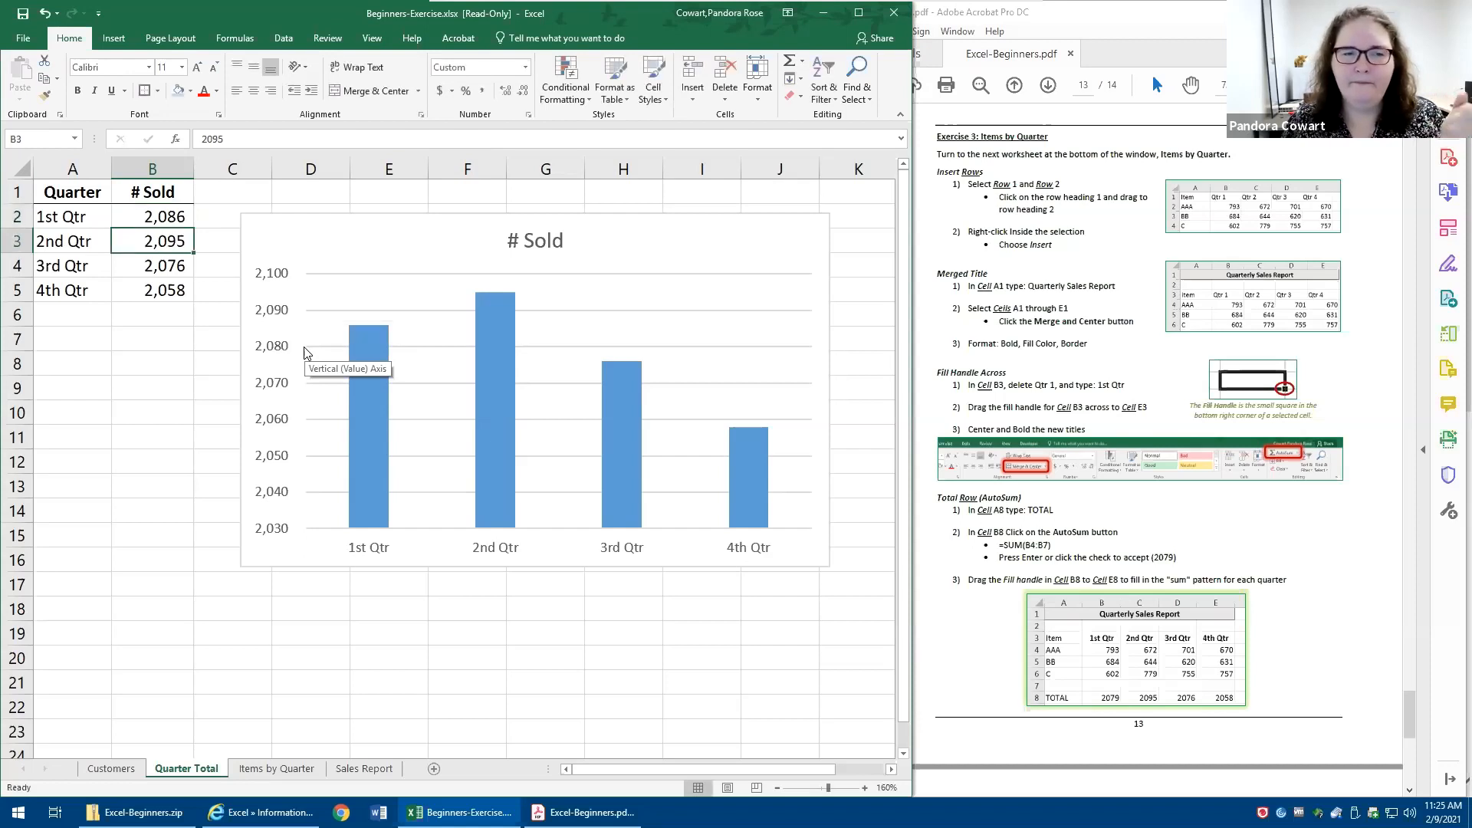
# - Undo and redo the change to the 1st Qtr # Sold value to compare its chart column
pyautogui.click(135, 211)
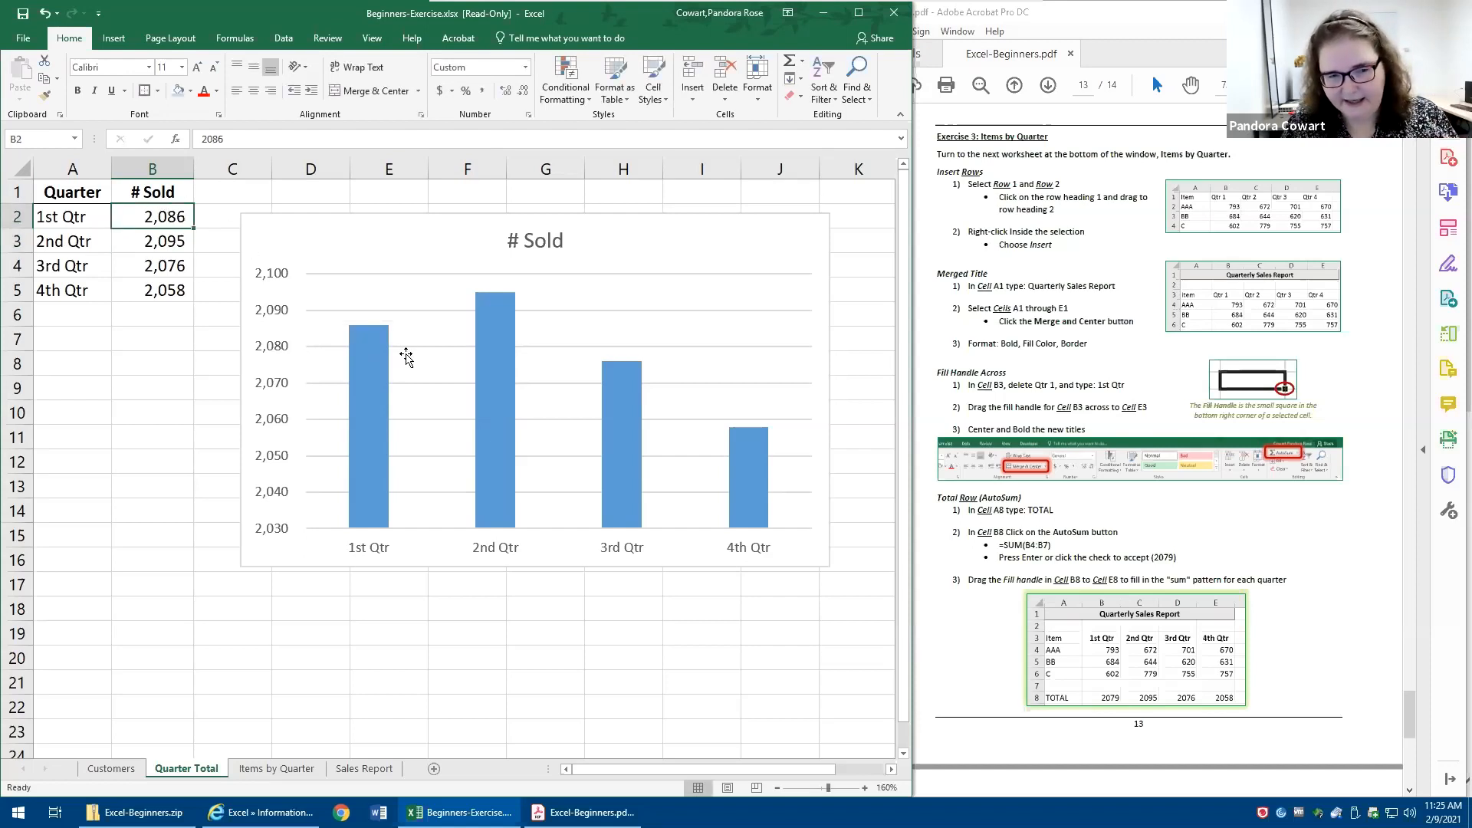
pyautogui.click(46, 14)
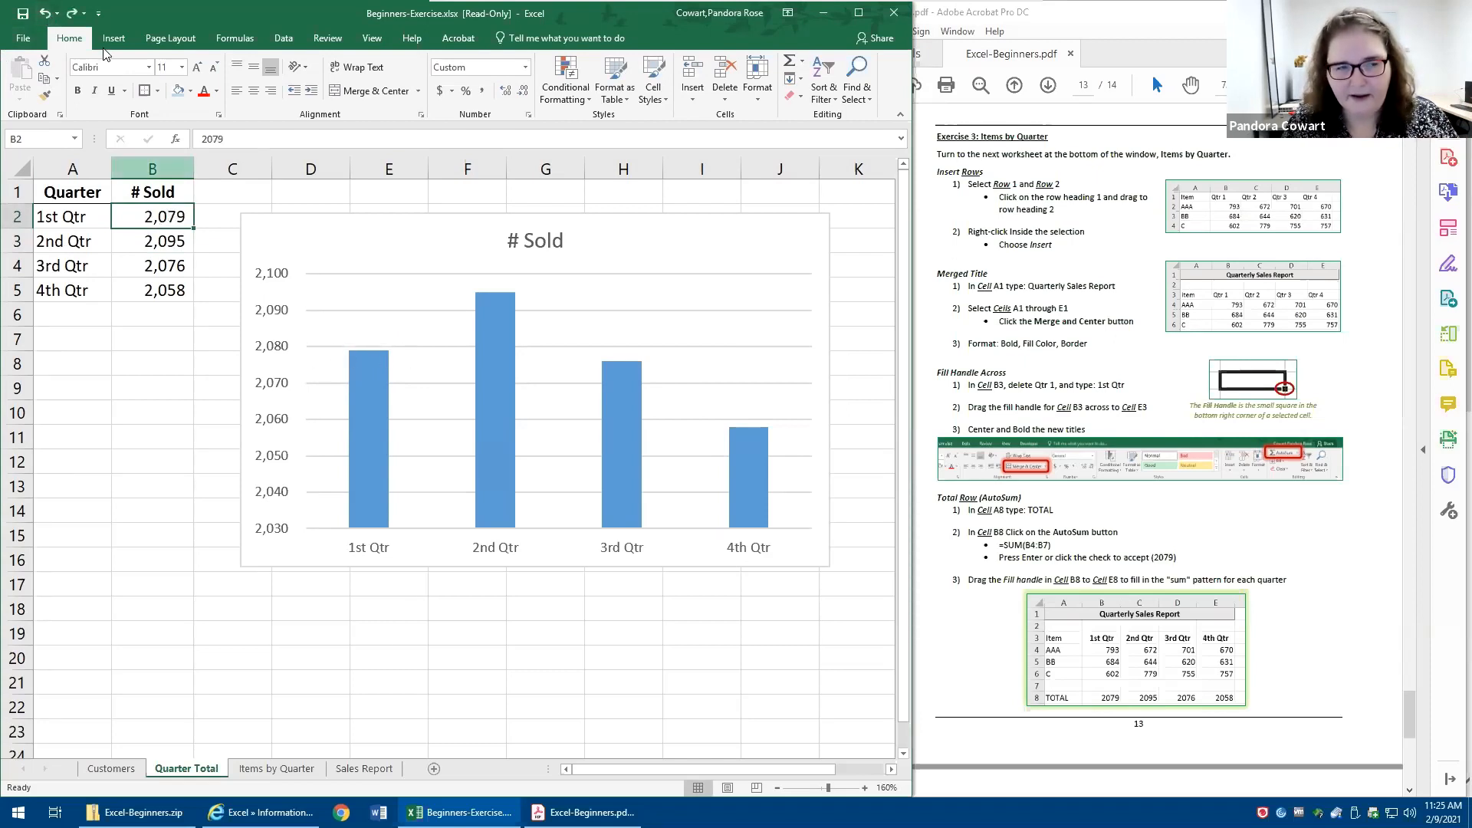
pyautogui.click(74, 13)
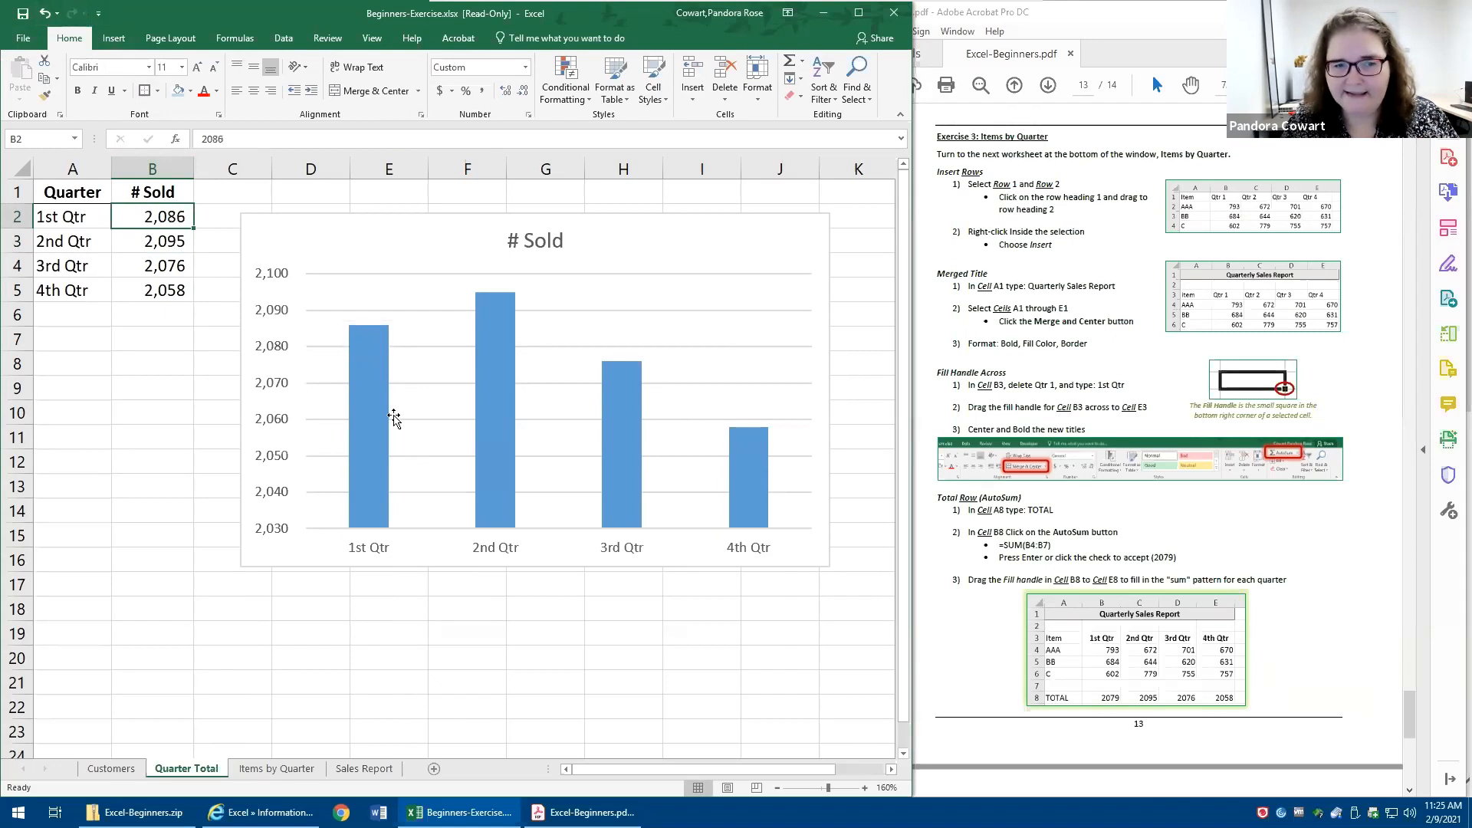
pyautogui.moveTo(381, 331)
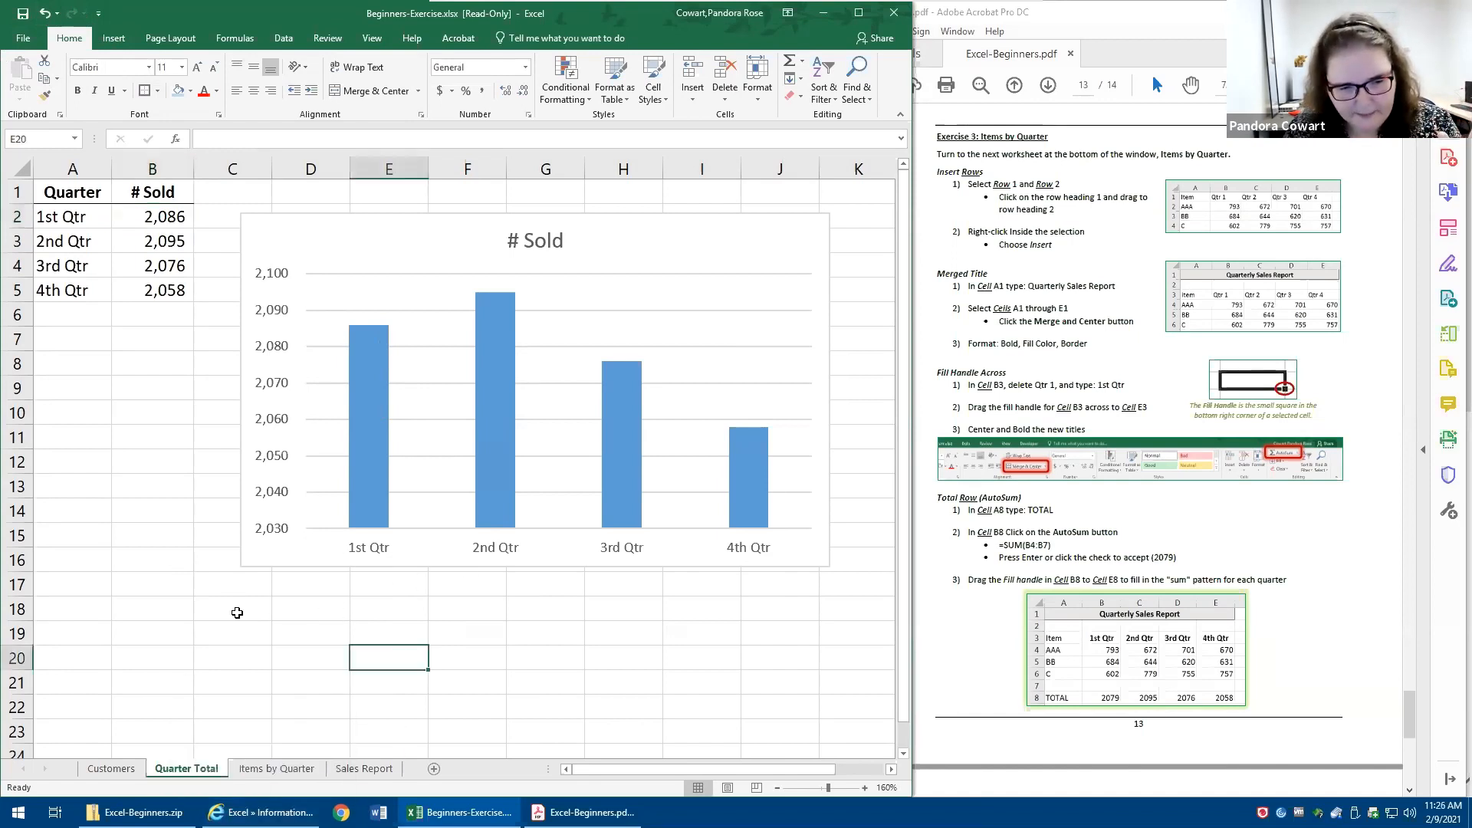
# - Compare the Quarter Total sheet with the Items by Quarter sheet and check the AAA value in cell B4
pyautogui.click(278, 769)
pyautogui.click(187, 768)
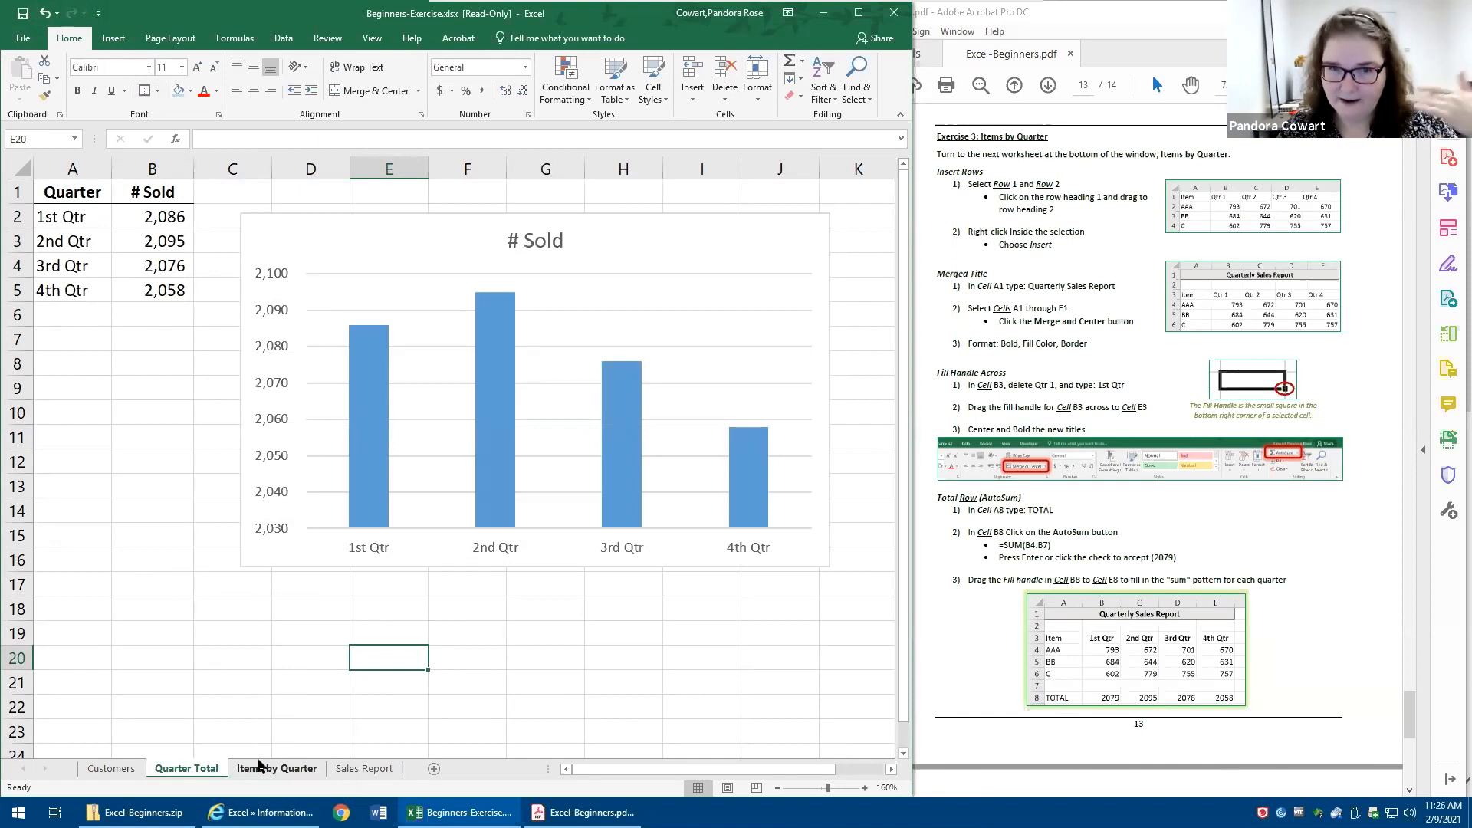
pyautogui.click(295, 770)
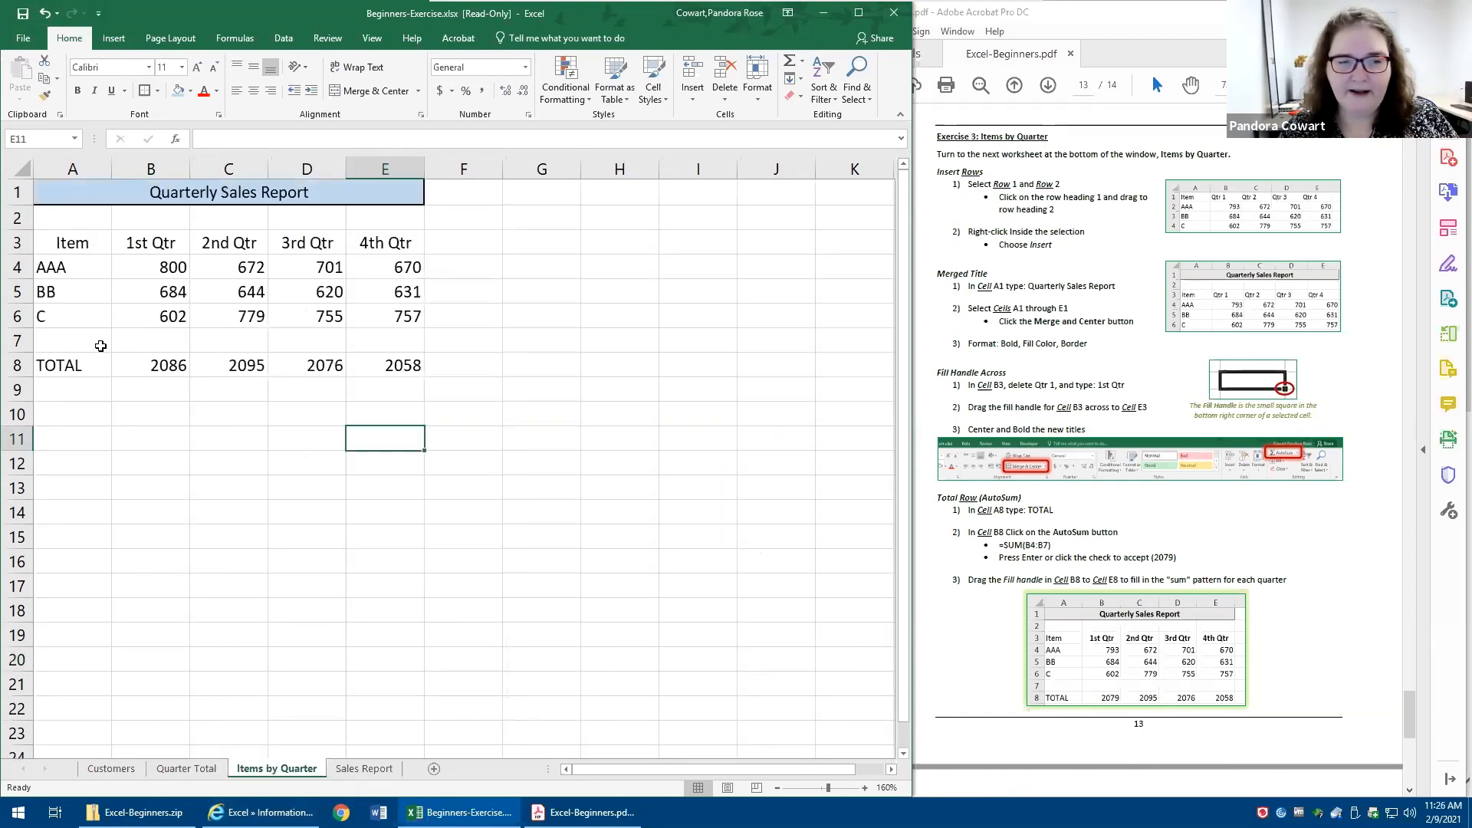
pyautogui.click(163, 261)
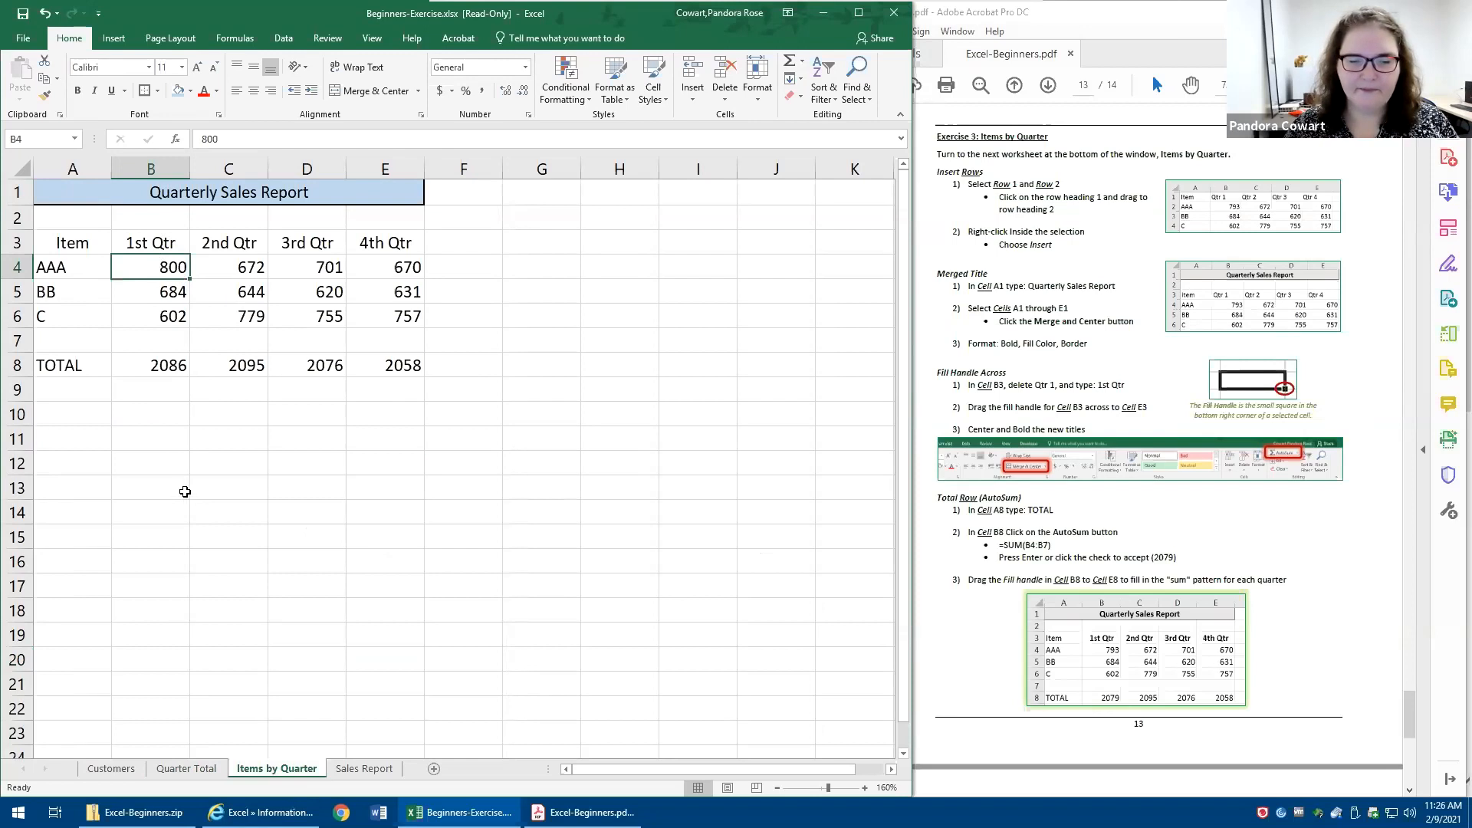
# - Find Exercise 4 in Excel-Beginners.pdf and open the Sales Report worksheet of the exercise workbook
pyautogui.click(1033, 555)
pyautogui.scroll(-3, 1011, 536)
pyautogui.scroll(-1, 1009, 528)
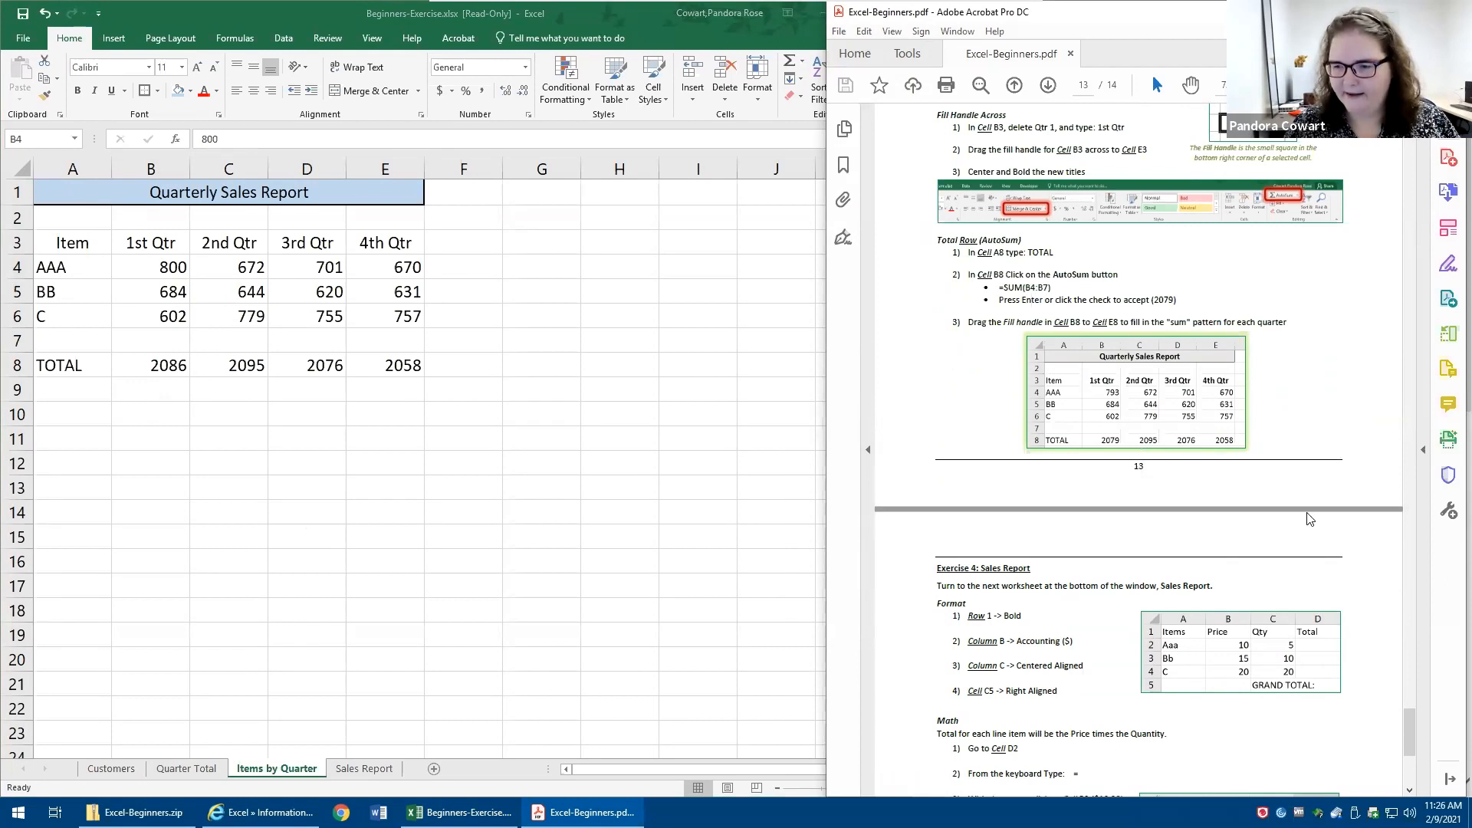
pyautogui.click(365, 771)
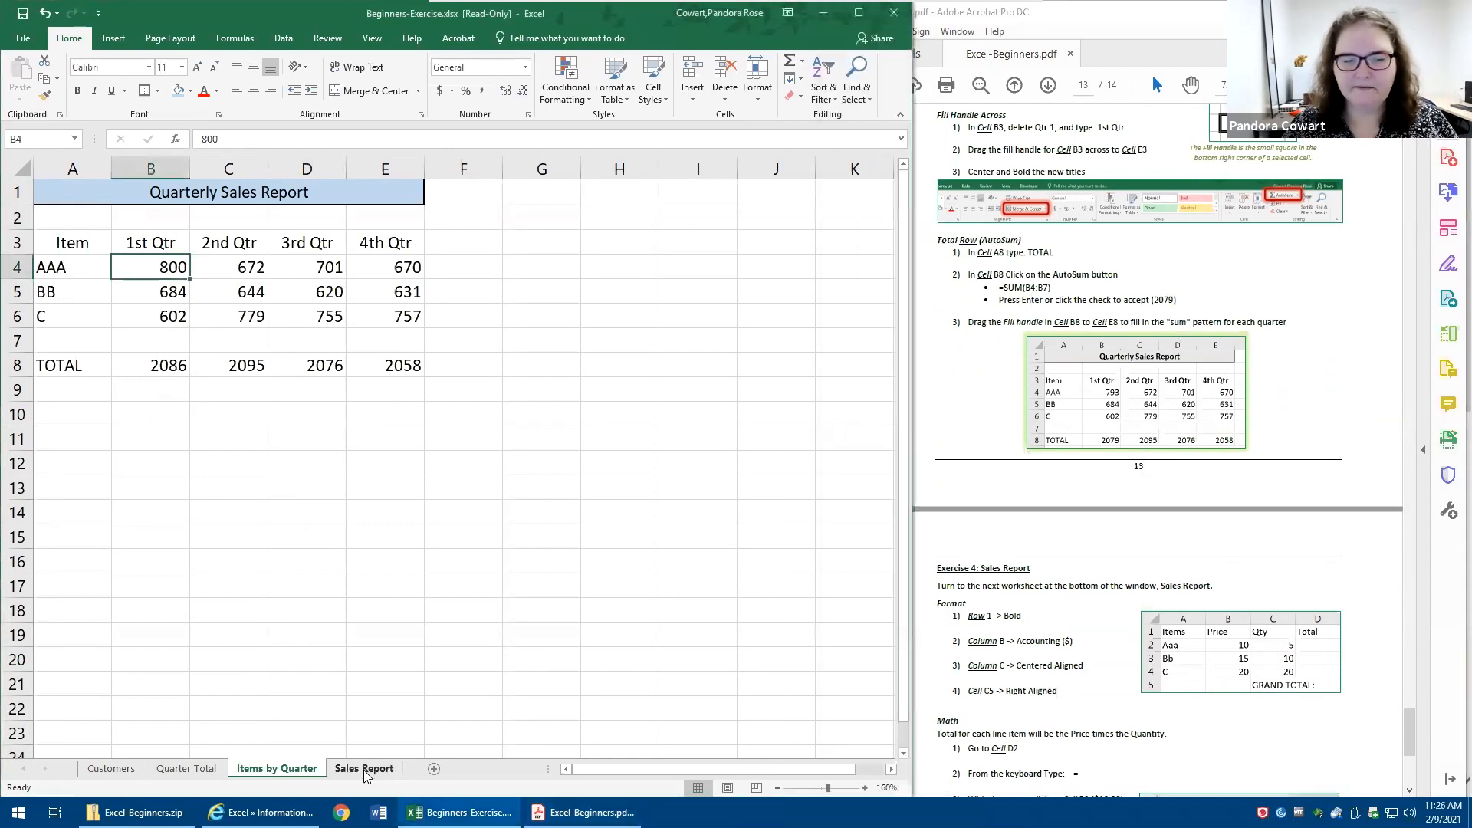
pyautogui.click(363, 772)
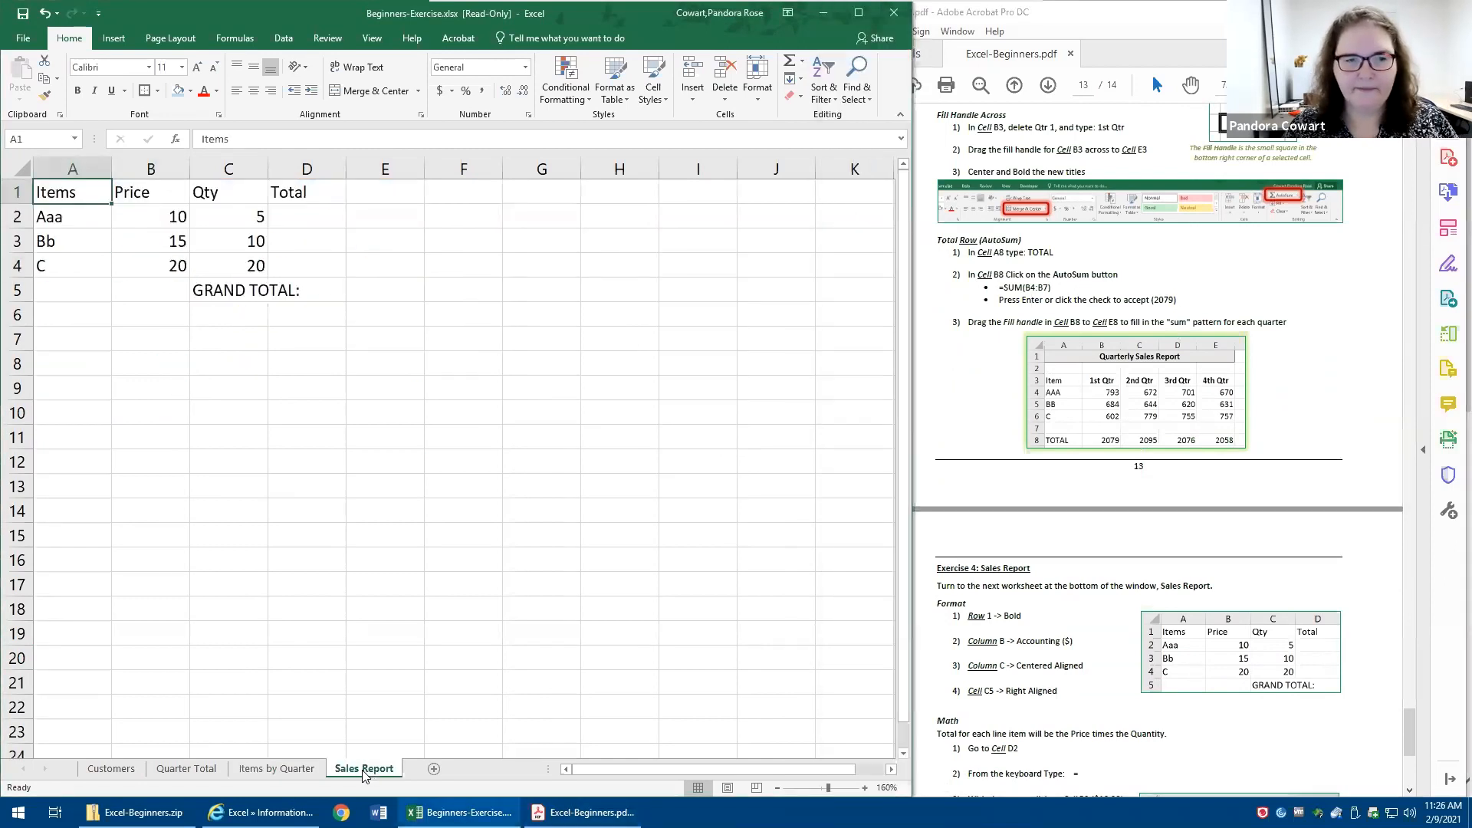
# - Read through the Exercise 4 instructions in Excel-Beginners.pdf, from formatting to the finished Grand Total example
pyautogui.click(1002, 378)
pyautogui.scroll(-3, 1073, 376)
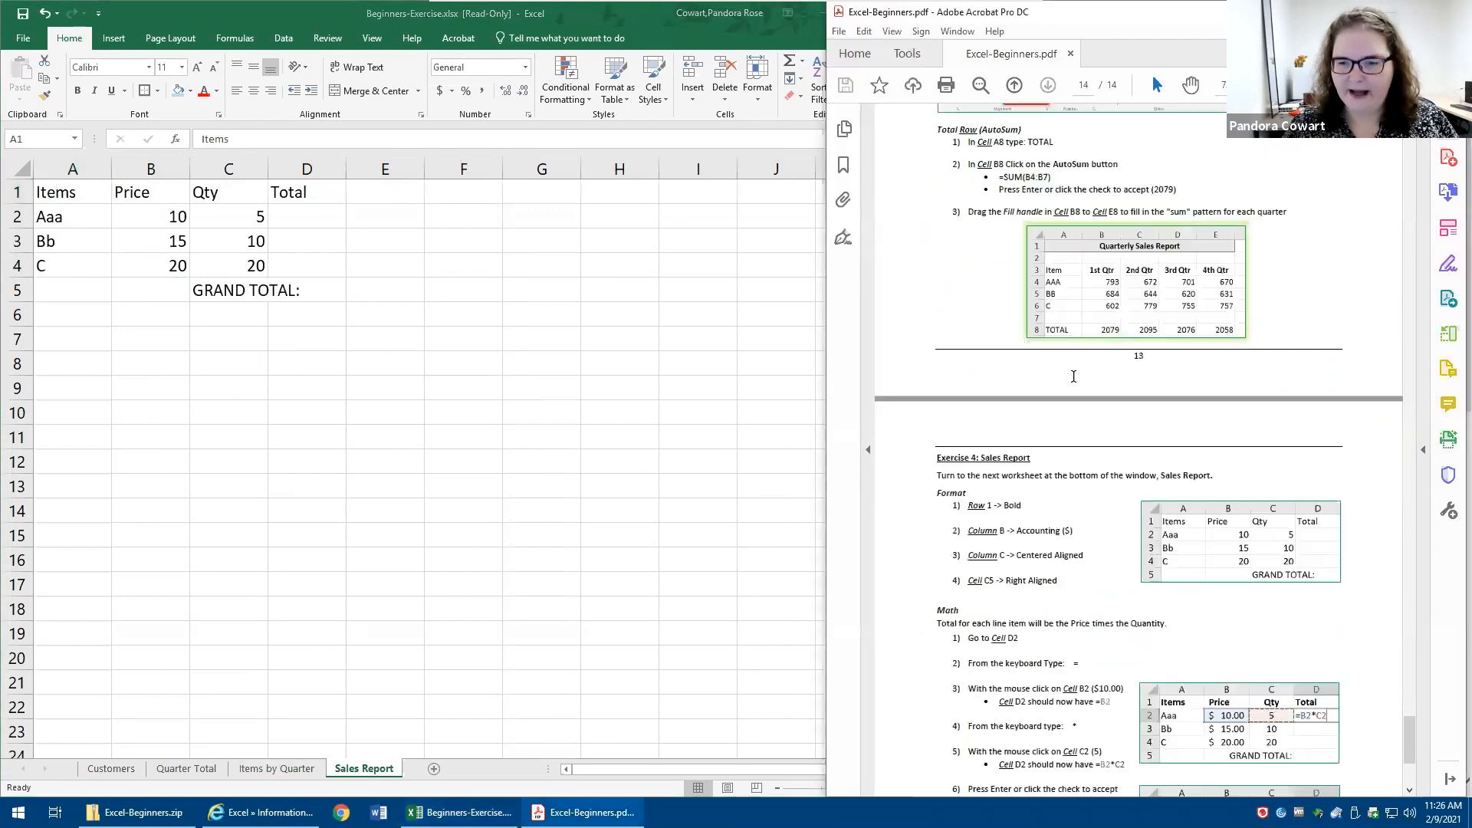
pyautogui.scroll(-3, 1081, 376)
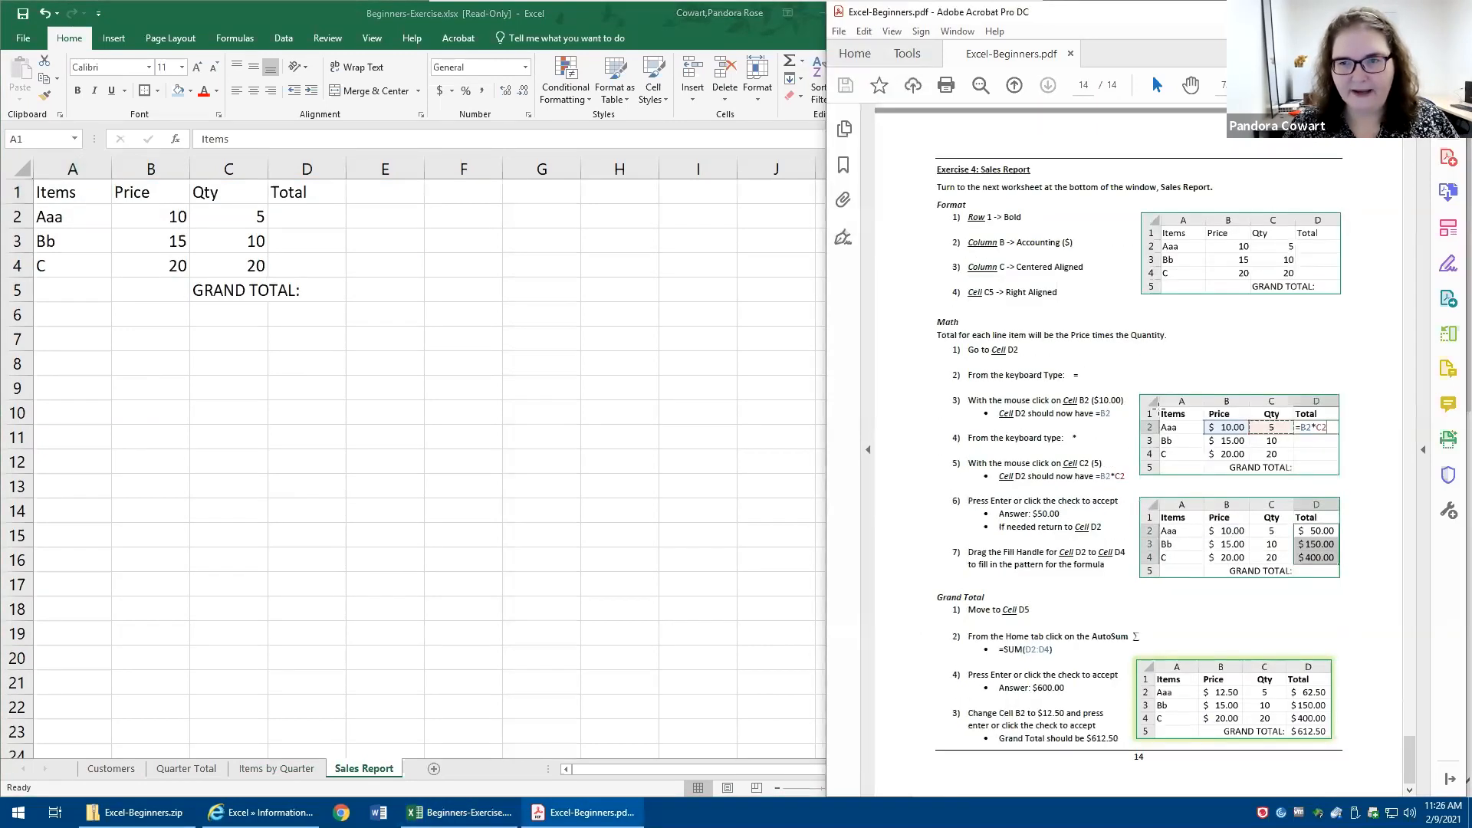
pyautogui.click(1156, 413)
pyautogui.click(1132, 693)
pyautogui.click(1156, 693)
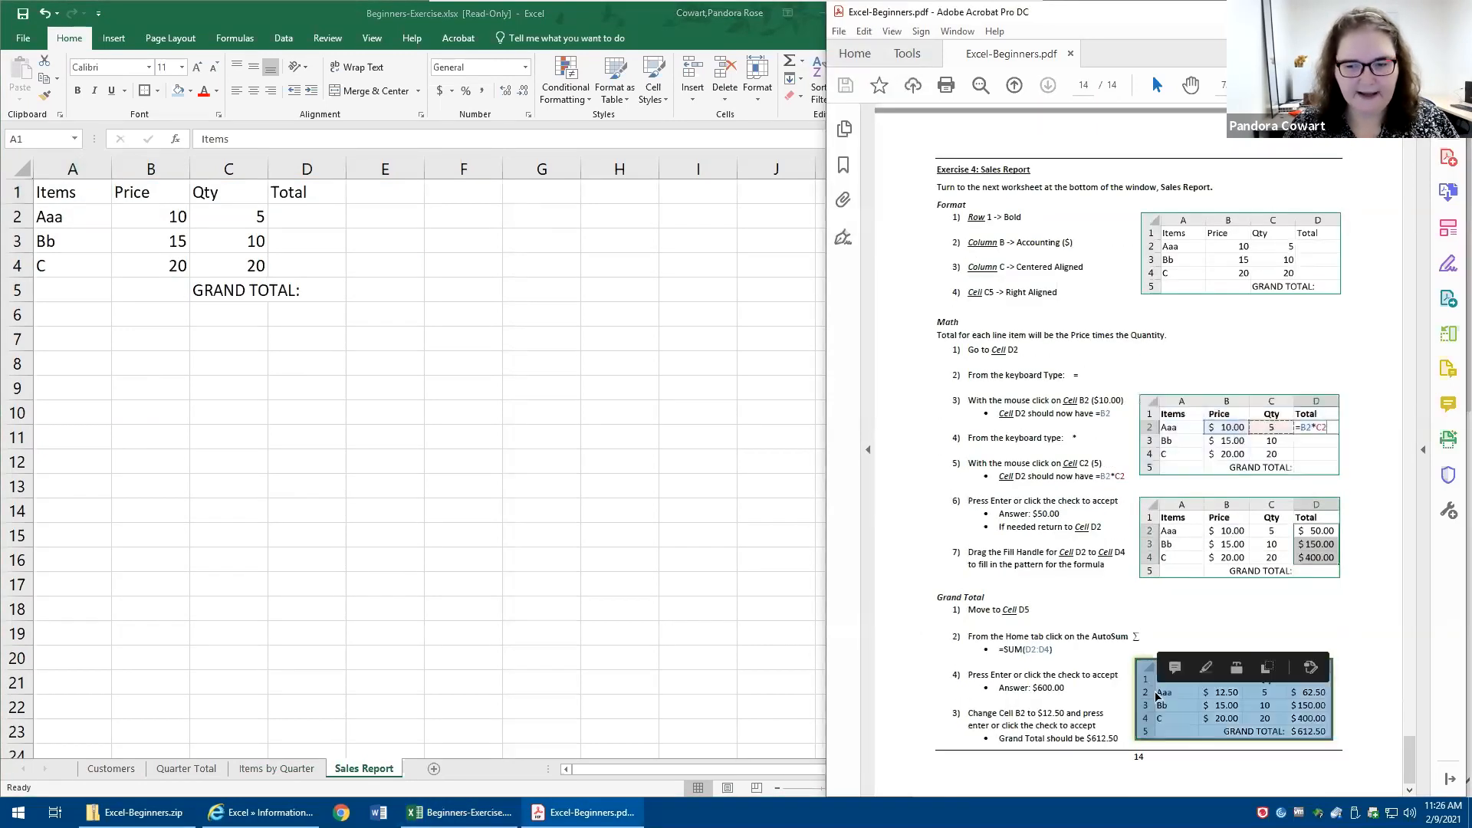
# - Return to the Sales Report sheet in Excel and make the whole of row 1 bold
pyautogui.click(319, 362)
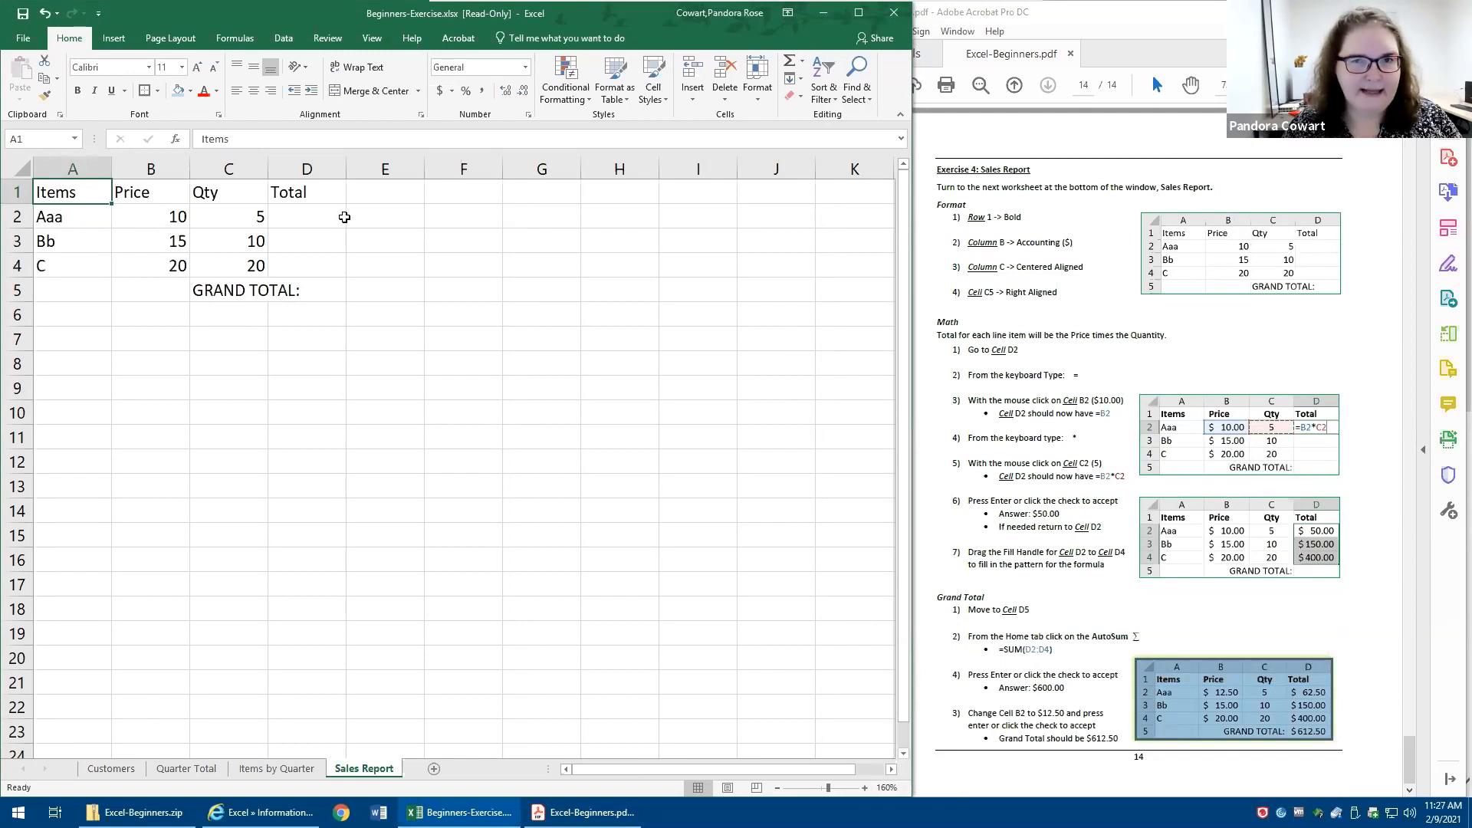
pyautogui.click(13, 192)
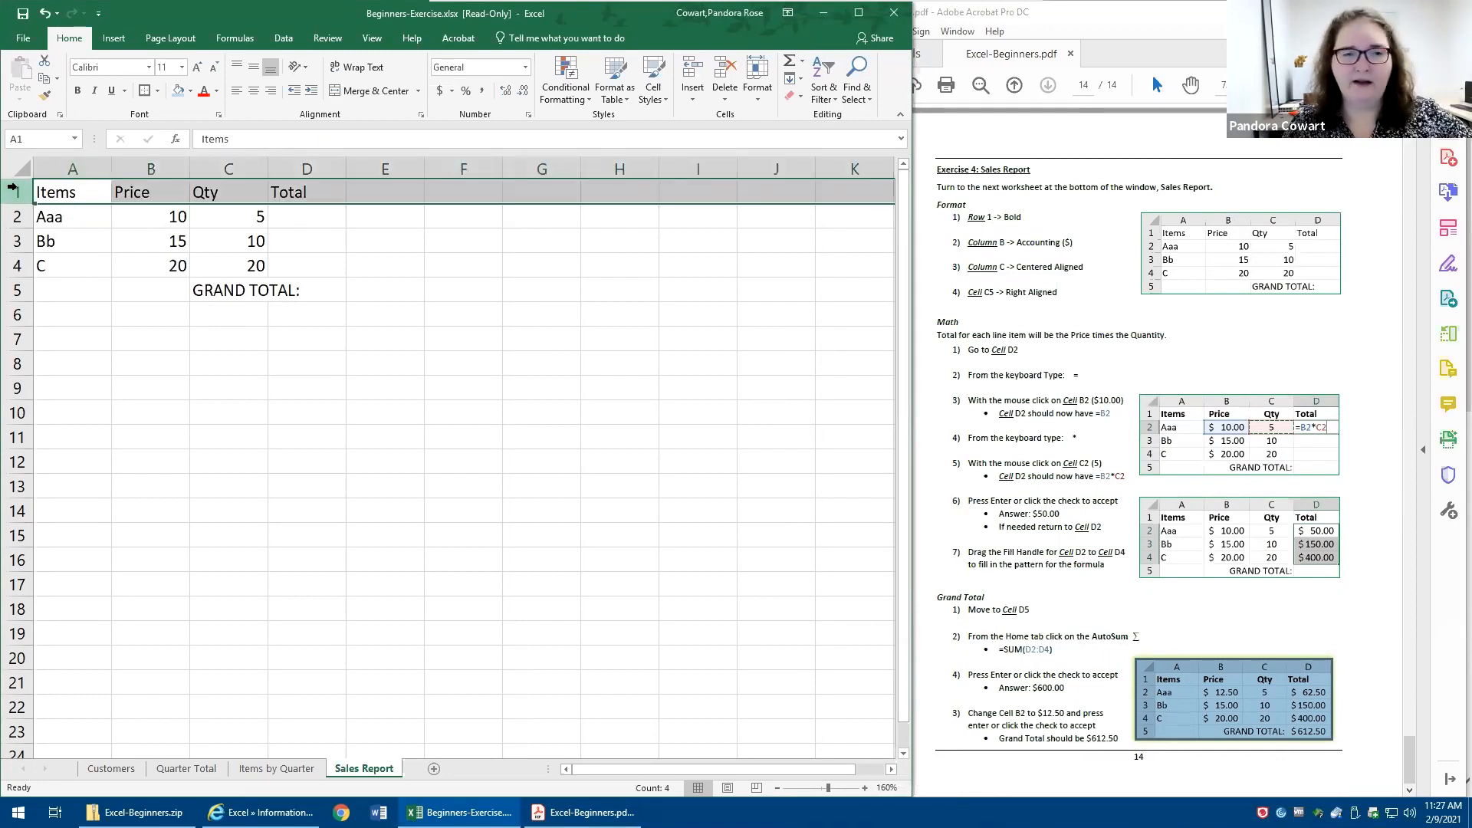
pyautogui.click(77, 90)
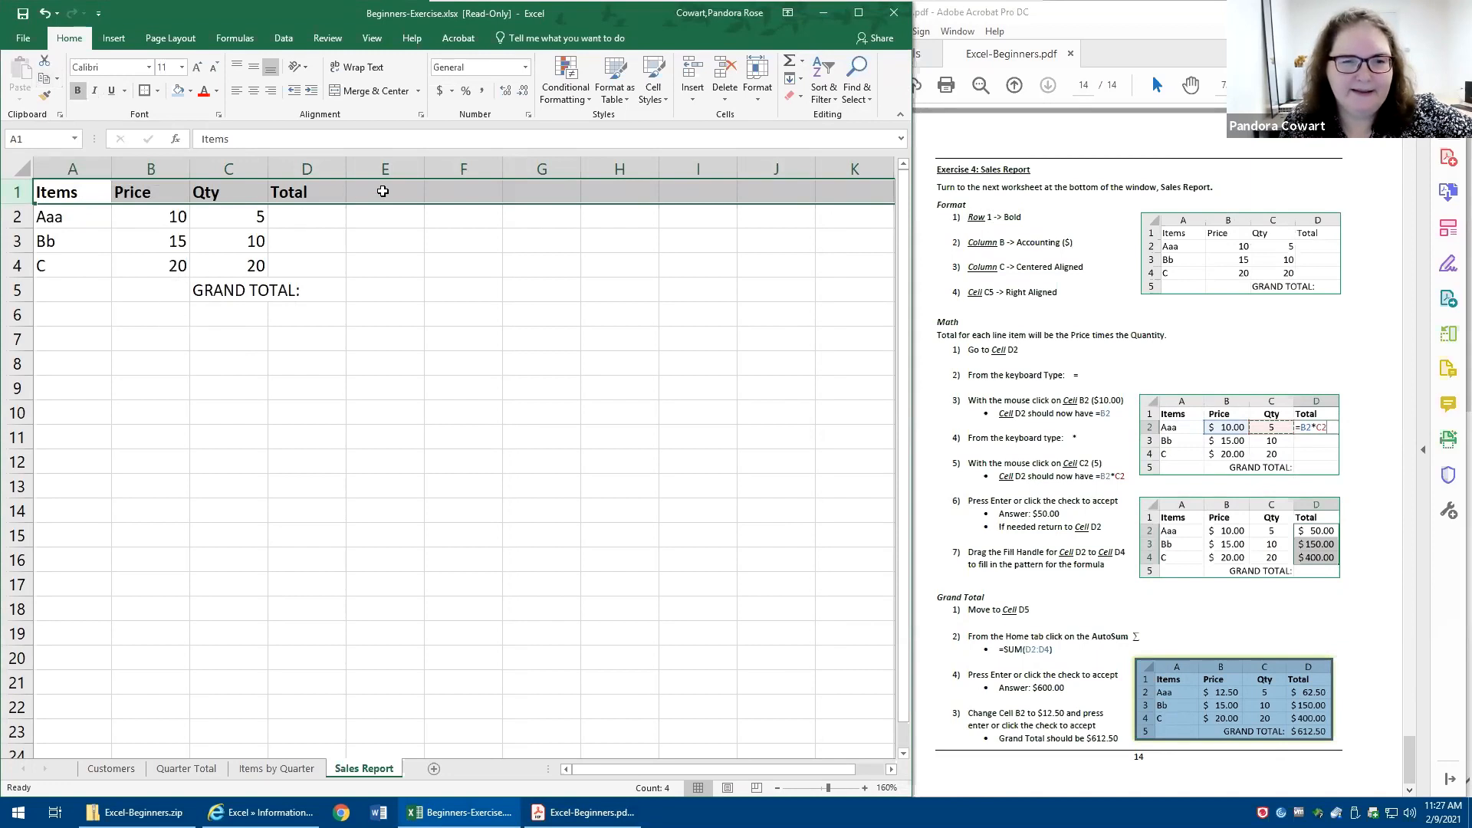
pyautogui.keyDown('shift'); pyautogui.click(268, 192); pyautogui.keyUp('shift')
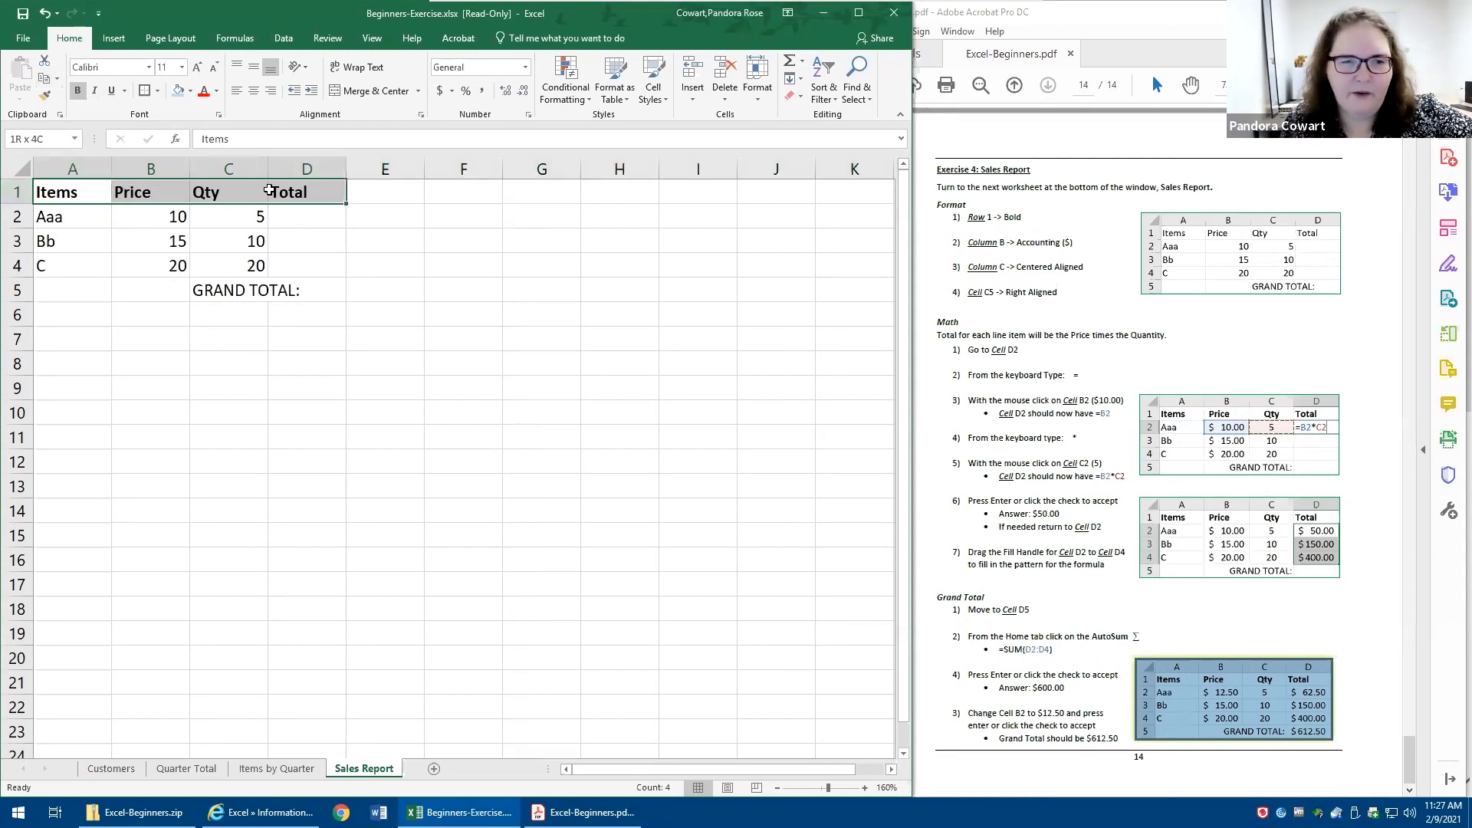
pyautogui.moveTo(230, 338); pyautogui.dragTo(279, 377)
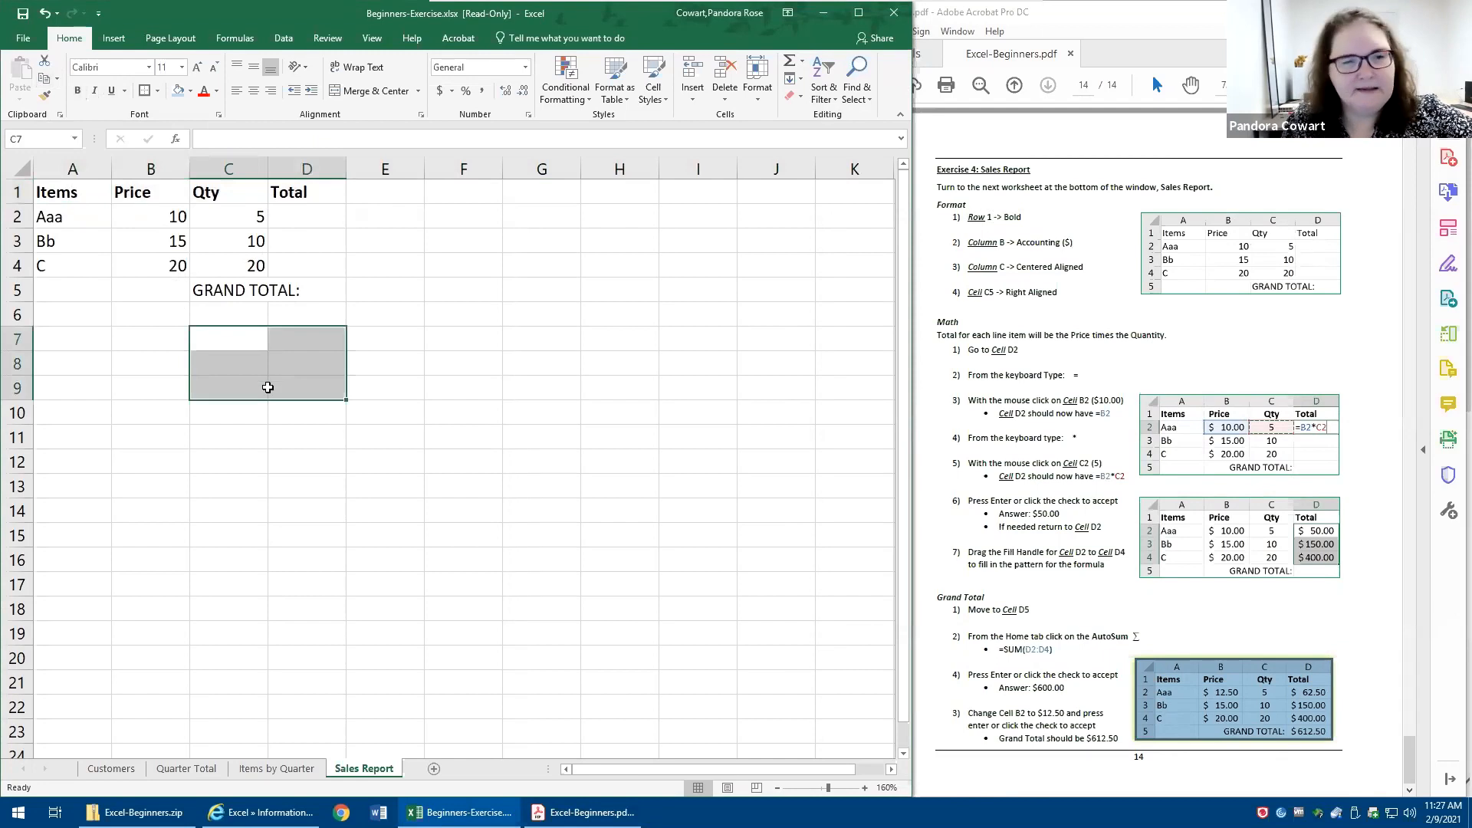
pyautogui.click(236, 506)
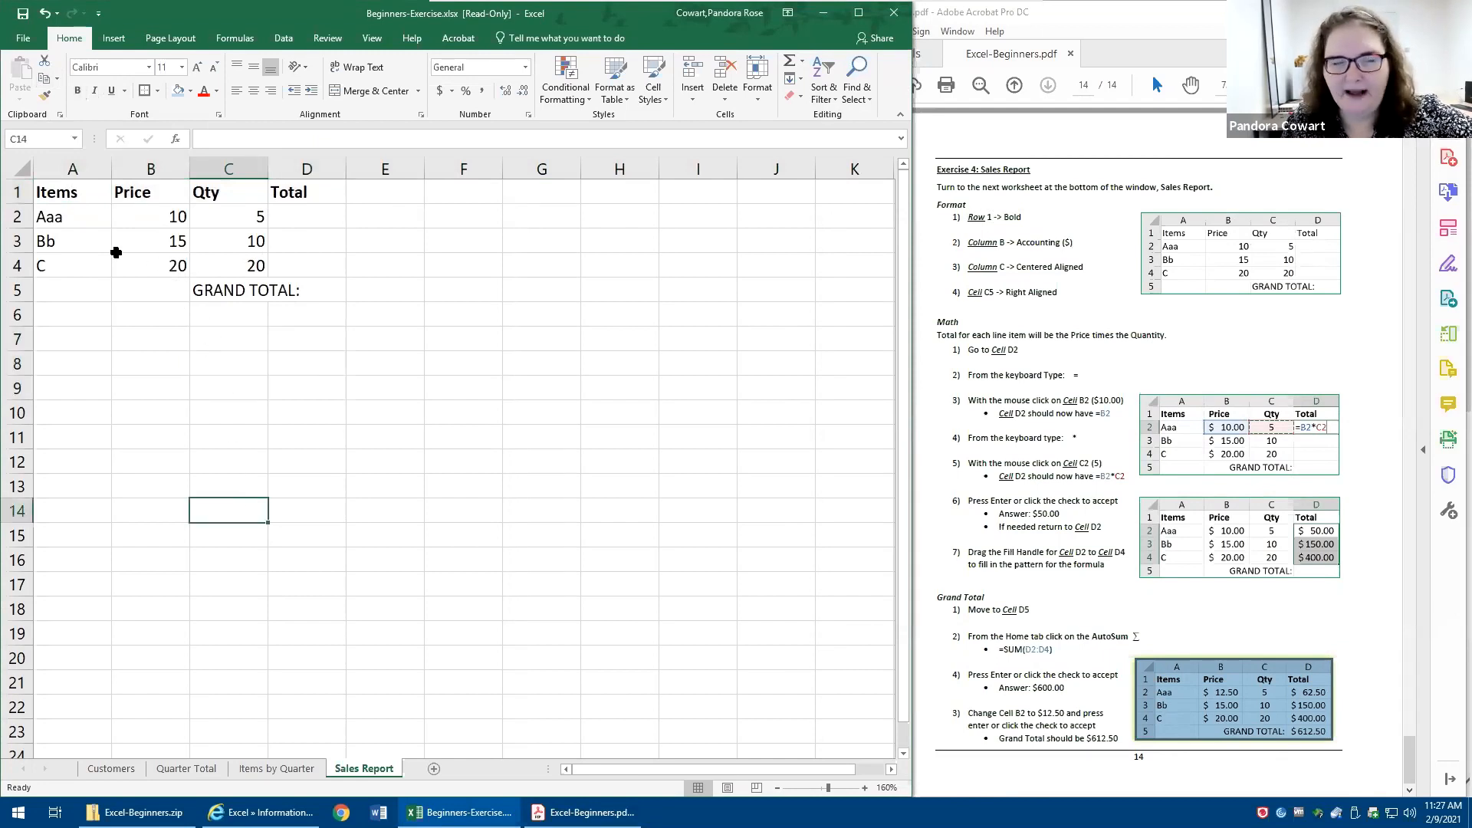
# - Enter 123 in cells I1 and I2 to test the bold formatting across row 1
pyautogui.click(14, 191)
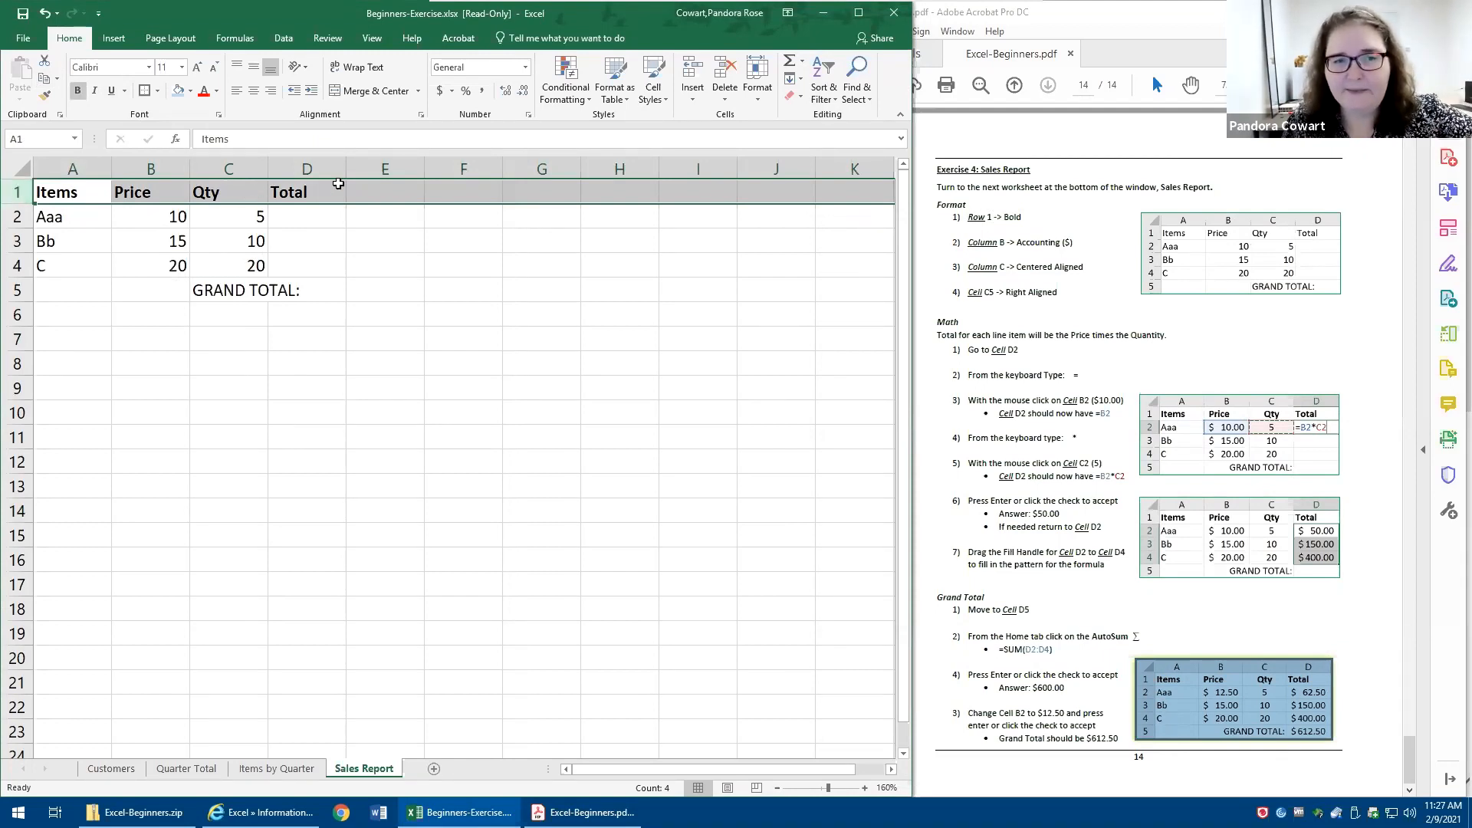
pyautogui.click(369, 190)
pyautogui.click(455, 191)
pyautogui.click(543, 196)
pyautogui.click(623, 193)
pyautogui.click(691, 199)
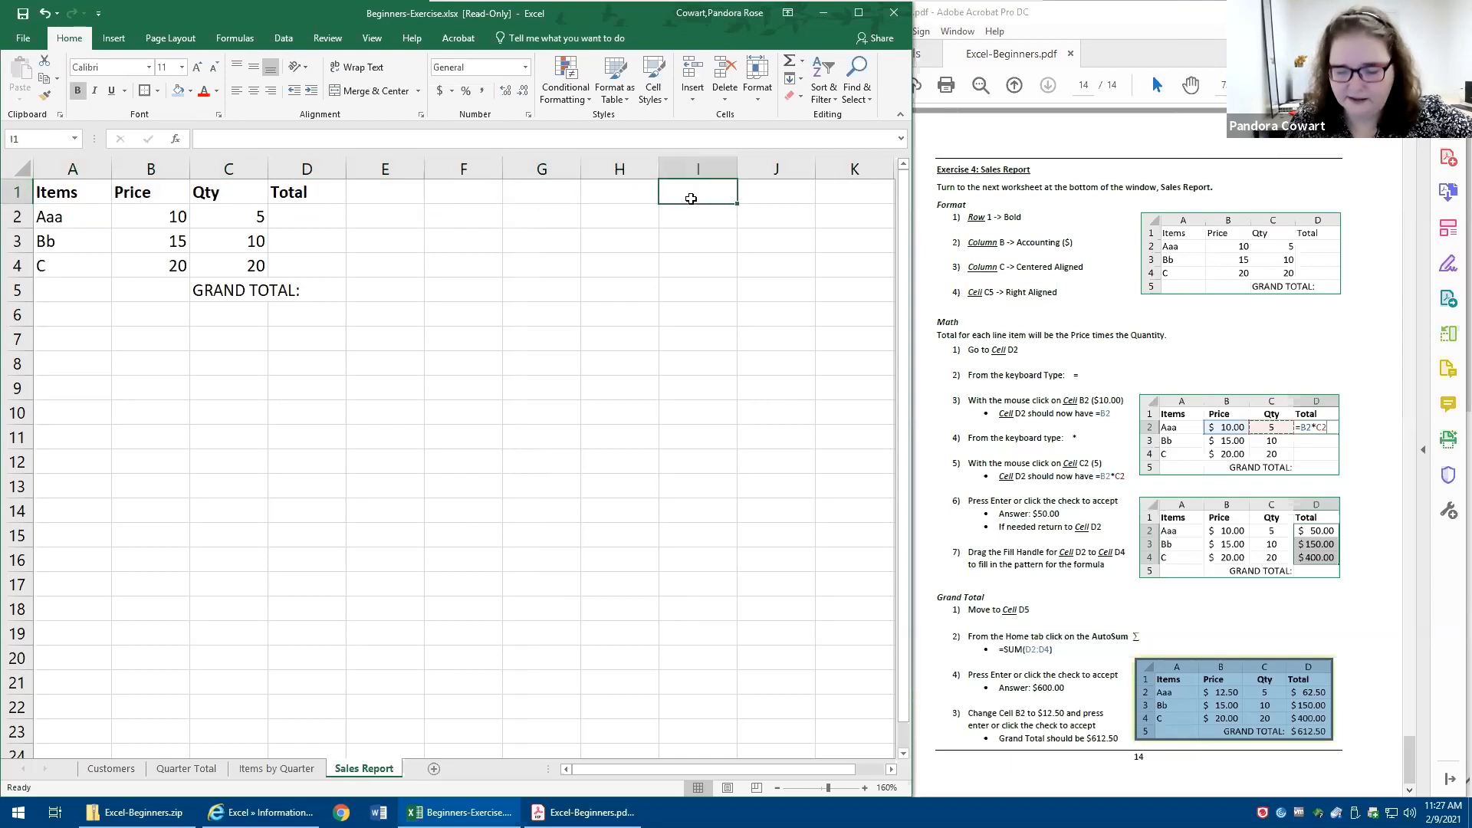
pyautogui.write('123')
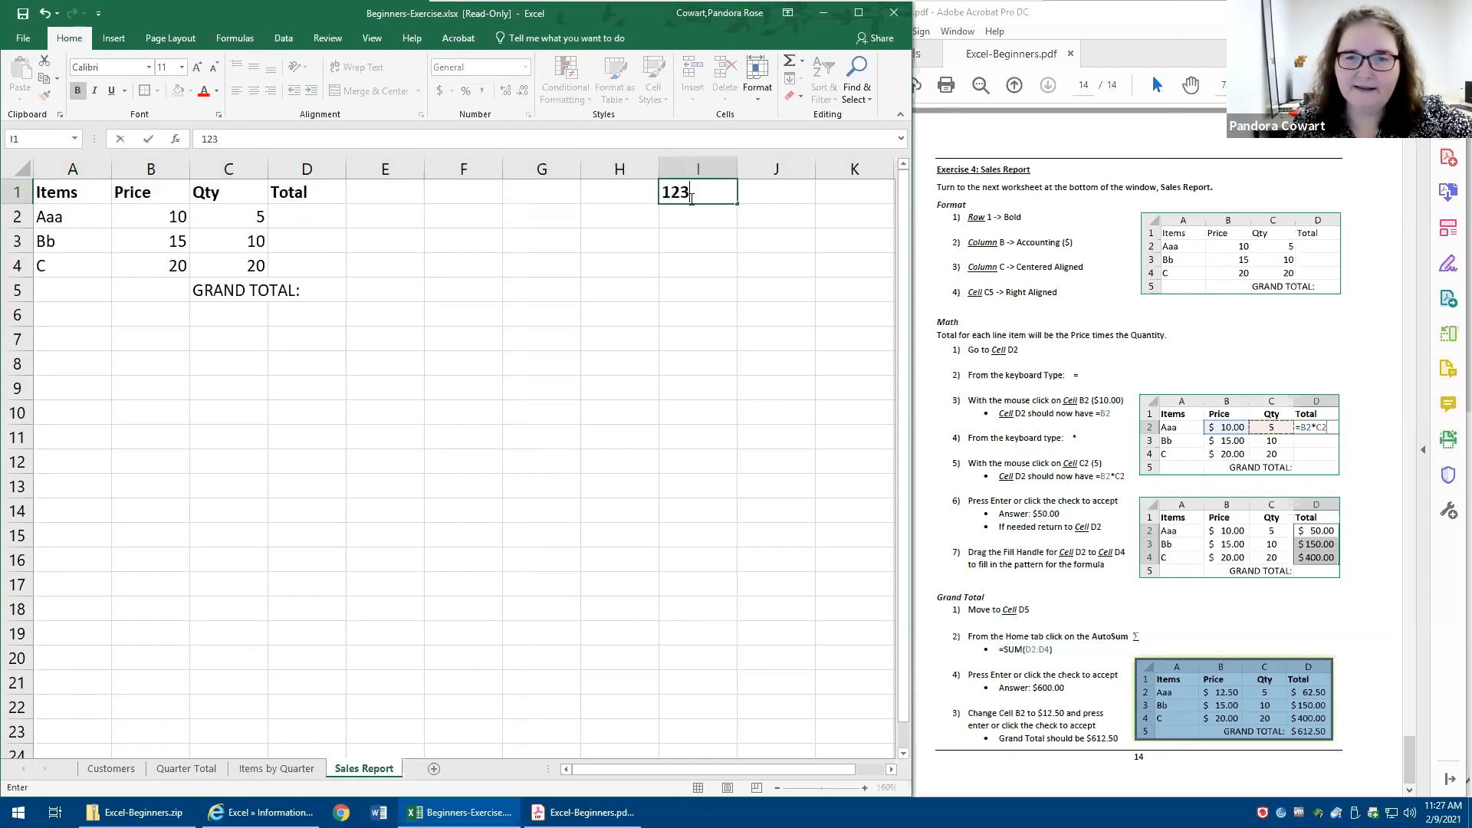
pyautogui.press('Return')
pyautogui.write('123')
pyautogui.press('Return')
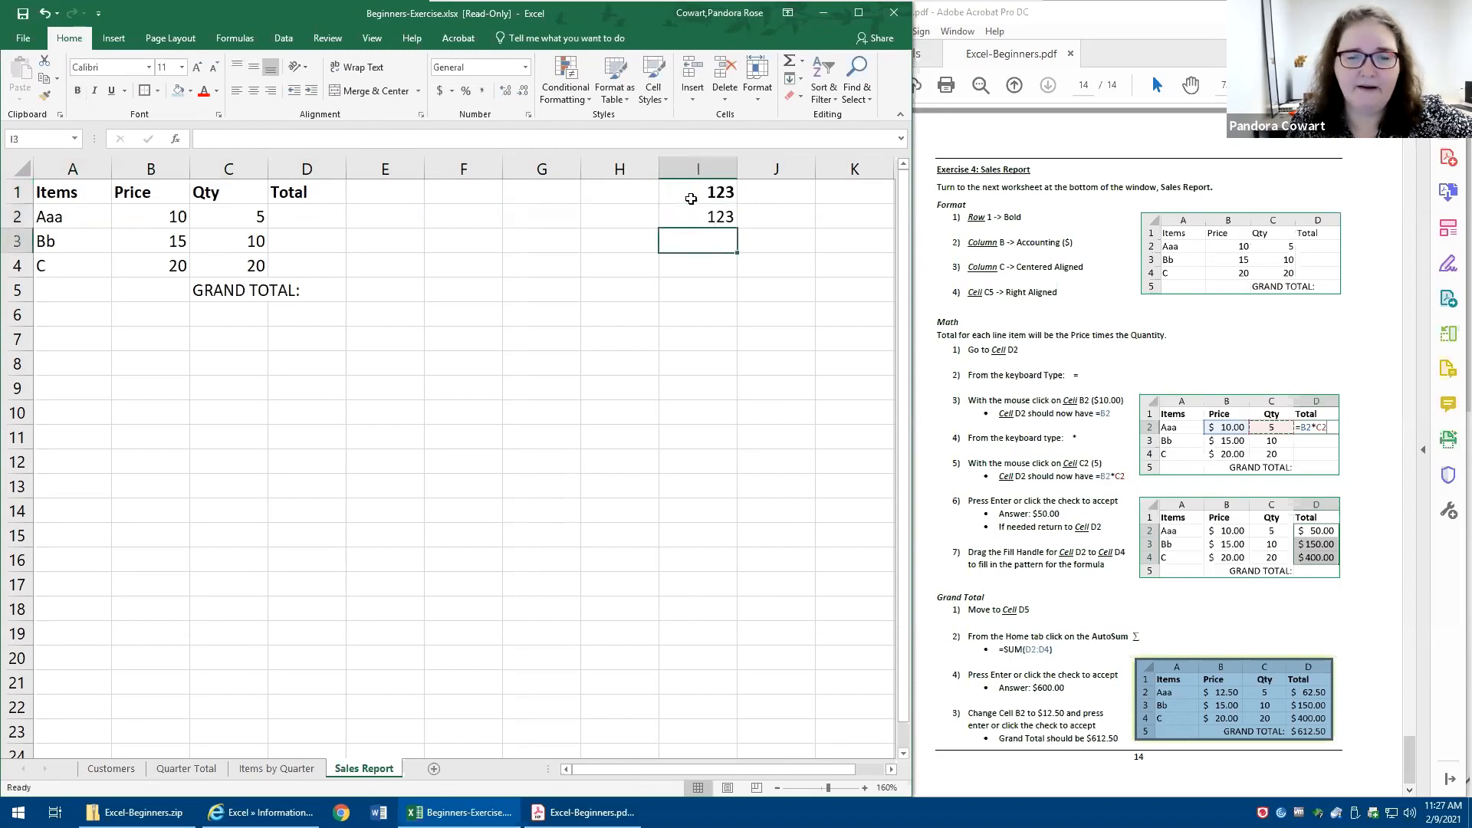
# - Clear the test numbers from cells I1 through I3
pyautogui.moveTo(691, 198); pyautogui.dragTo(689, 229)
pyautogui.press('Delete')
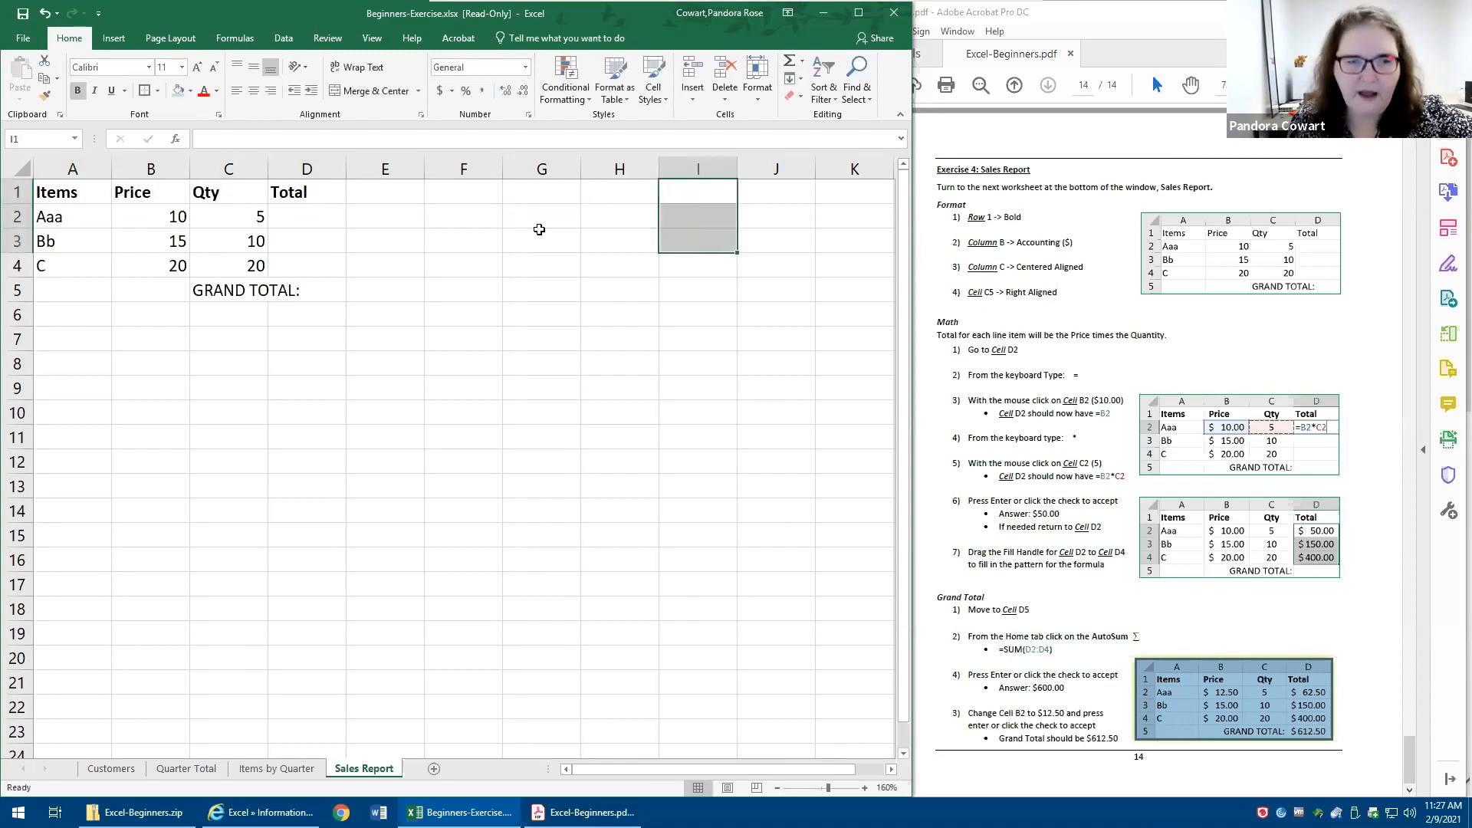
pyautogui.click(289, 272)
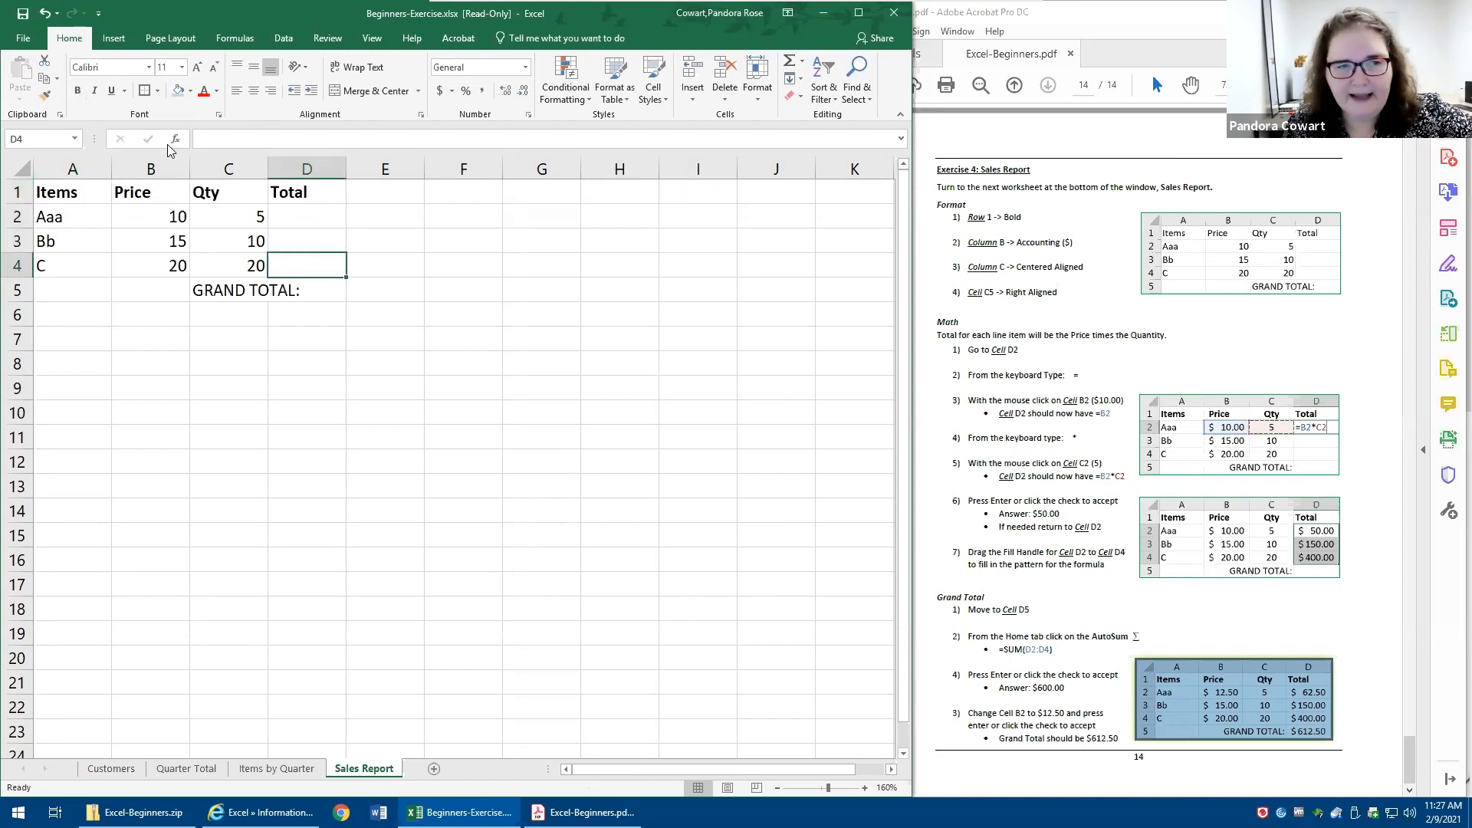
# - Try a light blue fill across the whole of row 1, then undo it
pyautogui.click(397, 189)
pyautogui.click(474, 189)
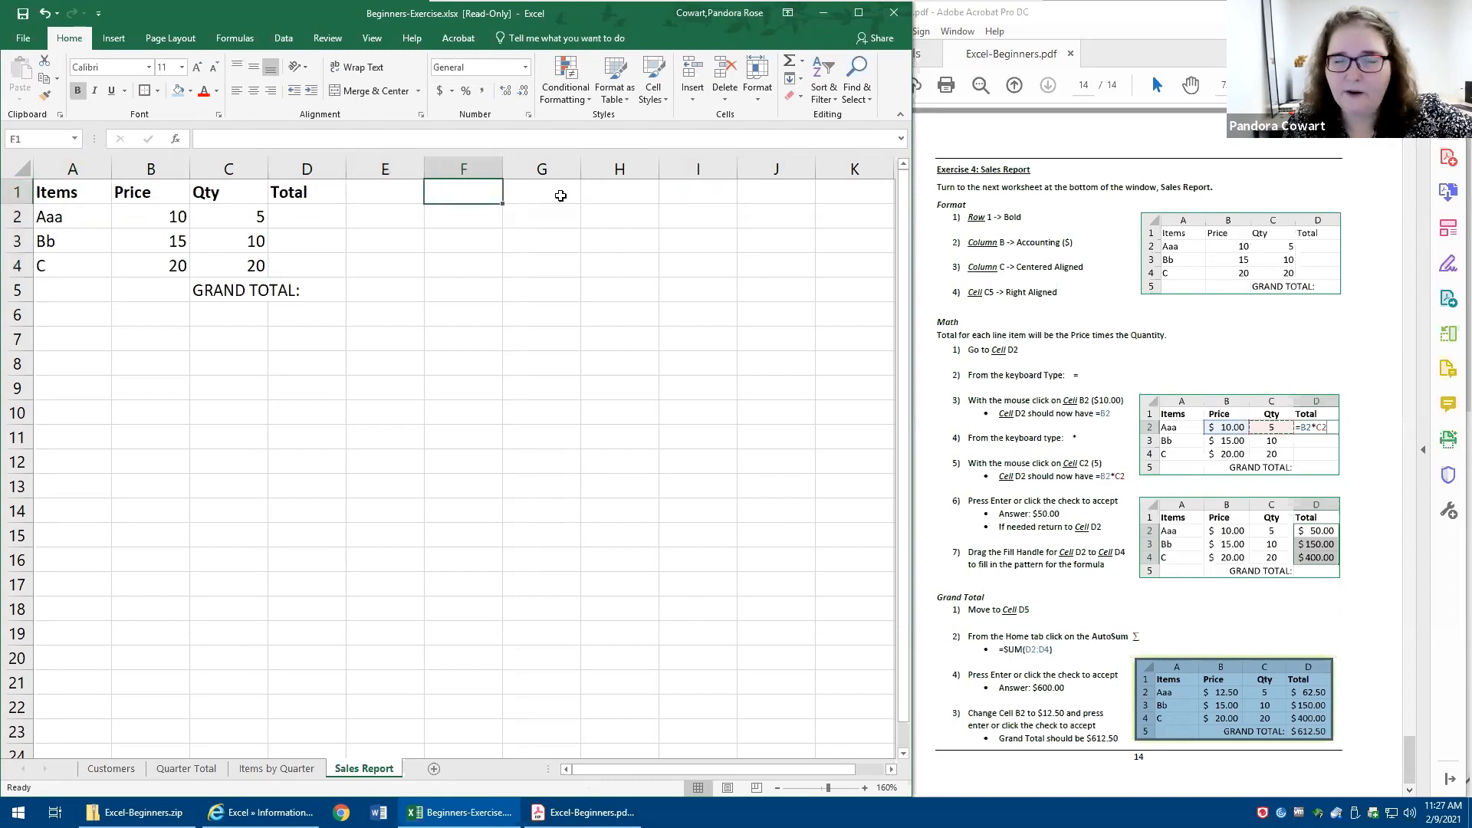
pyautogui.click(559, 194)
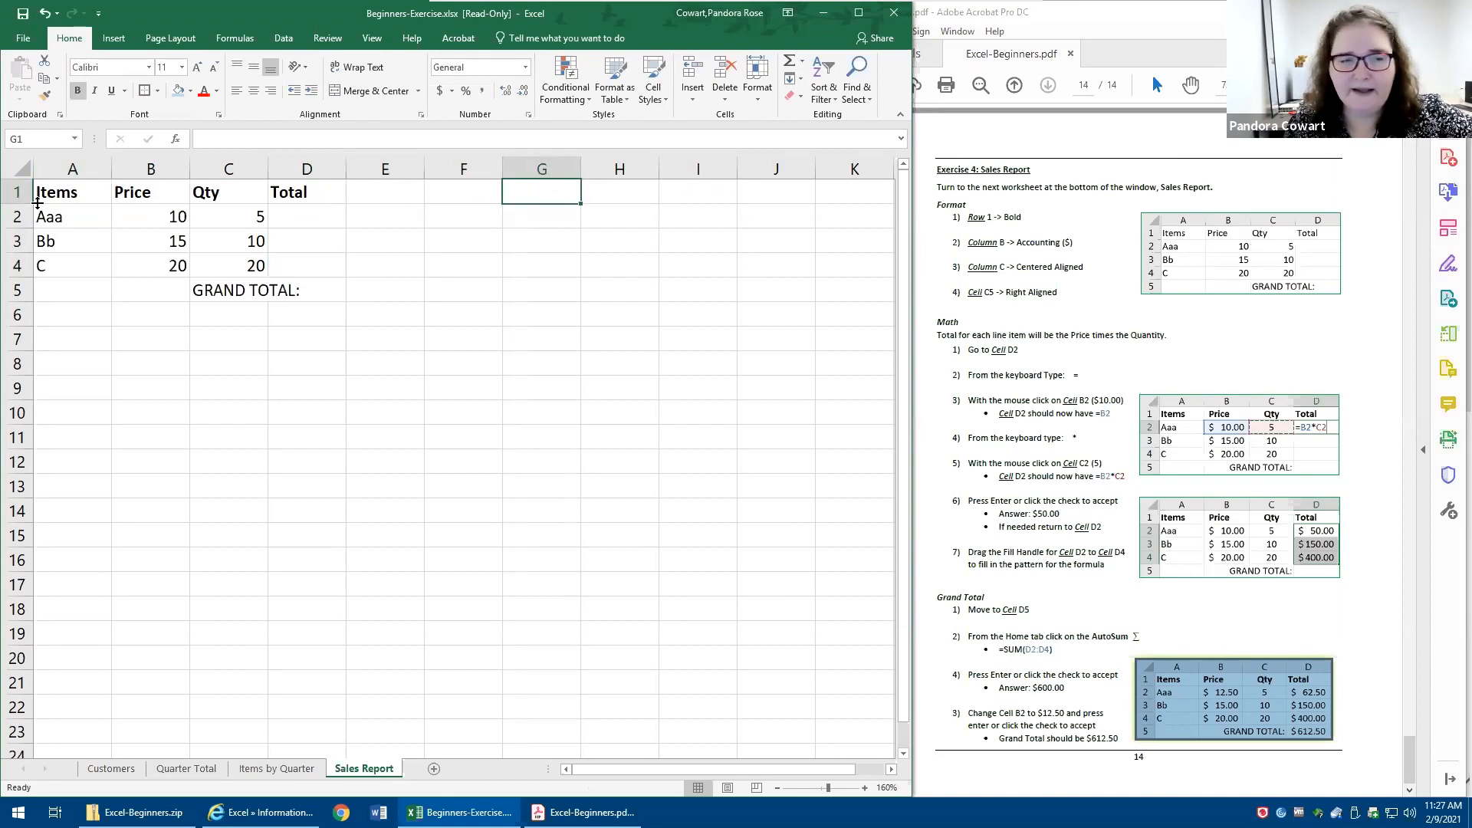
pyautogui.click(11, 192)
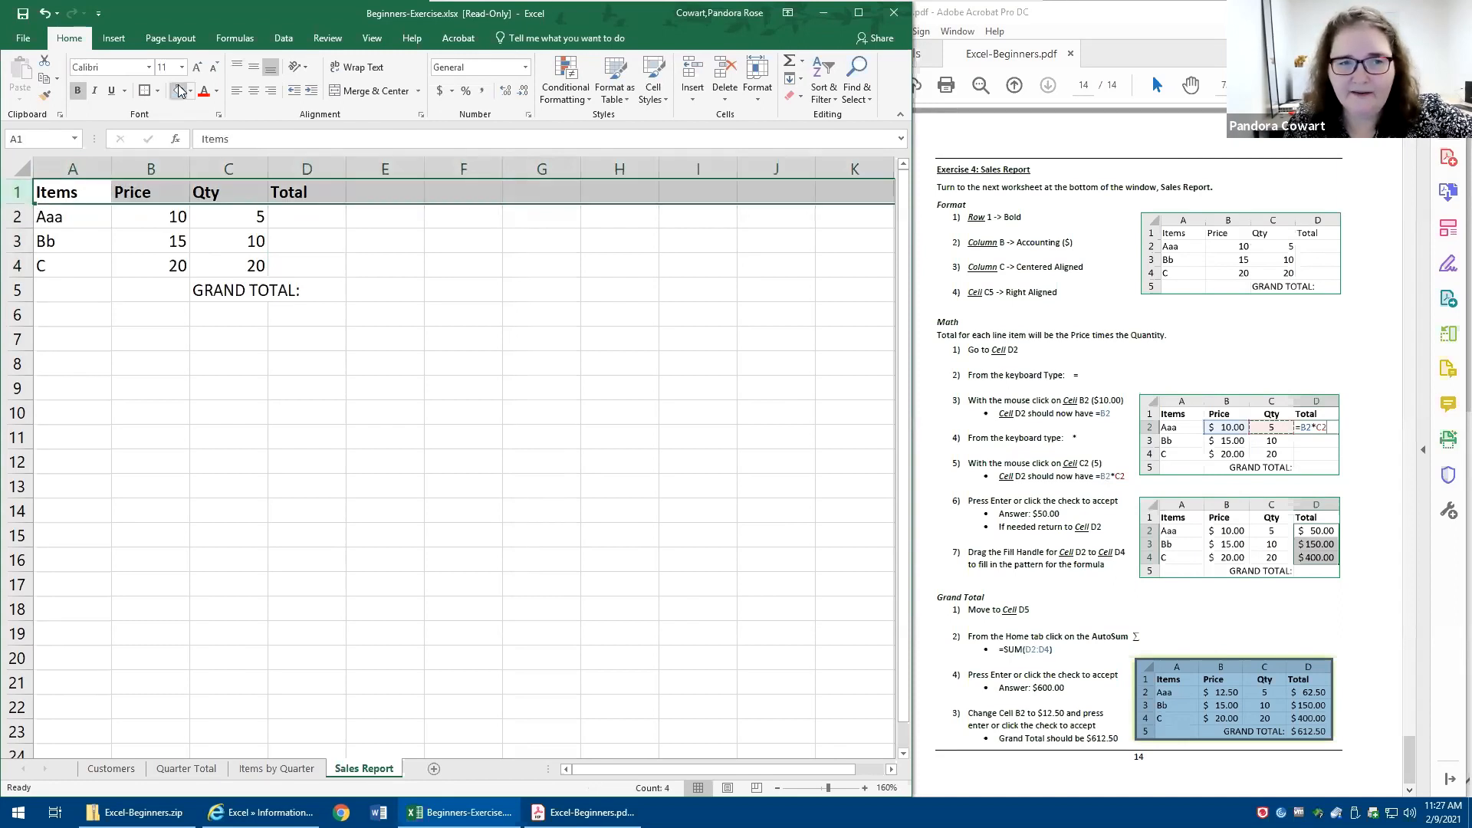
pyautogui.click(473, 316)
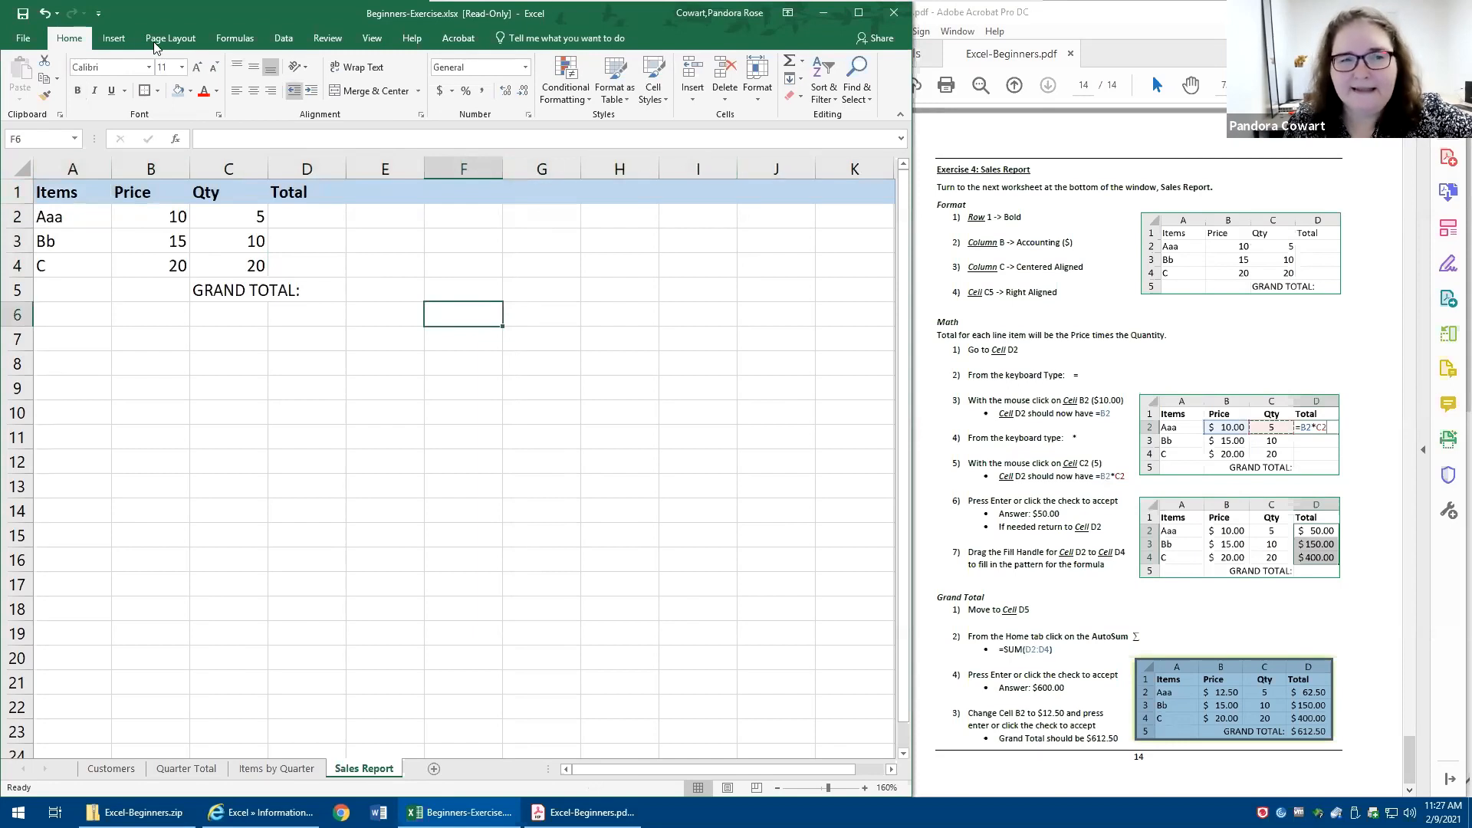
pyautogui.click(45, 13)
# - Try All Borders on the whole of row 1, then undo the borders
pyautogui.moveTo(82, 192); pyautogui.dragTo(307, 193)
pyautogui.click(13, 192)
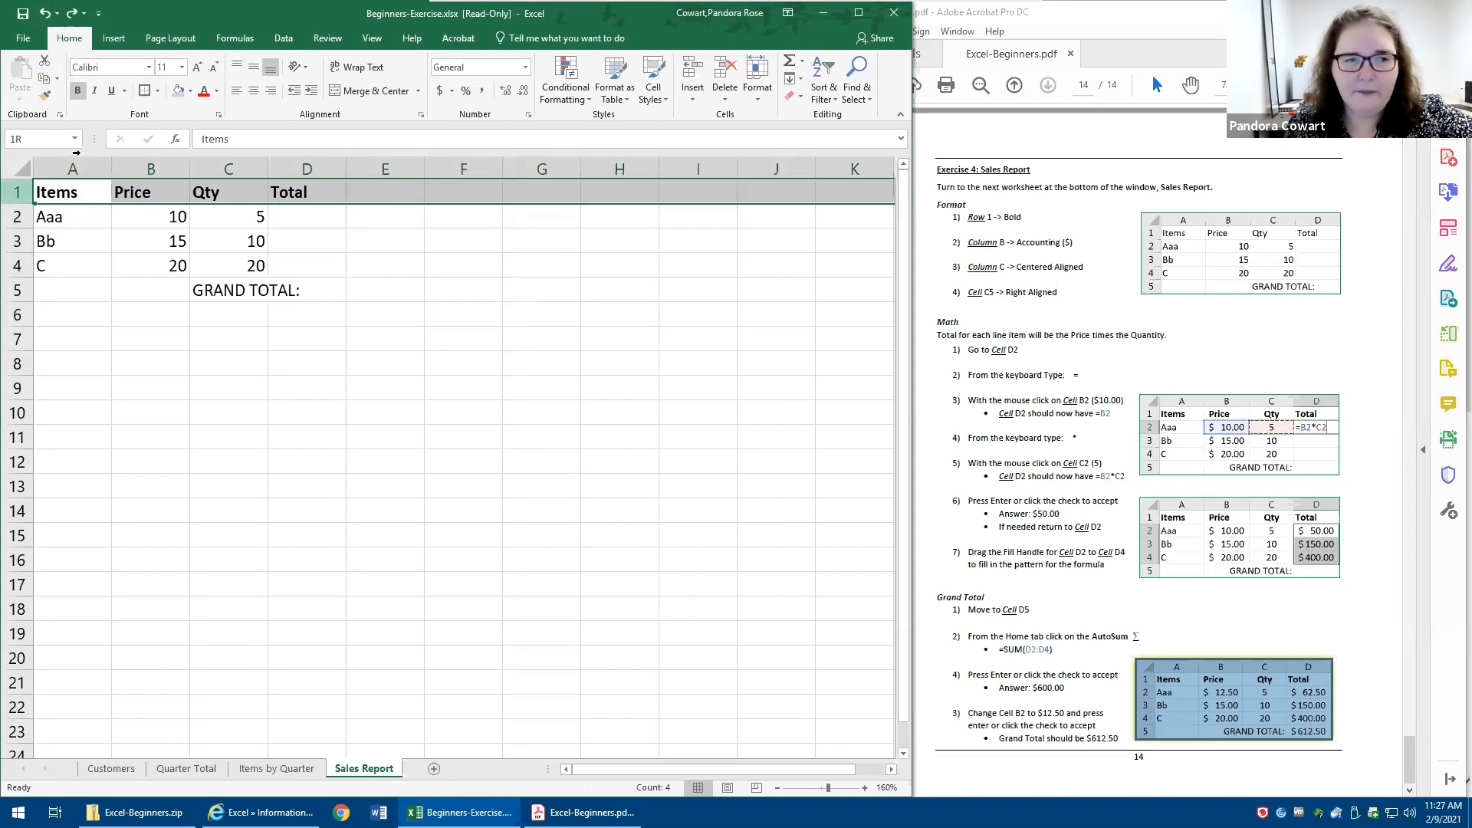
pyautogui.click(157, 90)
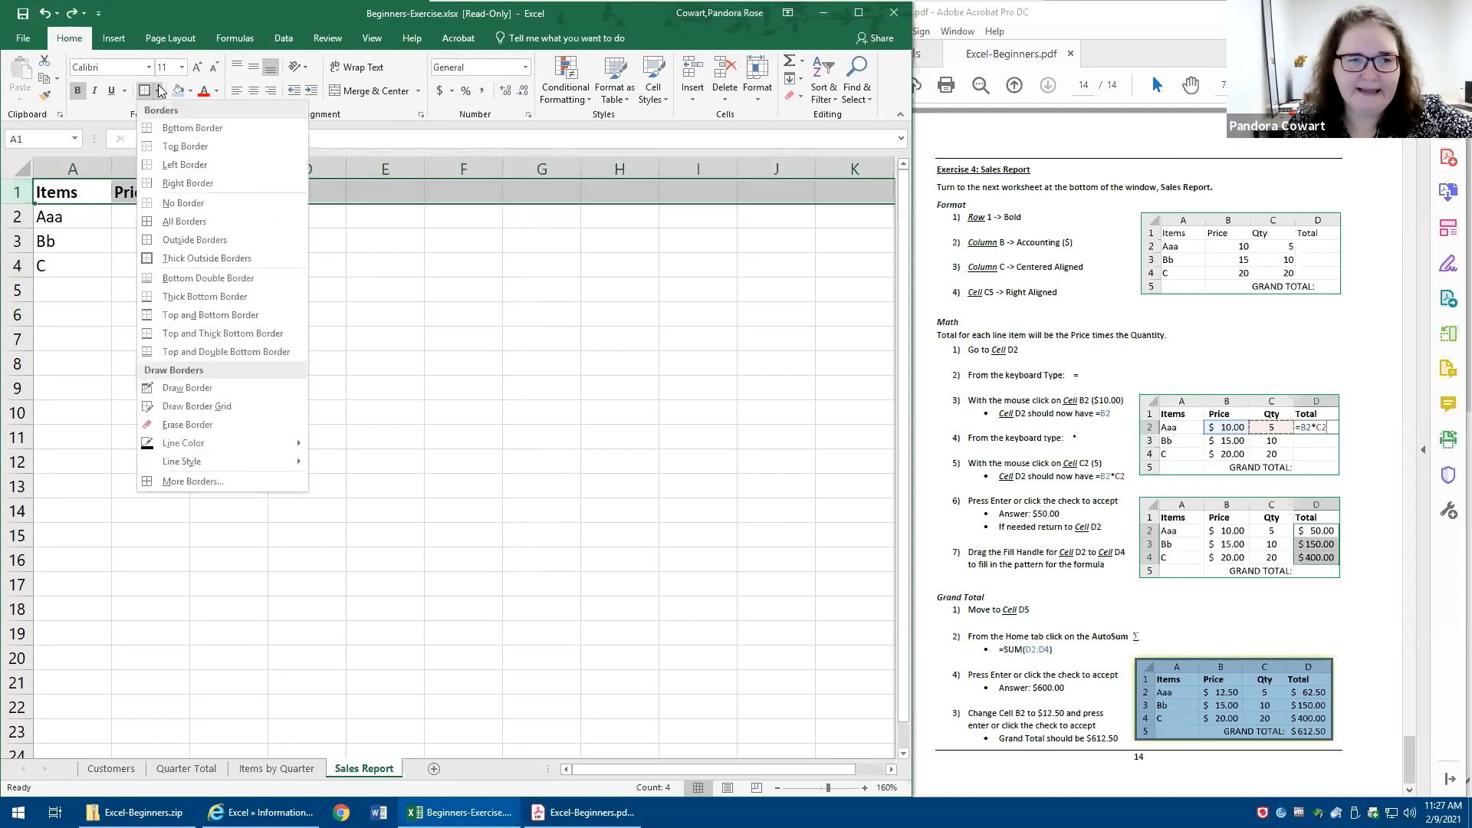
pyautogui.click(184, 221)
pyautogui.click(146, 388)
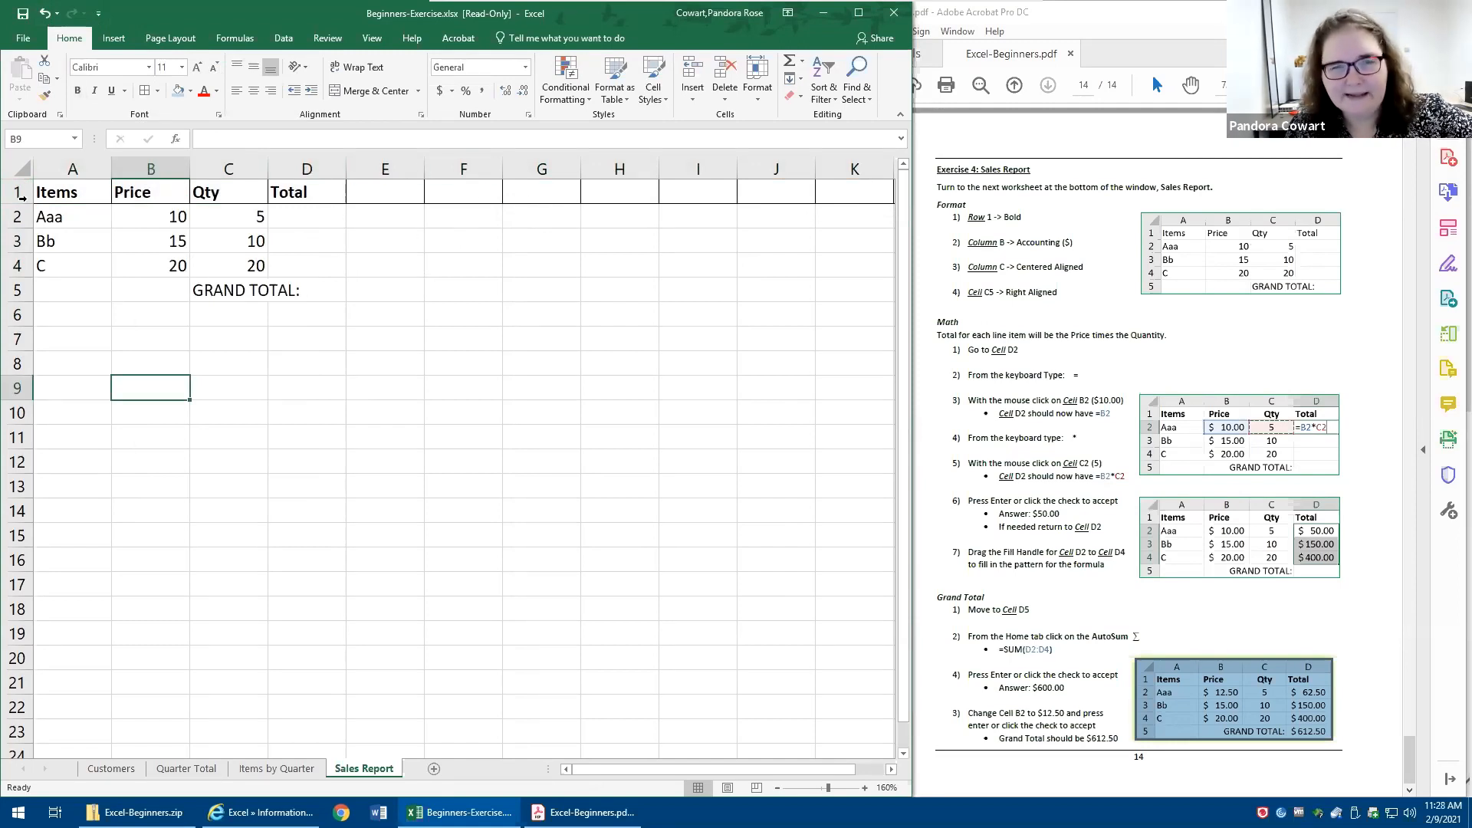
pyautogui.click(44, 13)
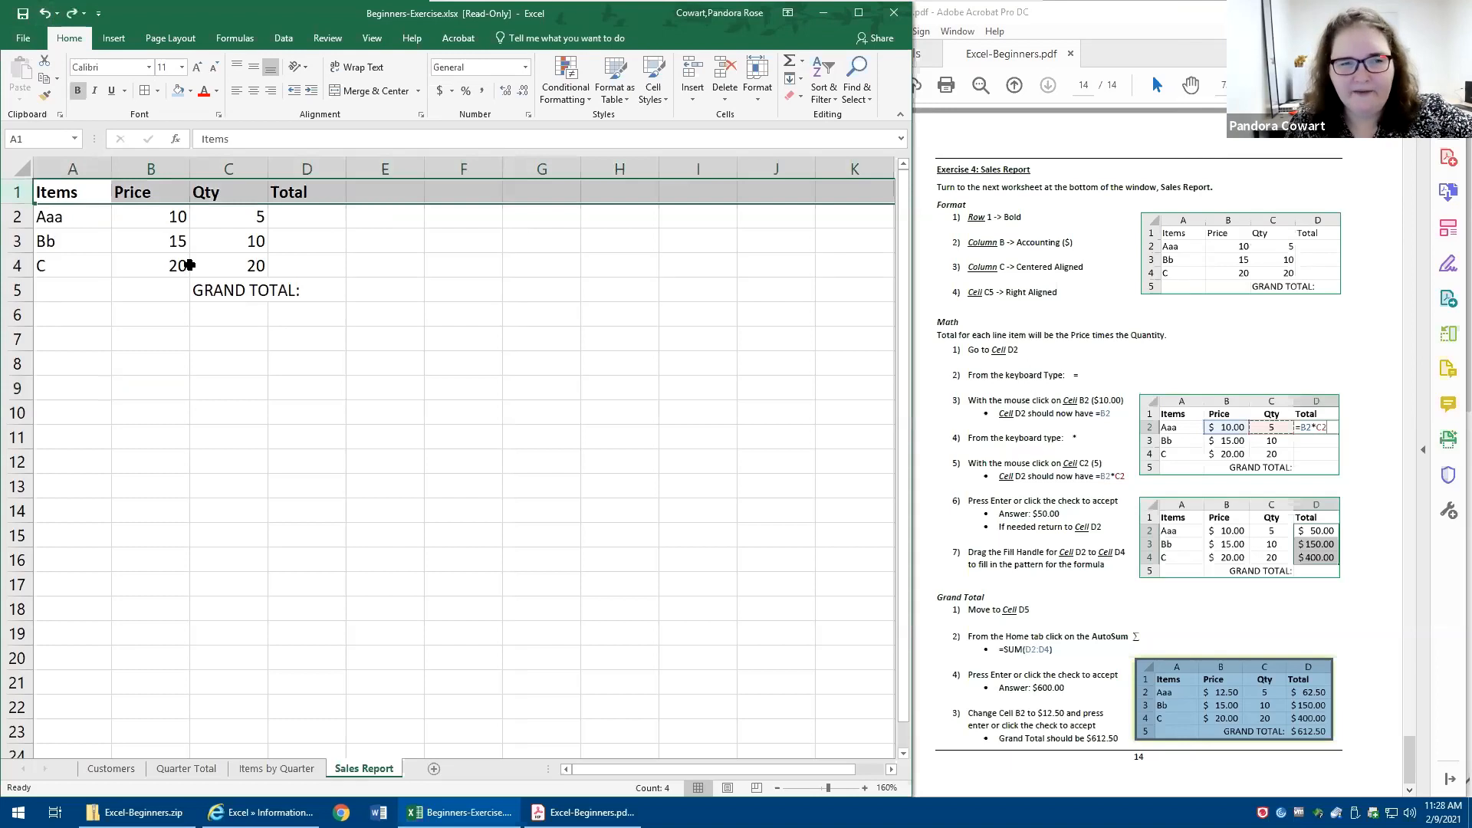
# - Try a light blue fill on only the header cells A1 through D1, then undo it
pyautogui.click(45, 13)
pyautogui.click(11, 191)
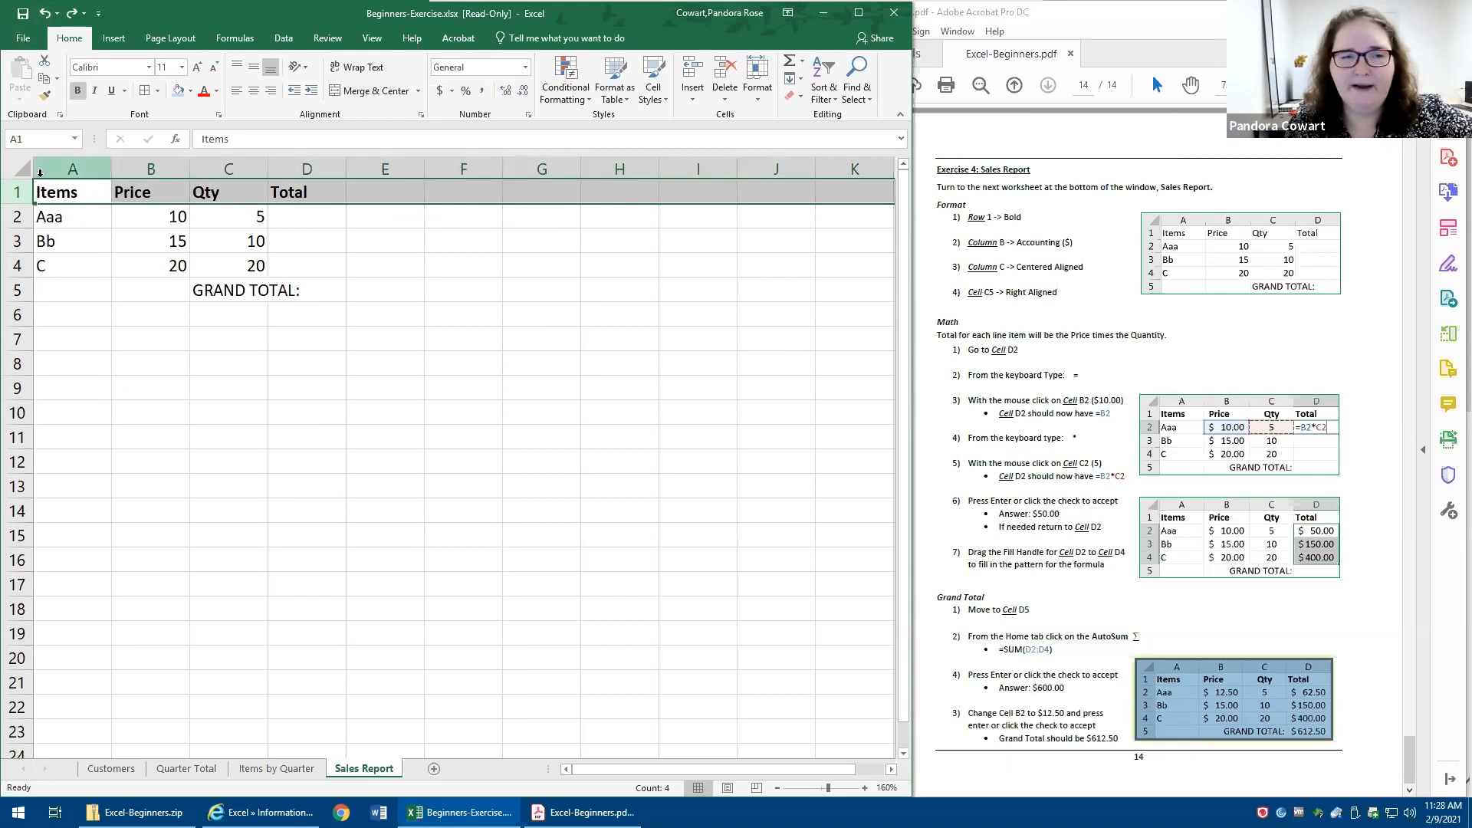
pyautogui.moveTo(65, 191); pyautogui.dragTo(315, 193)
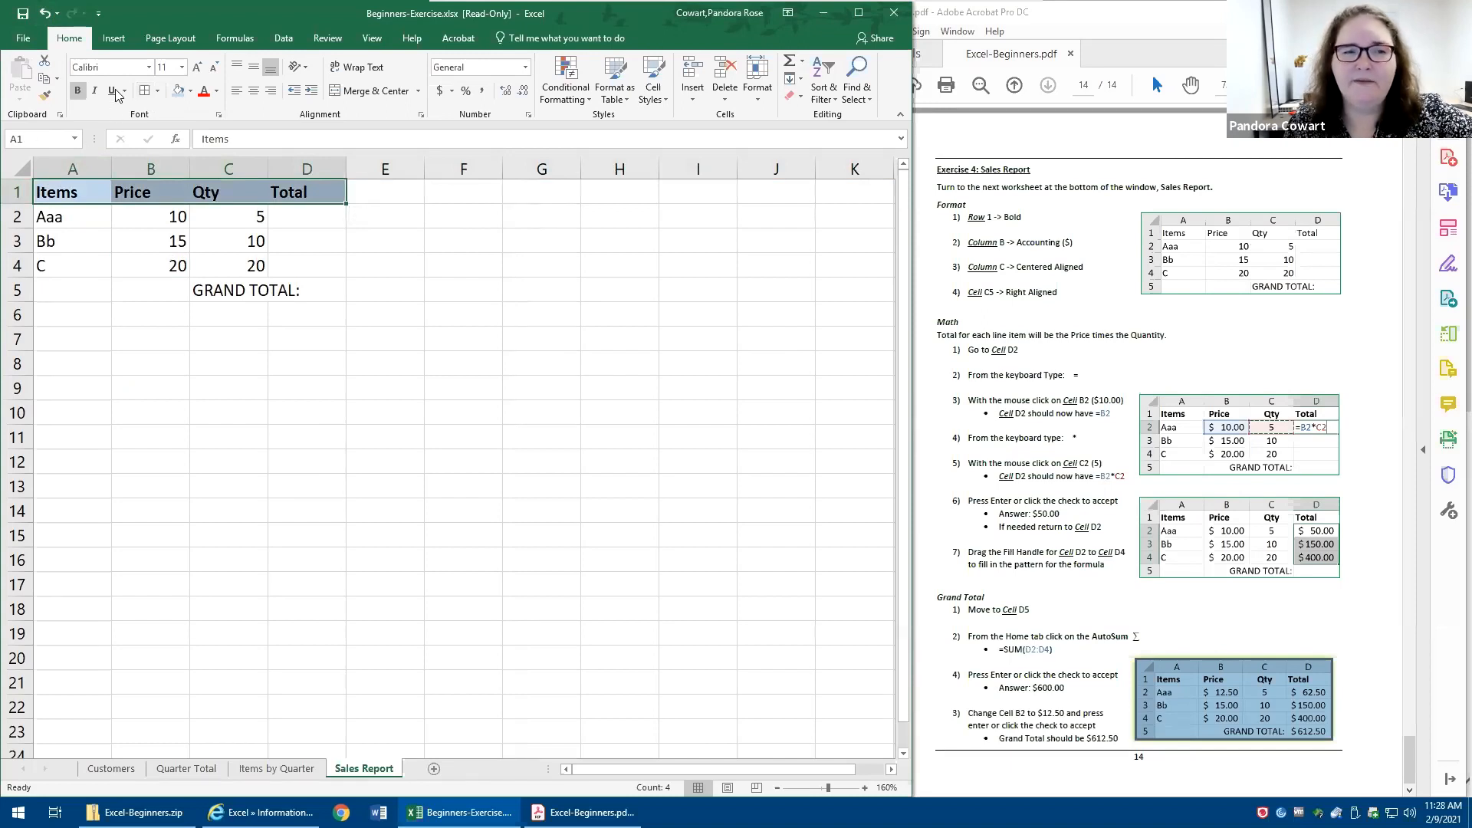
pyautogui.click(45, 13)
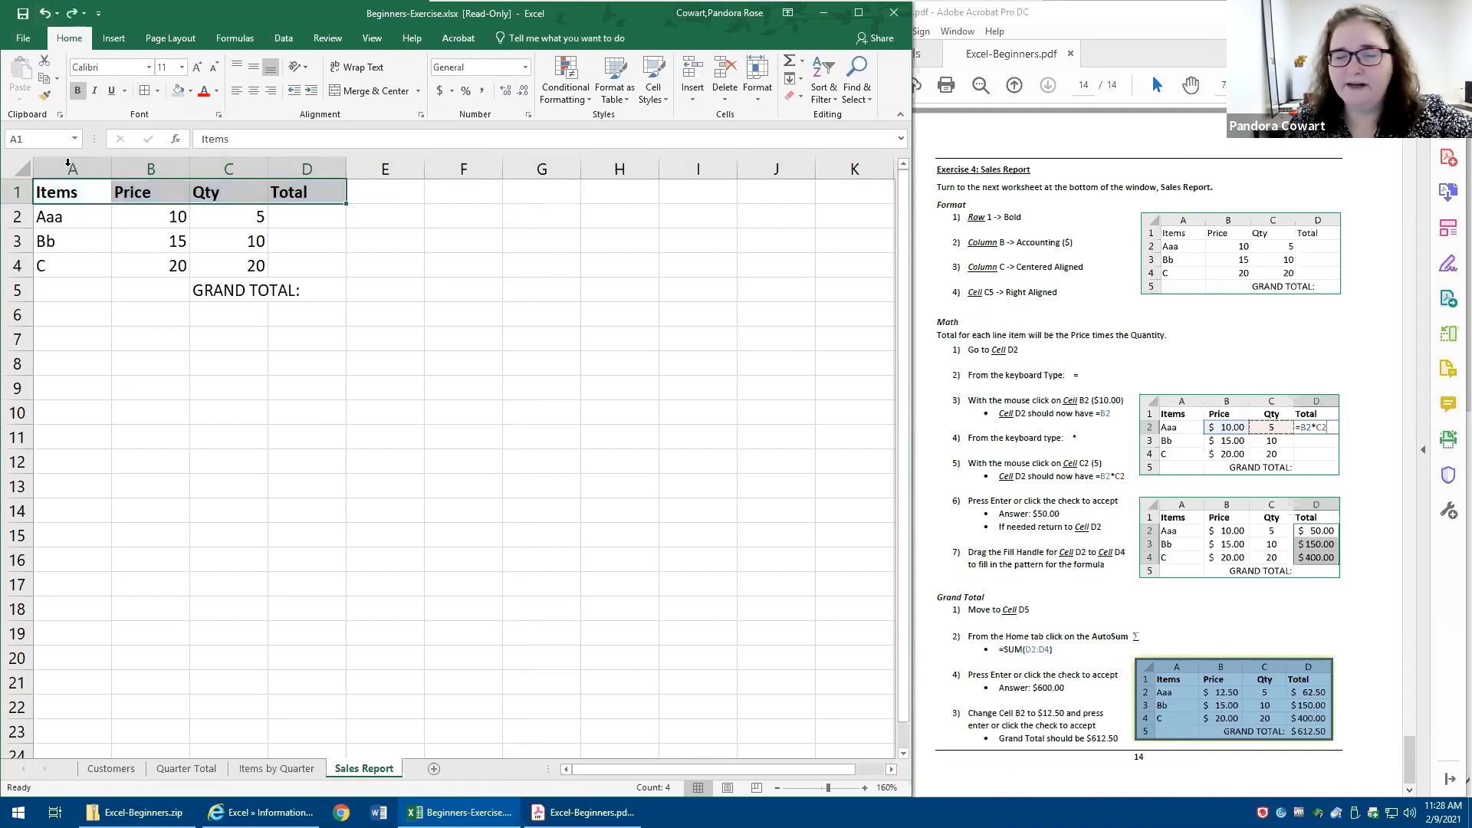
pyautogui.click(12, 186)
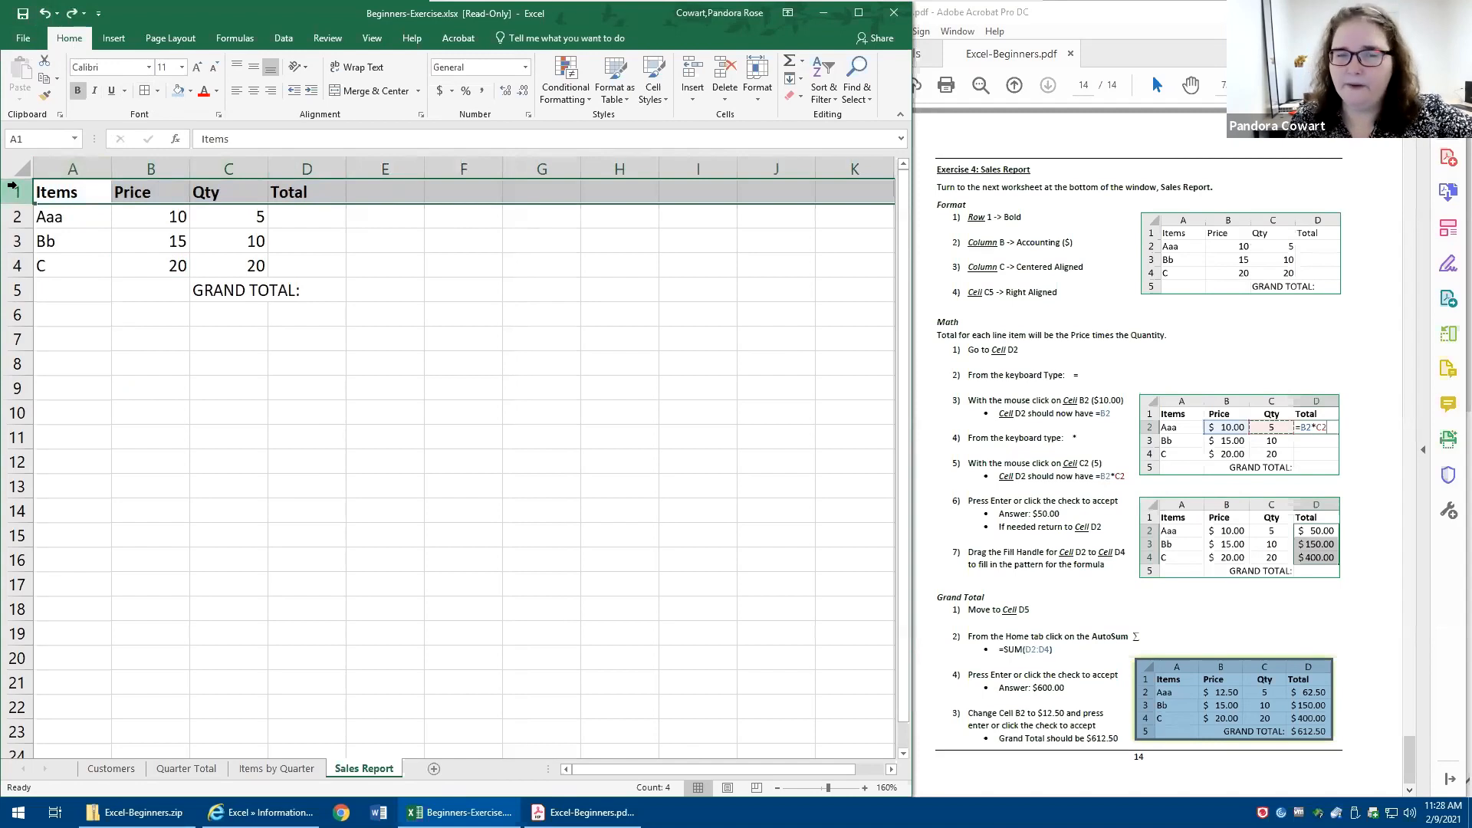
# - Apply the Accounting number format with dollar signs to the whole of column B
pyautogui.click(153, 169)
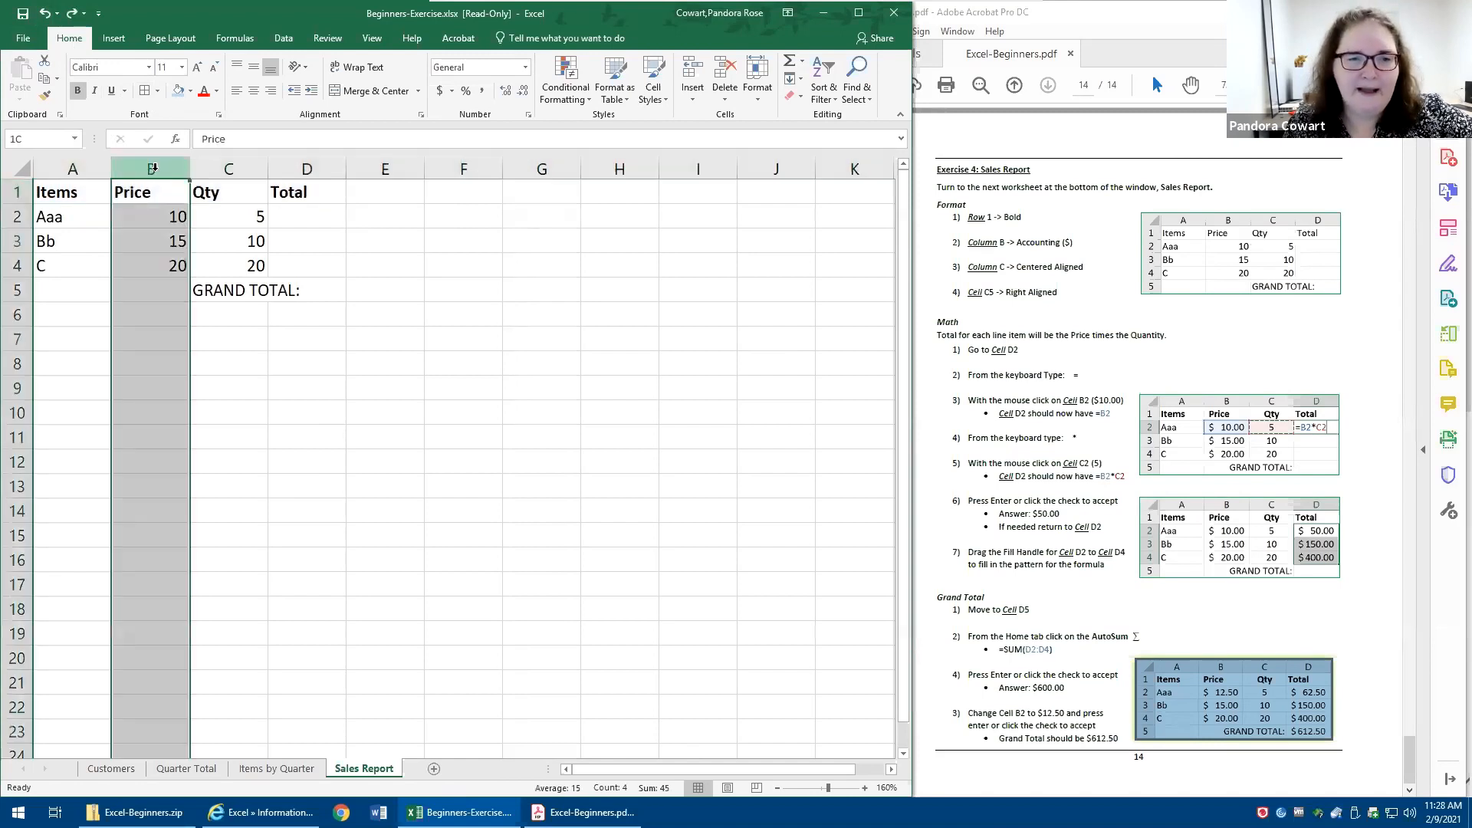
pyautogui.moveTo(170, 322); pyautogui.dragTo(164, 337)
pyautogui.click(151, 169)
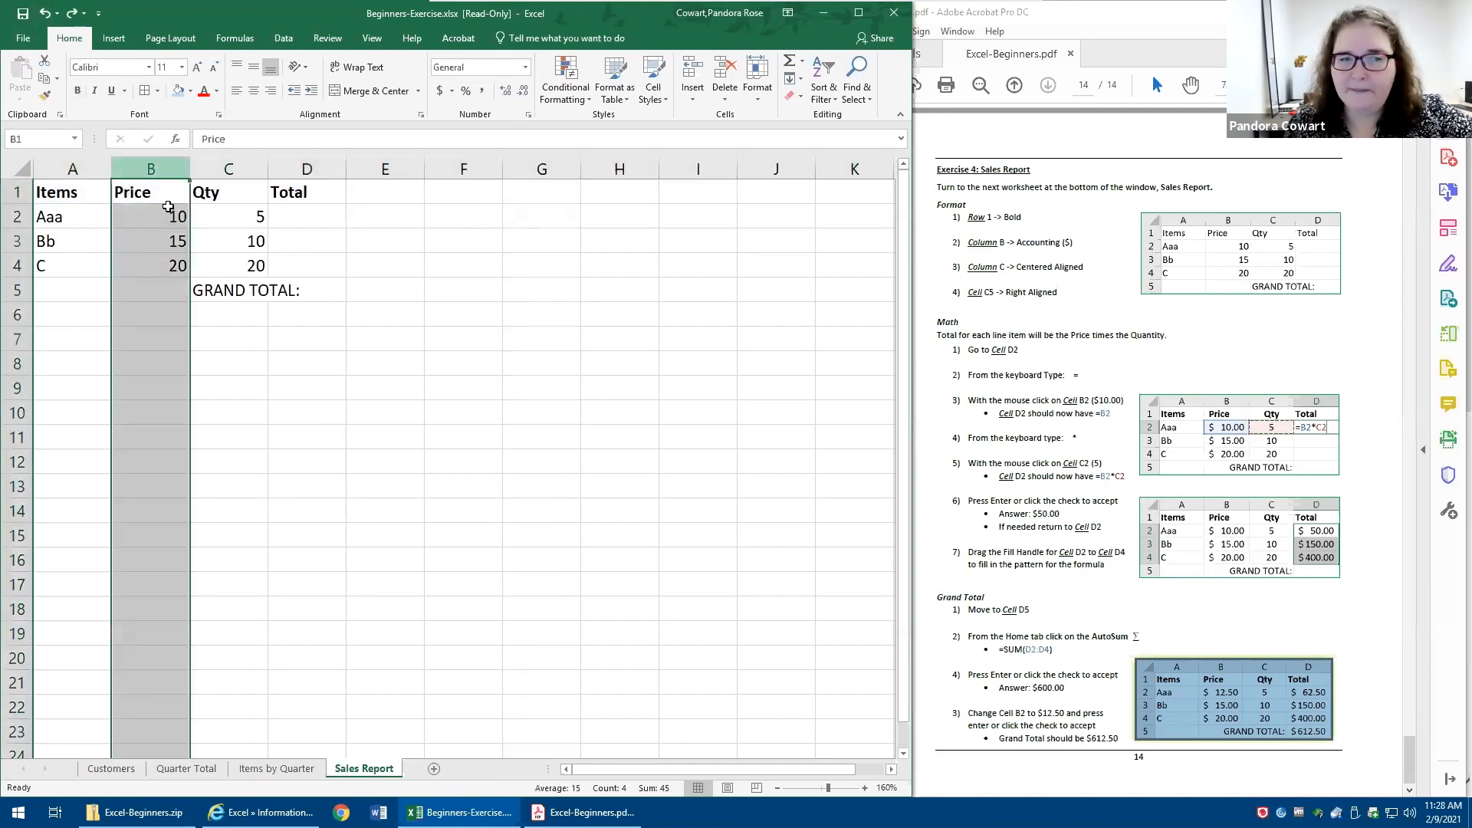
pyautogui.moveTo(158, 217); pyautogui.dragTo(156, 270)
pyautogui.click(164, 159)
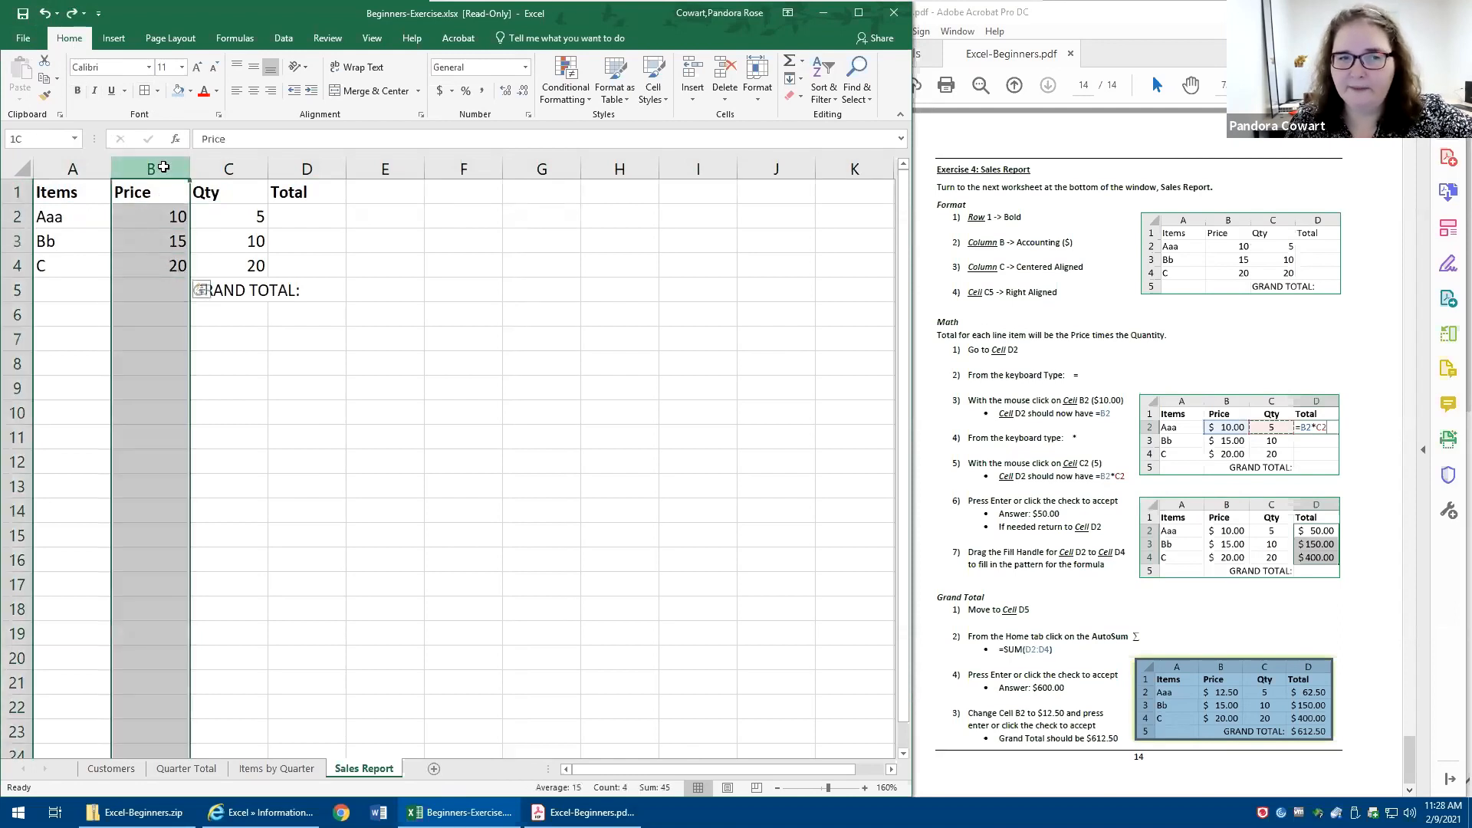
pyautogui.click(440, 90)
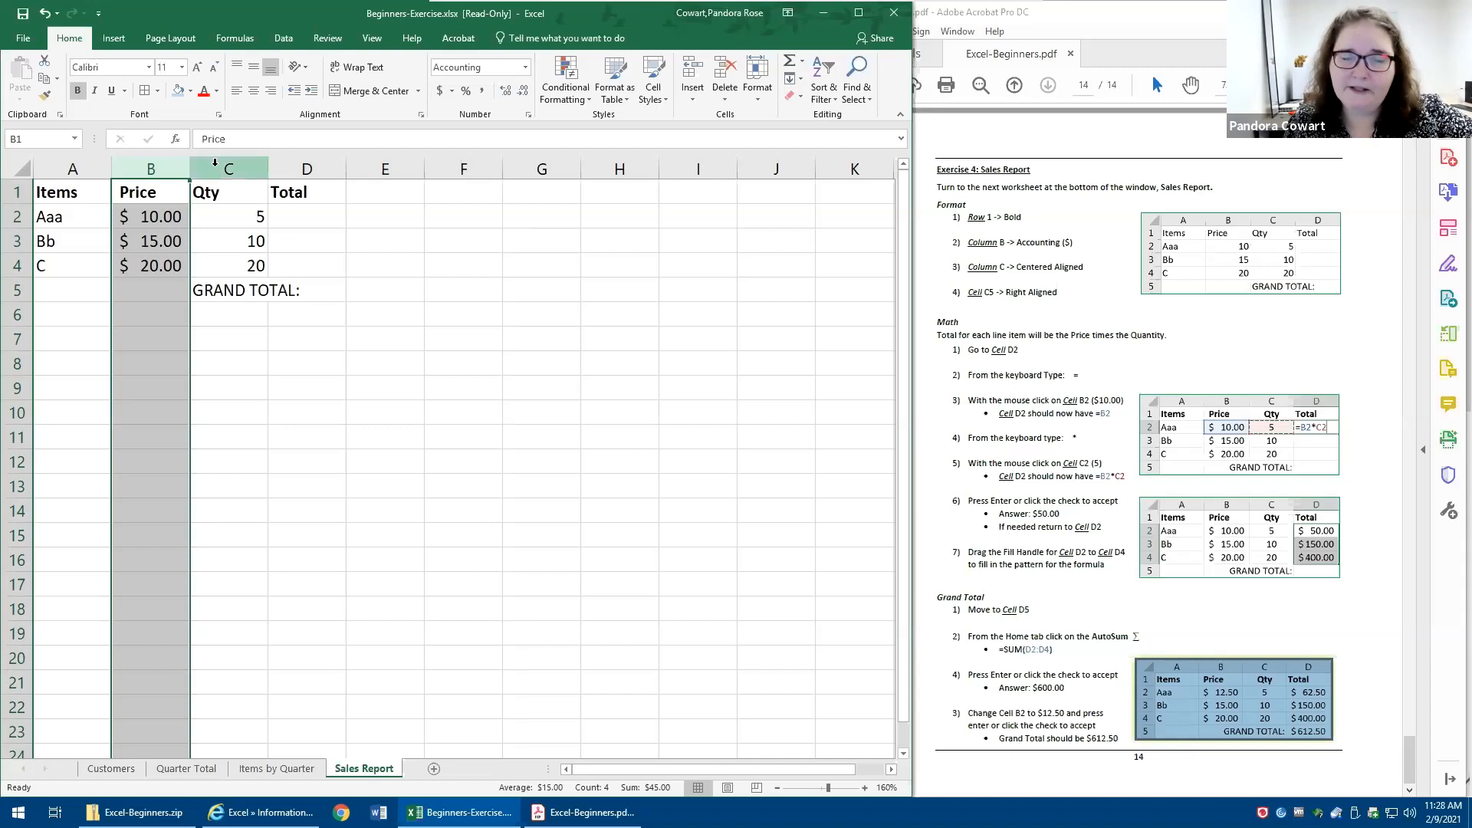
# - Center-align the whole of column C
pyautogui.moveTo(229, 192); pyautogui.dragTo(253, 289)
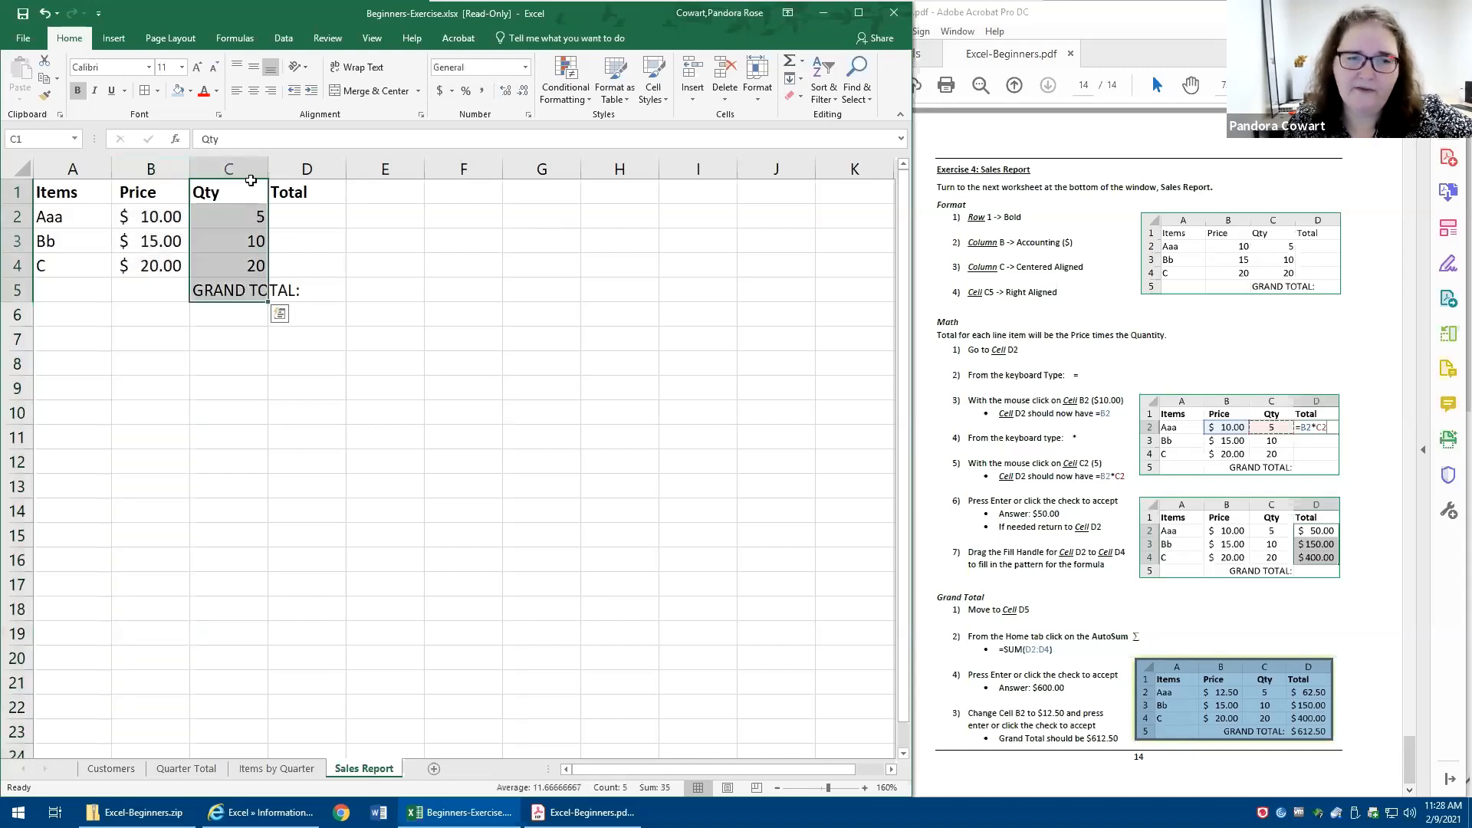
pyautogui.click(234, 162)
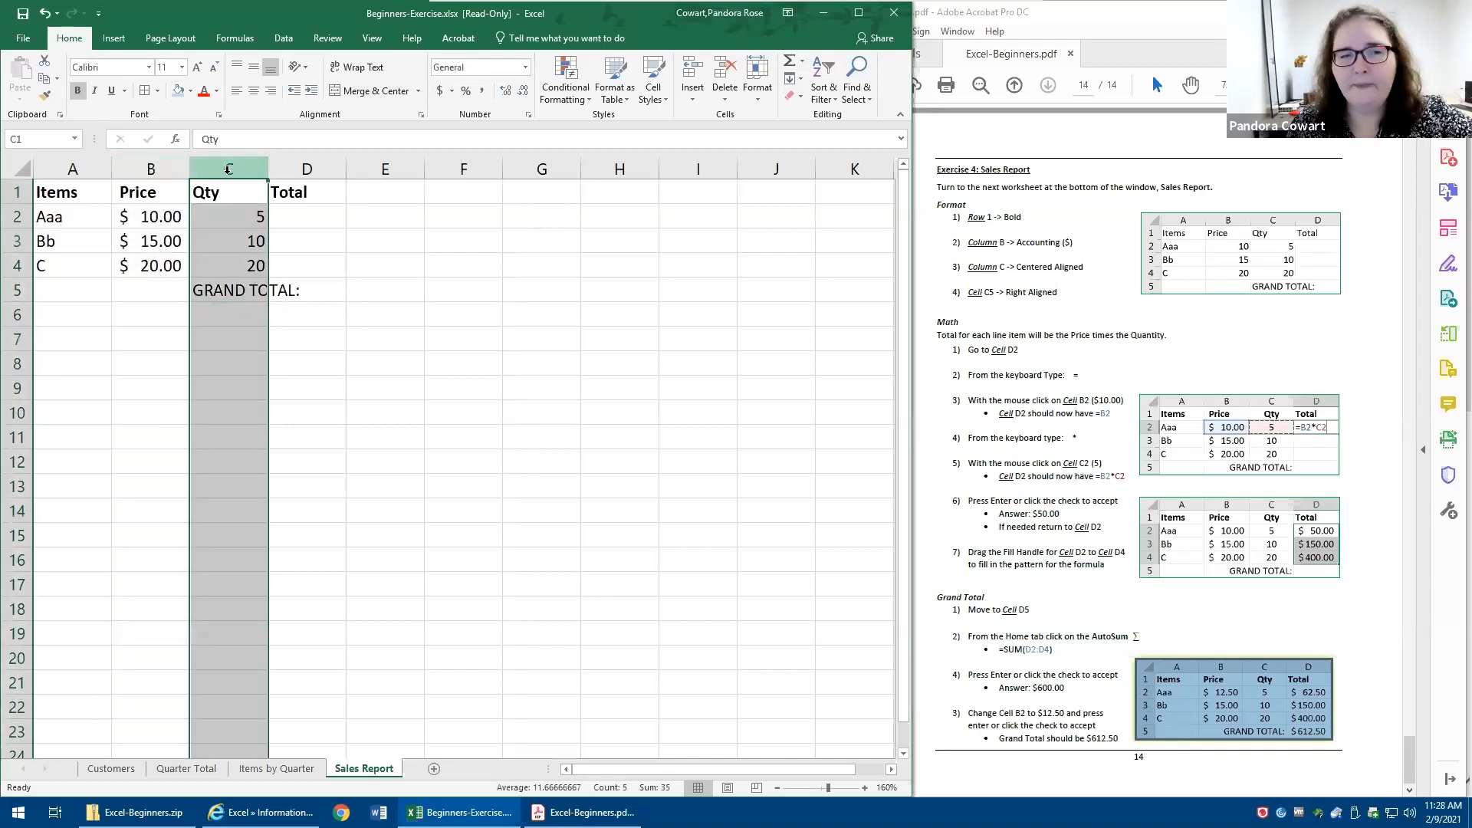
pyautogui.click(255, 96)
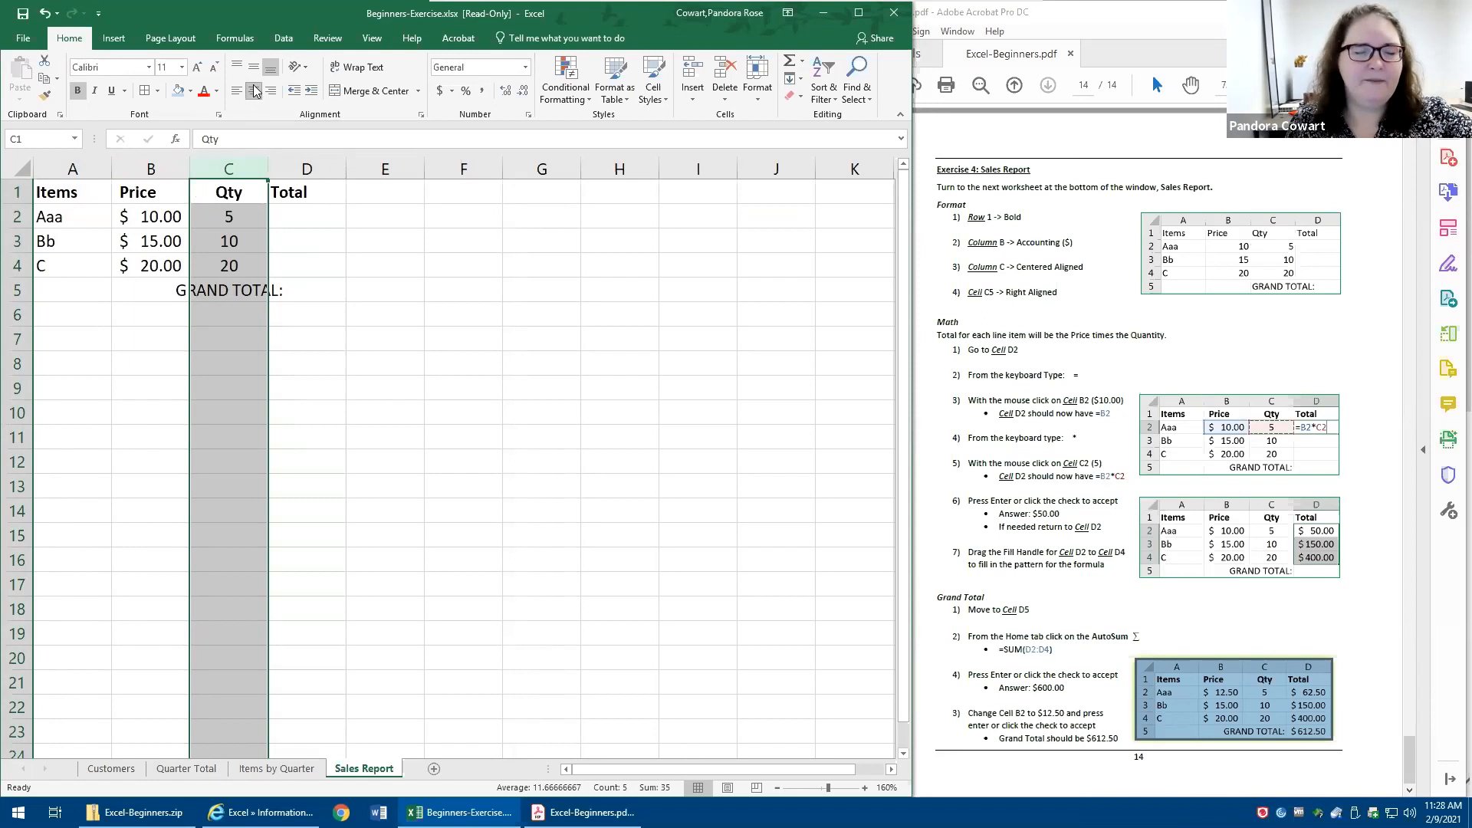
# - Enter the test word "type" in cell D5 beside the centered GRAND TOTAL label, then clear it
pyautogui.click(324, 373)
pyautogui.press('Up')
pyautogui.press('Up')
pyautogui.press('Up')
pyautogui.press('Left')
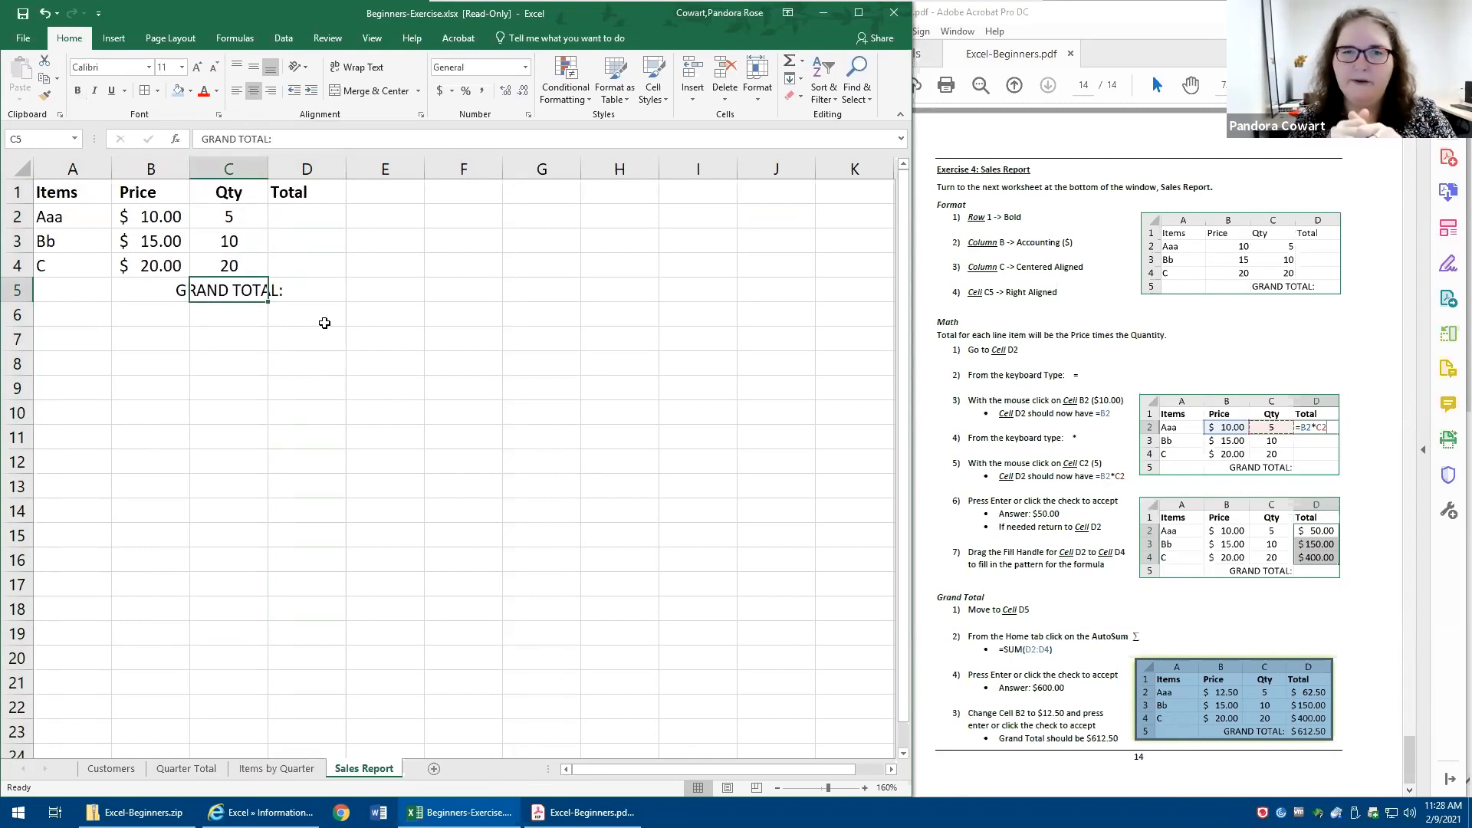
pyautogui.write('type')
pyautogui.press('Return')
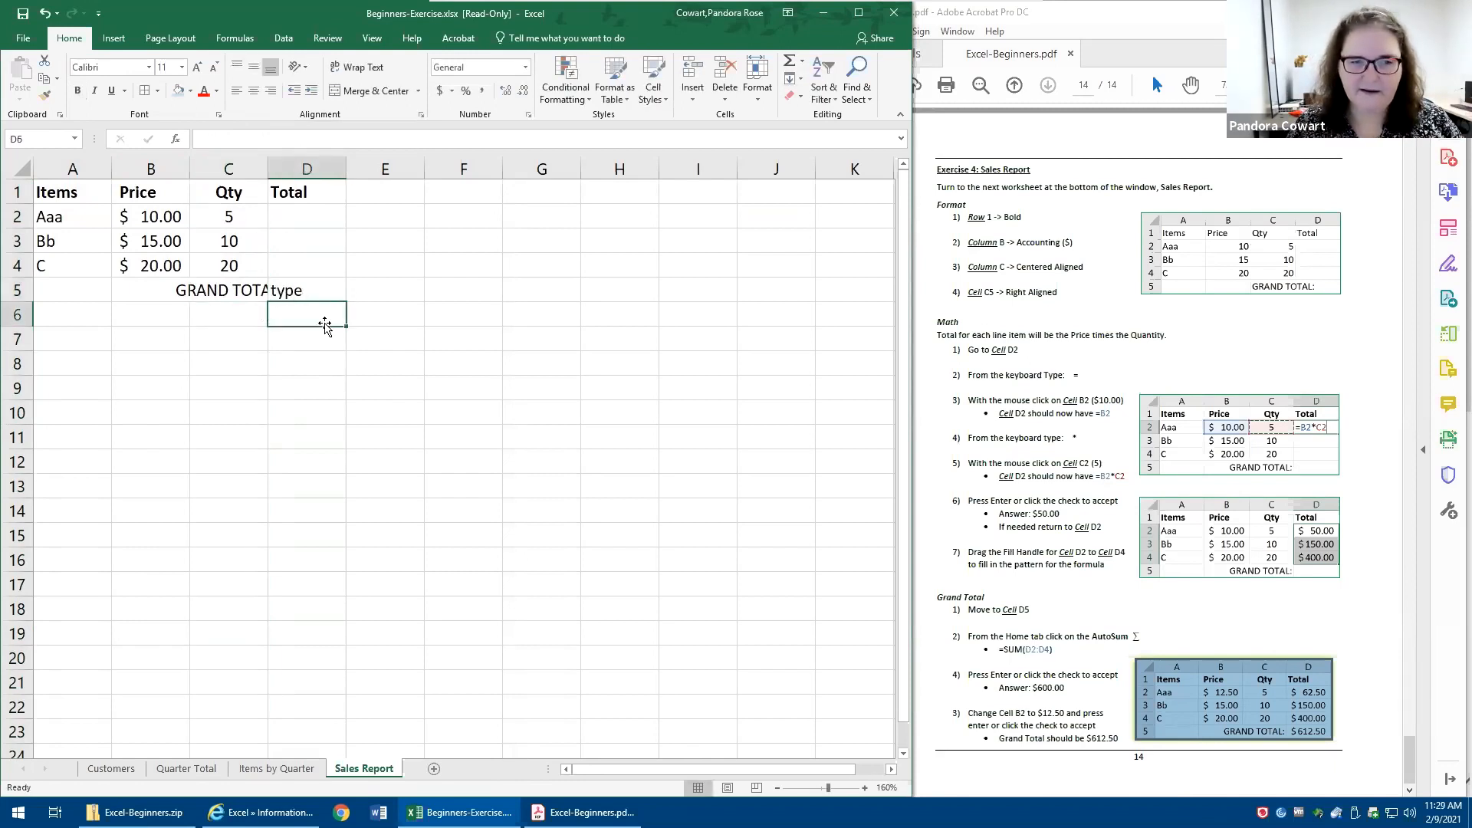
pyautogui.click(300, 290)
pyautogui.press('Delete')
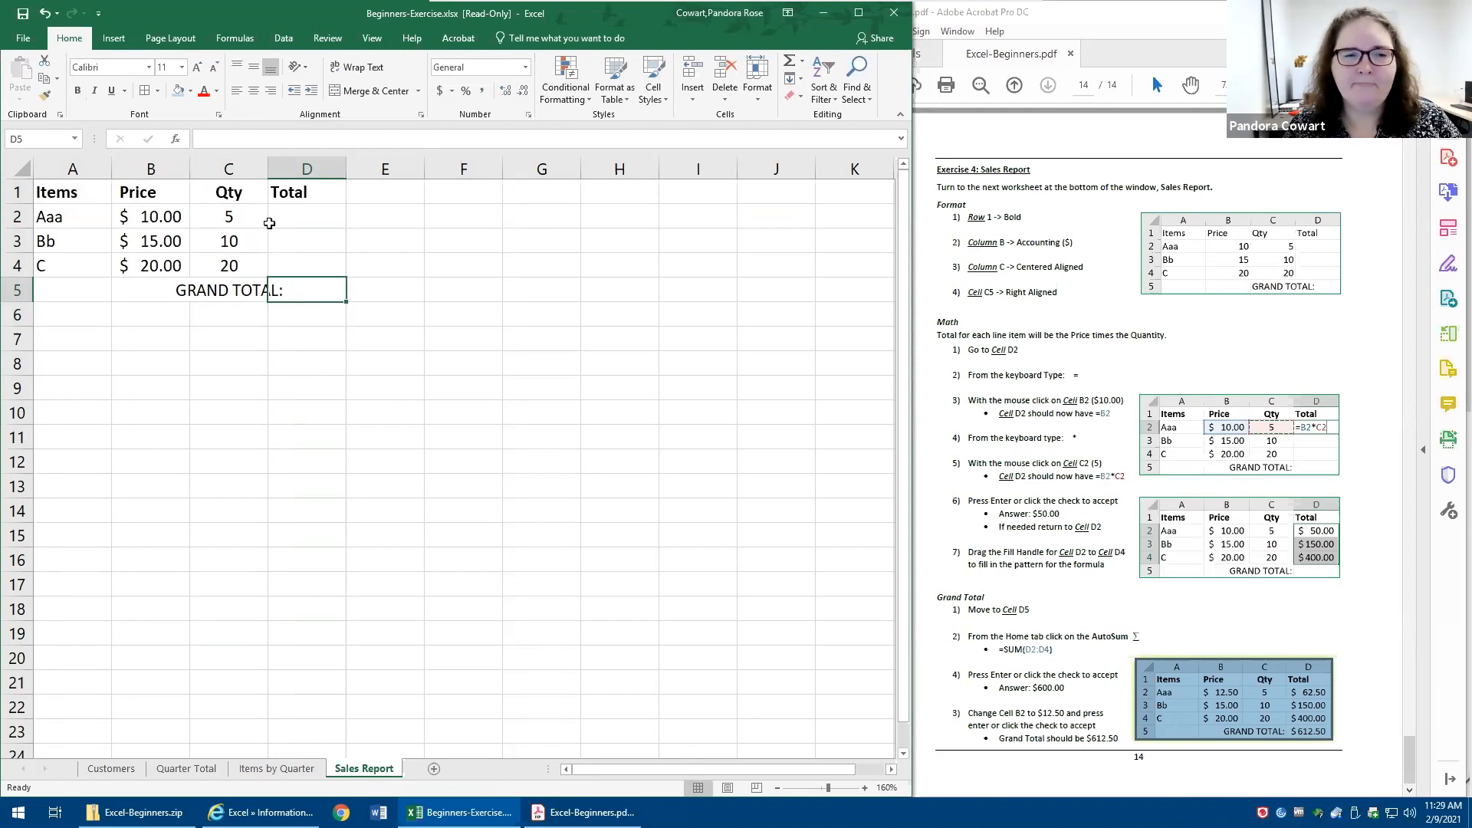
# - Right-align the GRAND TOTAL label in cell C5
pyautogui.click(231, 169)
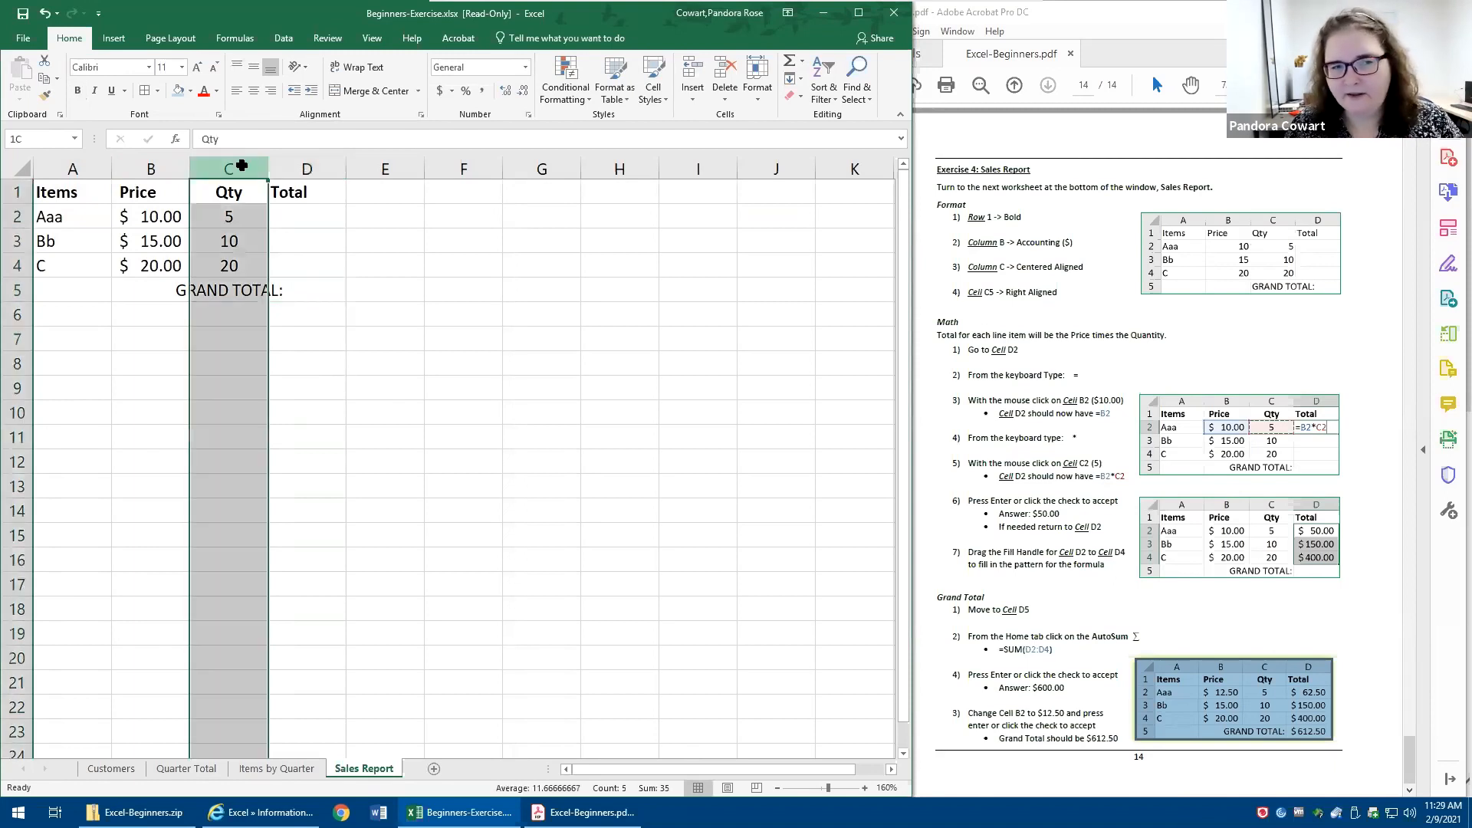
pyautogui.click(231, 285)
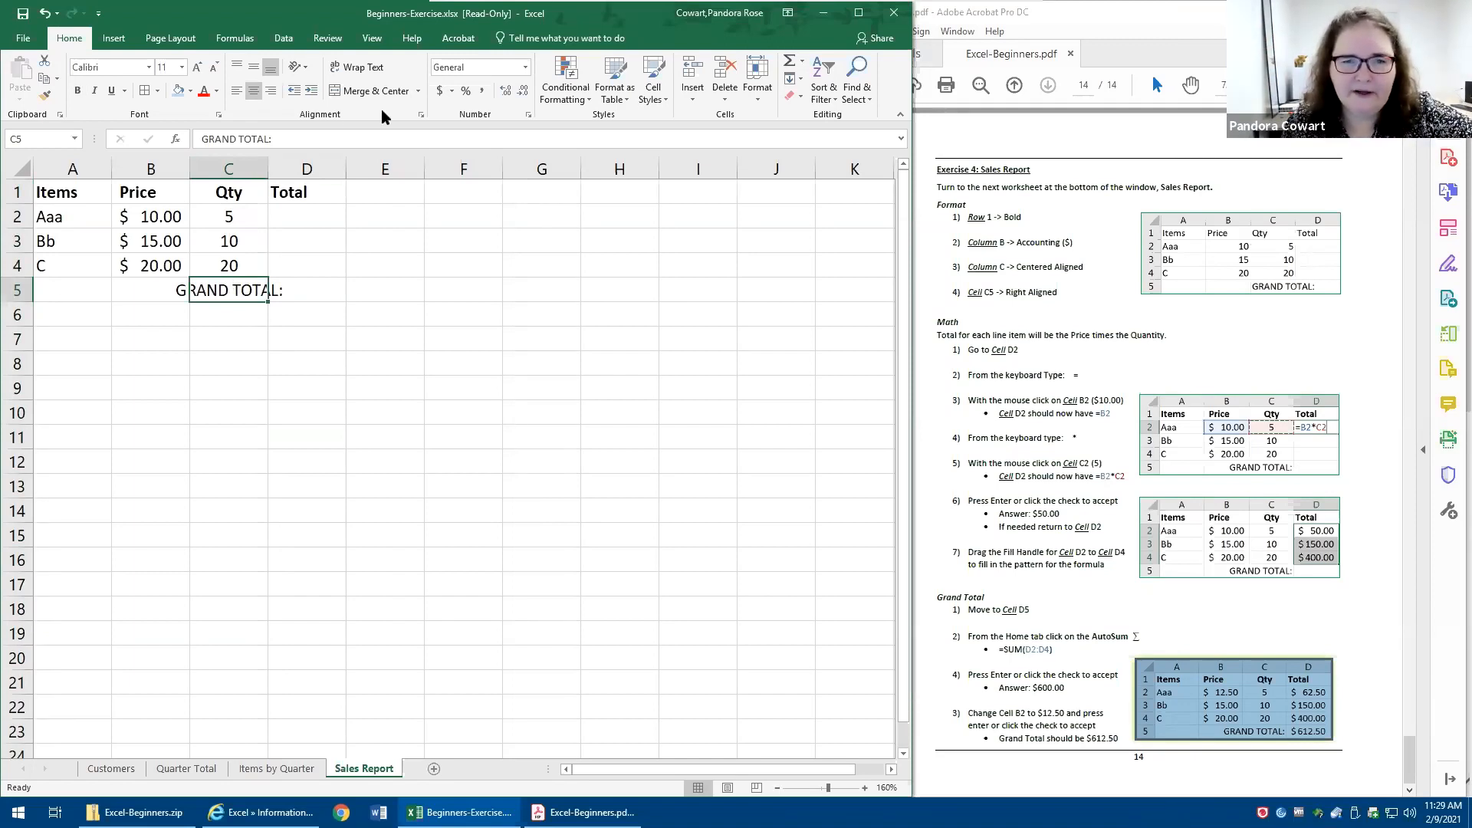
pyautogui.moveTo(217, 75); pyautogui.dragTo(289, 106)
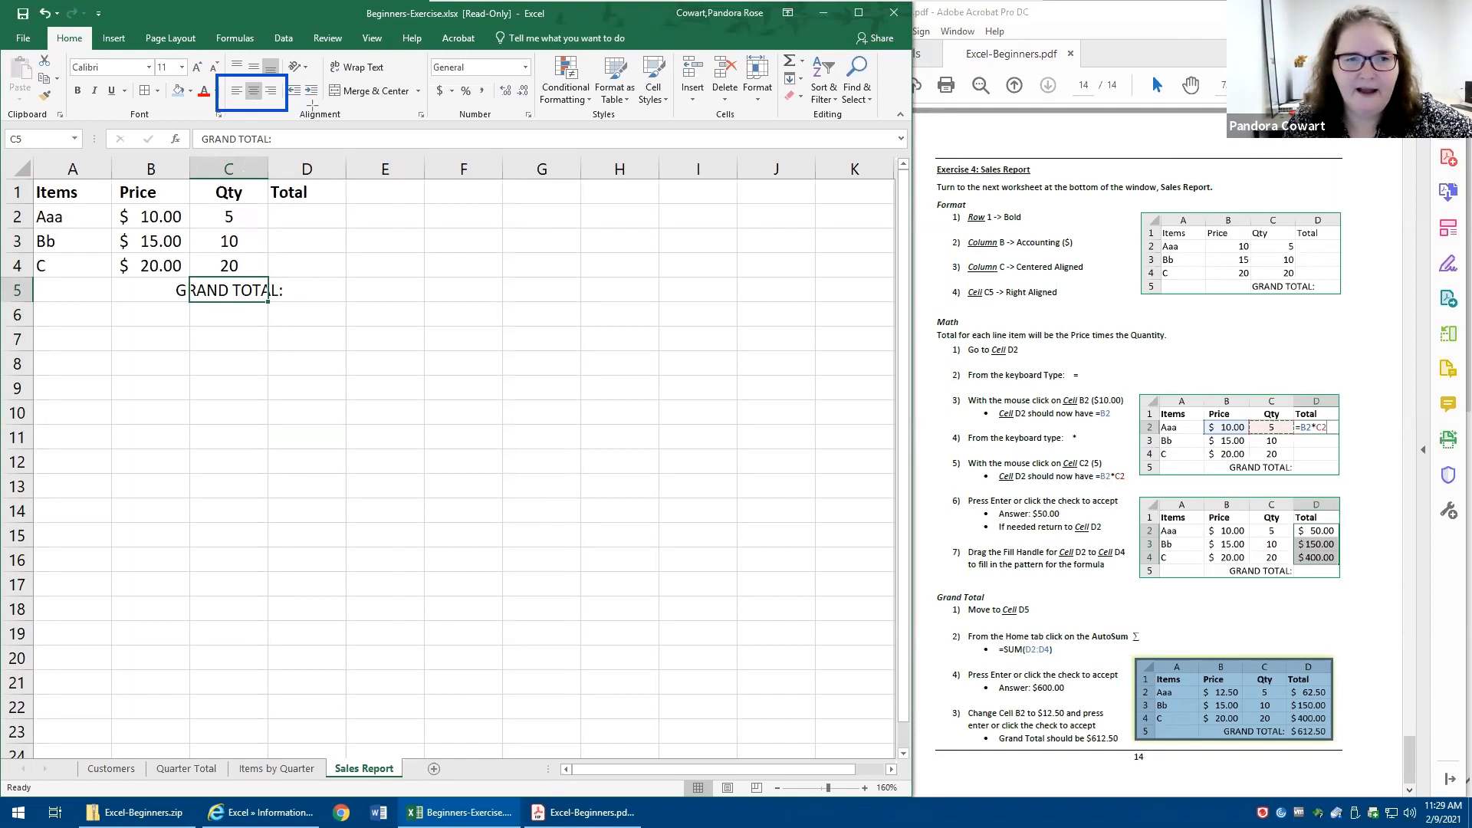
pyautogui.click(272, 91)
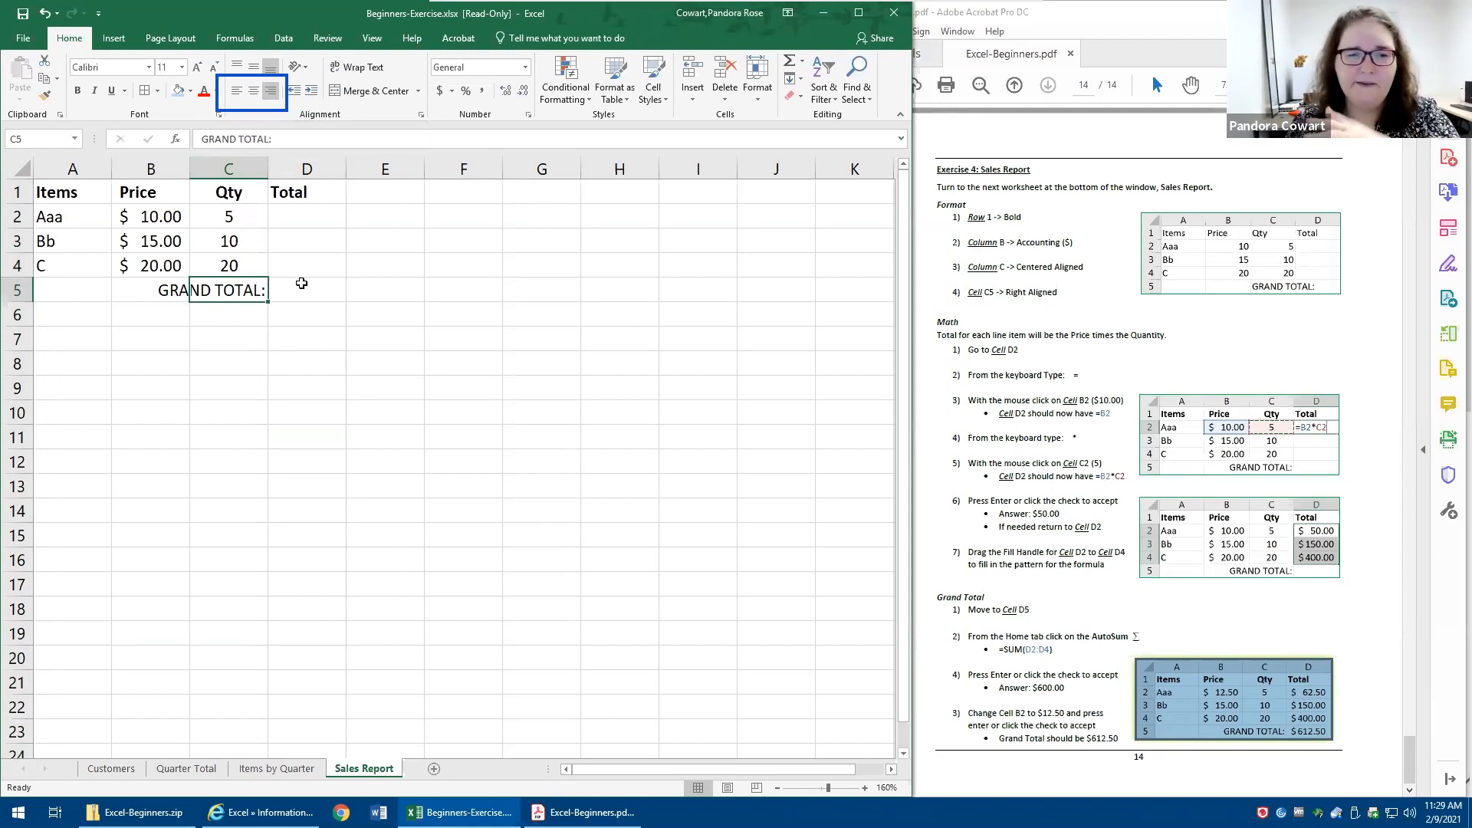
pyautogui.click(302, 286)
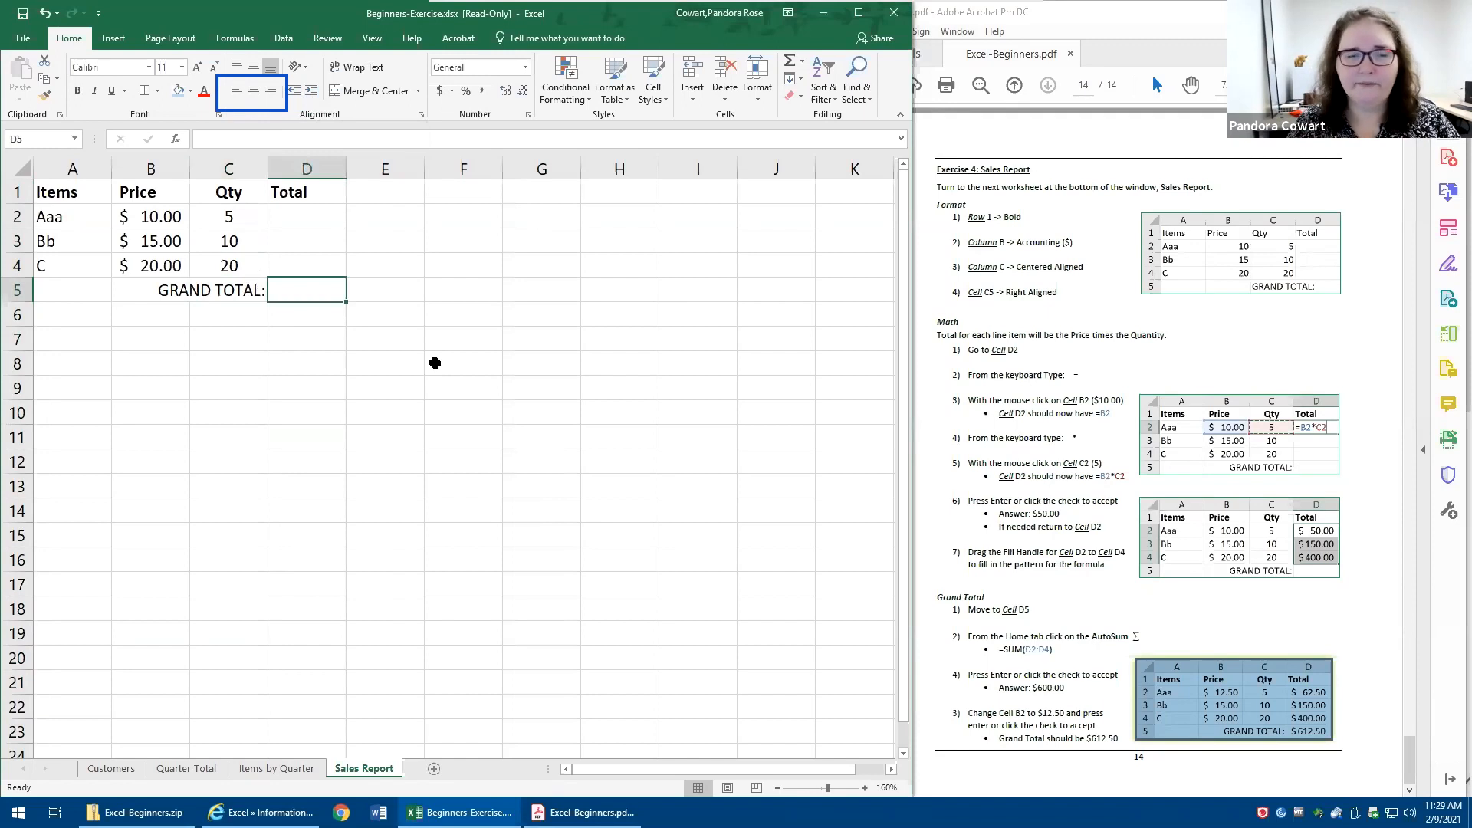
pyautogui.click(164, 290)
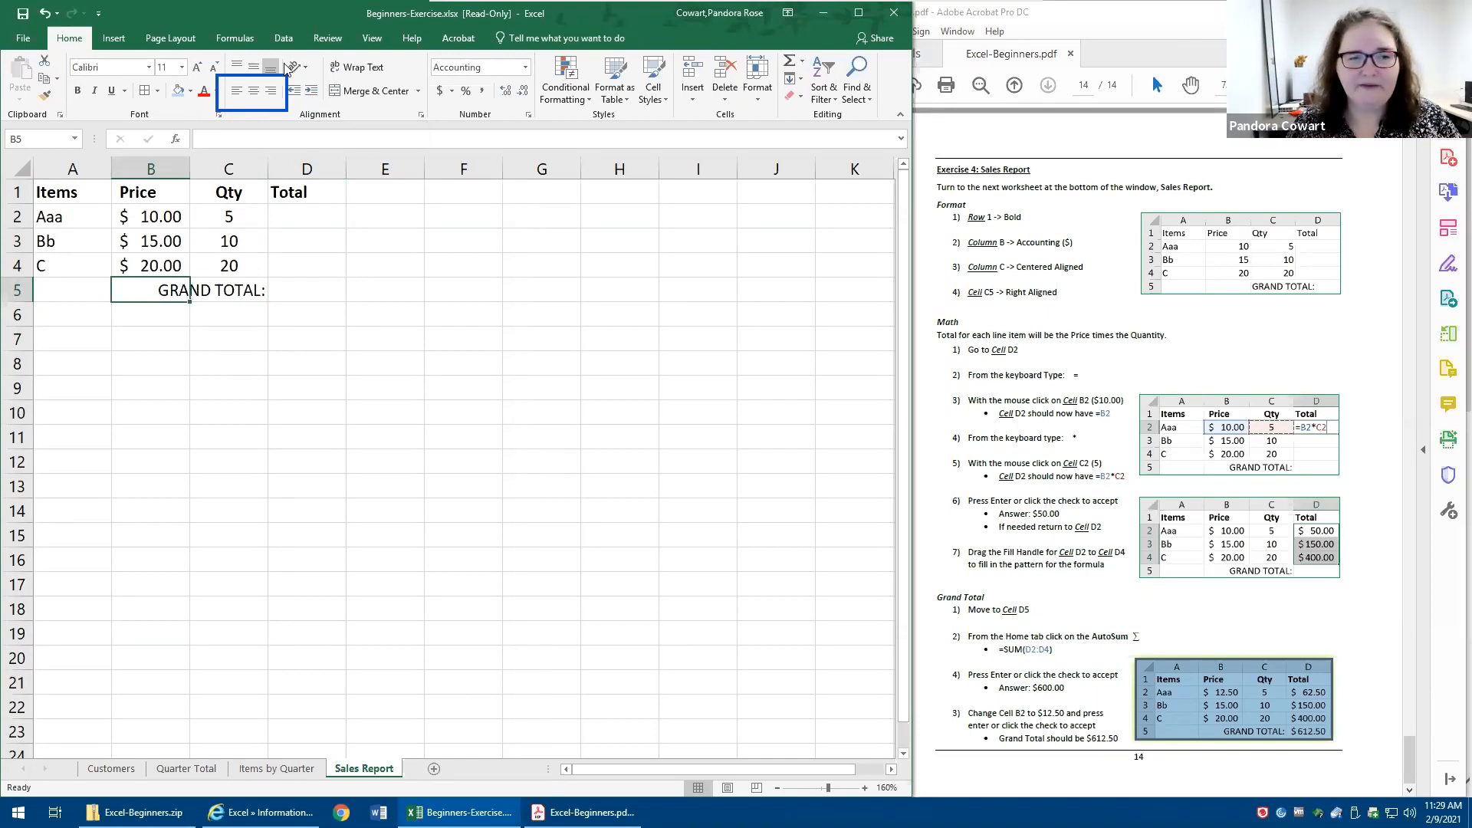
pyautogui.click(251, 274)
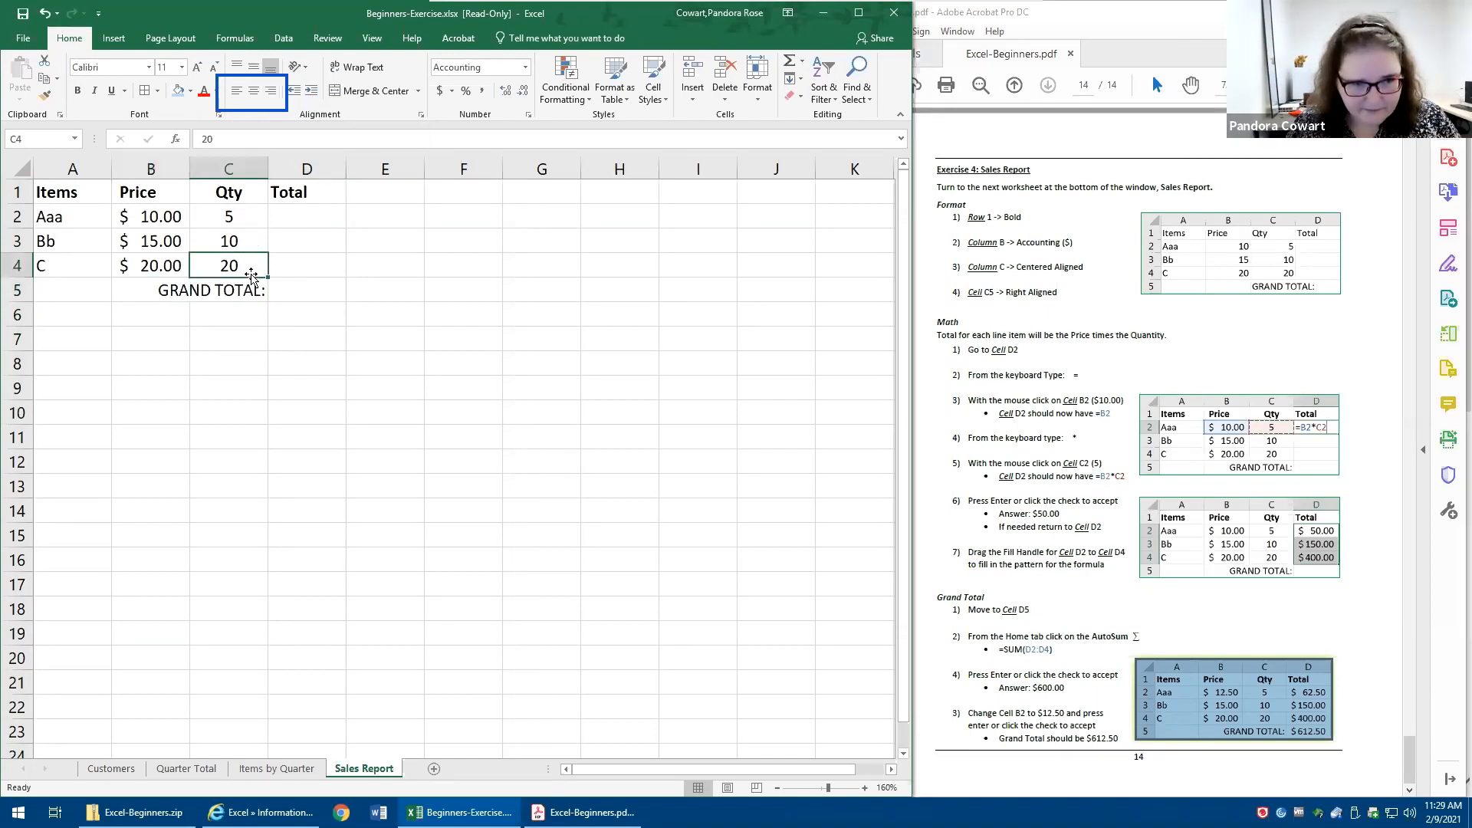
# - Enter 50 as a fixed total in cell D2, then clear the cell
pyautogui.click(306, 214)
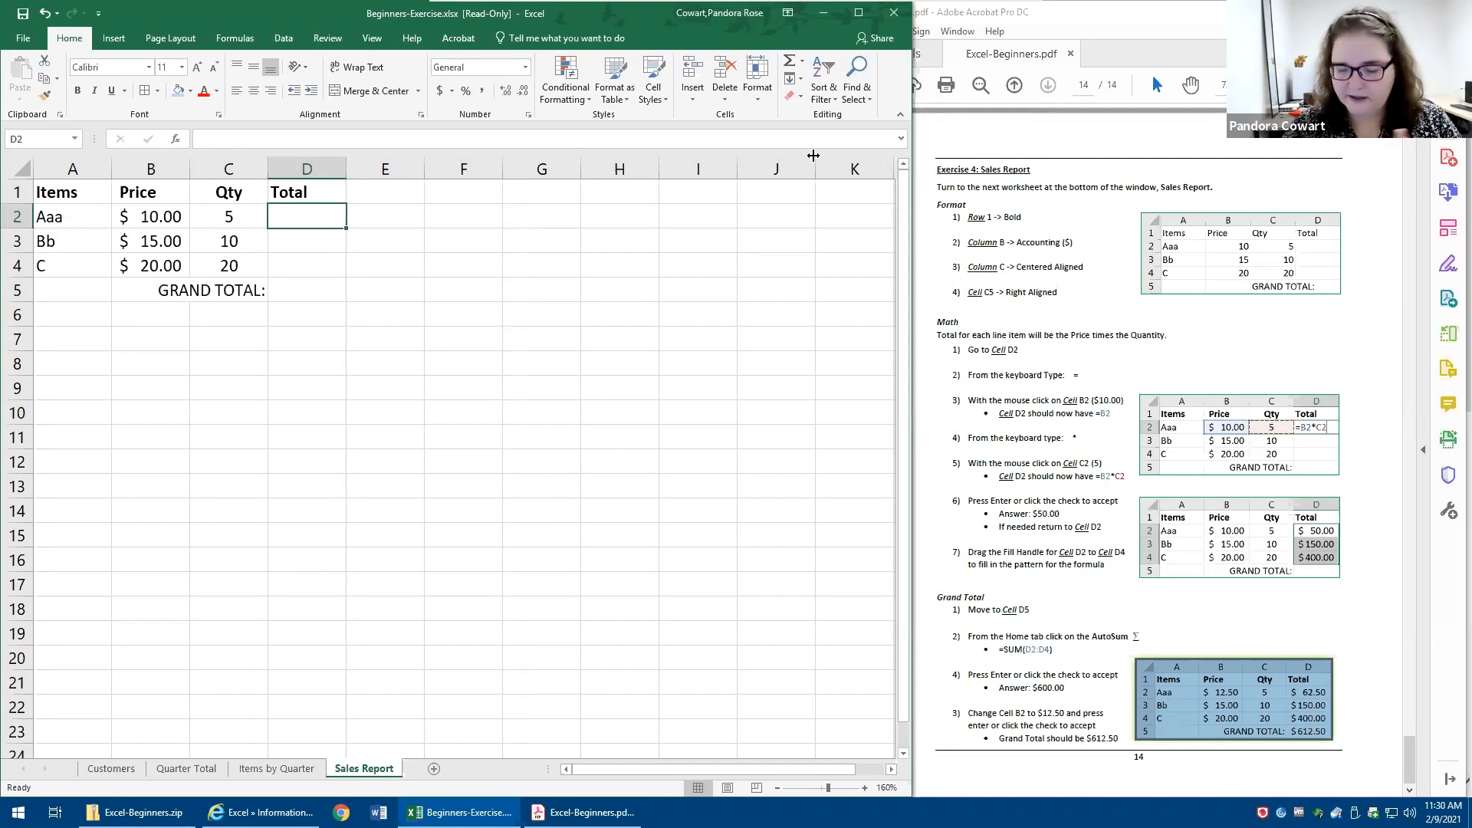
pyautogui.write('50')
pyautogui.press('Return')
pyautogui.press('Up')
pyautogui.press('Delete')
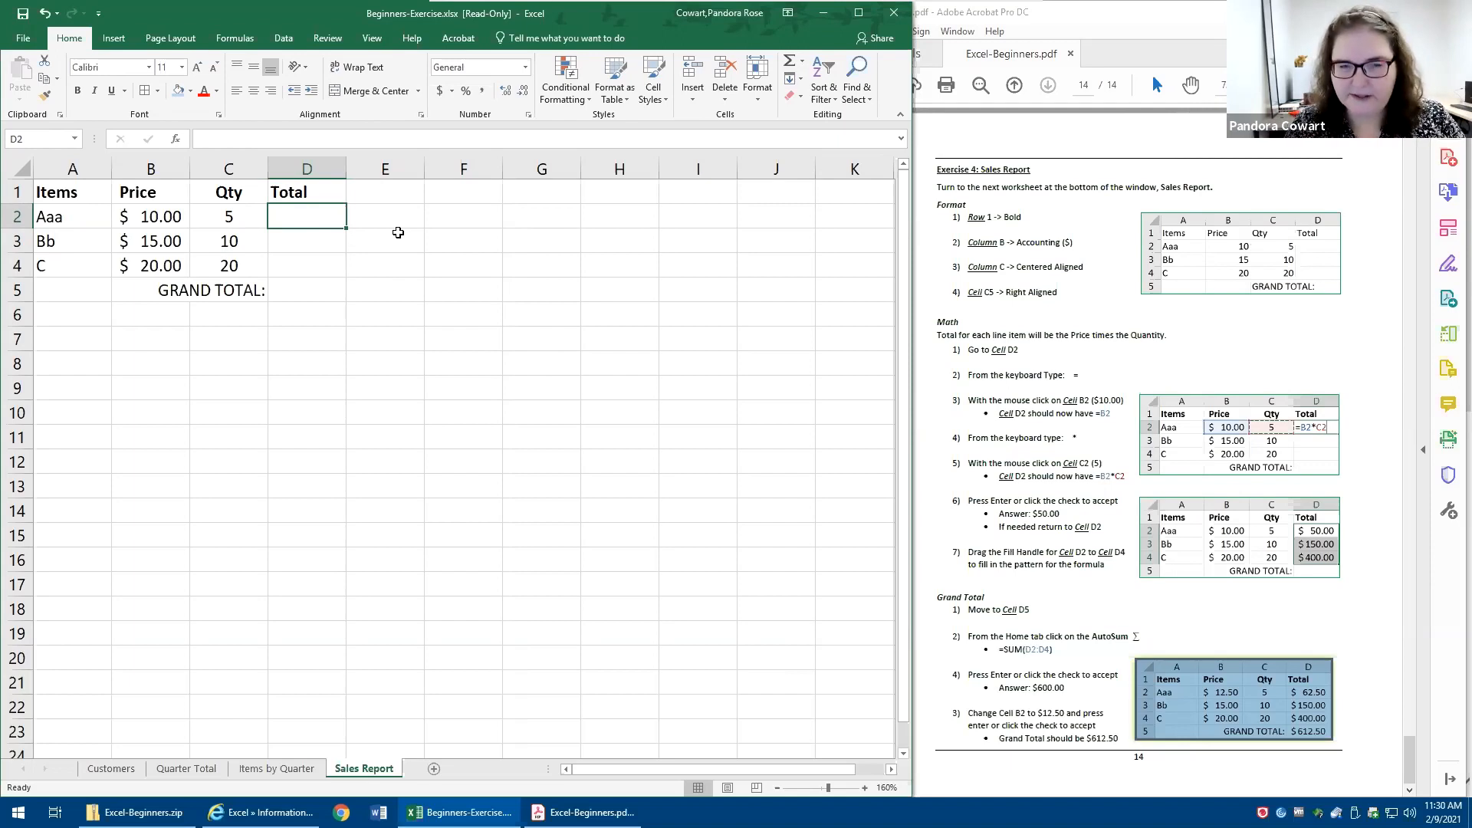
# - Enter the formula =10*5 in cell D2 as the total for item Aaa
pyautogui.write('=')
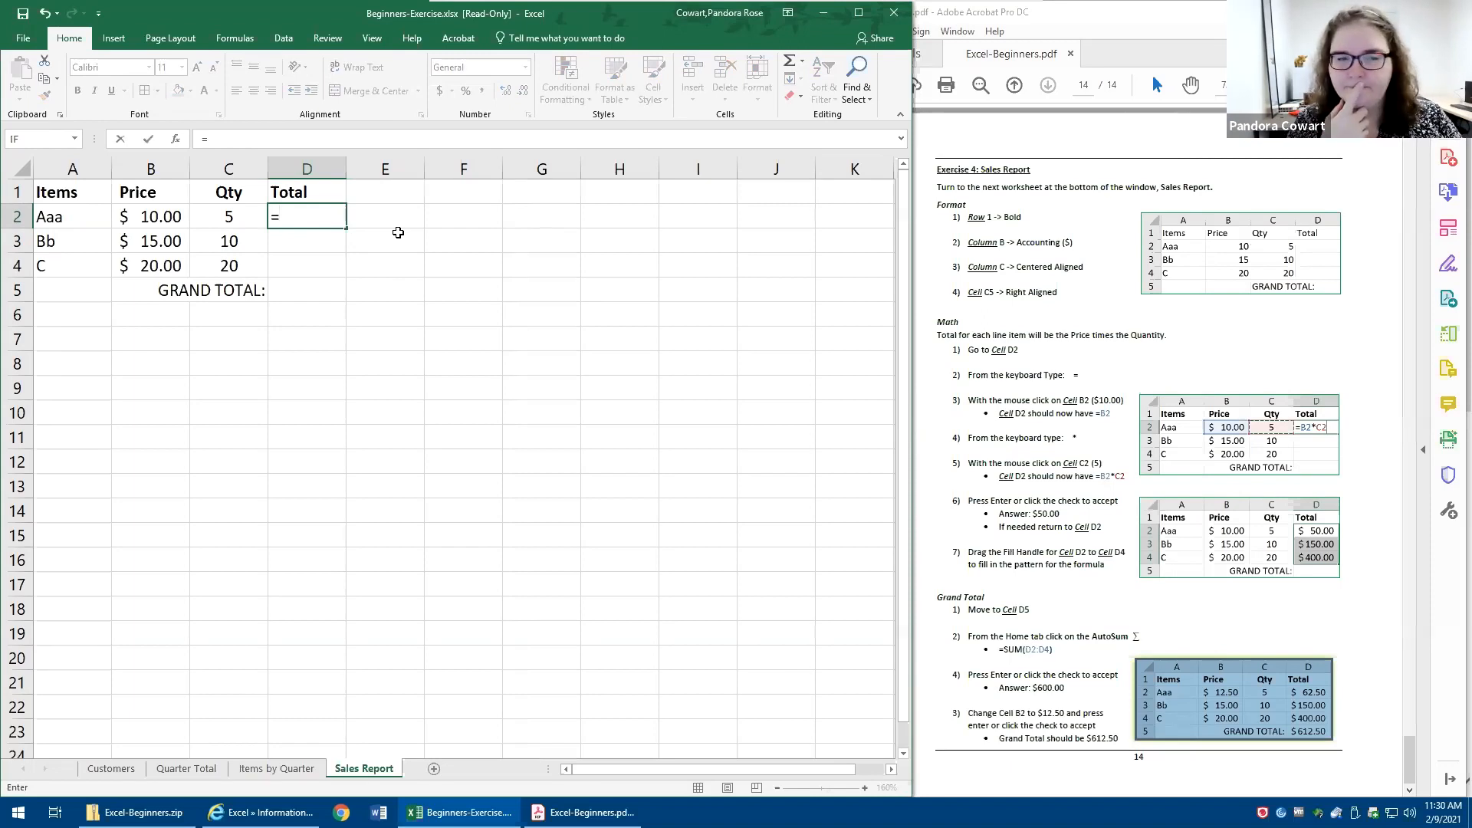
pyautogui.write('10*5')
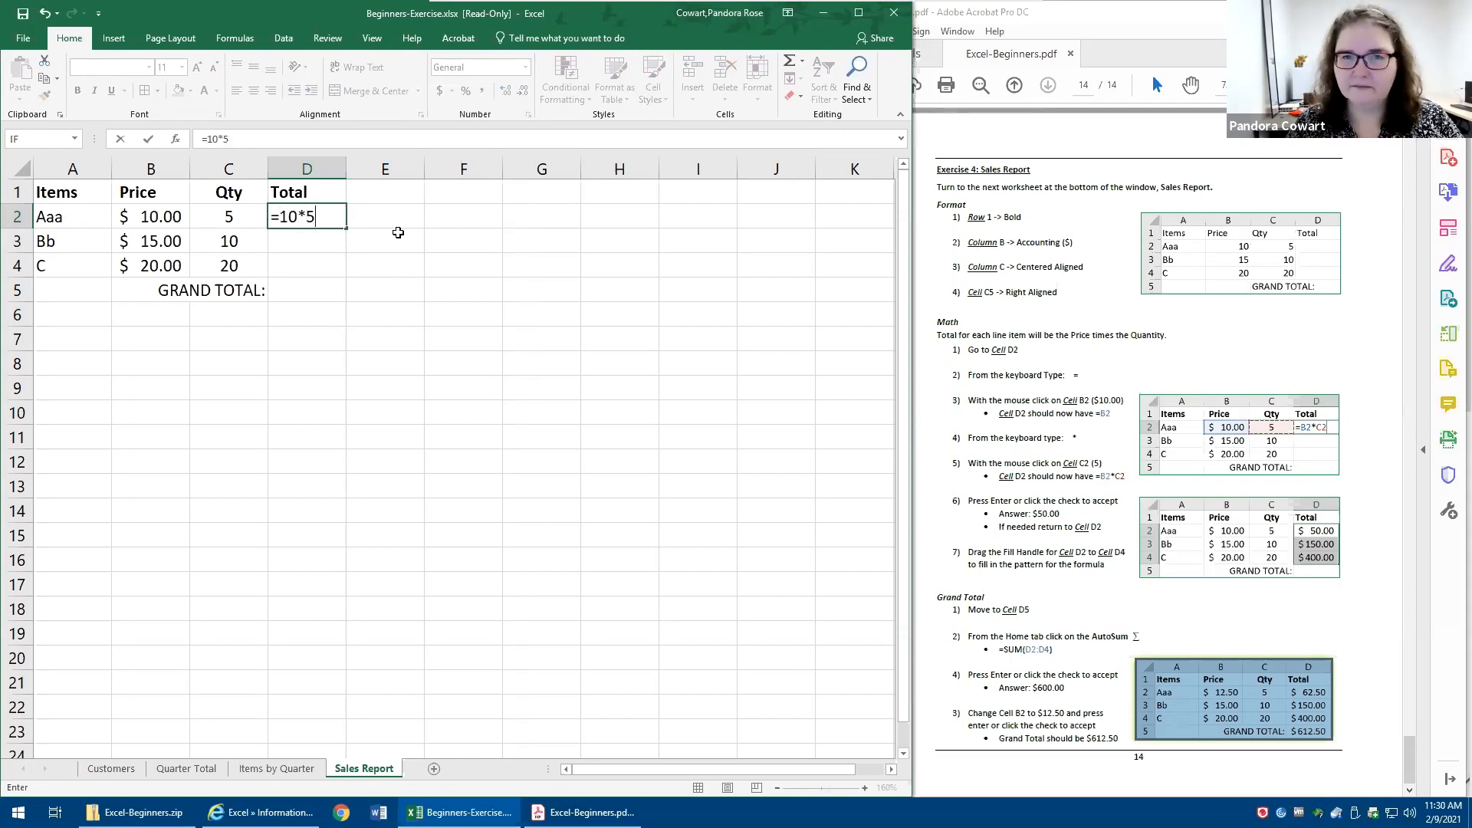
pyautogui.hotkey('ctrl', 'Return')
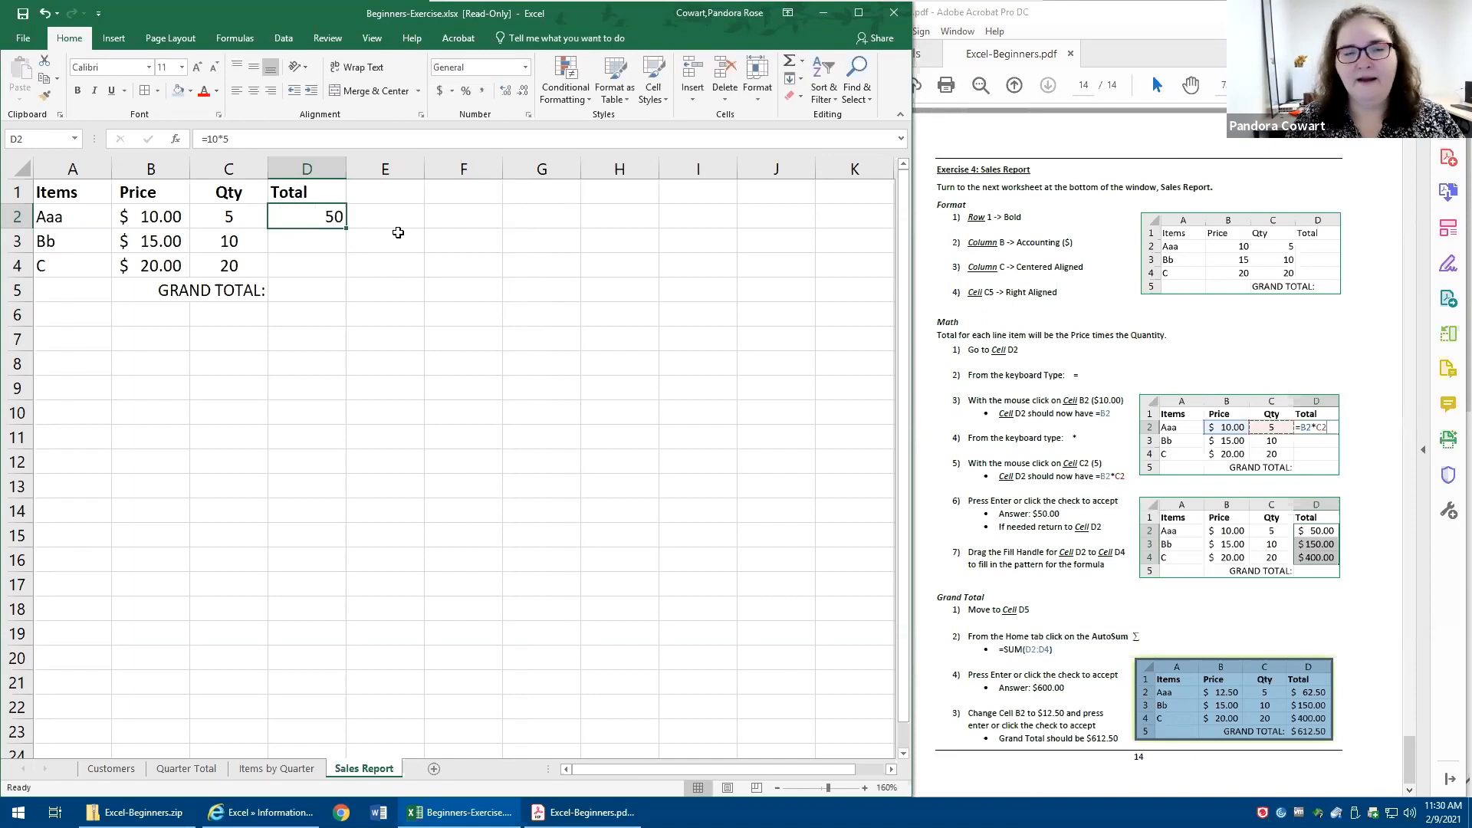
pyautogui.click(233, 214)
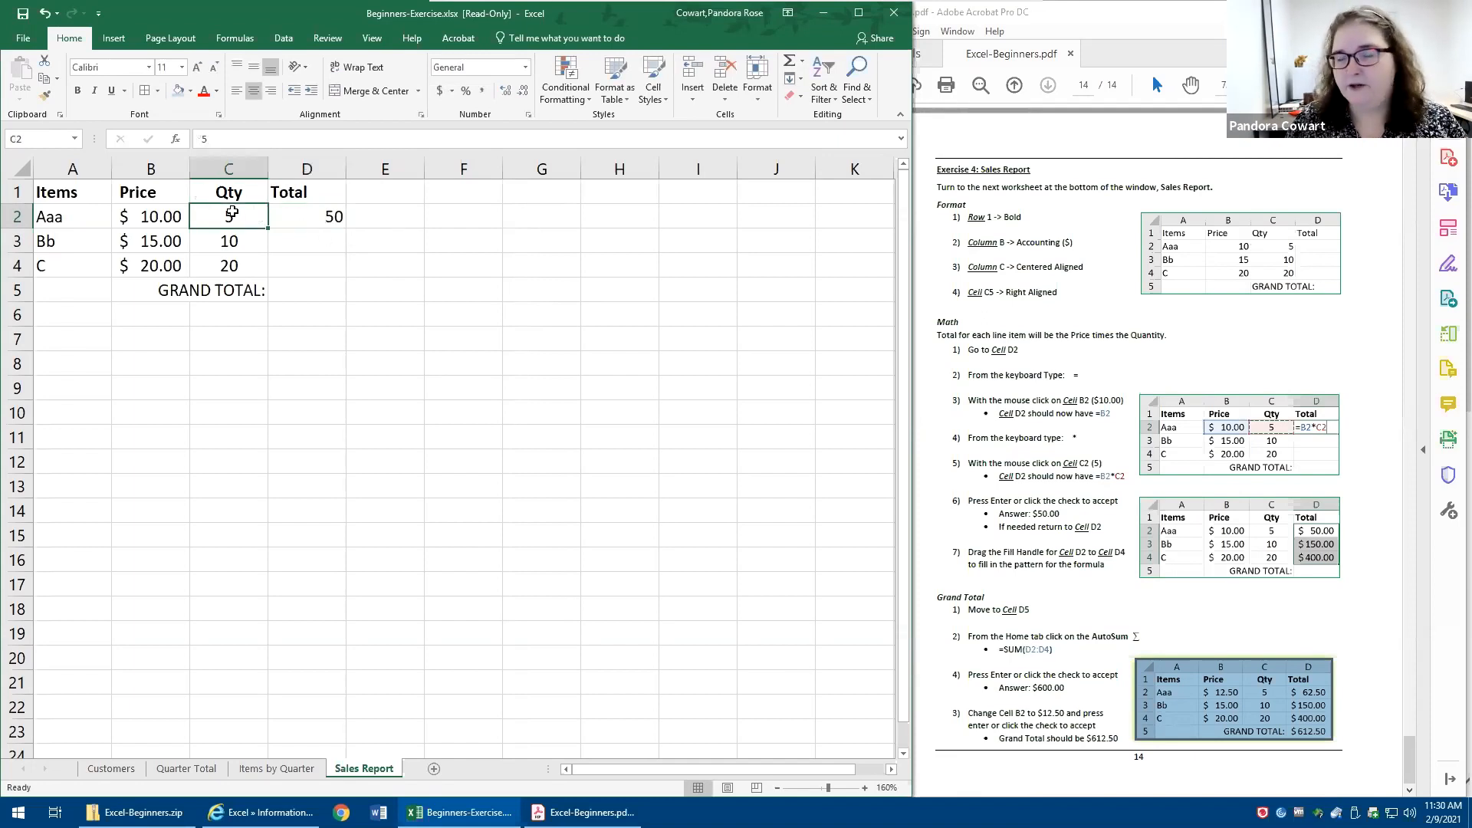
# - Try changing the multiplier in cell D2's formula to 8, then cancel the edit and clear the cell
pyautogui.doubleClick(304, 218)
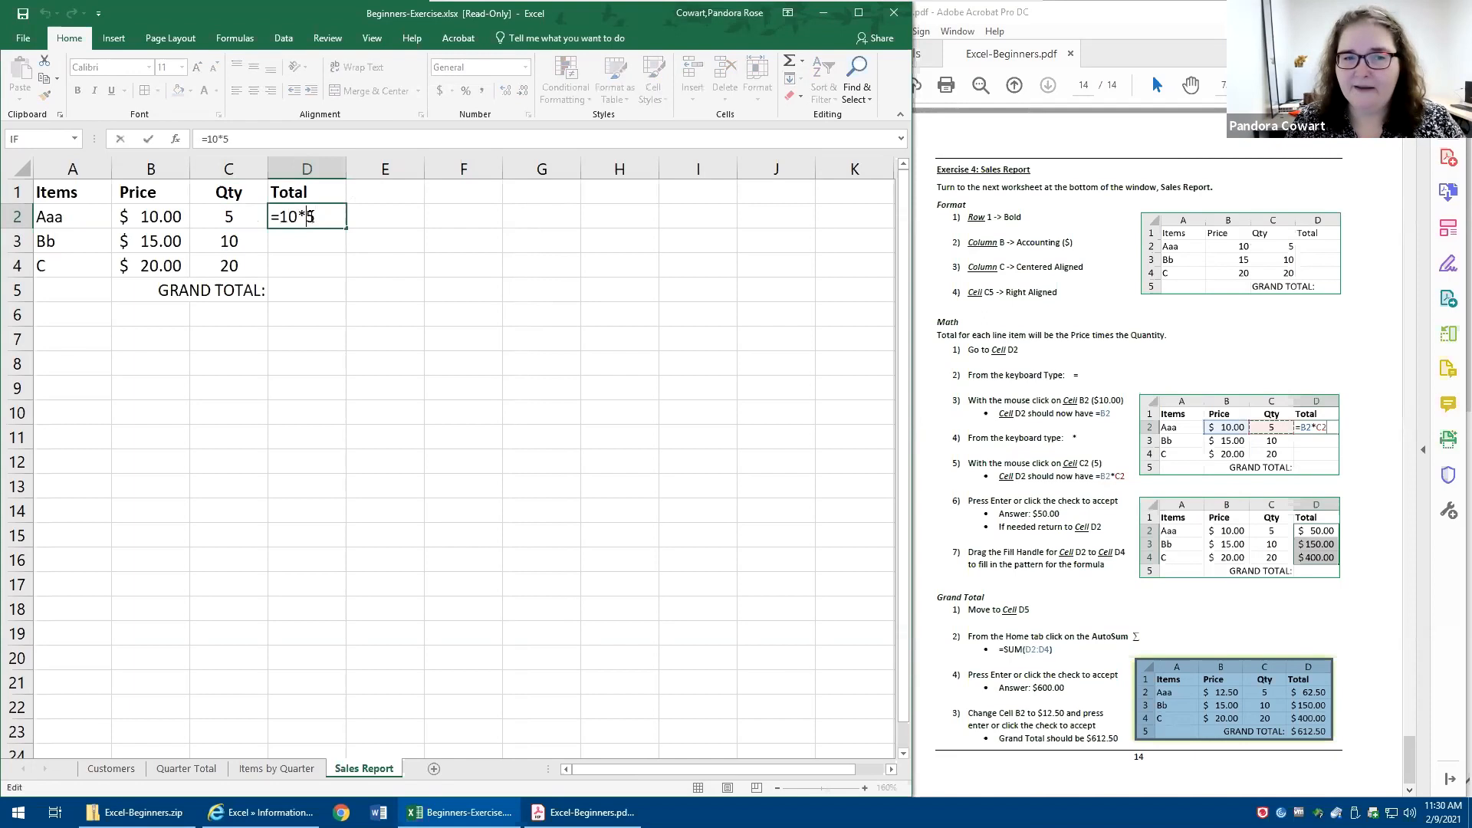
pyautogui.press('BackSpace')
pyautogui.write('8')
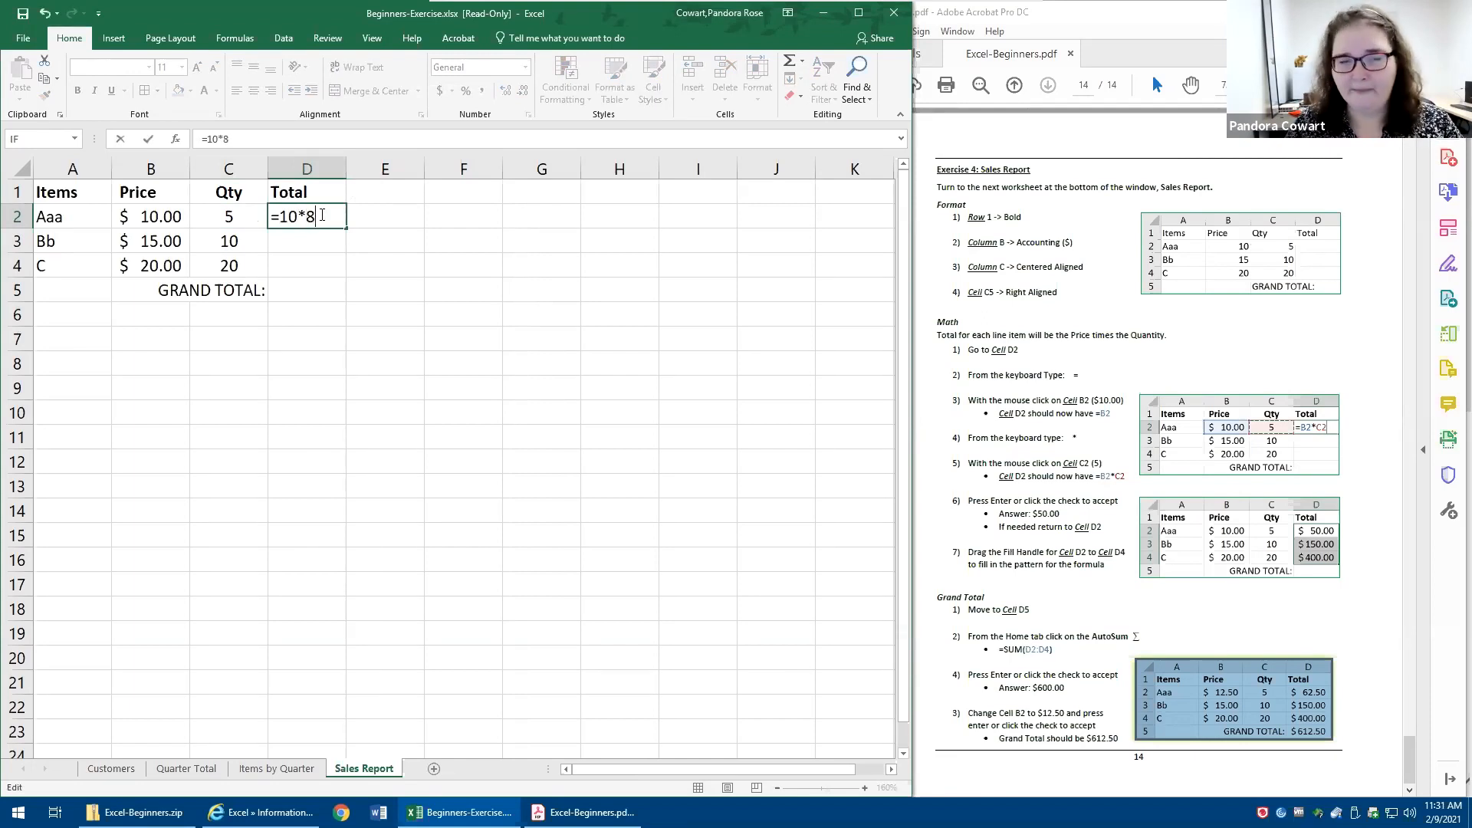
pyautogui.press('Escape')
pyautogui.press('Delete')
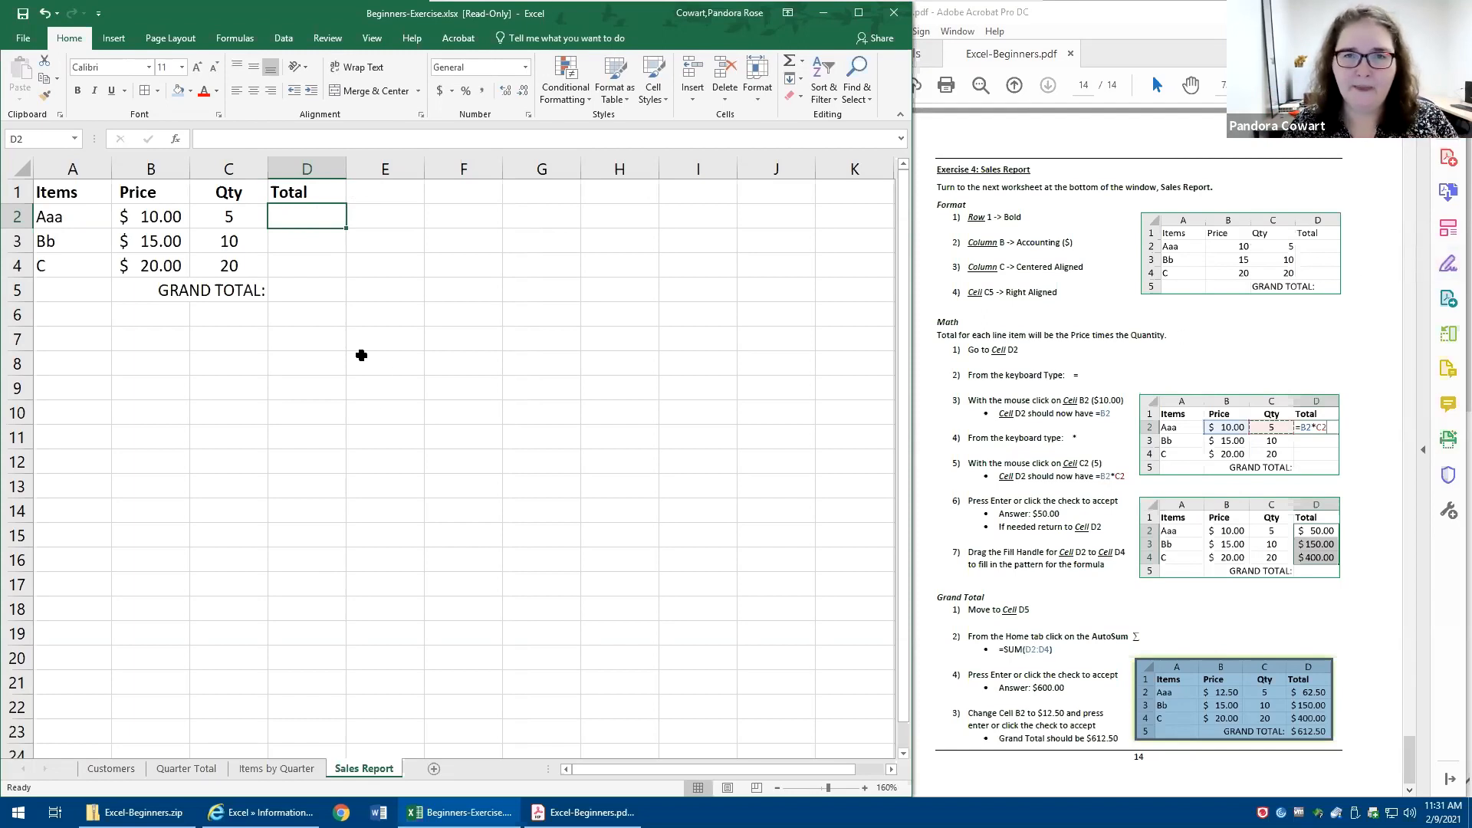
pyautogui.moveTo(95, 209); pyautogui.dragTo(144, 217)
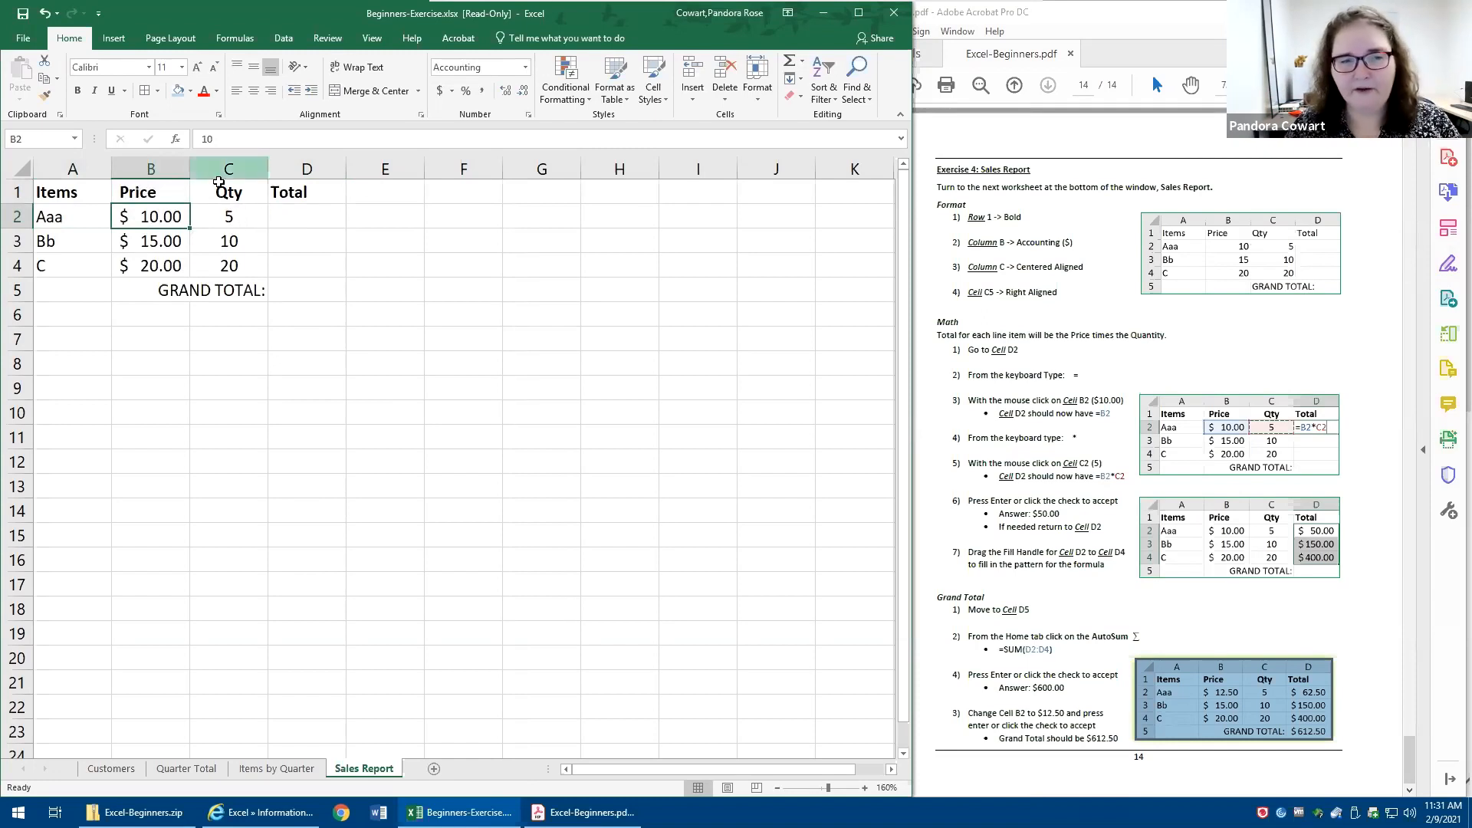
pyautogui.moveTo(229, 198); pyautogui.dragTo(222, 218)
pyautogui.moveTo(69, 217); pyautogui.dragTo(226, 217)
# - Enter the formula =B2+C2 in cell D2 using references to the price and quantity cells, then clear the cell
pyautogui.click(294, 223)
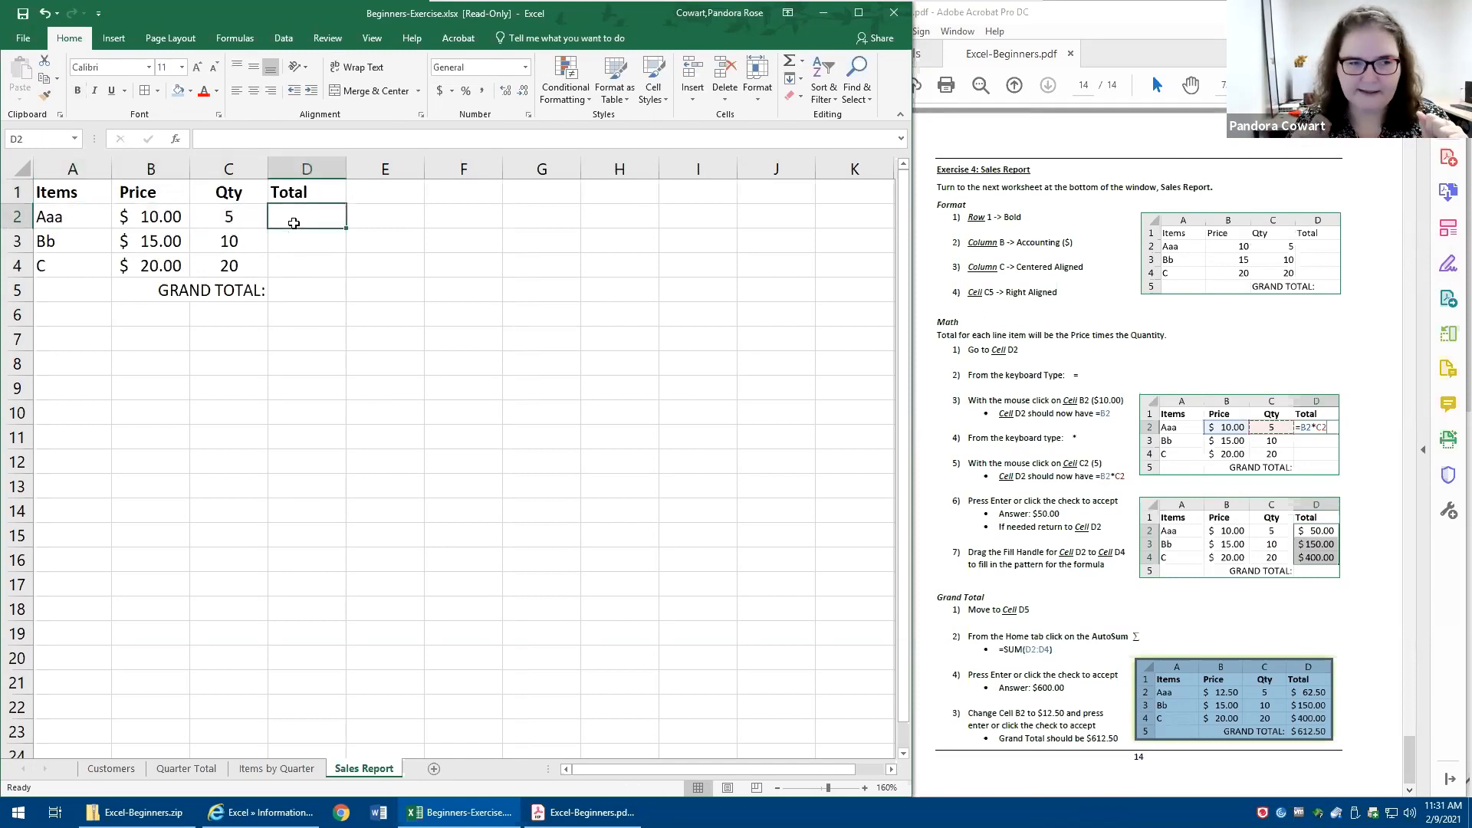
pyautogui.write('=')
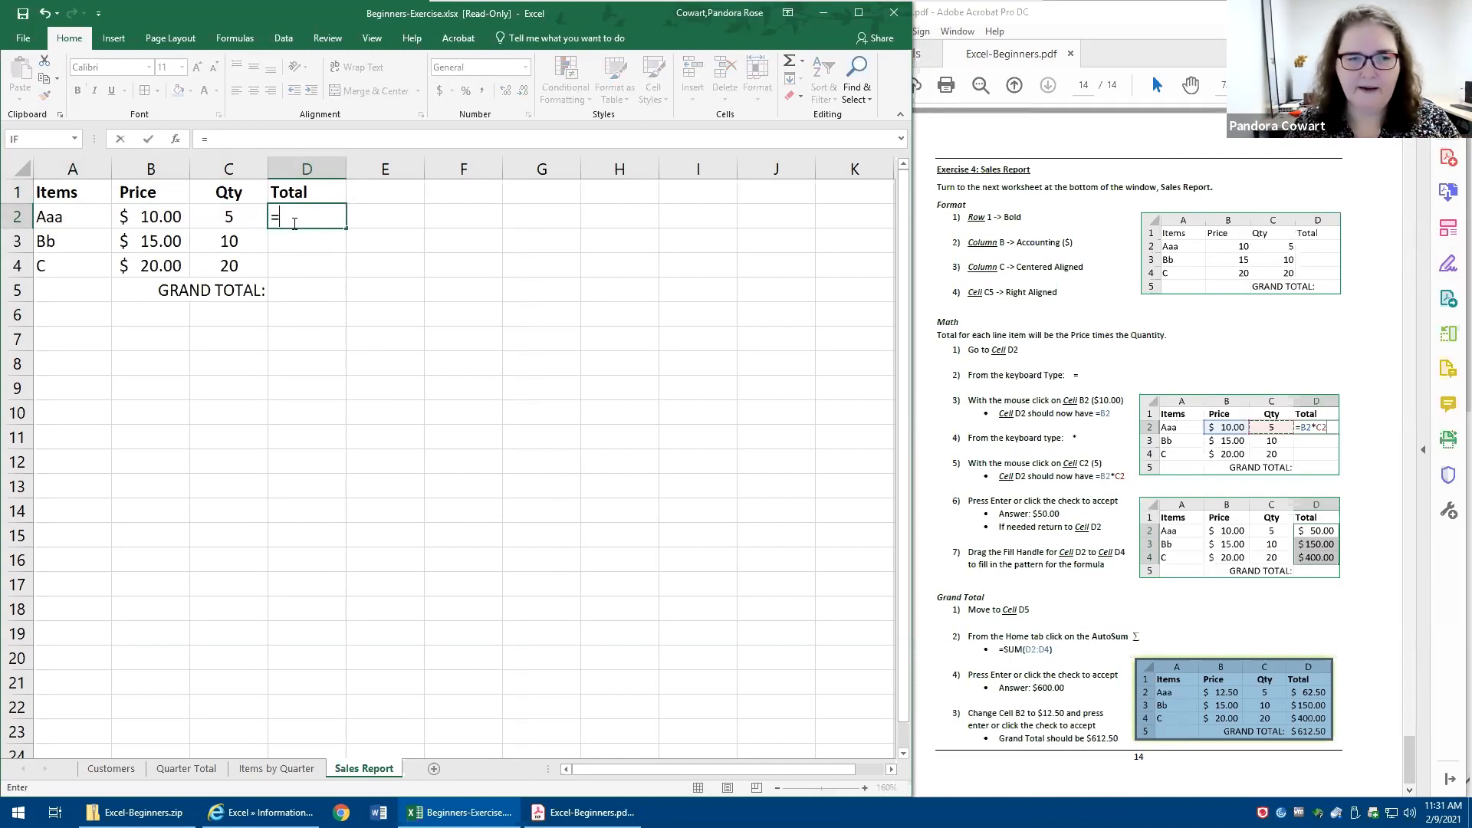
pyautogui.click(138, 218)
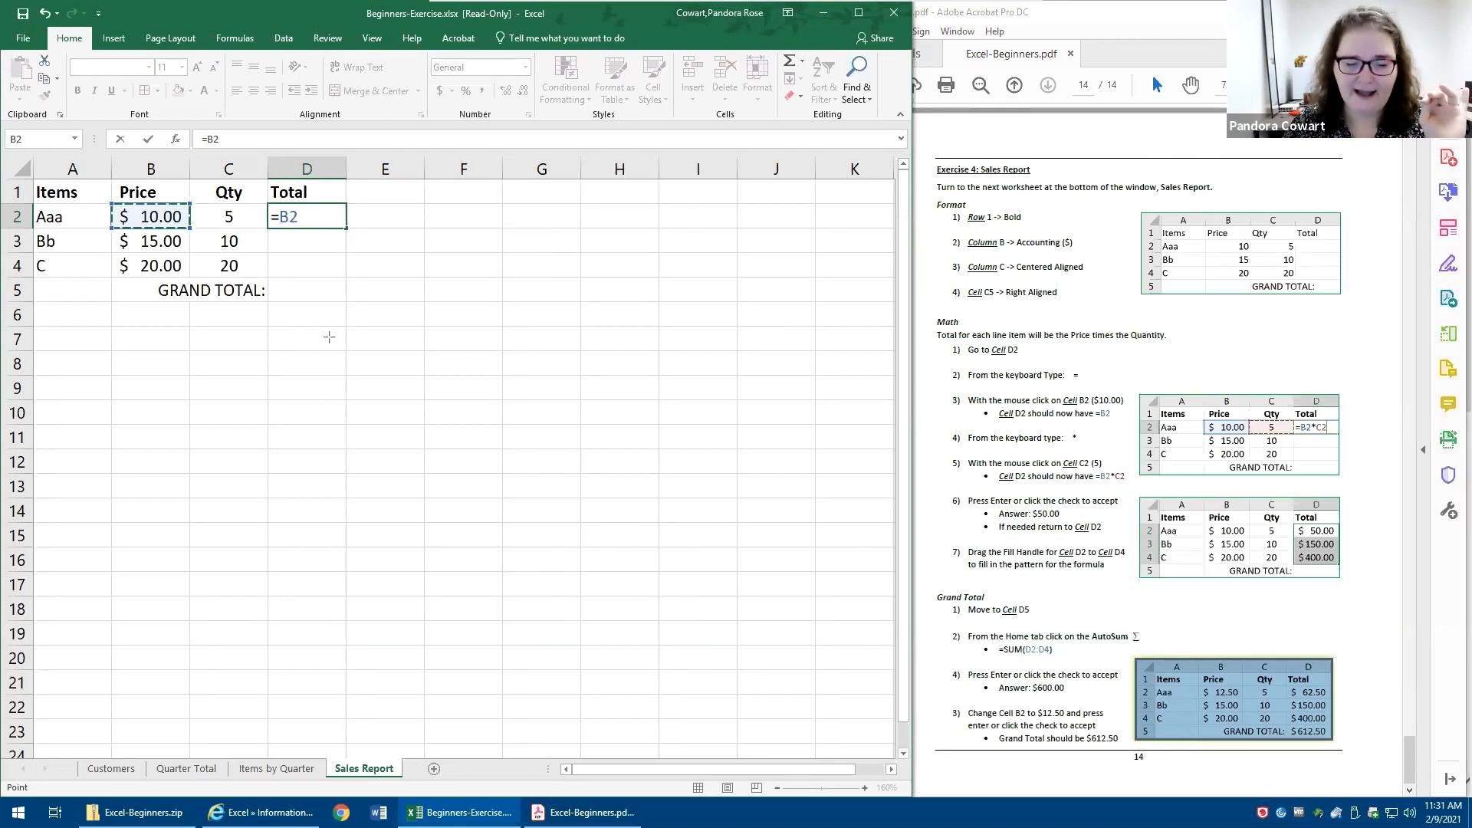
pyautogui.moveTo(157, 632); pyautogui.dragTo(34, 774)
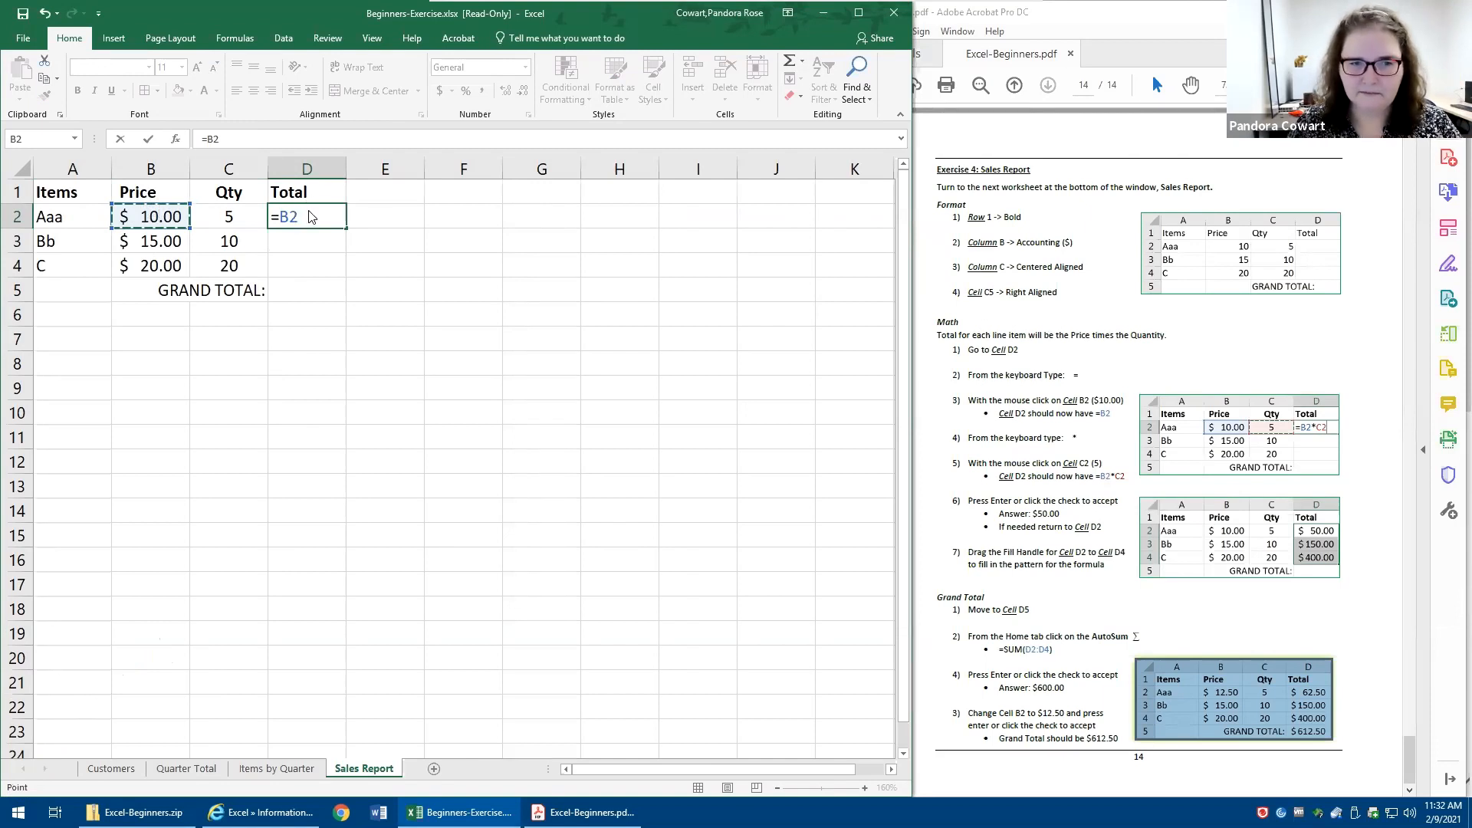
pyautogui.write('+')
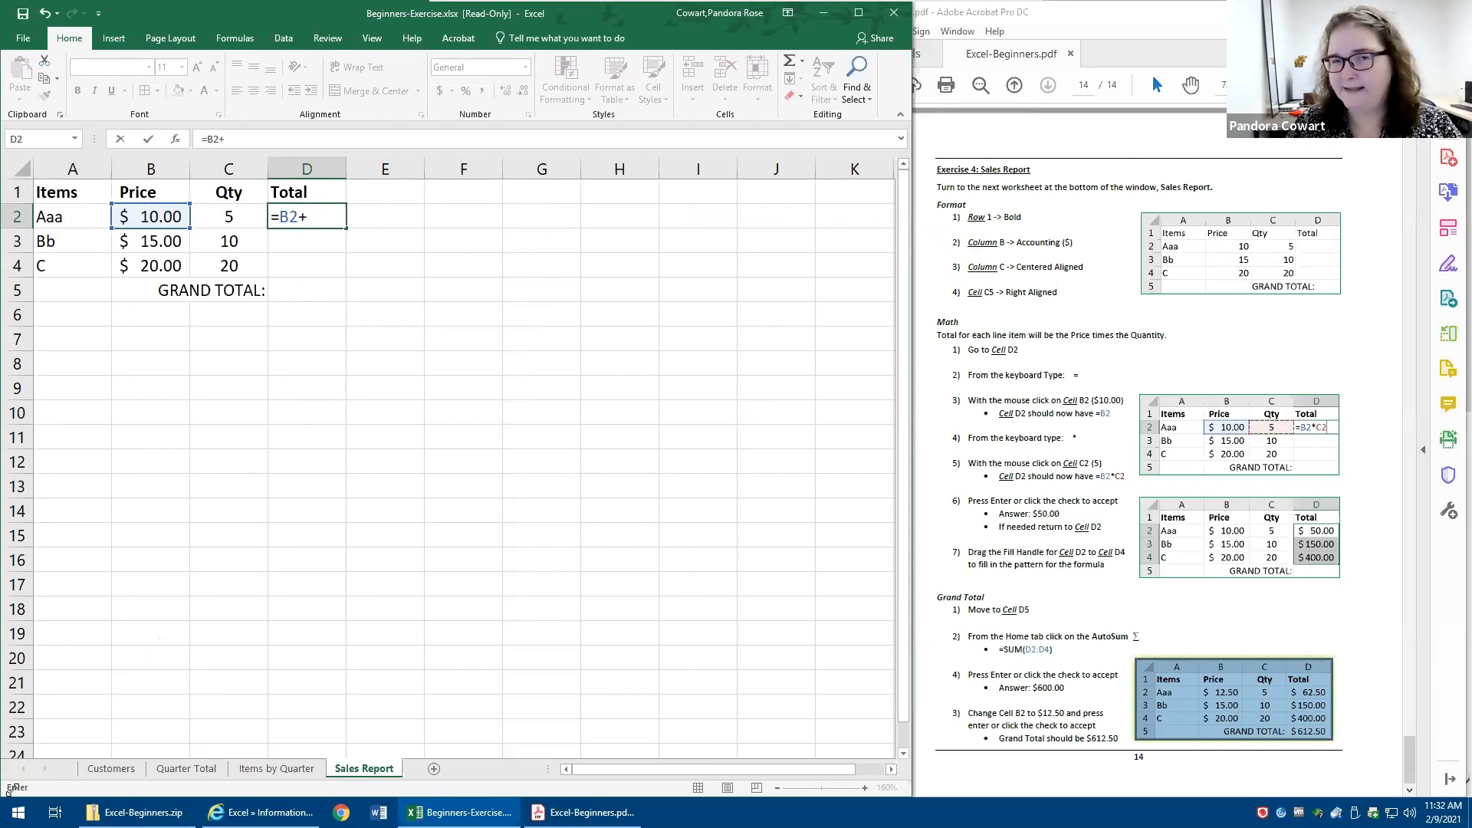
pyautogui.click(232, 217)
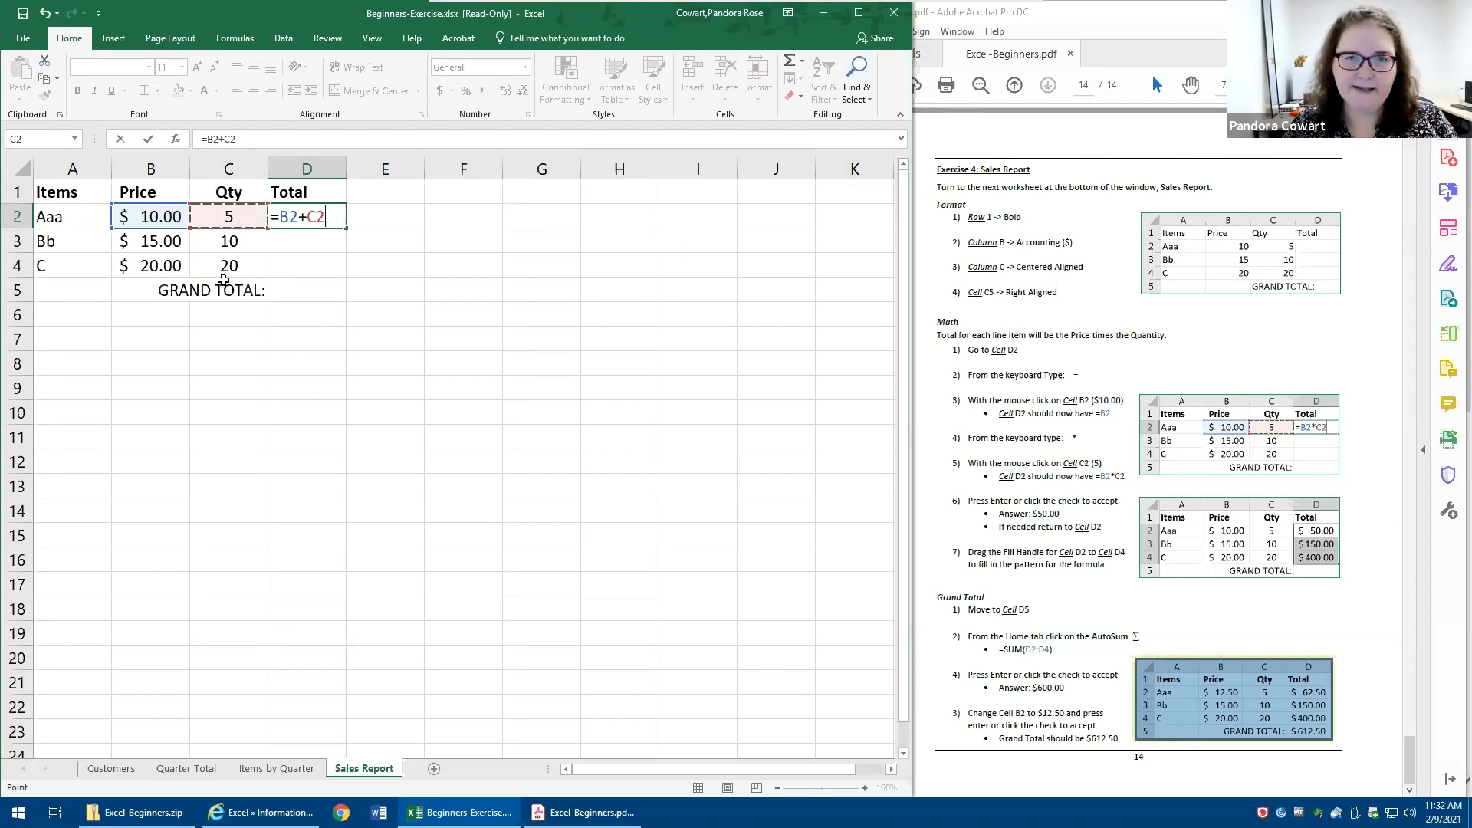
pyautogui.click(149, 141)
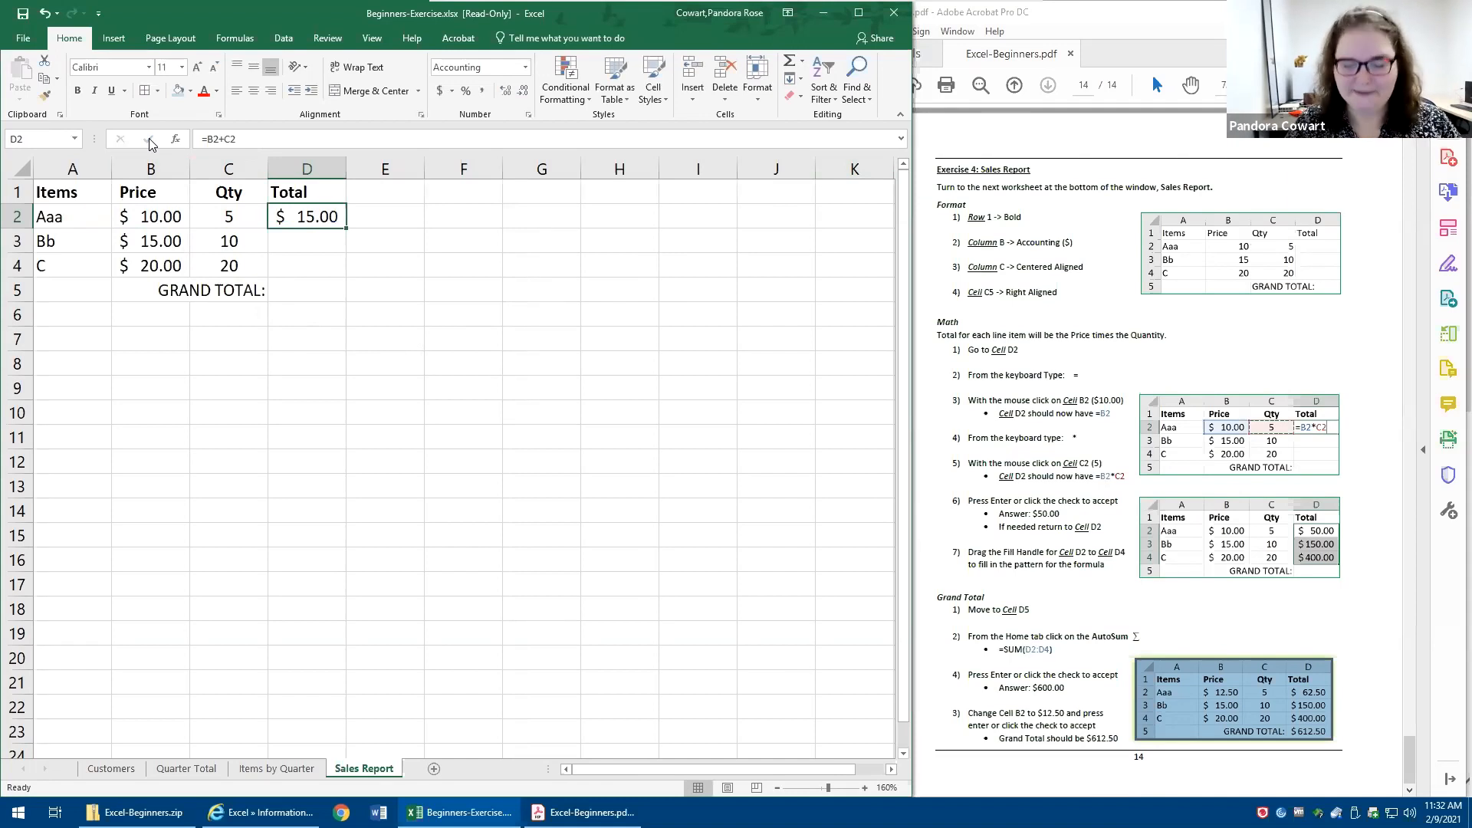
pyautogui.press('Delete')
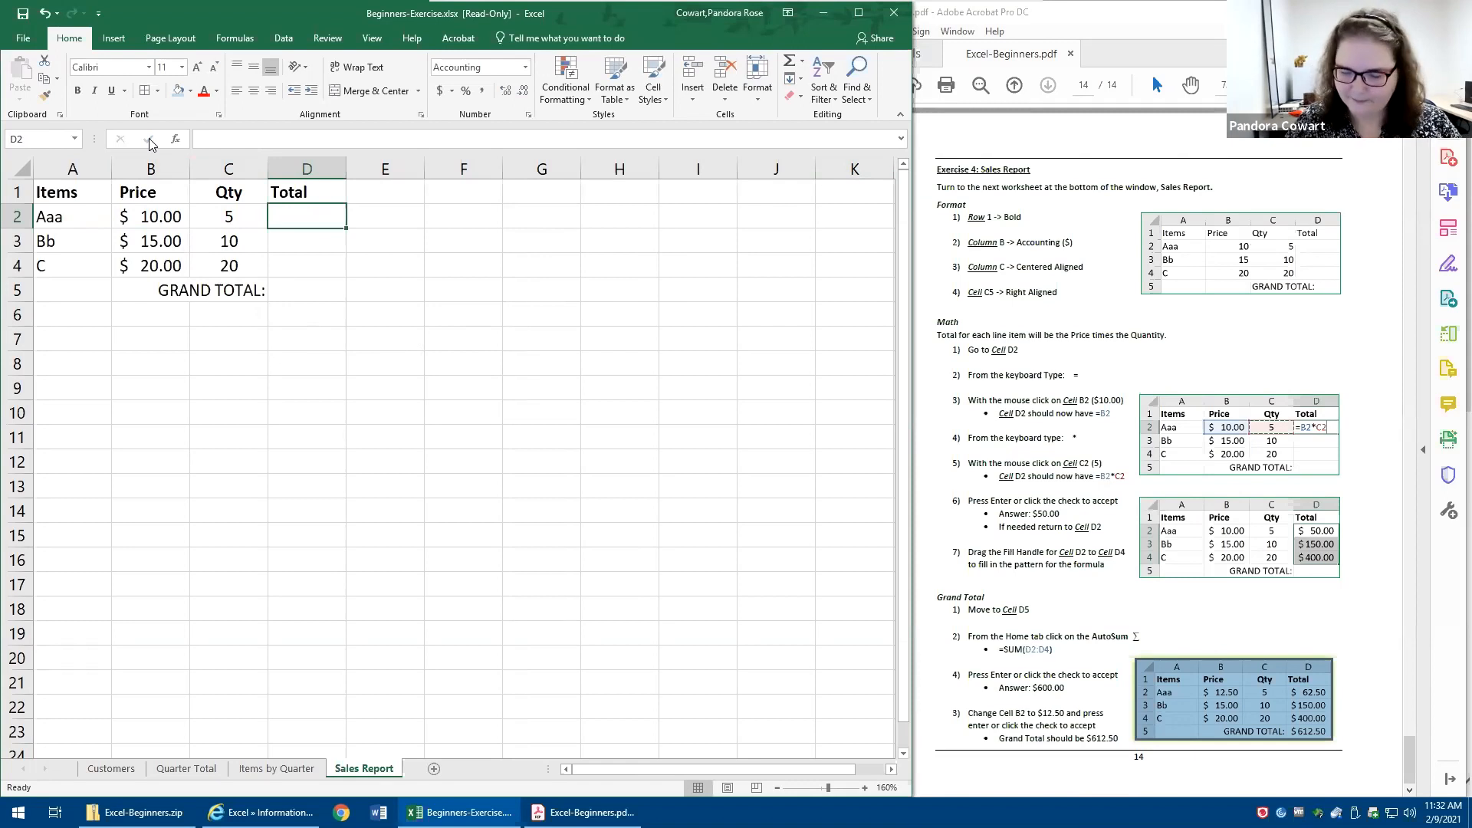
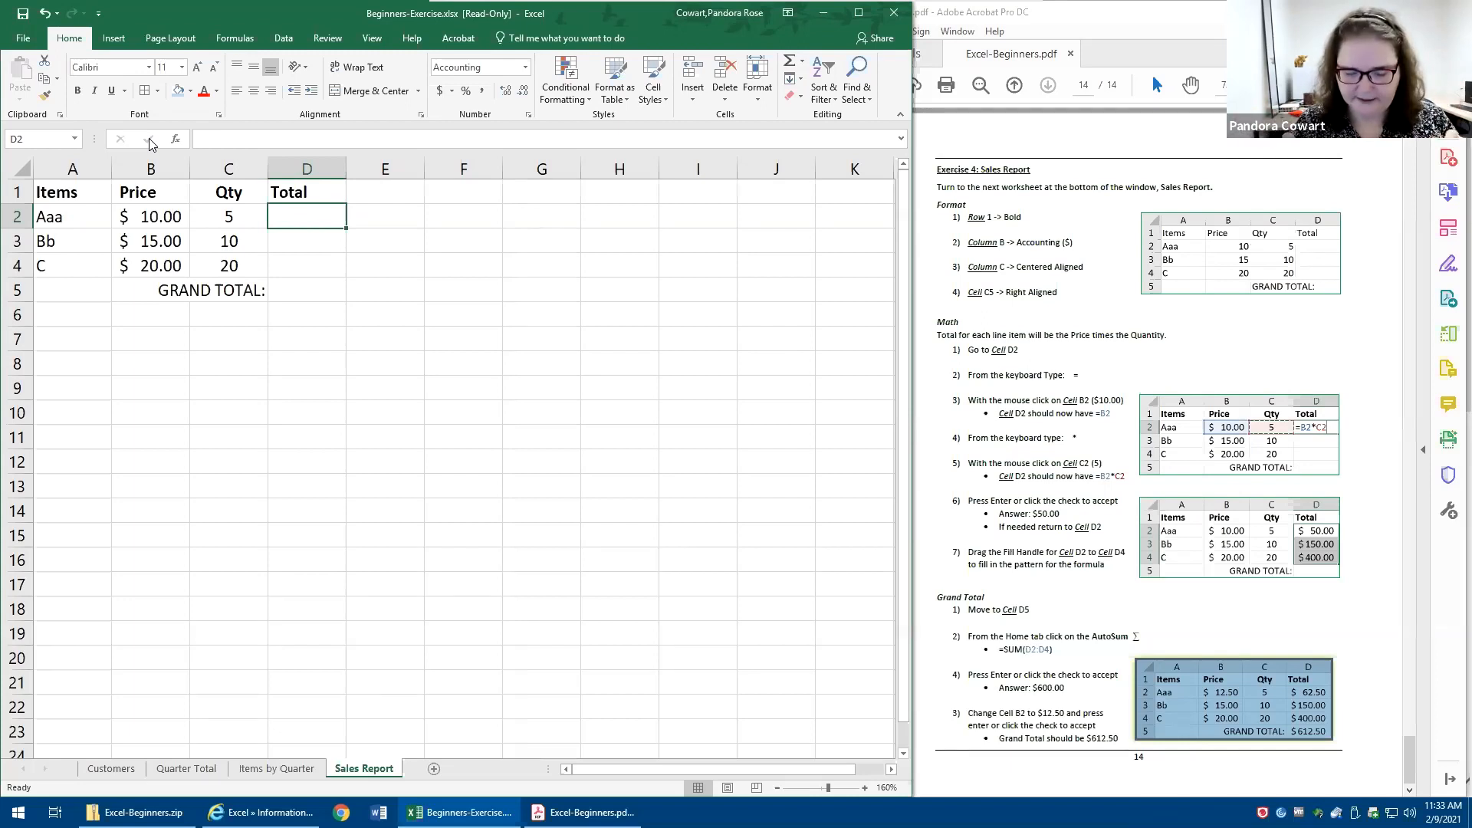
# - Enter the formula =B2*C2 in cell D2 using references to the price and quantity cells
pyautogui.write('=')
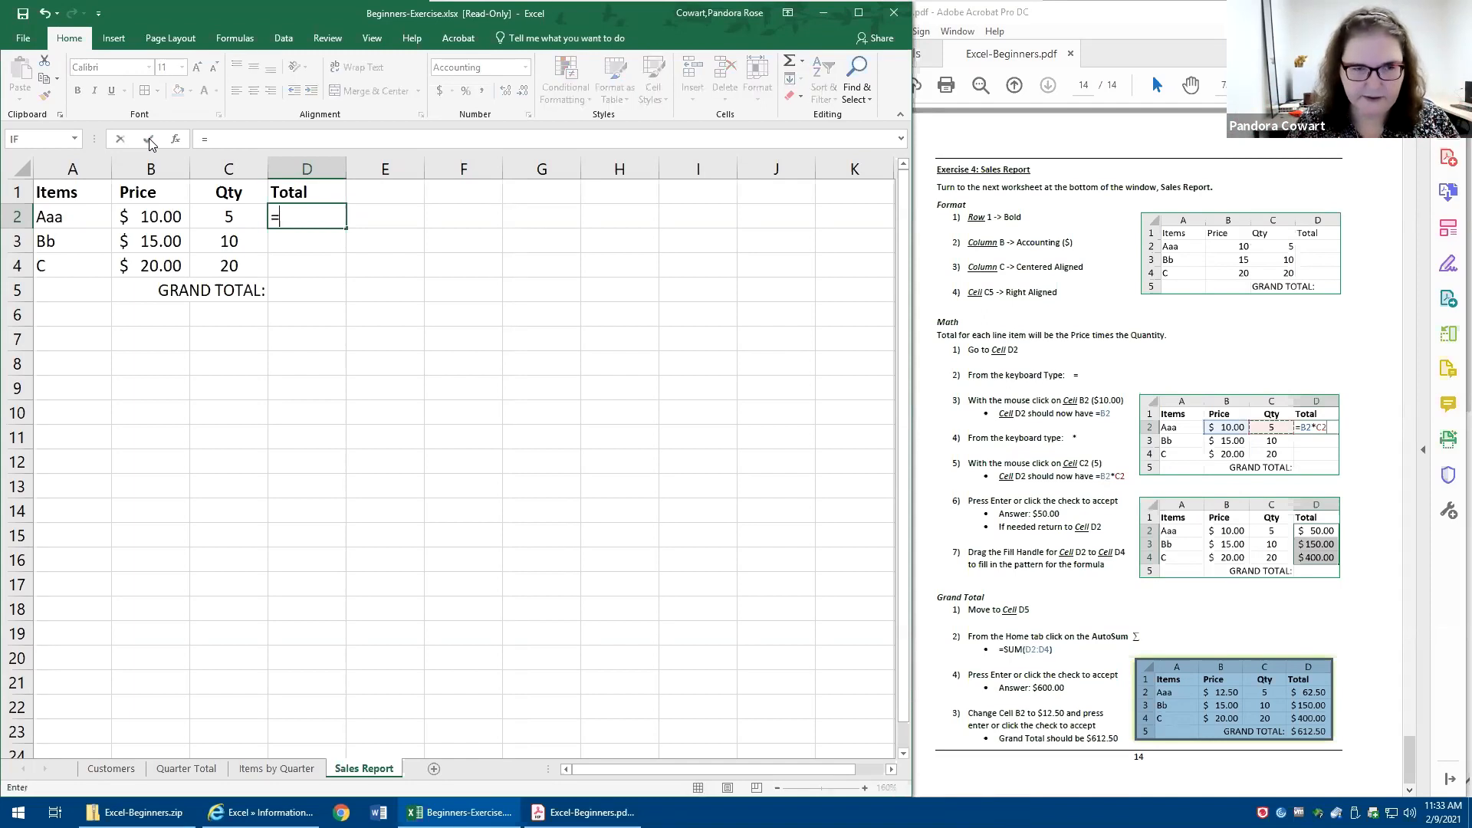
pyautogui.click(140, 216)
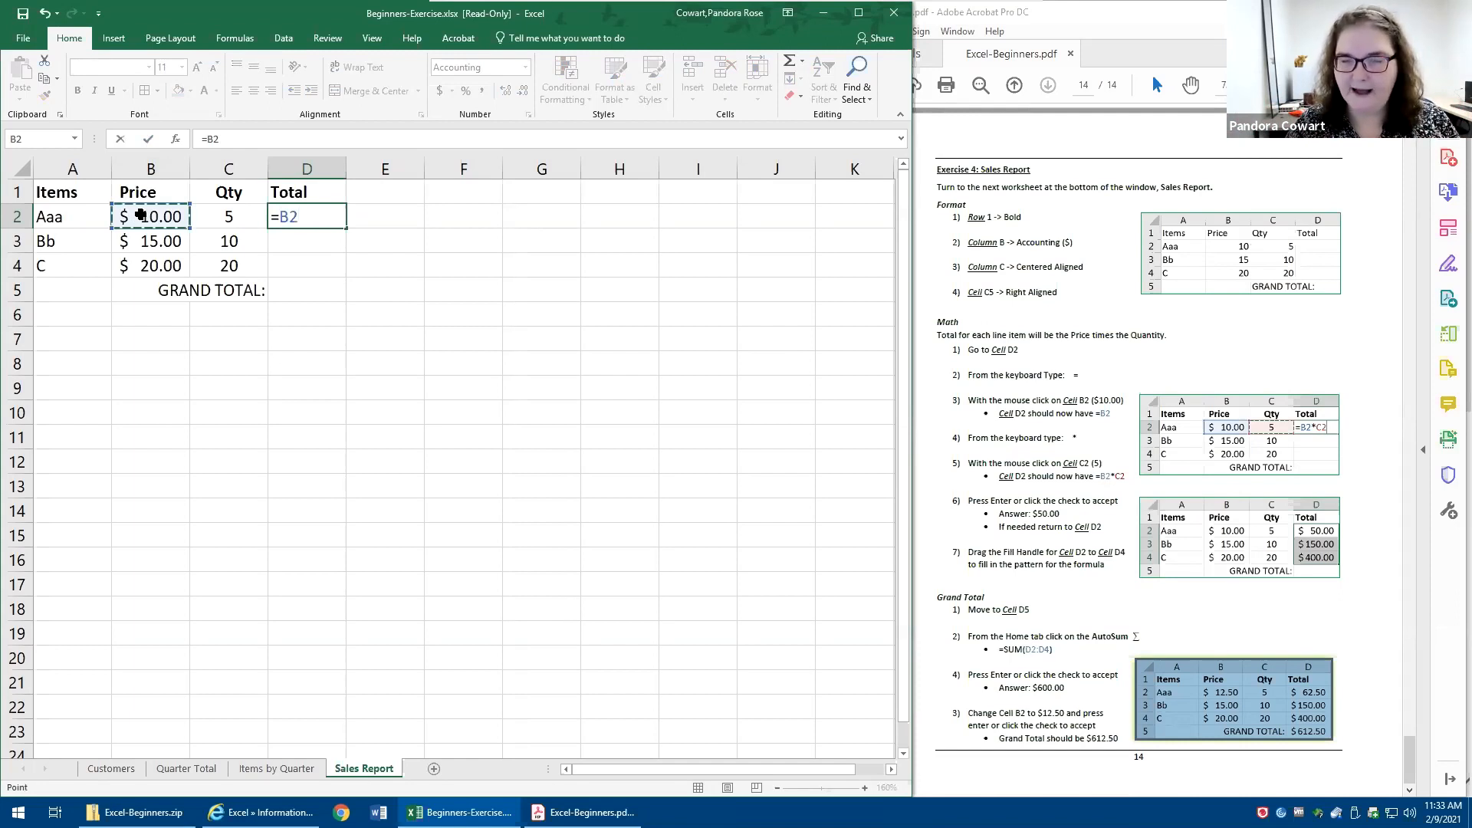
pyautogui.write('*')
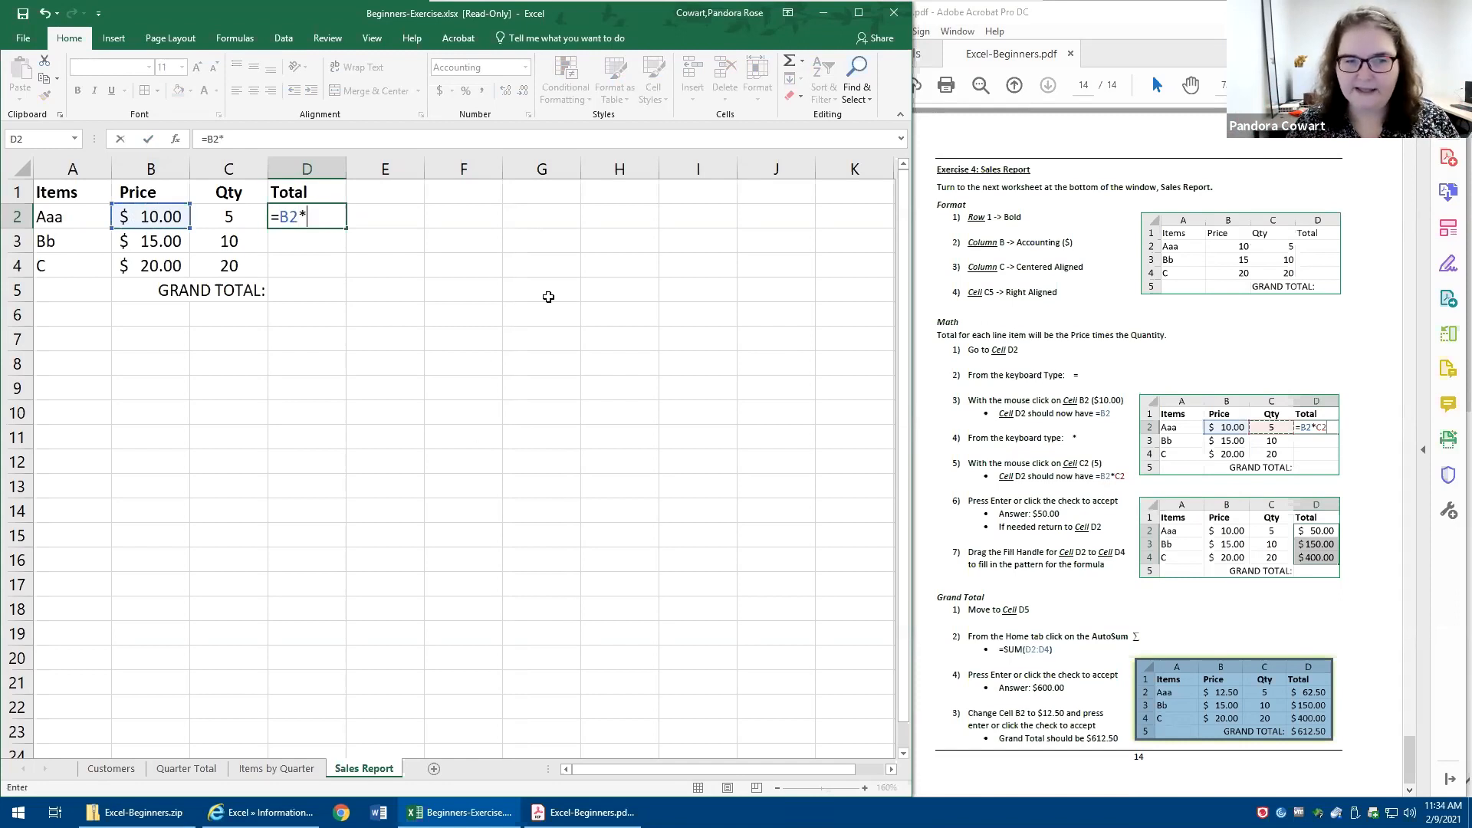
pyautogui.click(233, 220)
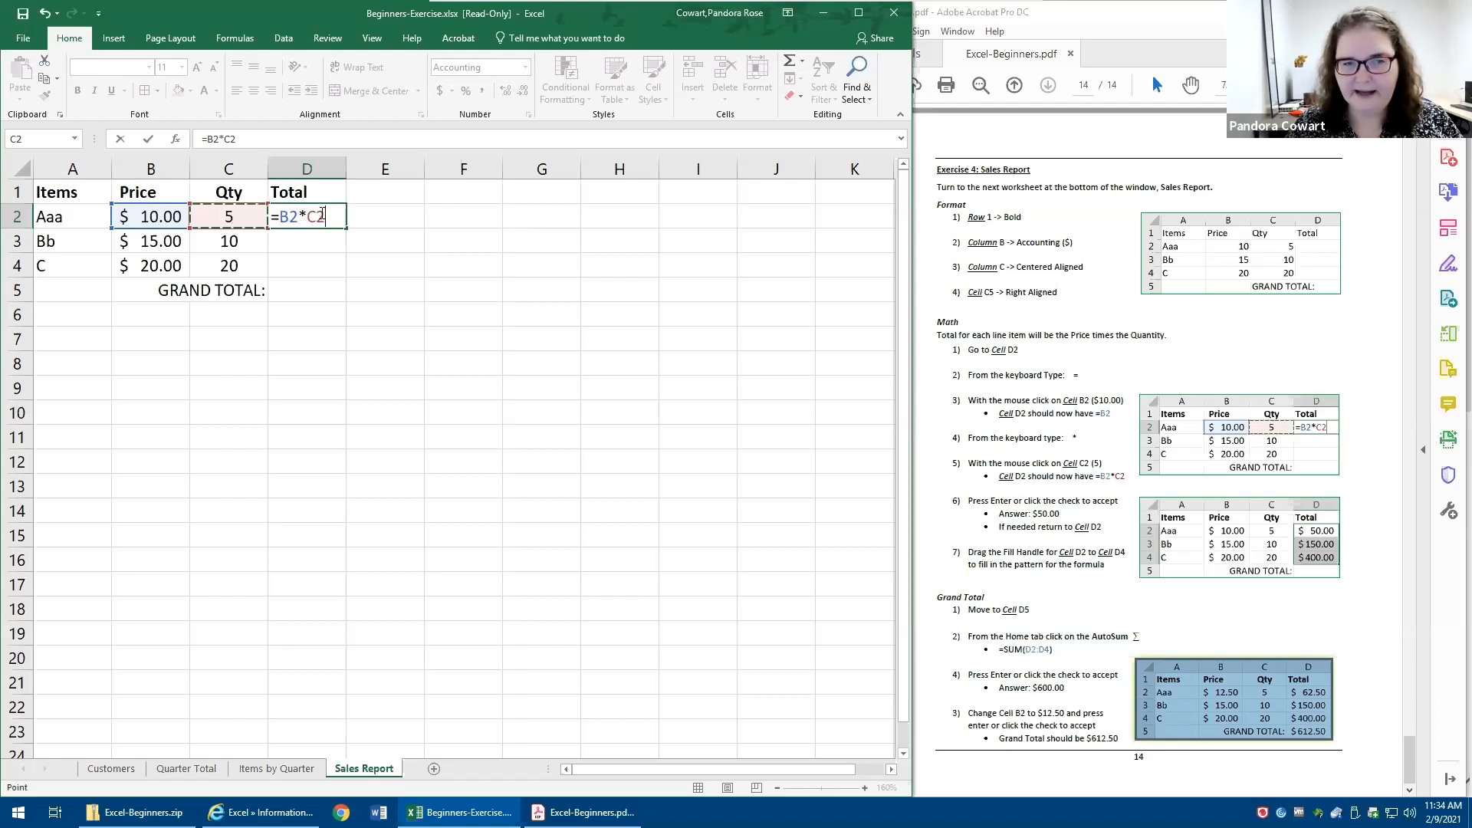
pyautogui.click(146, 140)
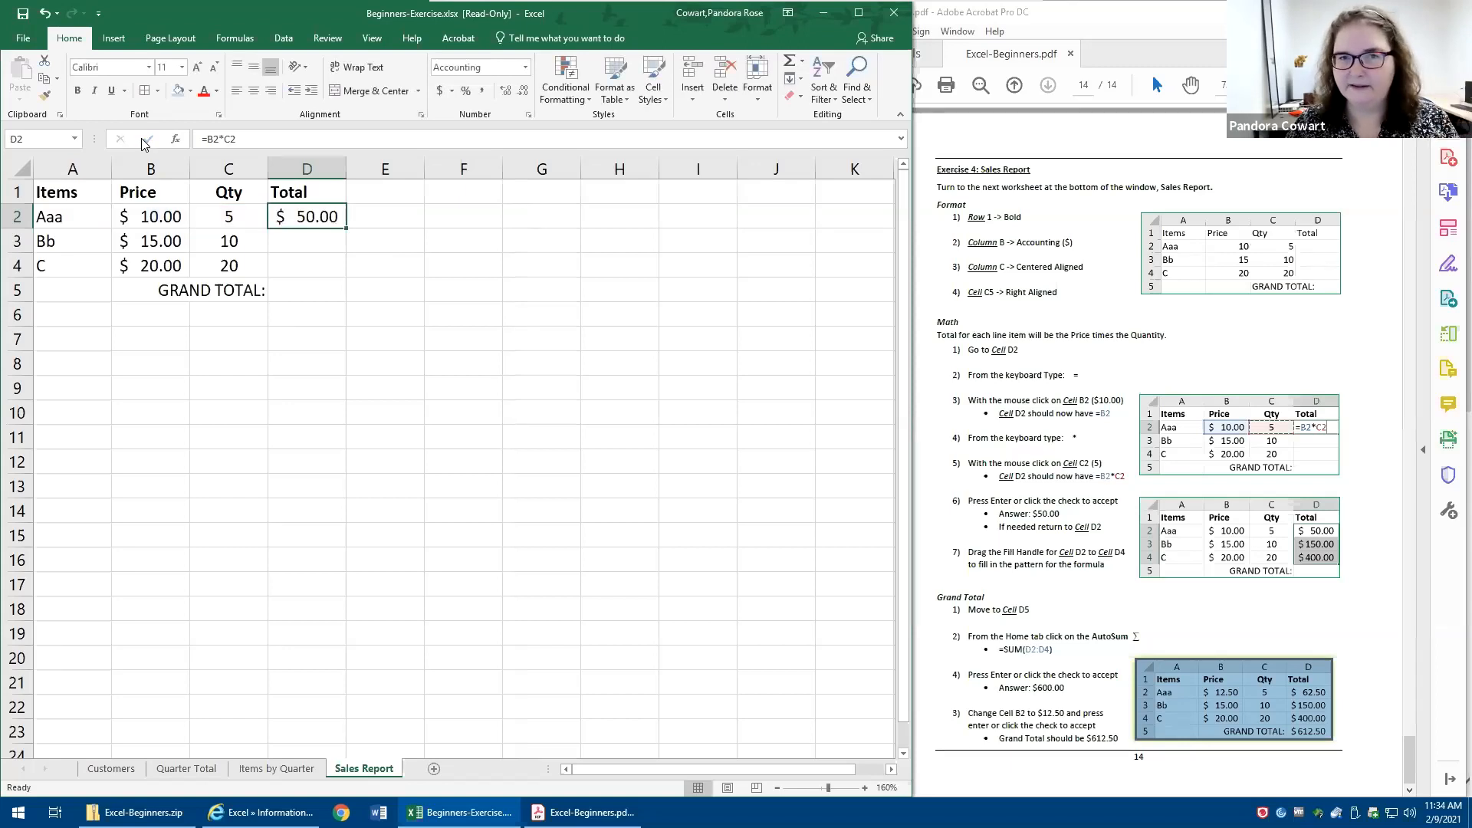
# - Fill the line total formula from cell D2 down through D5, then clear cell D5
pyautogui.click(302, 247)
pyautogui.click(293, 270)
pyautogui.moveTo(181, 243); pyautogui.dragTo(242, 265)
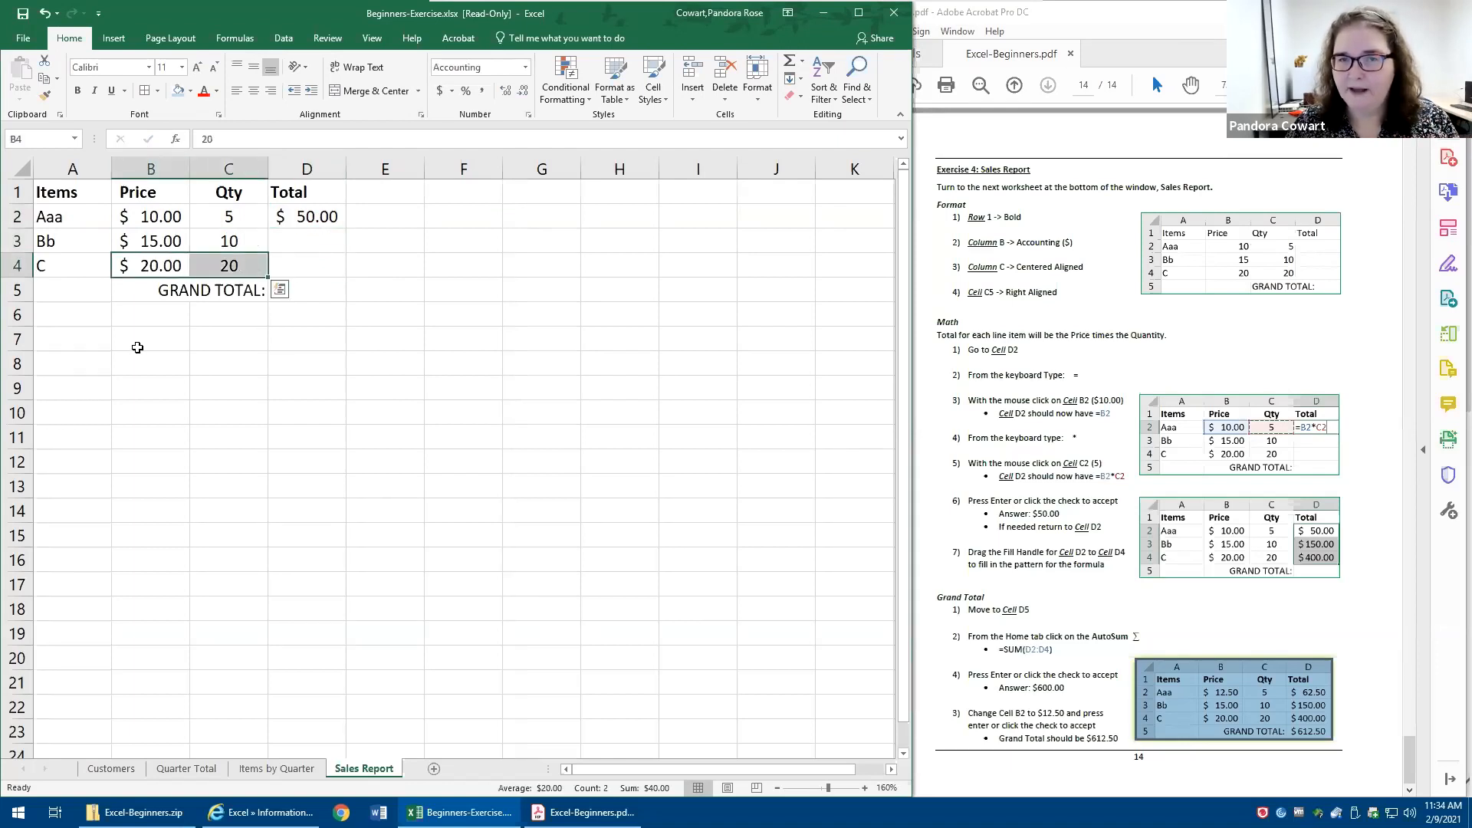
pyautogui.moveTo(157, 221); pyautogui.dragTo(230, 265)
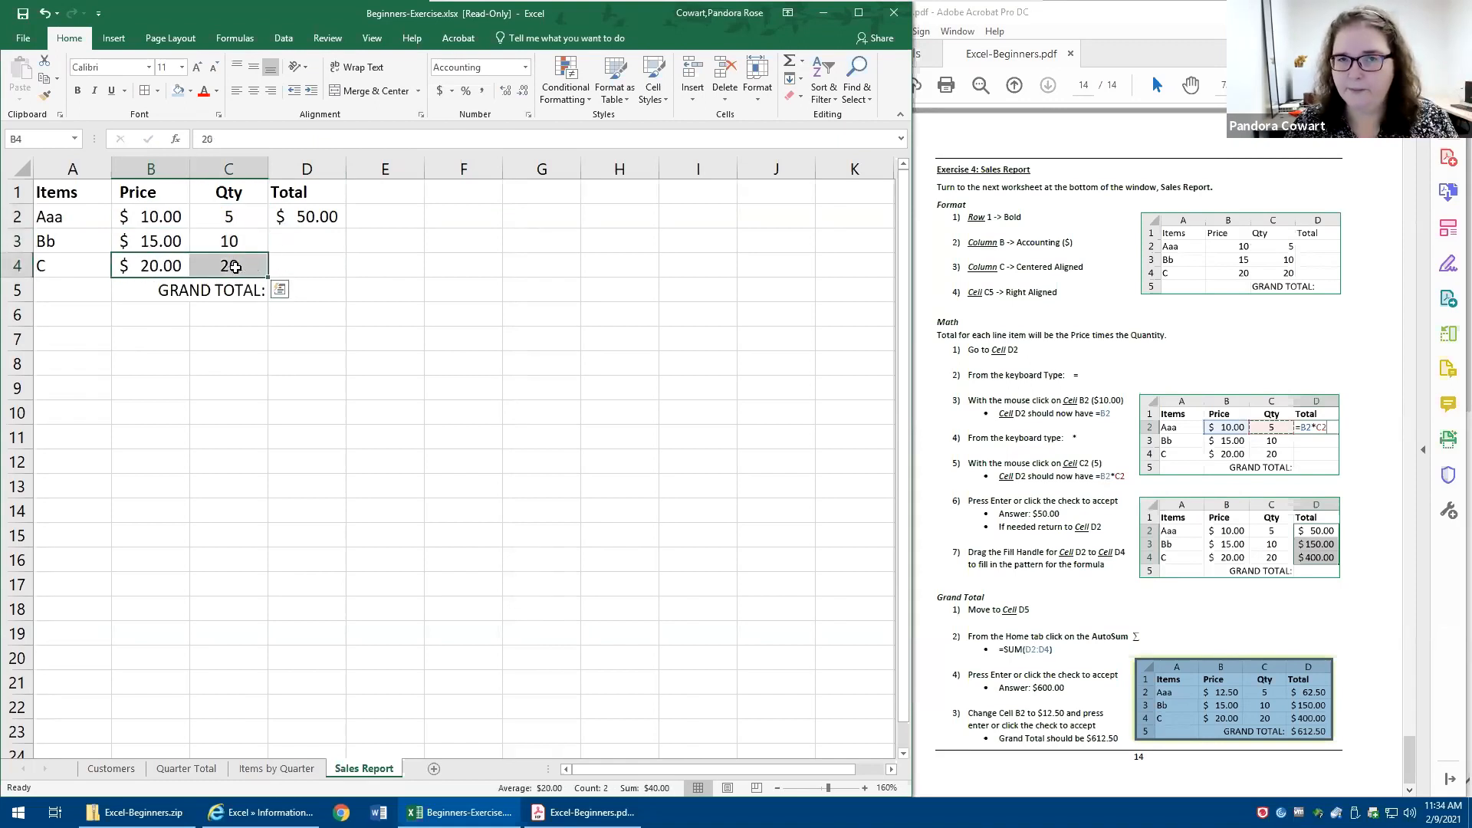
pyautogui.click(303, 217)
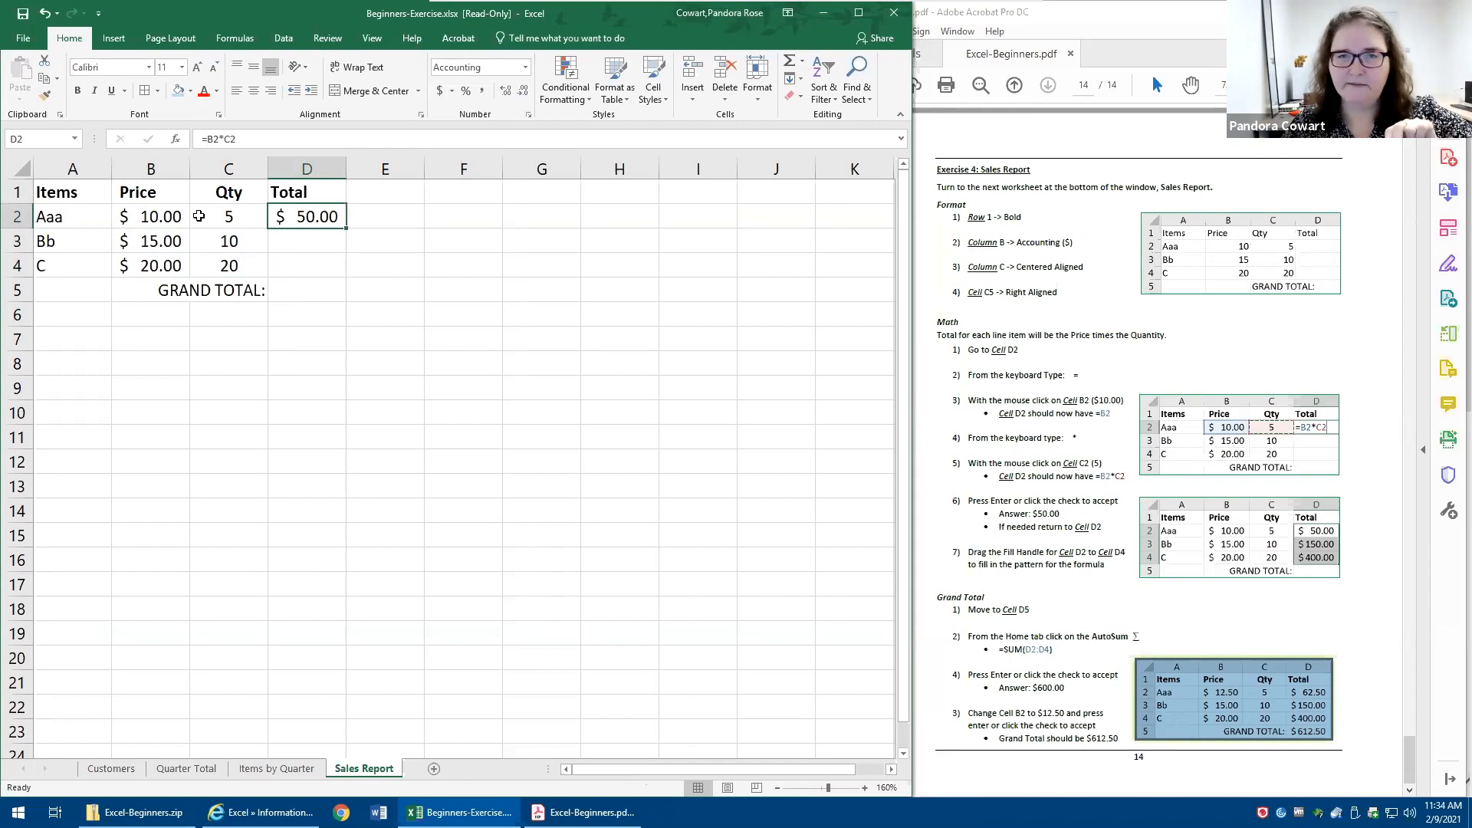
pyautogui.moveTo(345, 227); pyautogui.dragTo(335, 297)
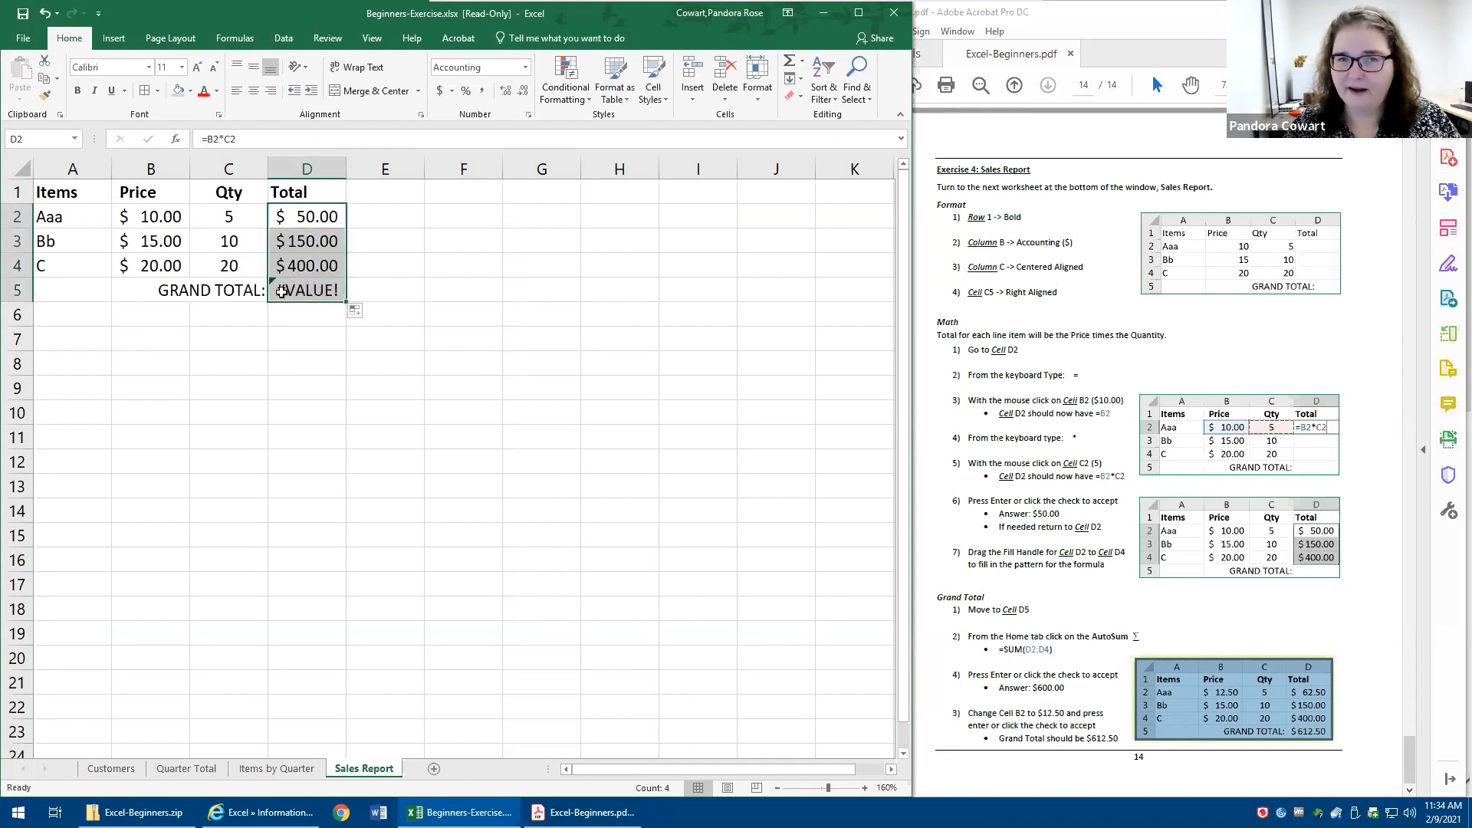
pyautogui.click(234, 288)
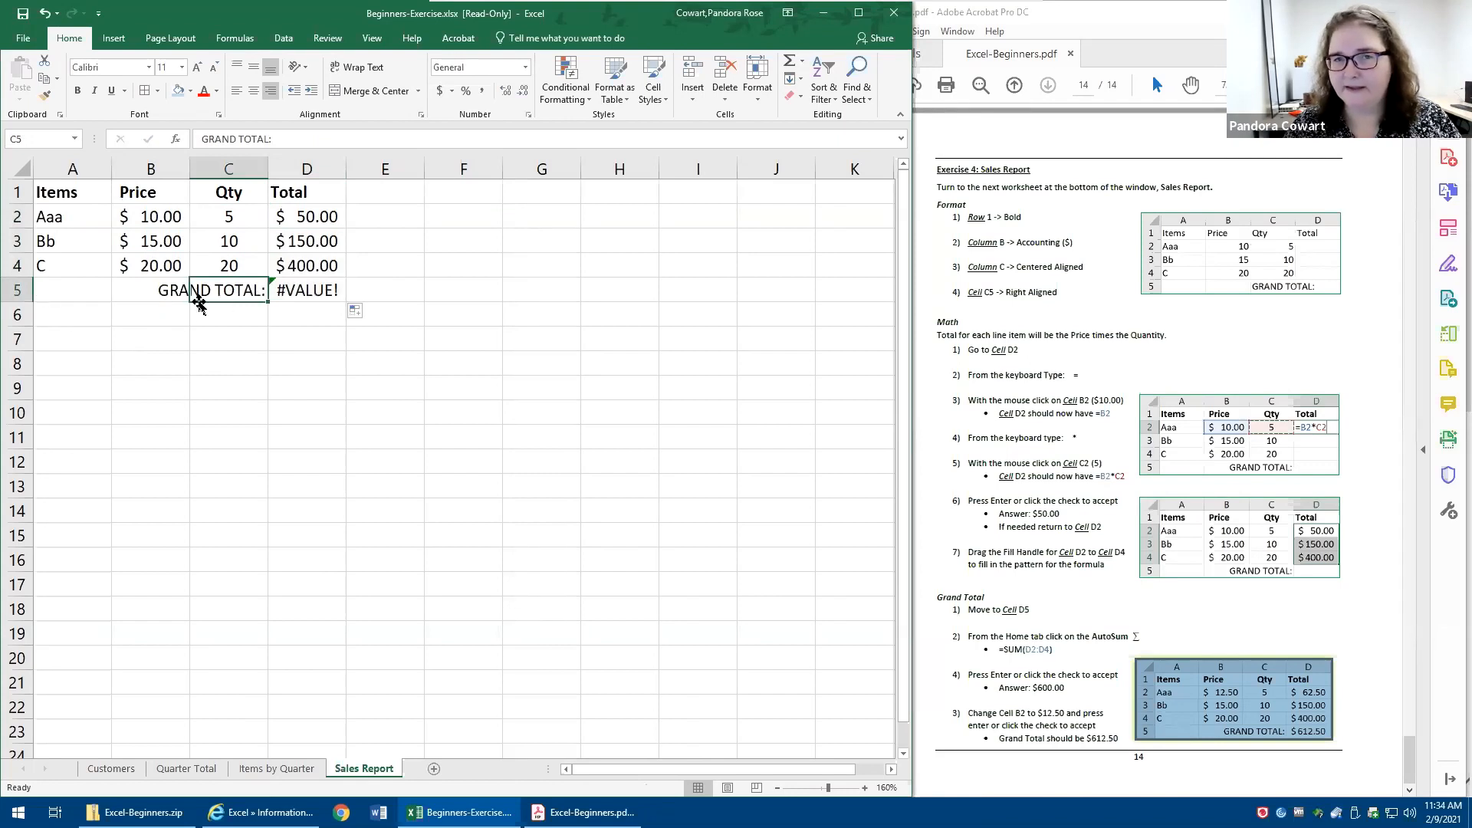
pyautogui.click(325, 290)
pyautogui.press('Delete')
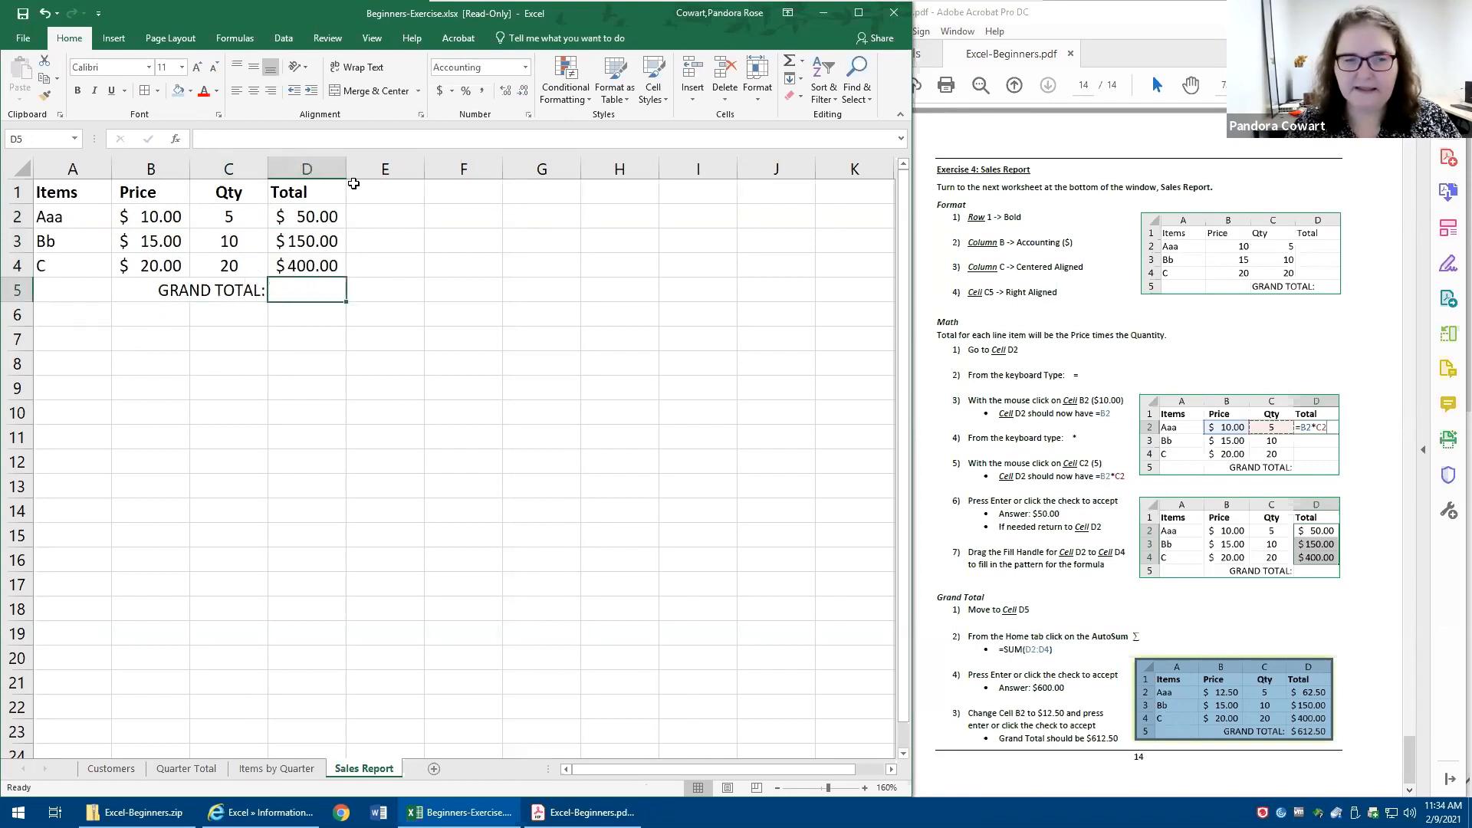
# - Check the filled formula in cell D3 against its price and quantity cells, then clear the line totals in D2:D4
pyautogui.moveTo(325, 218); pyautogui.dragTo(346, 275)
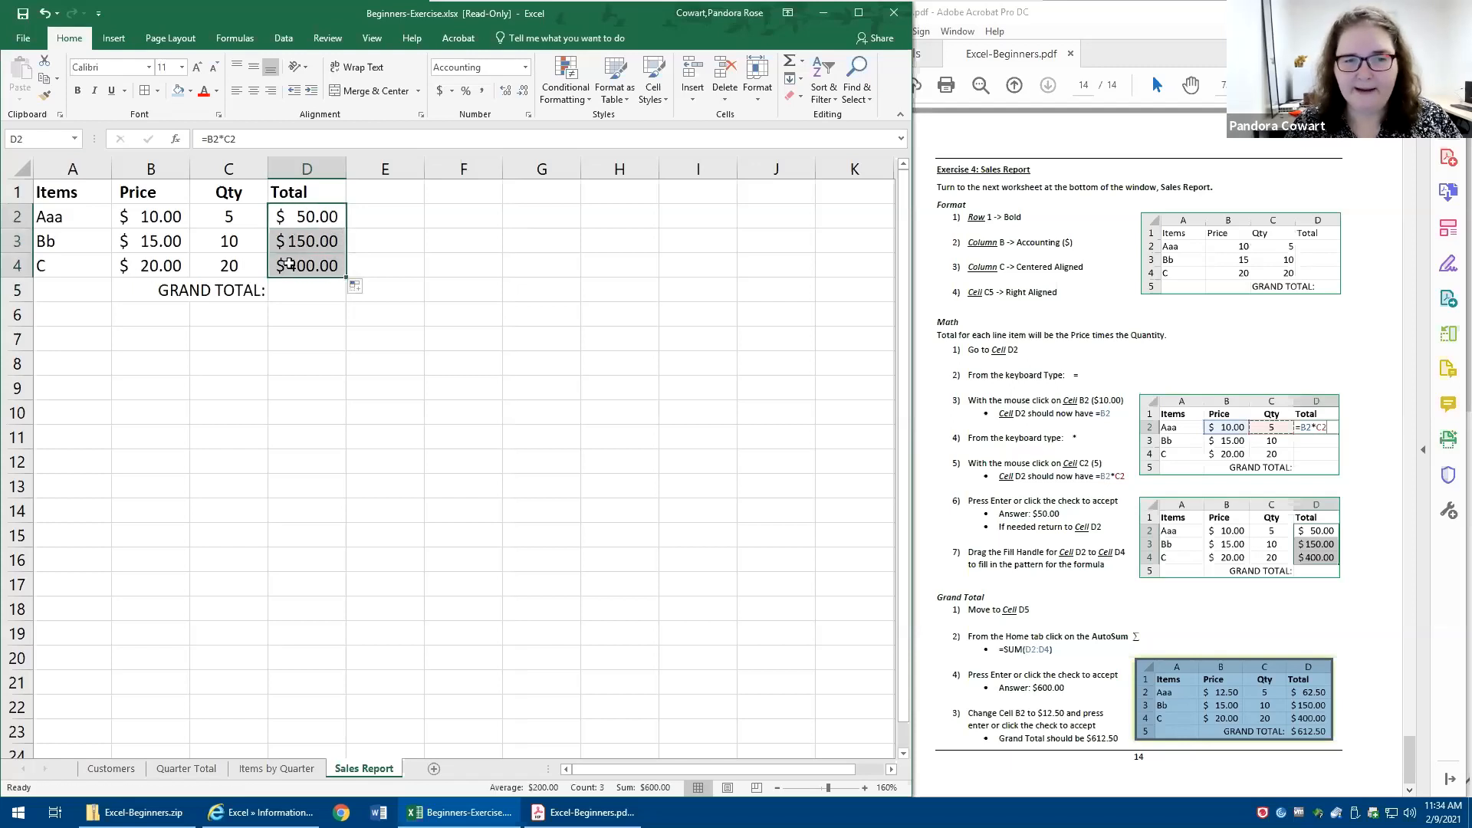
pyautogui.click(169, 239)
pyautogui.click(228, 241)
pyautogui.click(311, 245)
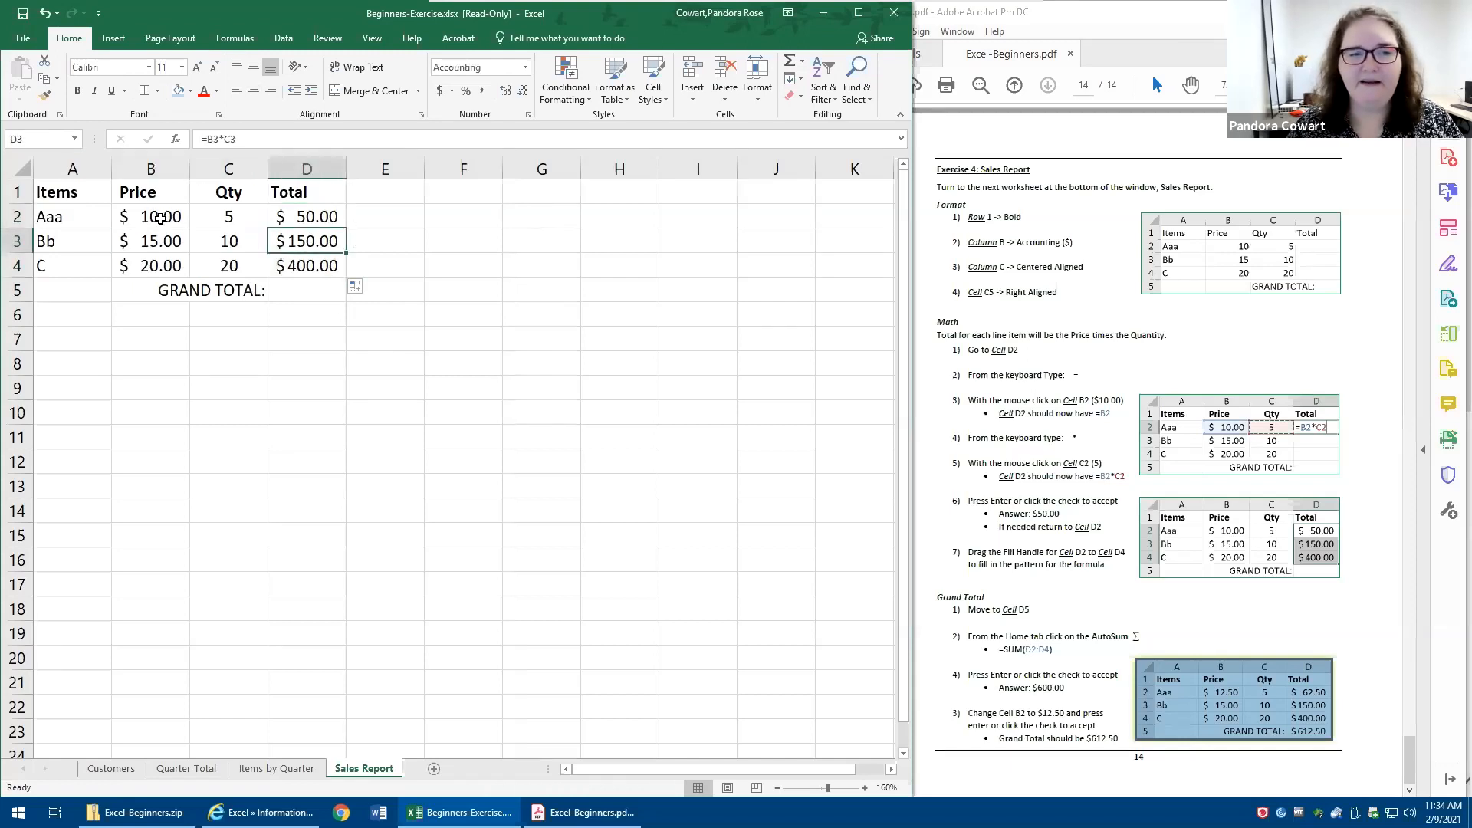
pyautogui.moveTo(303, 217); pyautogui.dragTo(312, 257)
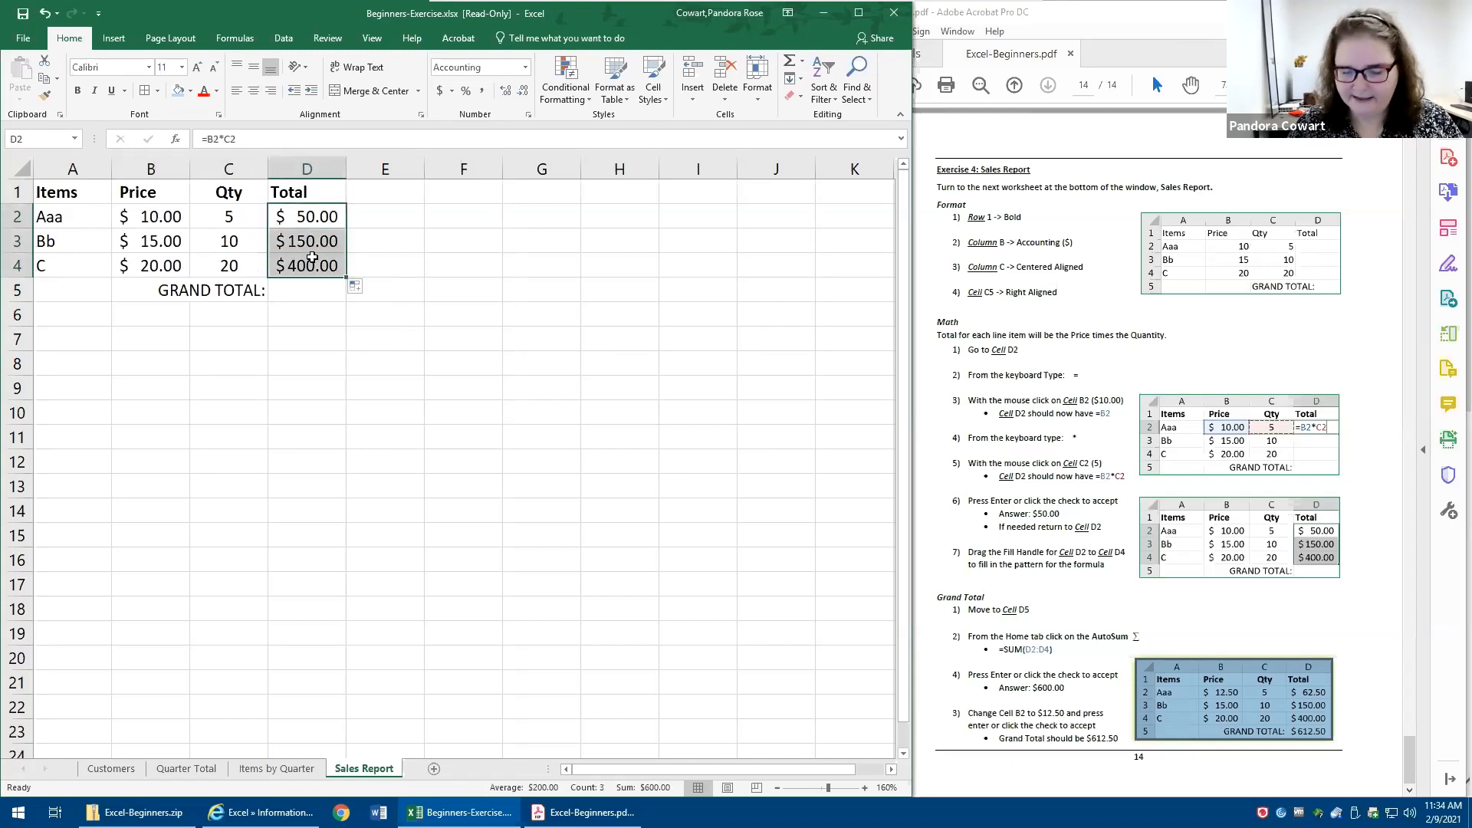
pyautogui.press('Delete')
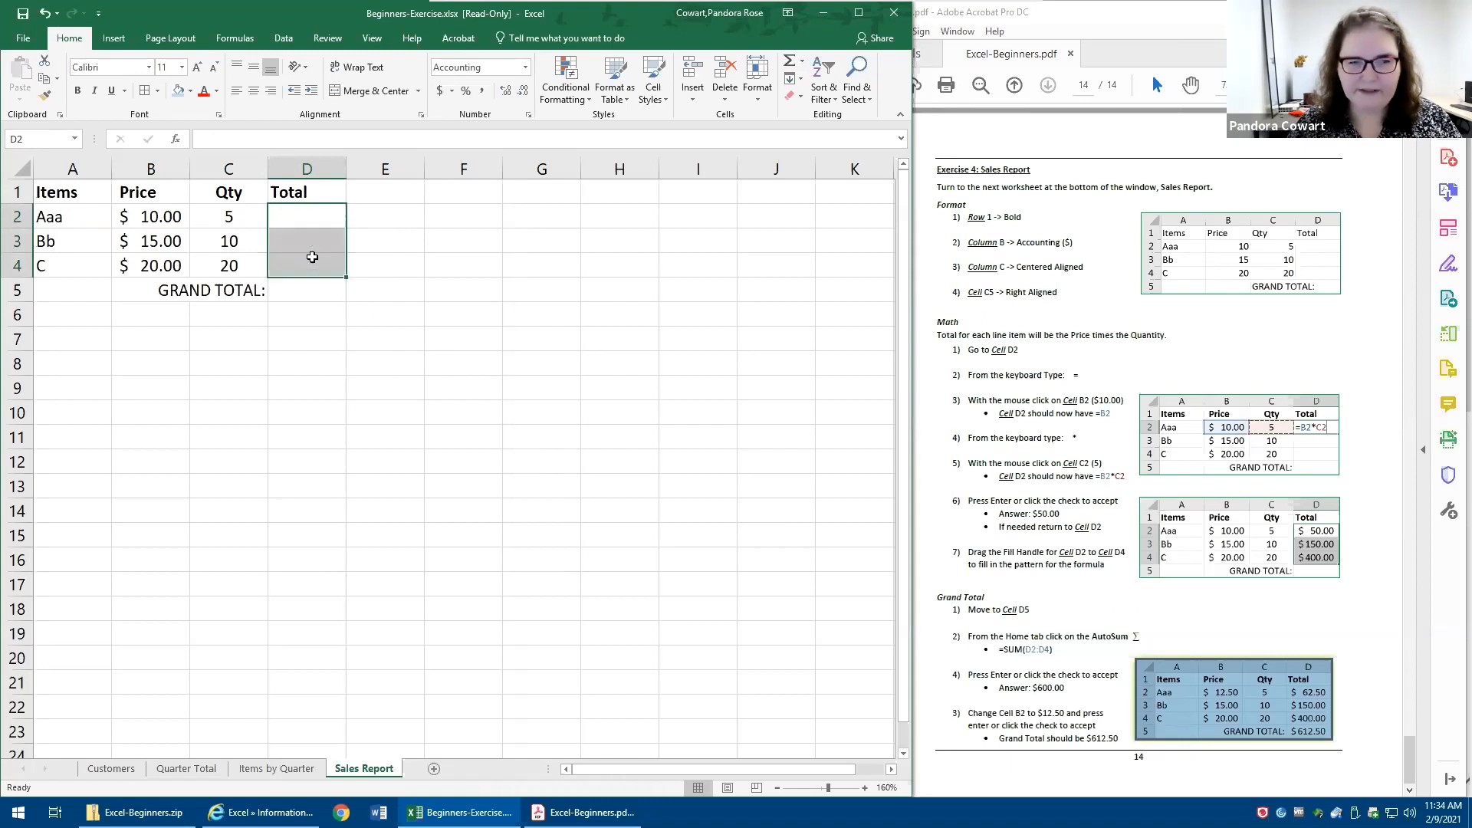
# - Enter the formula =B2*C2 in cell D2 and fill it down through cell D4
pyautogui.click(335, 217)
pyautogui.write('=')
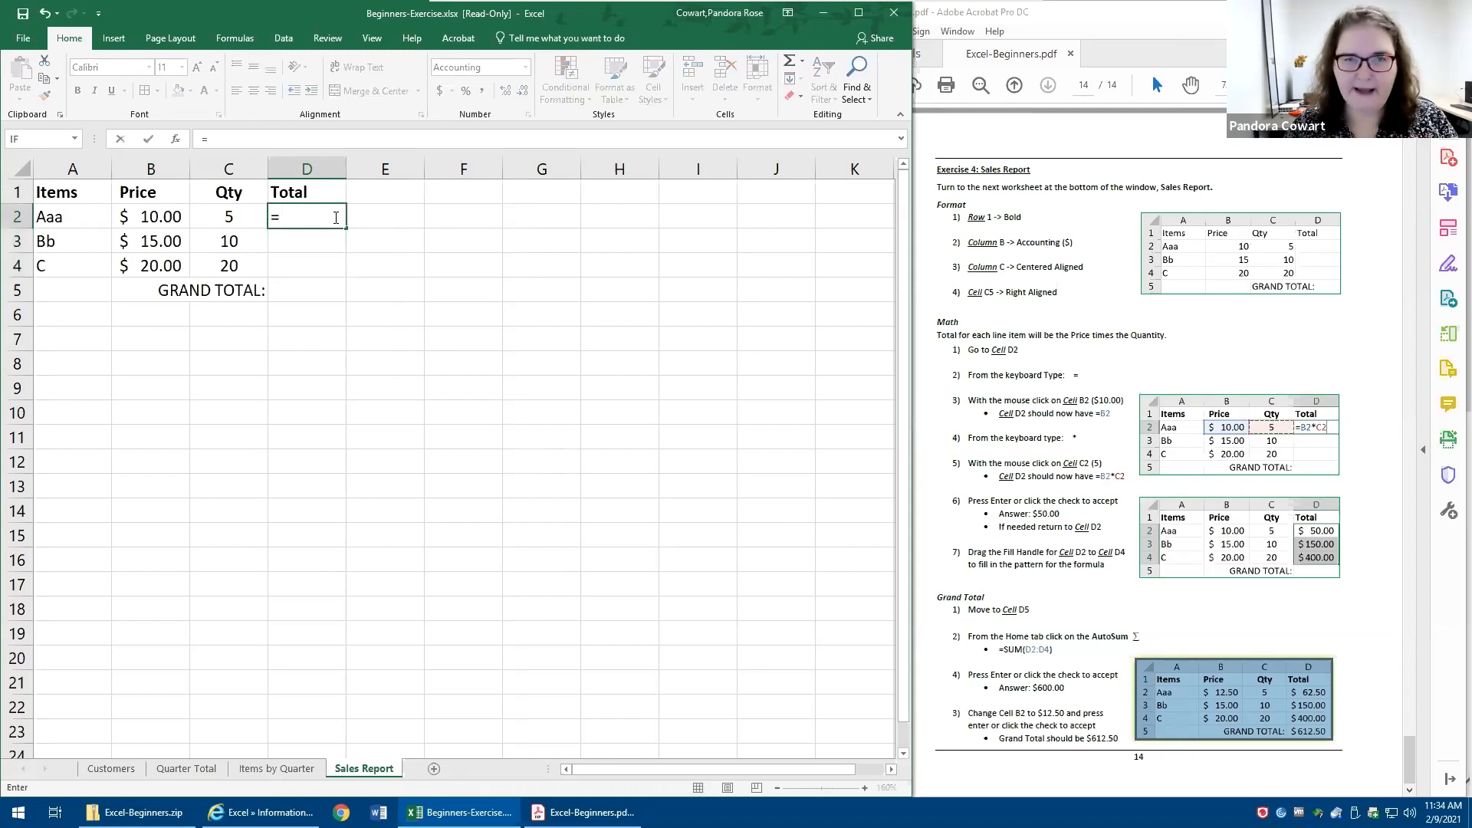
pyautogui.click(135, 217)
pyautogui.write('*')
pyautogui.click(243, 218)
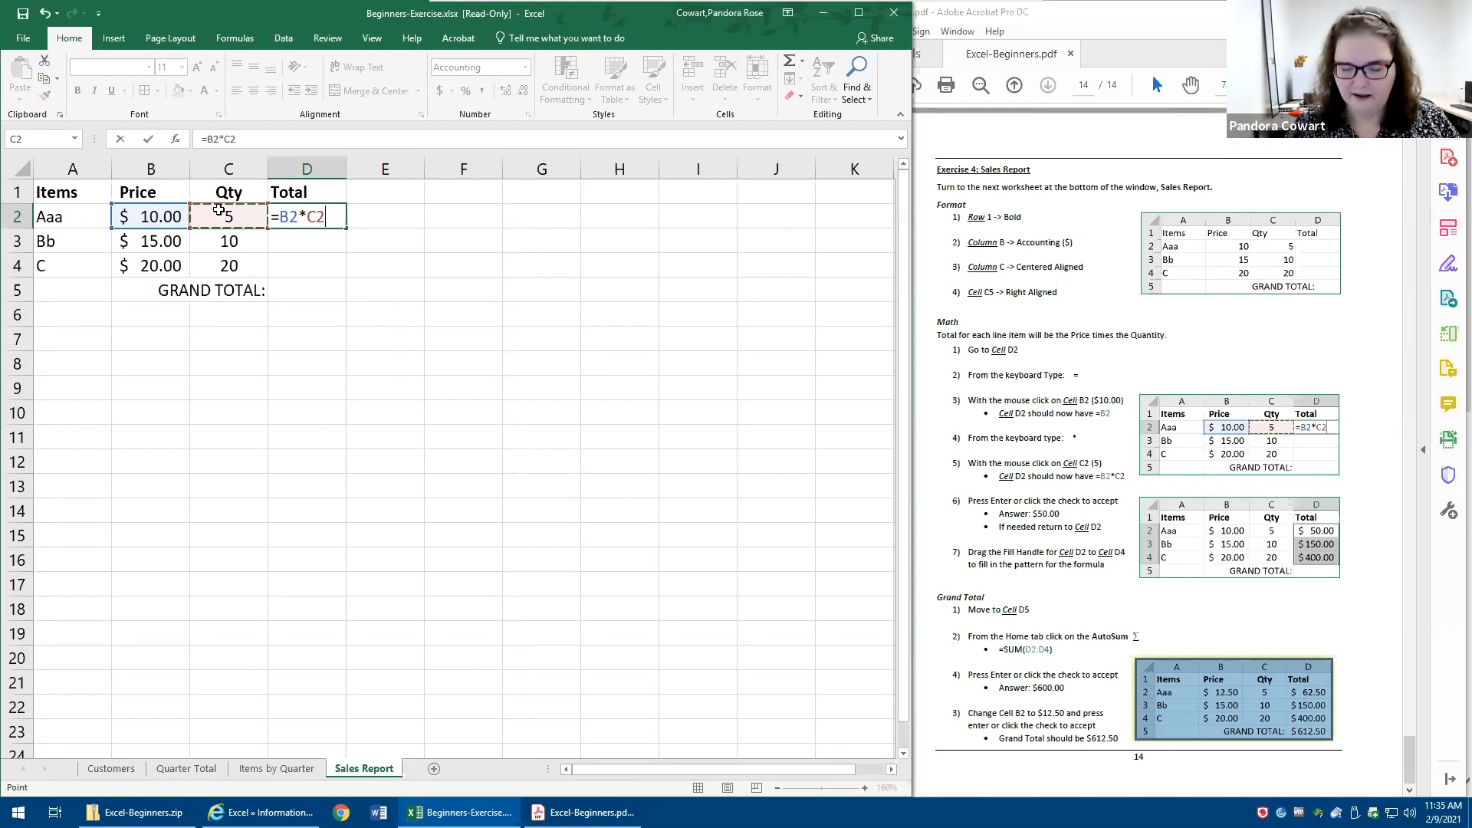
pyautogui.click(149, 144)
pyautogui.moveTo(345, 229); pyautogui.dragTo(341, 282)
# - Try adding the line totals in cell D5 with the formula =D2+D3+D4, then cancel the entry
pyautogui.click(310, 296)
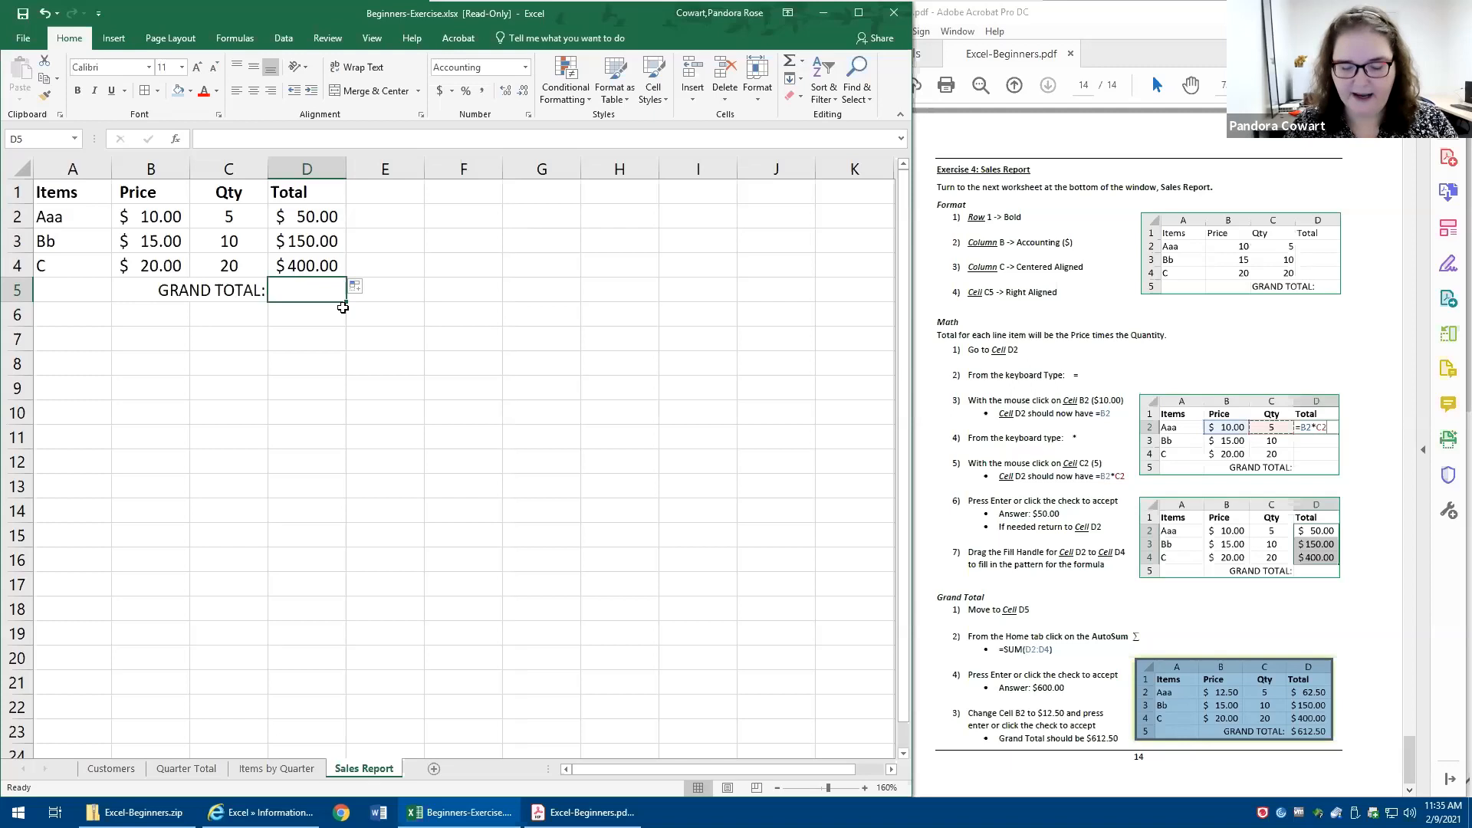
pyautogui.write('=')
pyautogui.click(328, 215)
pyautogui.write('+')
pyautogui.click(322, 240)
pyautogui.write('+')
pyautogui.click(322, 265)
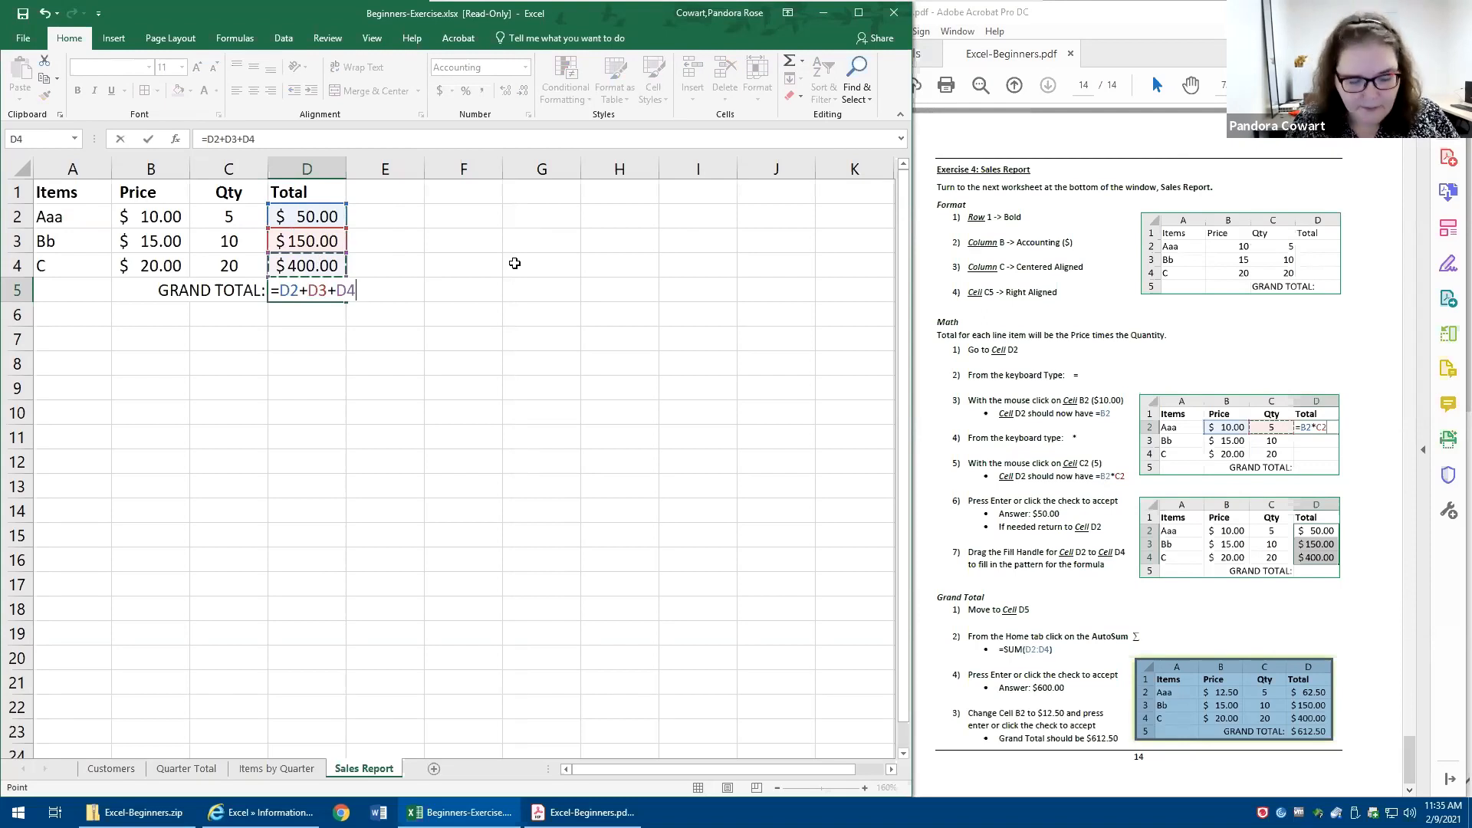
pyautogui.press('Escape')
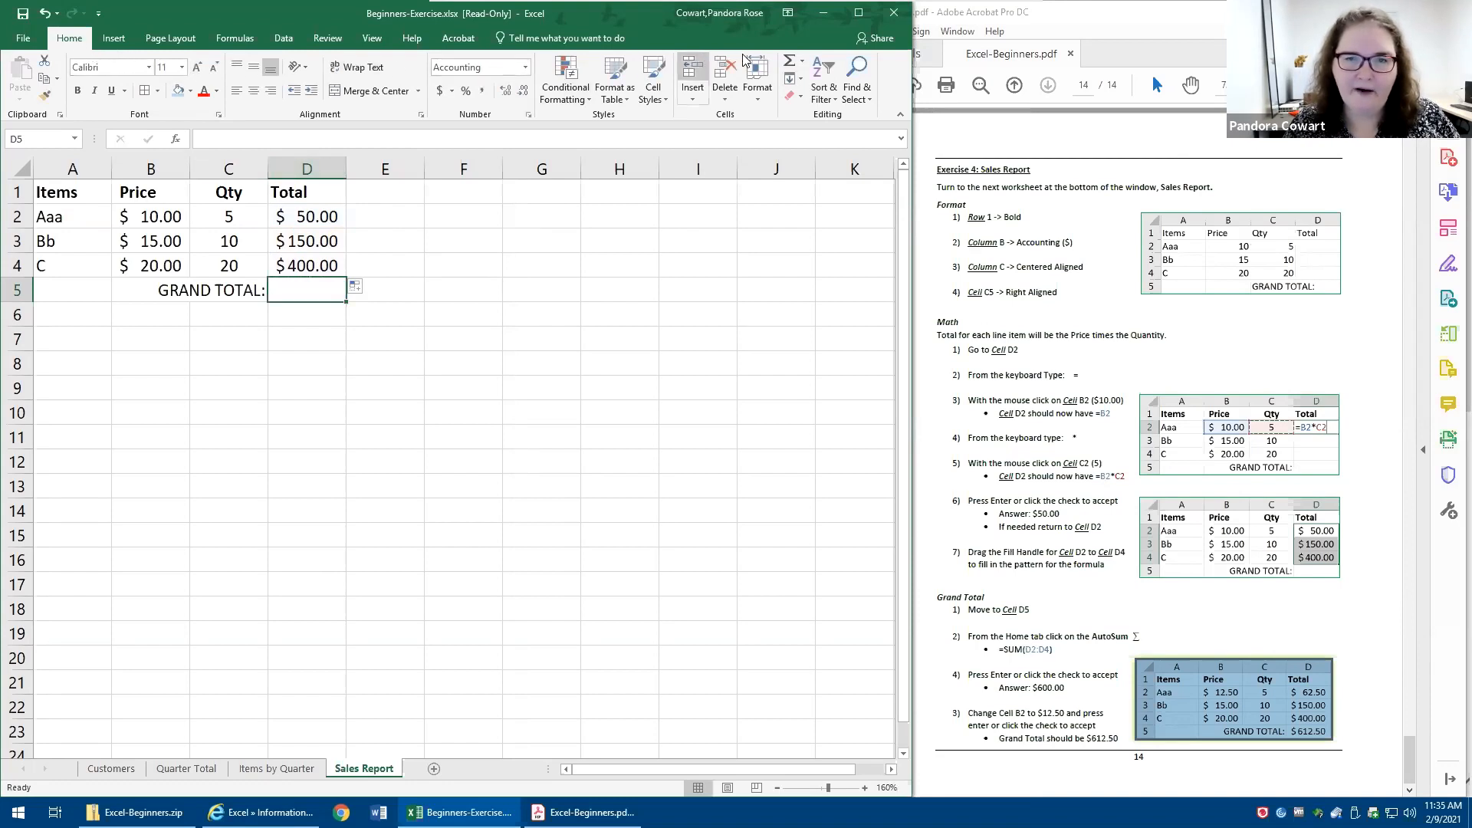
# - Calculate the grand total in cell D5 with AutoSum as =SUM(D2:D4)
pyautogui.click(787, 67)
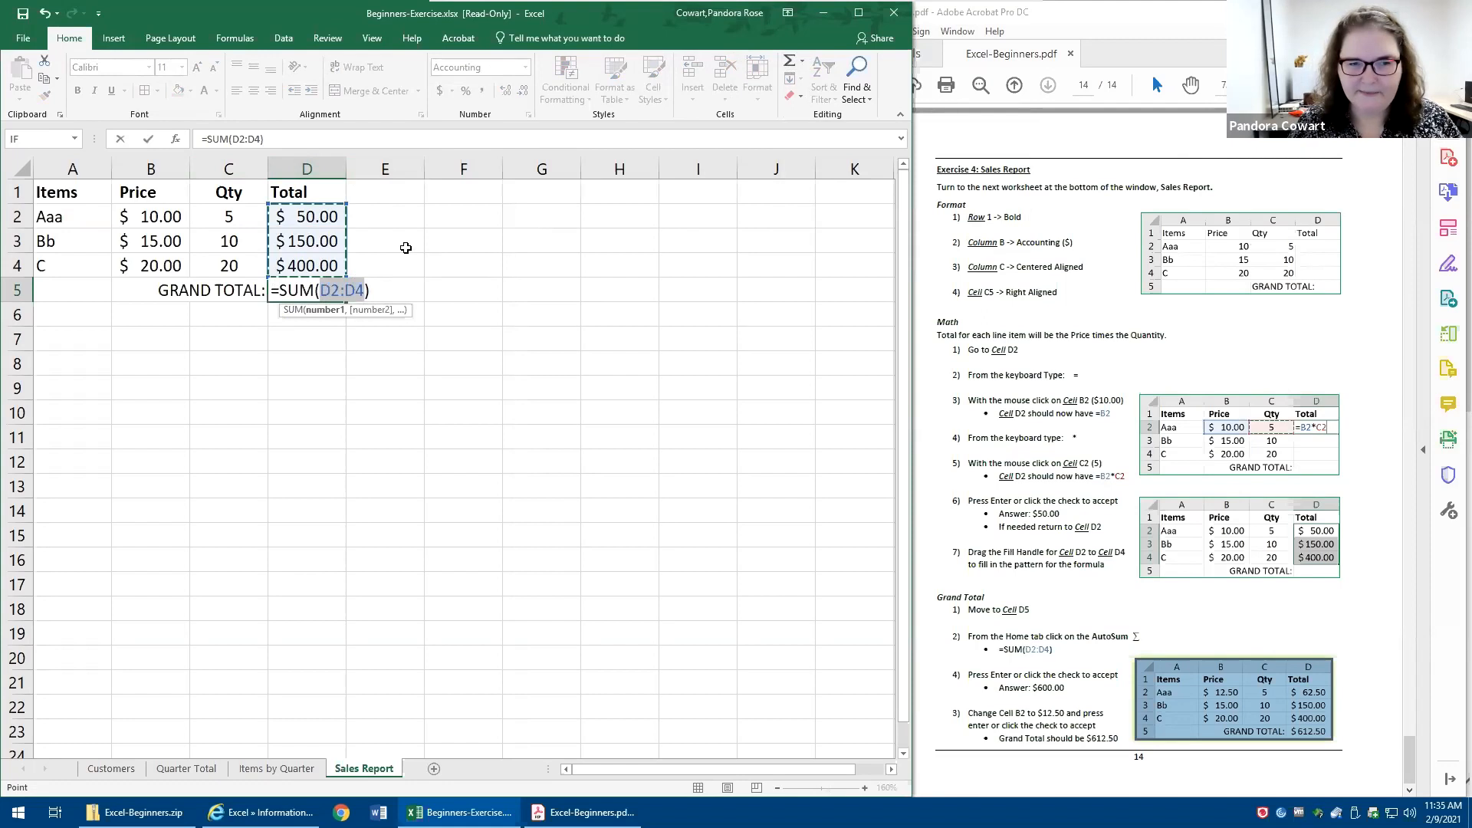
pyautogui.hotkey('ctrl', 'Return')
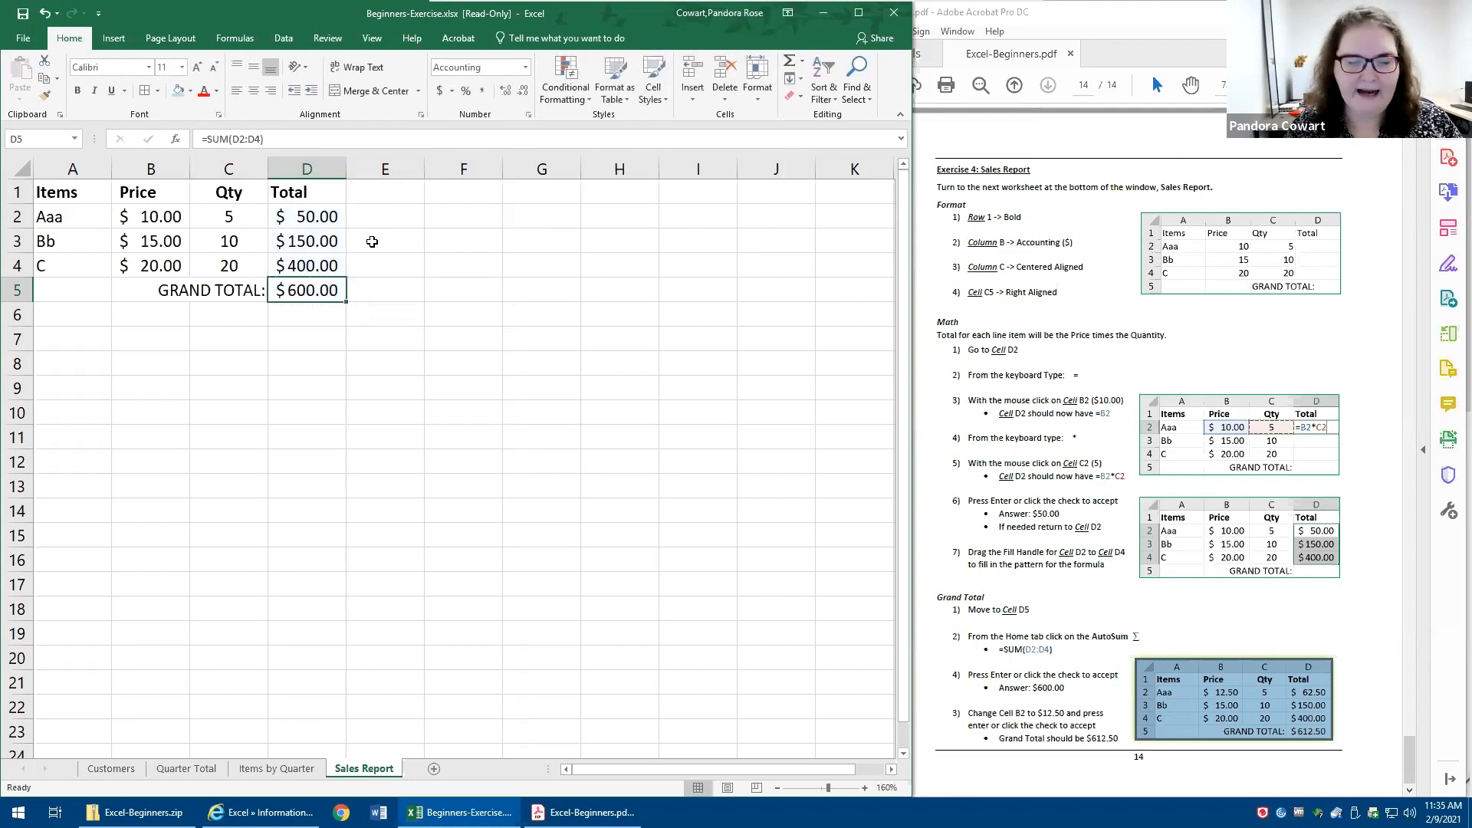
# - Set the quantity of item Aaa in C2 to 8 and its price in B2 to 12.5
pyautogui.click(230, 215)
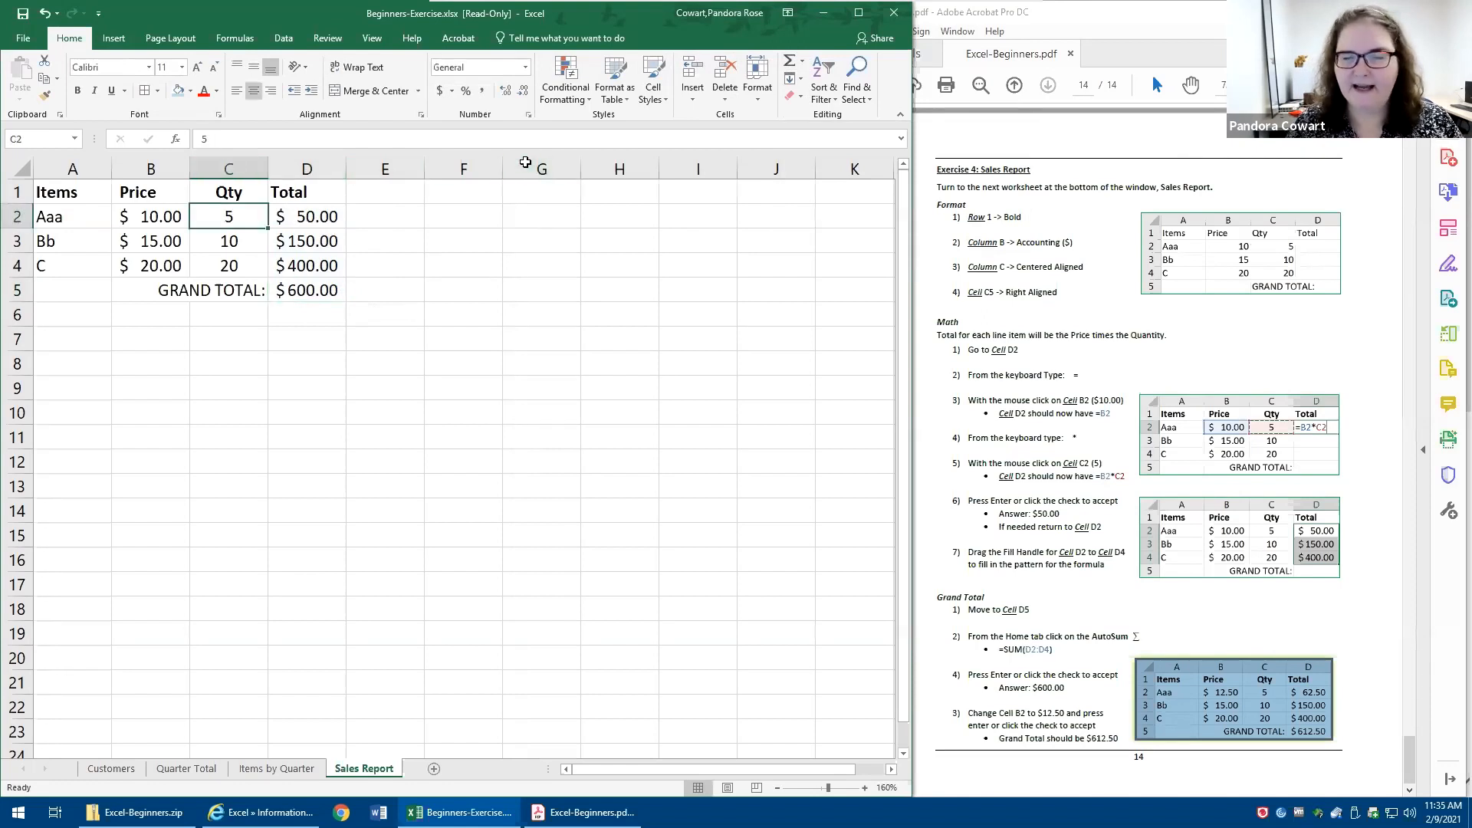
pyautogui.write('8')
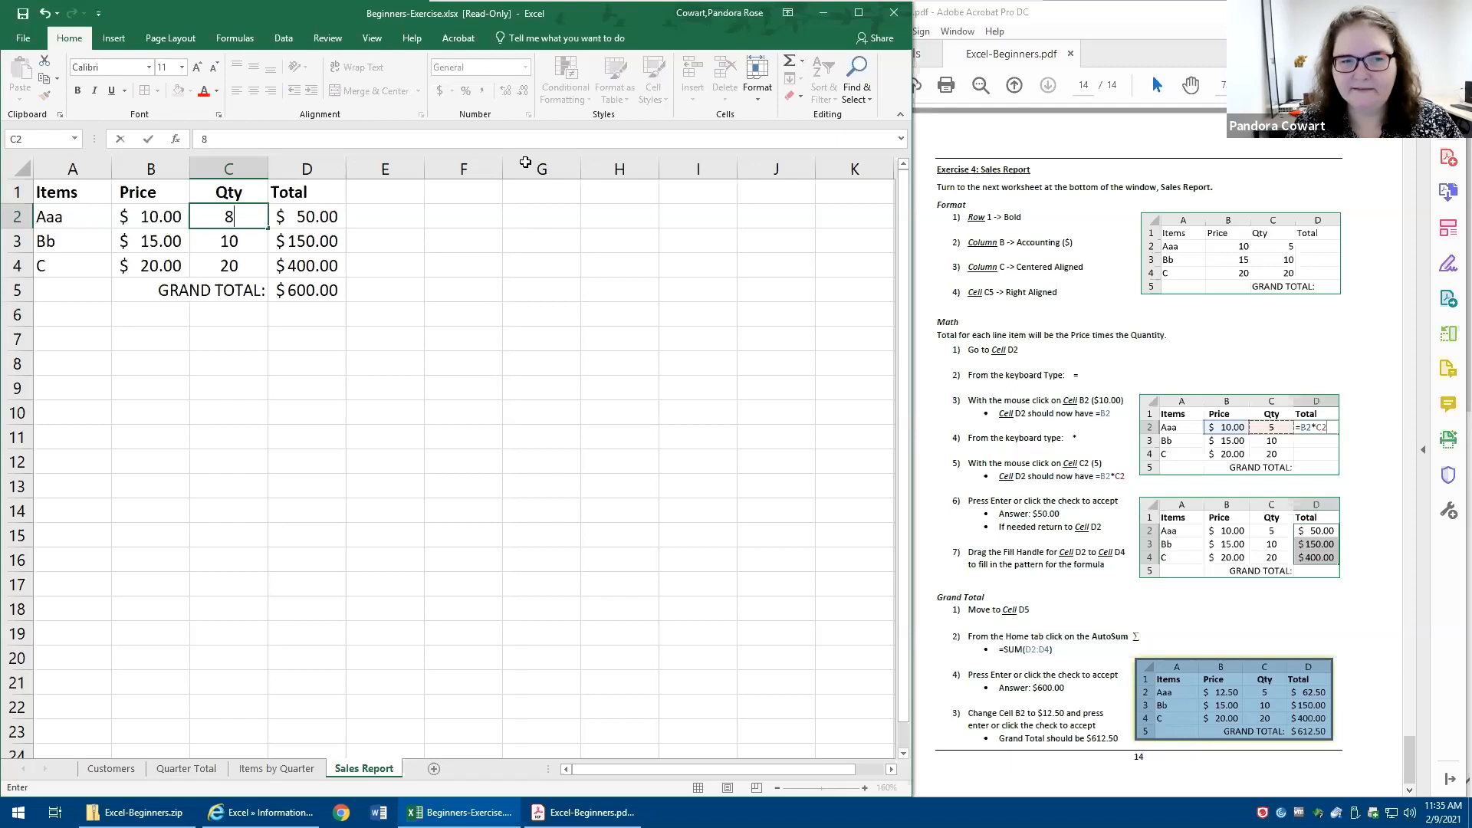
pyautogui.press('Return')
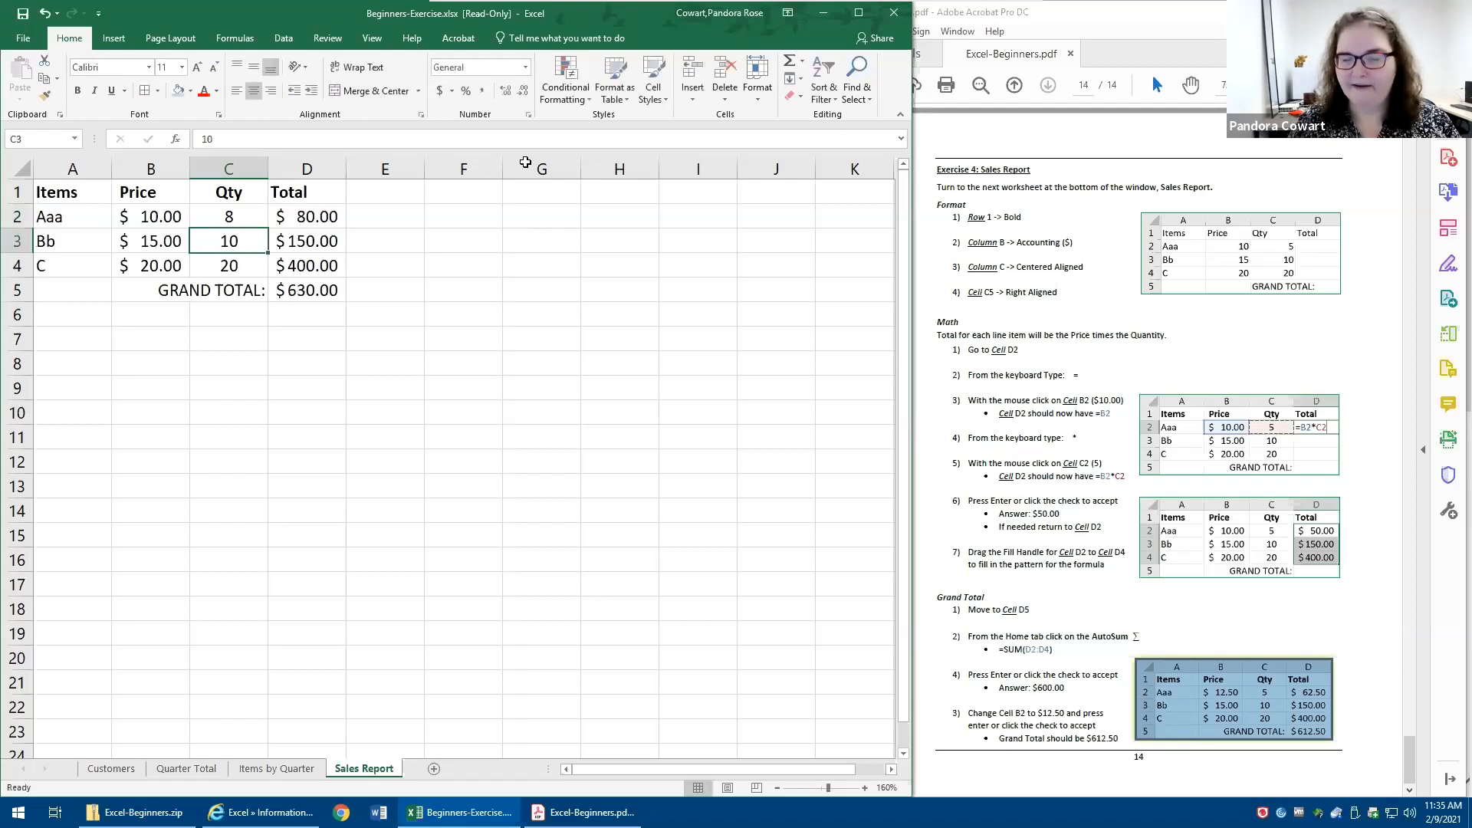
pyautogui.press('Up')
pyautogui.press('Left')
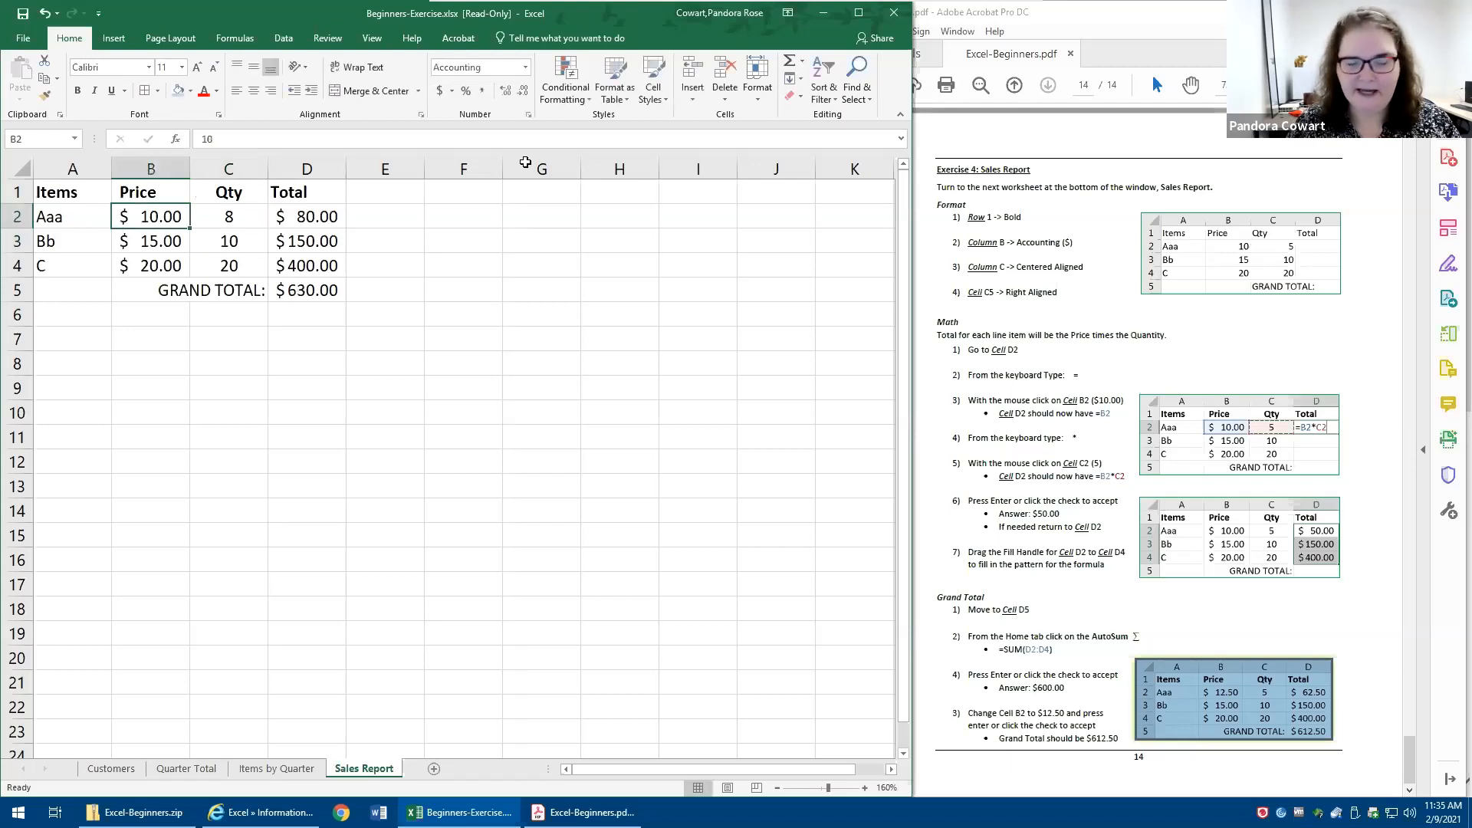
pyautogui.write('12.5')
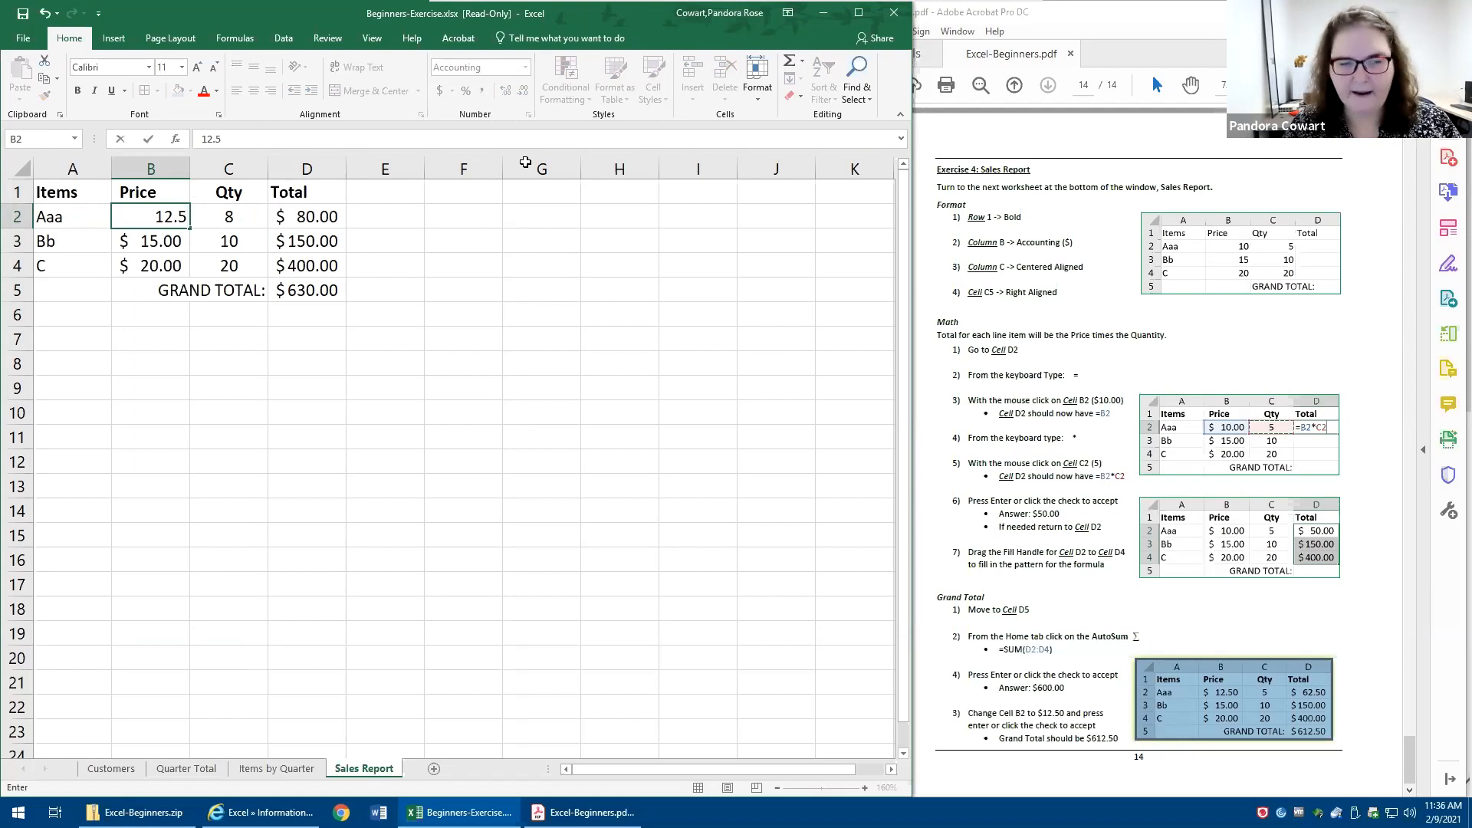
pyautogui.press('Return')
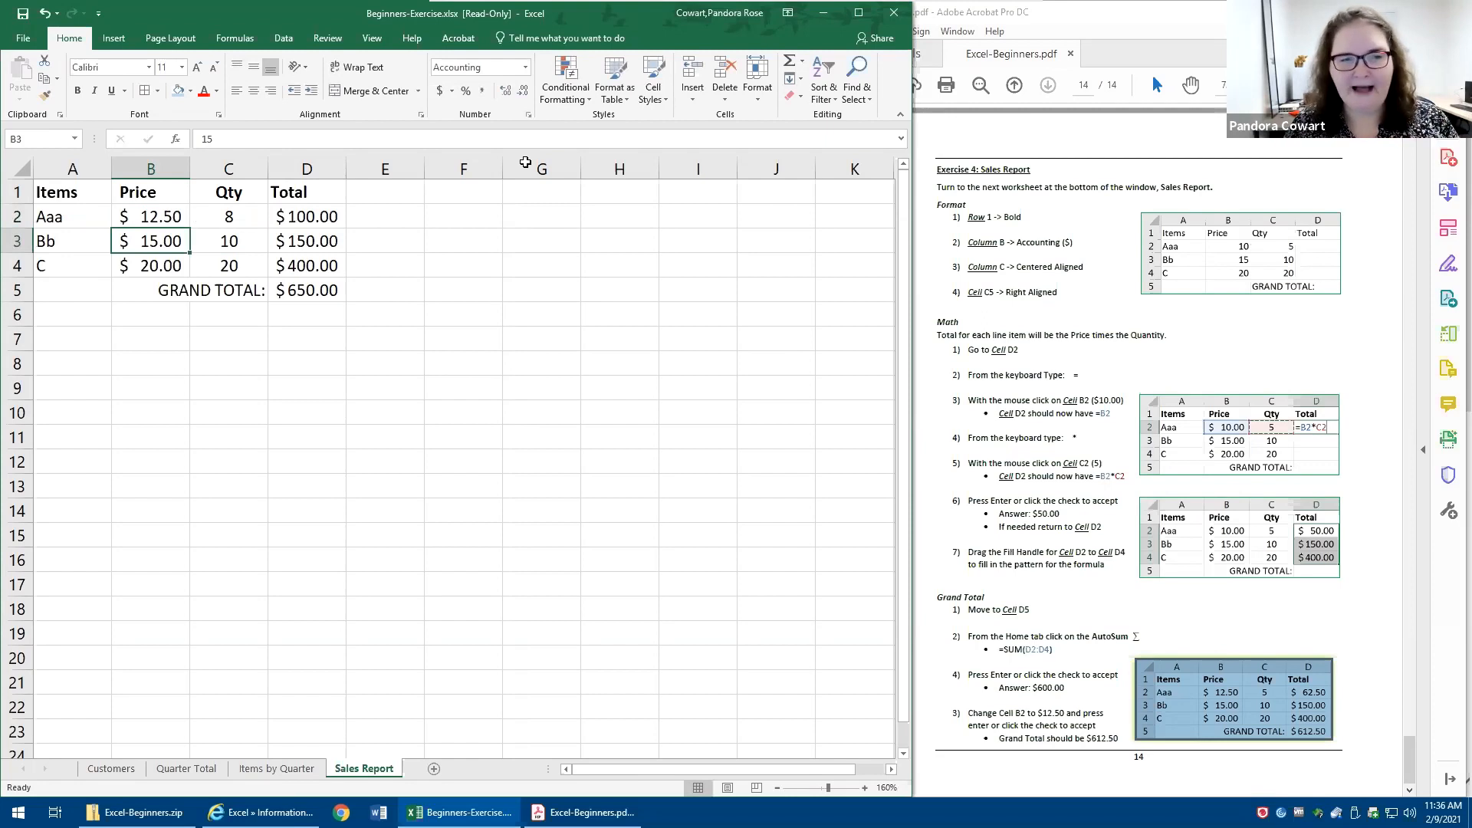
pyautogui.moveTo(137, 215); pyautogui.dragTo(228, 266)
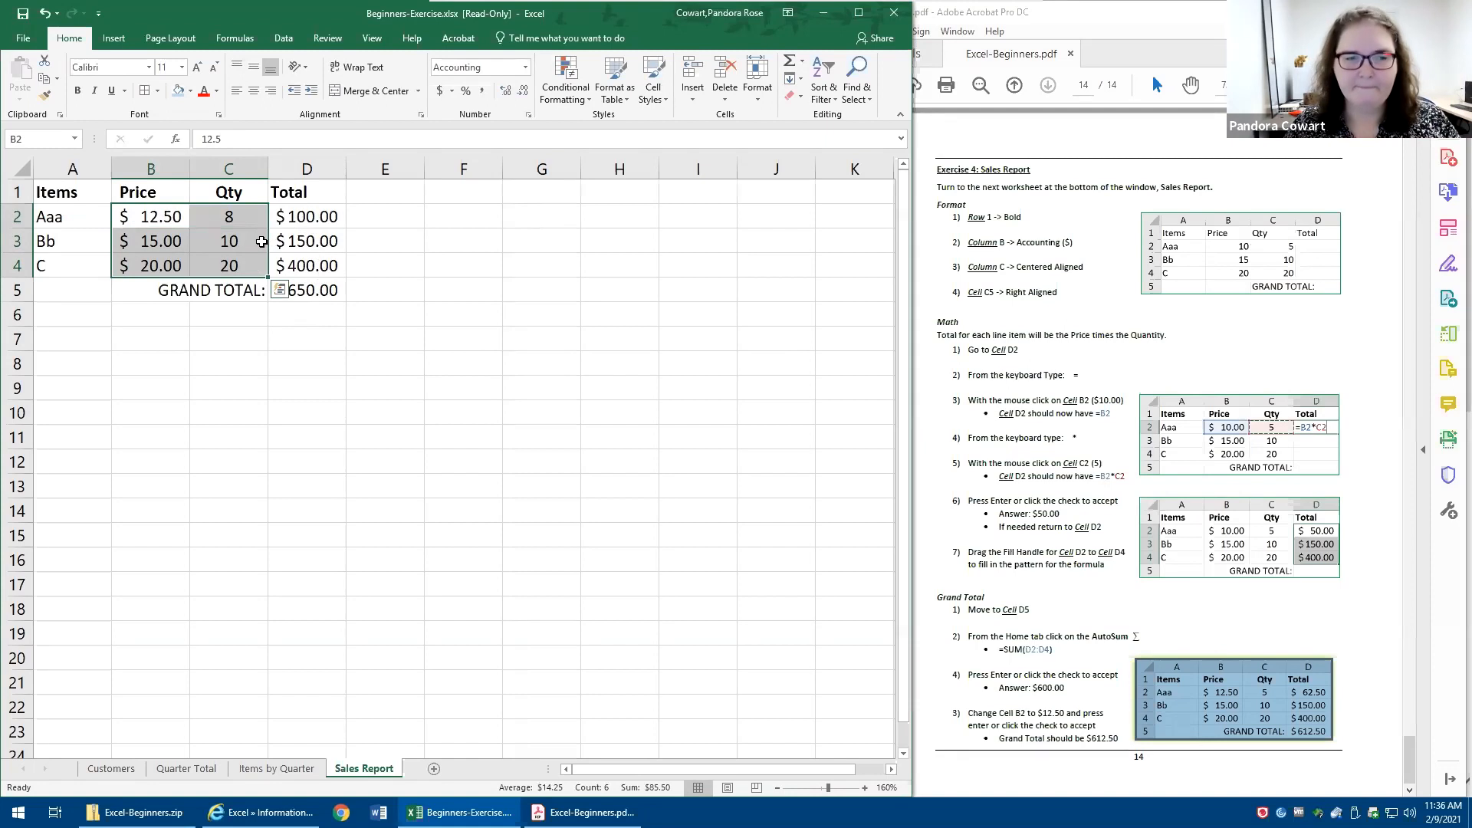
pyautogui.click(228, 259)
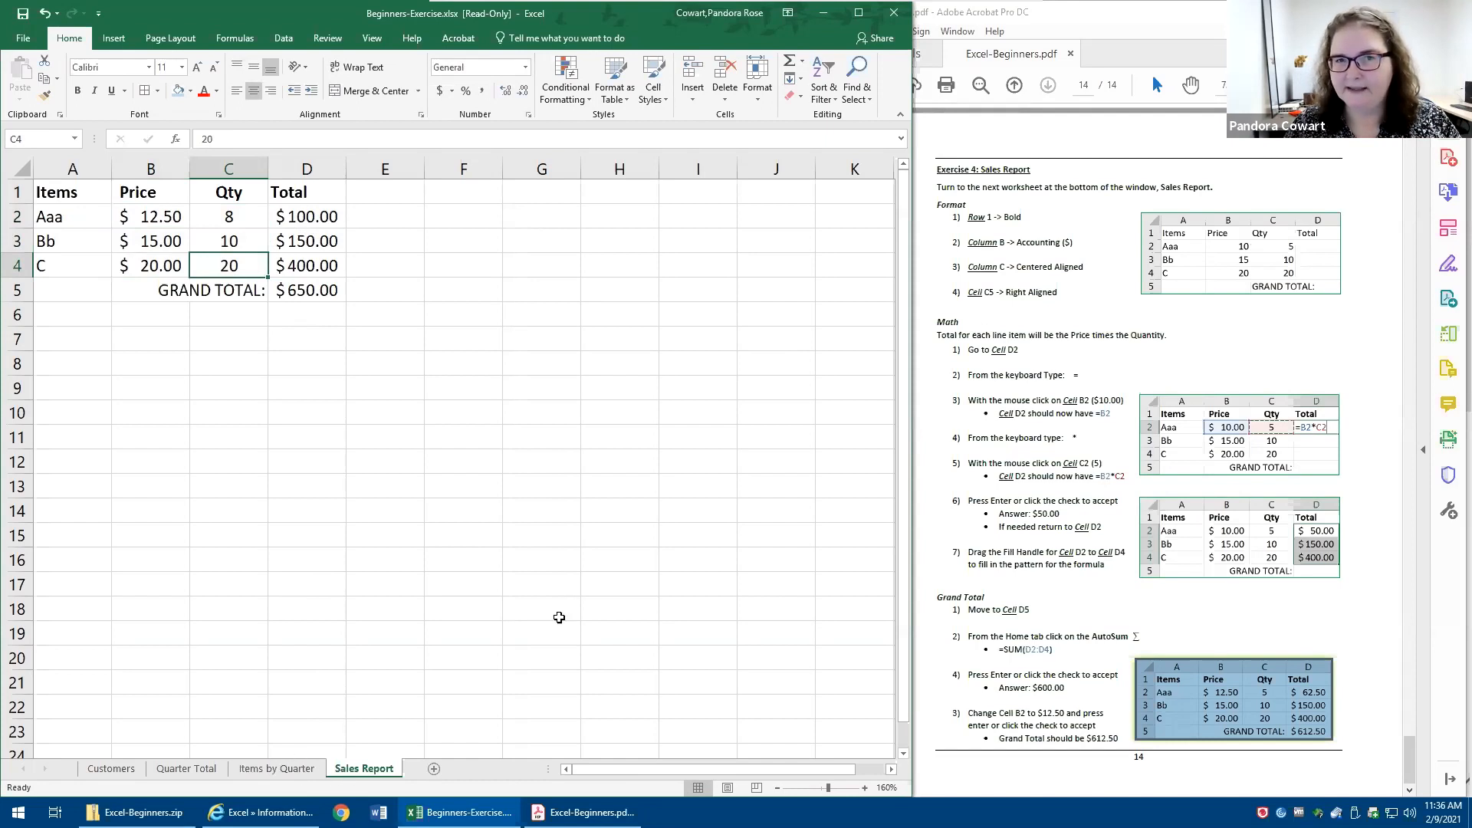
# - Close the workbook without saving and reopen Beginners-Exercise.xlsx from the Excel-Beginners.zip folder
pyautogui.click(894, 12)
pyautogui.click(735, 437)
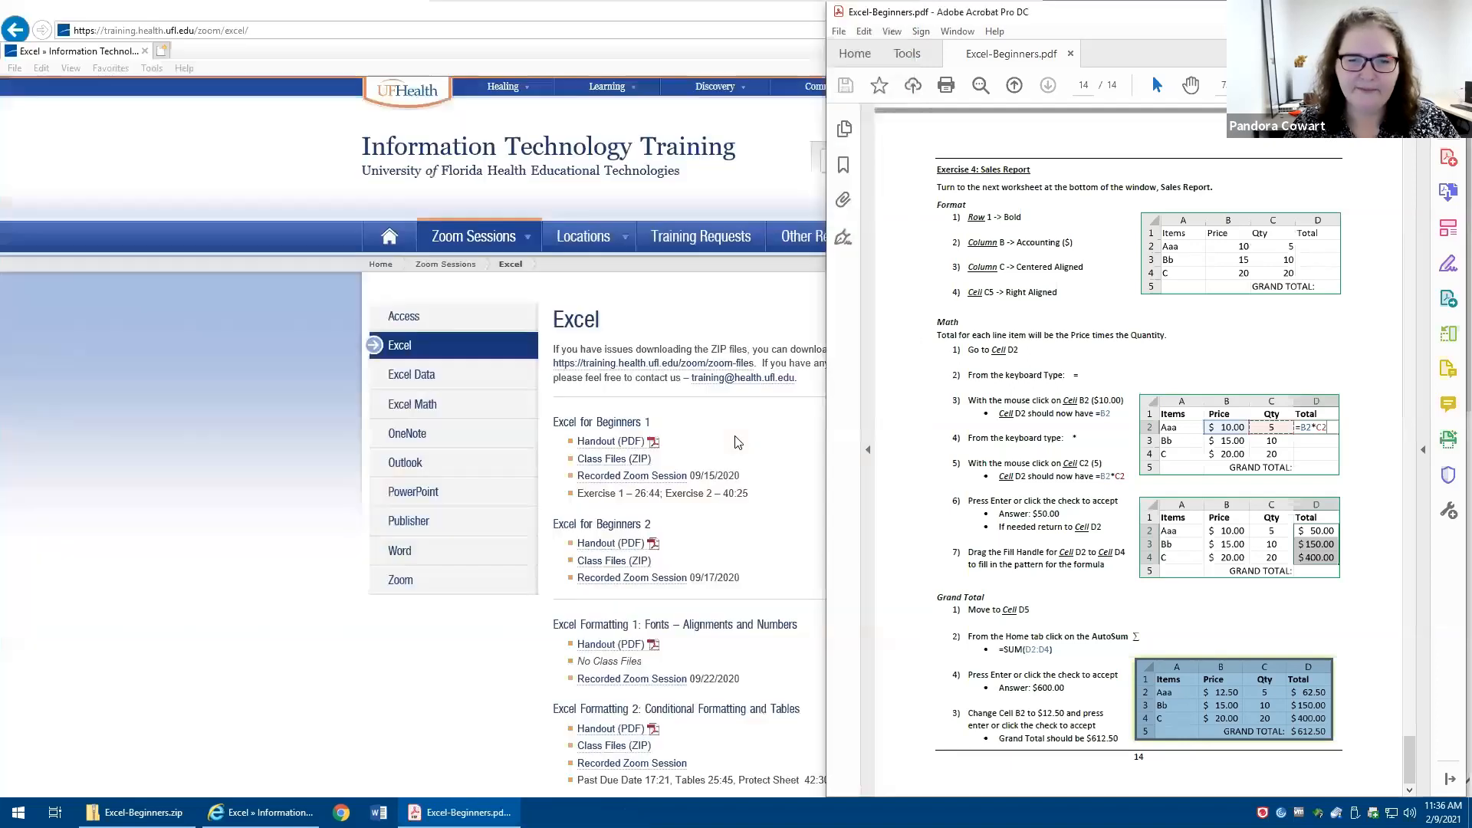
pyautogui.click(137, 812)
pyautogui.click(331, 102)
pyautogui.doubleClick(331, 104)
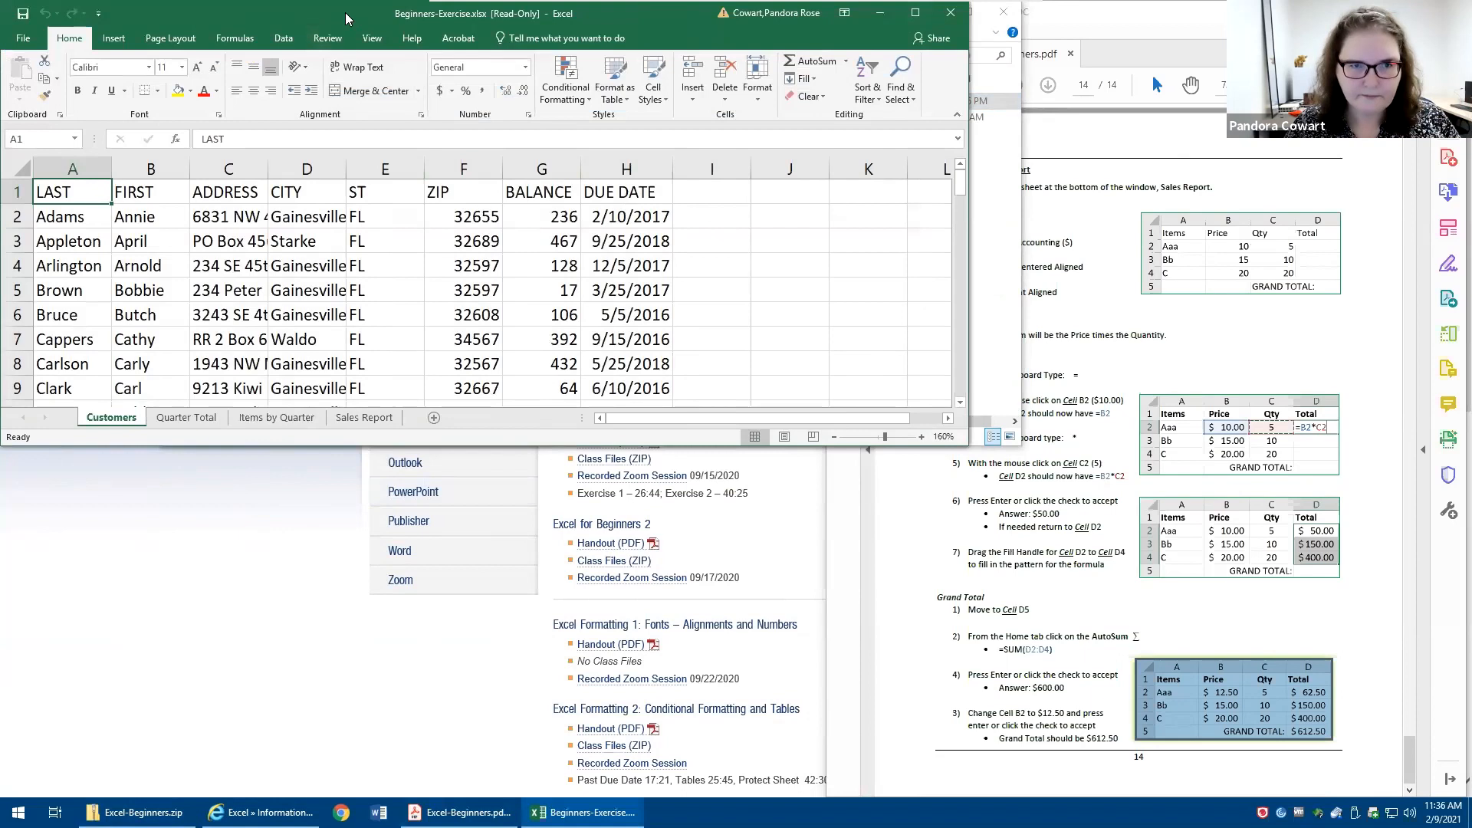
# - Arrange the workbook side by side with the Excel-Beginners.pdf handout and display the Items by Quarter sheet
pyautogui.press('super+Left')
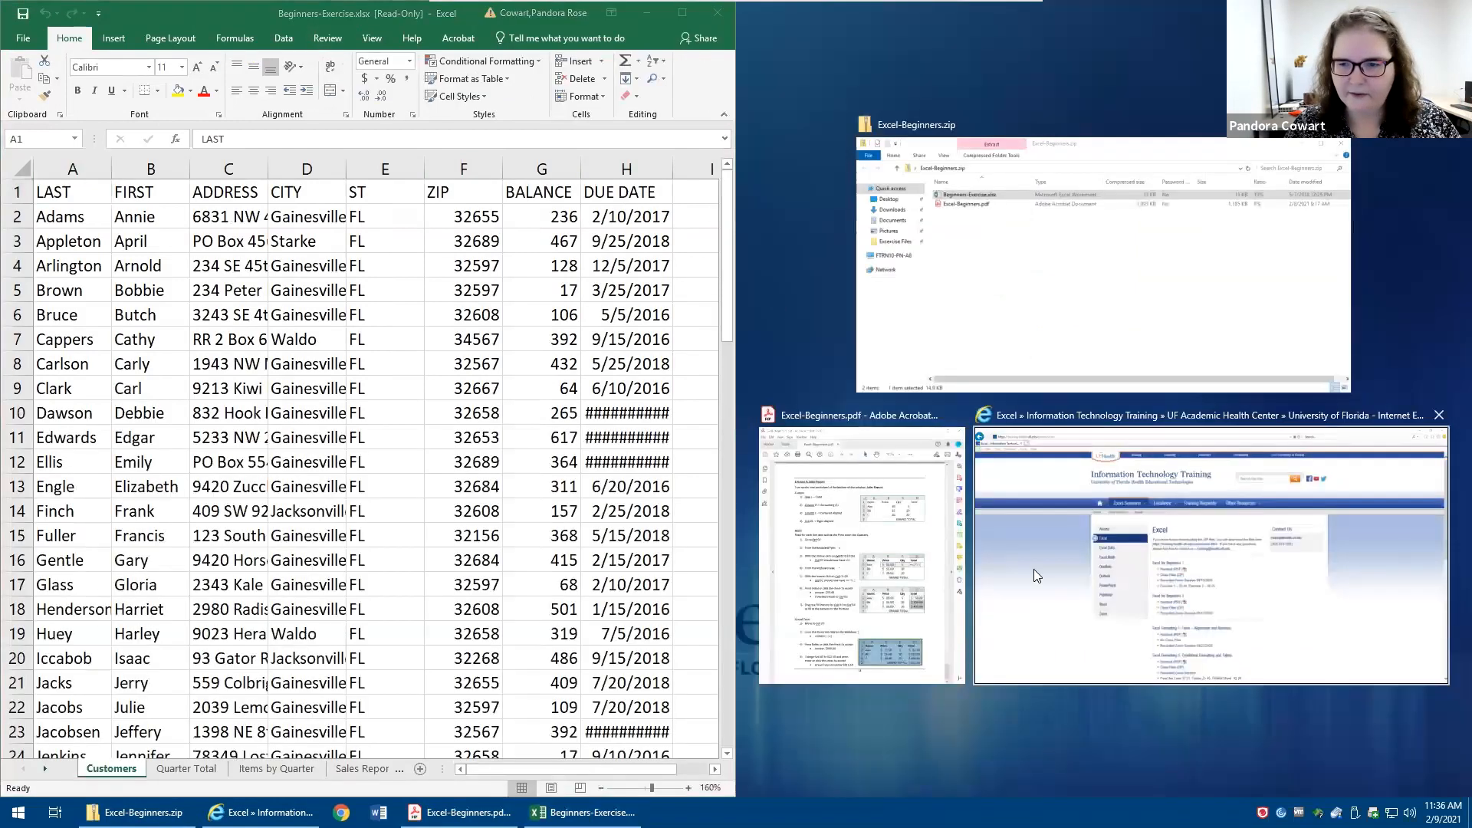
pyautogui.click(863, 541)
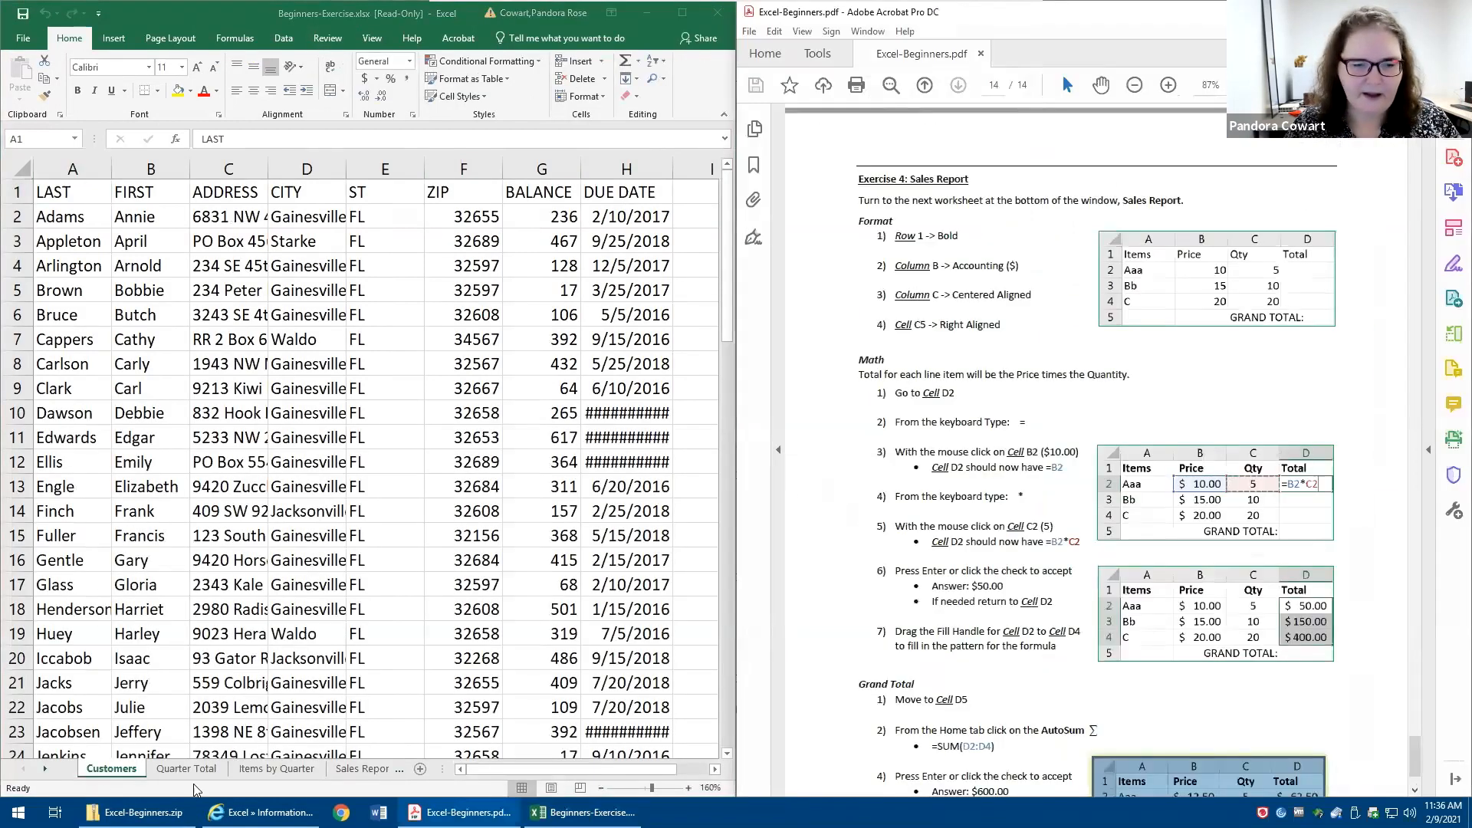
pyautogui.click(254, 769)
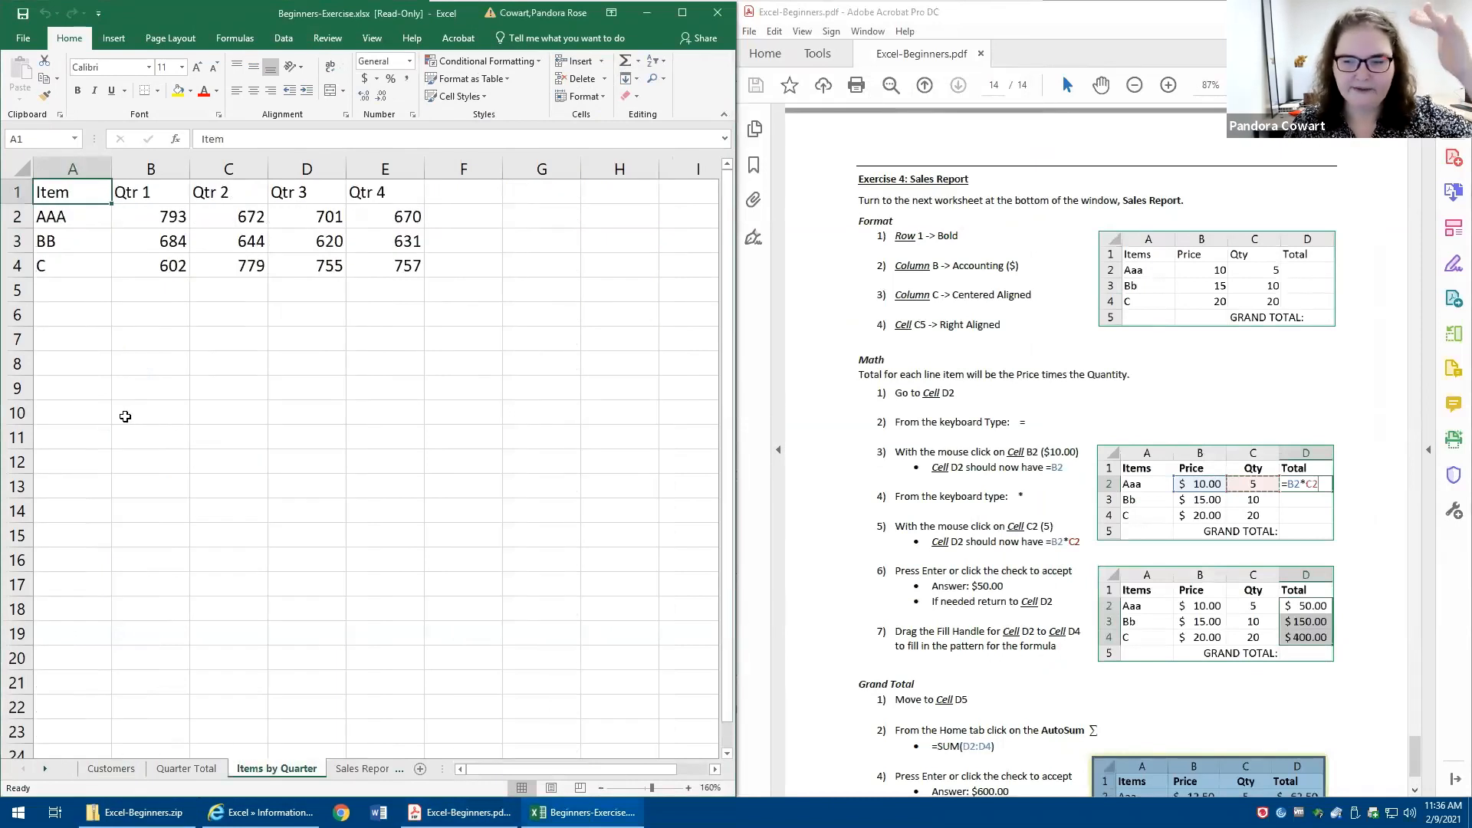
# - Insert two blank rows above the header row and enter the title Quarterly Sales Report in A1
pyautogui.moveTo(15, 192); pyautogui.dragTo(16, 216)
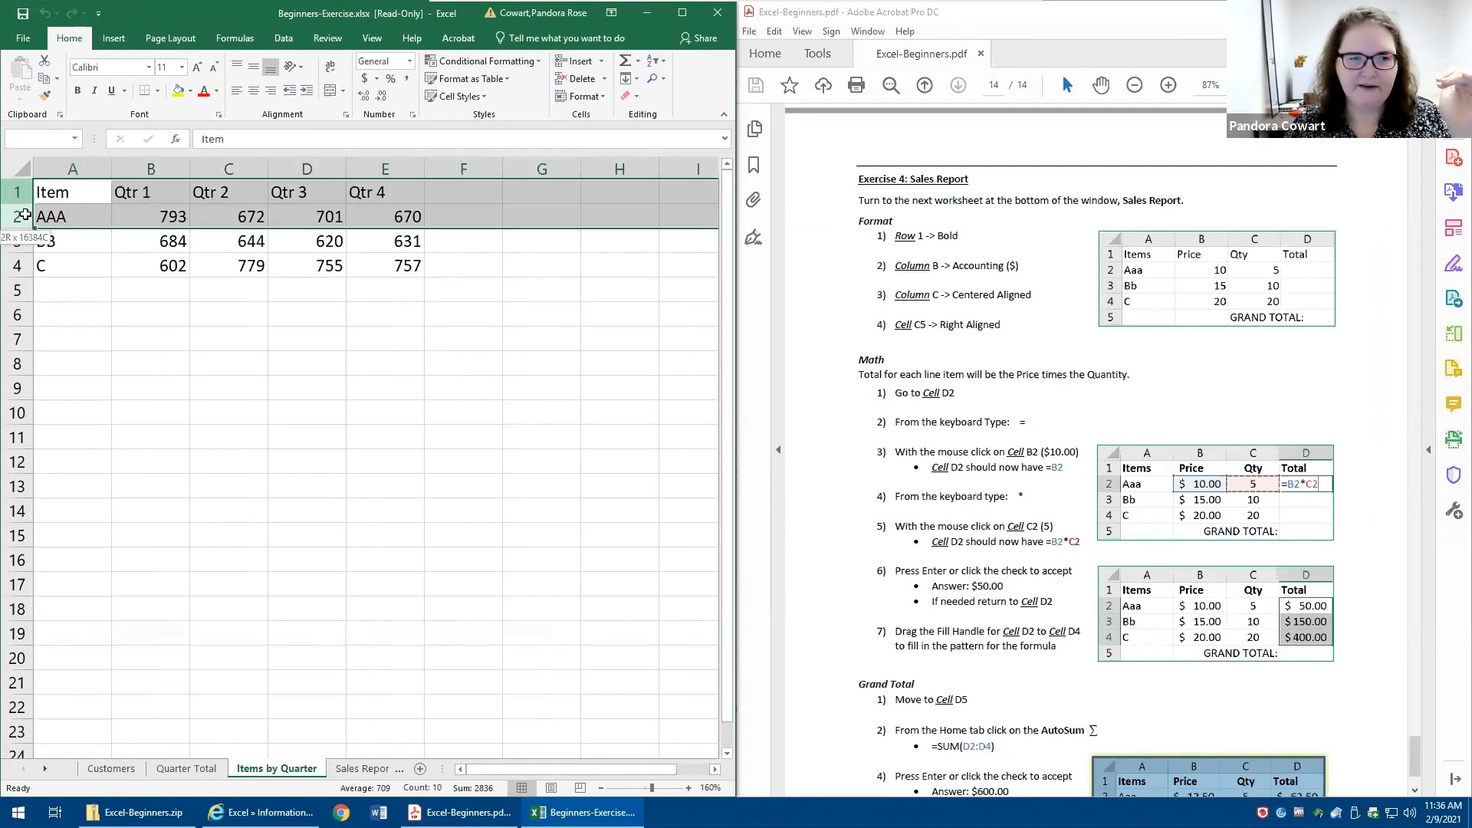
pyautogui.rightClick(65, 215)
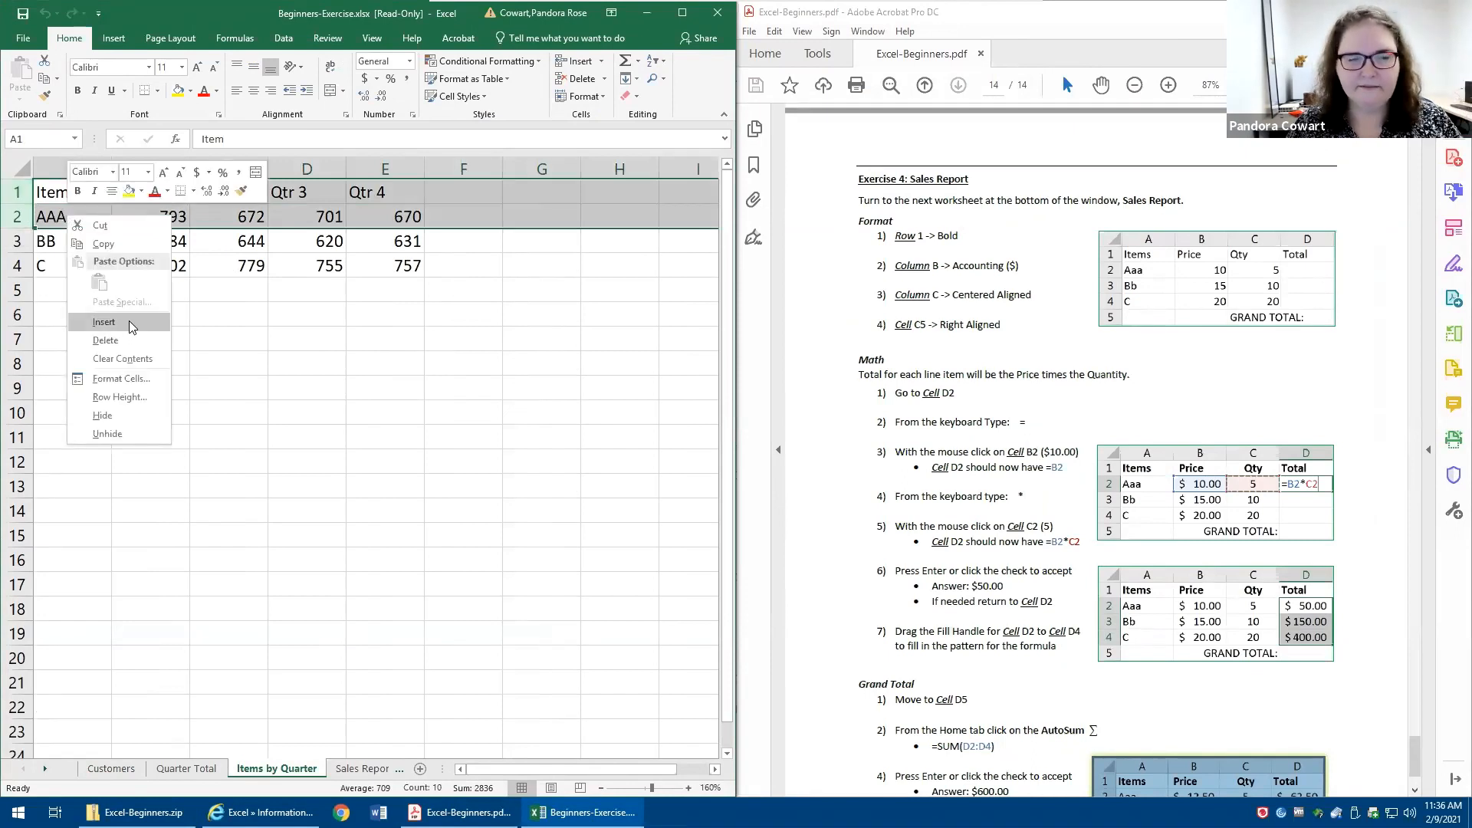
pyautogui.click(104, 322)
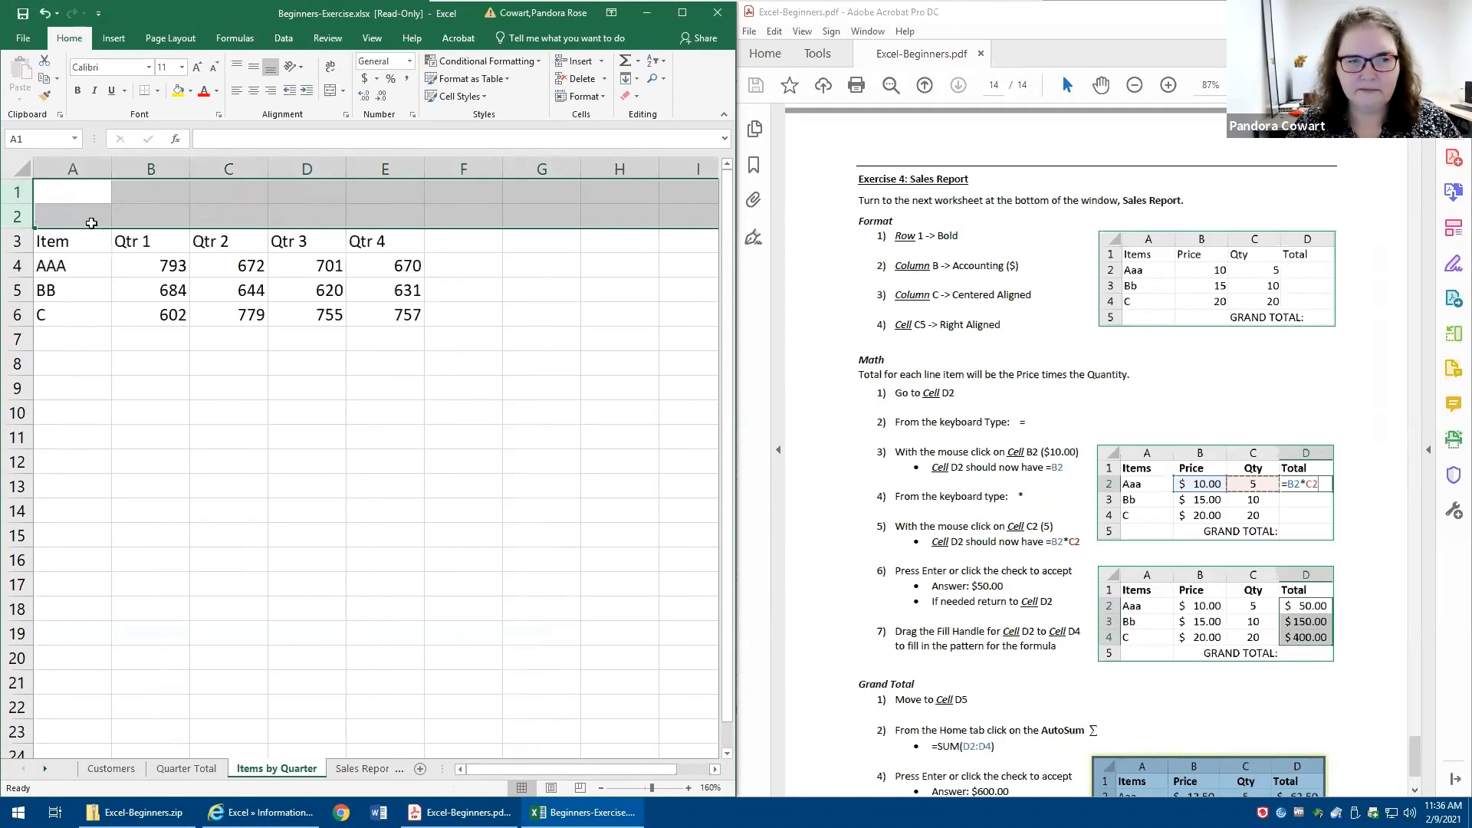
pyautogui.click(73, 184)
pyautogui.write('Qu')
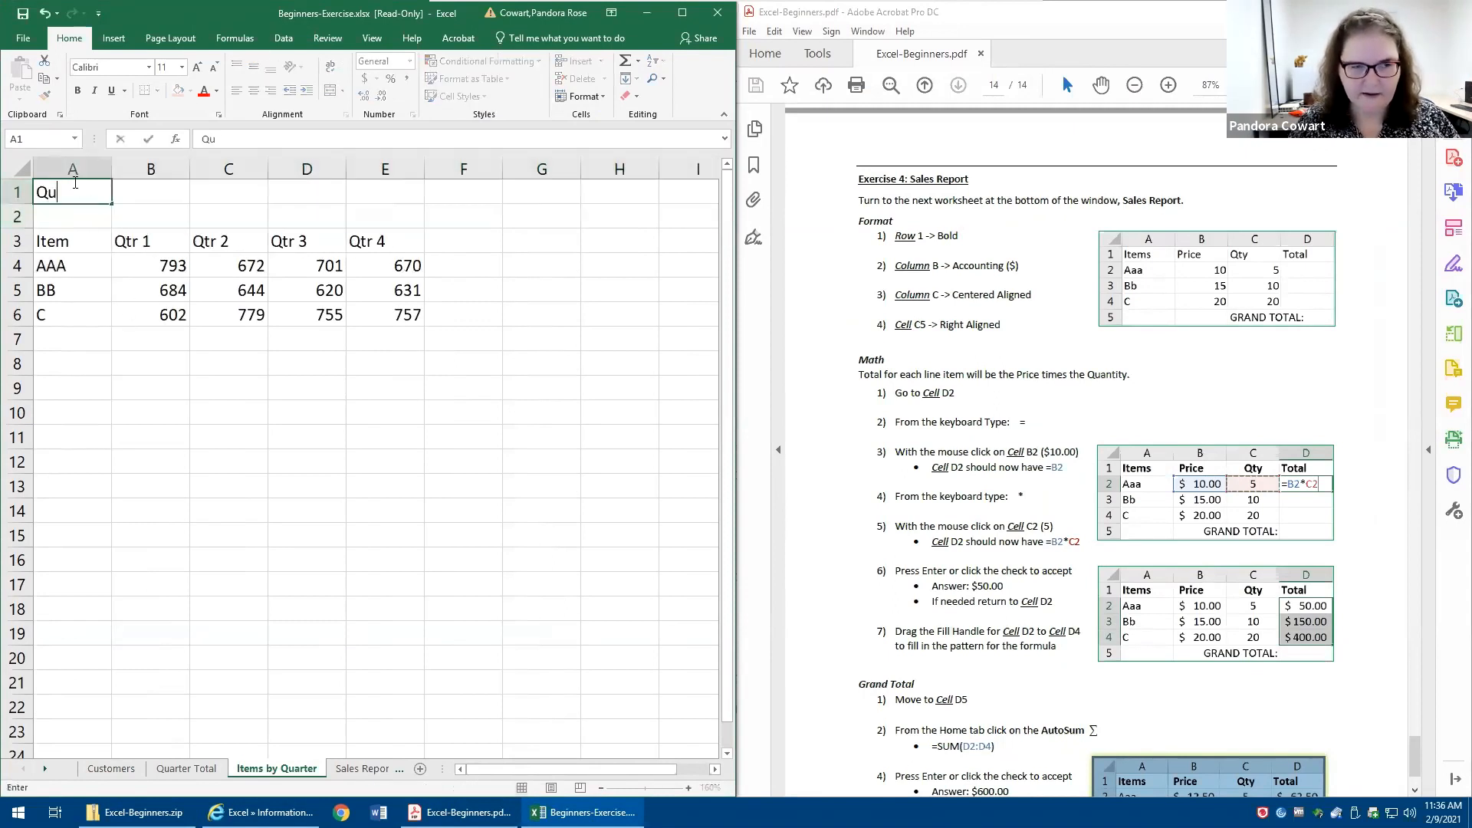
pyautogui.write('arterly Sales Report')
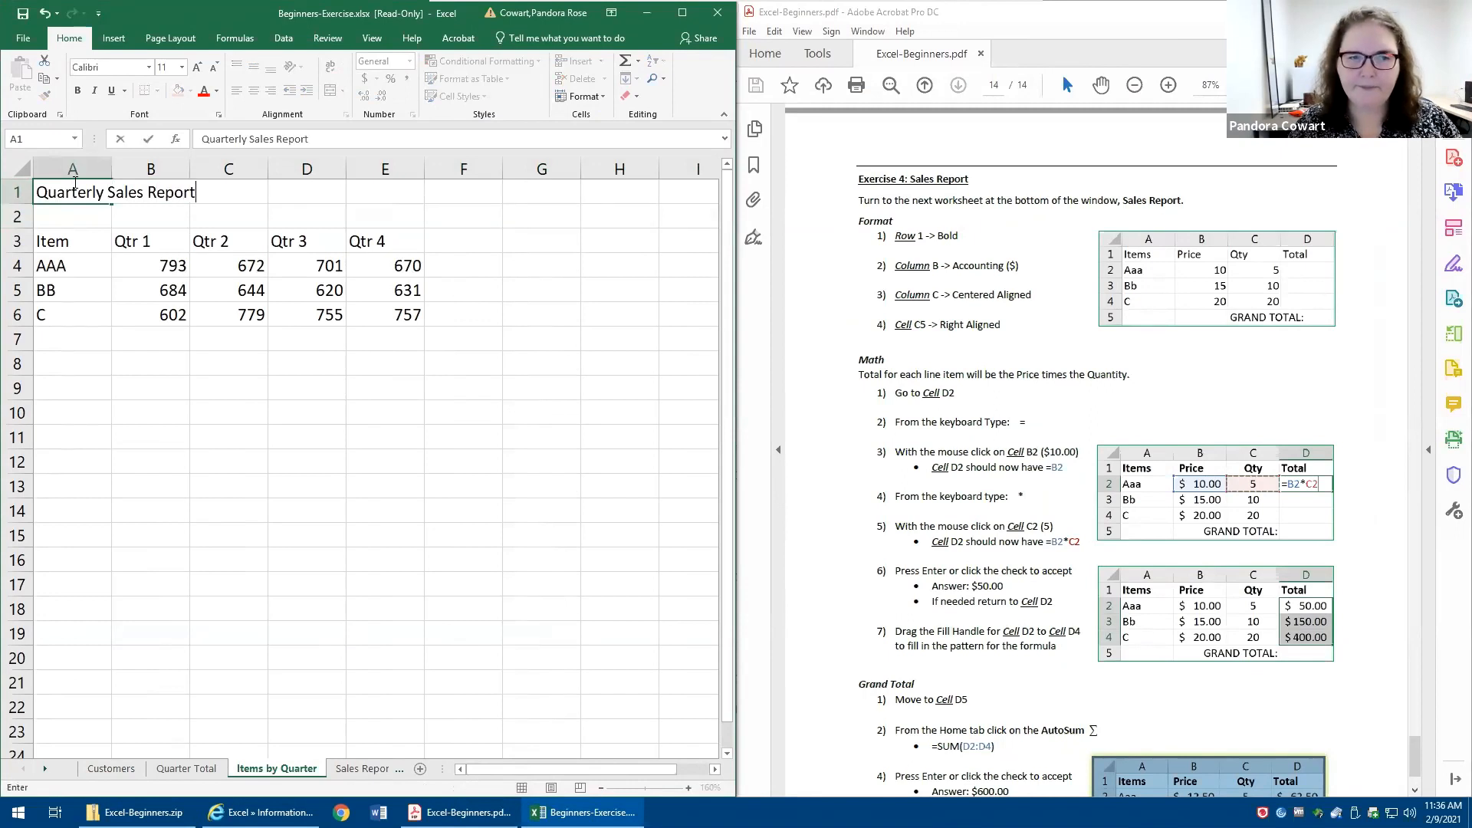
pyautogui.hotkey('ctrl', 'Return')
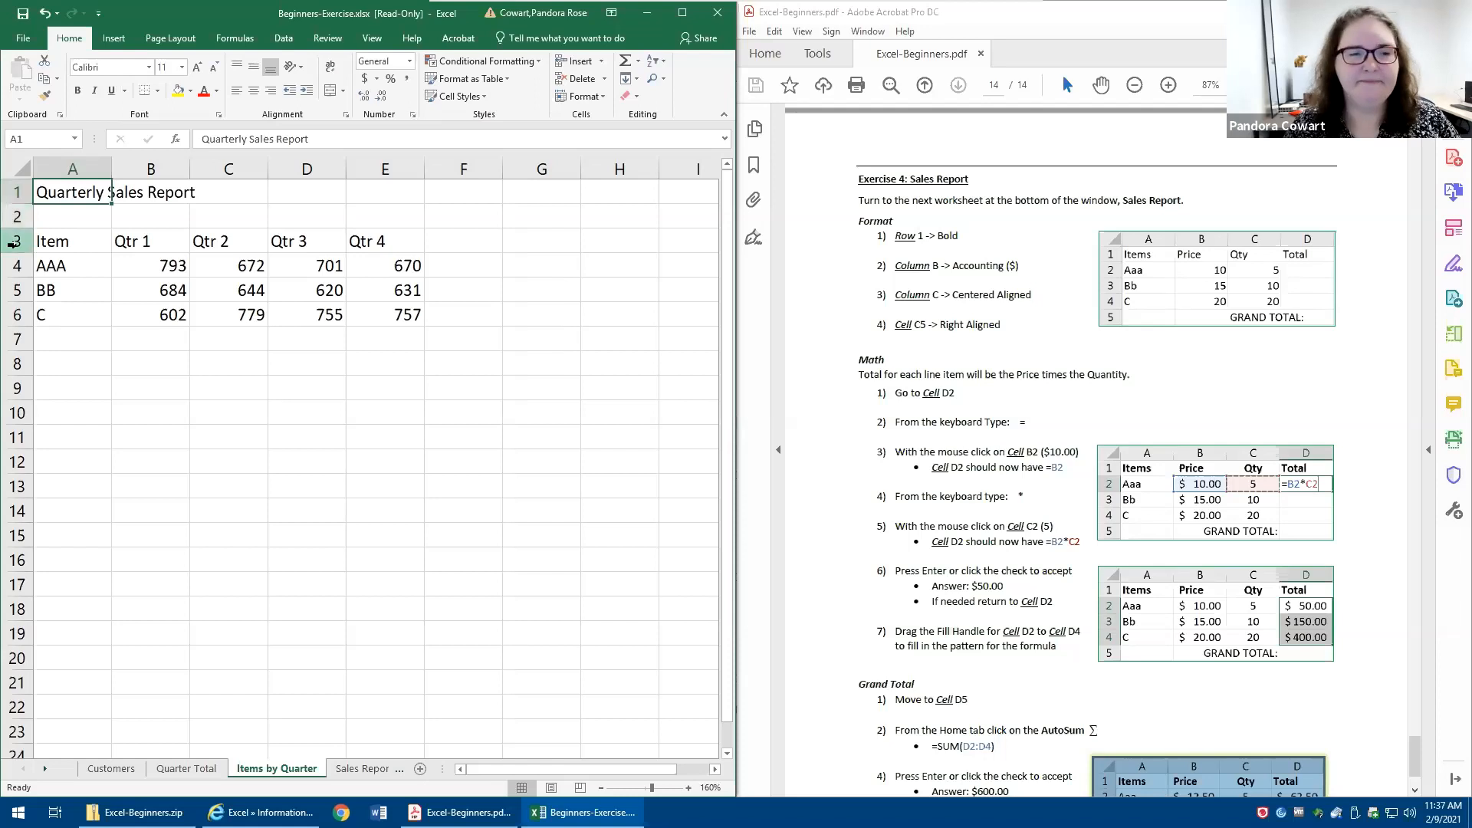
# - Widen the workbook window beside the handout and merge and center the title across A1:E1
pyautogui.moveTo(72, 195); pyautogui.dragTo(384, 192)
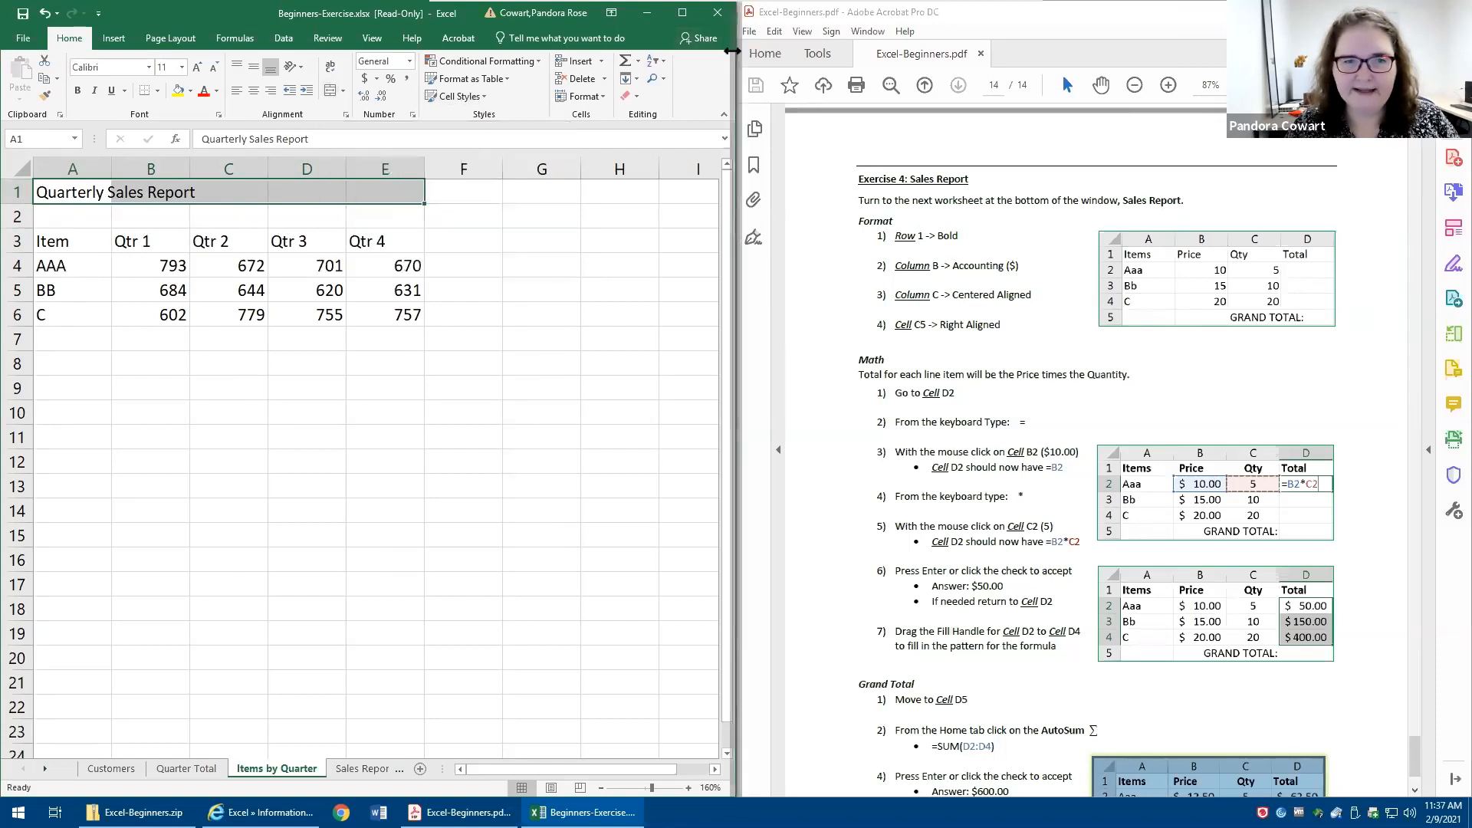
pyautogui.moveTo(737, 86); pyautogui.dragTo(1142, 72)
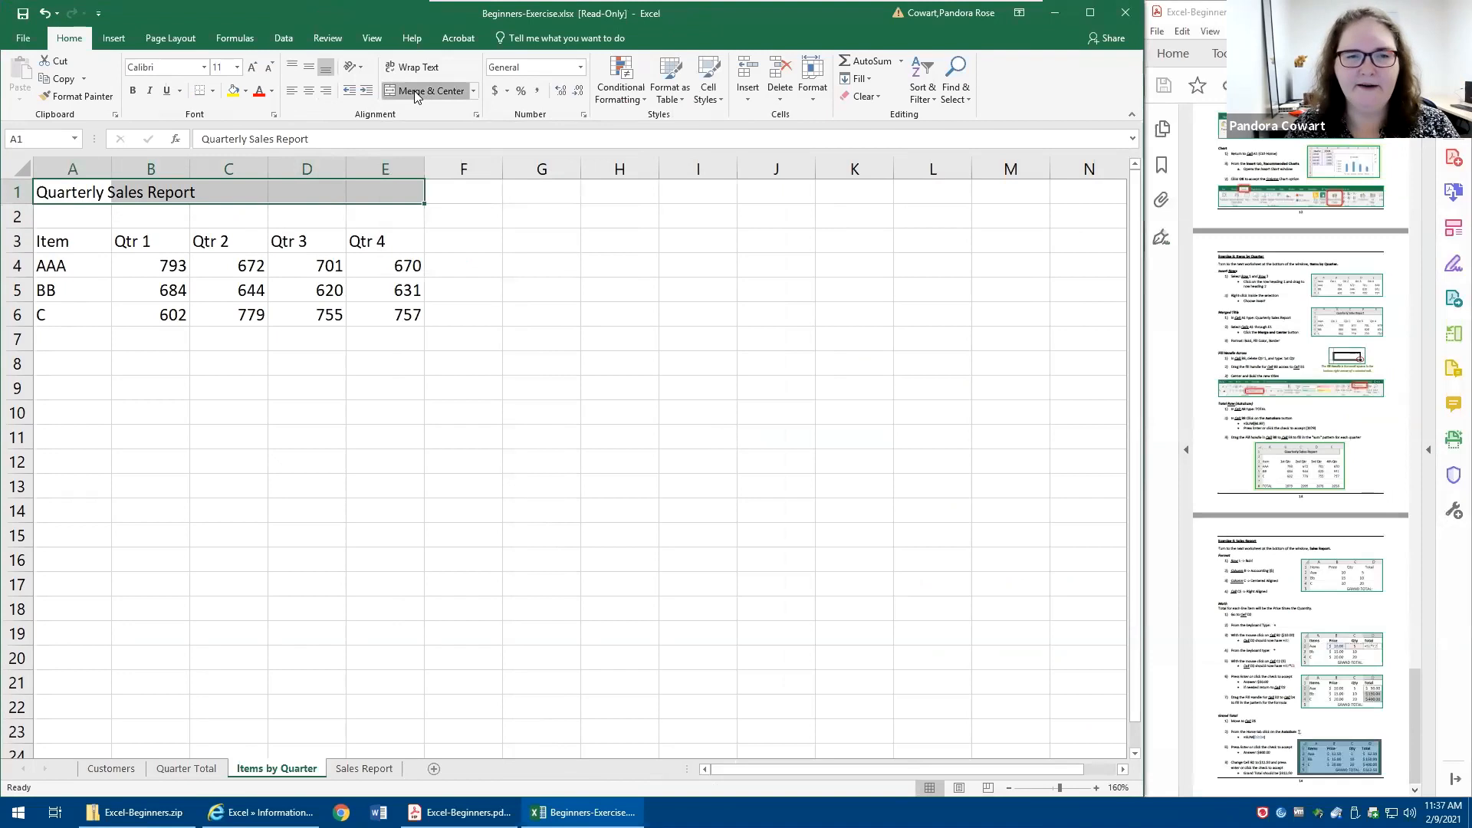
pyautogui.click(414, 91)
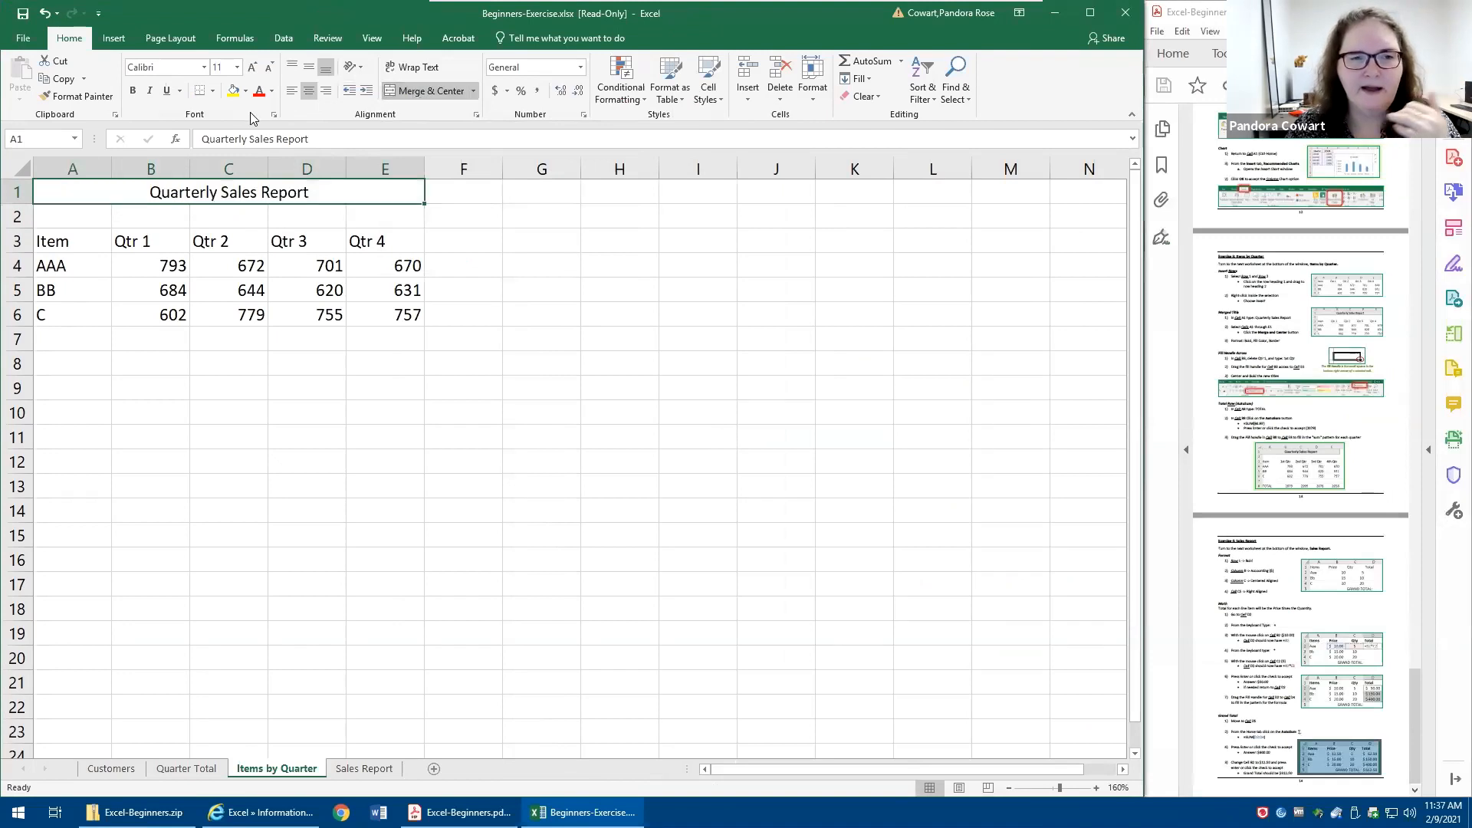
# - Give the merged title cell a light blue-gray fill and a thick outside border
pyautogui.click(245, 90)
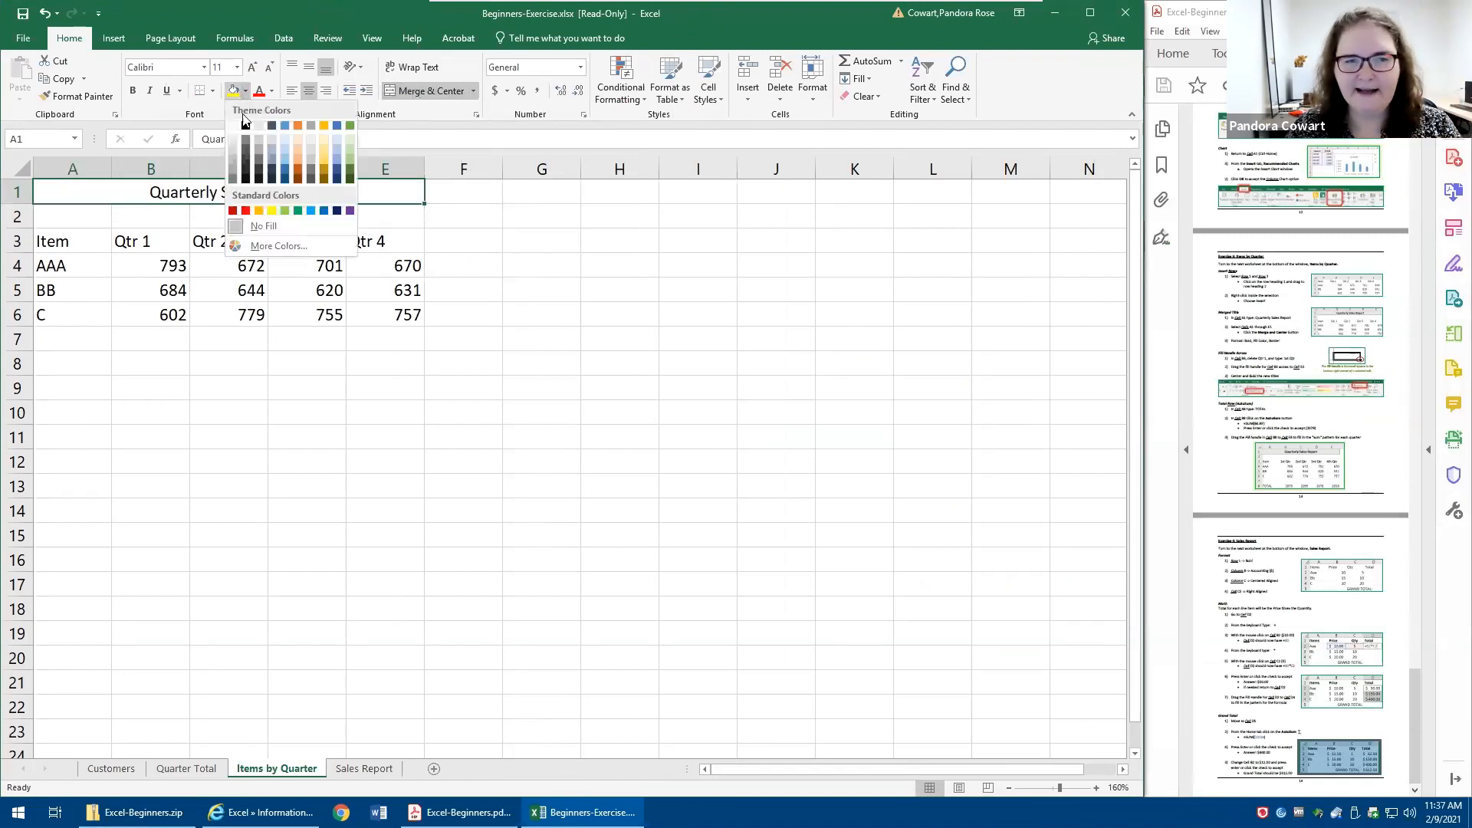
pyautogui.click(276, 148)
pyautogui.click(212, 90)
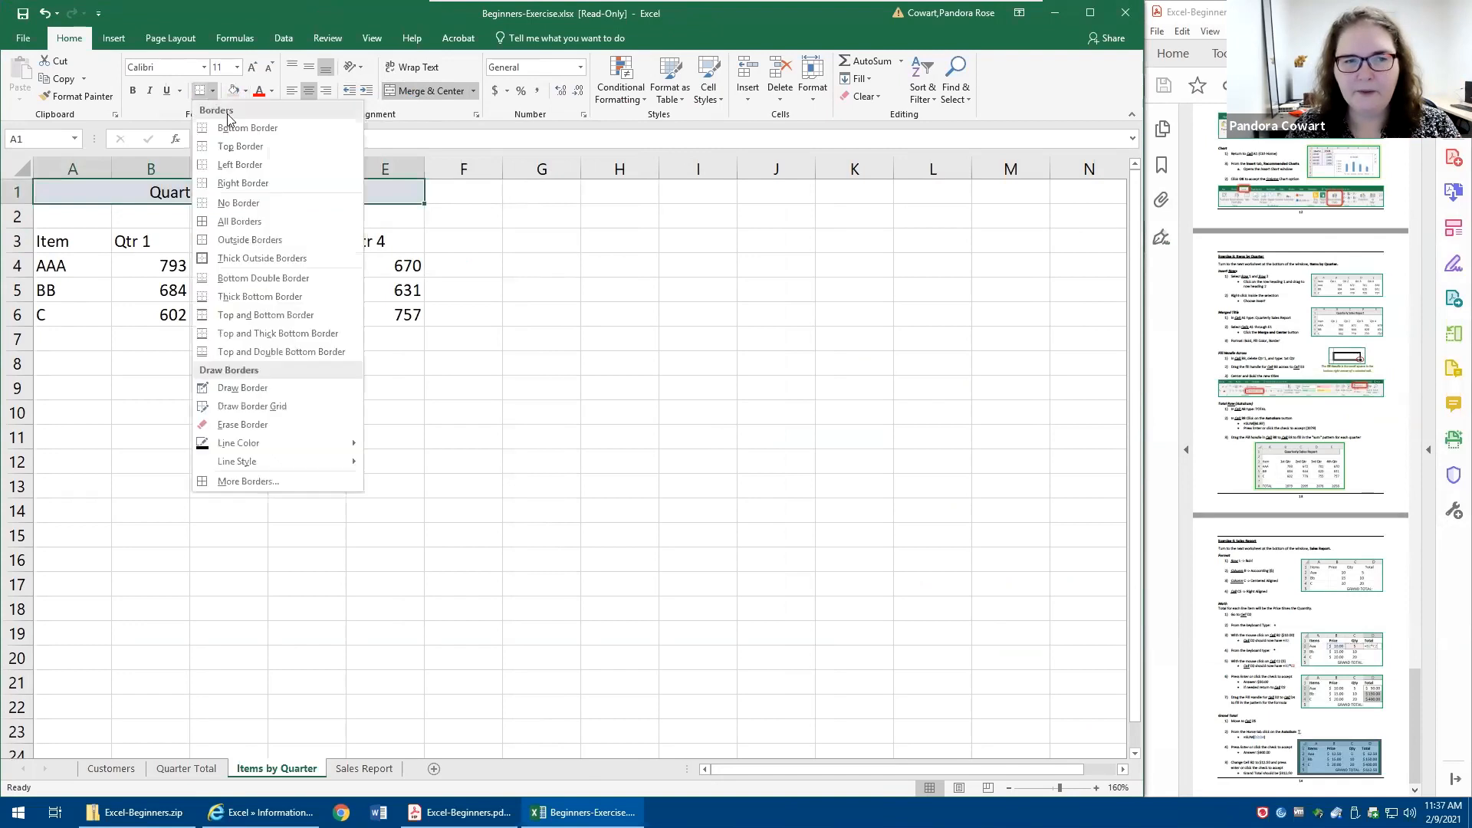
pyautogui.click(245, 258)
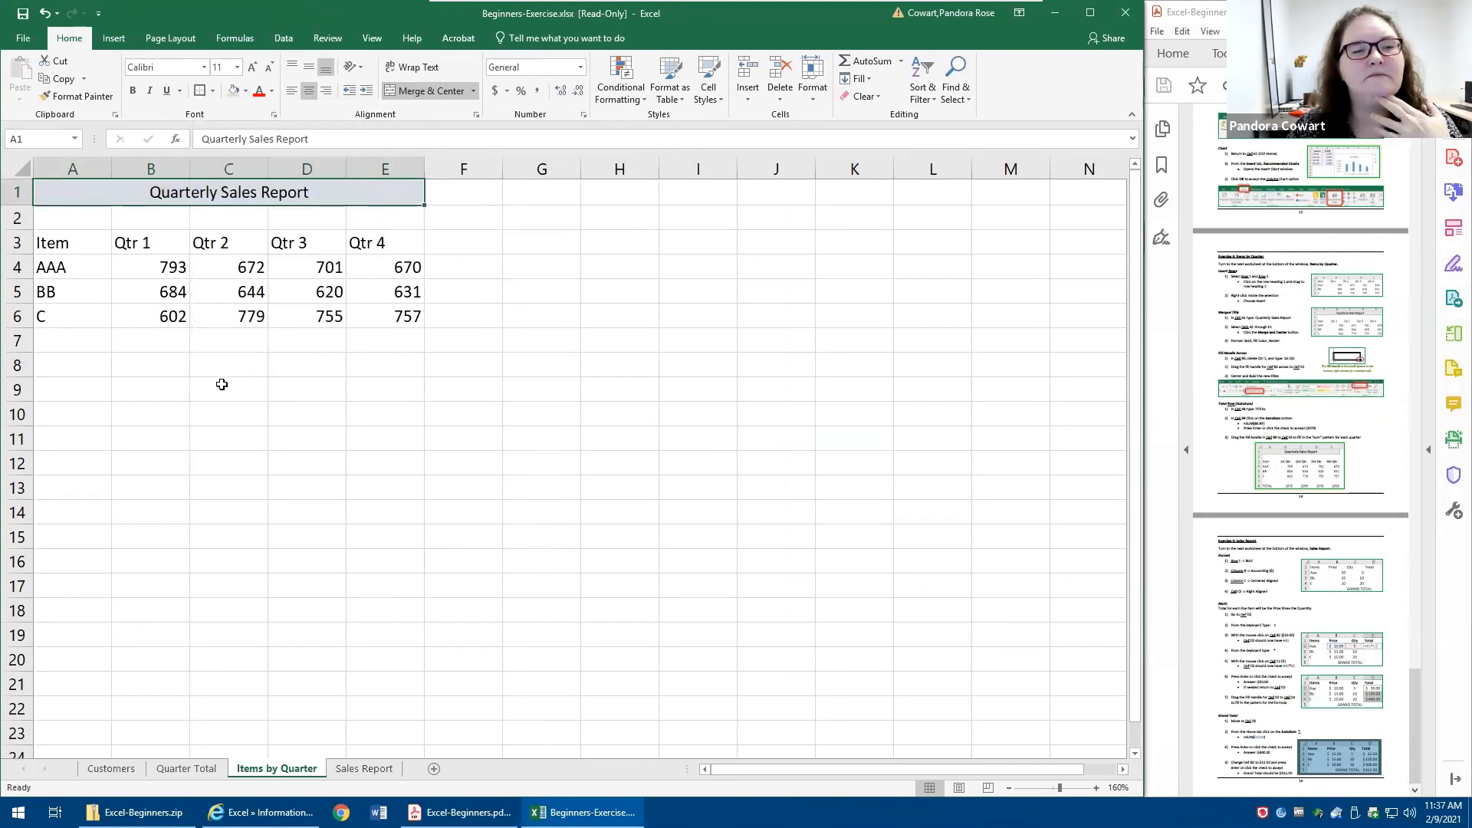
pyautogui.click(221, 384)
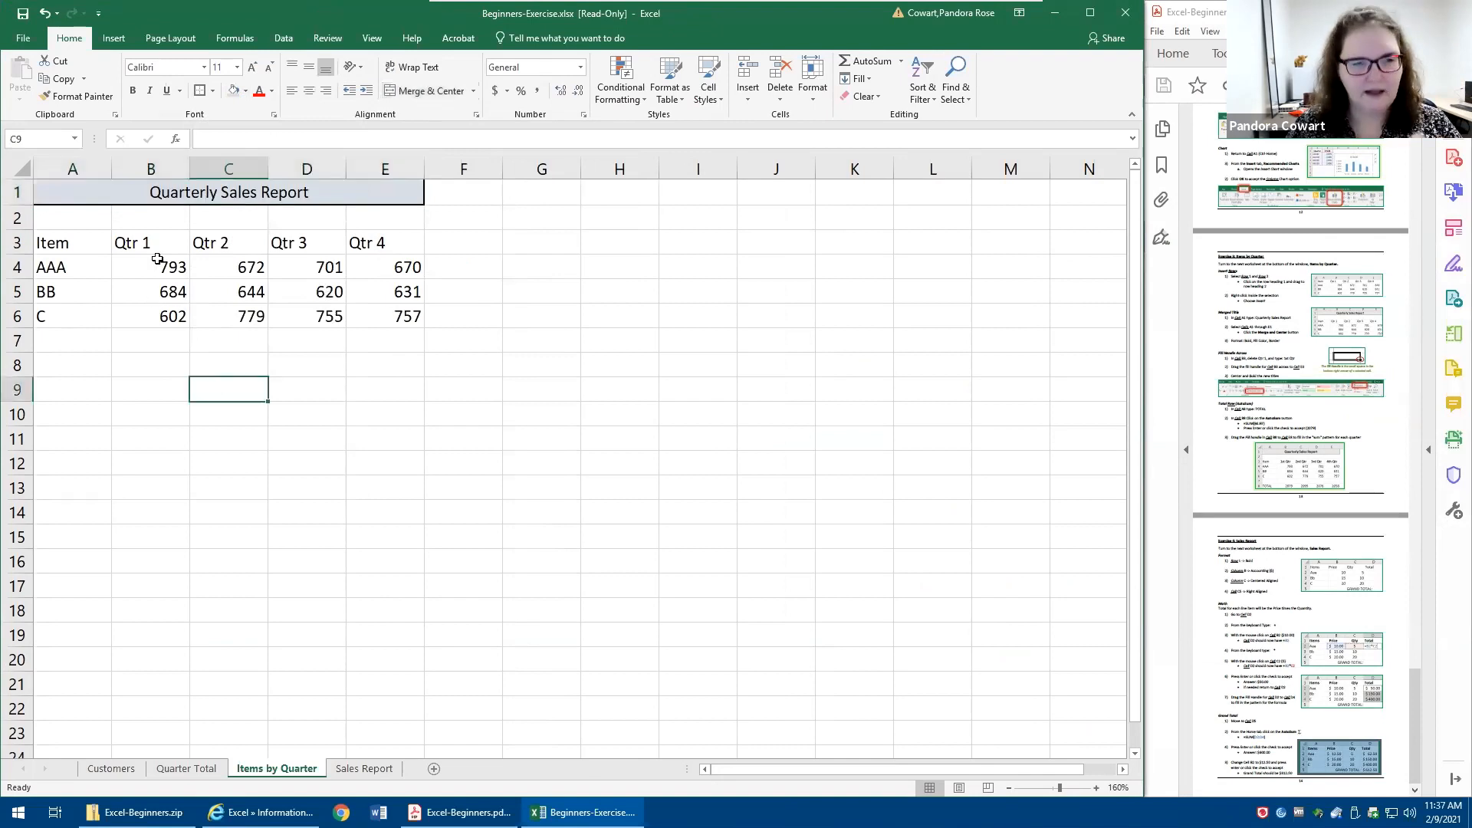
# - Replace the heading in B3 with 1st Qtr and fill the series across to E3
pyautogui.click(128, 236)
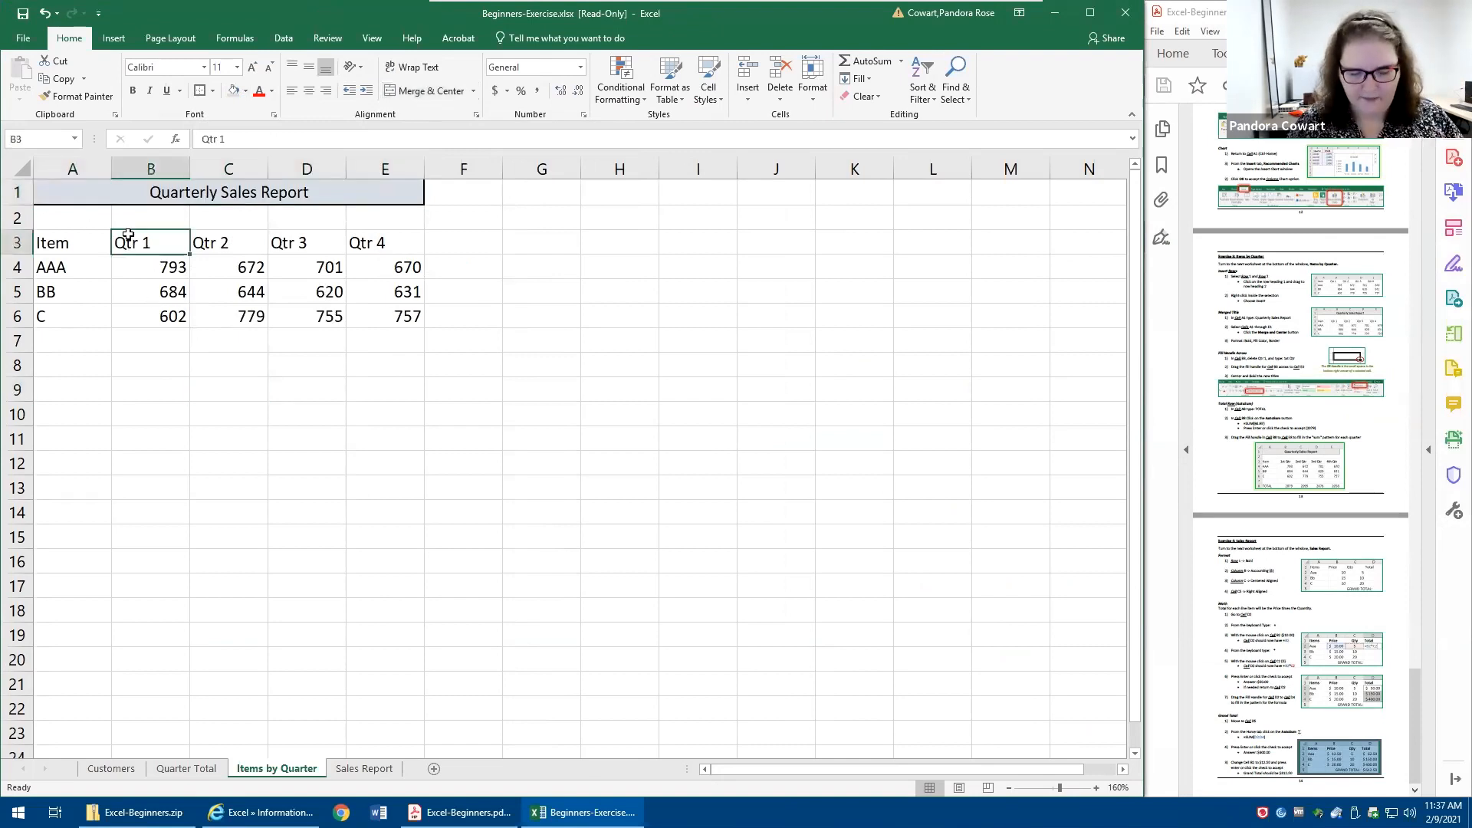
pyautogui.write('1st Qtr')
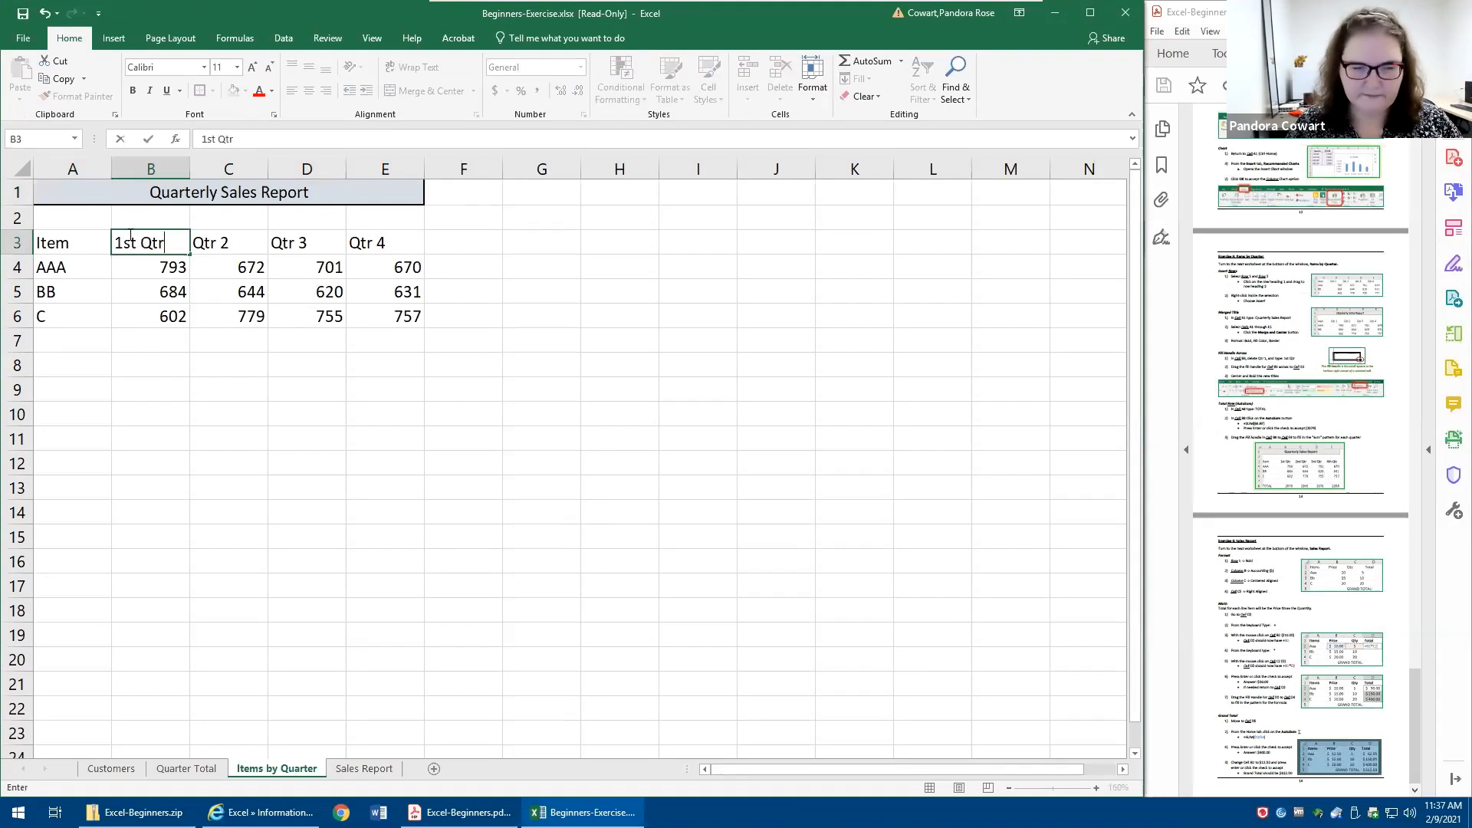
pyautogui.click(128, 235)
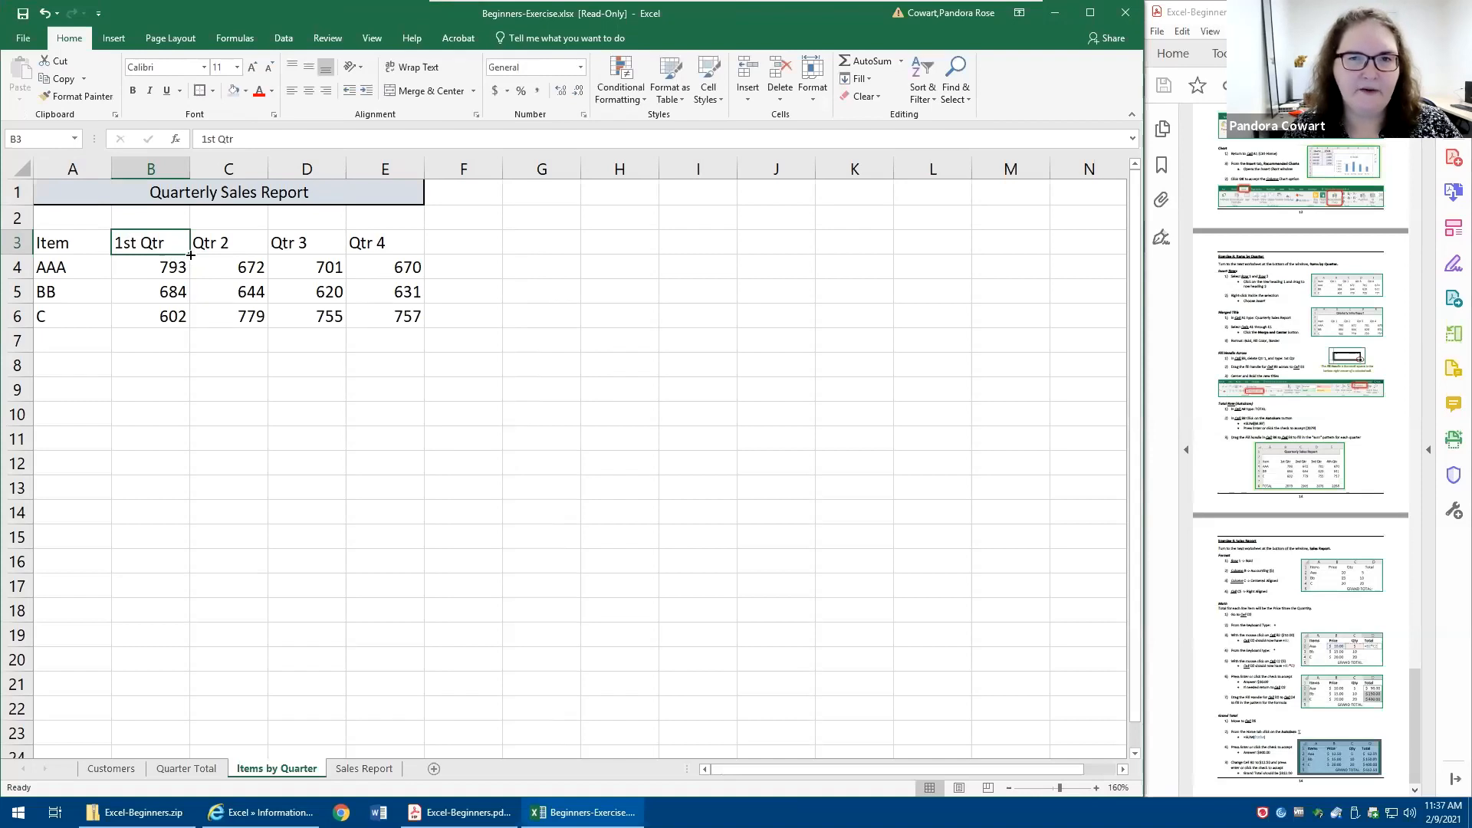
pyautogui.moveTo(191, 255); pyautogui.dragTo(414, 249)
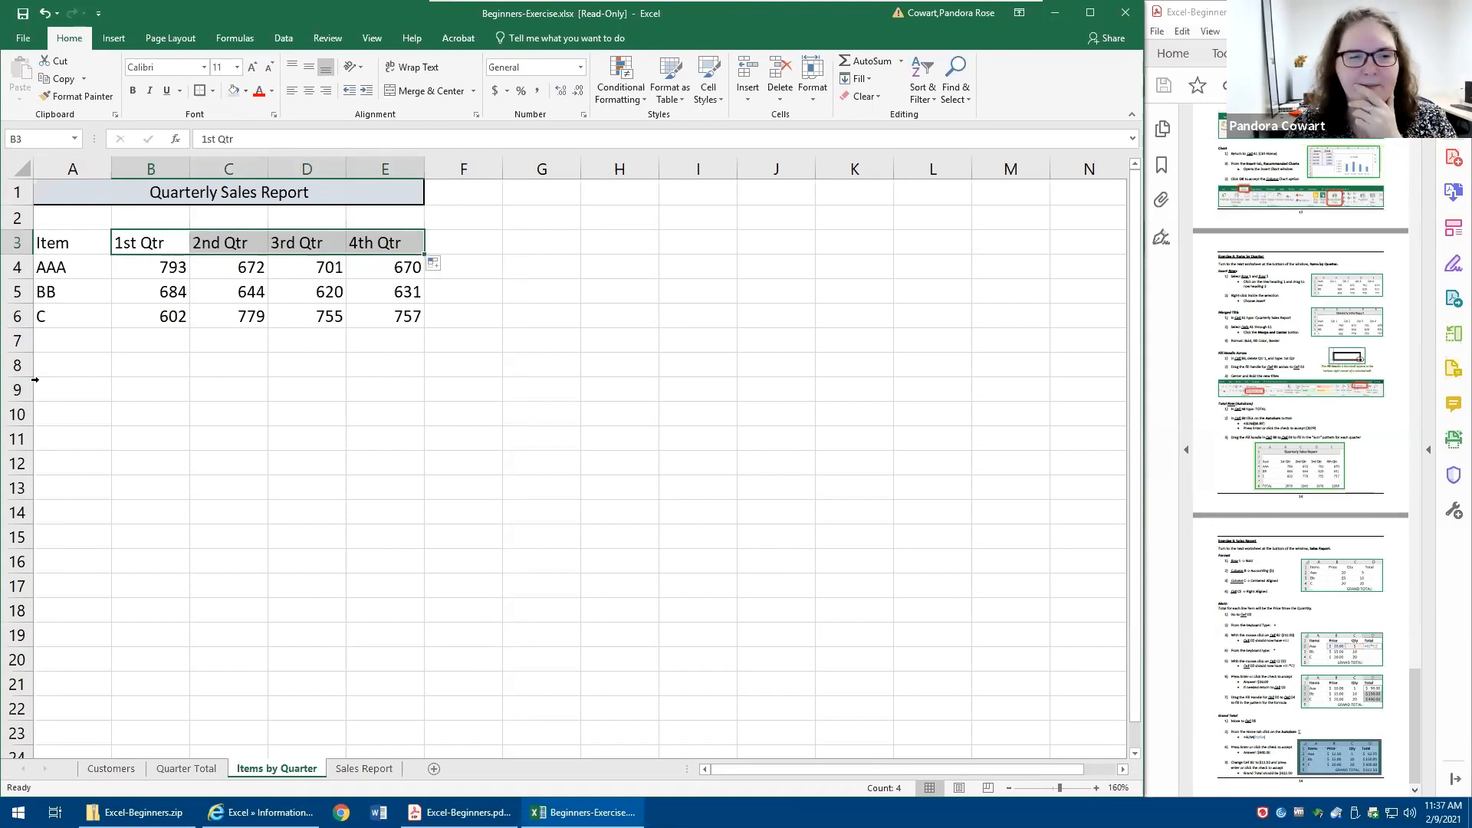
# - Label A8 TOTAL and sum the first quarter in B8 with AutoSum as =SUM(B4:B7)
pyautogui.click(82, 363)
pyautogui.write('TOTAL')
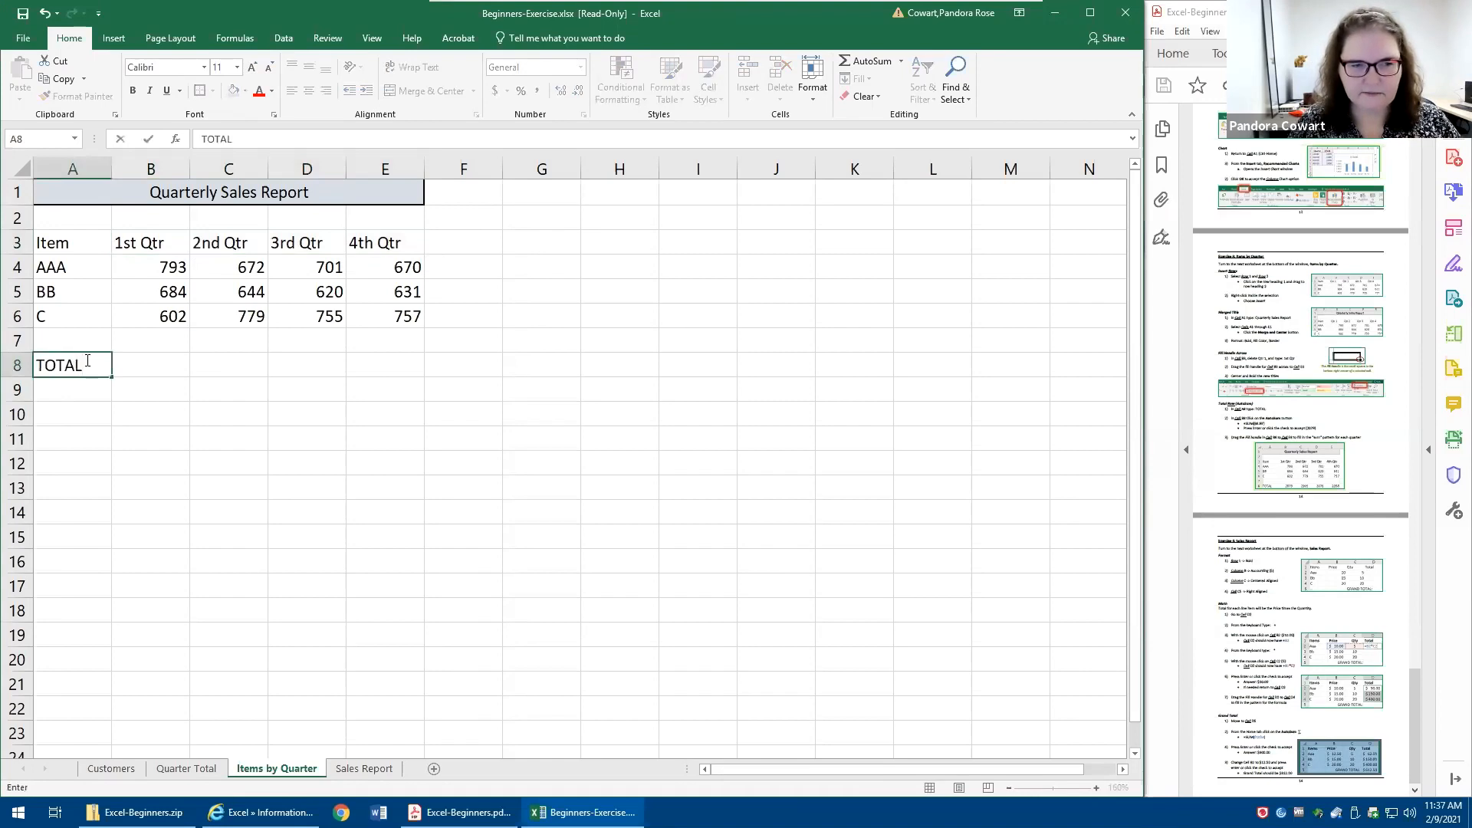
pyautogui.press('Tab')
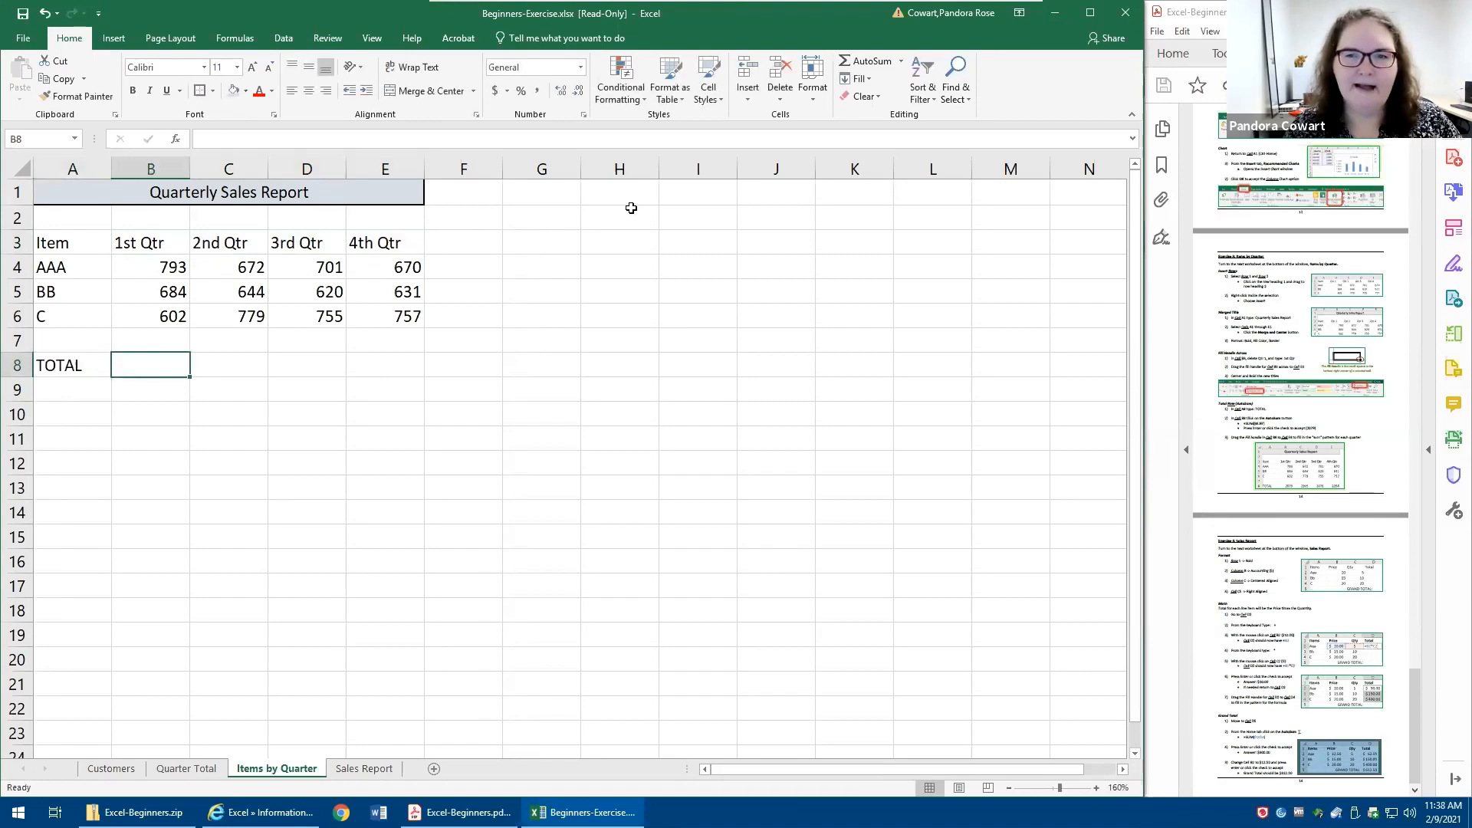
pyautogui.click(854, 61)
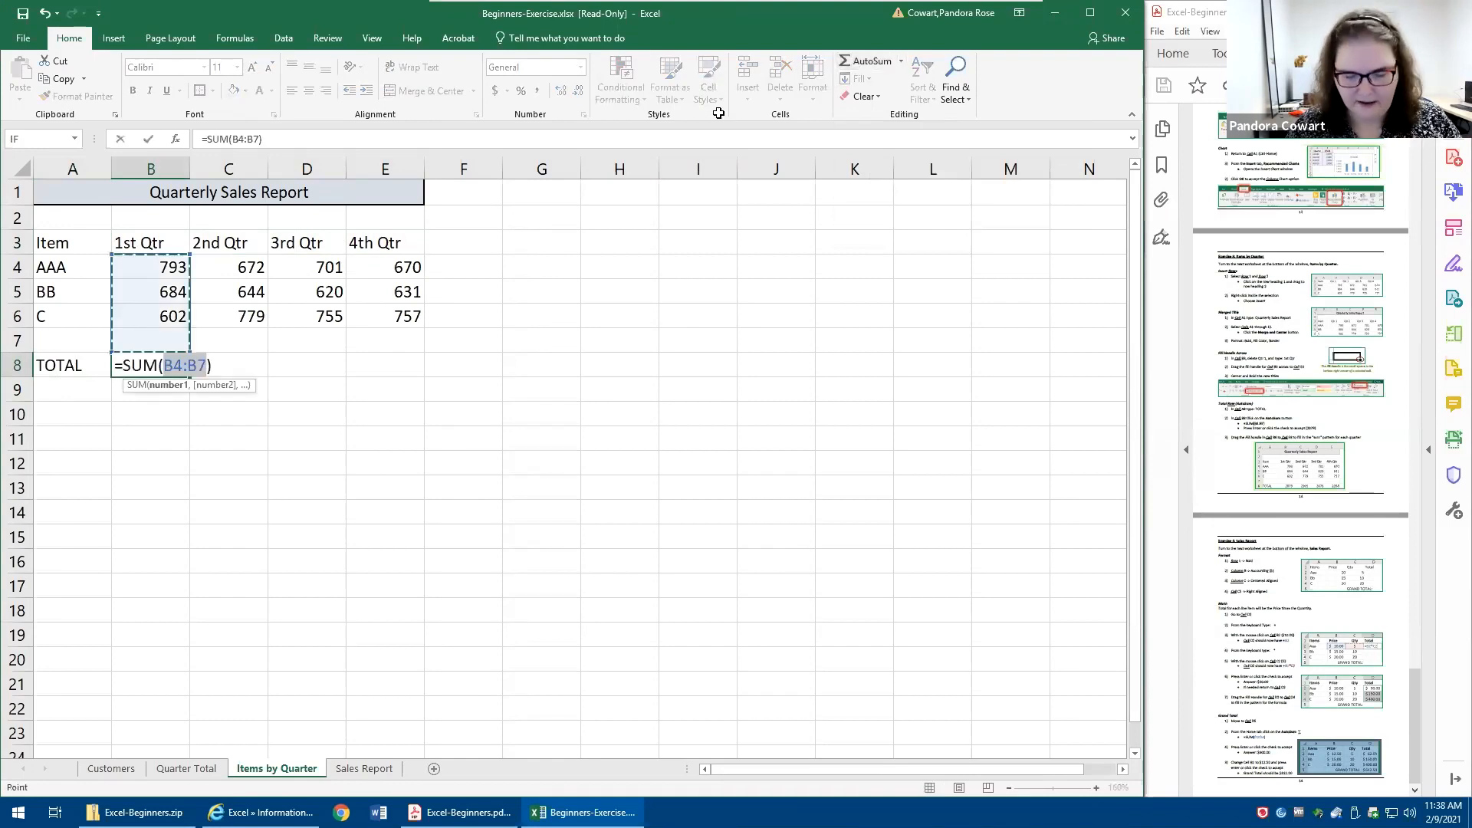
pyautogui.click(148, 139)
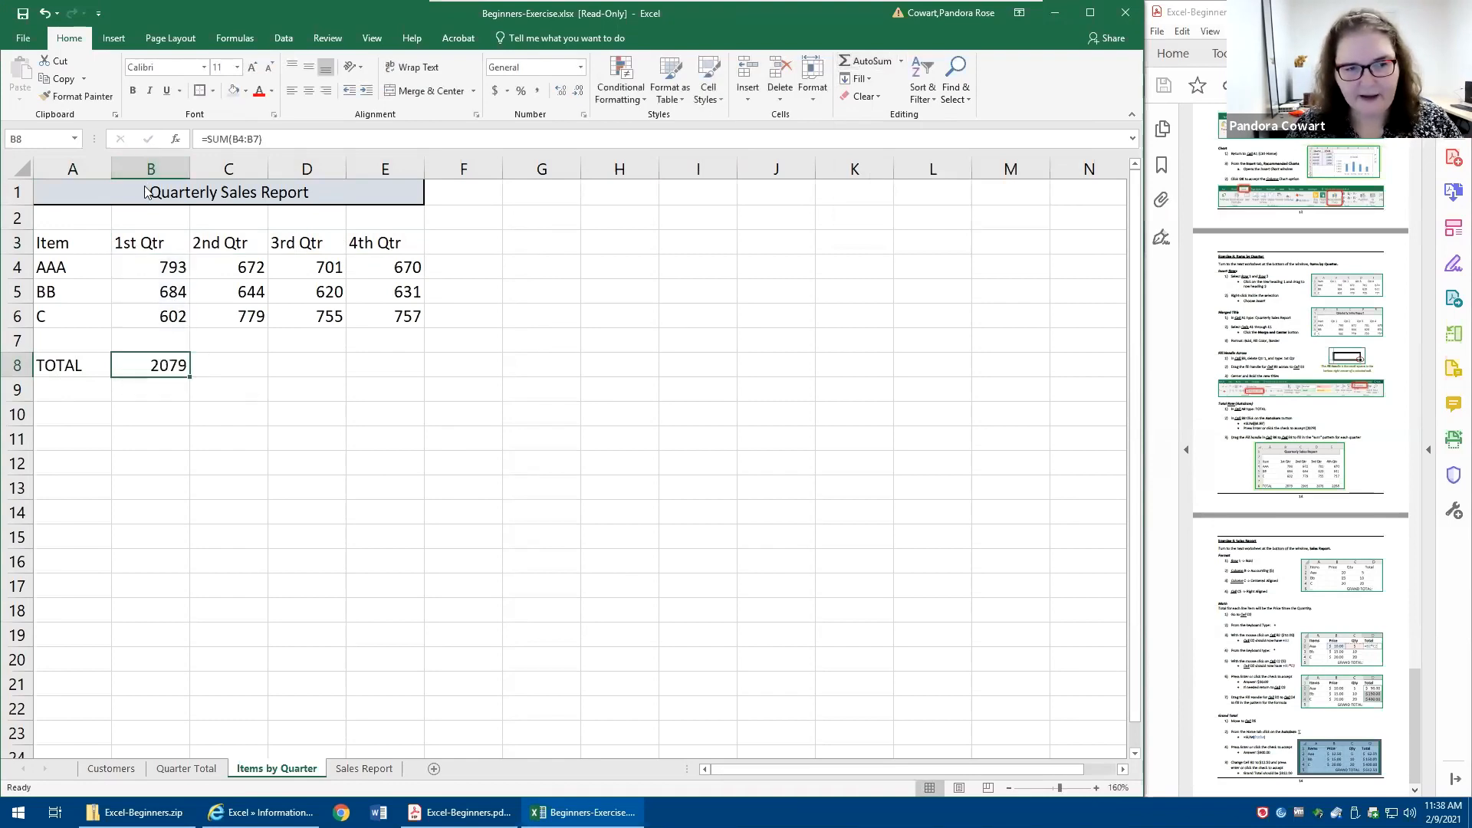
# - Fill the B8 total formula across to E8 and inspect the cell references in E8
pyautogui.moveTo(190, 379); pyautogui.dragTo(398, 374)
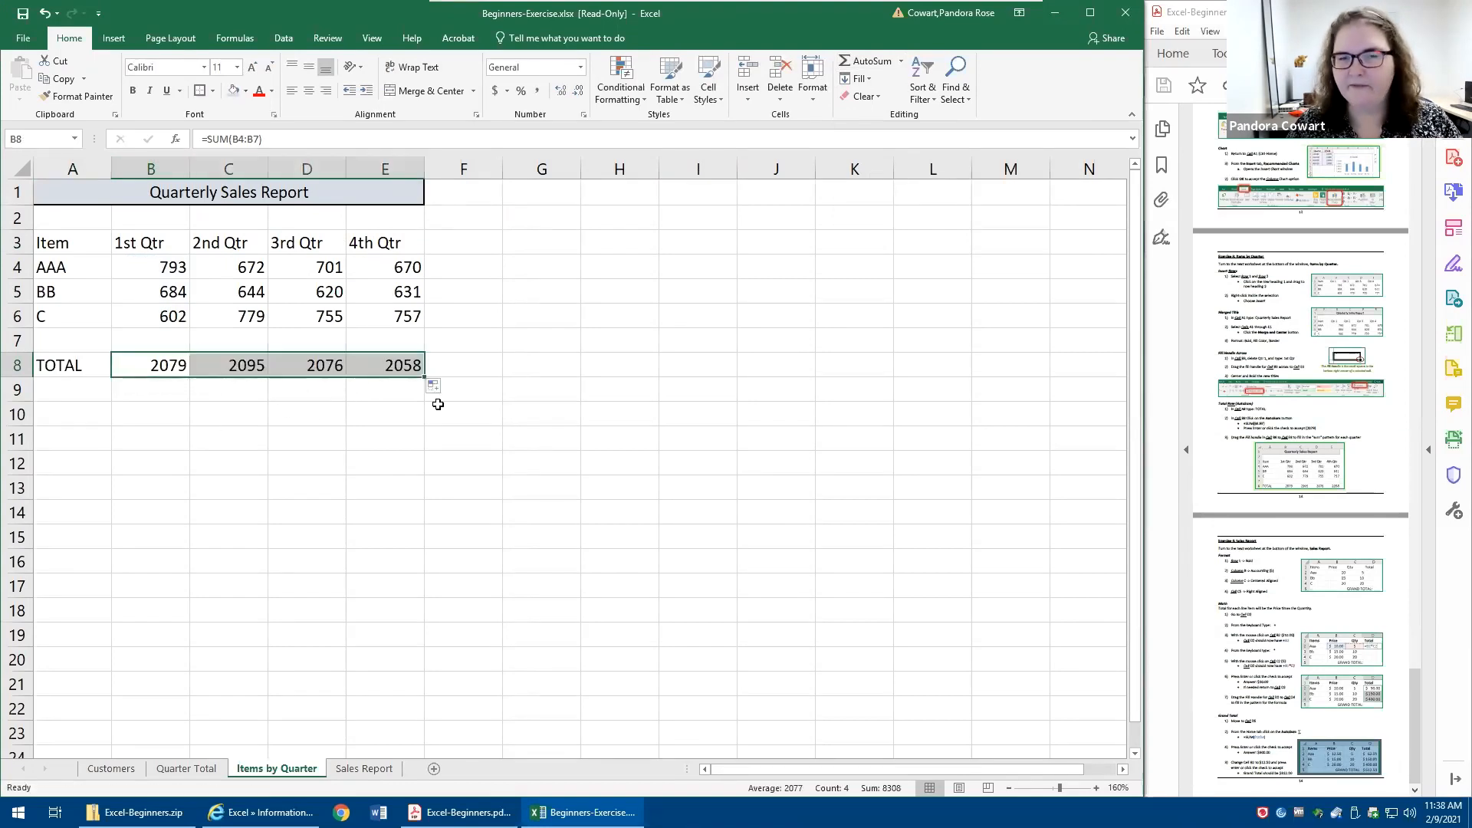
pyautogui.doubleClick(398, 367)
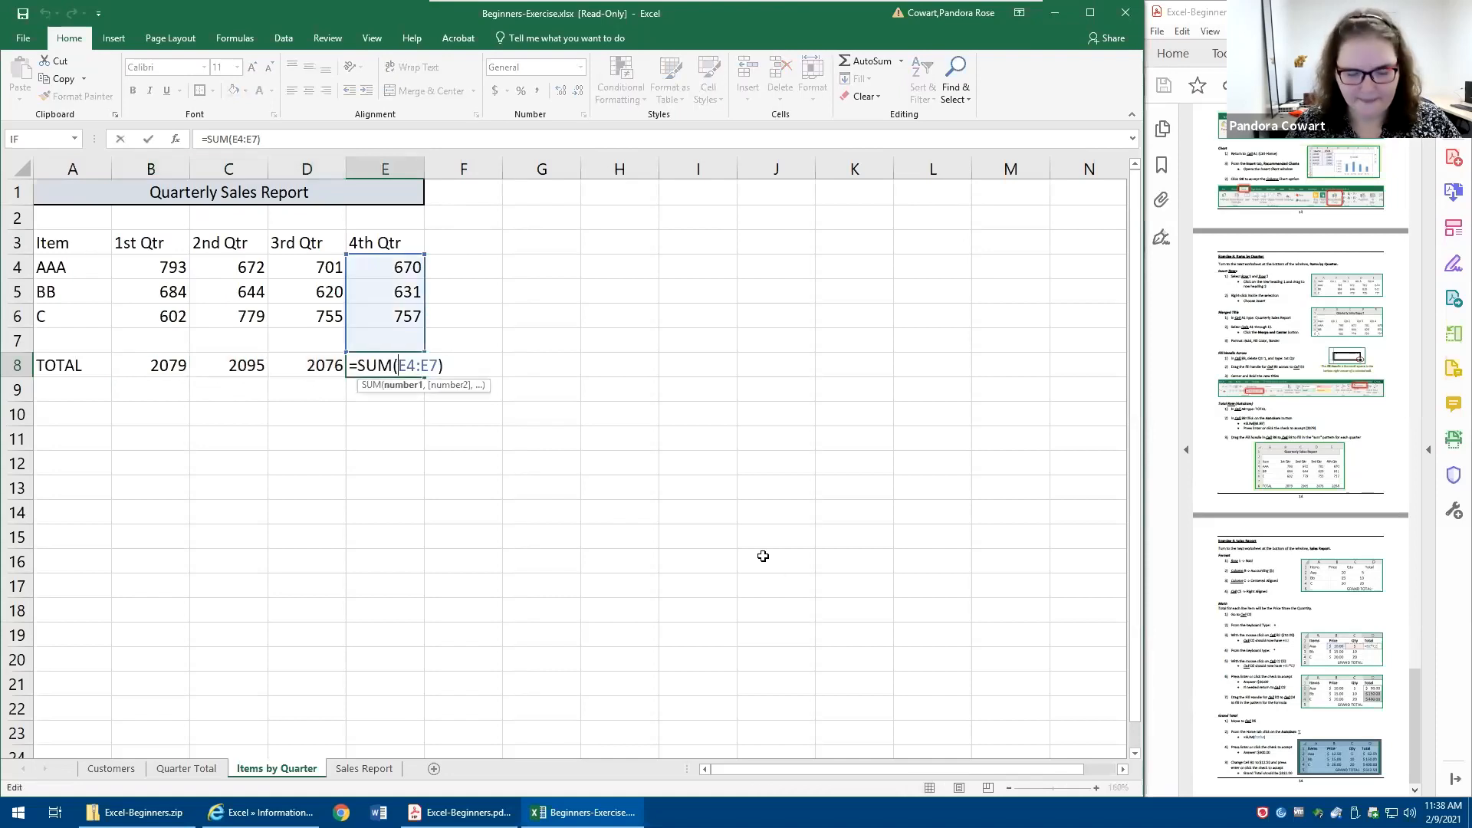
pyautogui.press('Escape')
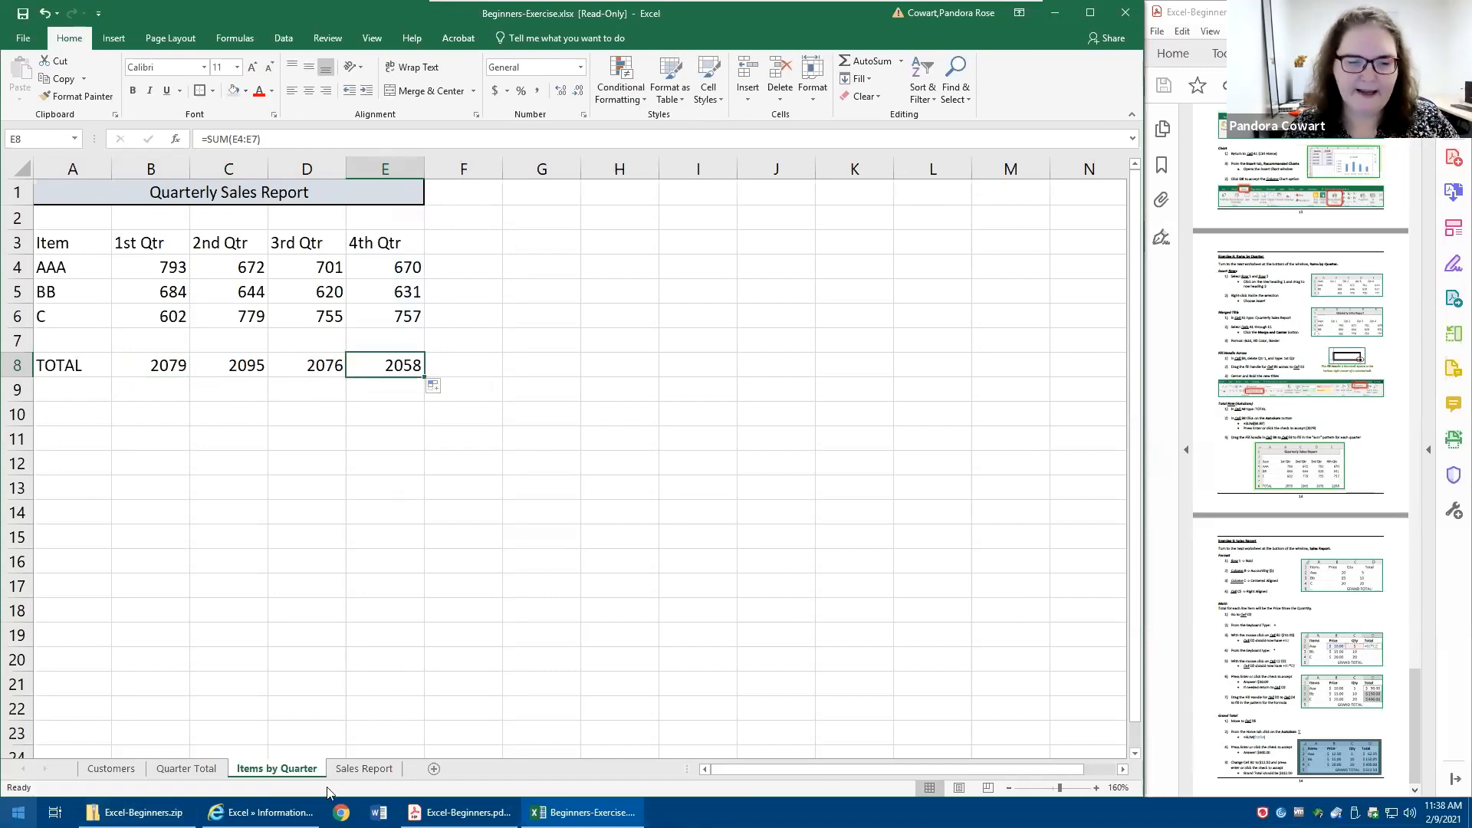
# - On the Sales Report sheet, make row 1 bold and apply the Accounting number format to column B
pyautogui.click(375, 770)
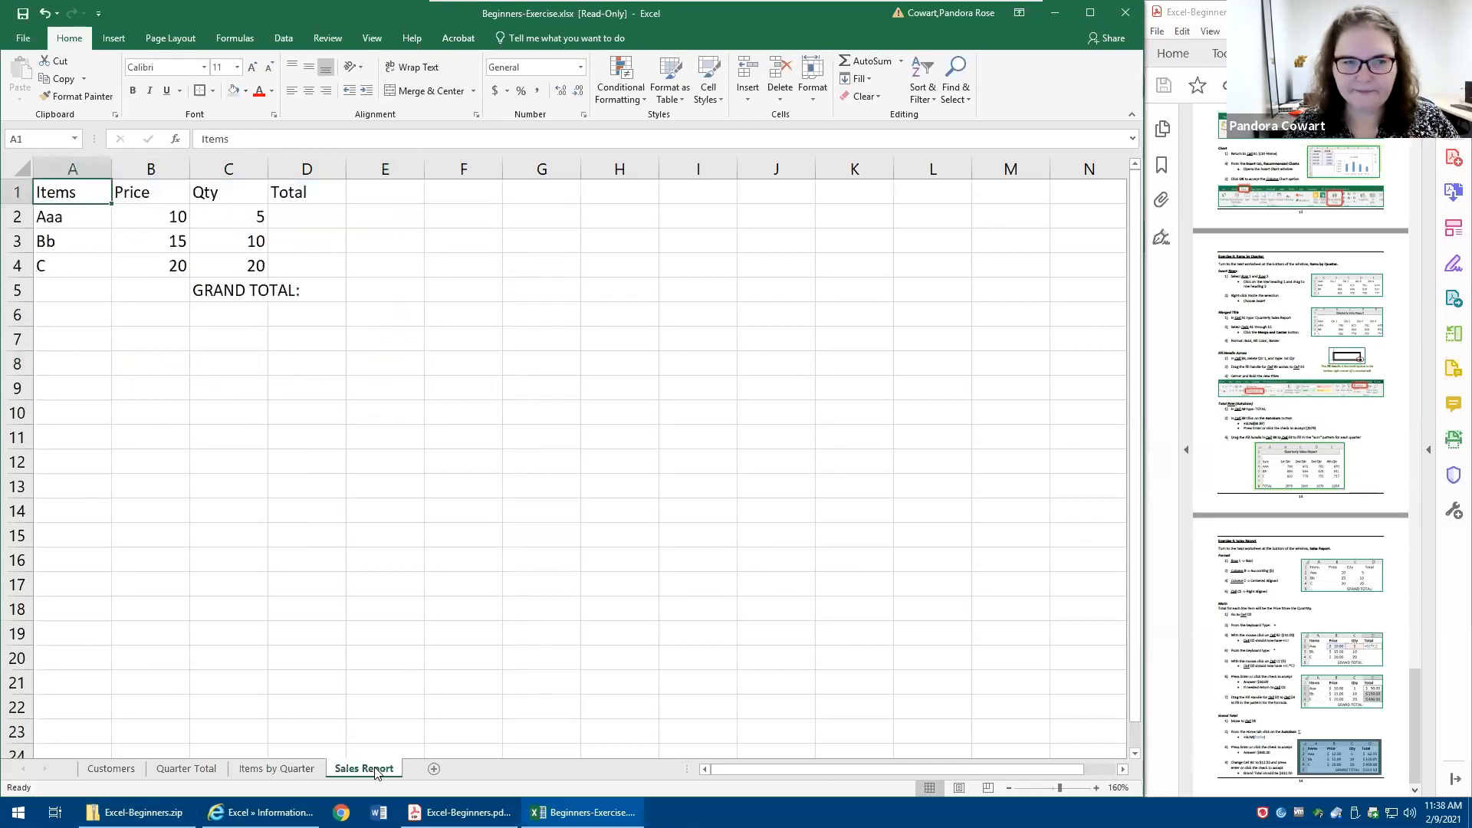
pyautogui.click(17, 191)
pyautogui.click(131, 91)
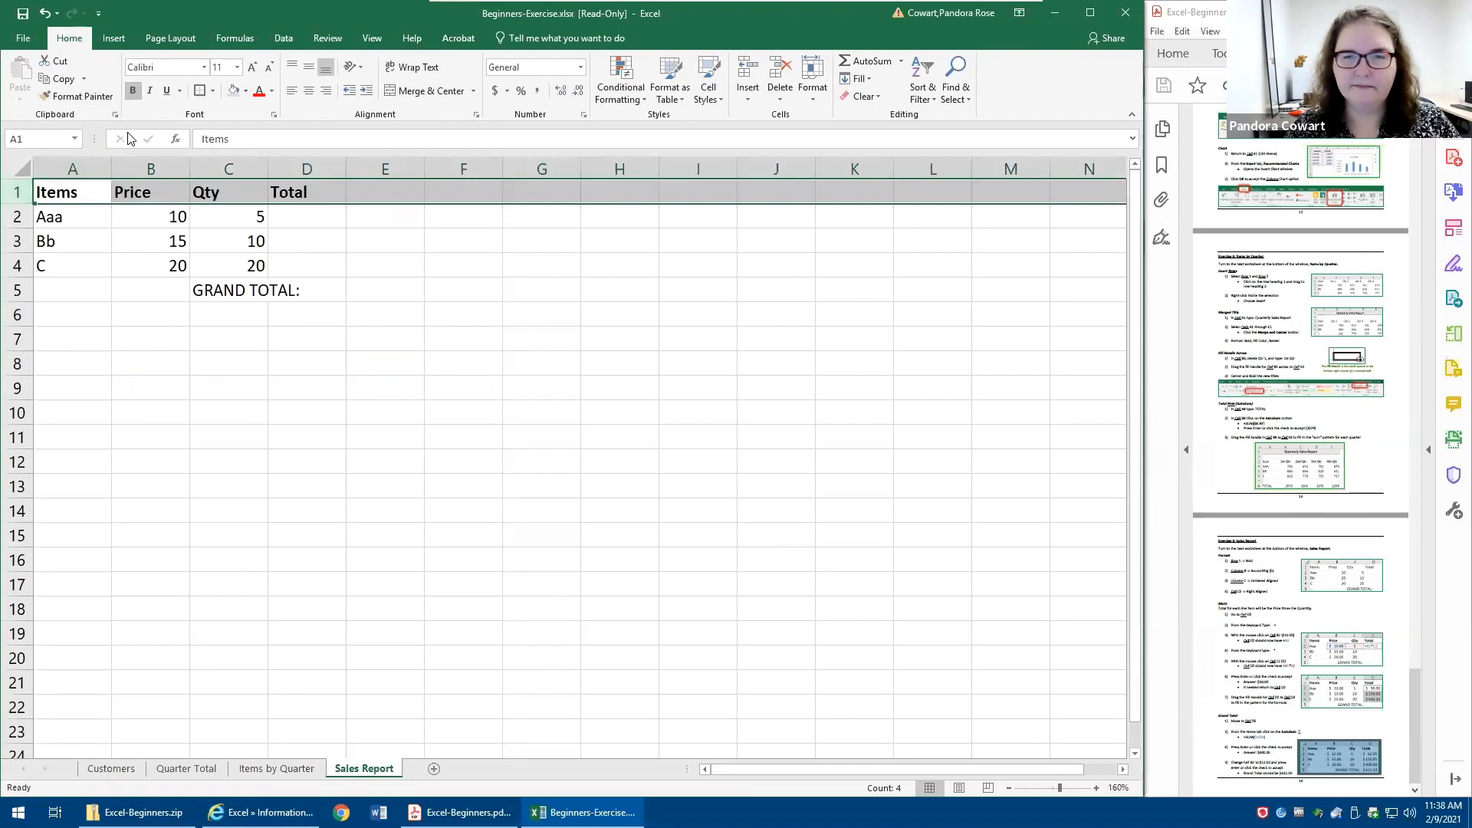
pyautogui.click(136, 170)
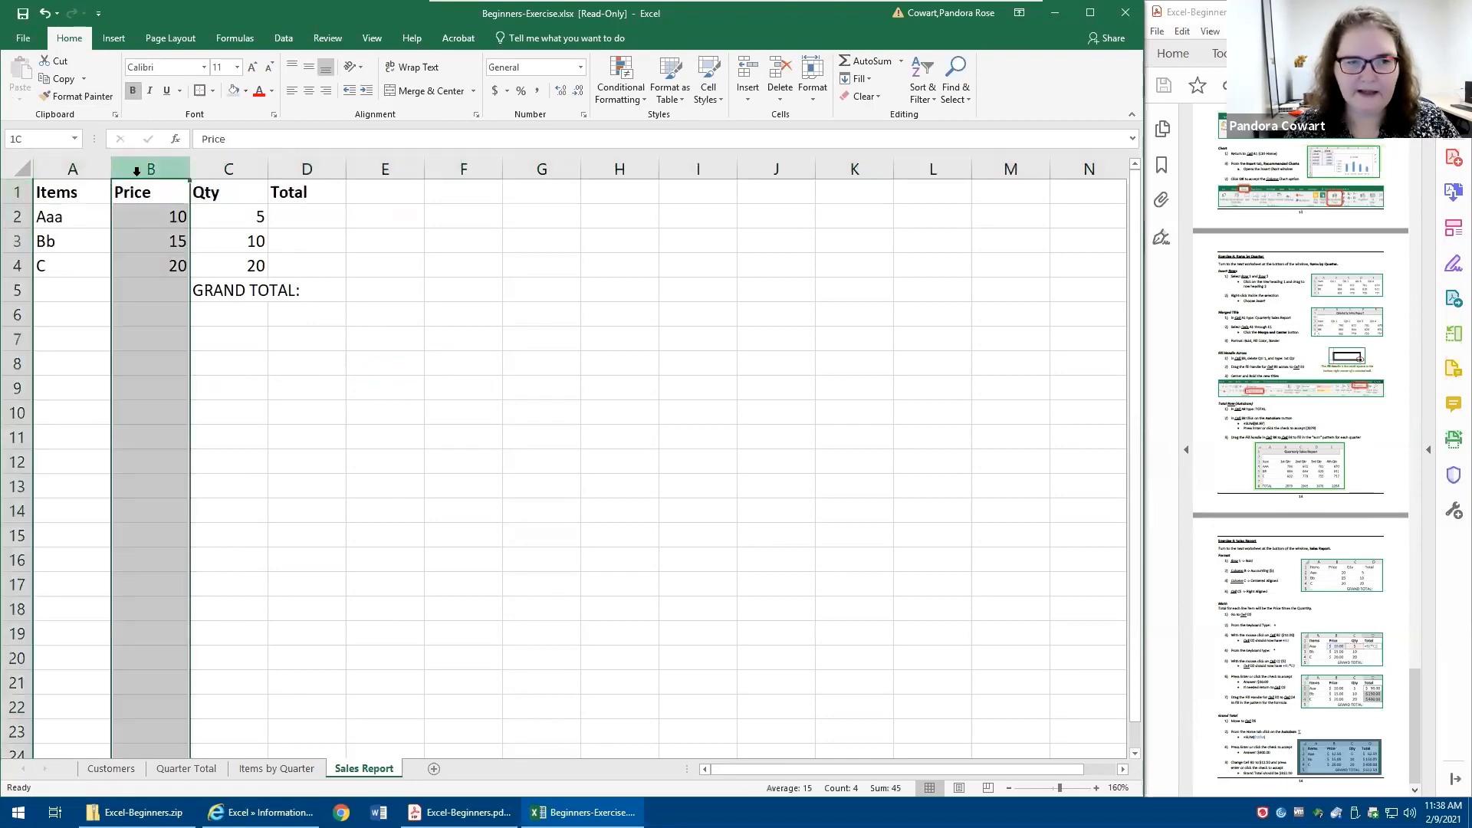
pyautogui.click(495, 90)
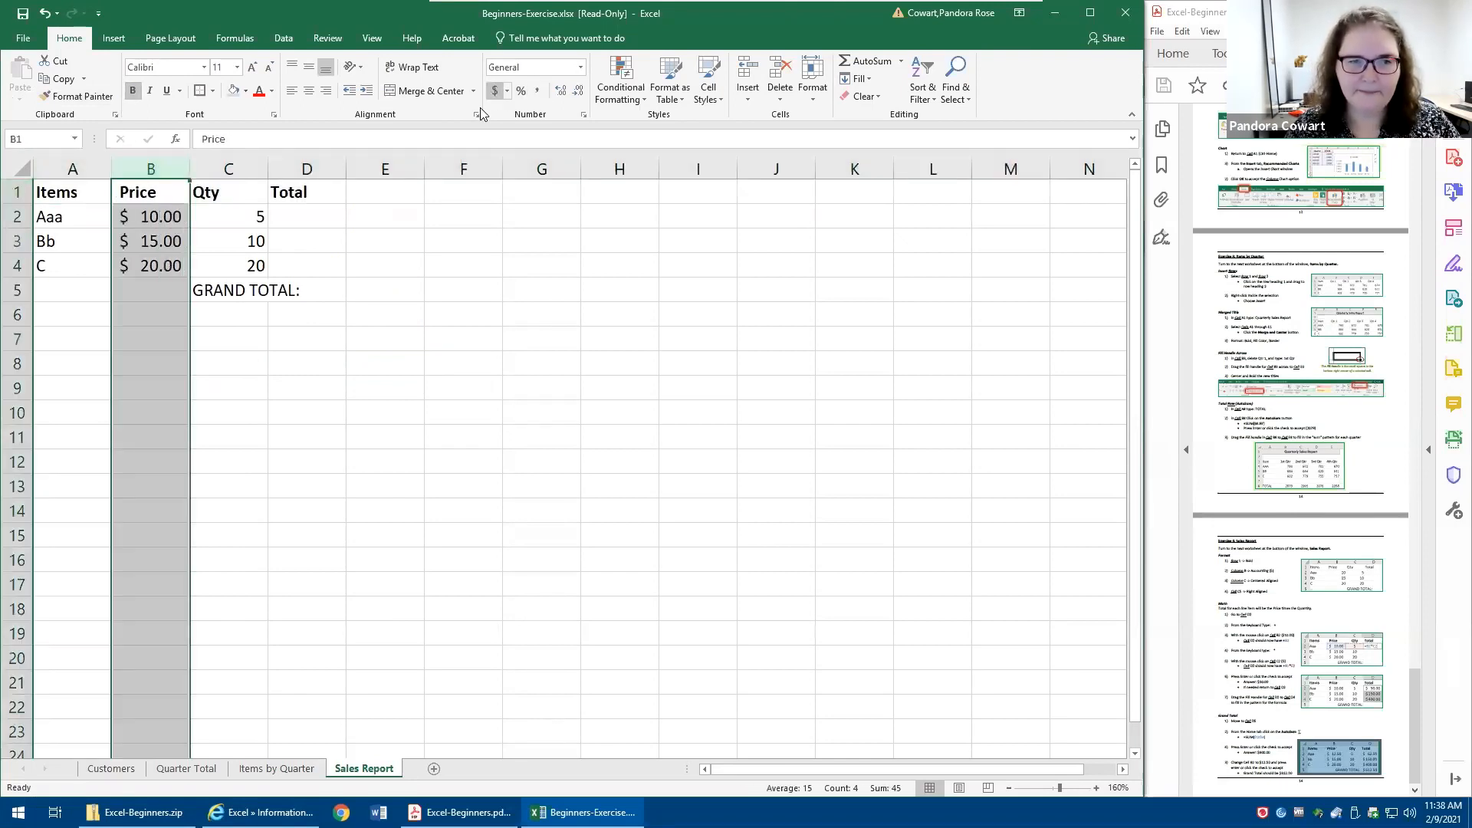
# - Center column C and right-align the GRAND TOTAL: label in C5
pyautogui.click(227, 170)
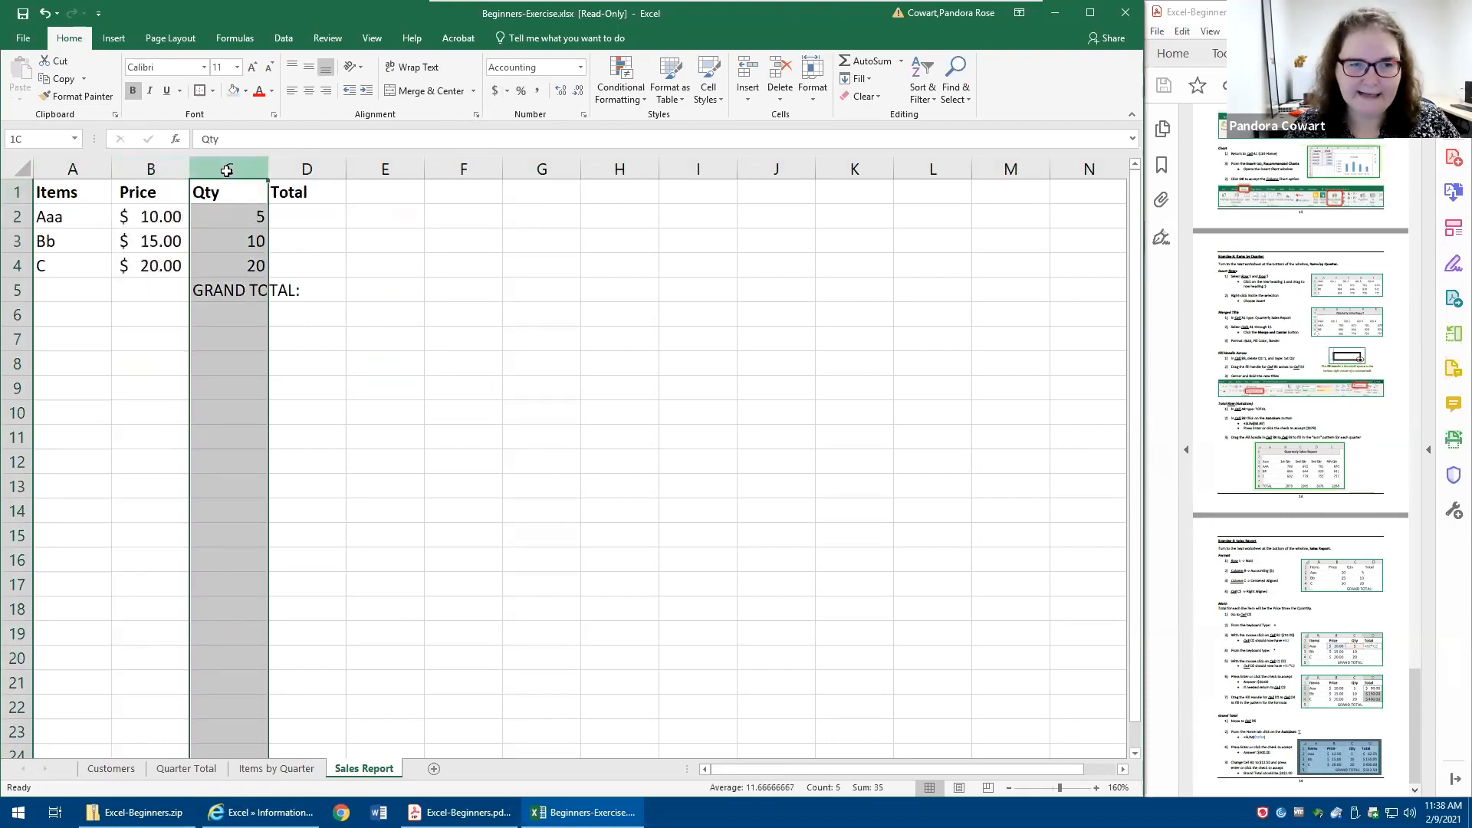
pyautogui.click(308, 92)
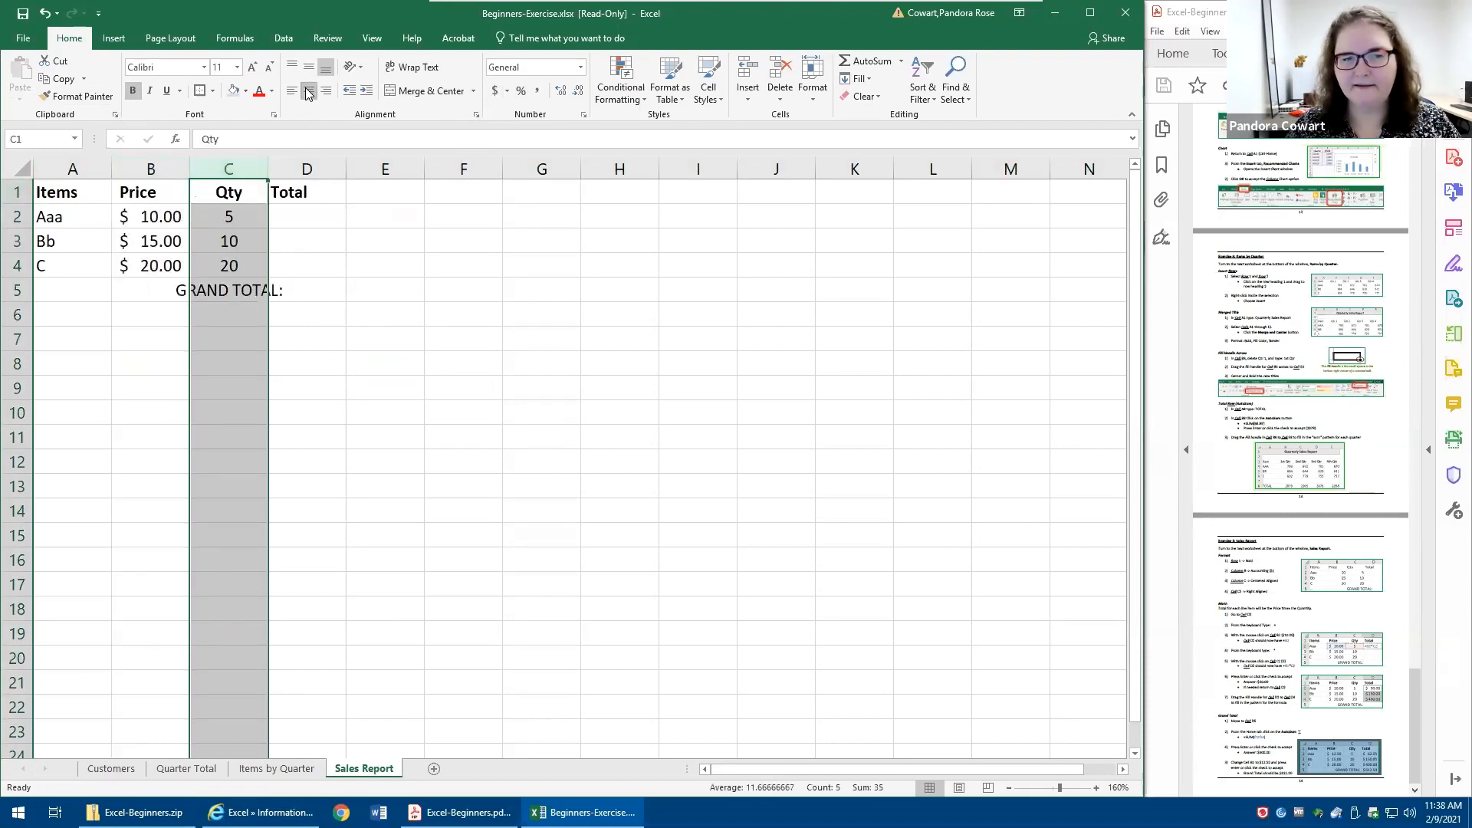
pyautogui.click(230, 293)
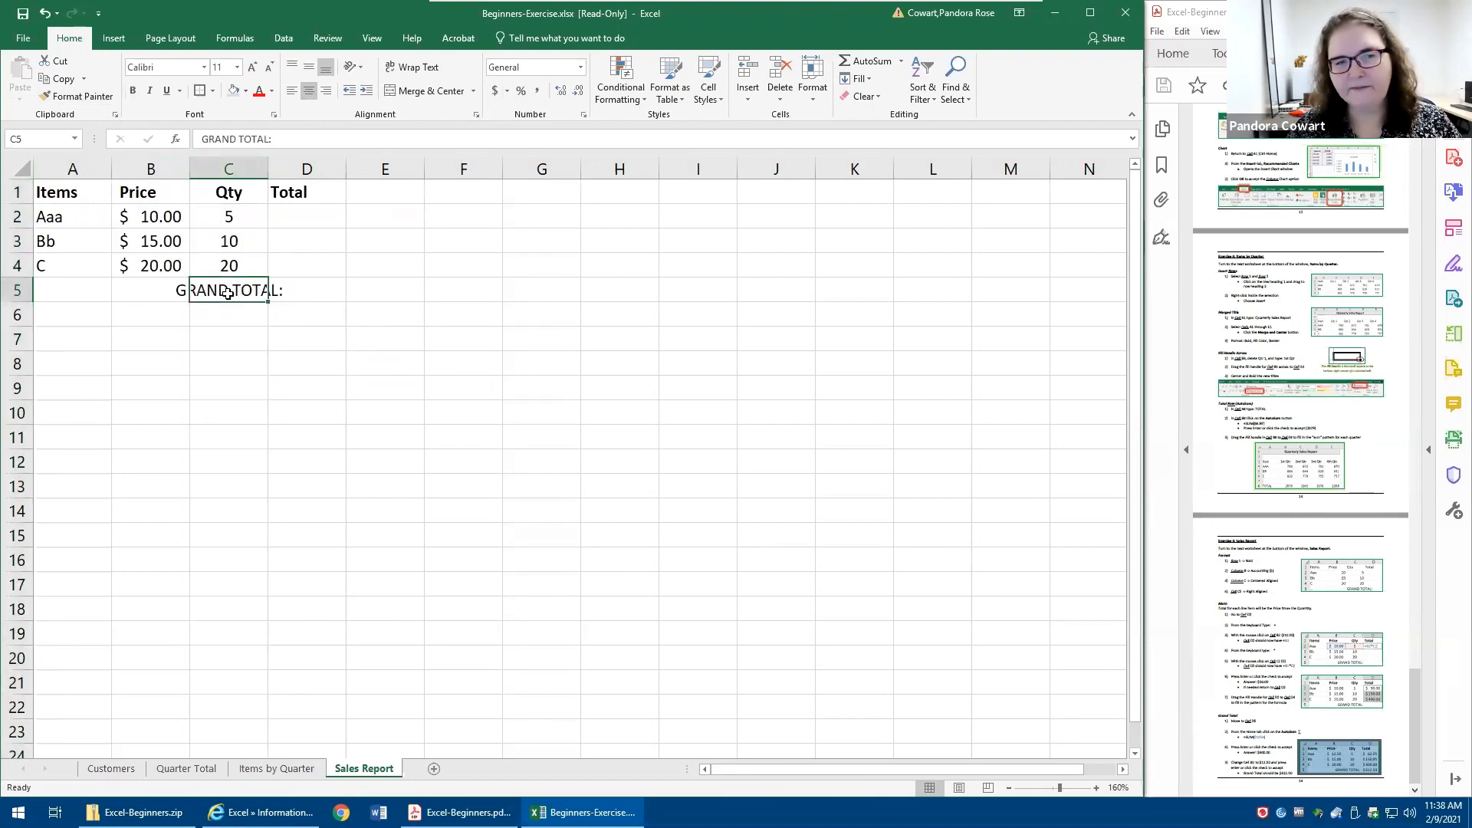
pyautogui.click(325, 92)
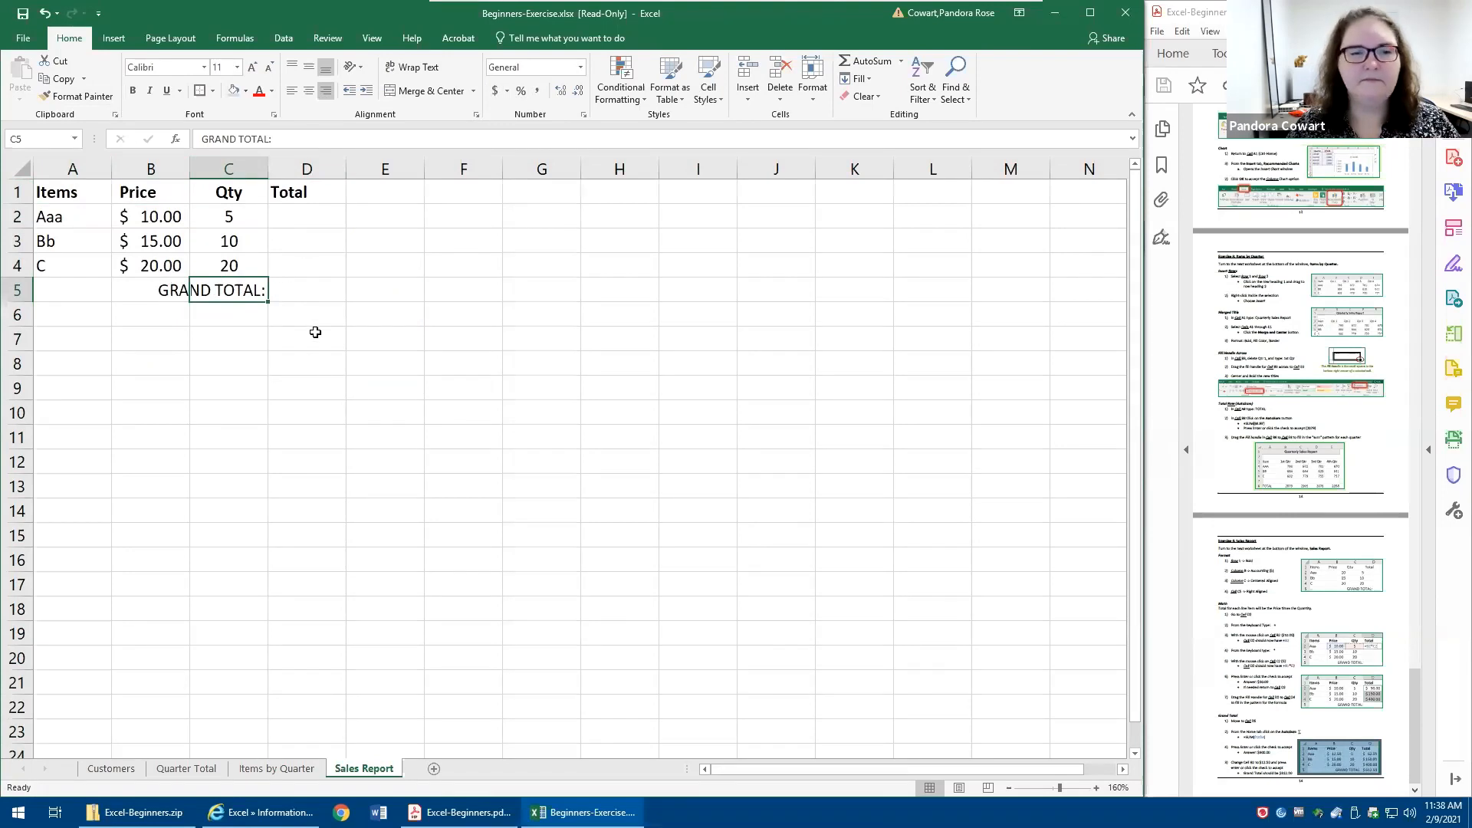
# - Calculate the first item's total in D2 by multiplying its price and quantity with =B2*C2
pyautogui.click(302, 218)
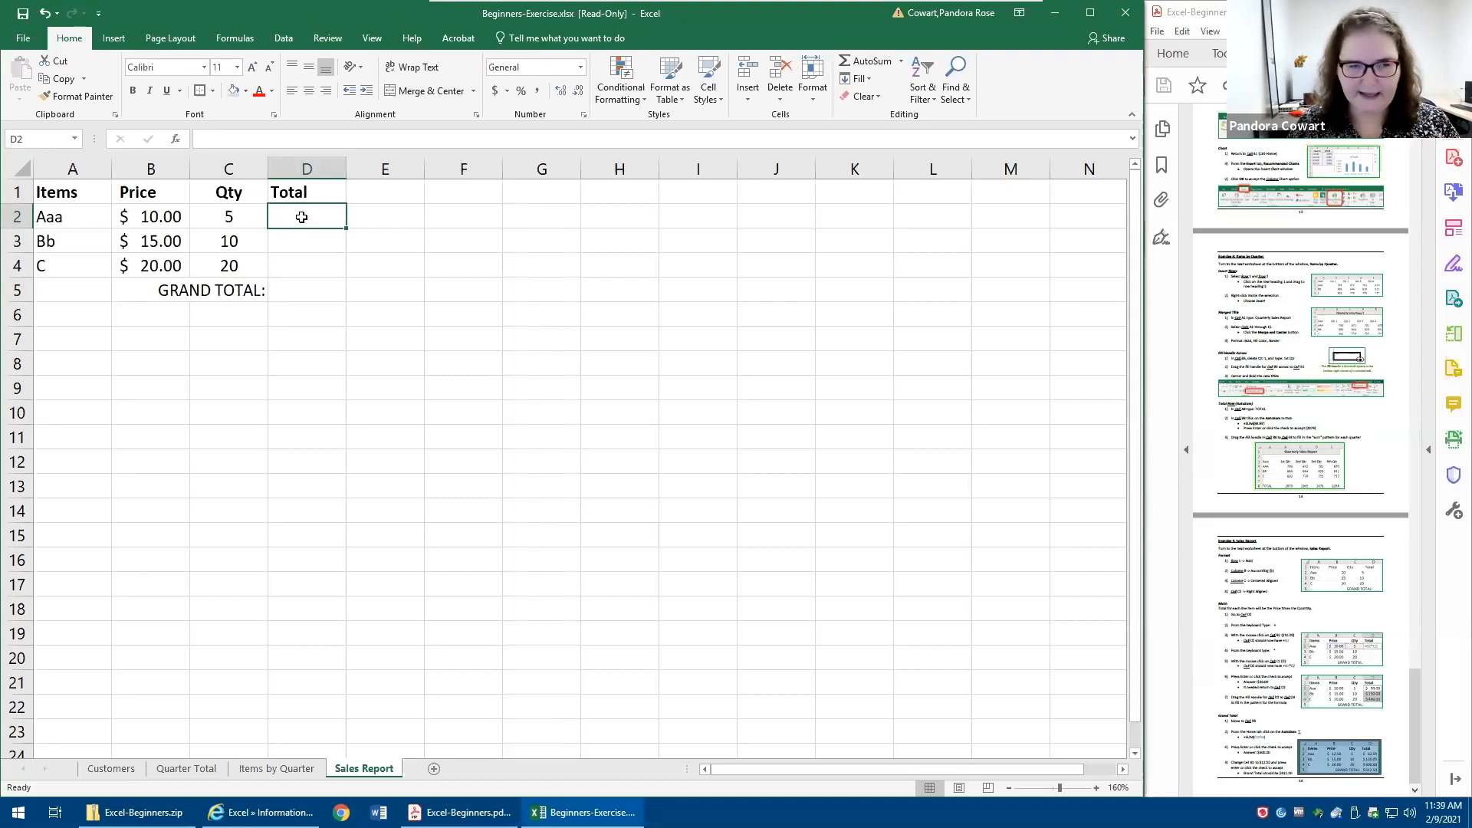
pyautogui.write('=')
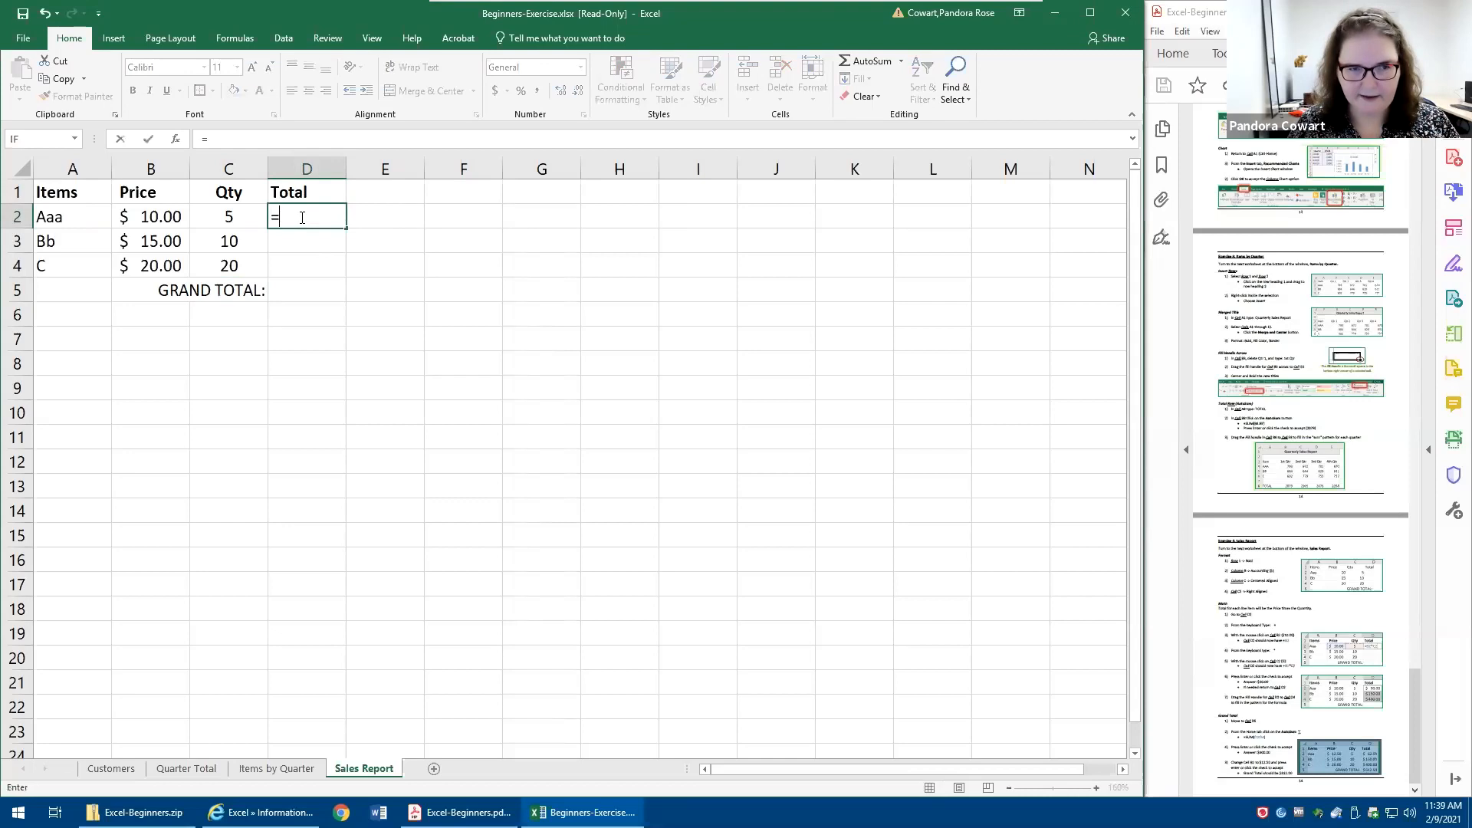
pyautogui.click(143, 217)
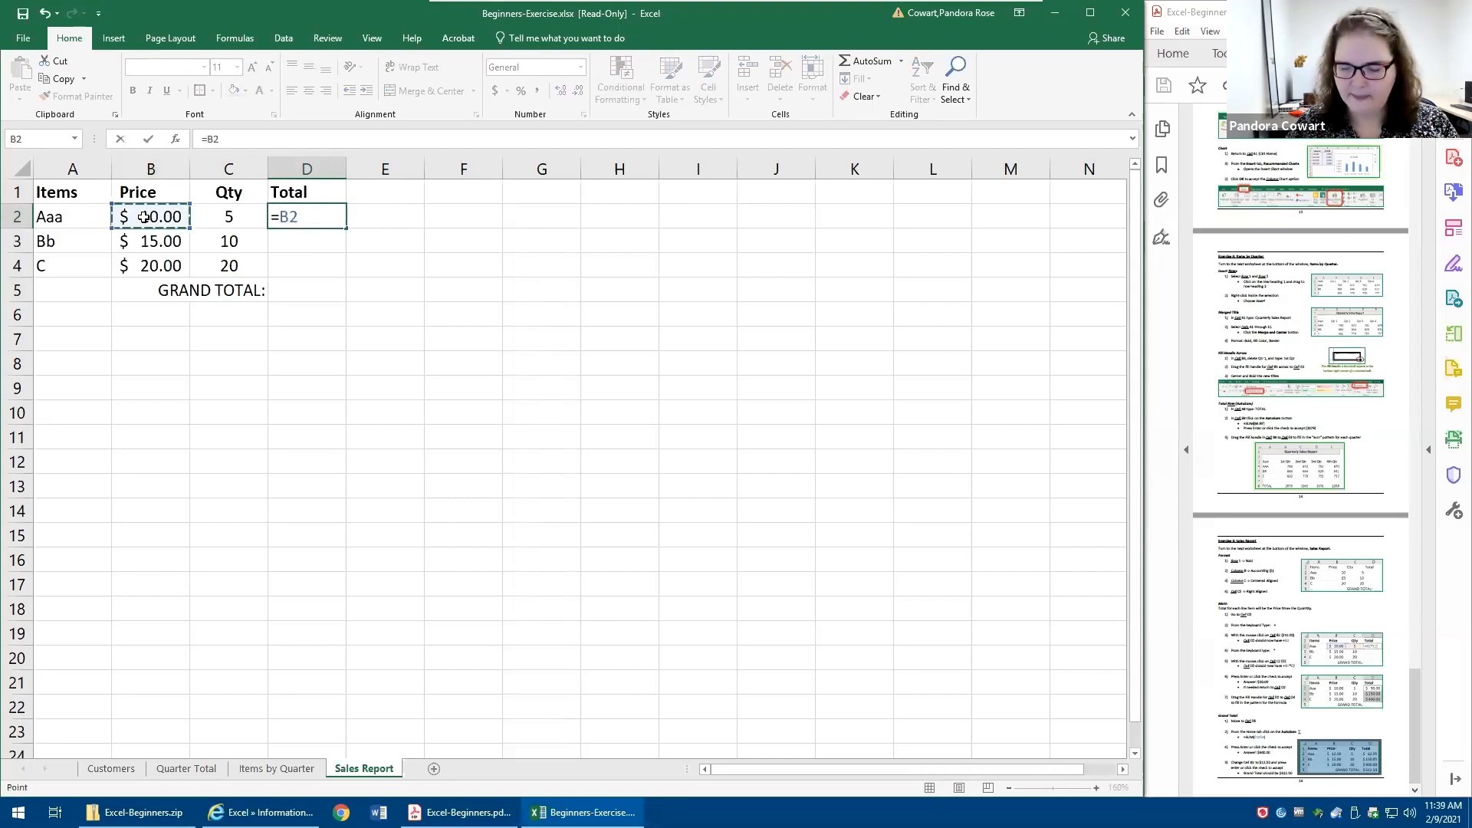
pyautogui.write('*')
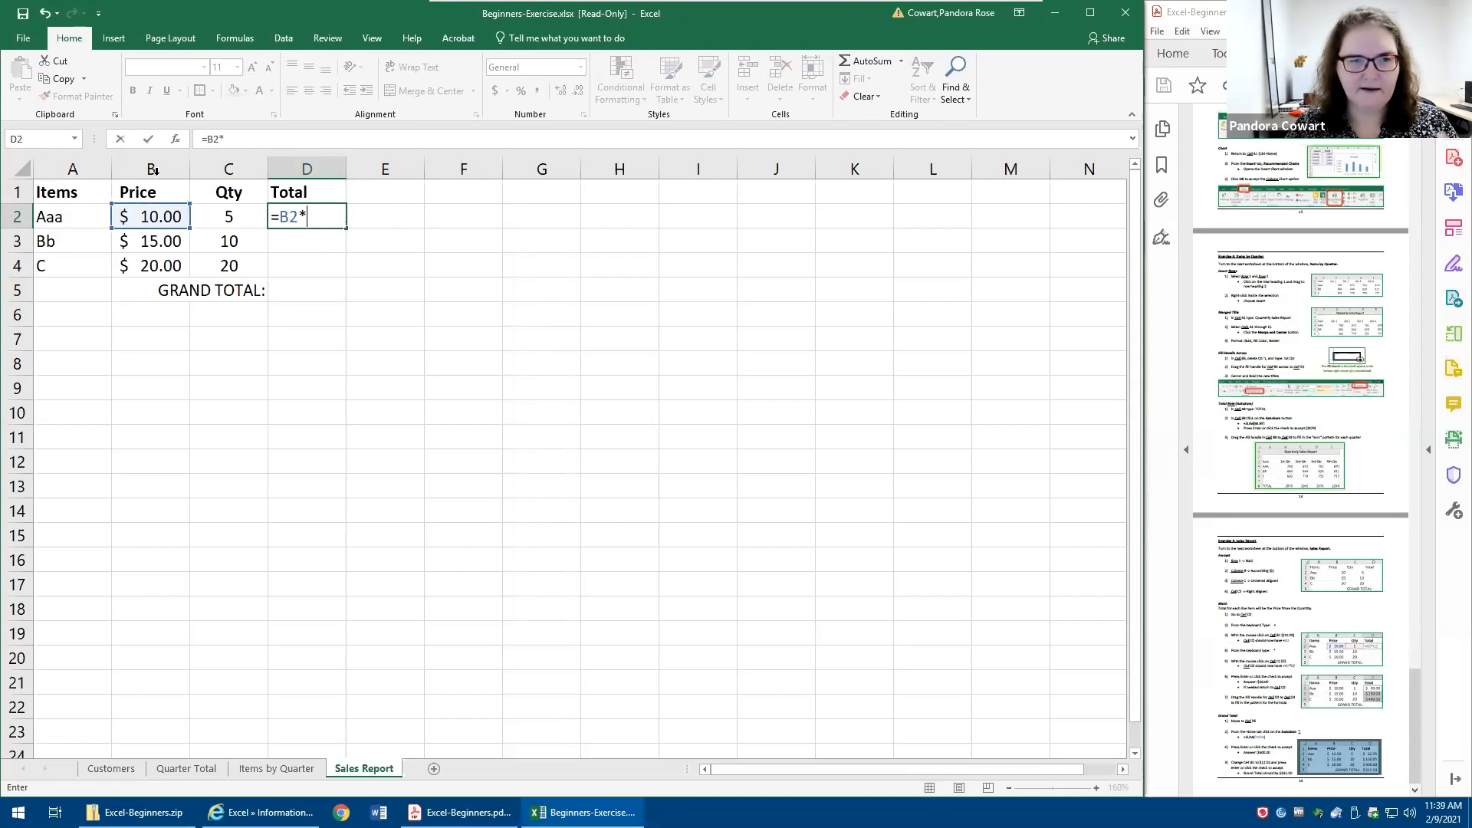
pyautogui.click(227, 217)
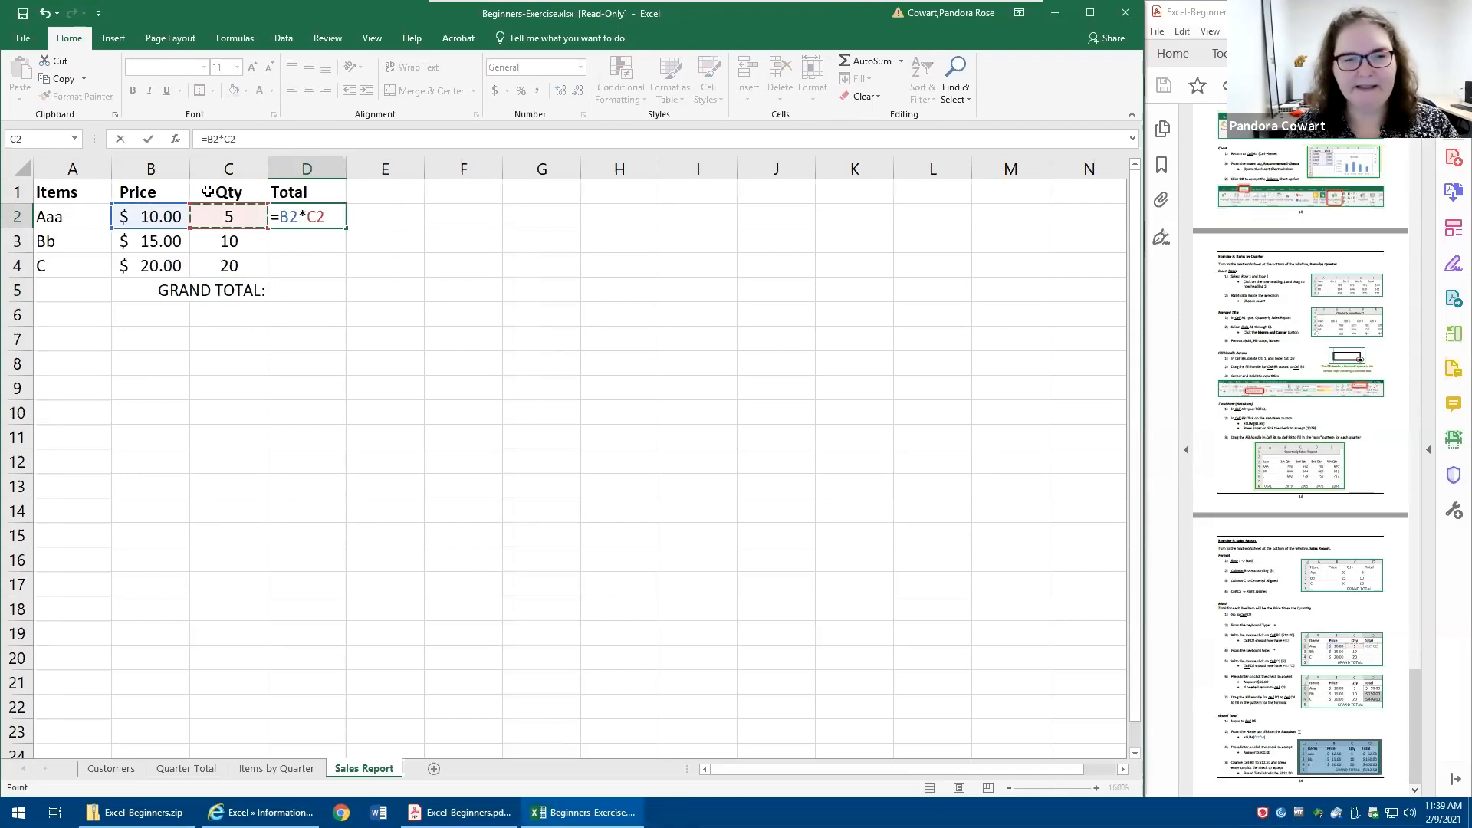
pyautogui.click(146, 140)
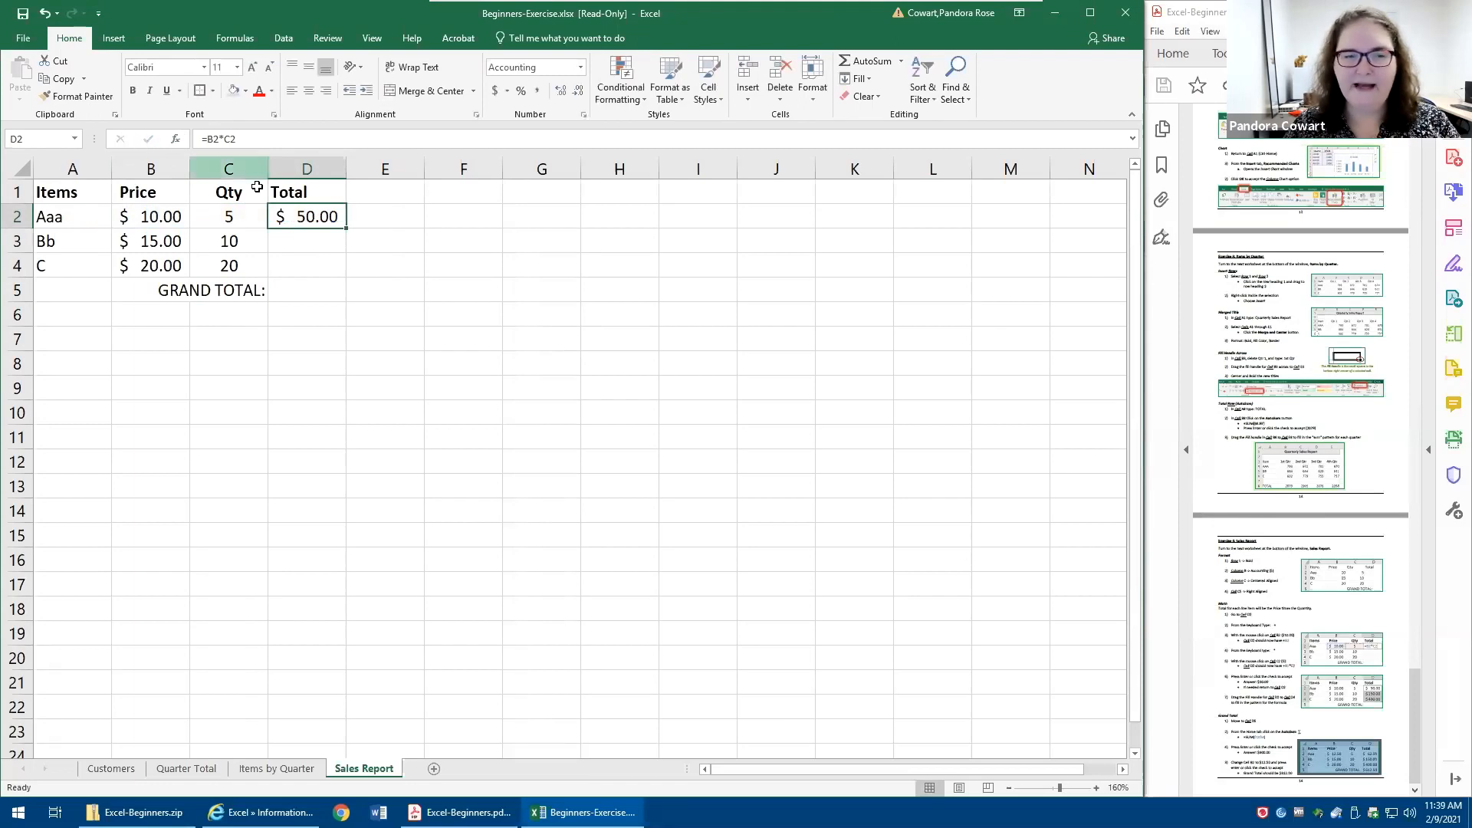
pyautogui.write('=')
pyautogui.click(159, 213)
pyautogui.write('*')
pyautogui.click(224, 219)
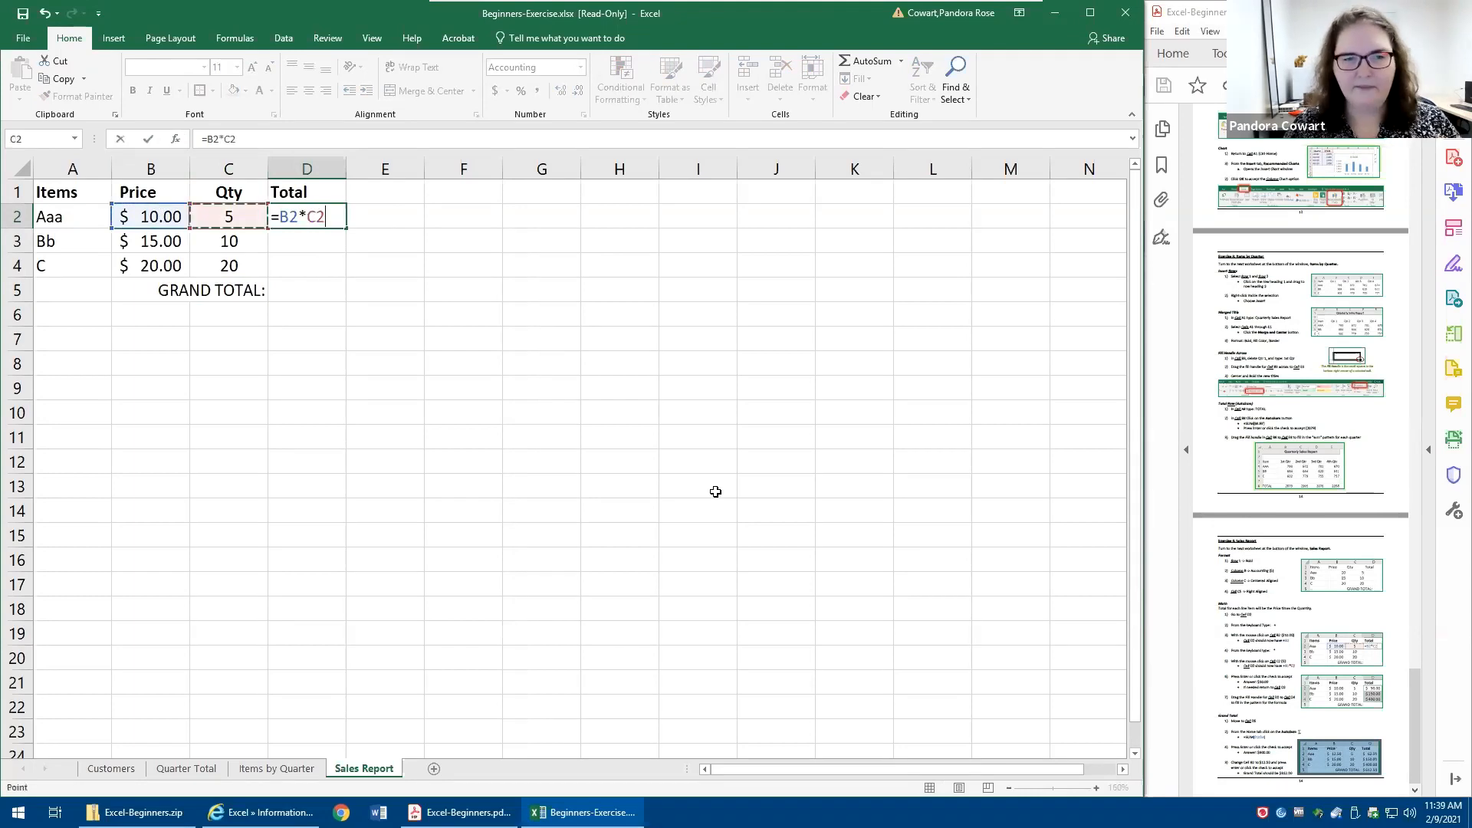
pyautogui.click(706, 534)
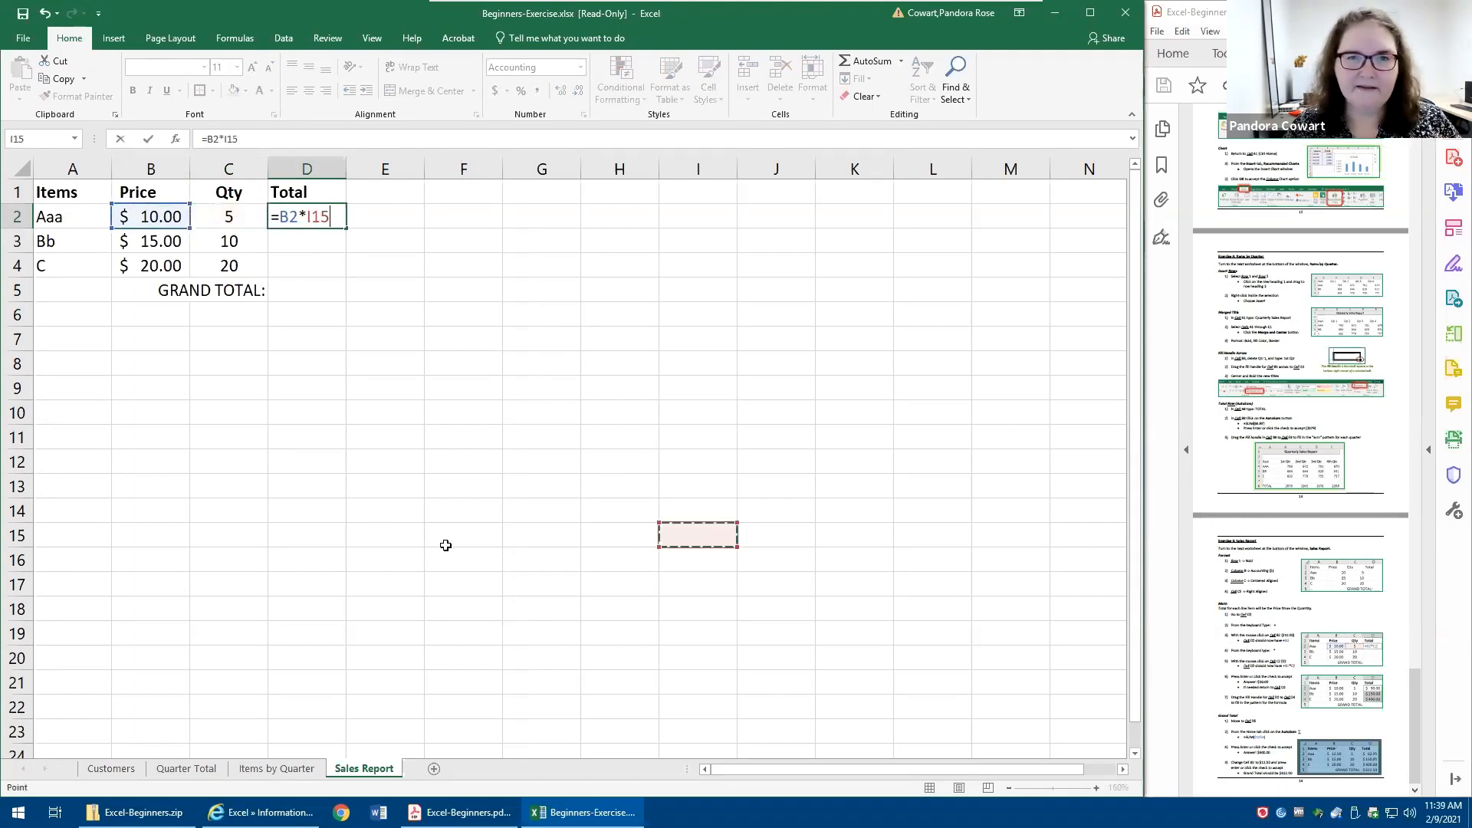
pyautogui.click(236, 223)
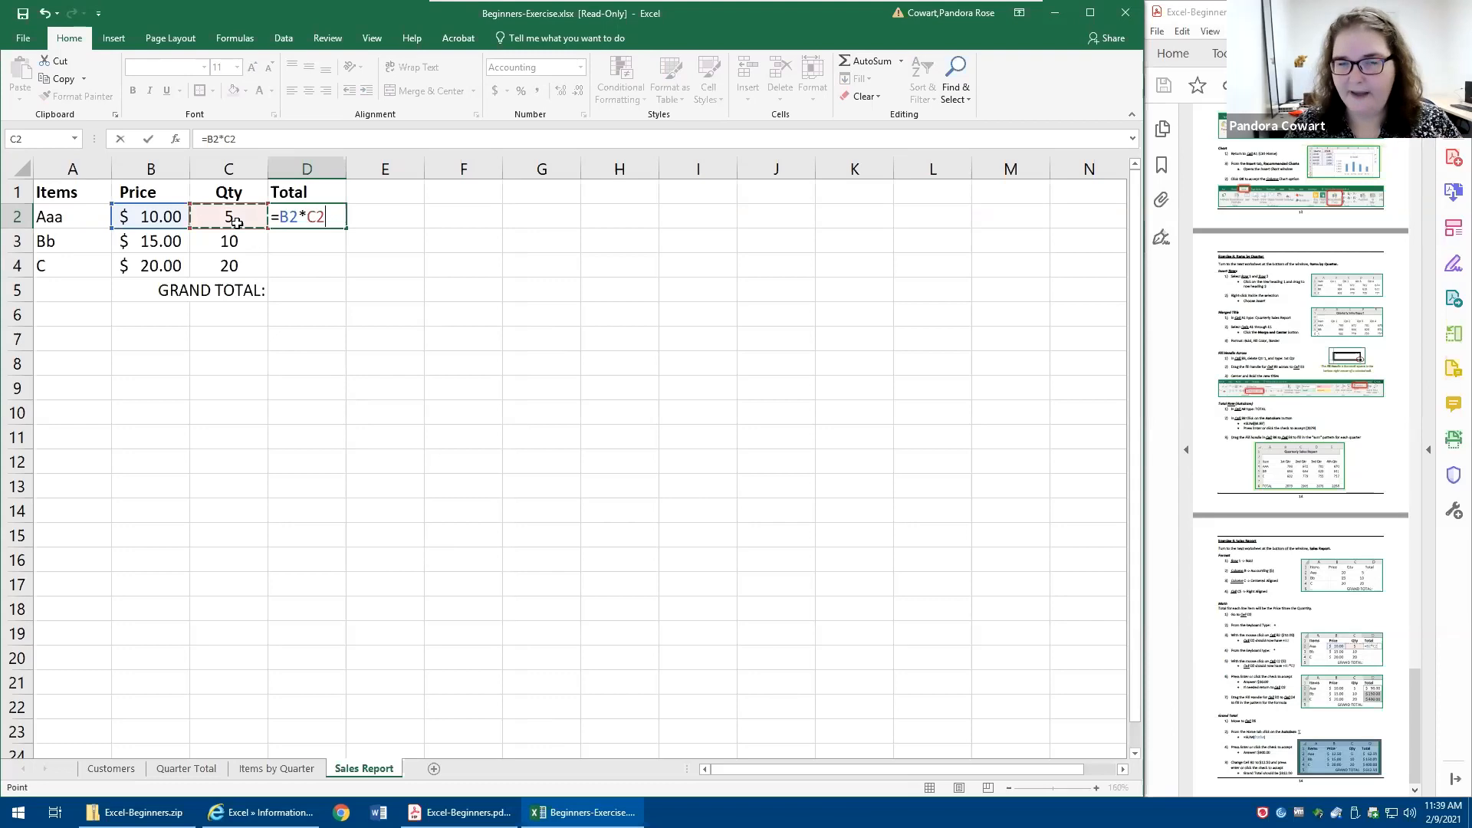
pyautogui.click(559, 529)
pyautogui.click(672, 453)
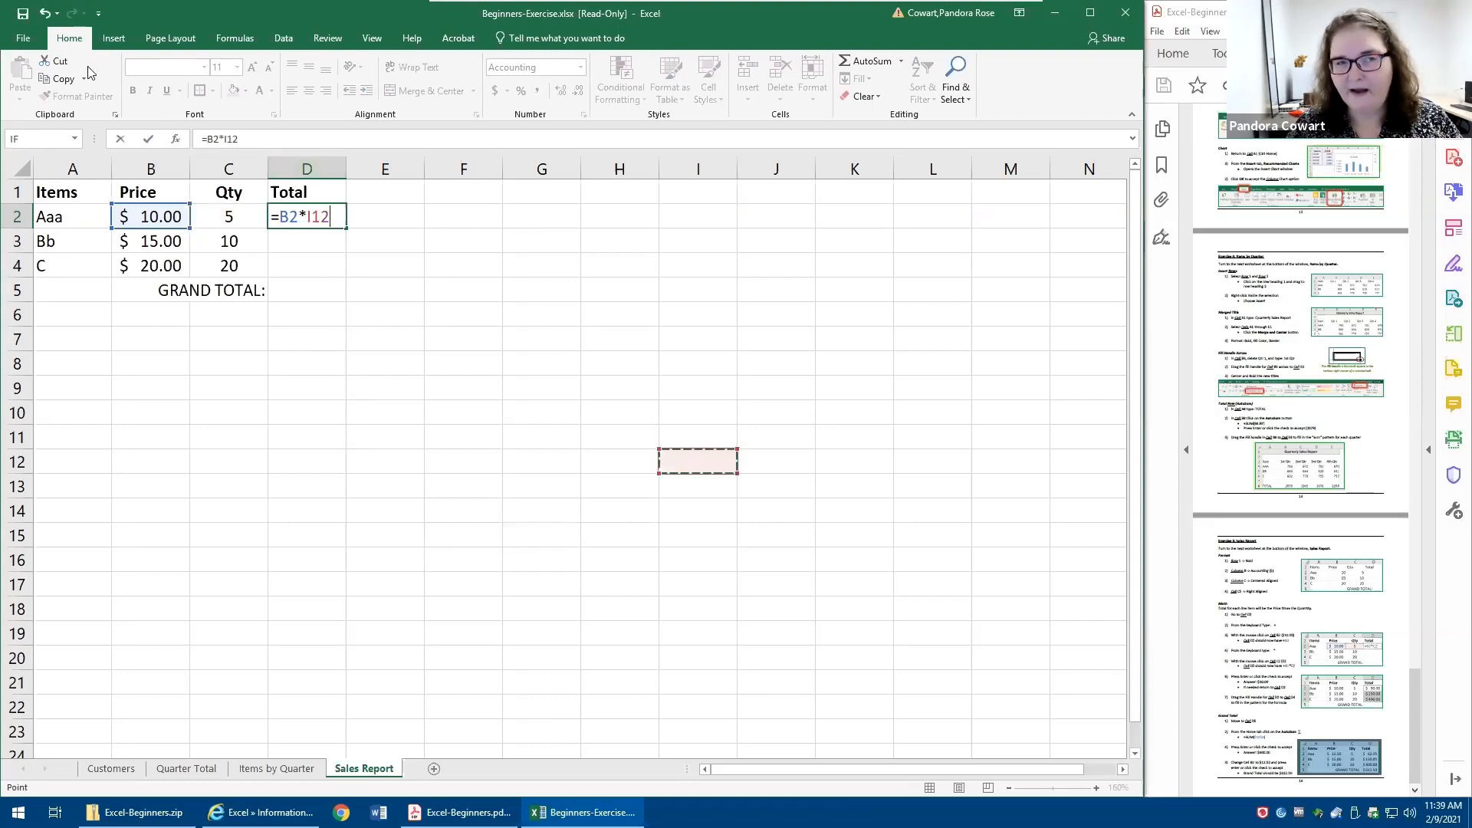
pyautogui.click(469, 459)
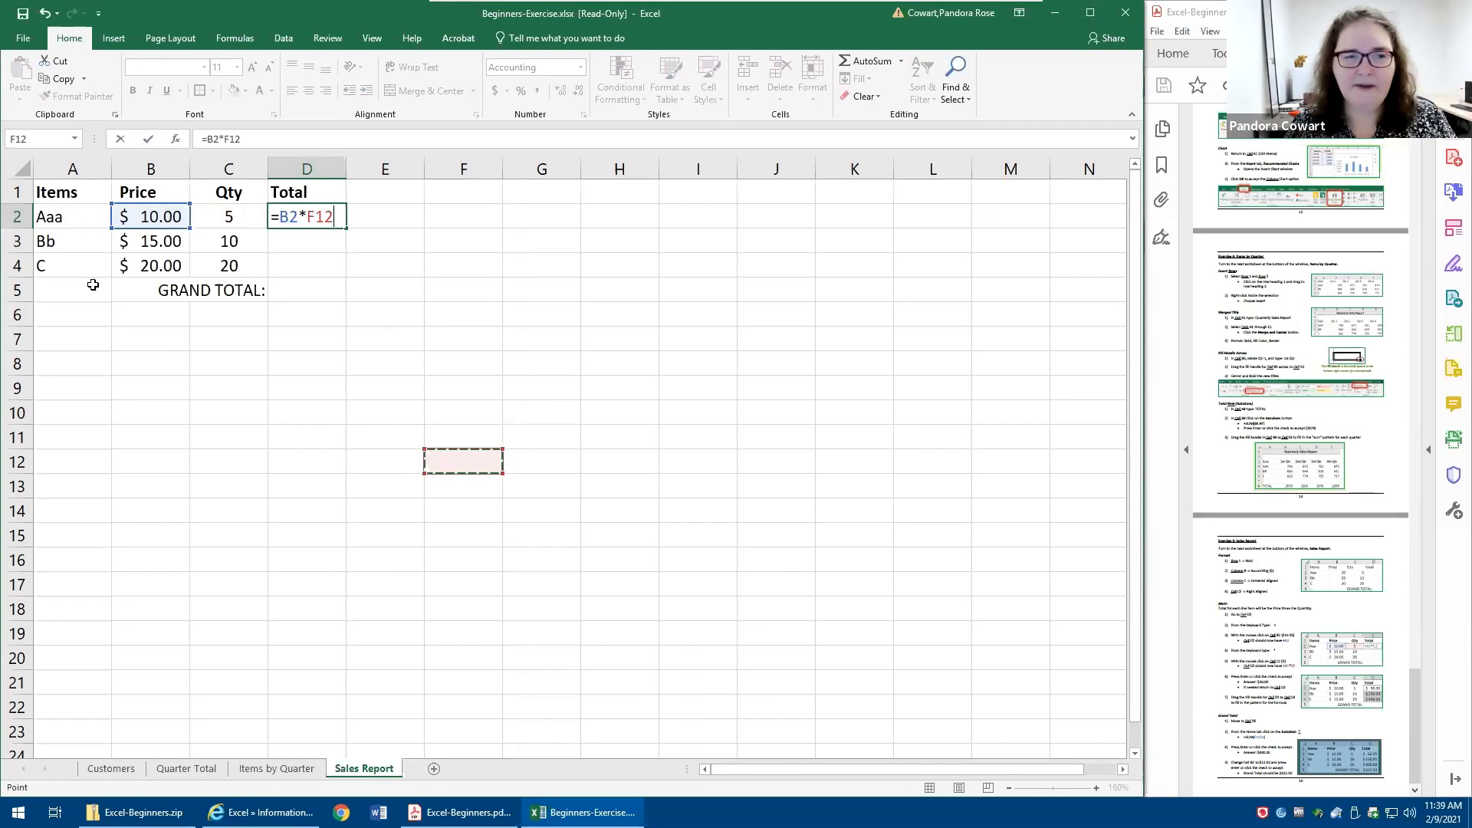
pyautogui.click(120, 139)
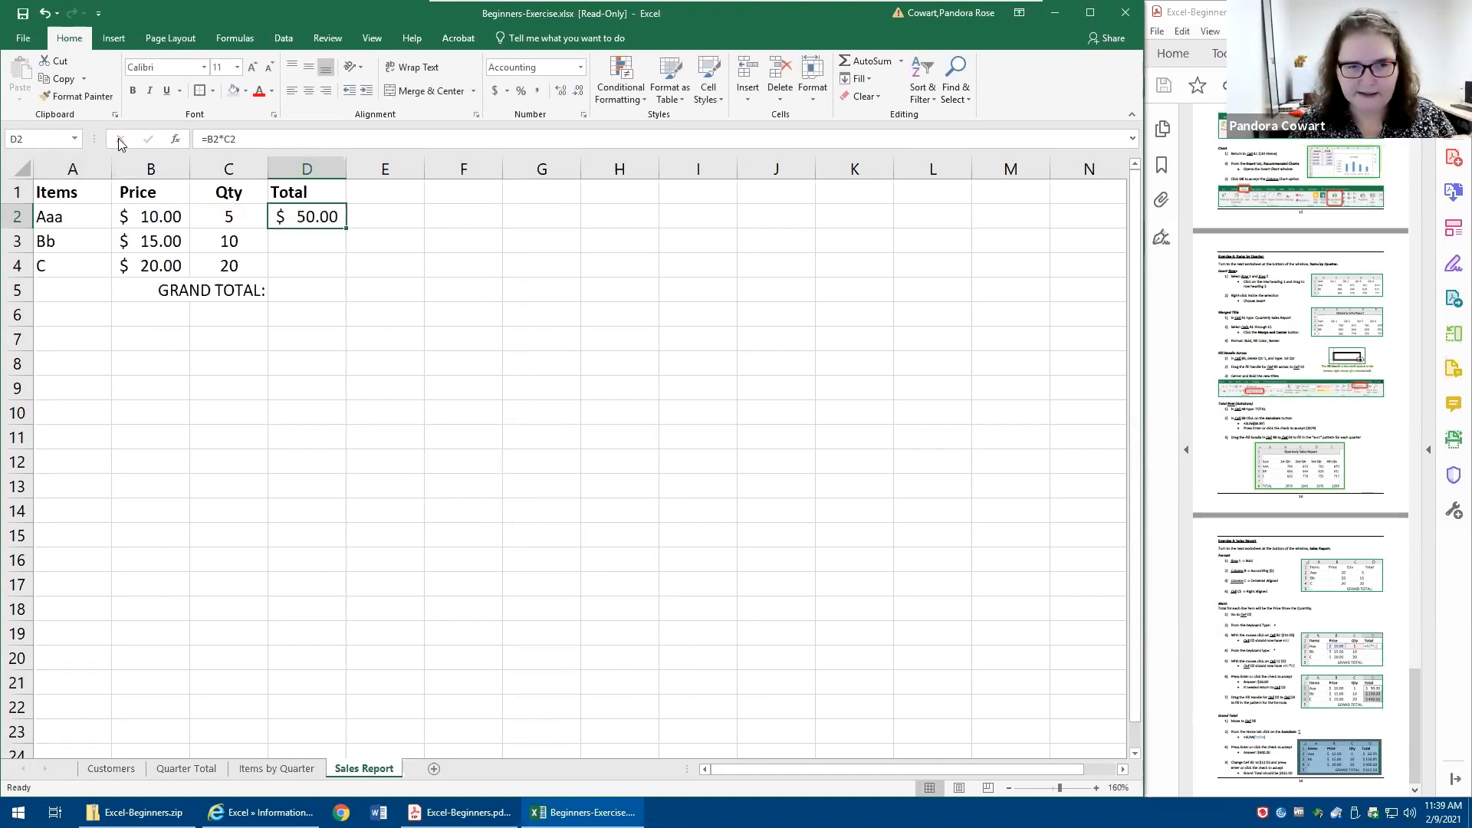
# - Re-enter D2 as =B2*C2 using cell references and fill the formula down to D4
pyautogui.write('=')
pyautogui.click(142, 214)
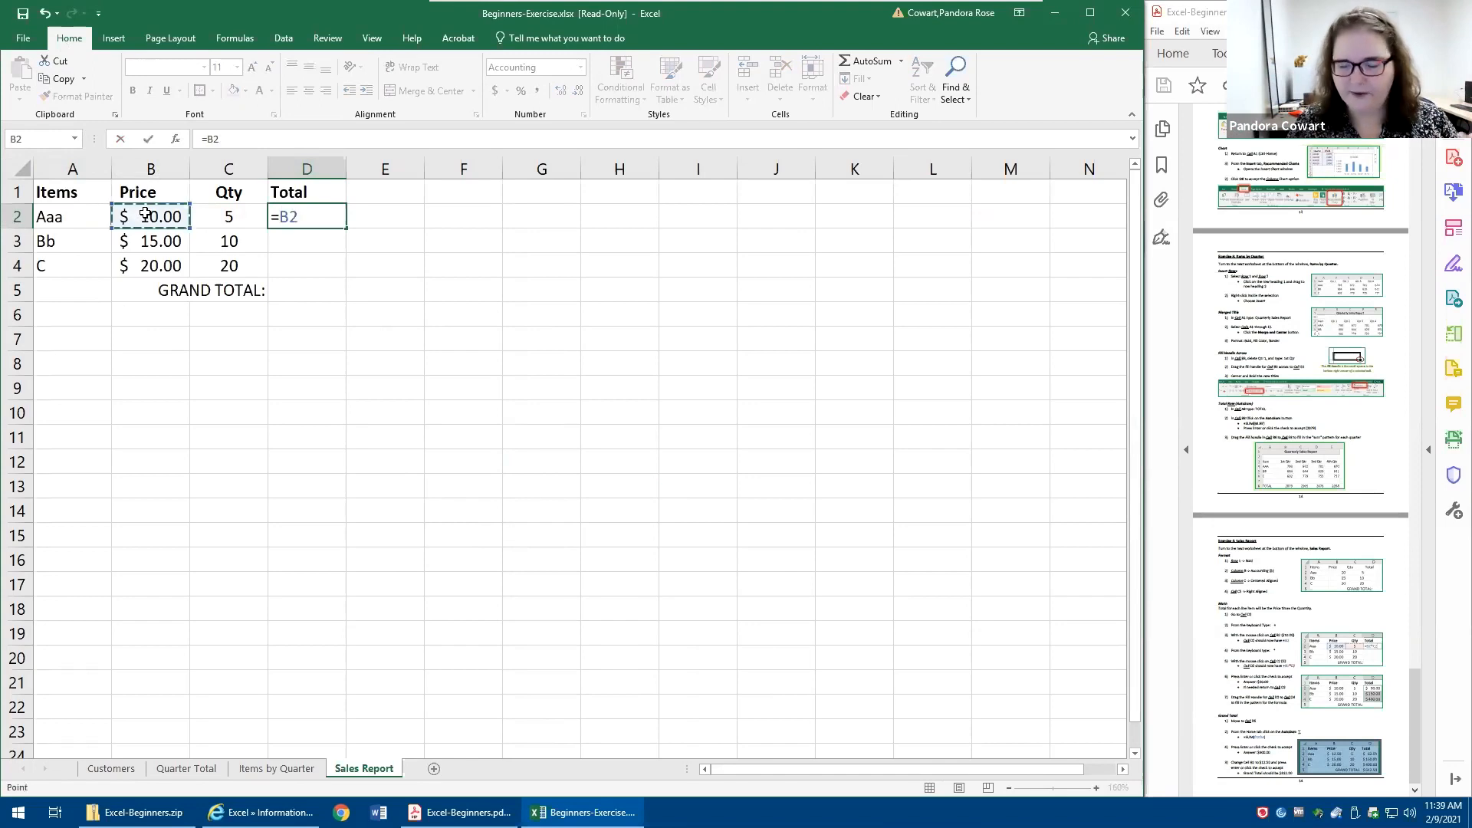
pyautogui.write('*')
pyautogui.click(218, 210)
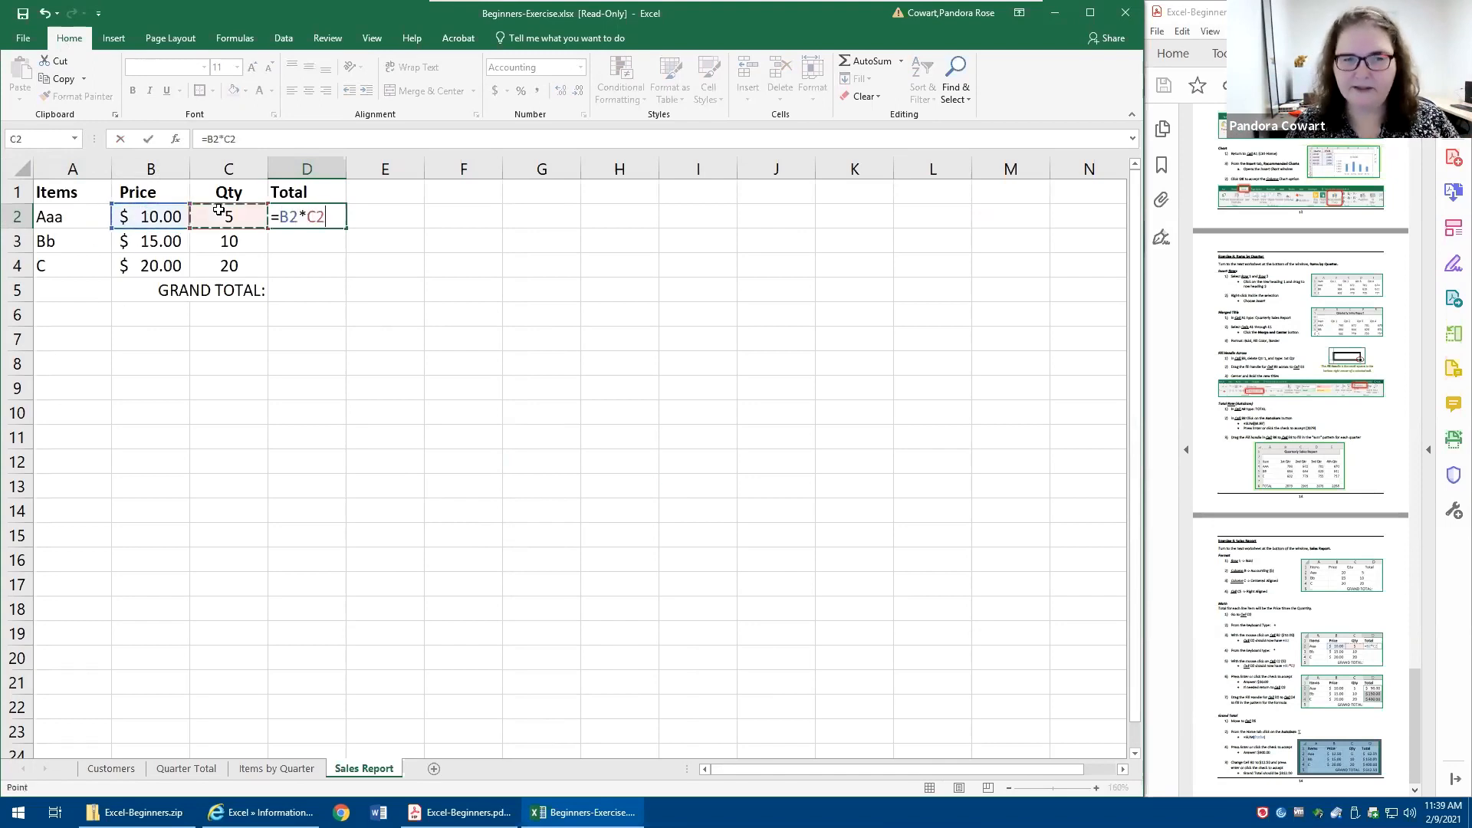
pyautogui.click(149, 140)
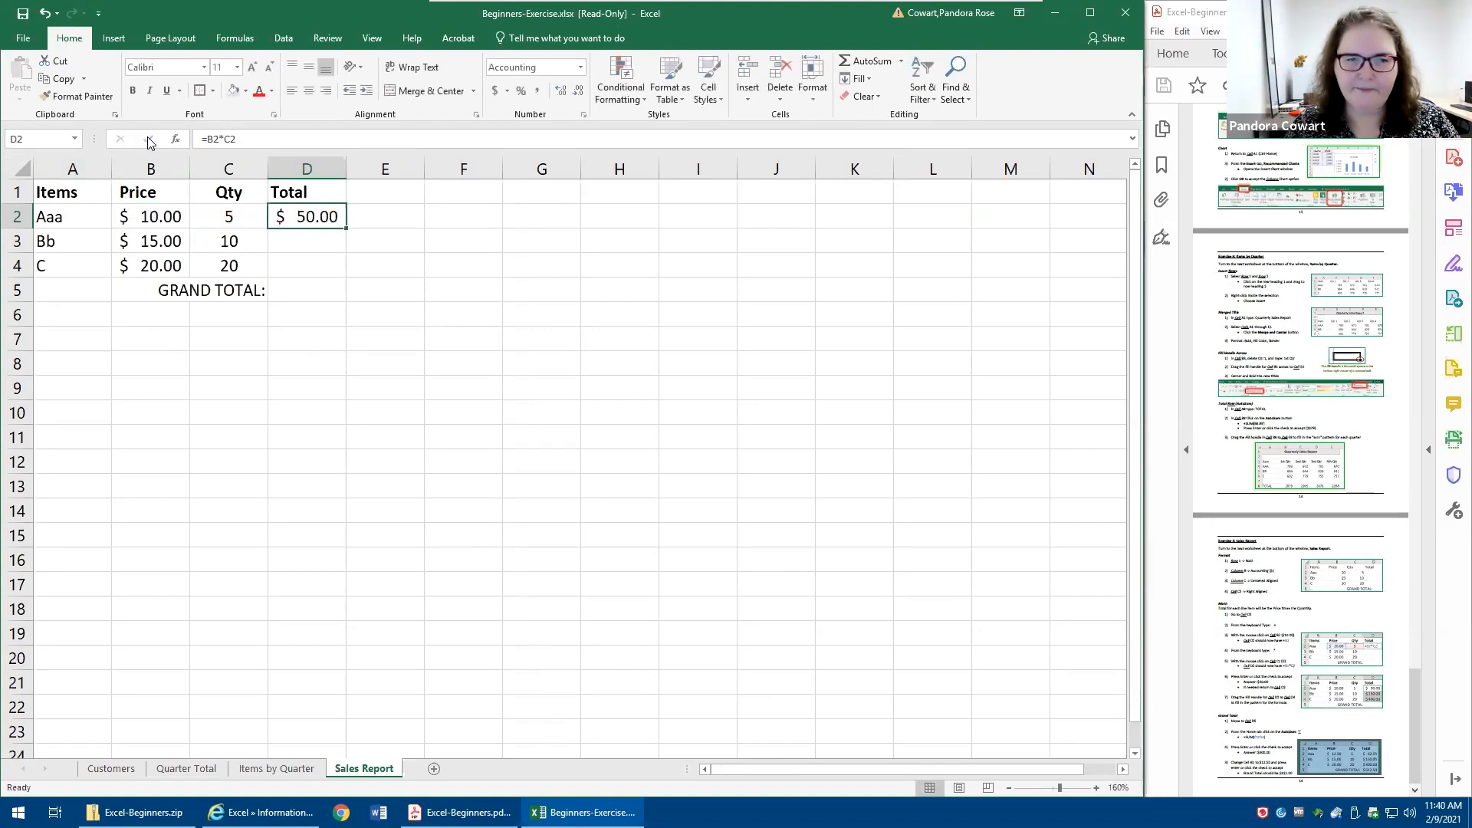
pyautogui.moveTo(346, 228); pyautogui.dragTo(342, 278)
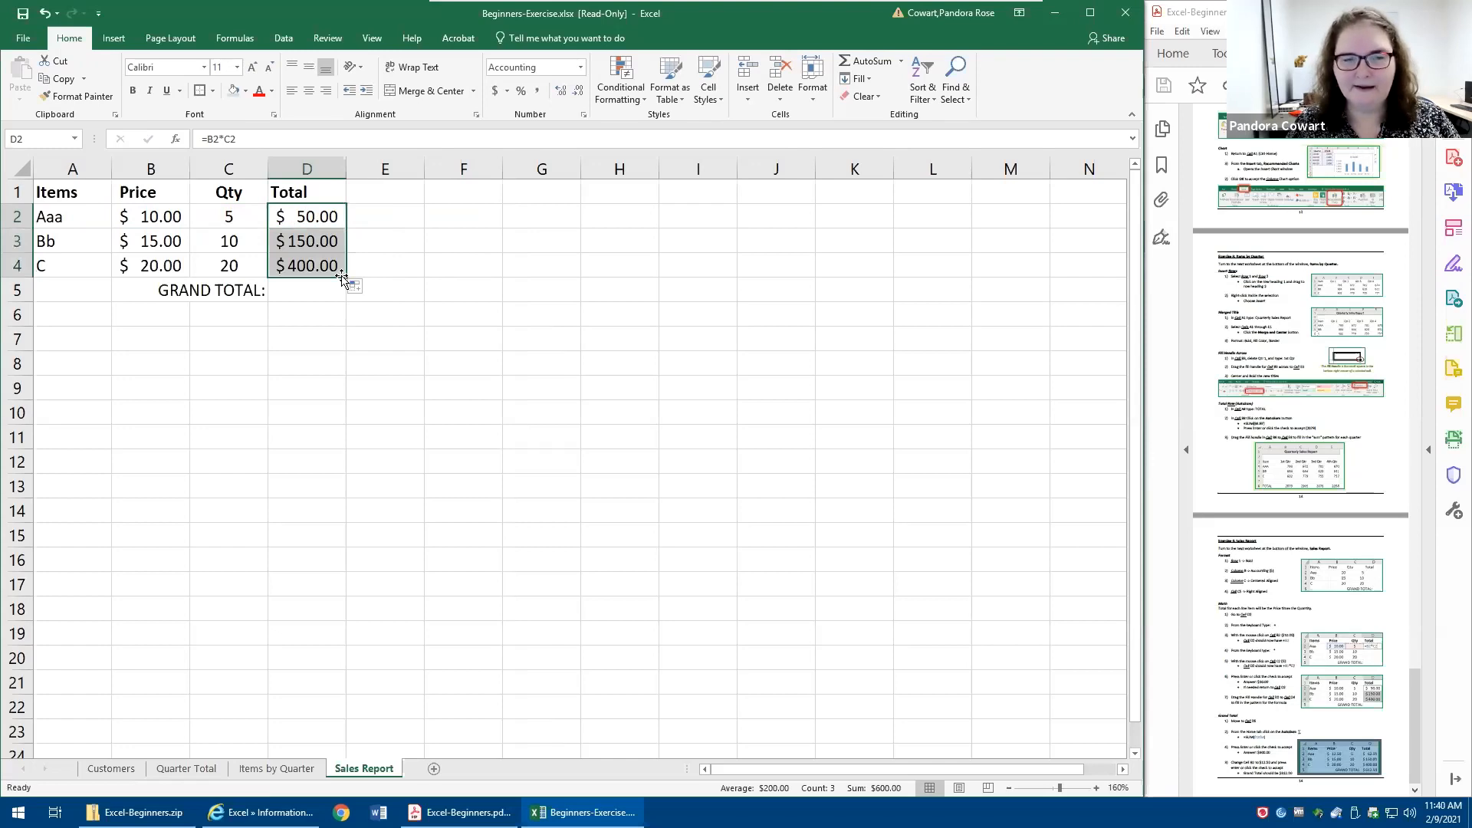
# - Inspect the formulas in the Total column cells D2 through D4 to check their row references
pyautogui.doubleClick(298, 243)
pyautogui.click(303, 265)
pyautogui.doubleClick(302, 266)
pyautogui.press('Return')
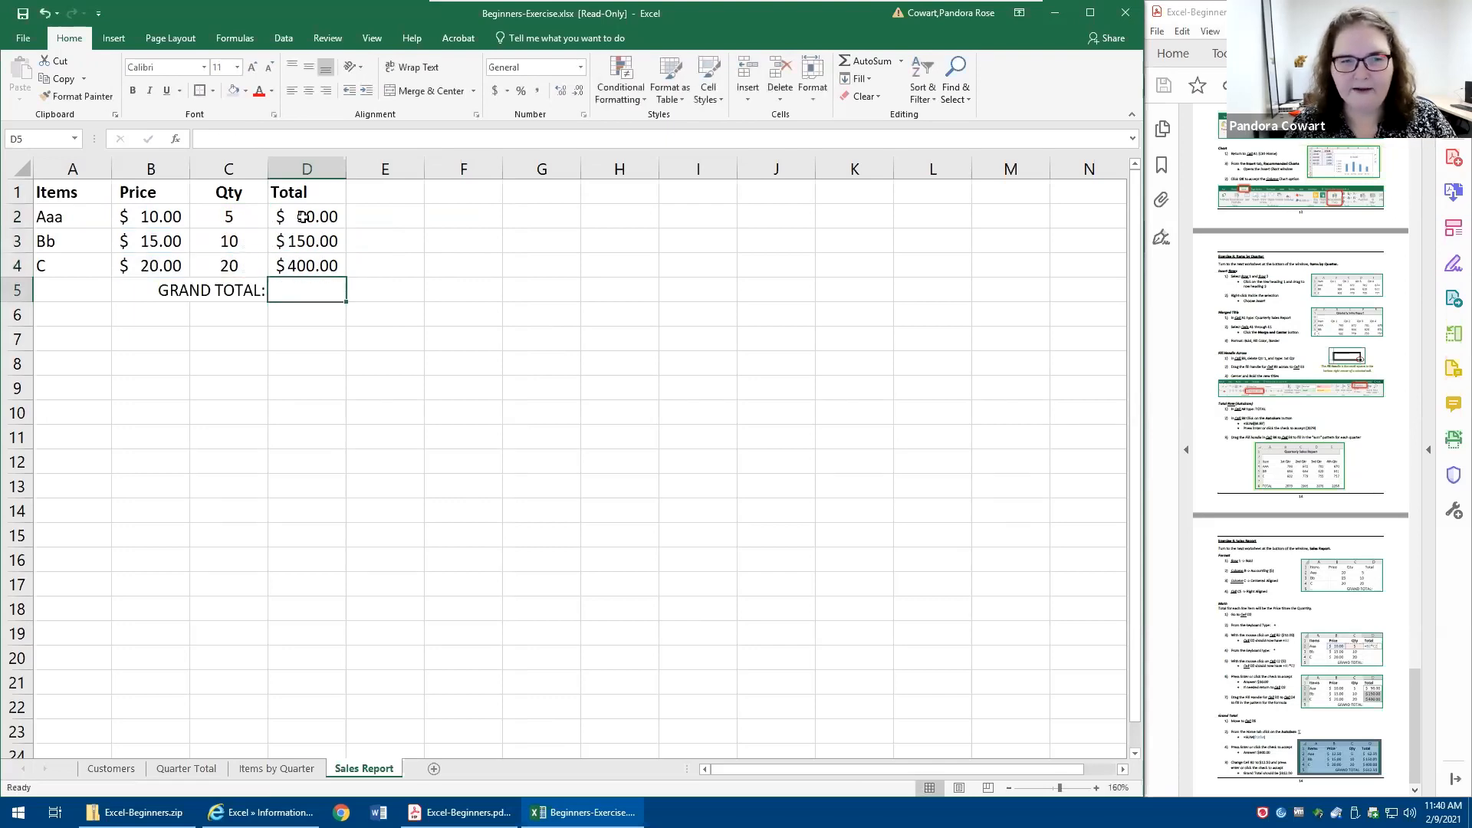
pyautogui.doubleClick(305, 217)
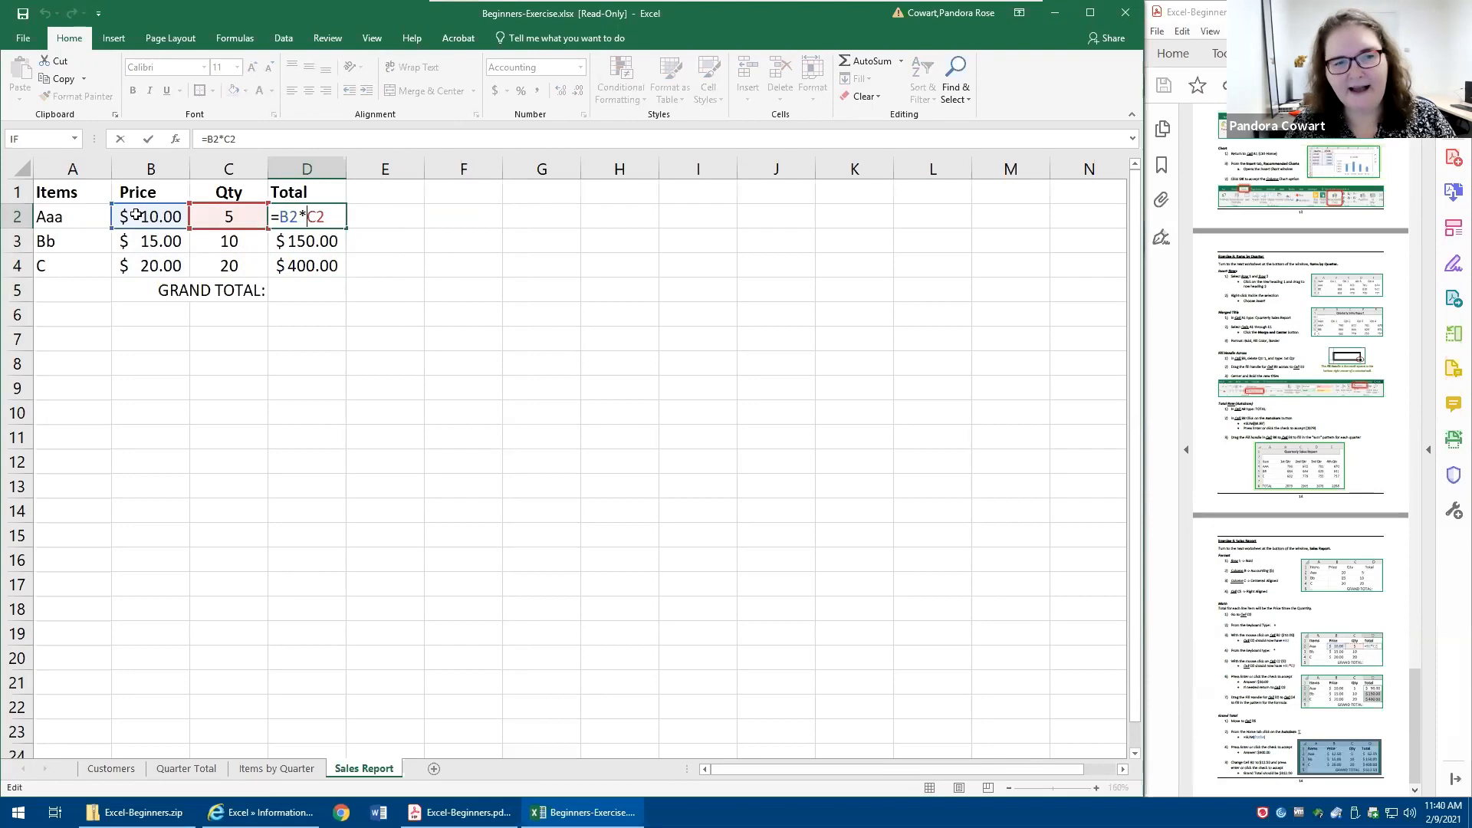
pyautogui.click(315, 239)
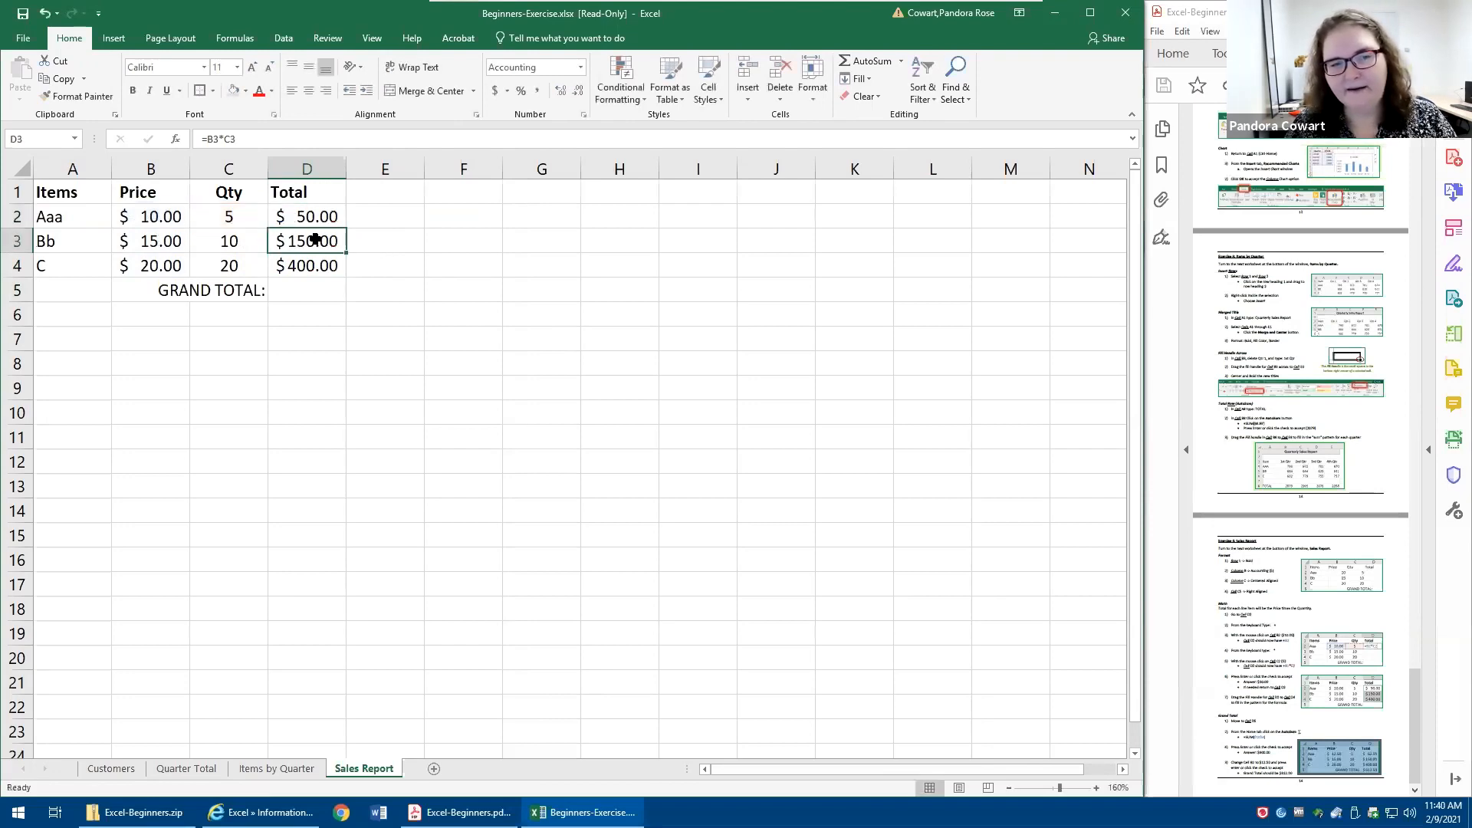
pyautogui.doubleClick(316, 239)
pyautogui.press('Return')
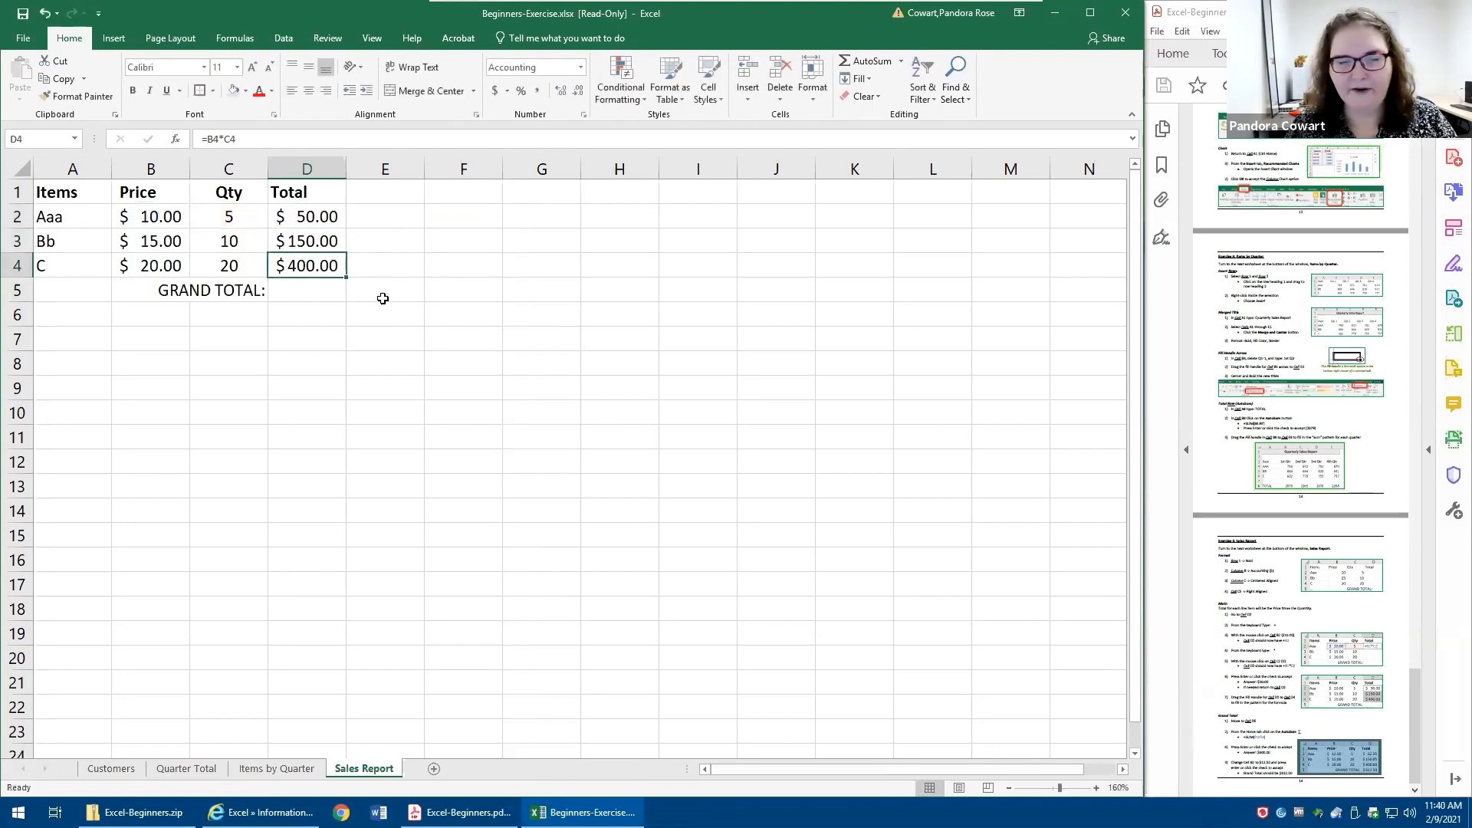
# - Sum the item totals in D5 beside the GRAND TOTAL: label with AutoSum as =SUM(D2:D4)
pyautogui.click(310, 290)
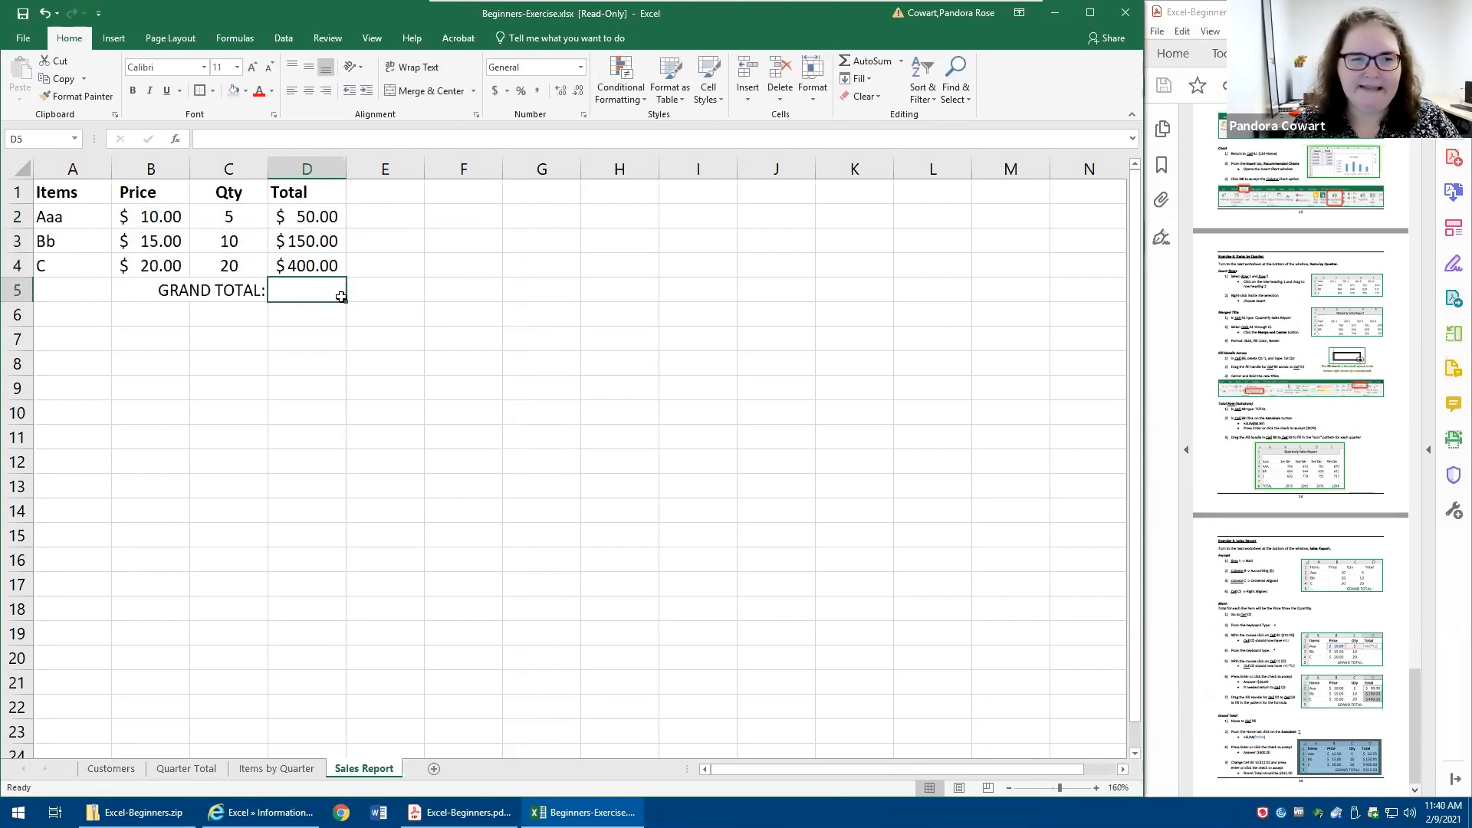
pyautogui.click(859, 64)
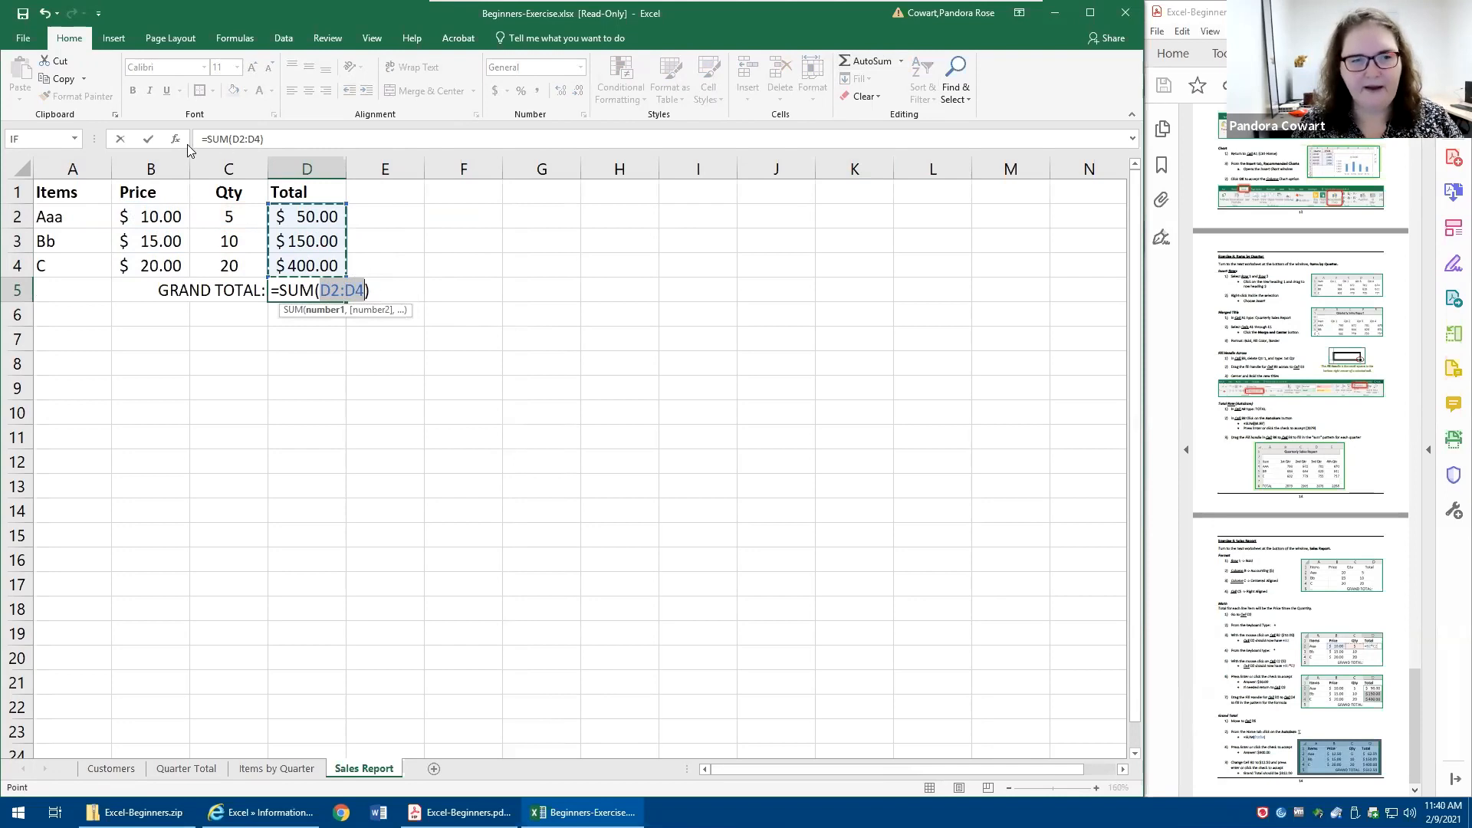
pyautogui.click(148, 139)
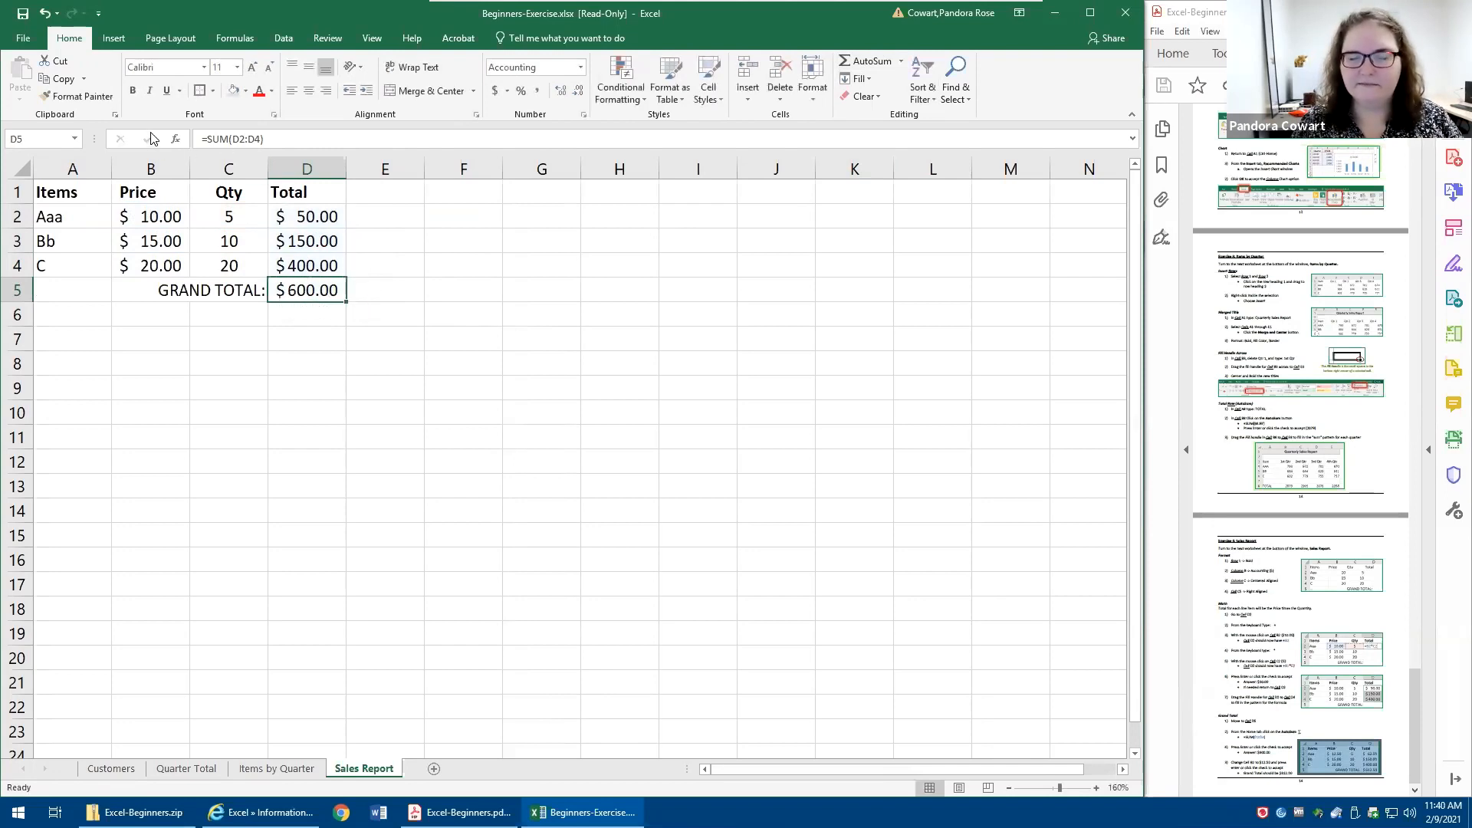
# - Set the price of item Aaa in B2 to 12.5
pyautogui.click(140, 210)
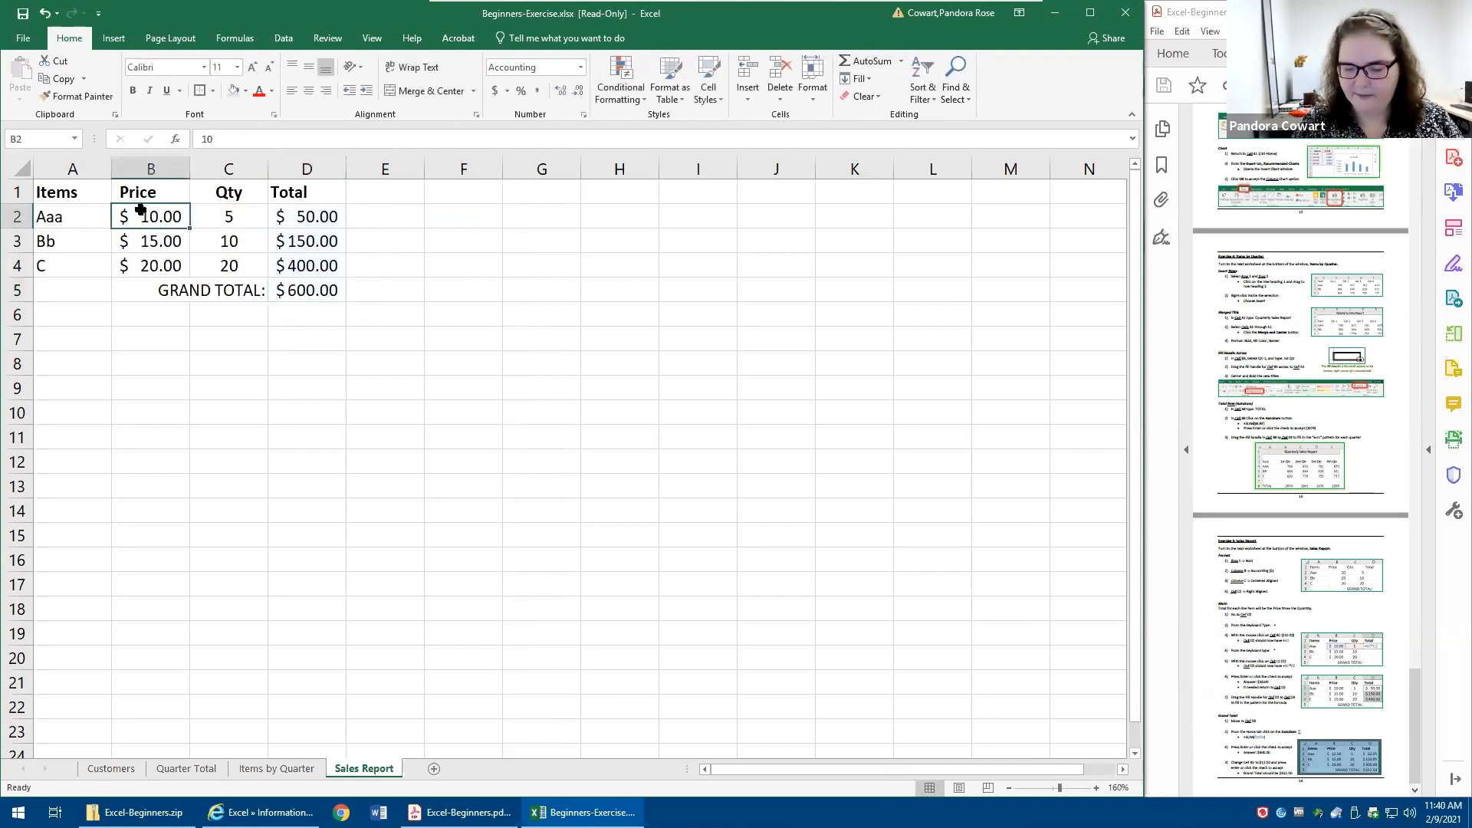
pyautogui.write('12.5')
pyautogui.press('Return')
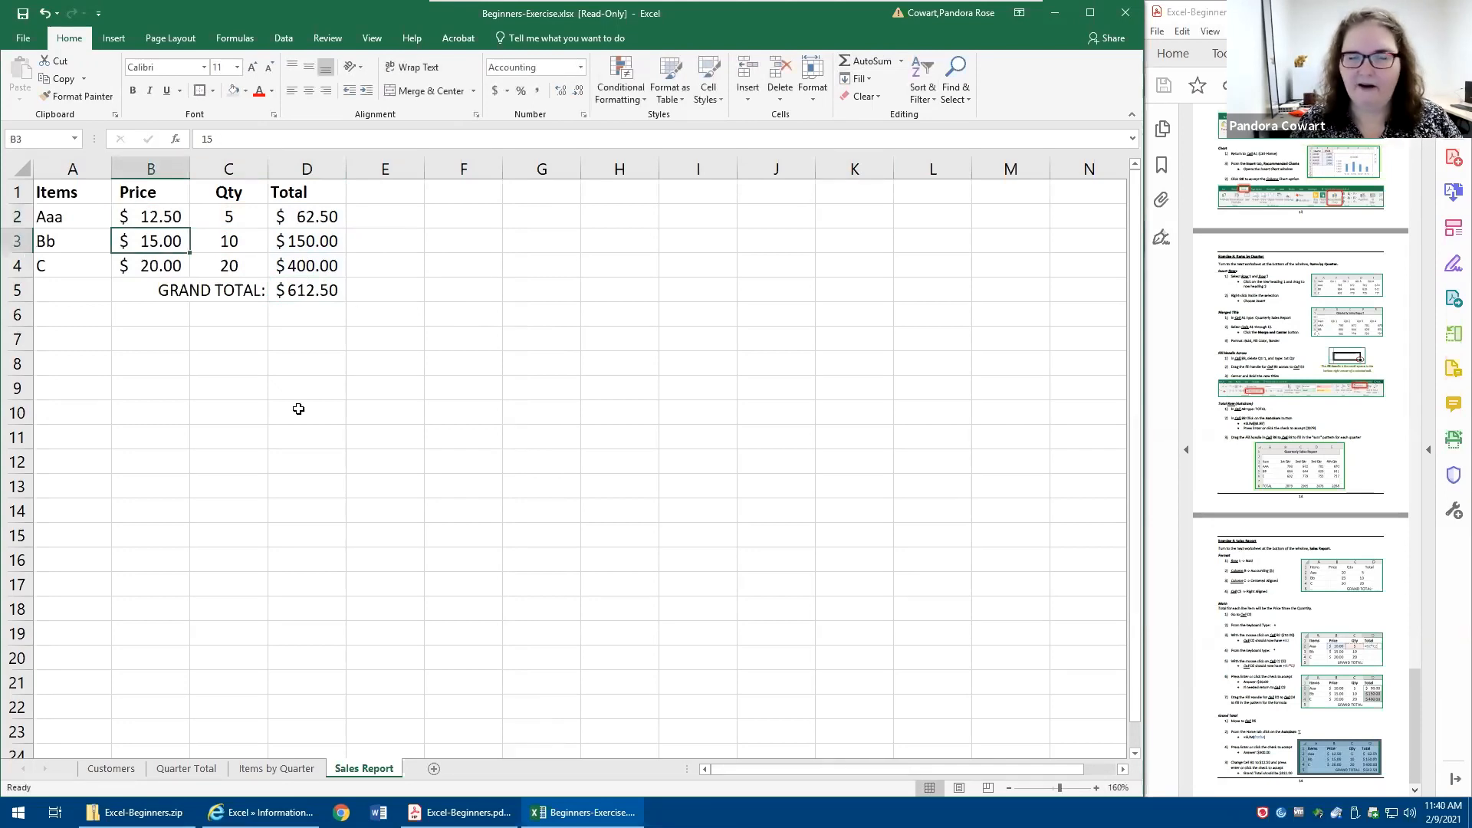
# - Reduce the prices in B2:B4 to zero decimal places and inspect the stored value of B2
pyautogui.click(153, 218)
pyautogui.moveTo(153, 245); pyautogui.dragTo(152, 267)
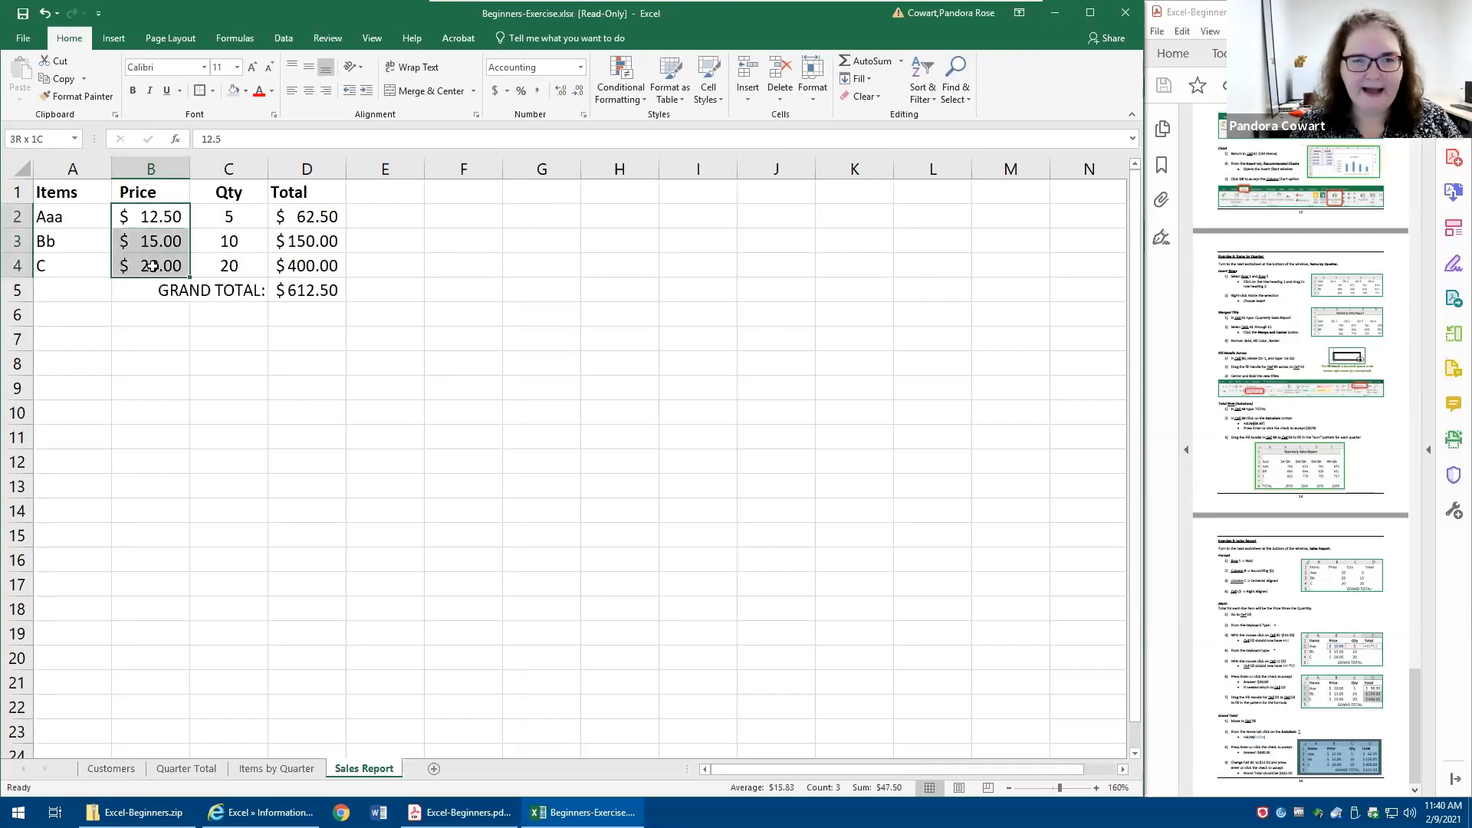
pyautogui.click(580, 92)
pyautogui.click(580, 92)
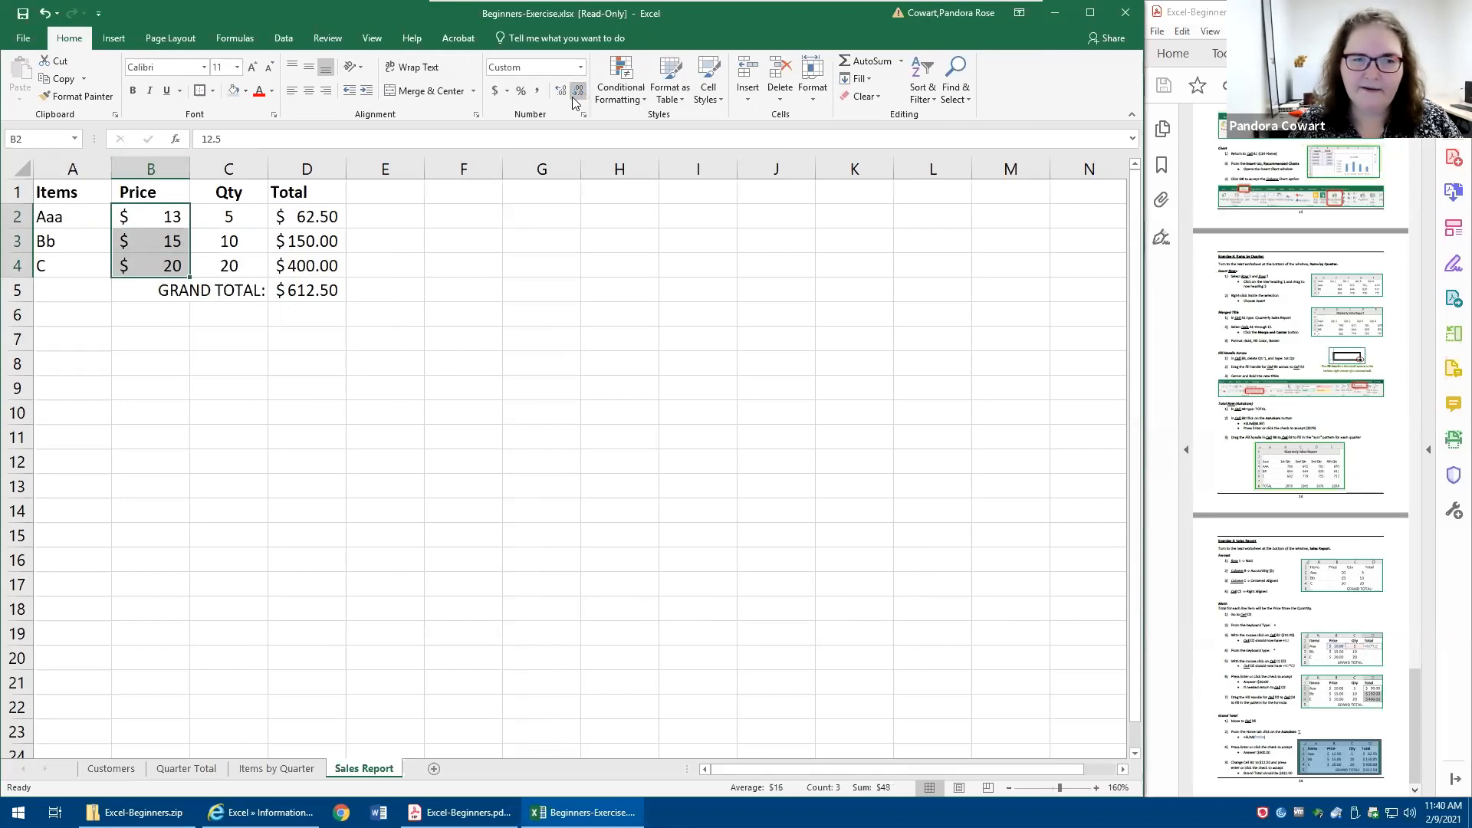
pyautogui.click(146, 222)
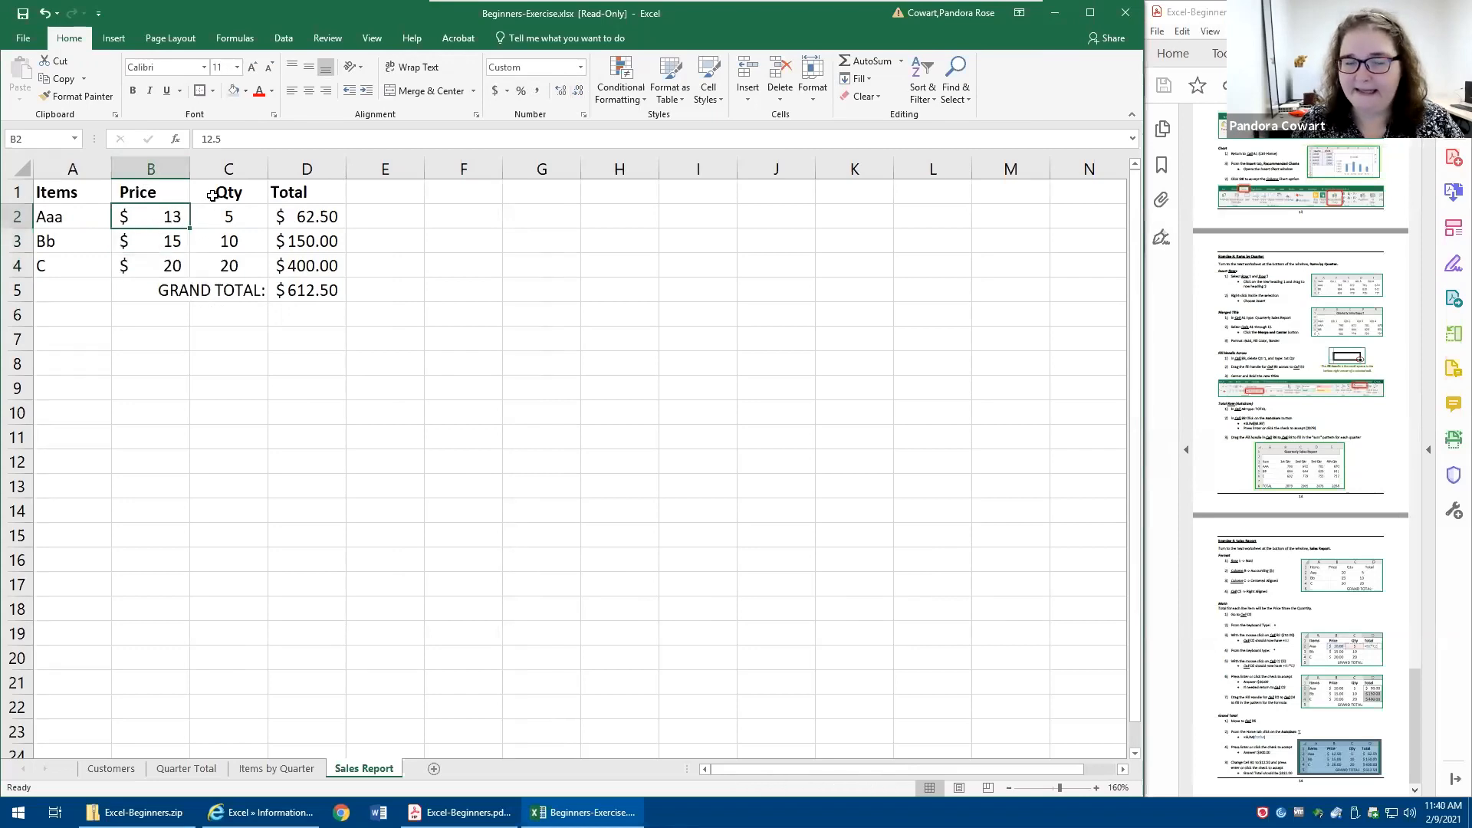
pyautogui.click(227, 142)
pyautogui.doubleClick(227, 142)
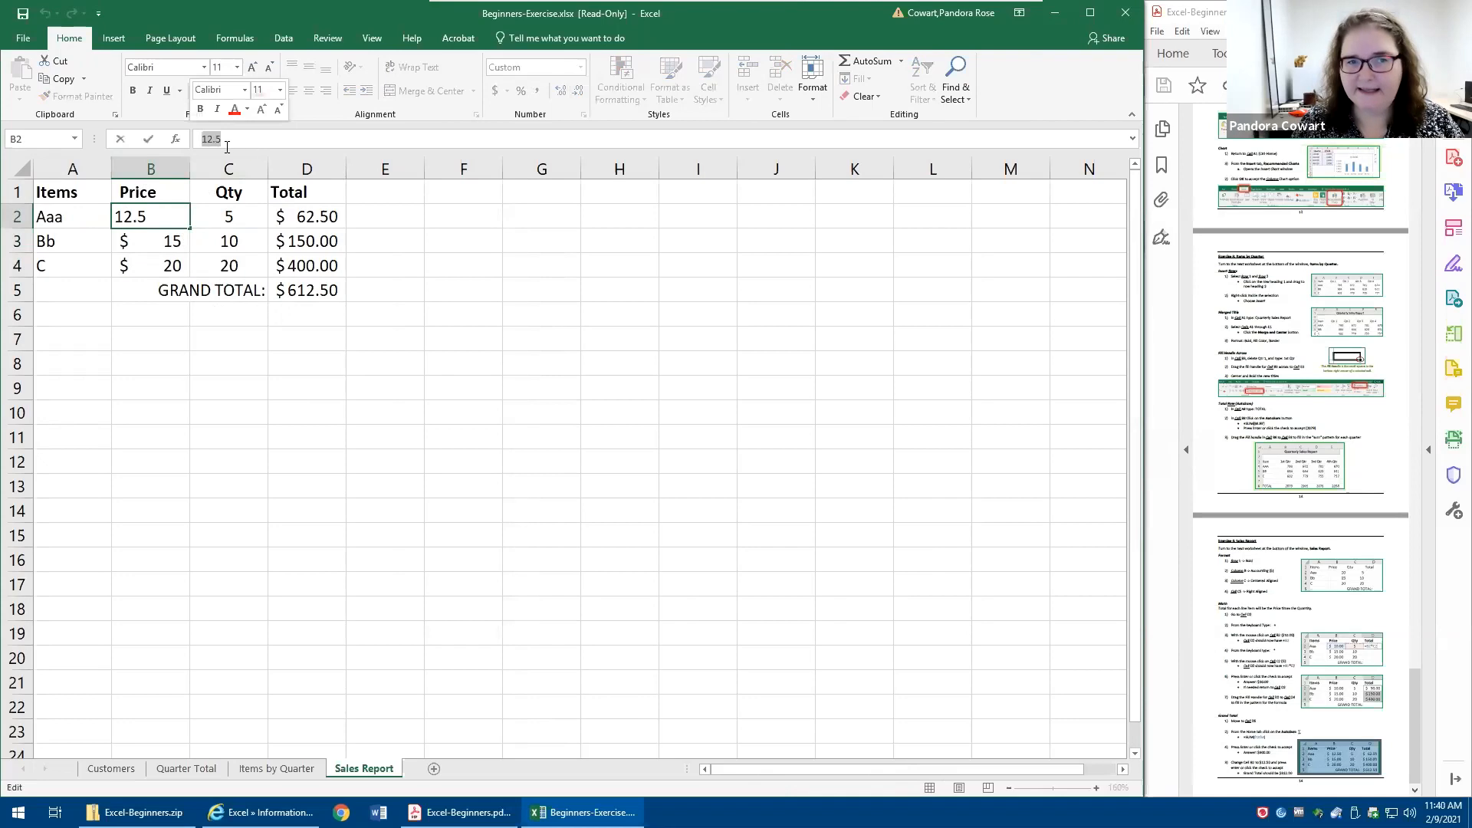
pyautogui.press('Escape')
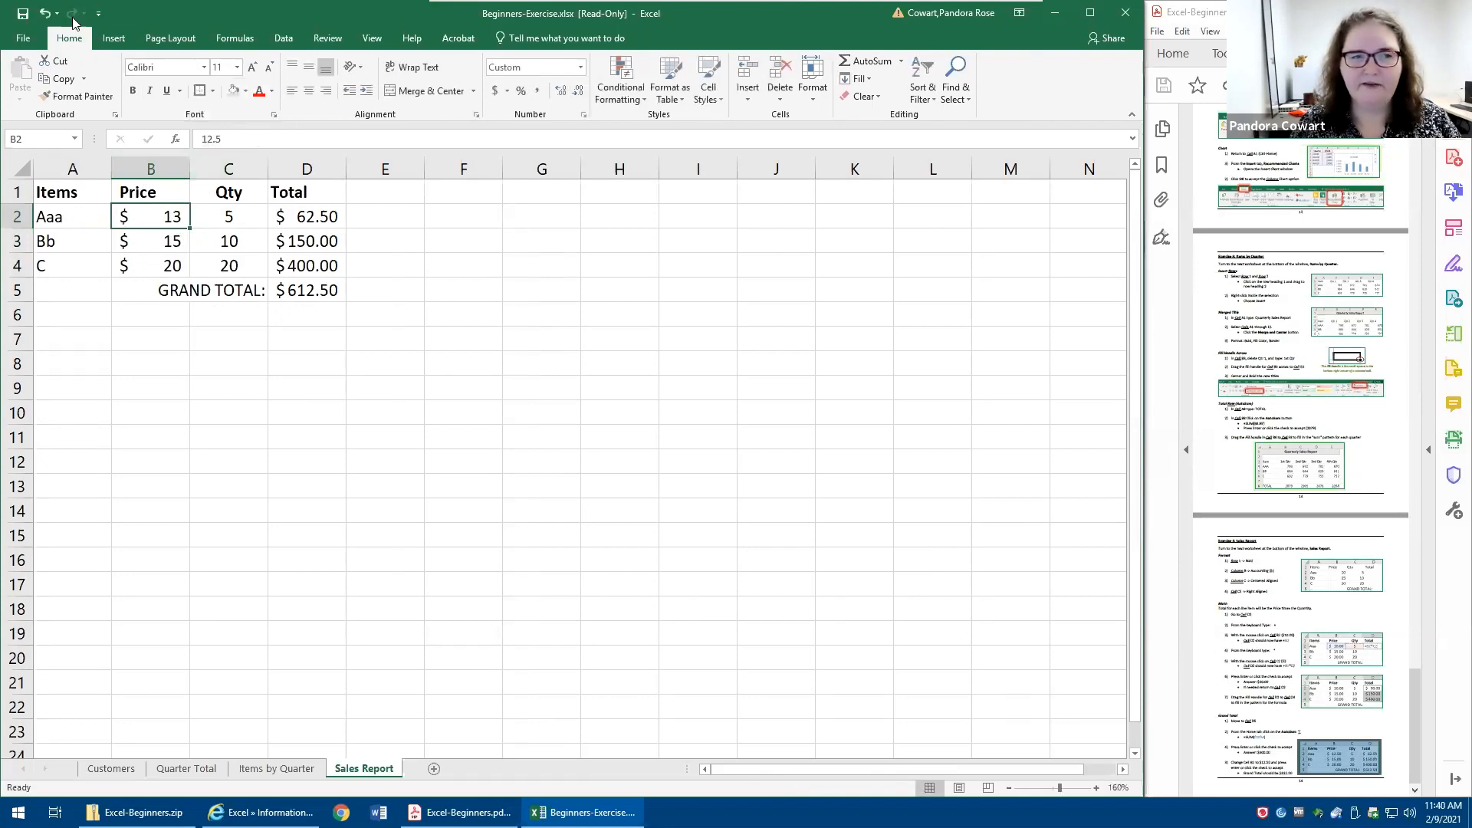
# - Undo both decimal-place reductions on the prices in B2:B4
pyautogui.click(46, 13)
pyautogui.click(46, 13)
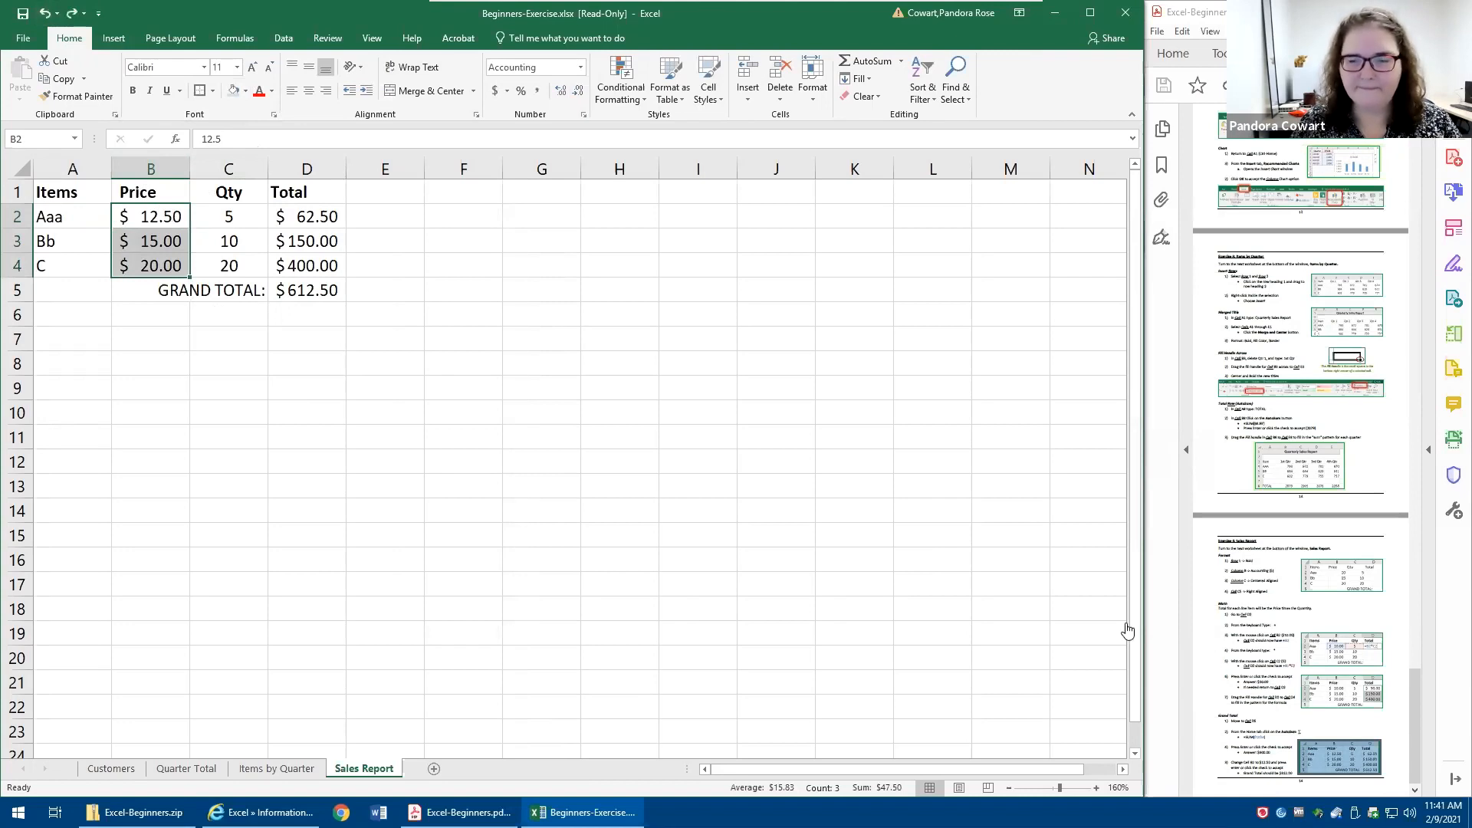
# - Switch from the workbook to the Microsoft Excel for Beginners 2 class information slide
pyautogui.hotkey('alt', 'Tab')
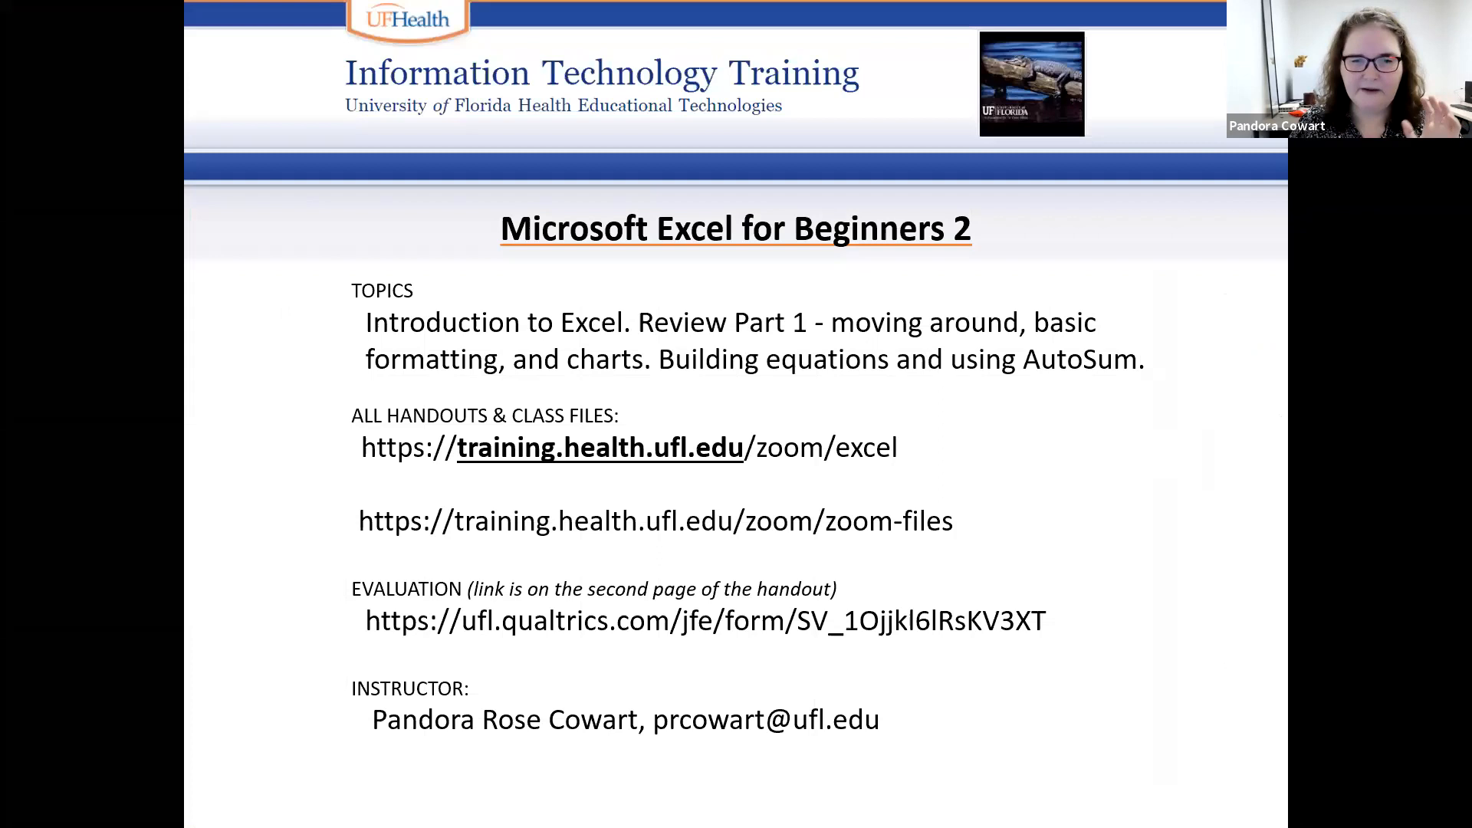